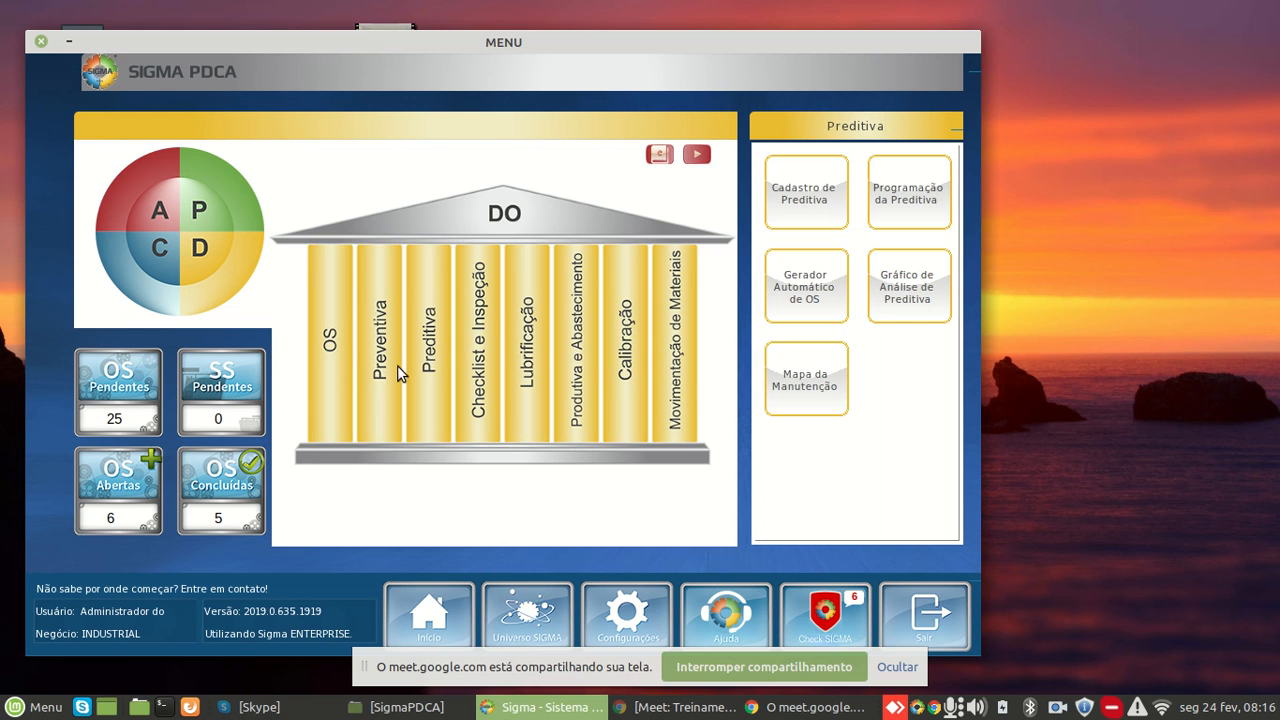
# Start a new predictive maintenance record with the code TESTE
pyautogui.click(802, 177)
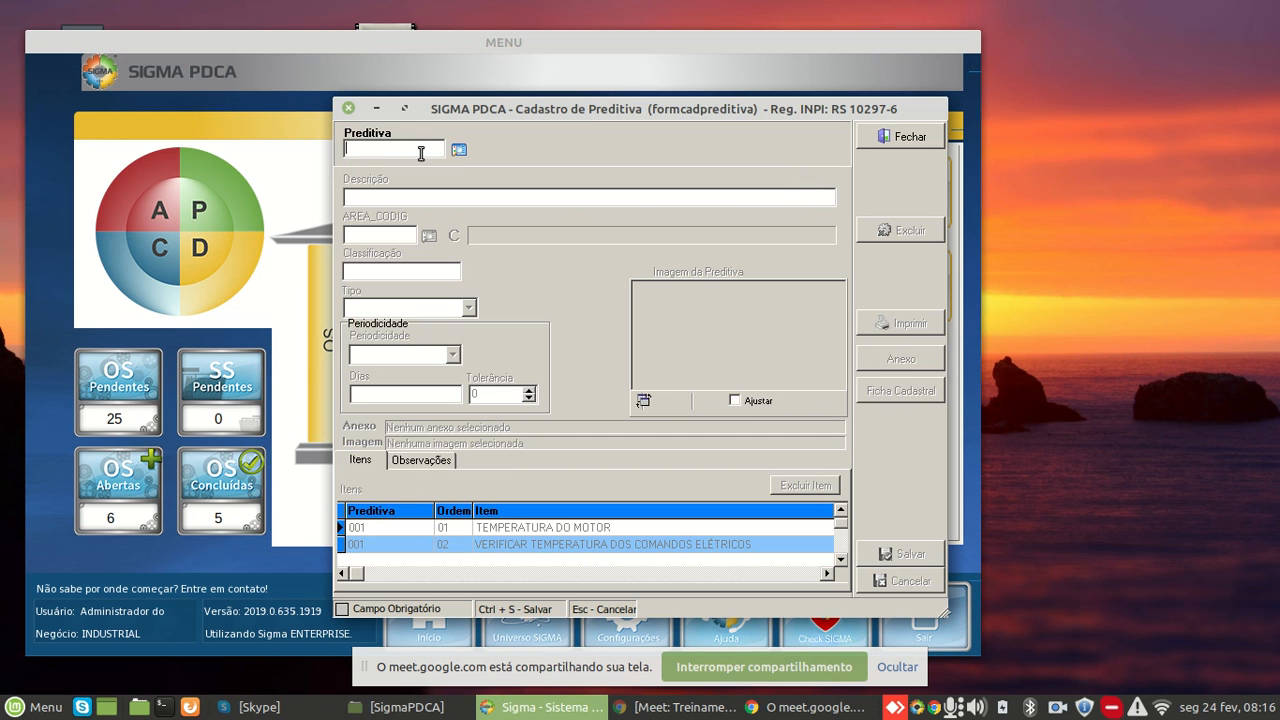
pyautogui.write('TESTE')
pyautogui.press('Return')
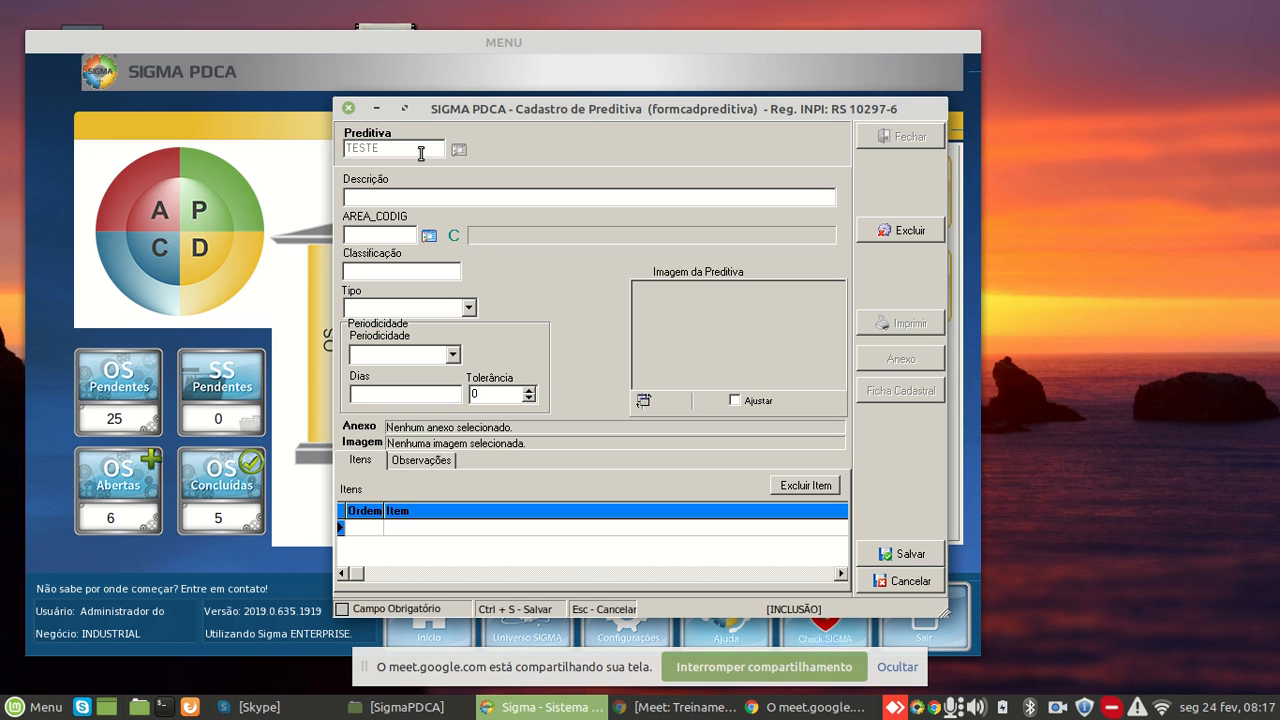
# Describe the predictive record as PREDITIVA TESTE DE TEMPERATURA and assign it the area MELE (MANUTENÇÃO ELÉTRICA)
pyautogui.write('PREDITIVA TESTE')
pyautogui.click(429, 236)
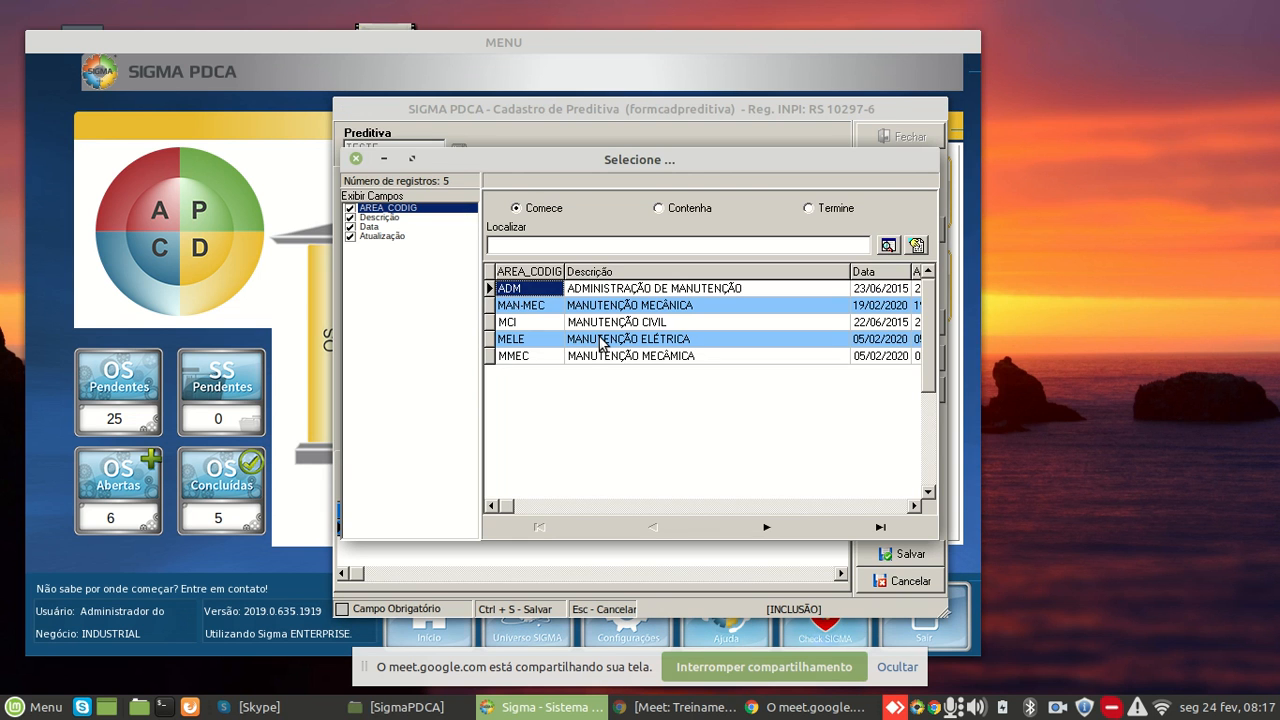
pyautogui.doubleClick(599, 340)
pyautogui.click(453, 198)
pyautogui.write('DE')
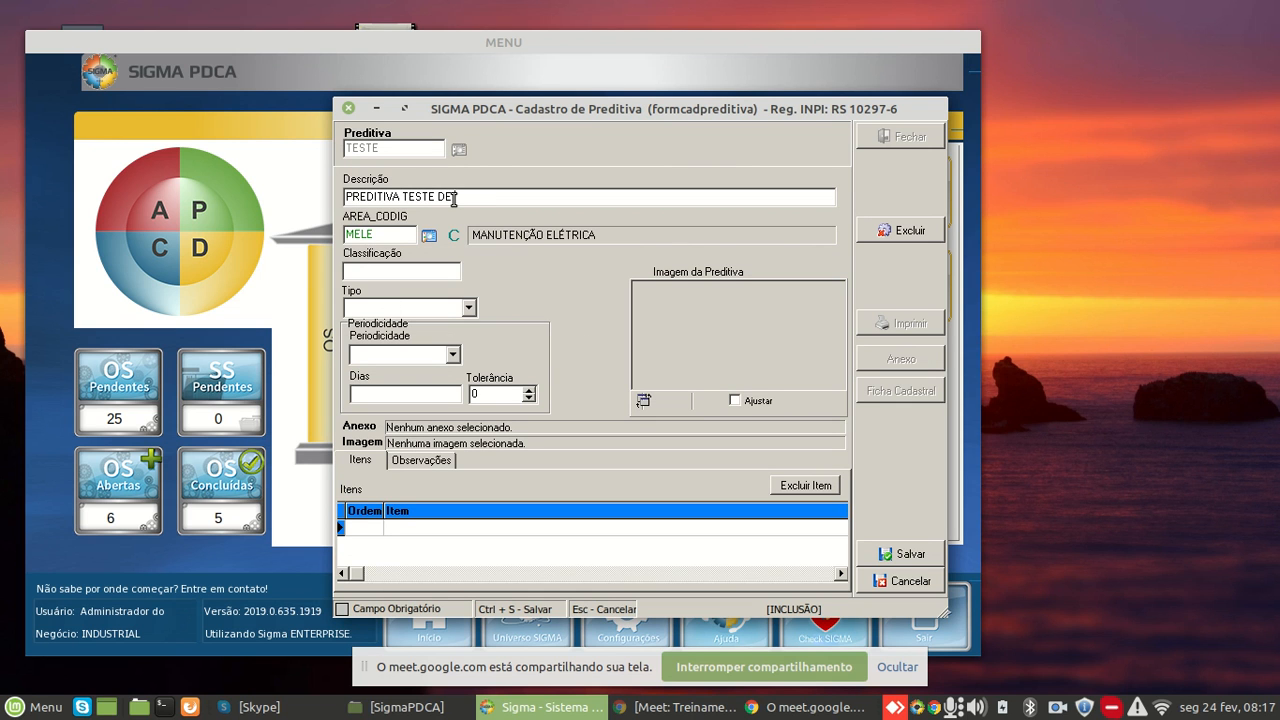
pyautogui.write(' ITEMPERATURA')
# Set the record's type to Periódica with a Diário periodicity of 30 days
pyautogui.click(467, 308)
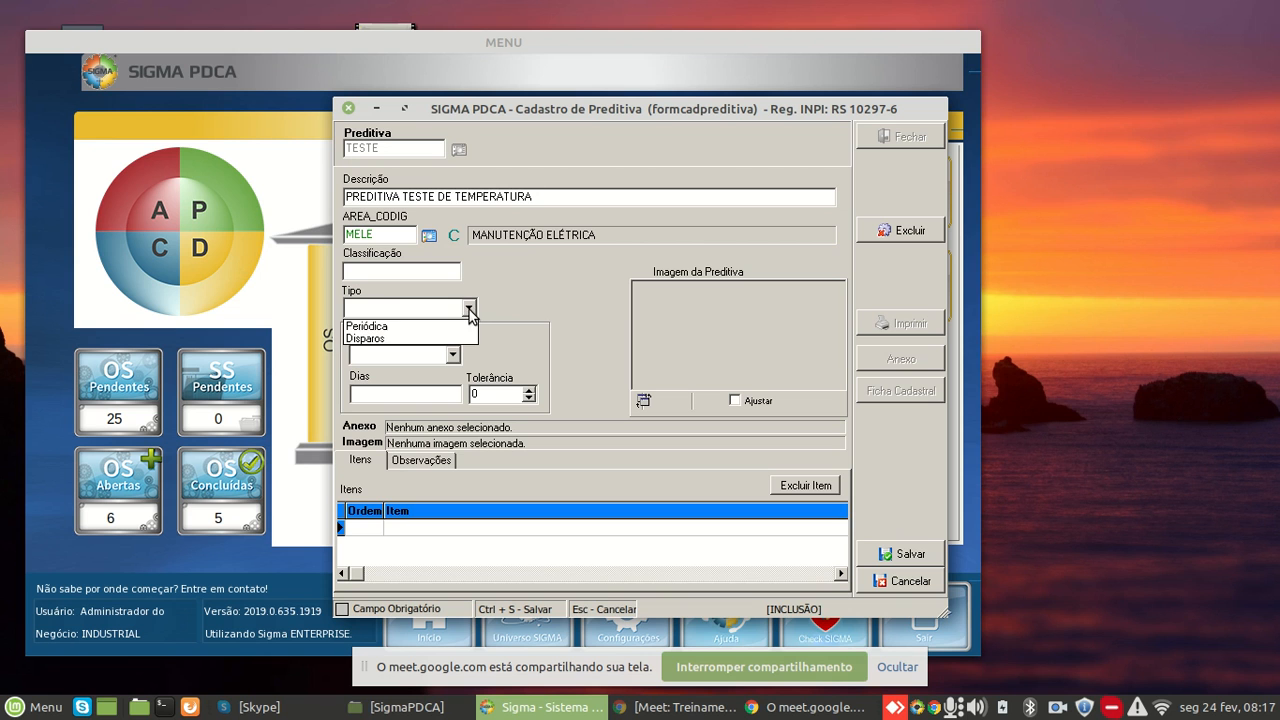
pyautogui.click(350, 327)
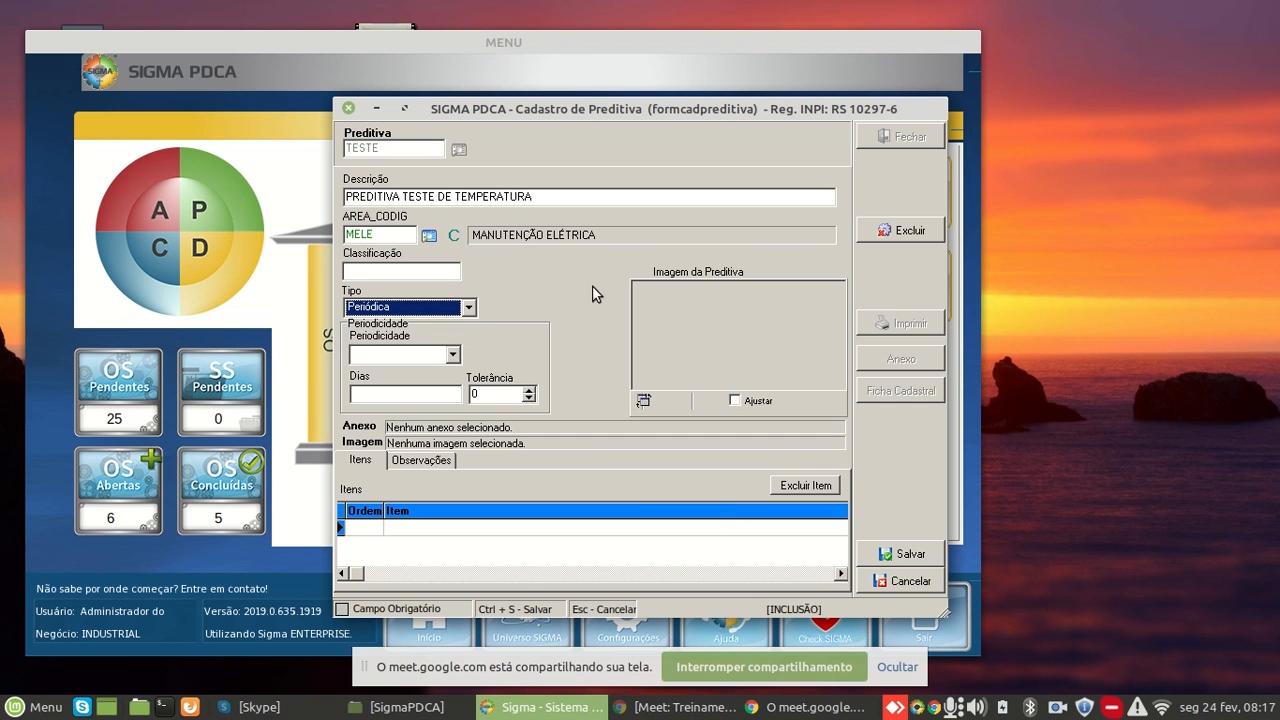
pyautogui.click(453, 355)
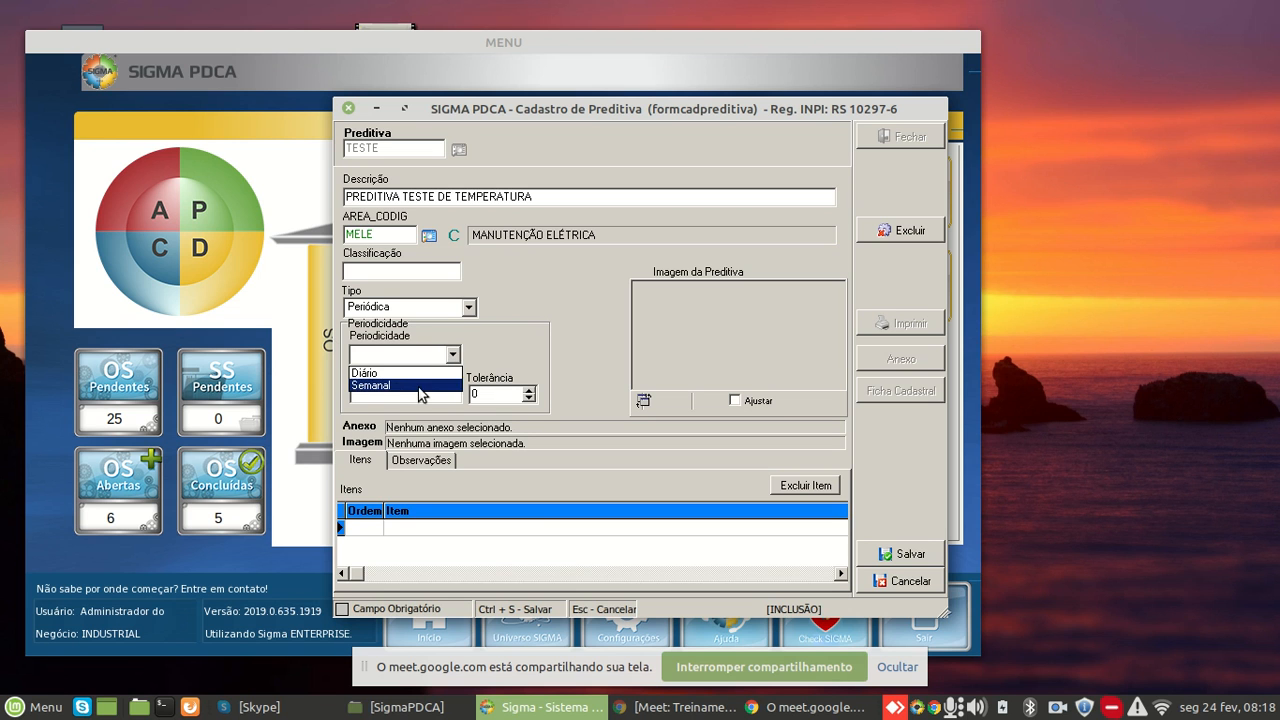
pyautogui.click(385, 374)
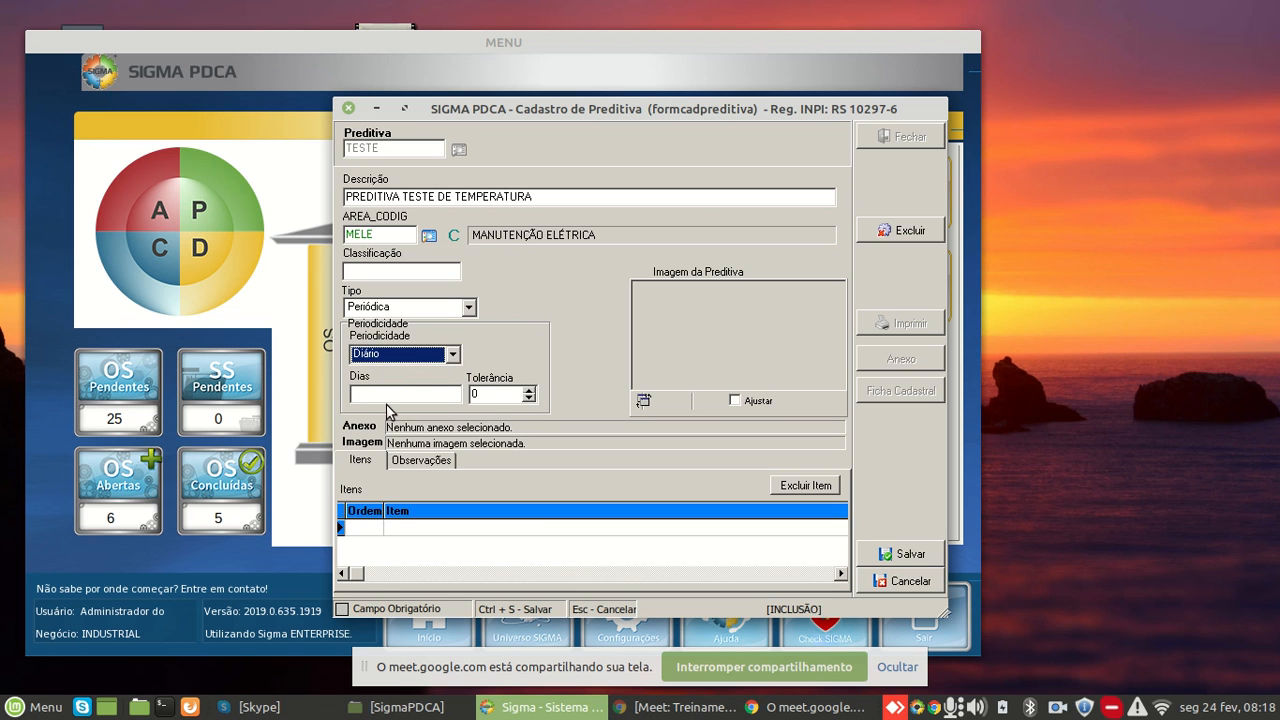
pyautogui.click(381, 395)
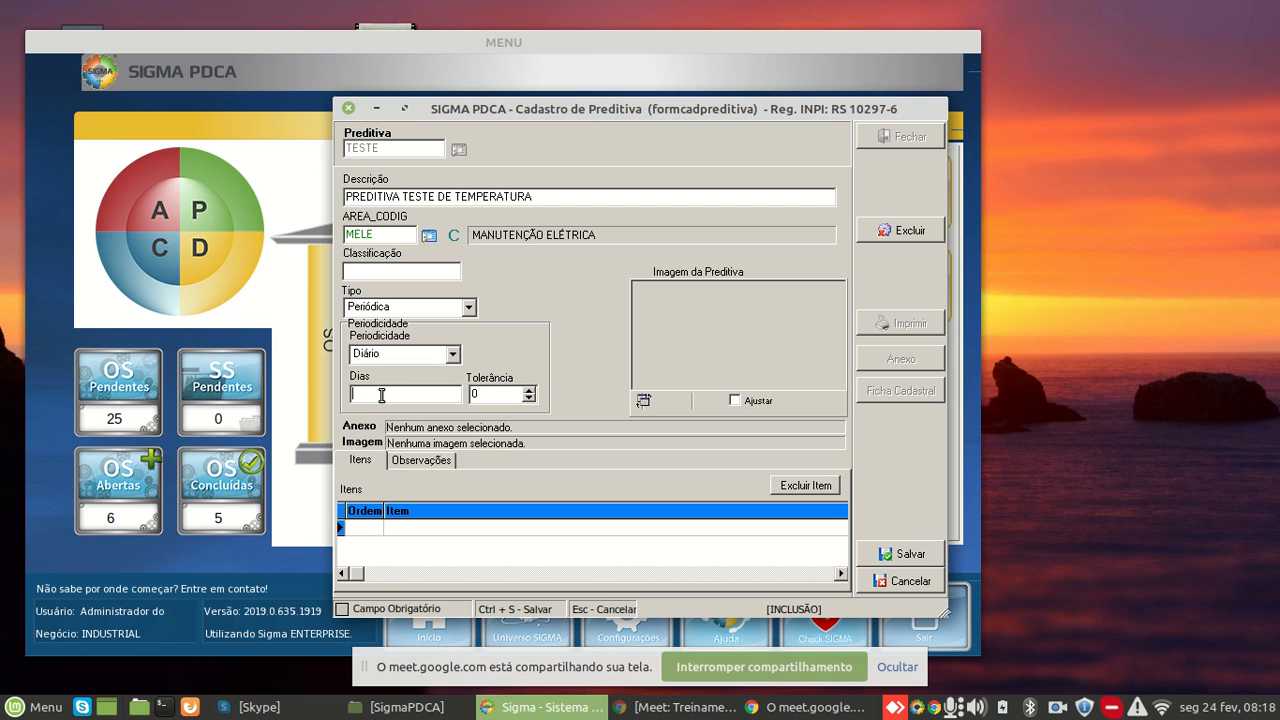
pyautogui.write('30')
# Set the periodicity's tolerance to 3
pyautogui.click(529, 390)
pyautogui.click(529, 390)
pyautogui.click(529, 398)
pyautogui.click(529, 390)
pyautogui.click(529, 390)
# Add inspection item 01 named TEMPERATURA DO PAINEL PRINCIPAL to the record
pyautogui.click(375, 531)
pyautogui.write('01')
pyautogui.press('Tab')
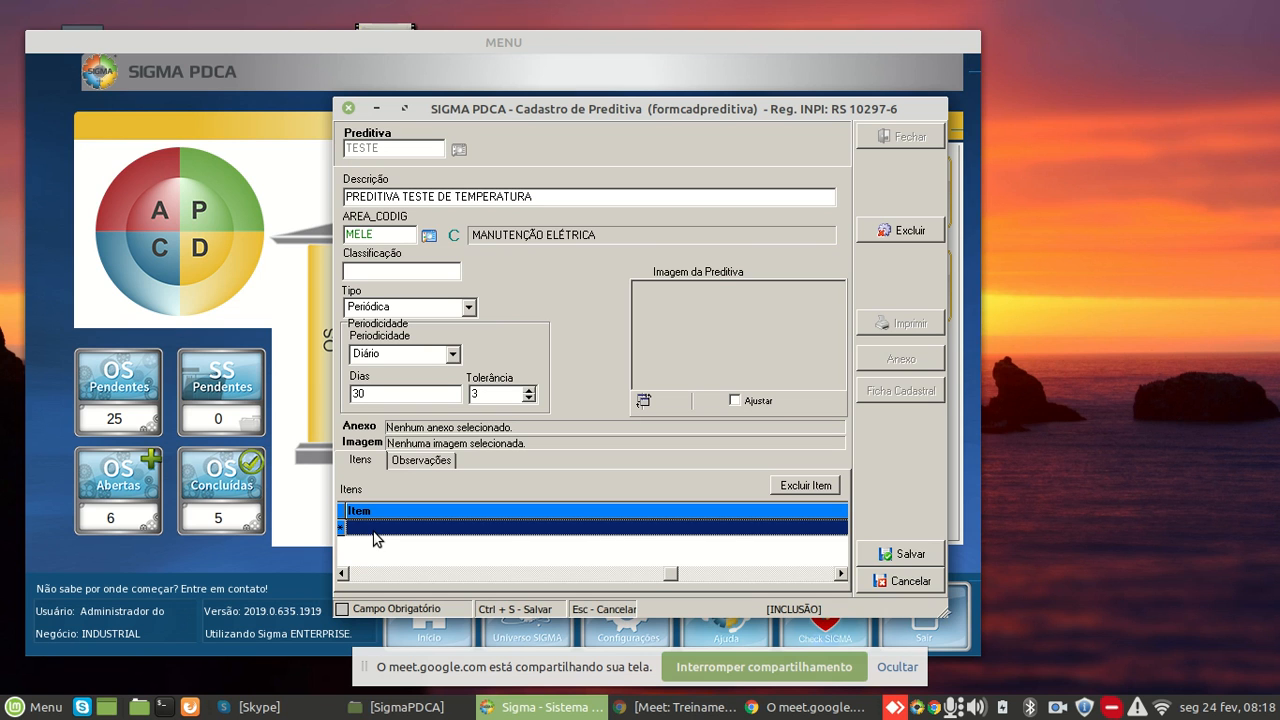
pyautogui.write('TE')
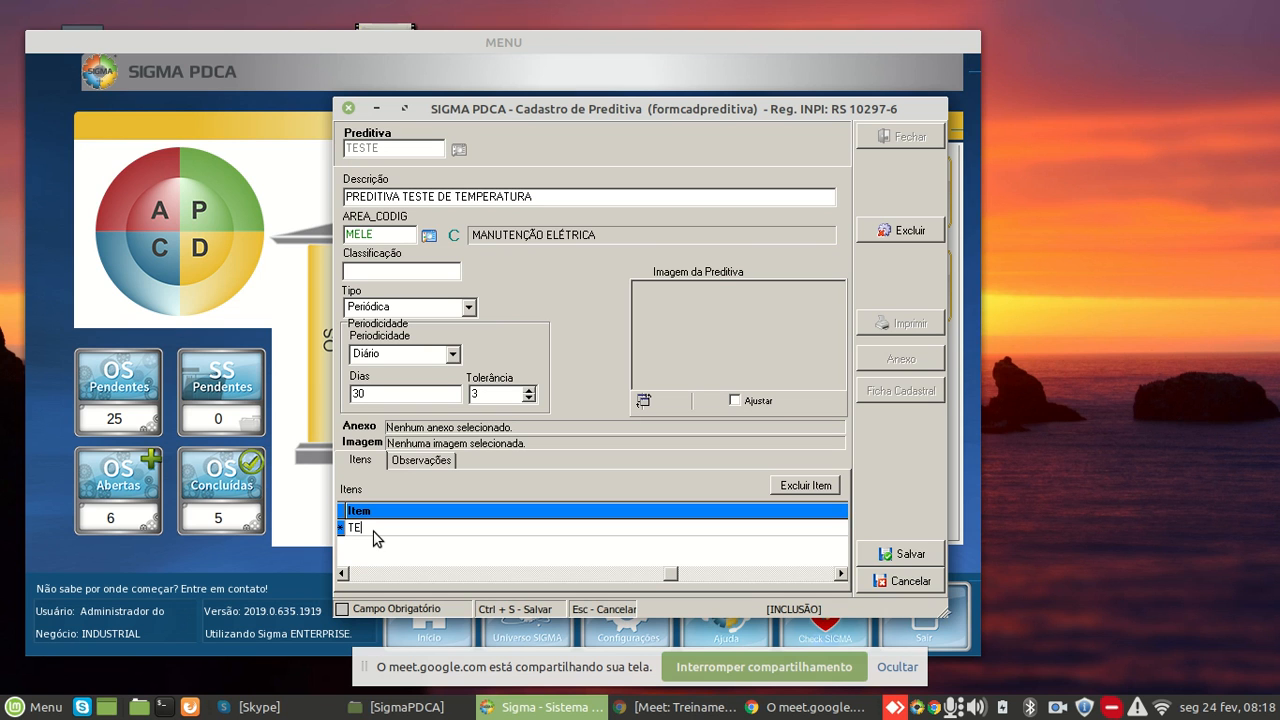
pyautogui.write('MPERATURA DO PAINEL PRINCIPAL')
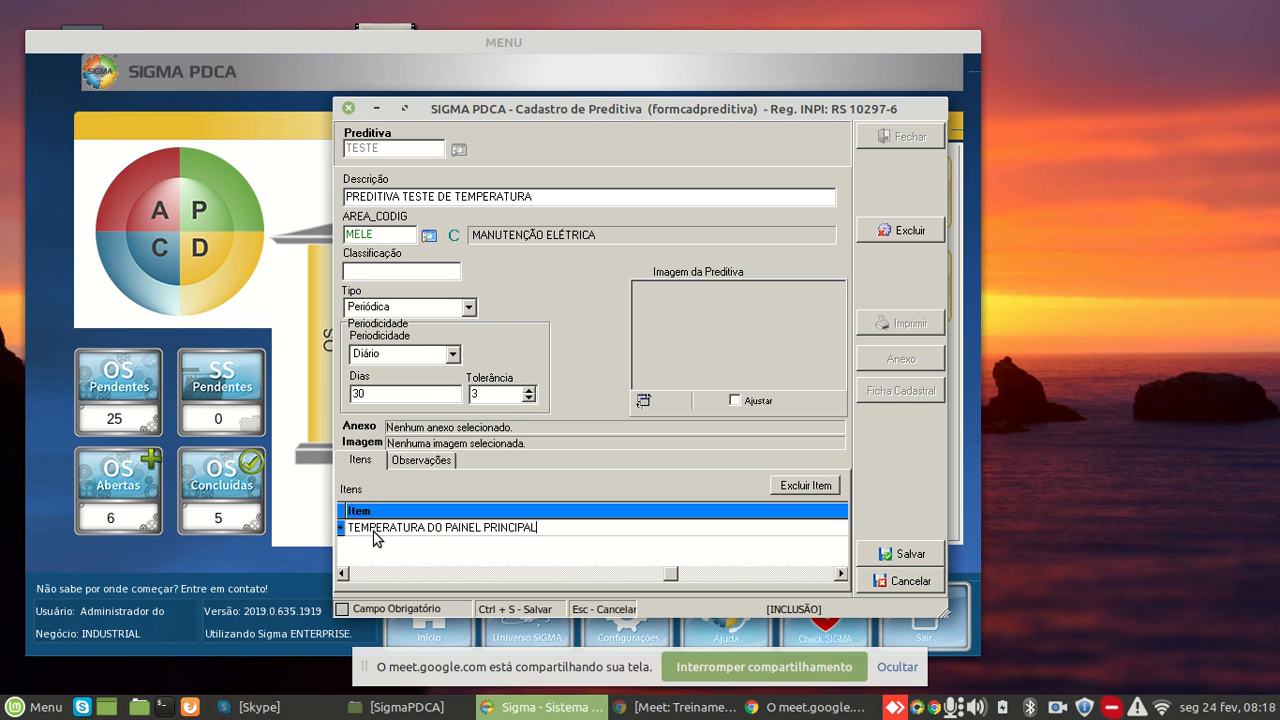
pyautogui.press('Return')
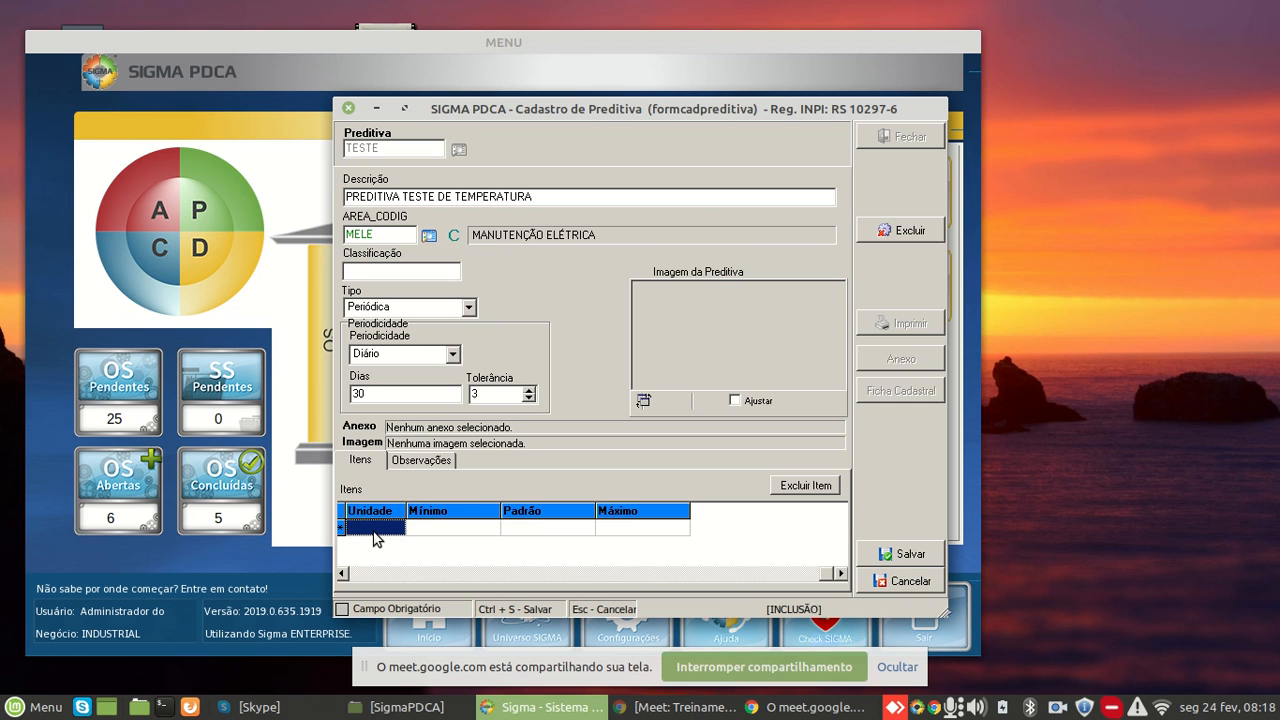
# Give item 01 the unit C° with minimum 25, standard 30 and maximum 35
pyautogui.write('C°')
pyautogui.press('BackSpace')
pyautogui.click(472, 537)
pyautogui.write('25')
pyautogui.press('Tab')
pyautogui.write('30')
pyautogui.press('Tab')
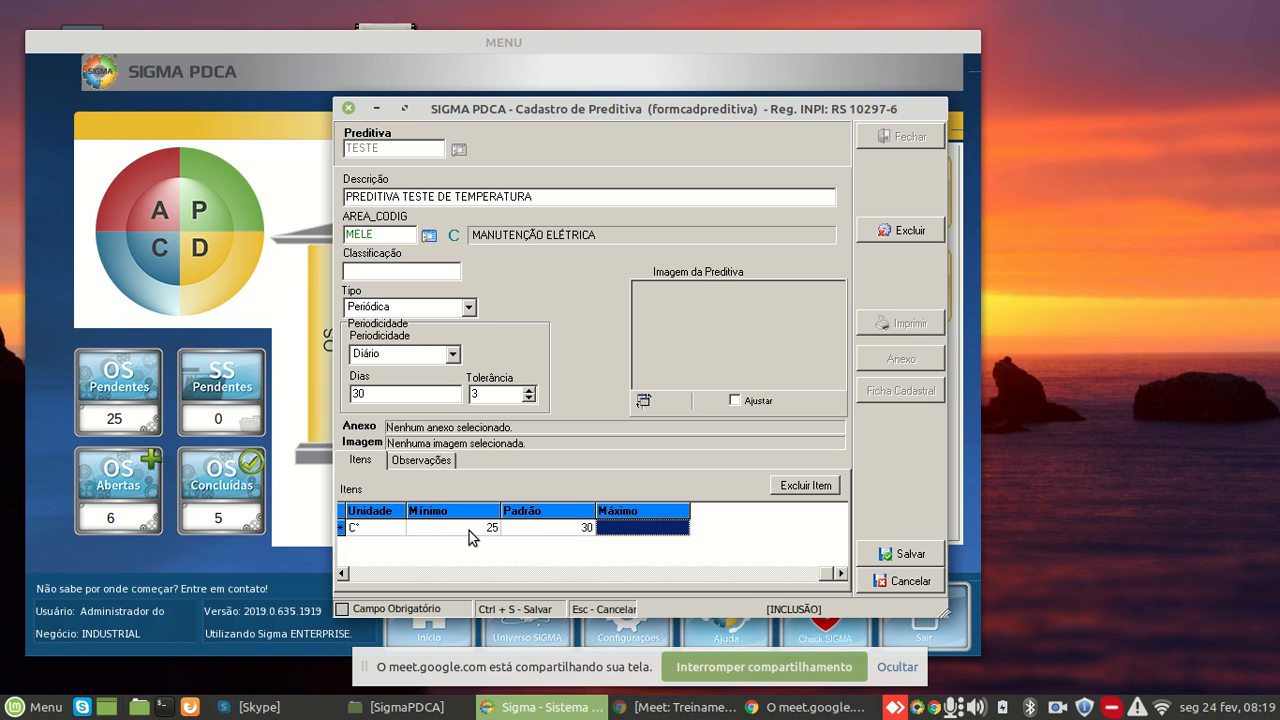
pyautogui.write('35')
pyautogui.press('Tab')
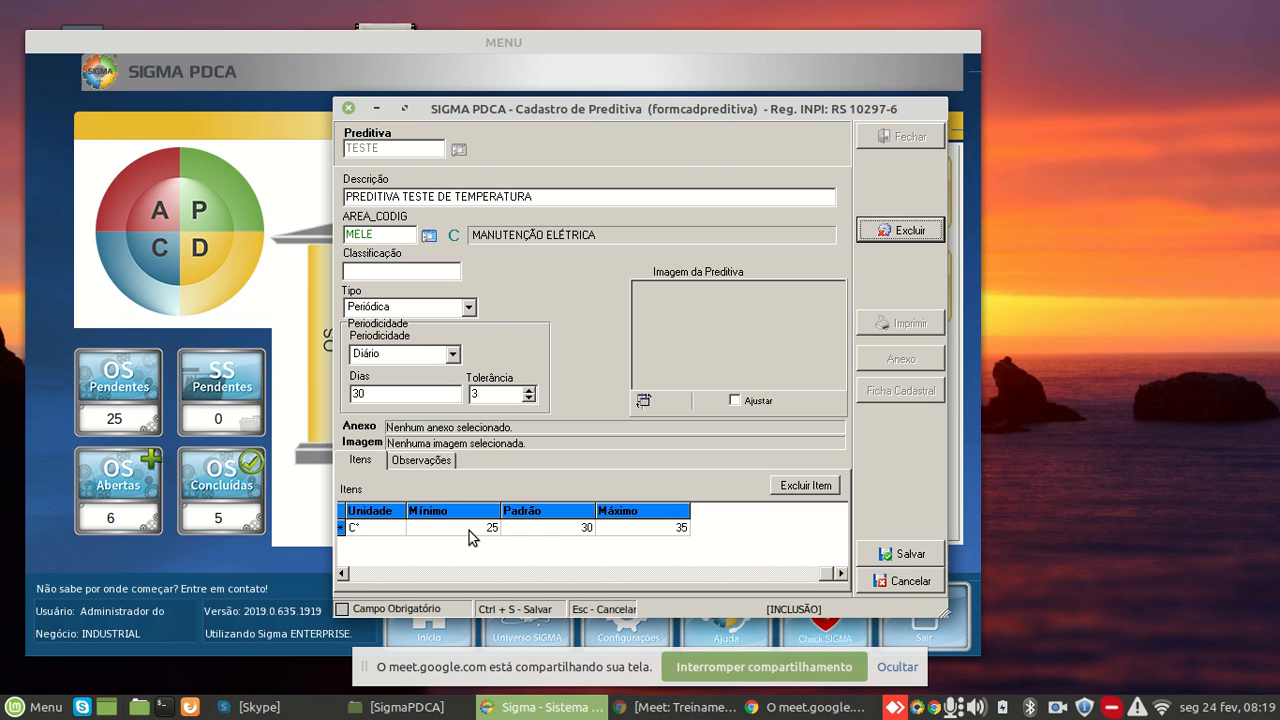
# Add a second inspection item with order 02 named TEMPERATURA DO PAINEL SECUNDARIO
pyautogui.click(469, 531)
pyautogui.press('Left')
pyautogui.press('Left')
pyautogui.press('Left')
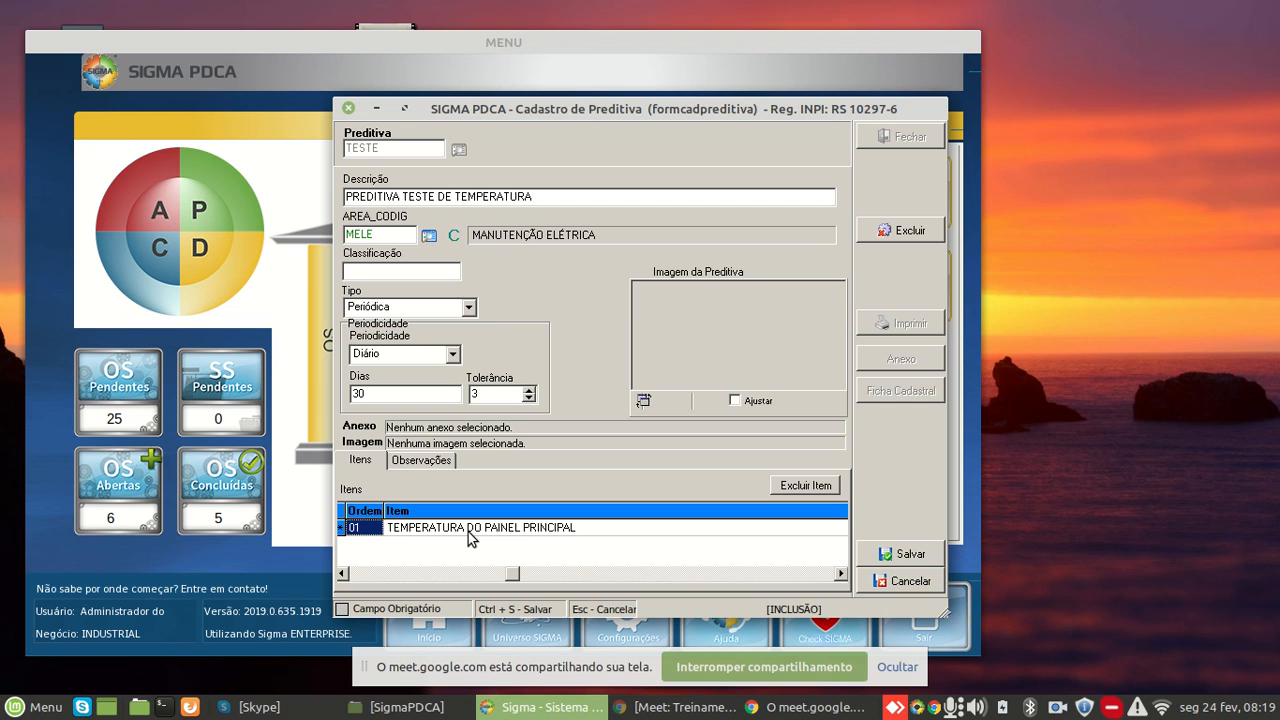
pyautogui.press('Down')
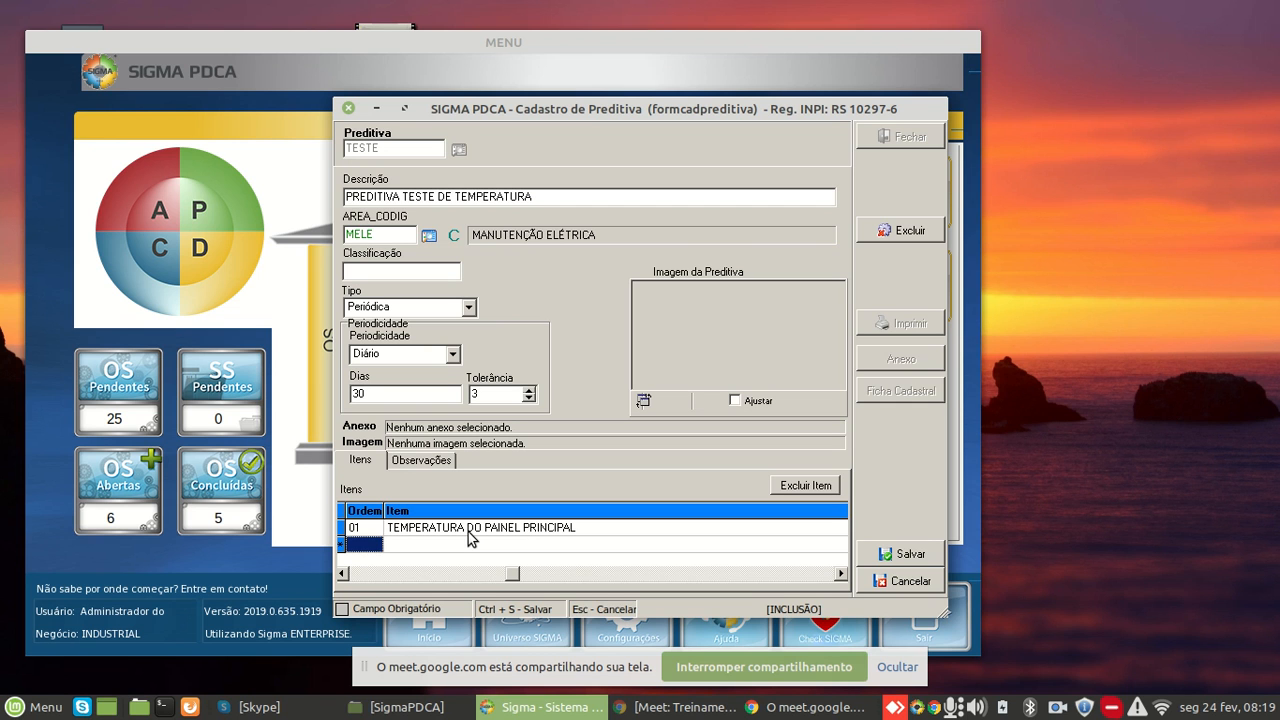
pyautogui.write('02')
pyautogui.press('Tab')
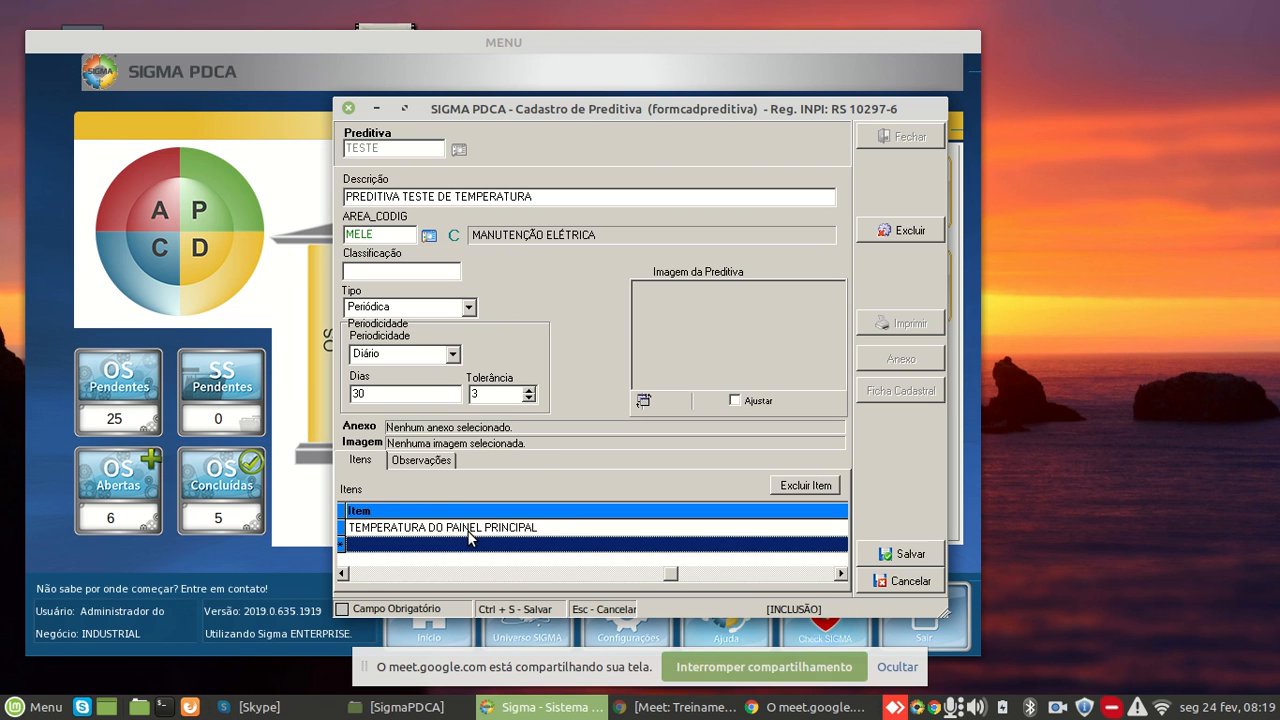
pyautogui.write('TEMPERATURA DO ')
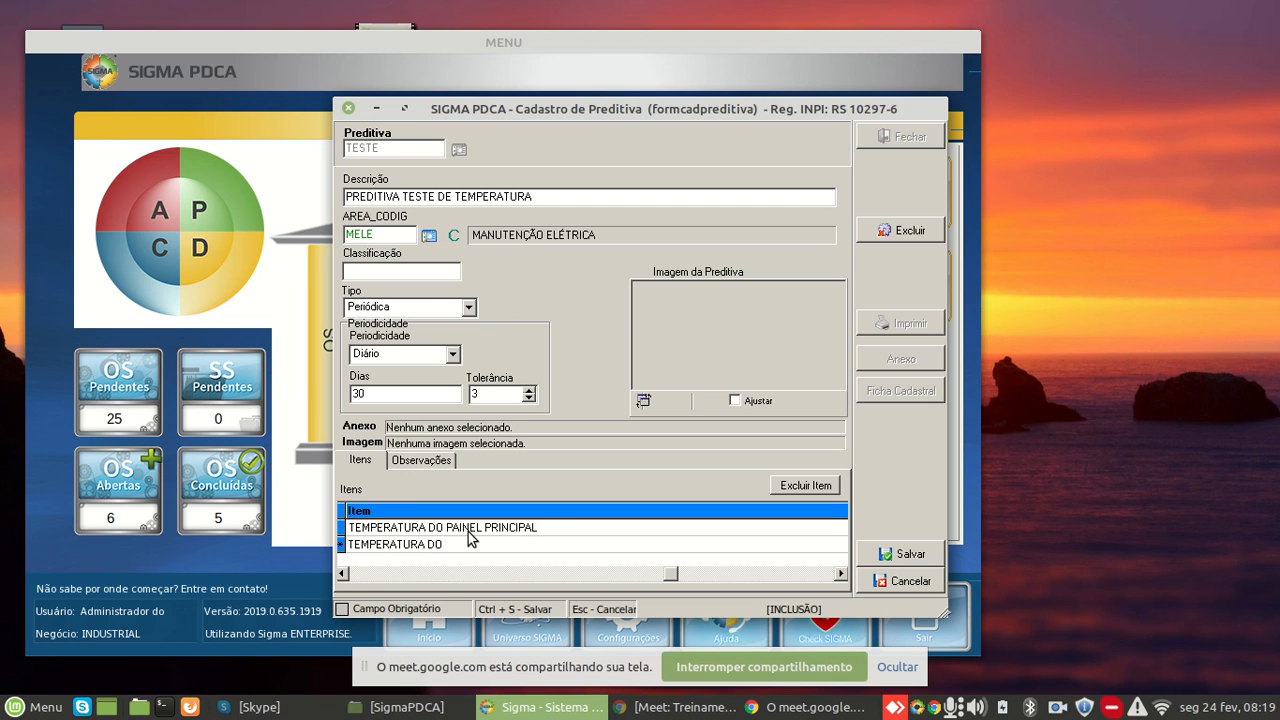
pyautogui.write('PAINEL SECUNDARIO')
pyautogui.press('Tab')
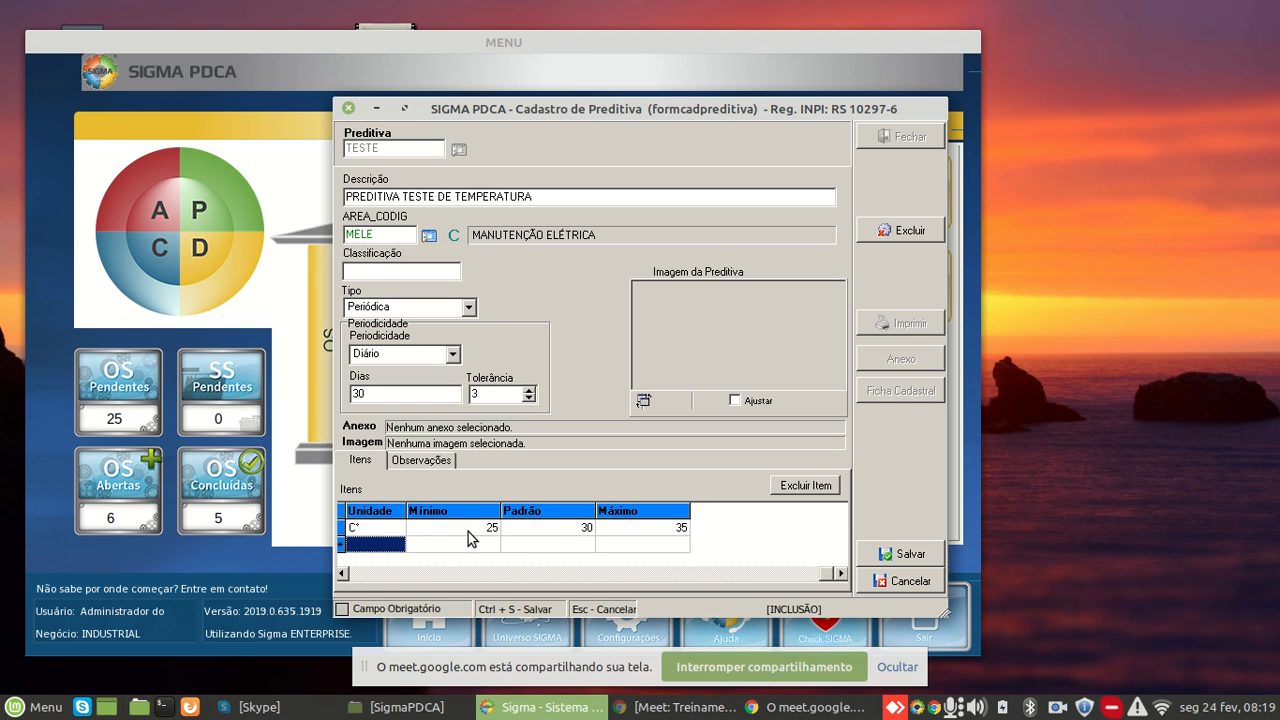
# Give item 02 the unit C° with minimum 25, standard 30 and maximum 35
pyautogui.write('C°')
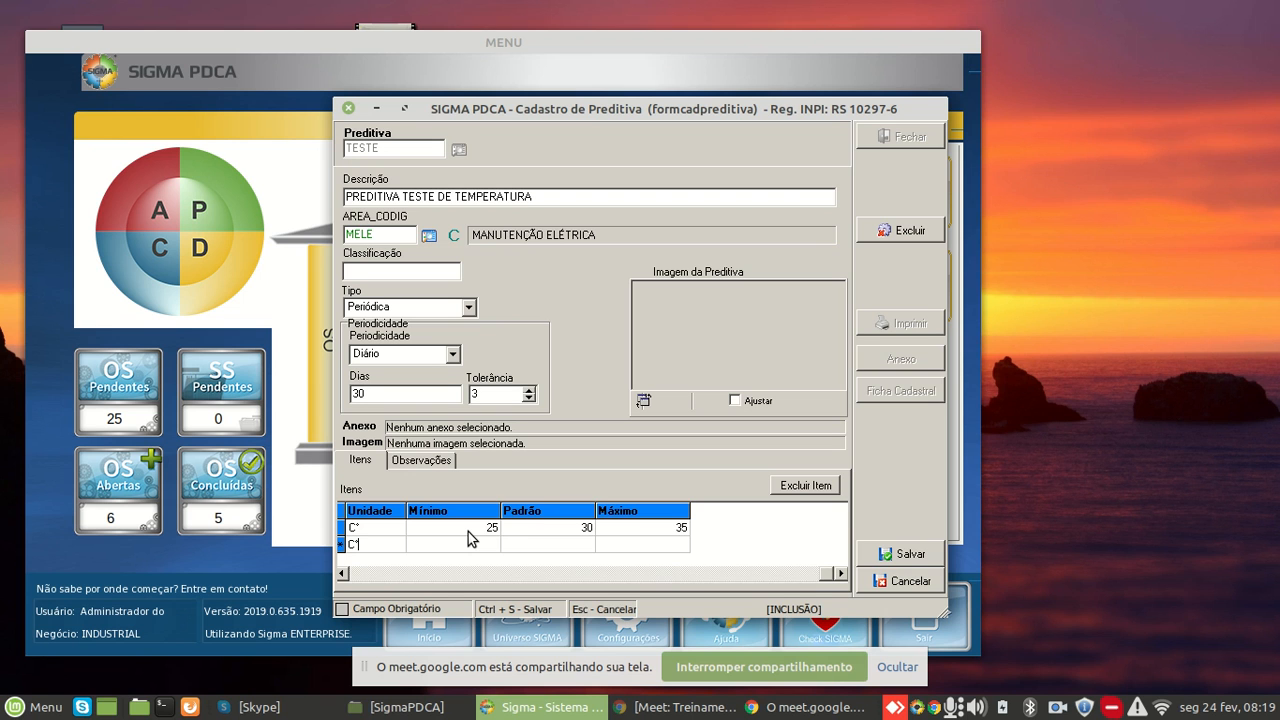
pyautogui.click(468, 538)
pyautogui.write('25')
pyautogui.press('Tab')
pyautogui.write('30')
pyautogui.press('Tab')
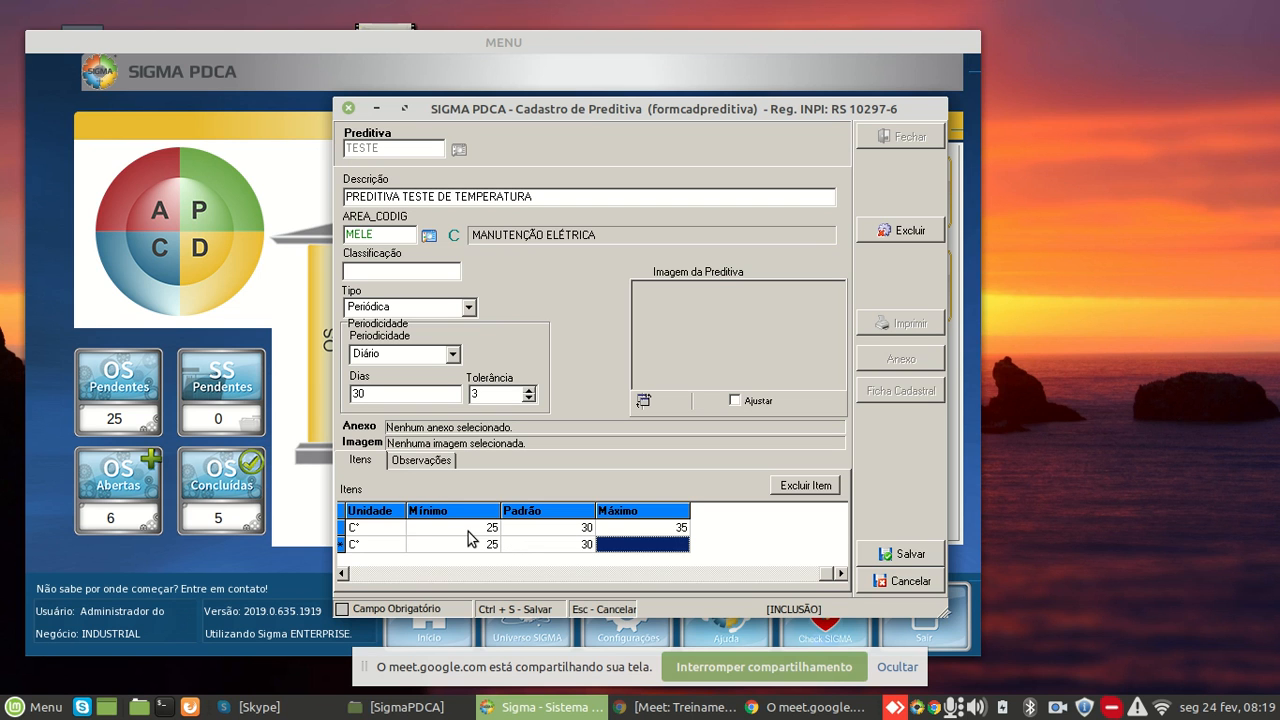
pyautogui.write('35')
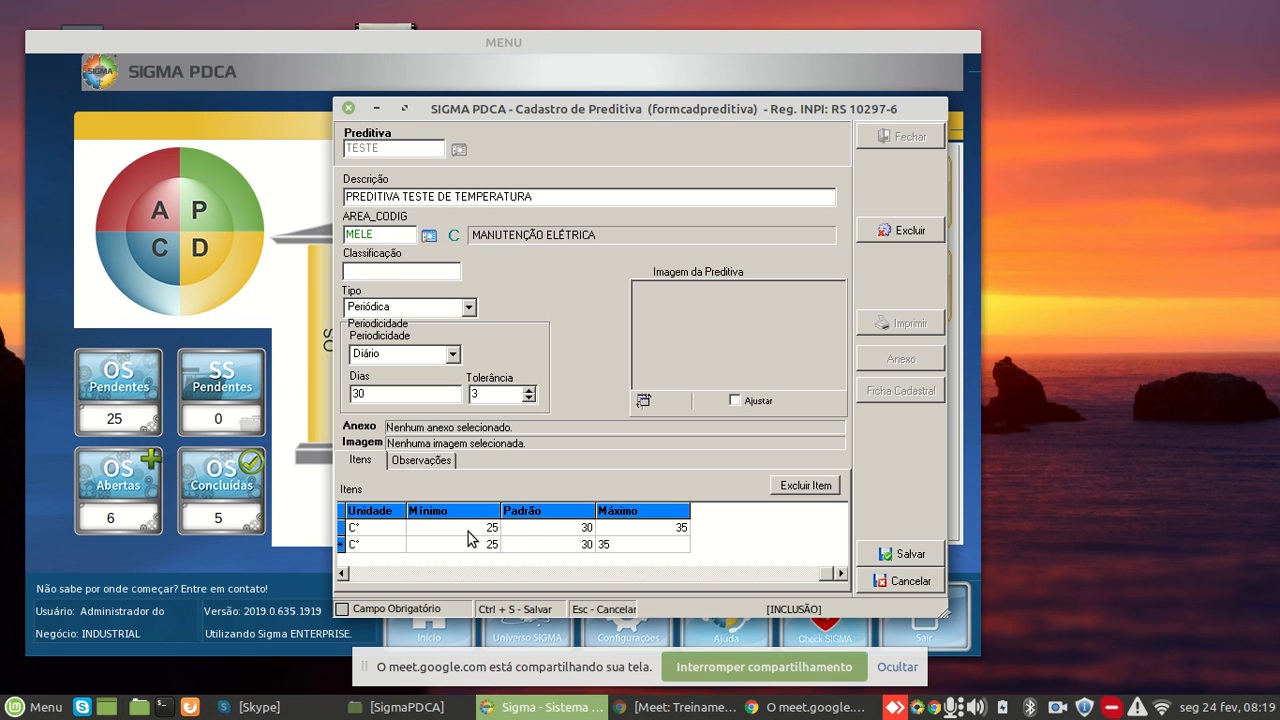
pyautogui.press('Tab')
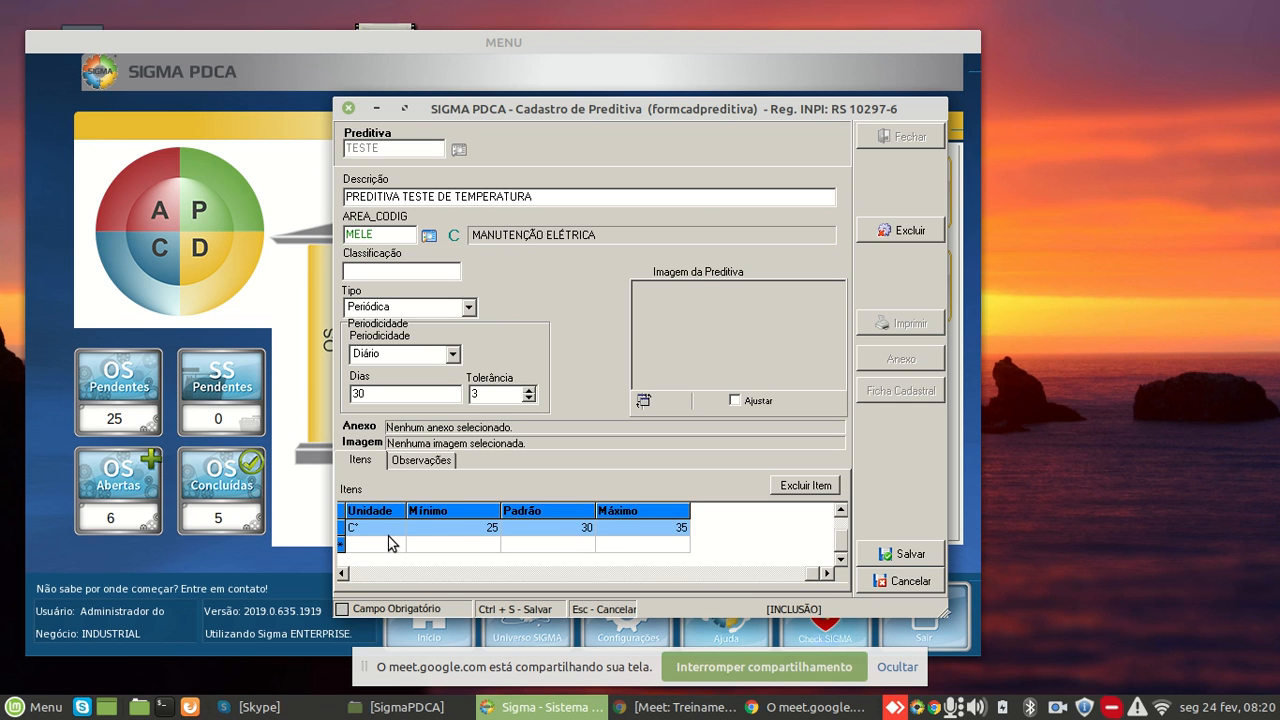
# Save the predictive record TESTE and close its registration form
pyautogui.click(417, 549)
pyautogui.press('Left')
pyautogui.press('Left')
pyautogui.press('Left')
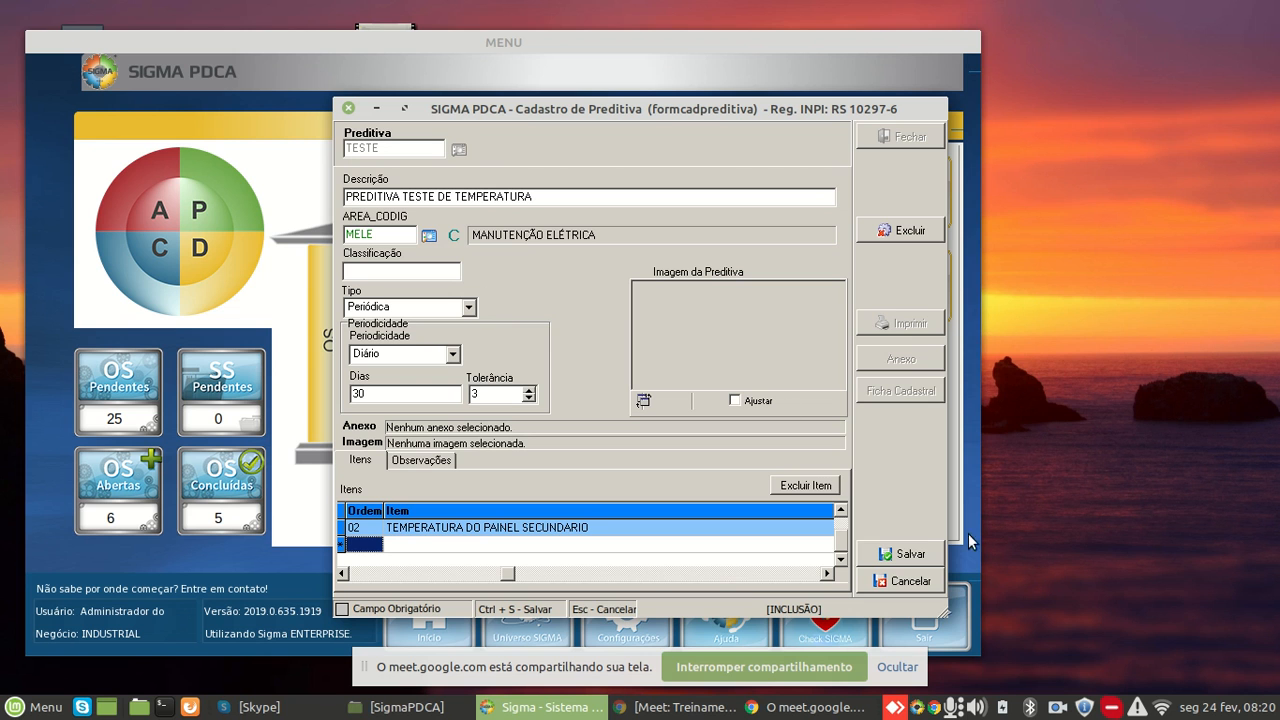
pyautogui.click(899, 558)
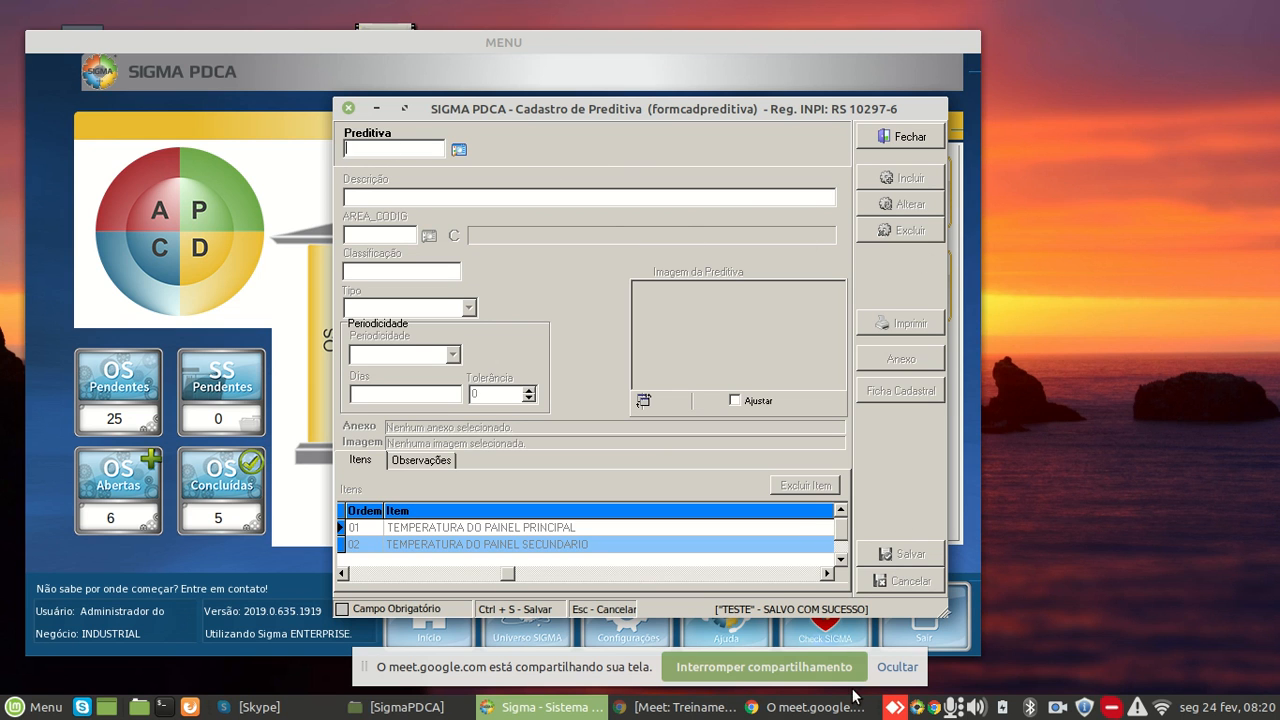
pyautogui.click(899, 139)
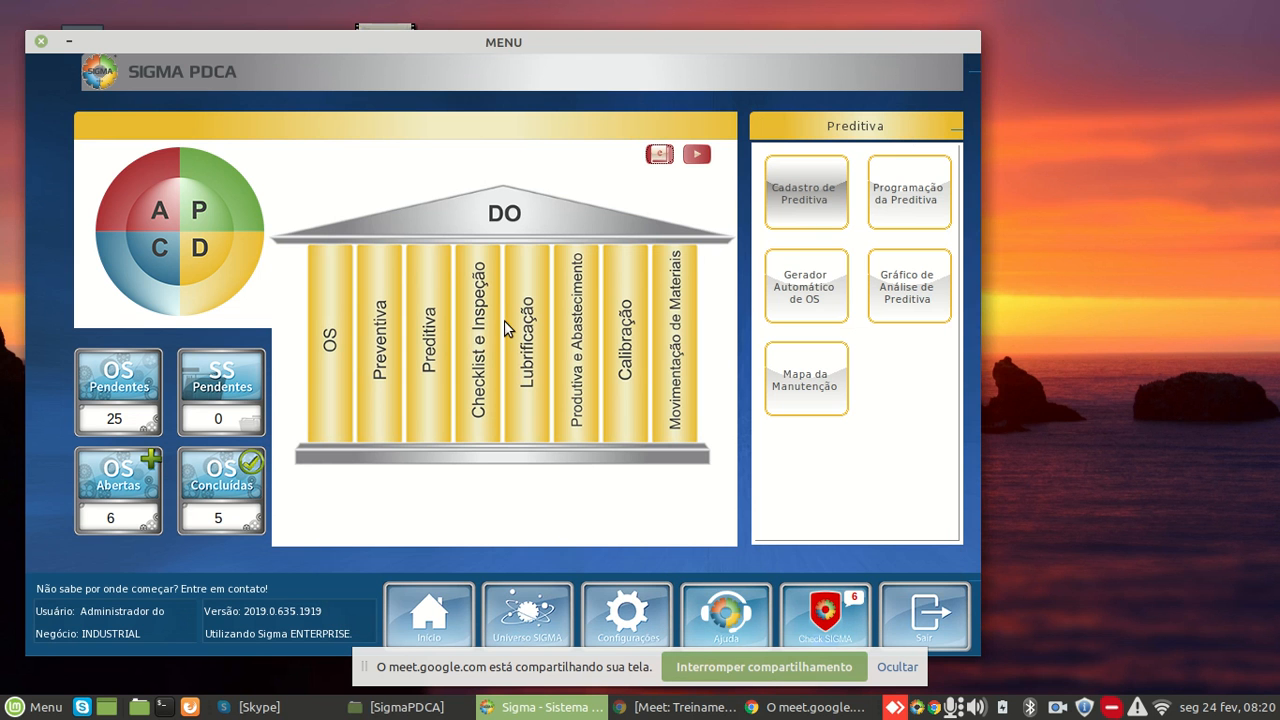
pyautogui.click(805, 707)
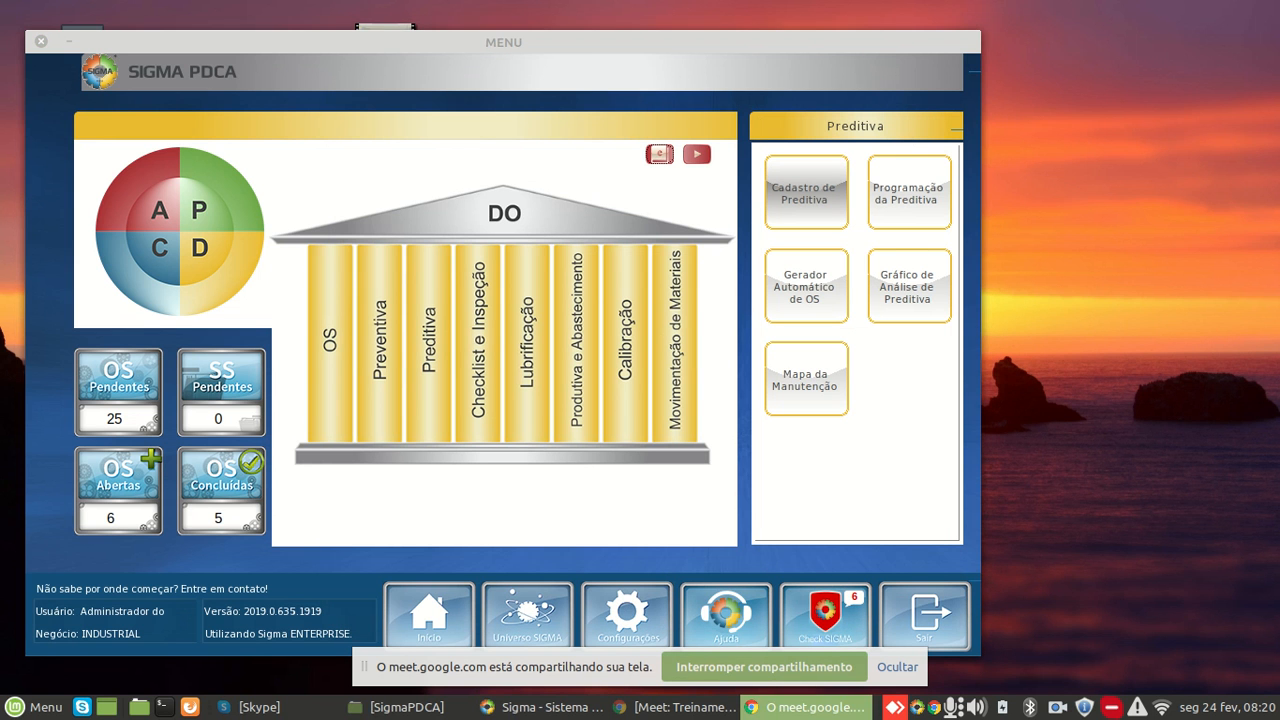
pyautogui.click(819, 710)
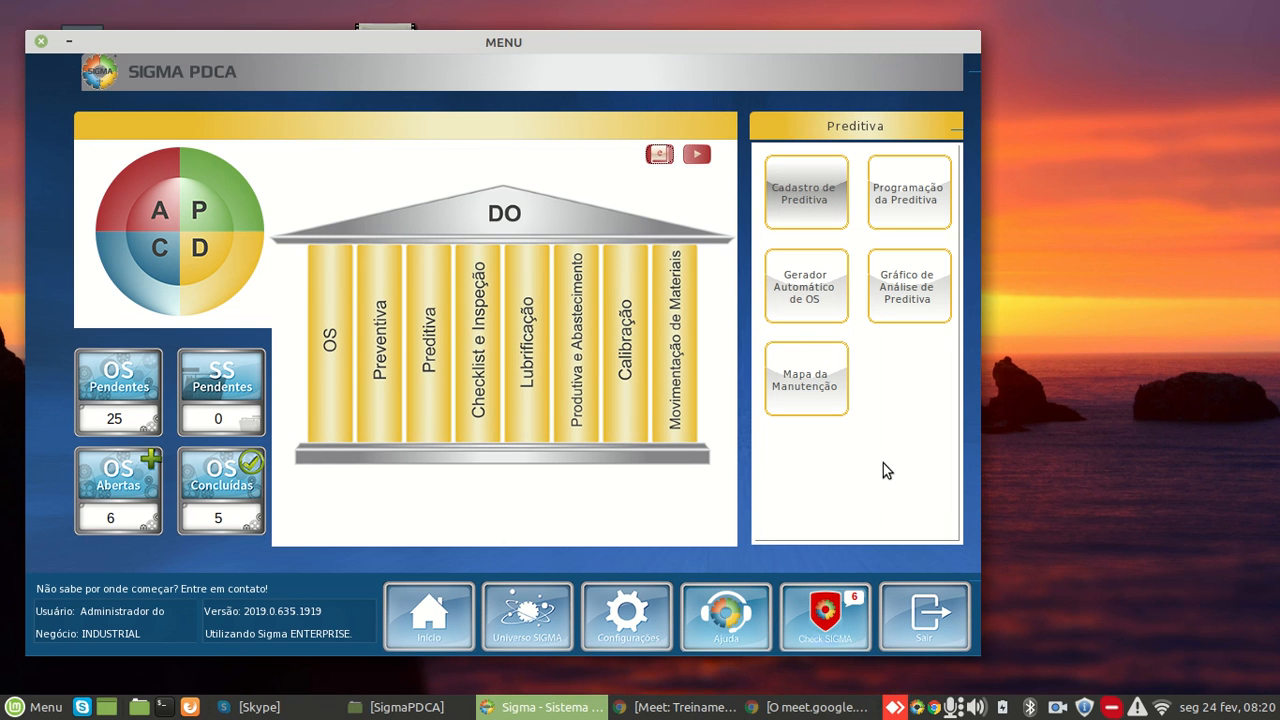
pyautogui.click(519, 709)
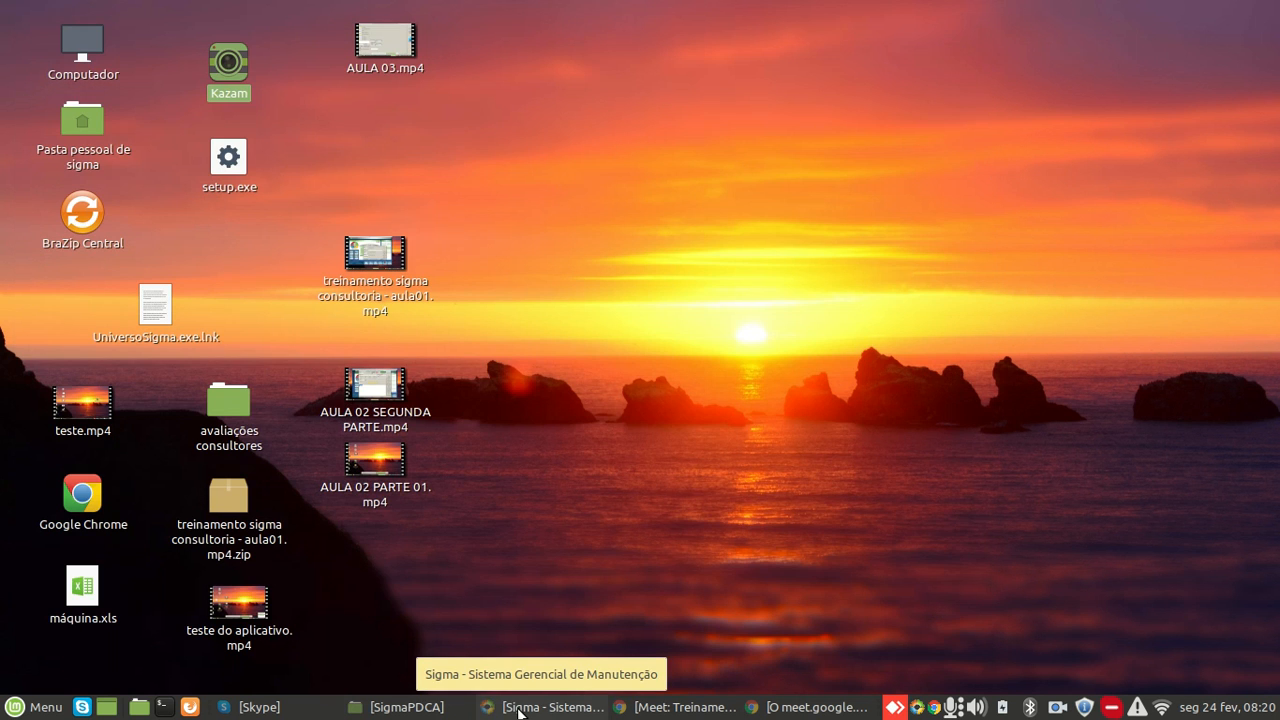
pyautogui.click(519, 709)
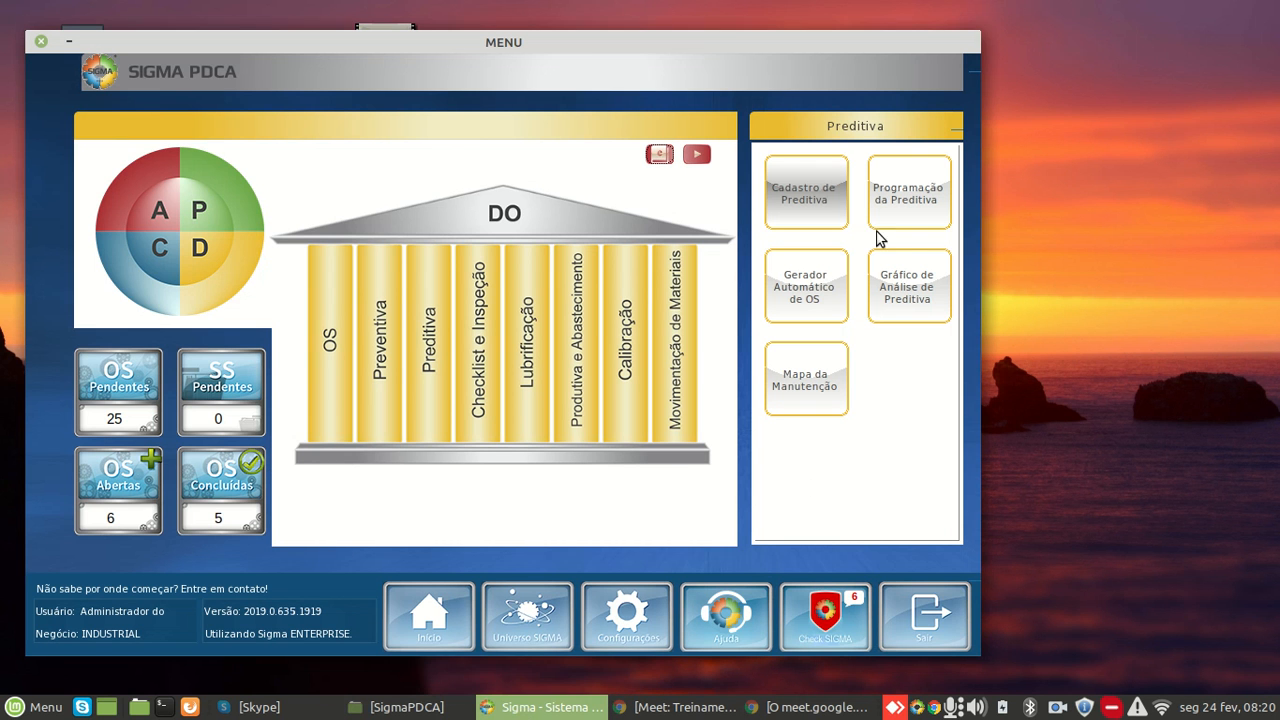
# Start a new predictive maintenance schedule for the machine INJ-03
pyautogui.click(912, 198)
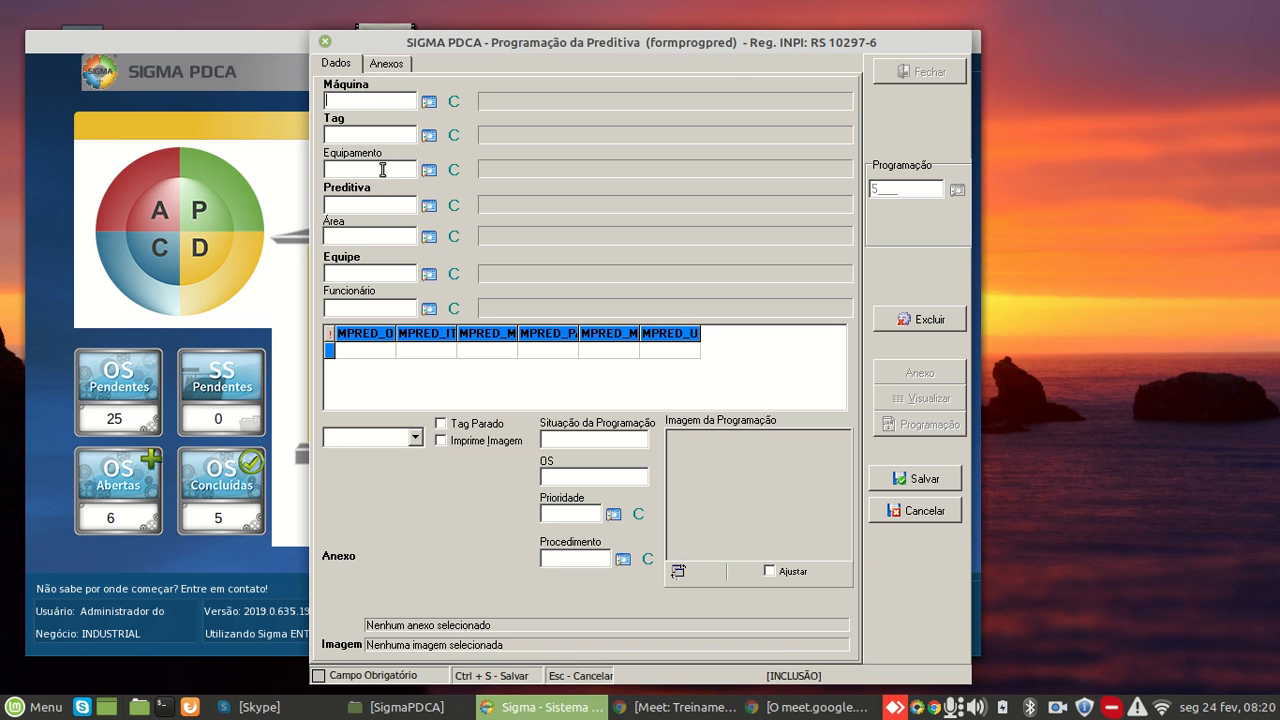
pyautogui.write('INJ-02')
pyautogui.press('BackSpace')
pyautogui.write('3')
pyautogui.press('Tab')
# Assign the predictive TESTE and the area MELE to the schedule, leaving the equipment blank
pyautogui.click(381, 169)
pyautogui.press('Tab')
pyautogui.write('TESTE')
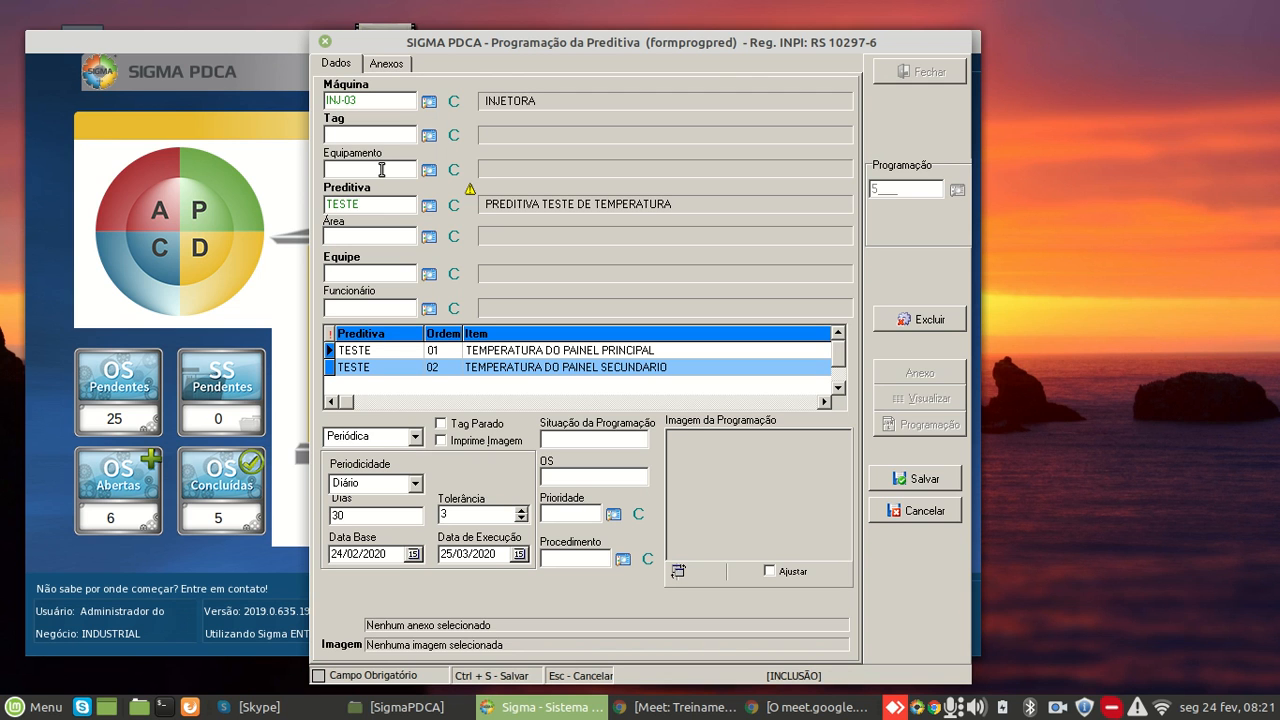
pyautogui.press('Tab')
pyautogui.write('MELE')
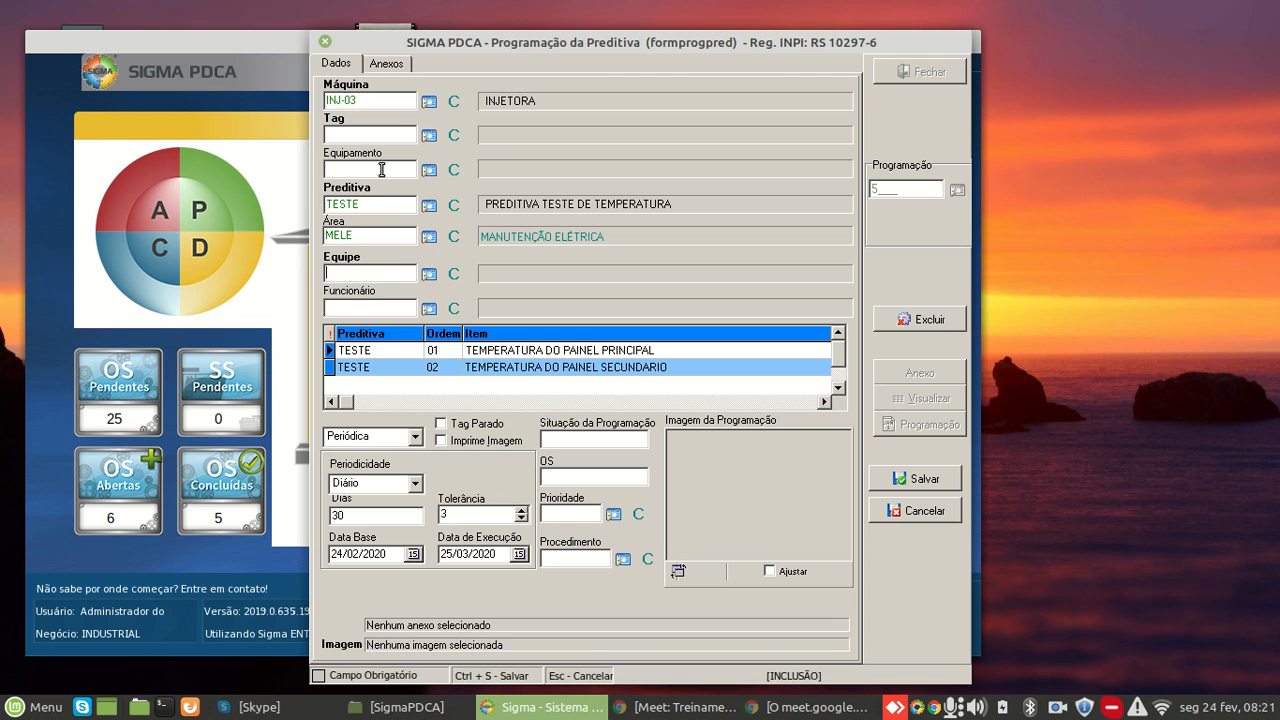
# Assign the third listed employee to the schedule and set its base date to 24/01/2020
pyautogui.click(429, 310)
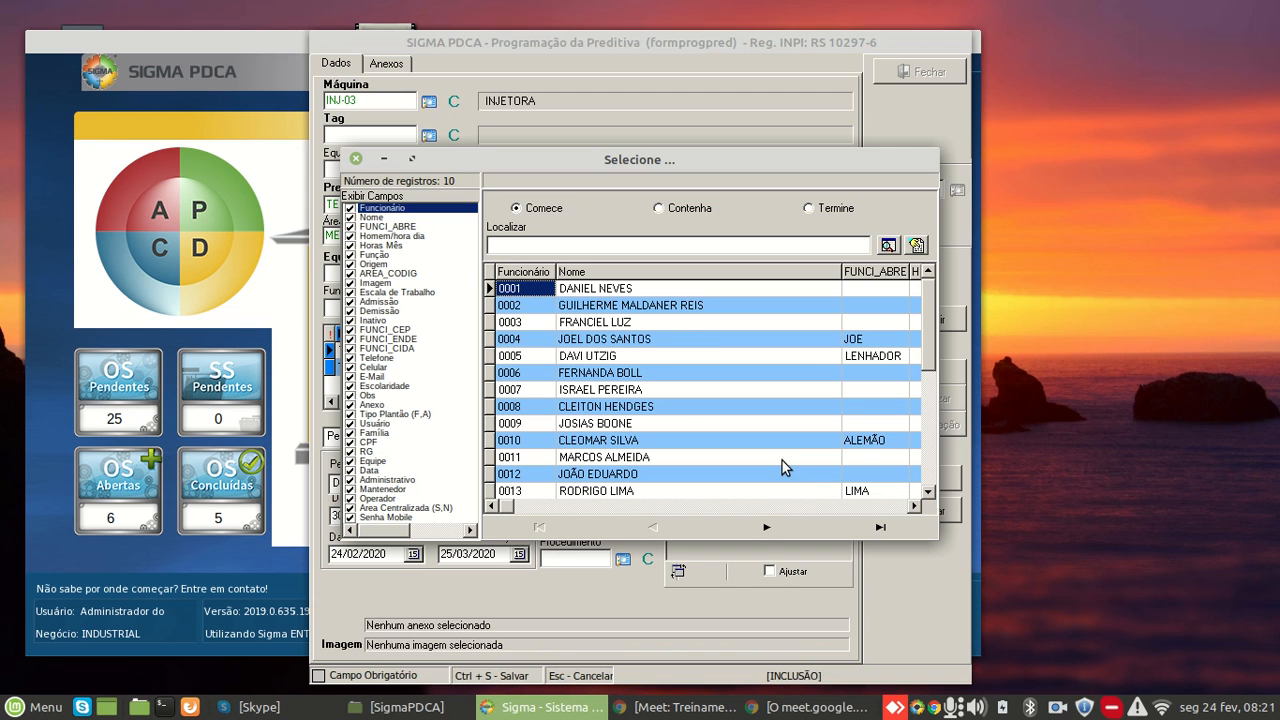
pyautogui.doubleClick(616, 326)
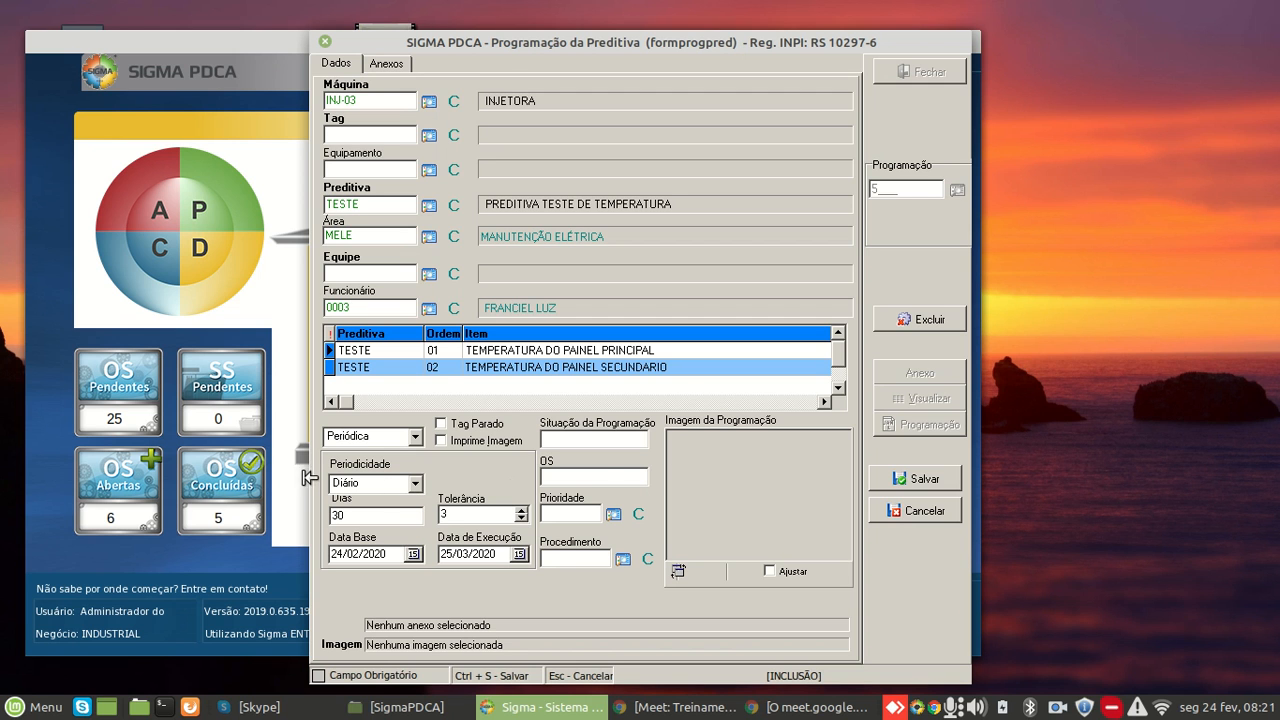
pyautogui.click(389, 554)
pyautogui.press('Left')
pyautogui.press('Left')
pyautogui.press('Left')
pyautogui.press('Left')
pyautogui.press('Left')
pyautogui.press('Left')
pyautogui.write('1')
pyautogui.press('Right')
pyautogui.press('Right')
pyautogui.press('Tab')
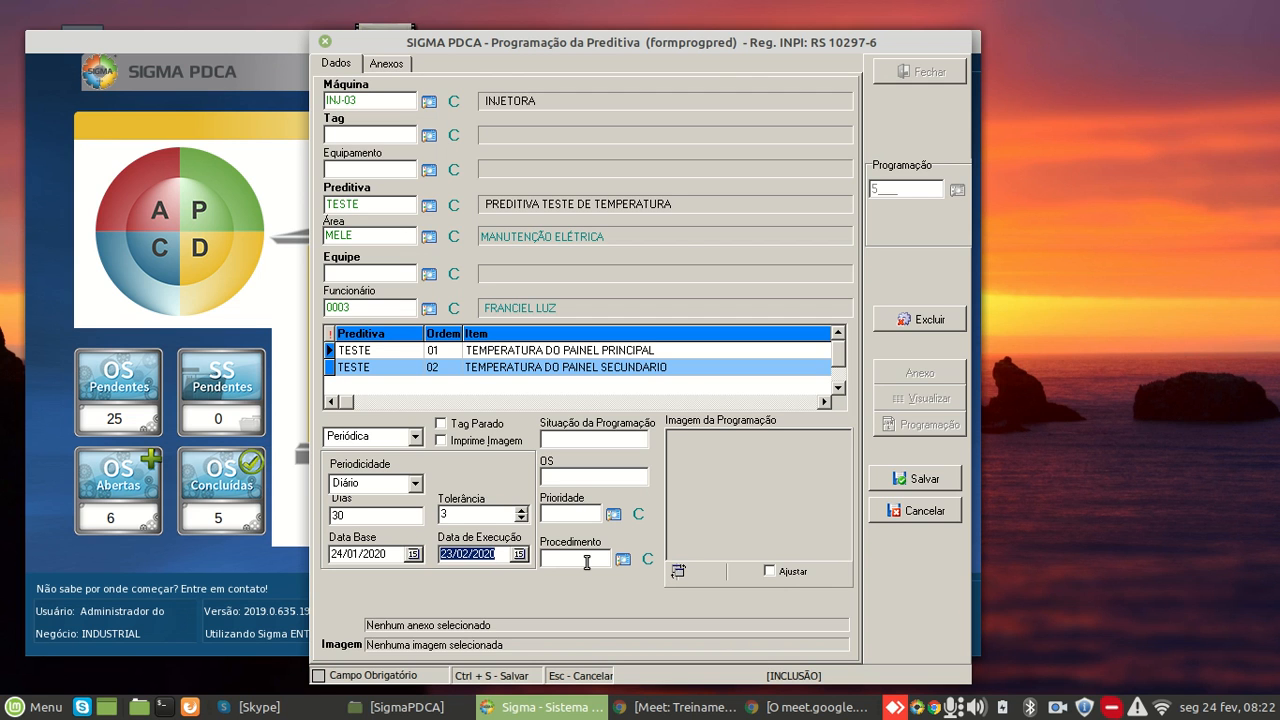
# Save the predictive schedule for machine INJ-03, leaving it without attachments, and close its form
pyautogui.click(395, 65)
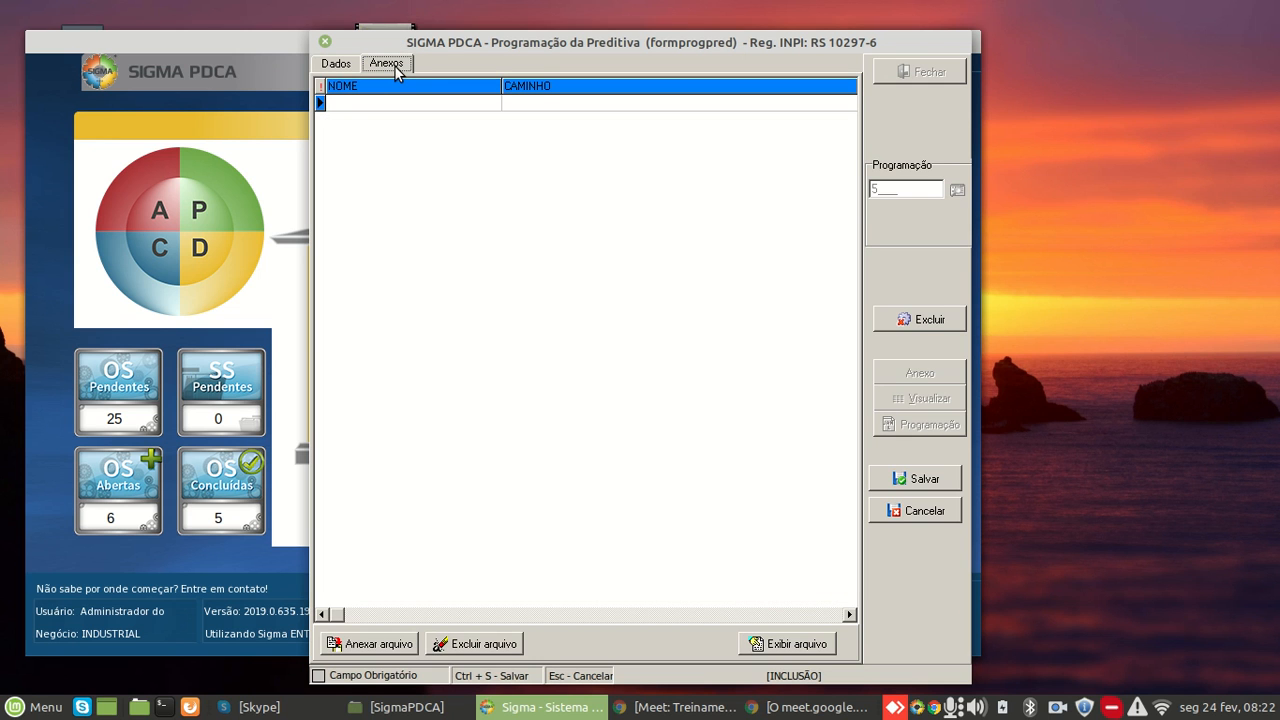
pyautogui.click(339, 70)
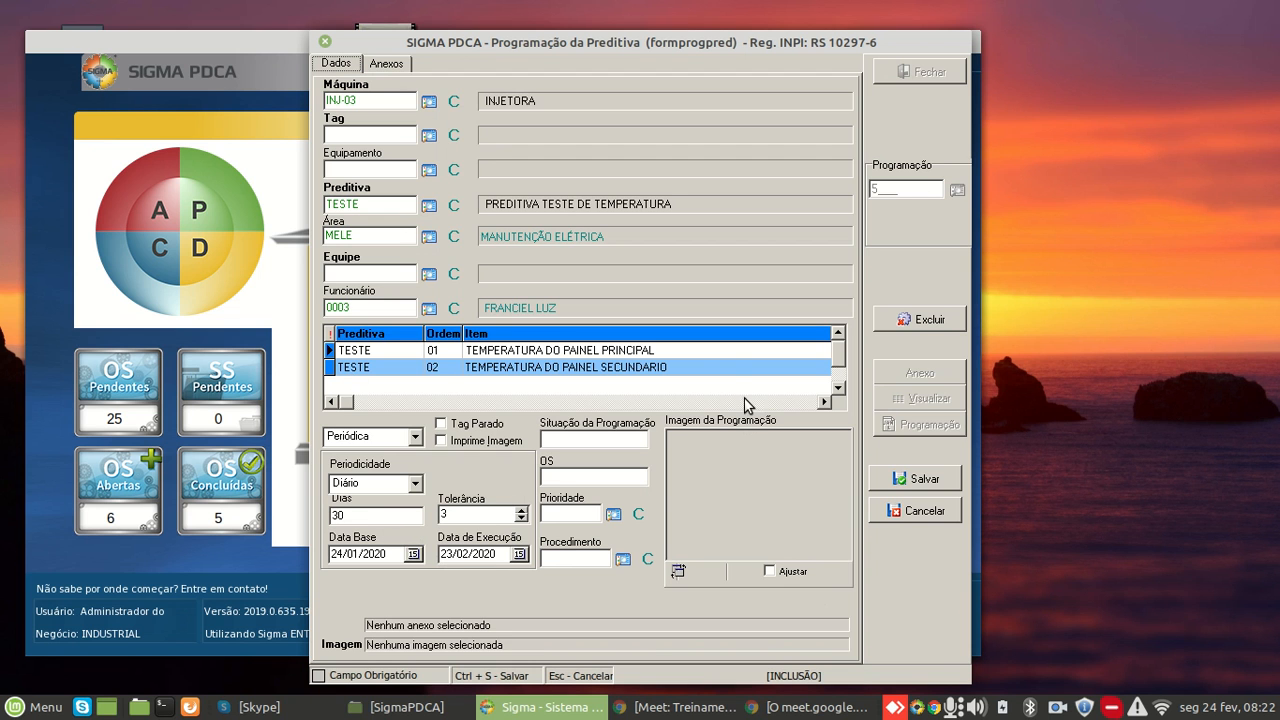
pyautogui.click(948, 481)
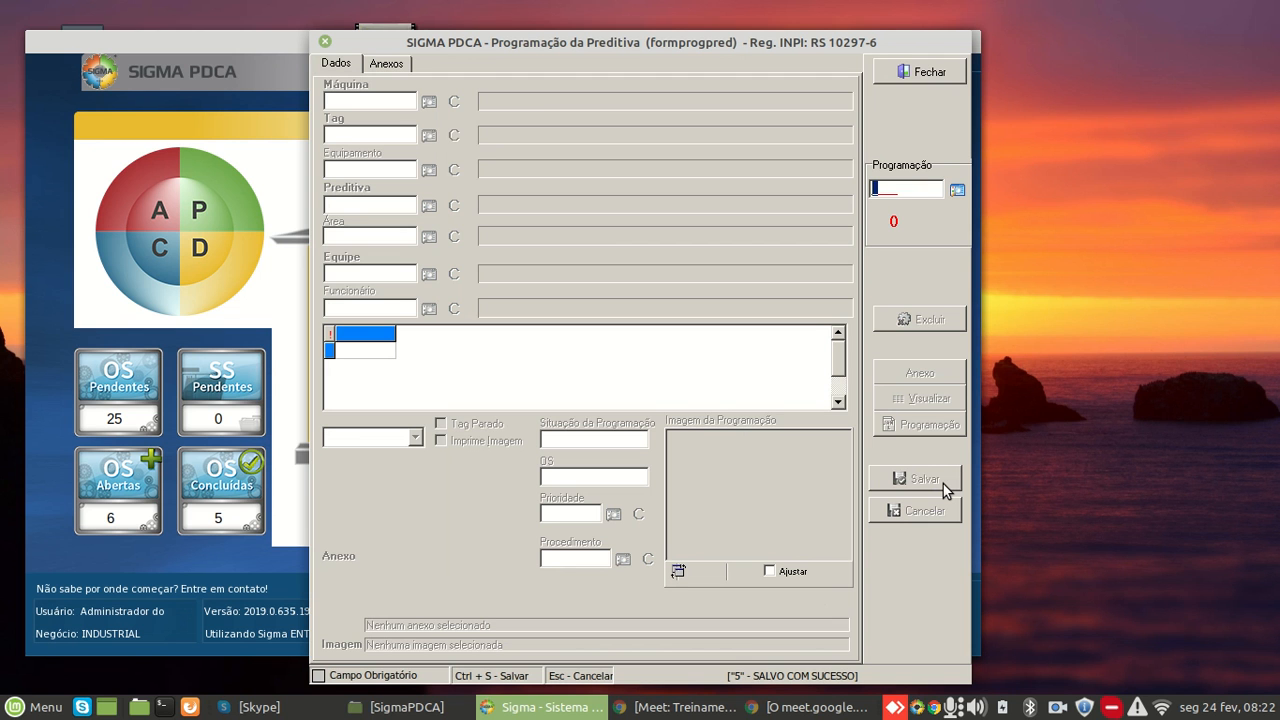
pyautogui.click(914, 74)
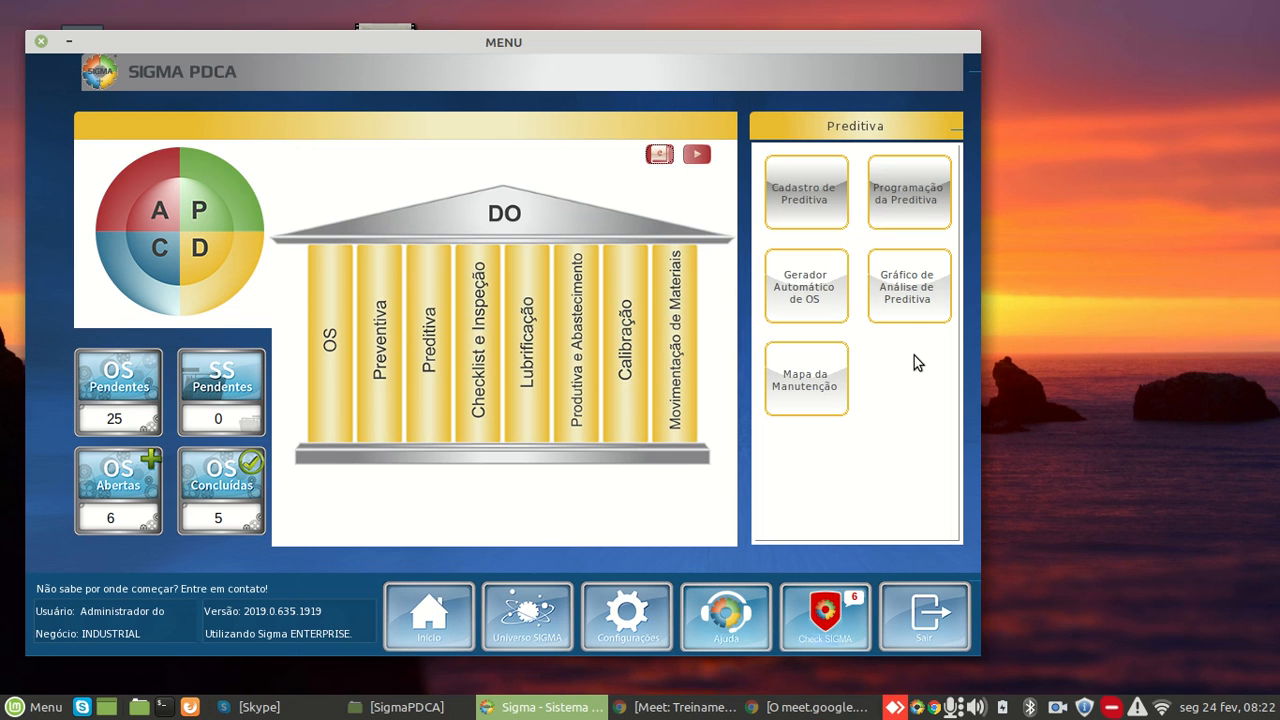
# Switch to the Google Meet call and open its chat to read the participants' messages
pyautogui.click(824, 712)
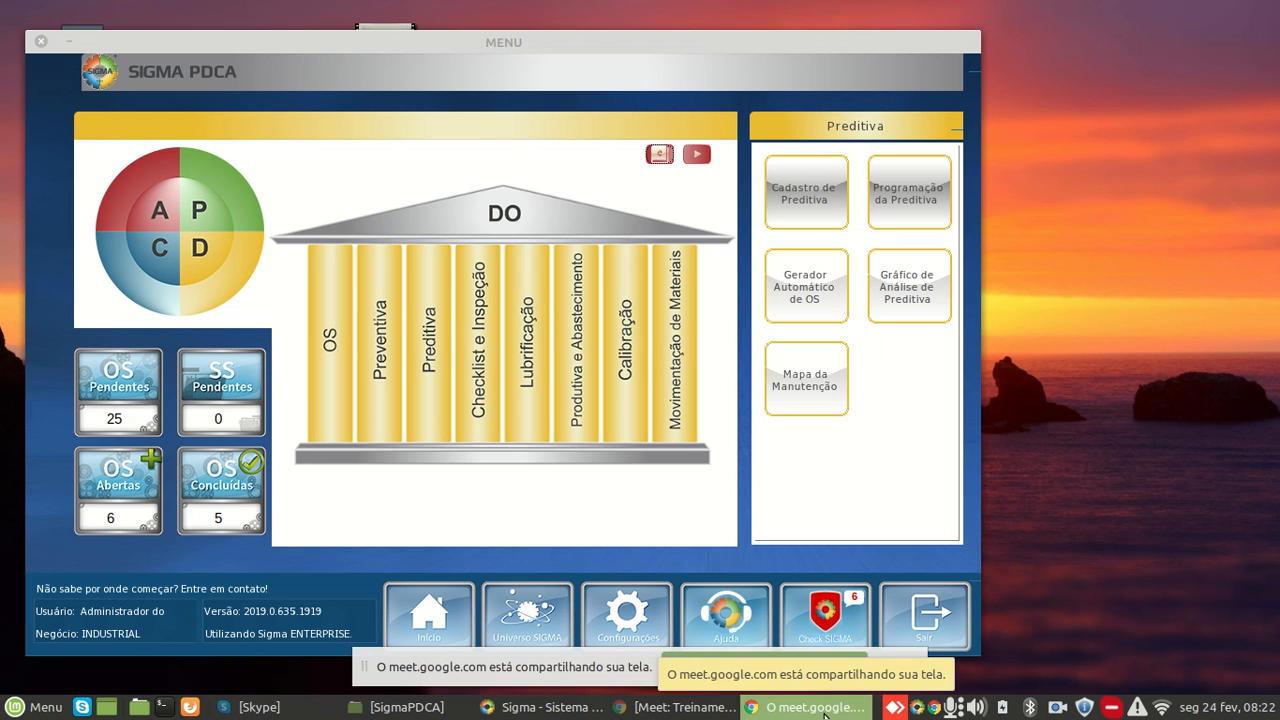
pyautogui.click(668, 706)
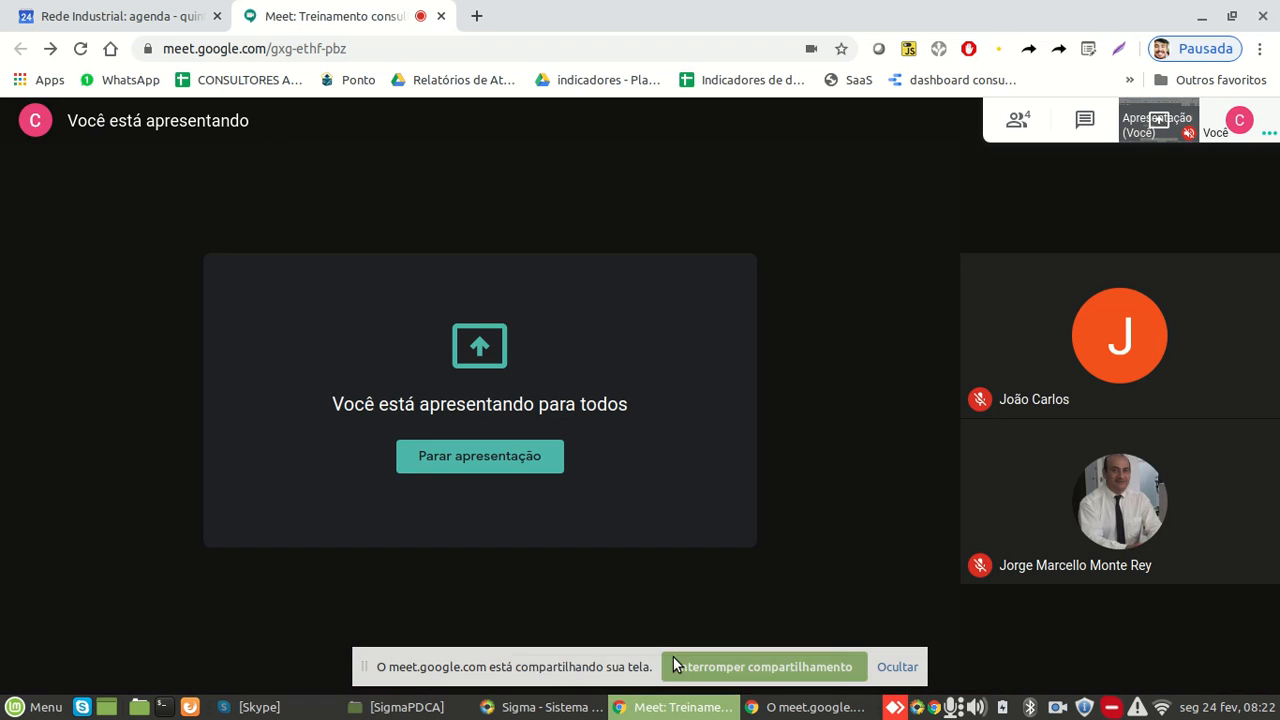
pyautogui.click(1083, 122)
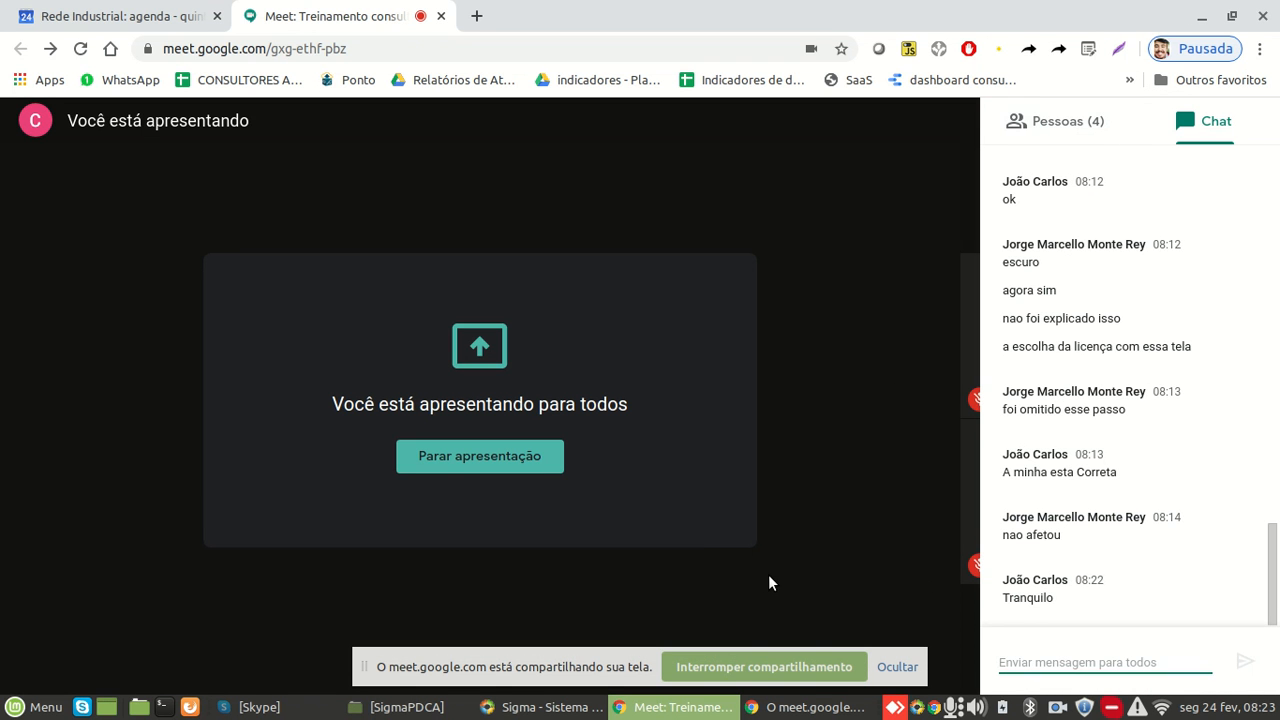
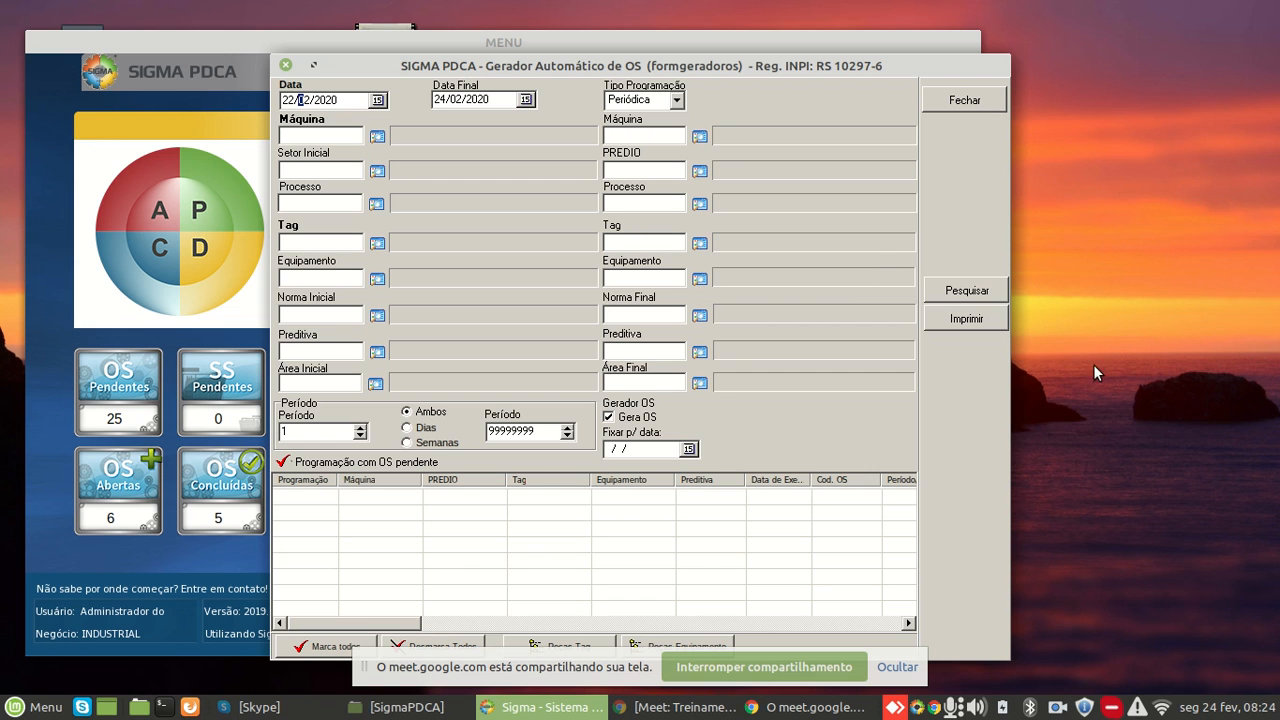
# Search for due schedules and generate the work order for INJ-03 predictive TESTE, using normal printing
pyautogui.click(998, 289)
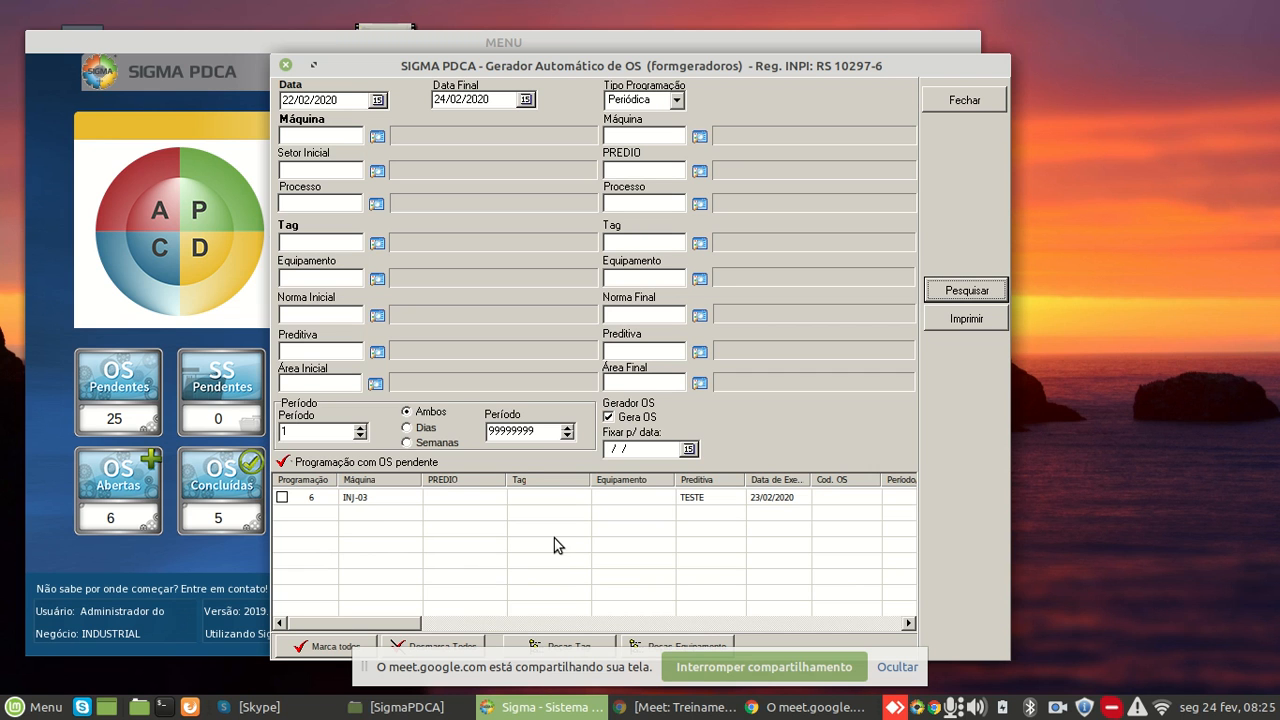
pyautogui.click(361, 497)
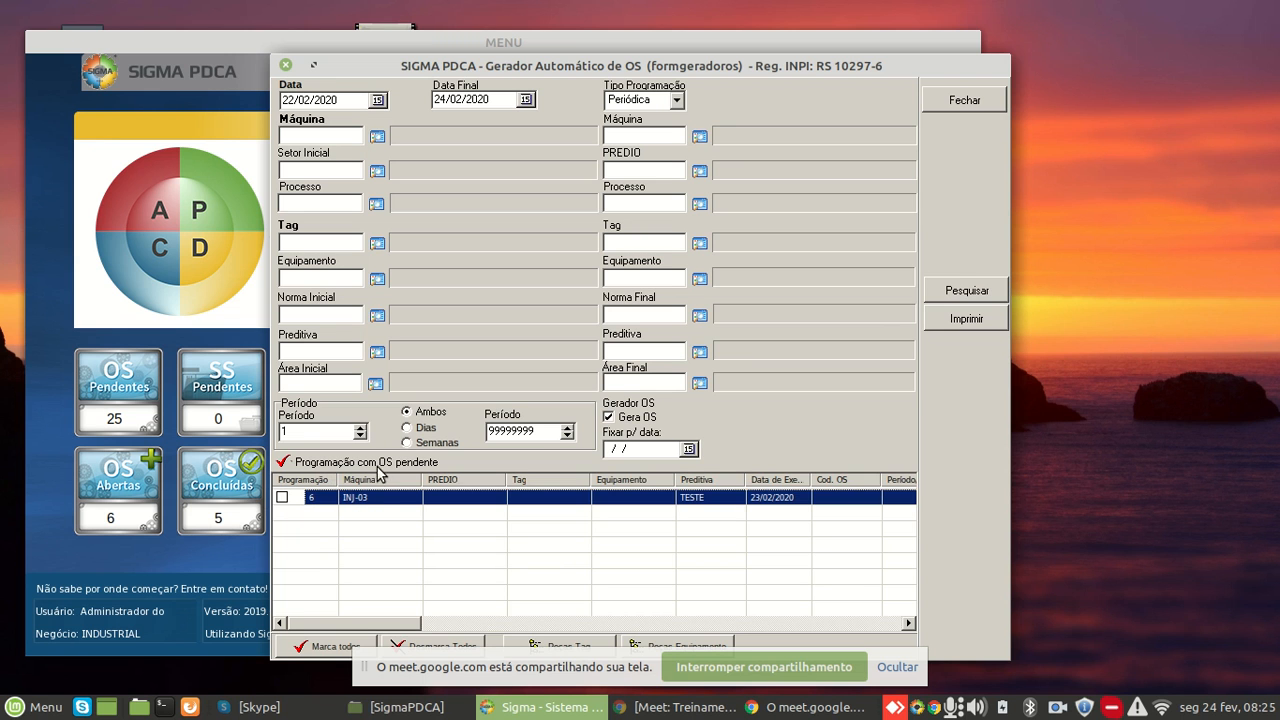
pyautogui.click(609, 417)
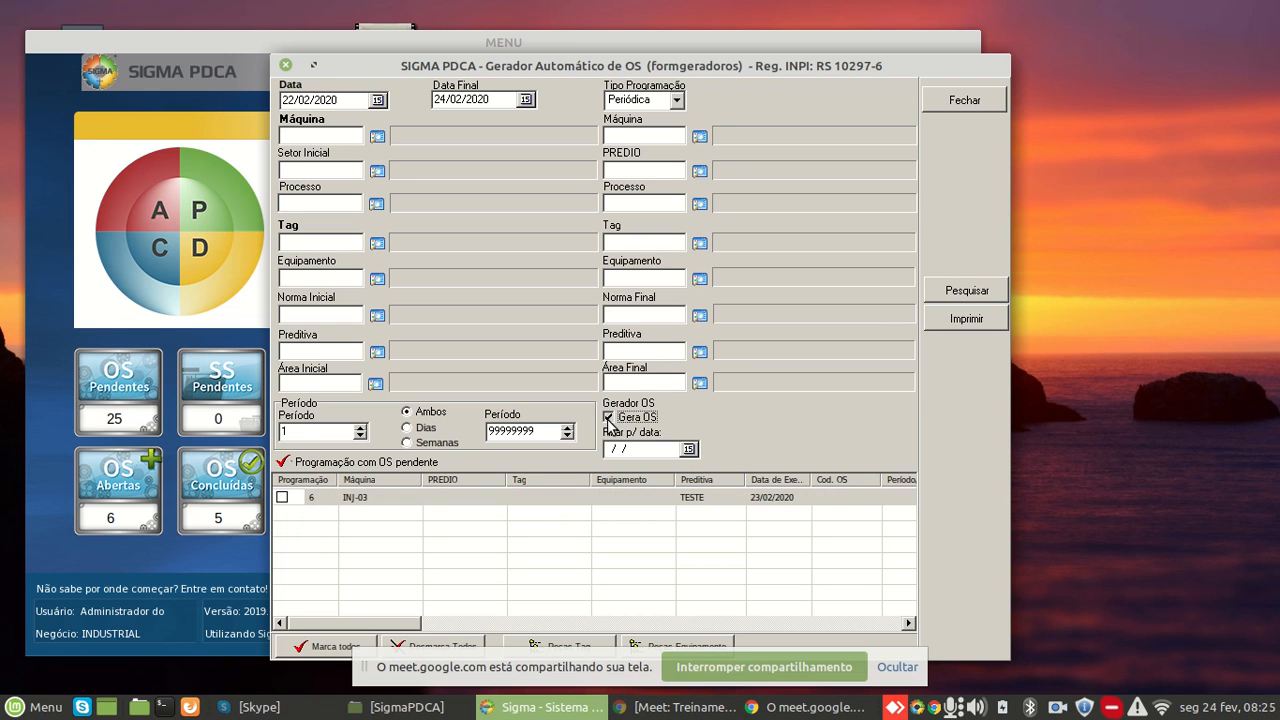
pyautogui.click(282, 497)
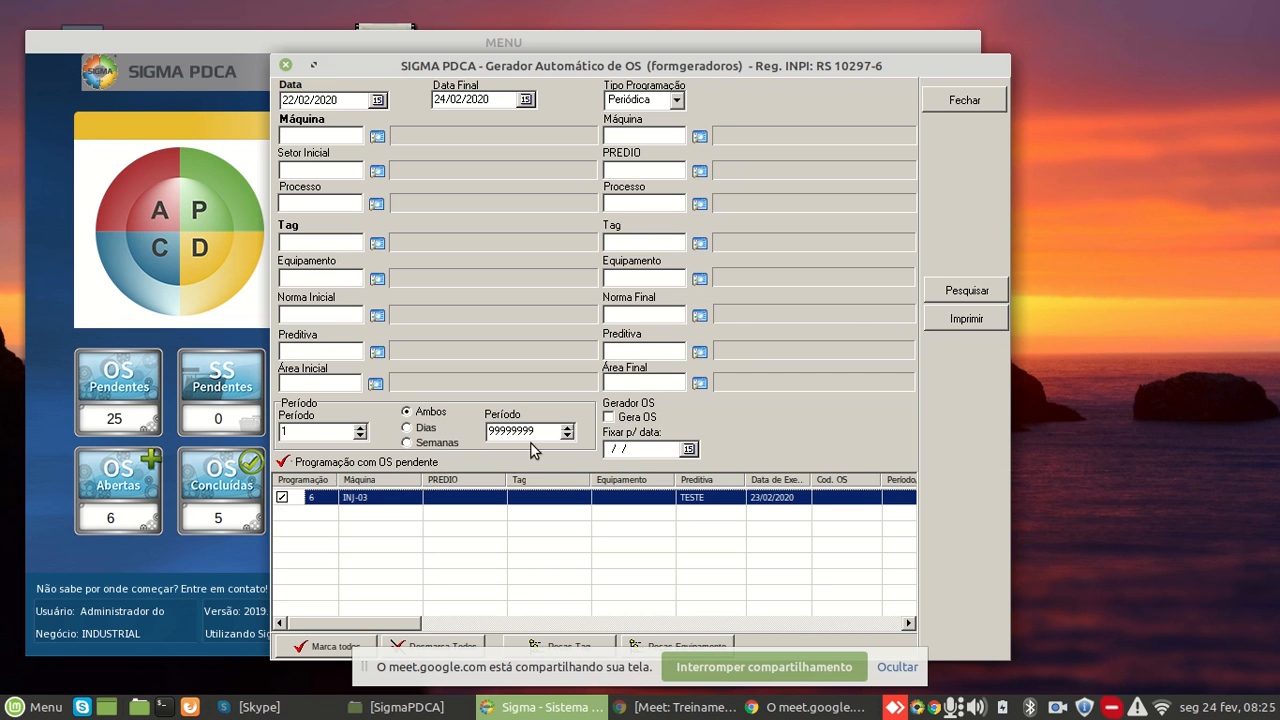
pyautogui.click(609, 418)
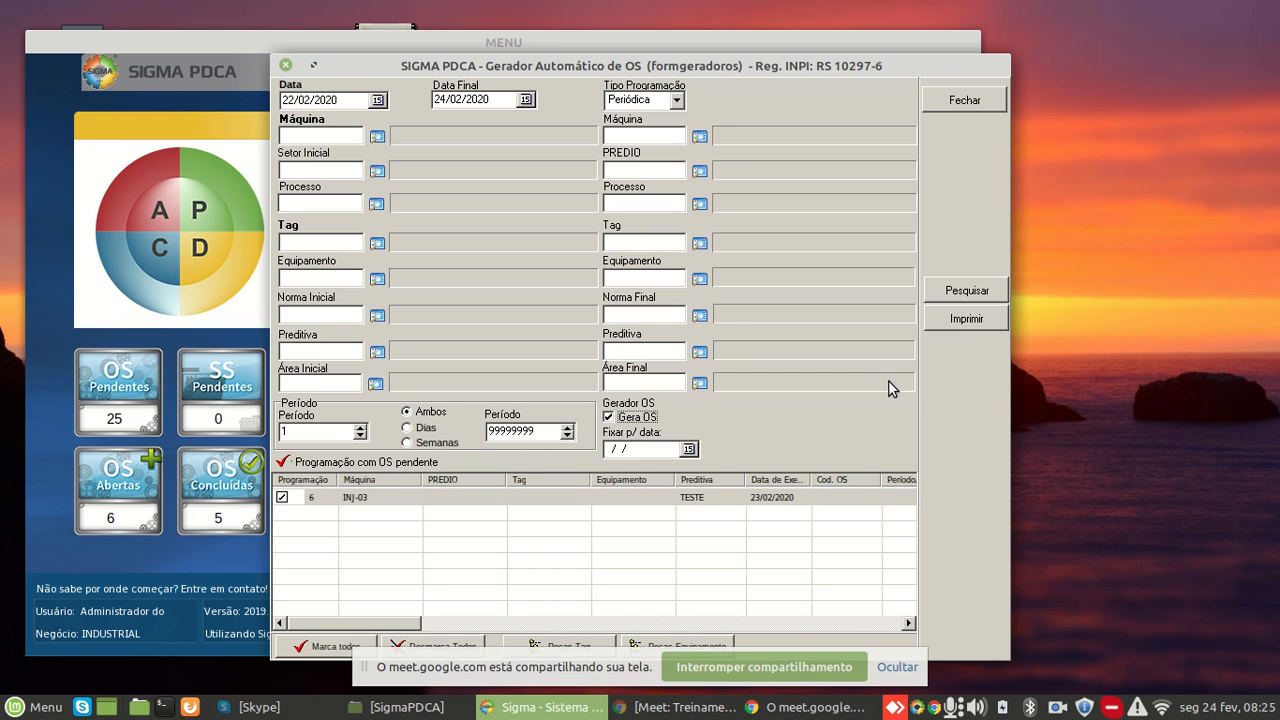
pyautogui.click(964, 319)
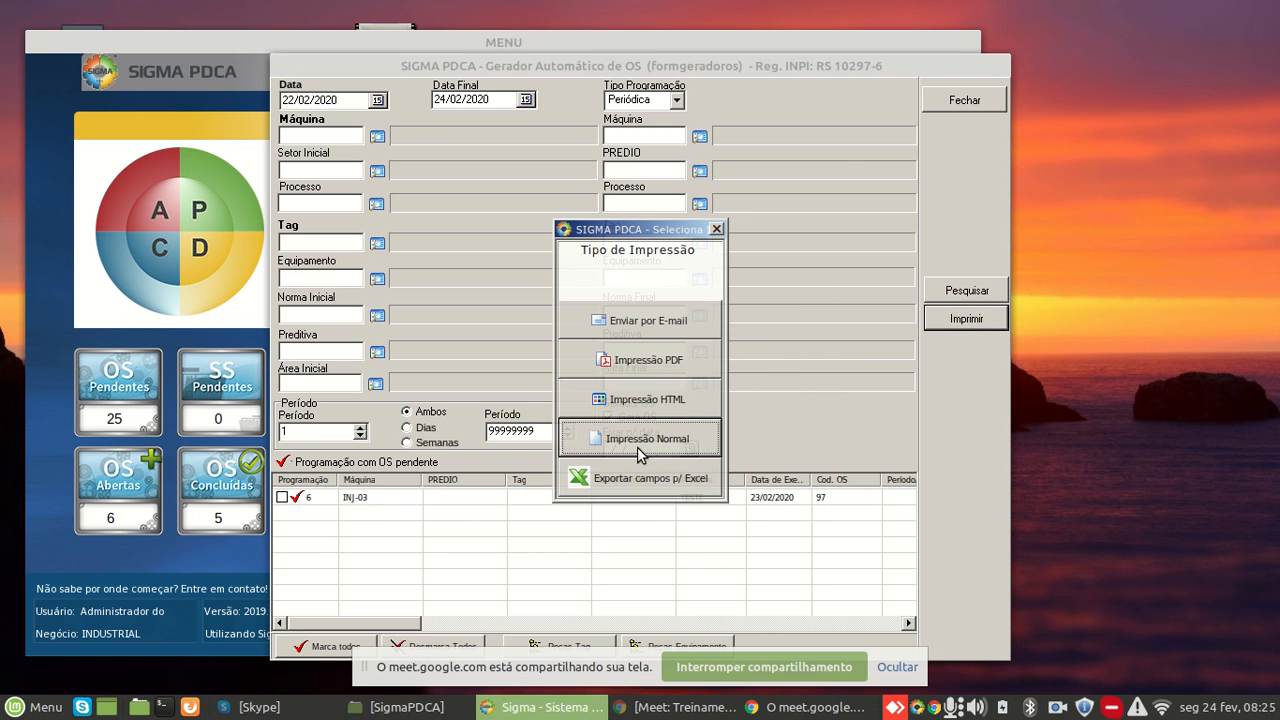
pyautogui.click(637, 445)
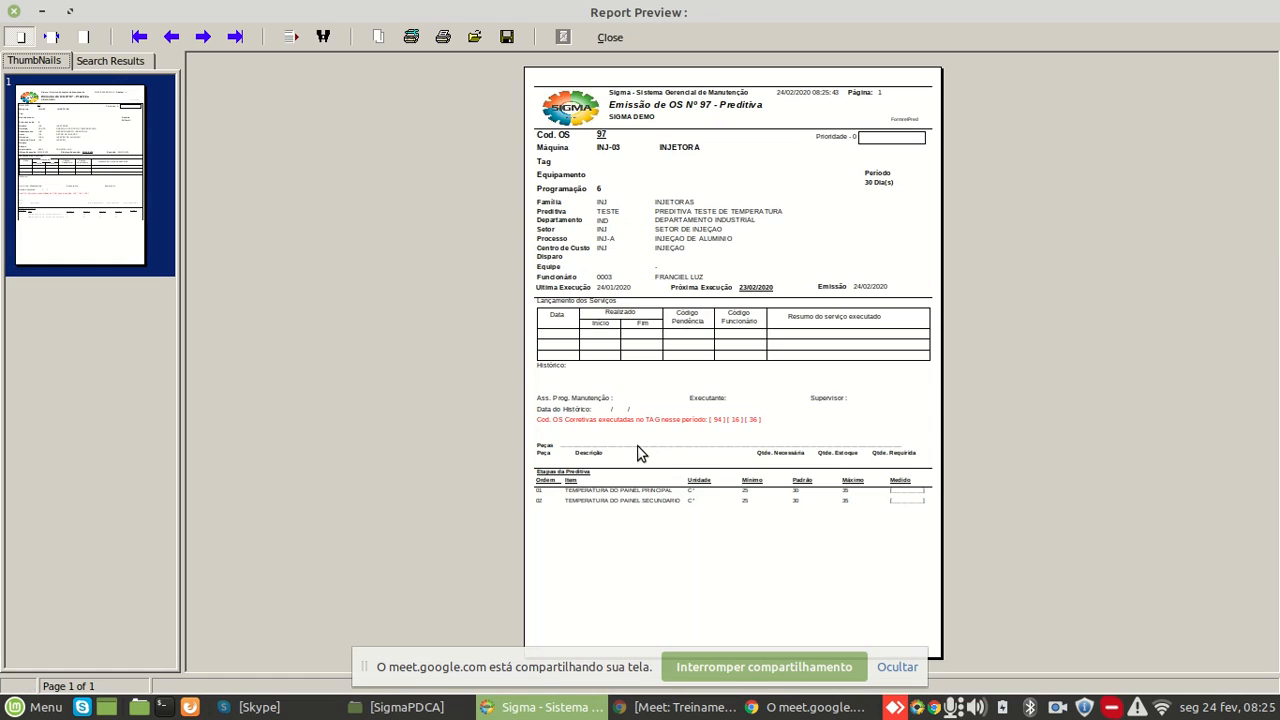
# Examine the issued work order at page width from its header to the predictive steps, then close the report and the generator
pyautogui.click(50, 38)
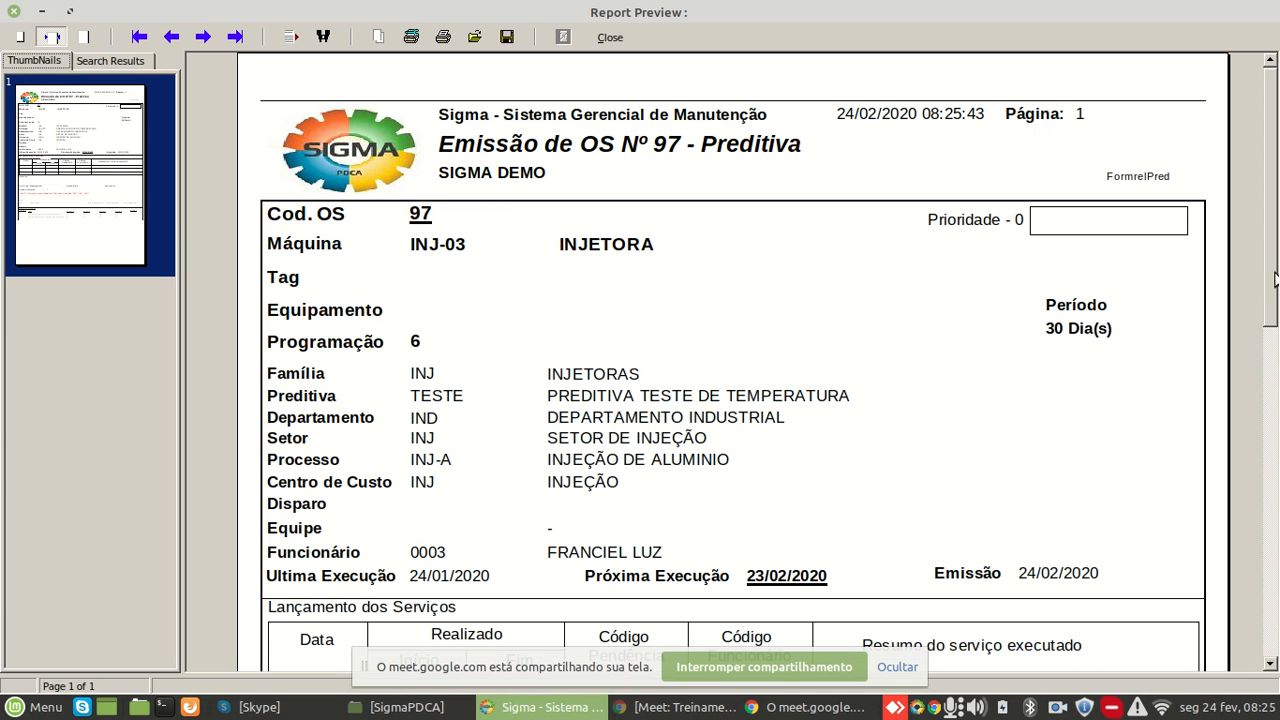
pyautogui.scroll(-5, 1270, 270)
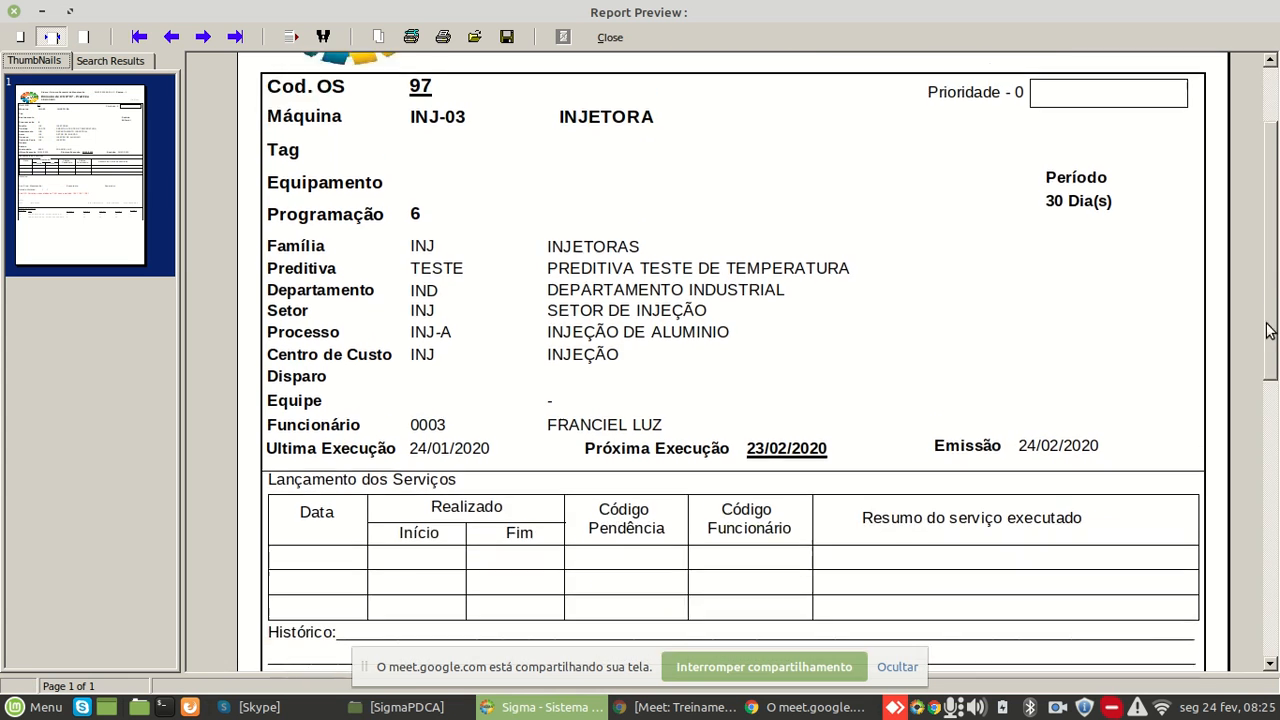
pyautogui.scroll(5, 1270, 270)
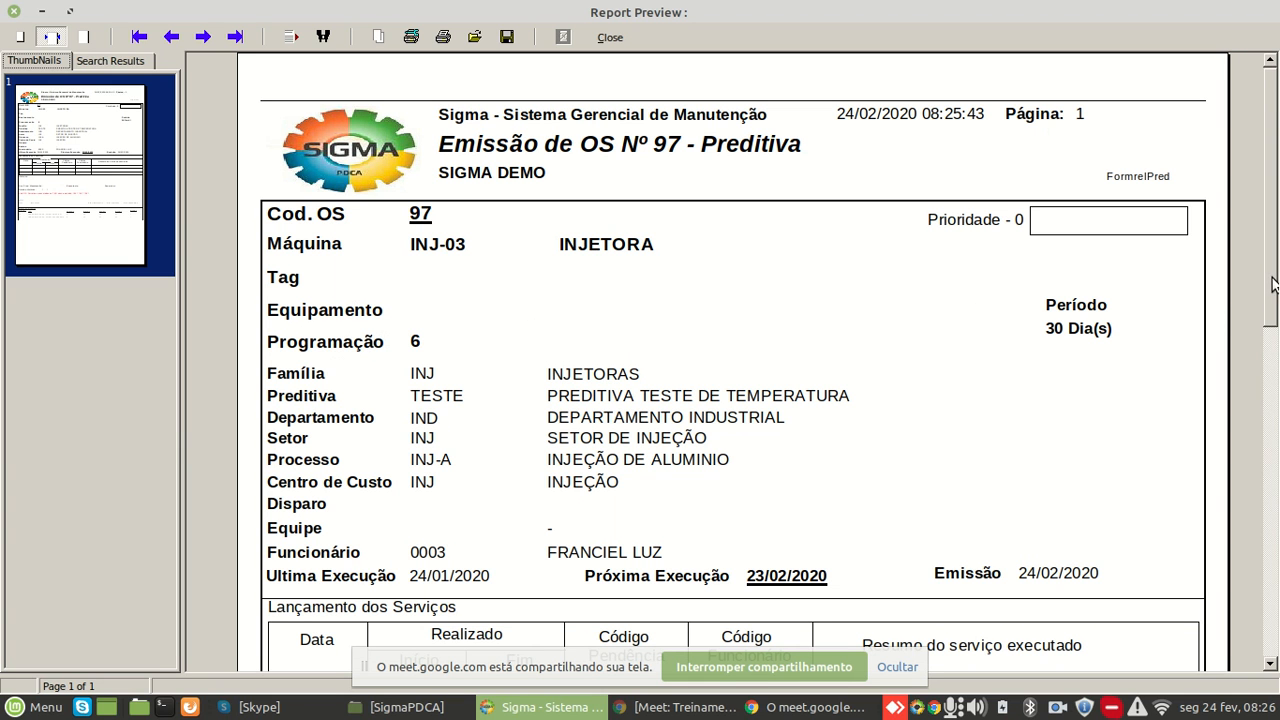
pyautogui.moveTo(1275, 285); pyautogui.dragTo(1274, 306)
pyautogui.scroll(-3, 1275, 305)
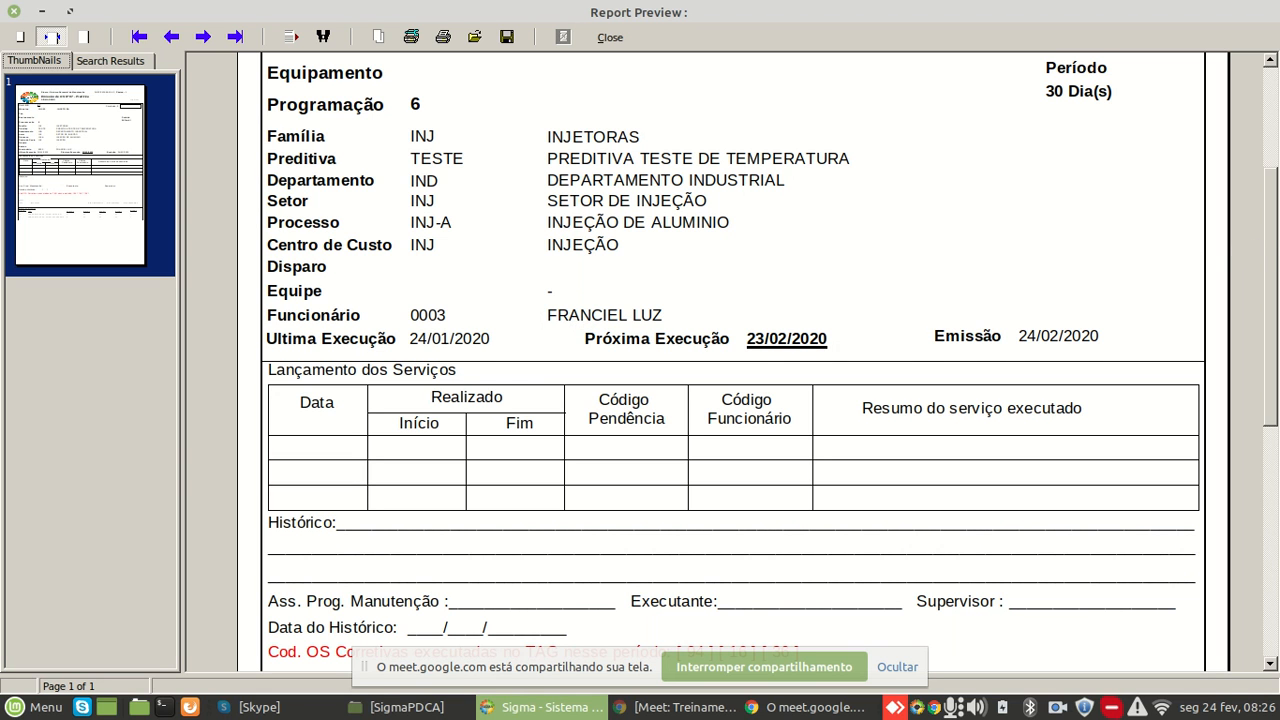
pyautogui.scroll(-5, 1274, 251)
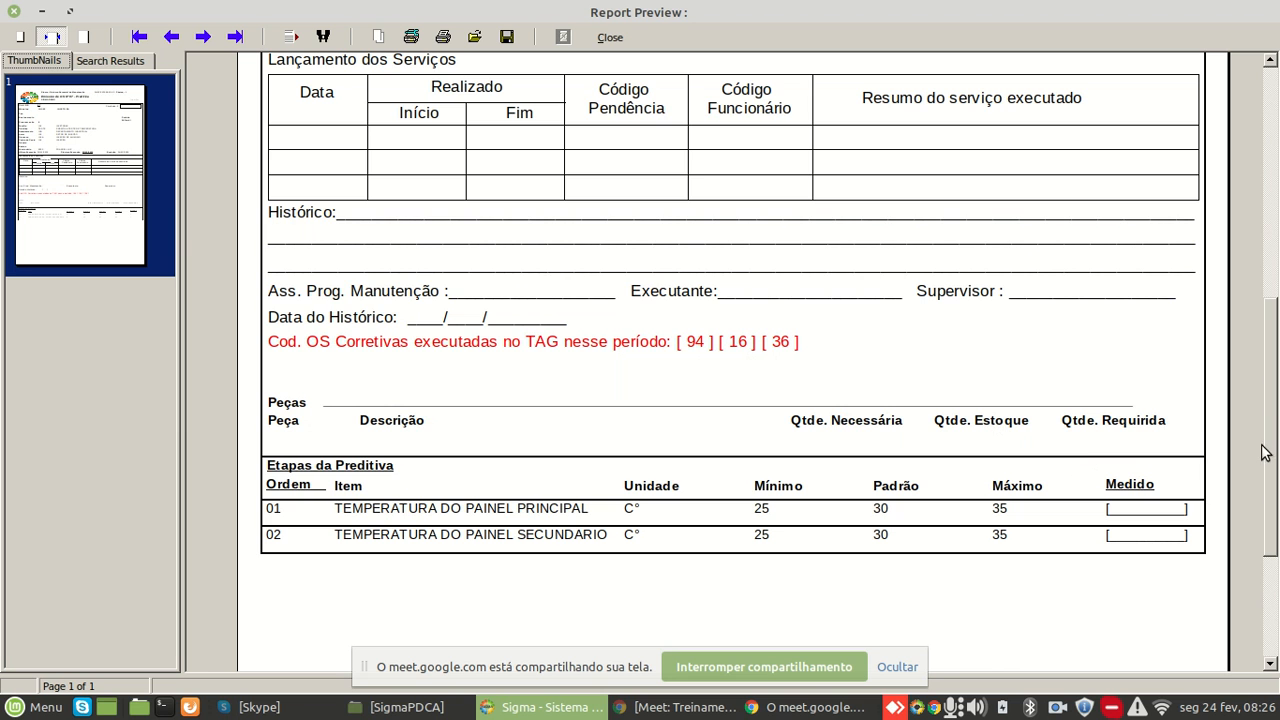
pyautogui.moveTo(1270, 449); pyautogui.dragTo(1258, 258)
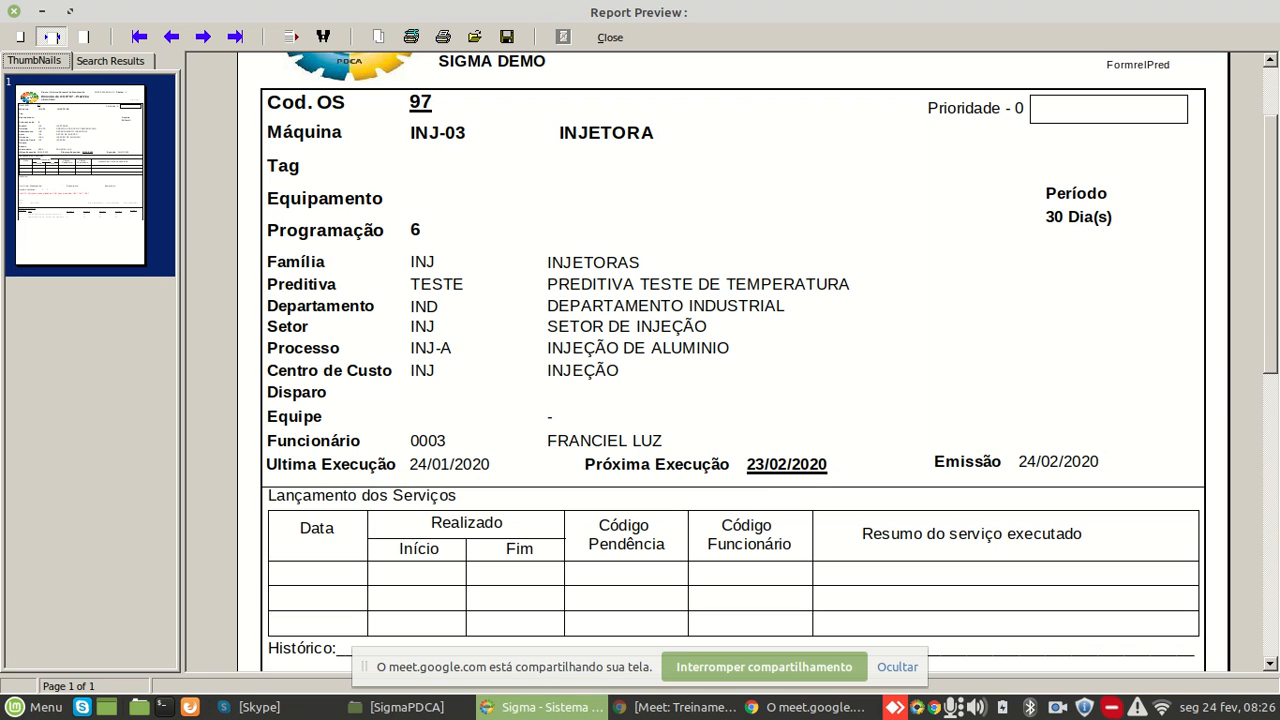
pyautogui.scroll(-5, 1272, 330)
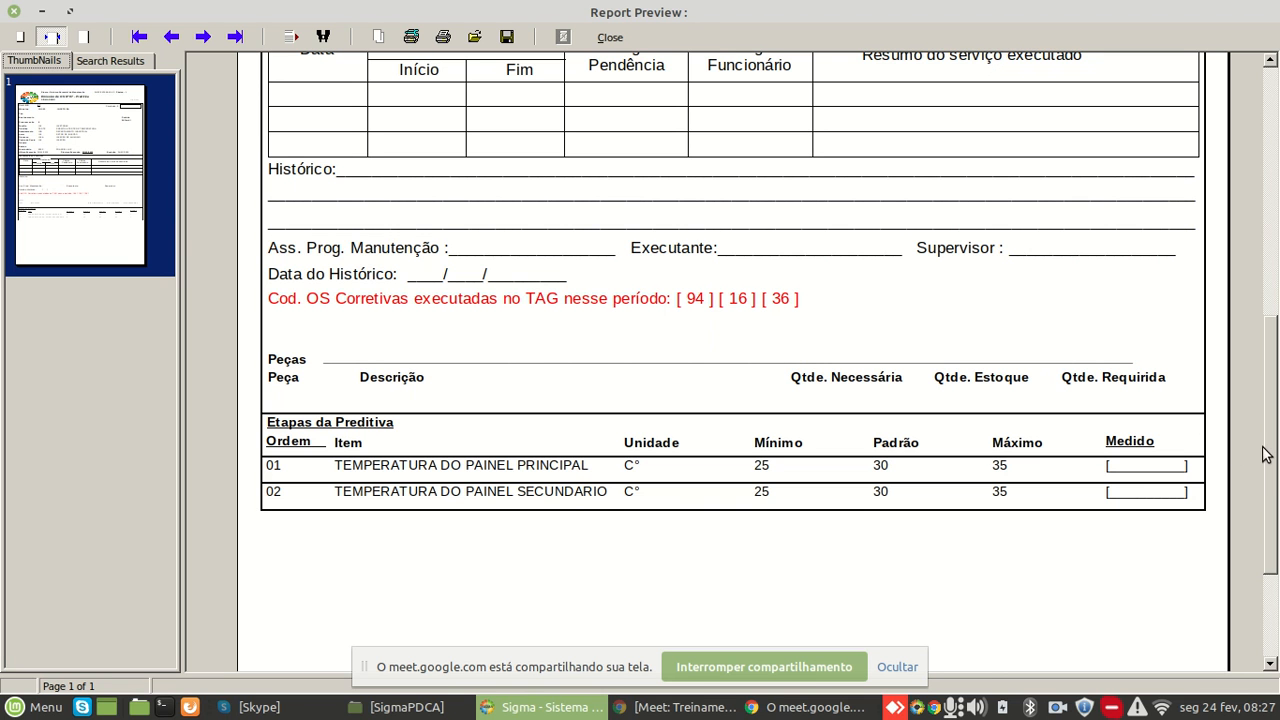
pyautogui.scroll(-3, 1273, 455)
pyautogui.scroll(10, 1273, 455)
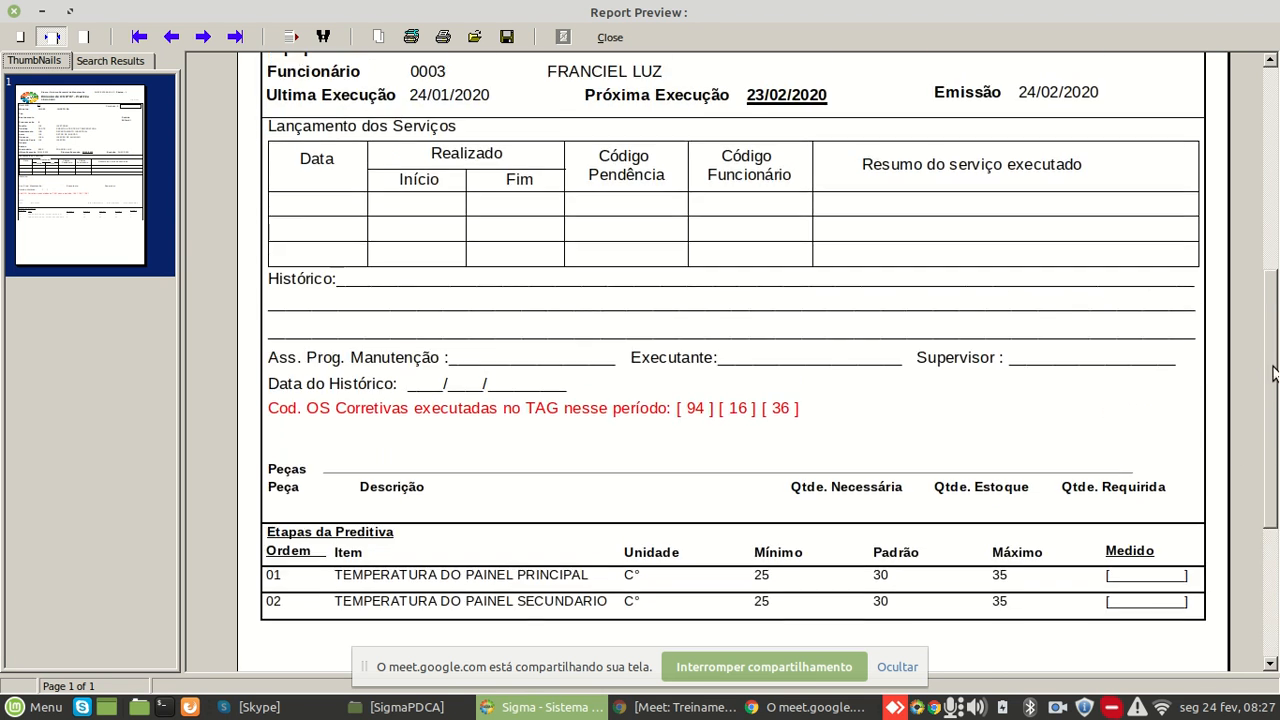
pyautogui.scroll(3, 1273, 455)
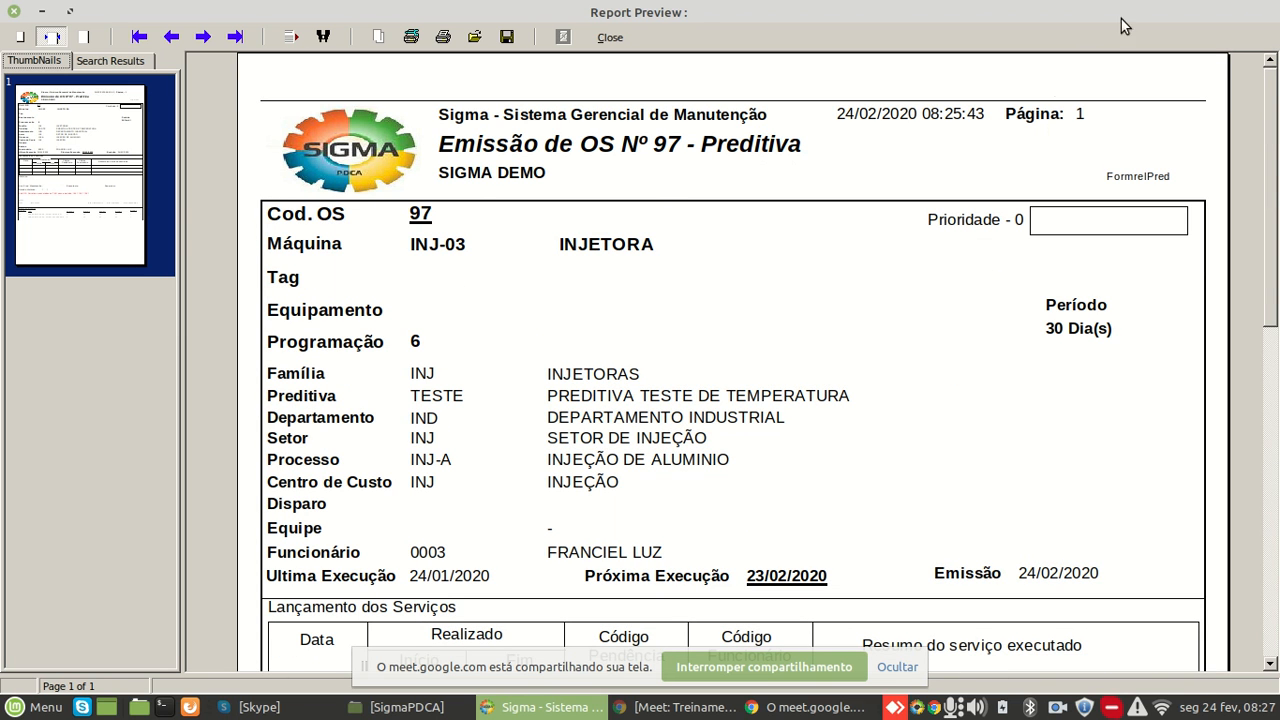
pyautogui.click(14, 12)
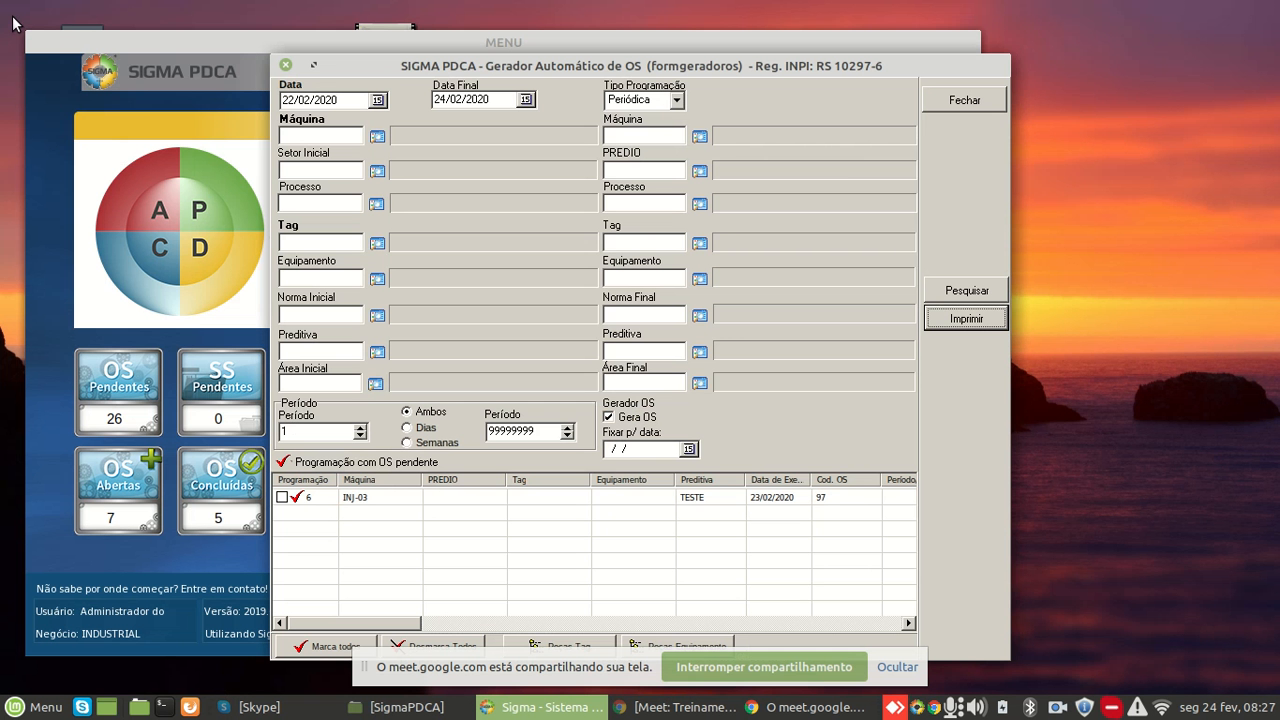
pyautogui.click(965, 100)
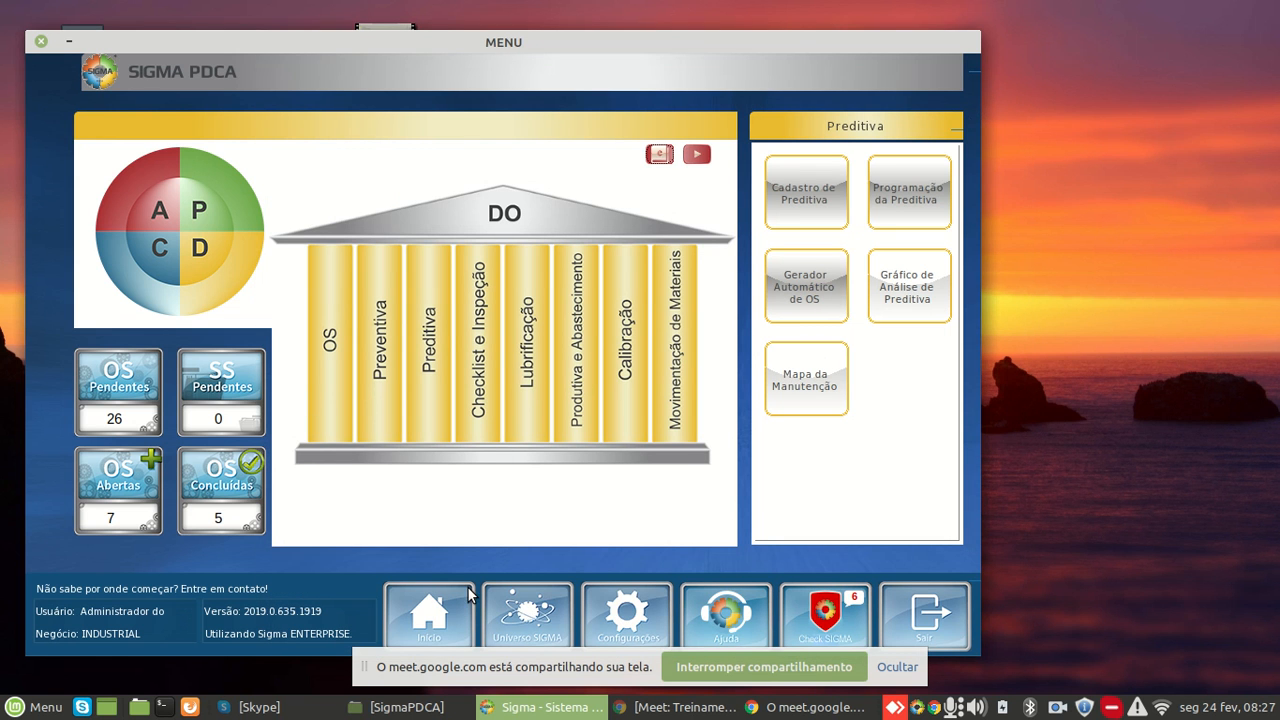
# Open the worked-hours entry for work order 97 and add the employee assigned in the predictive schedule
pyautogui.click(326, 383)
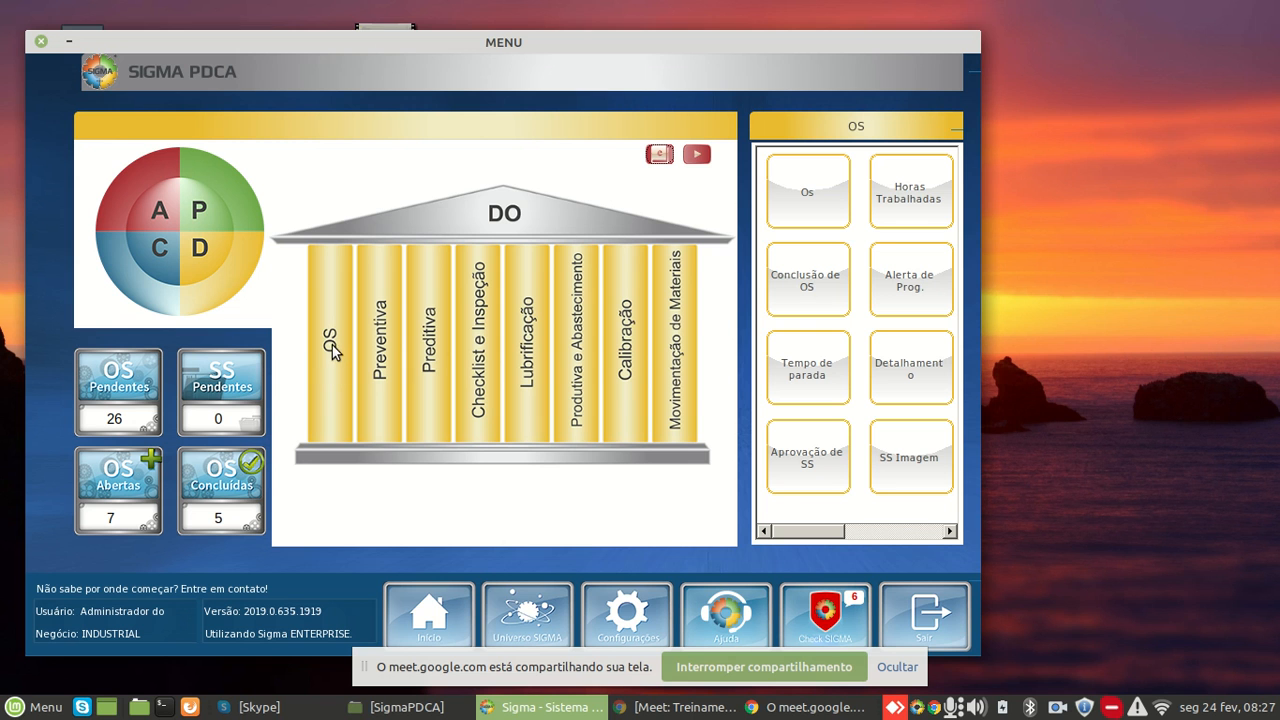
pyautogui.click(920, 197)
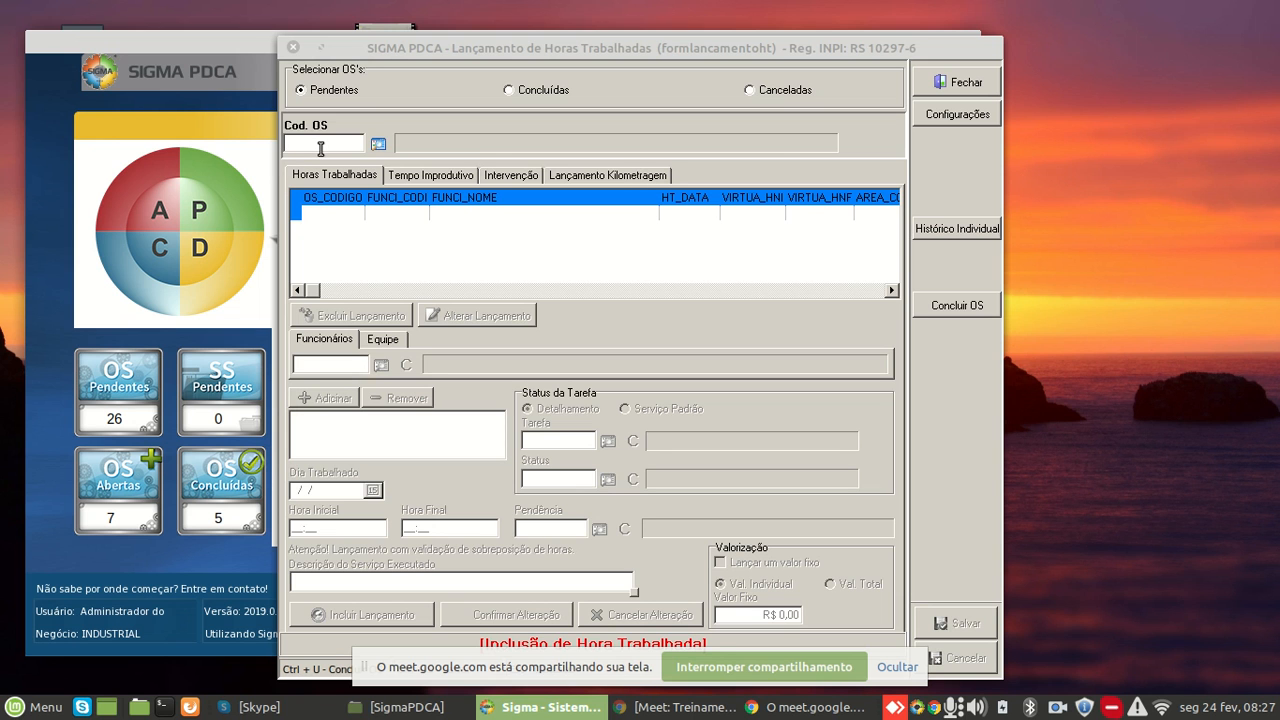
pyautogui.write('97')
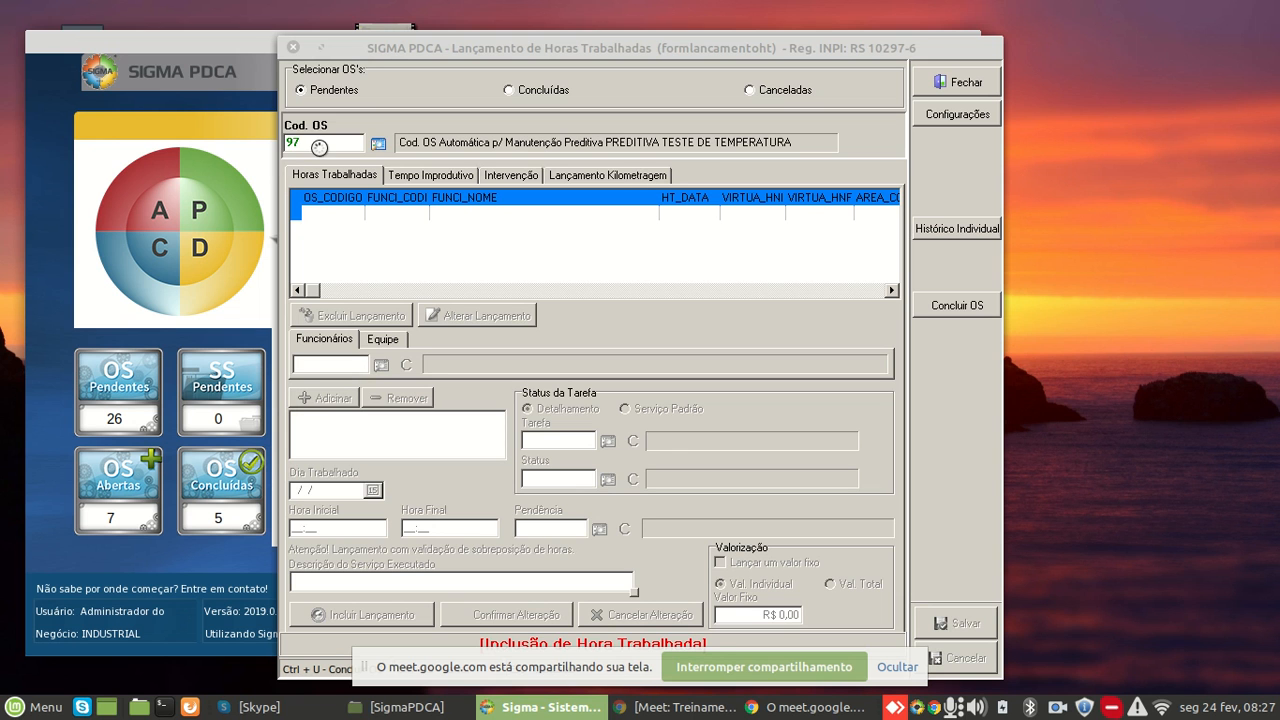
pyautogui.press('Return')
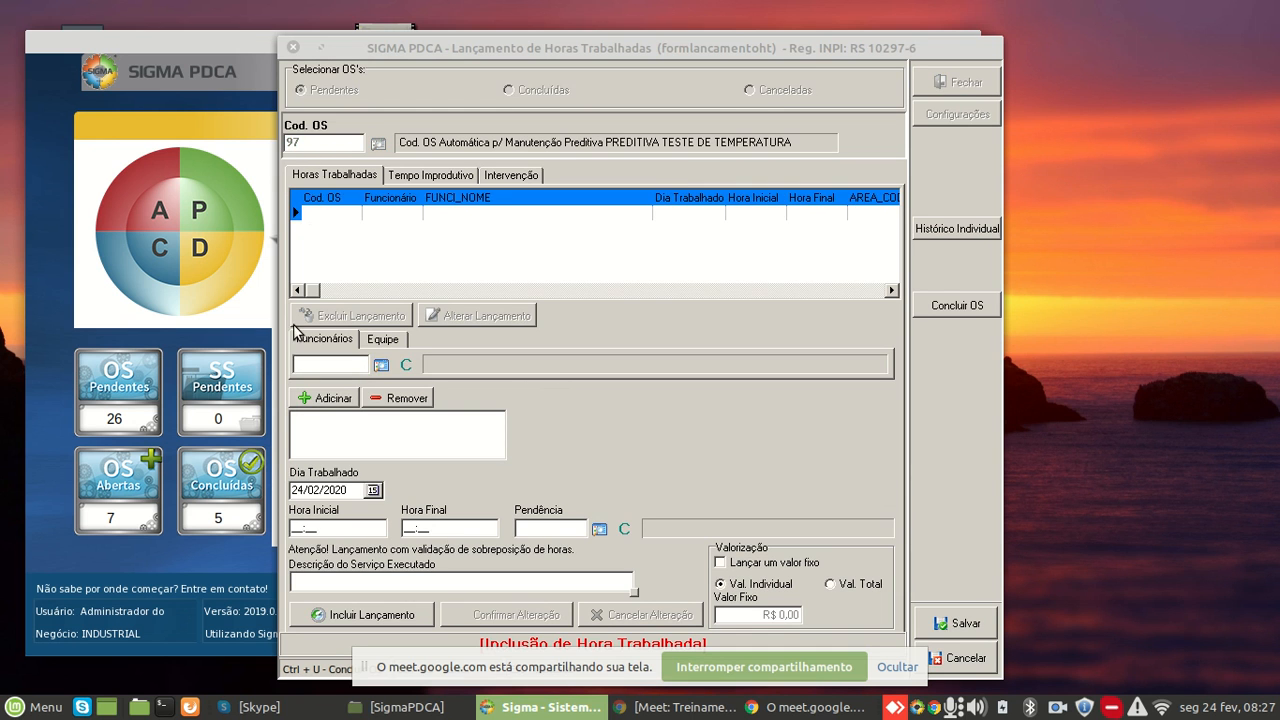
pyautogui.write('00303')
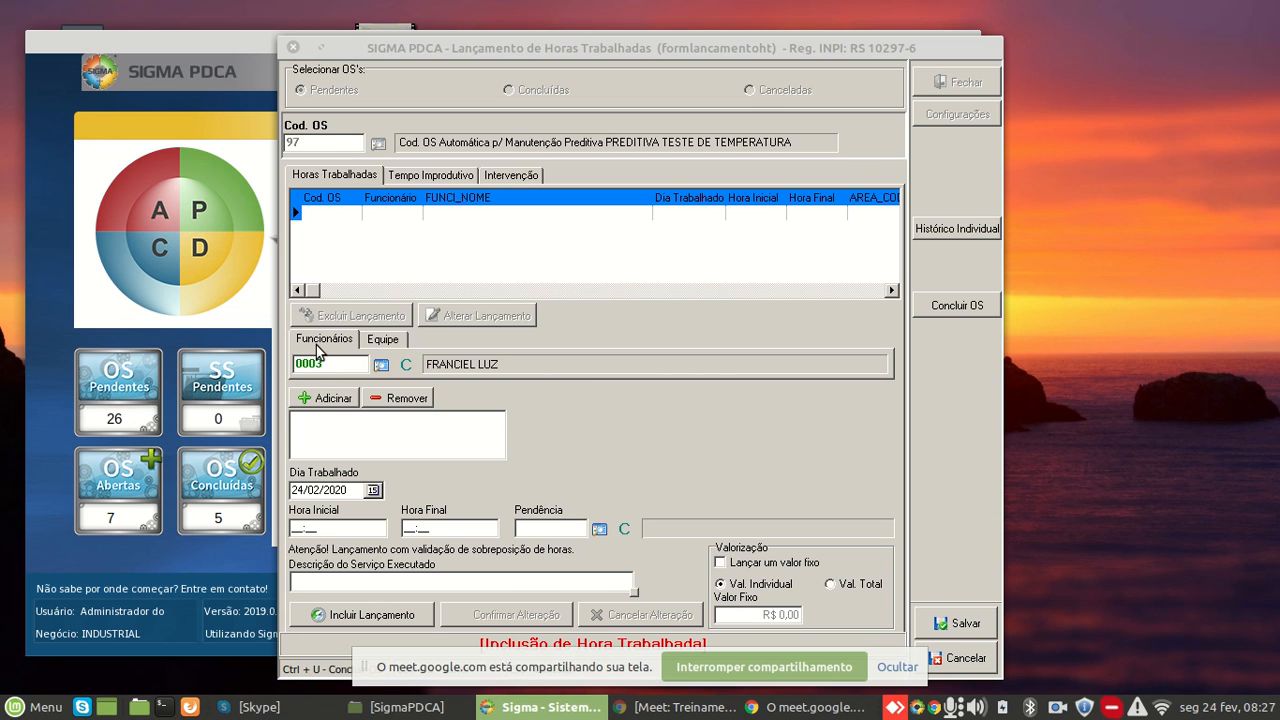
pyautogui.click(336, 401)
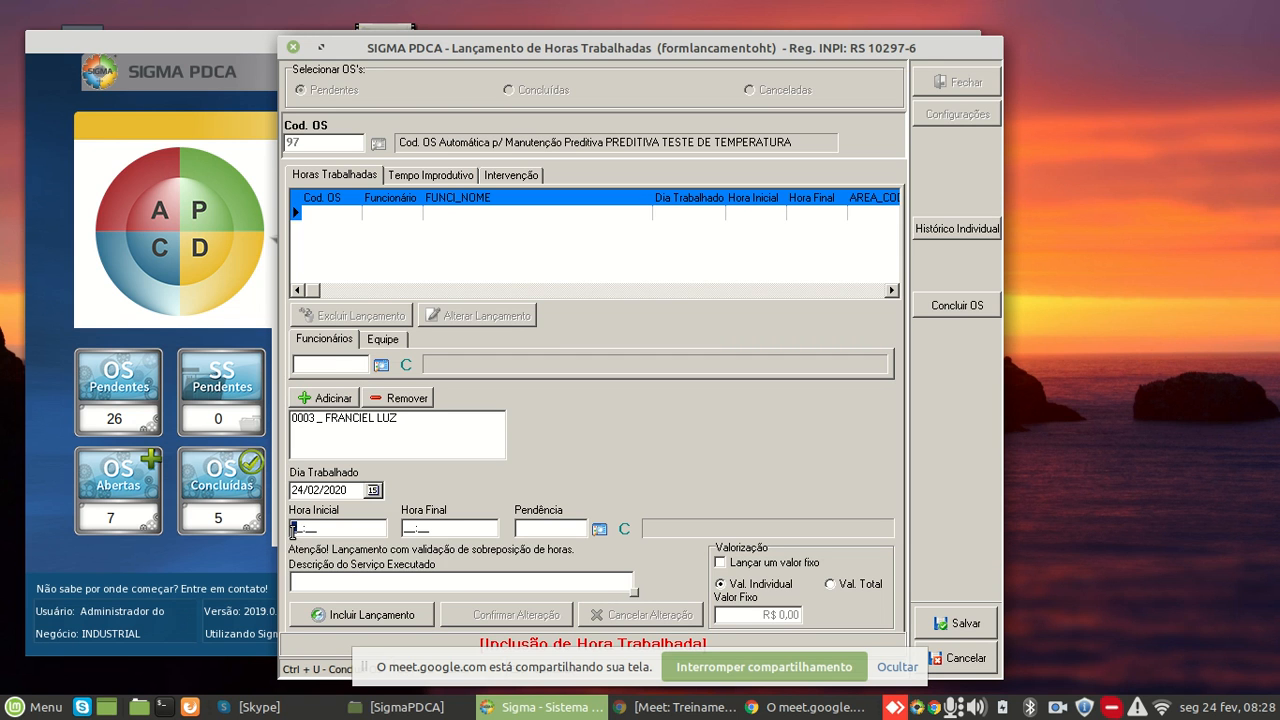
# Set the worked hours on work order 97 from 08:20 to 08:25
pyautogui.write('0800')
pyautogui.press('BackSpace')
pyautogui.press('BackSpace')
pyautogui.write('20')
pyautogui.press('Tab')
pyautogui.write('08:25')
pyautogui.press('Tab')
# Describe the executed service as "FOI REALIZADA AS MEDIÇÕES CONFORME ITENS SELECIONADOS" and include the hours entry
pyautogui.click(329, 584)
pyautogui.write('FOI REALIZADA AS MEDICCOES')
pyautogui.press('BackSpace')
pyautogui.press('BackSpace')
pyautogui.press('BackSpace')
pyautogui.press('BackSpace')
pyautogui.press('BackSpace')
pyautogui.write('ÇÕEC')
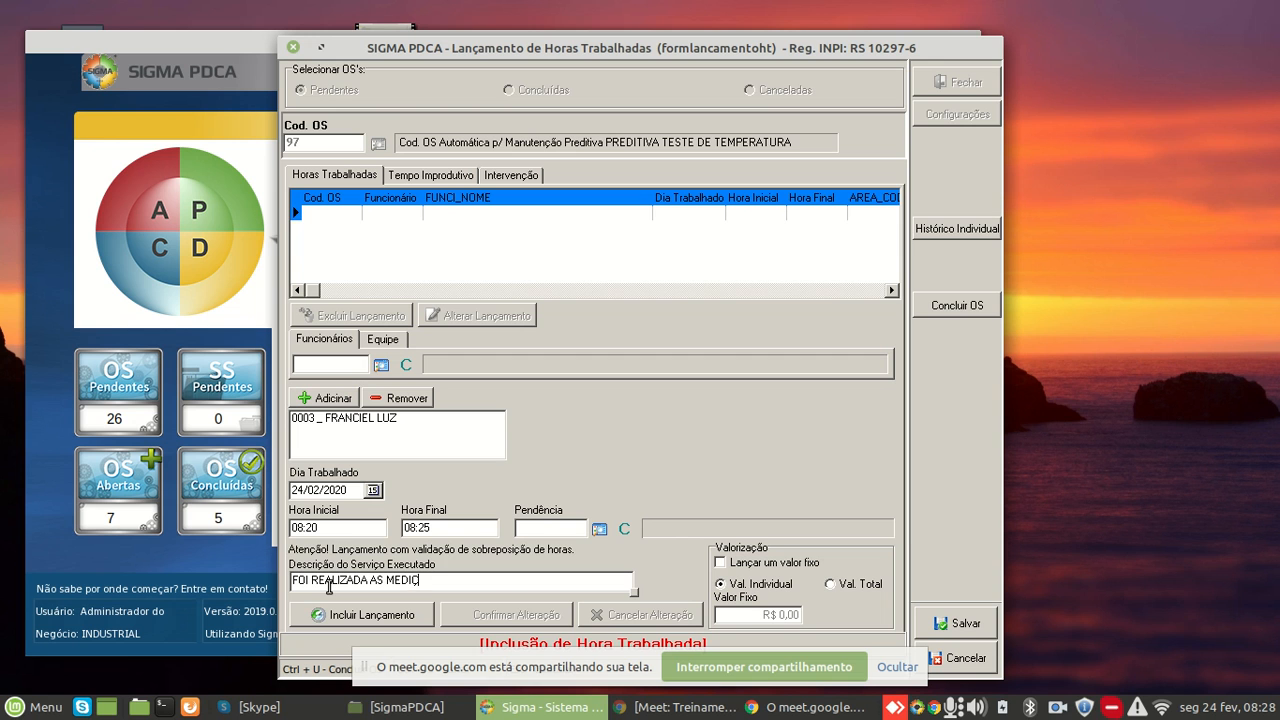
pyautogui.press('BackSpace')
pyautogui.write('S CONFORME ITENS SELECIONADOS')
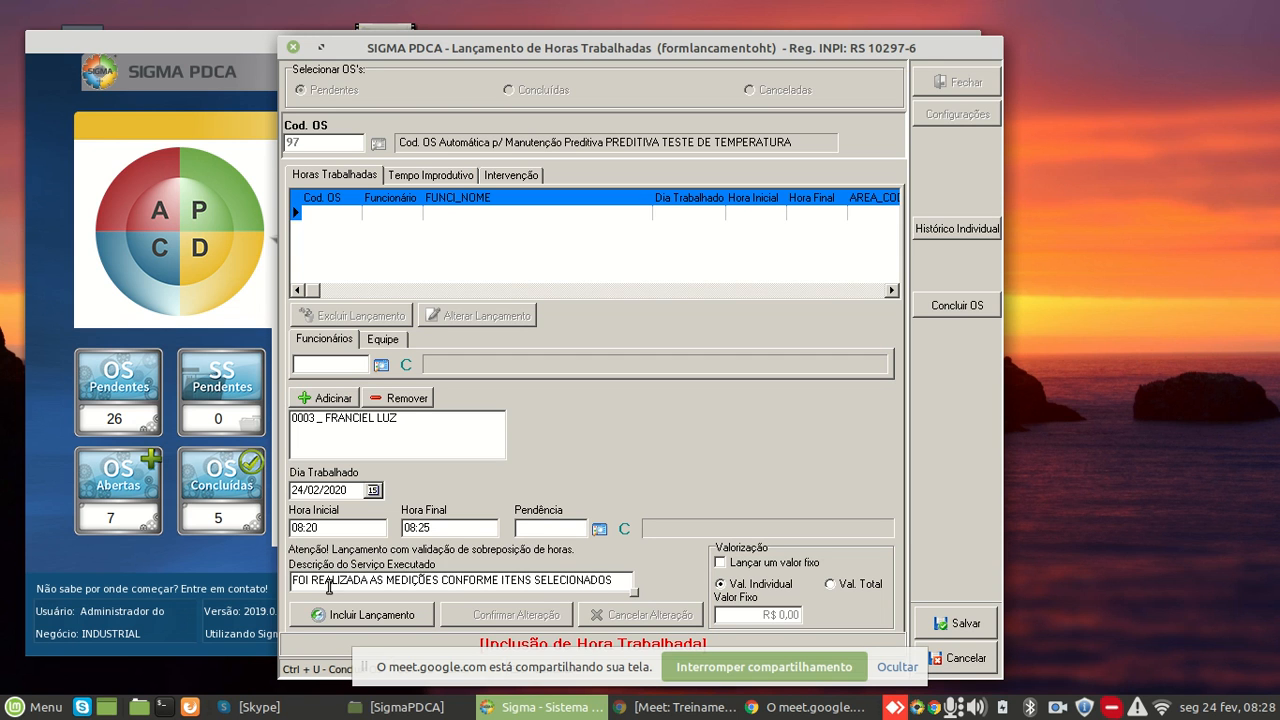
pyautogui.click(367, 616)
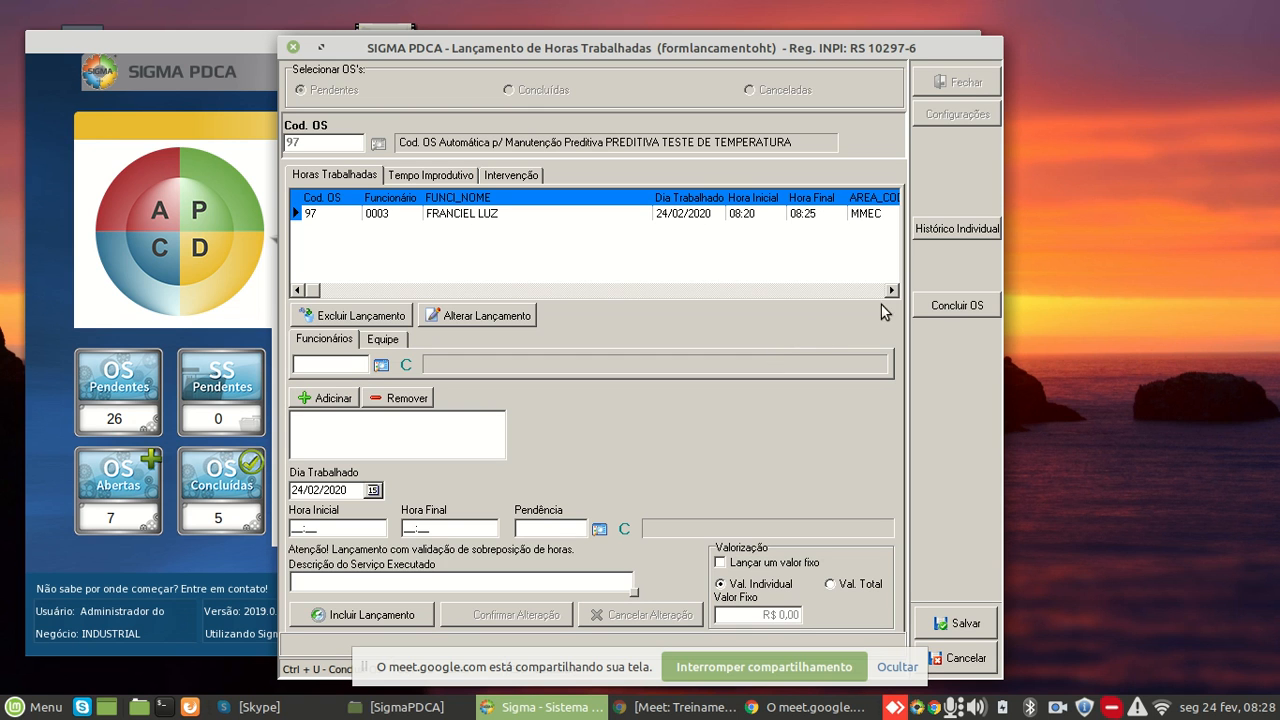
# Conclude work order 97 with its status set to Concluídas, save it and acknowledge the next scheduled date
pyautogui.click(966, 303)
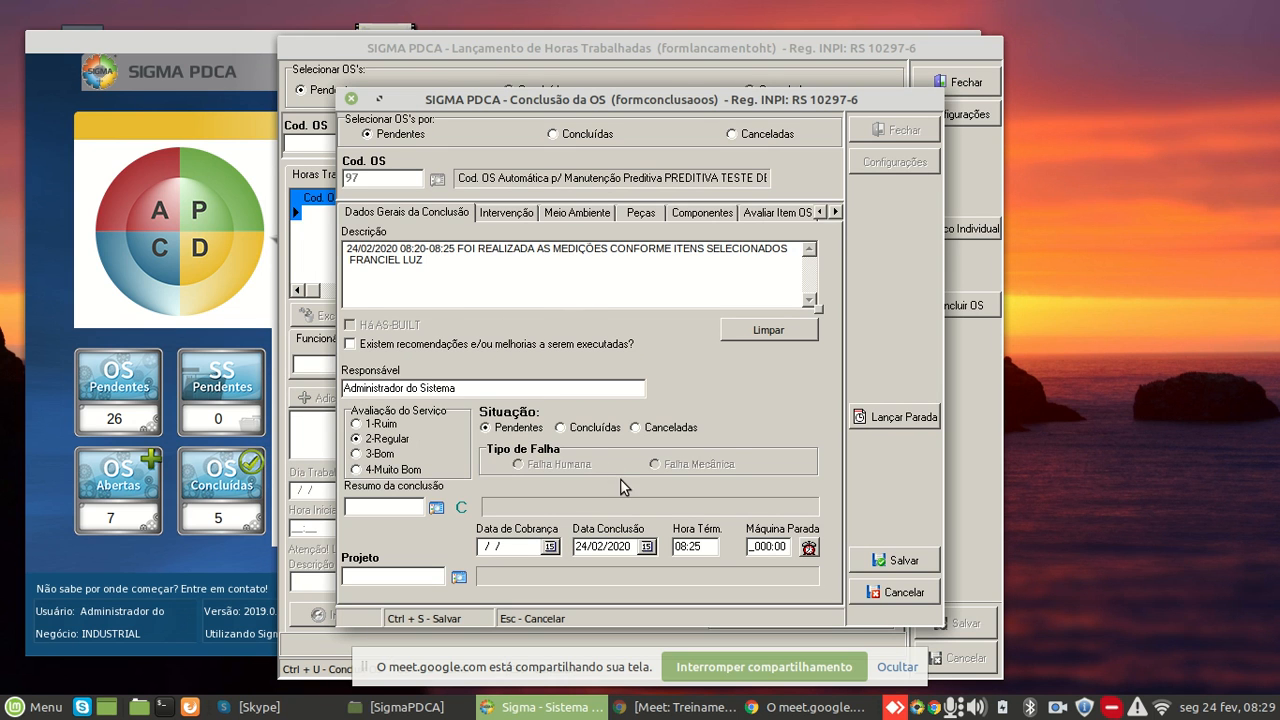
pyautogui.click(562, 432)
pyautogui.click(901, 567)
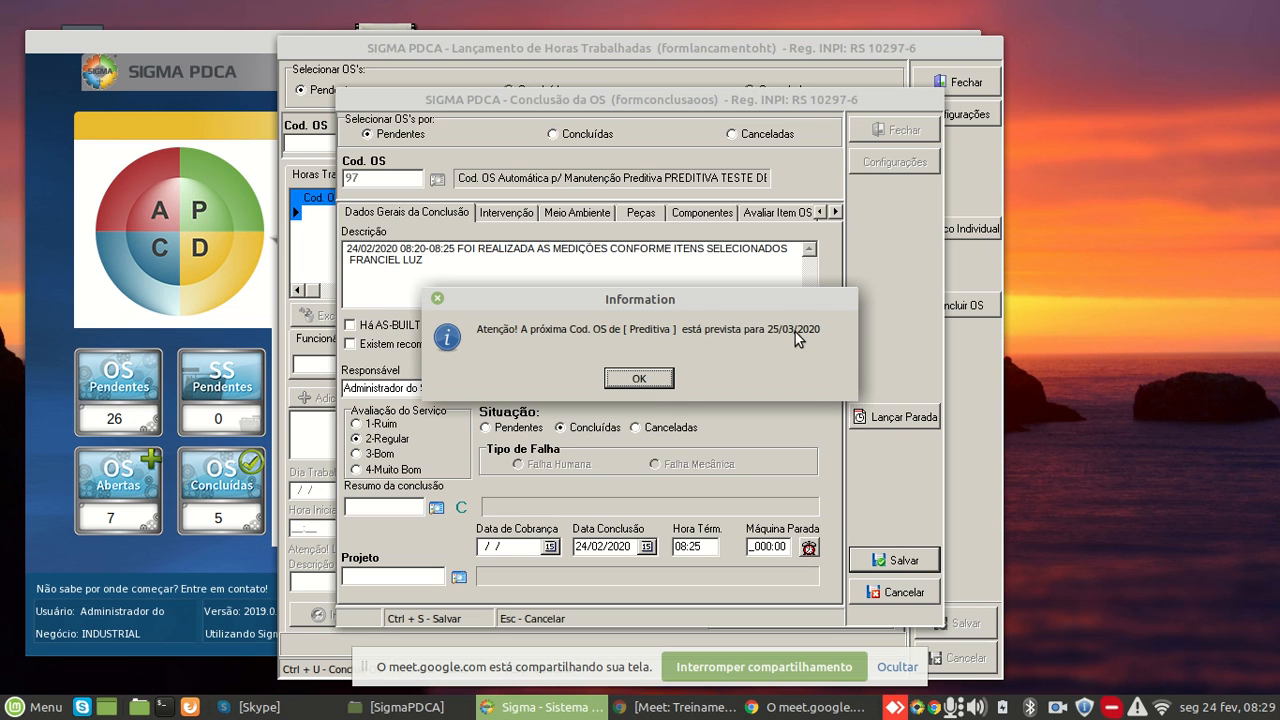
pyautogui.click(638, 380)
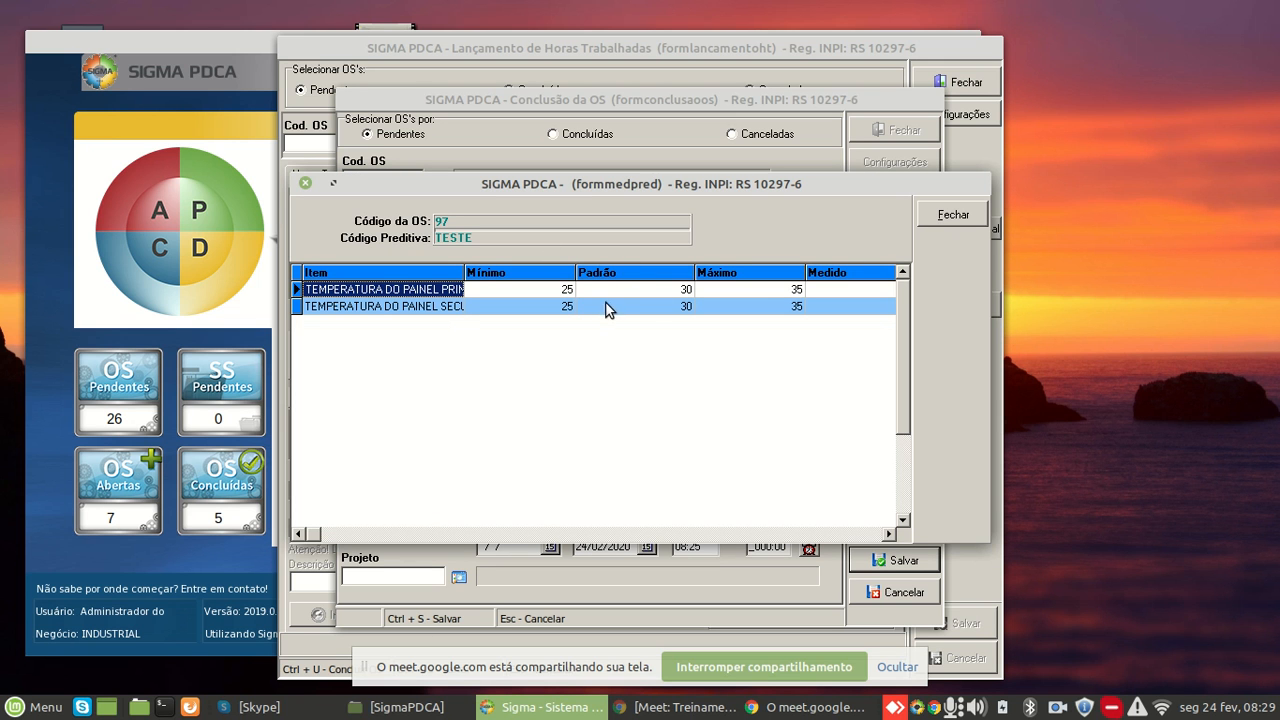
# Record measured temperatures of 32 for the main panel and 36 for the secondary panel, then finish the measurements
pyautogui.click(868, 291)
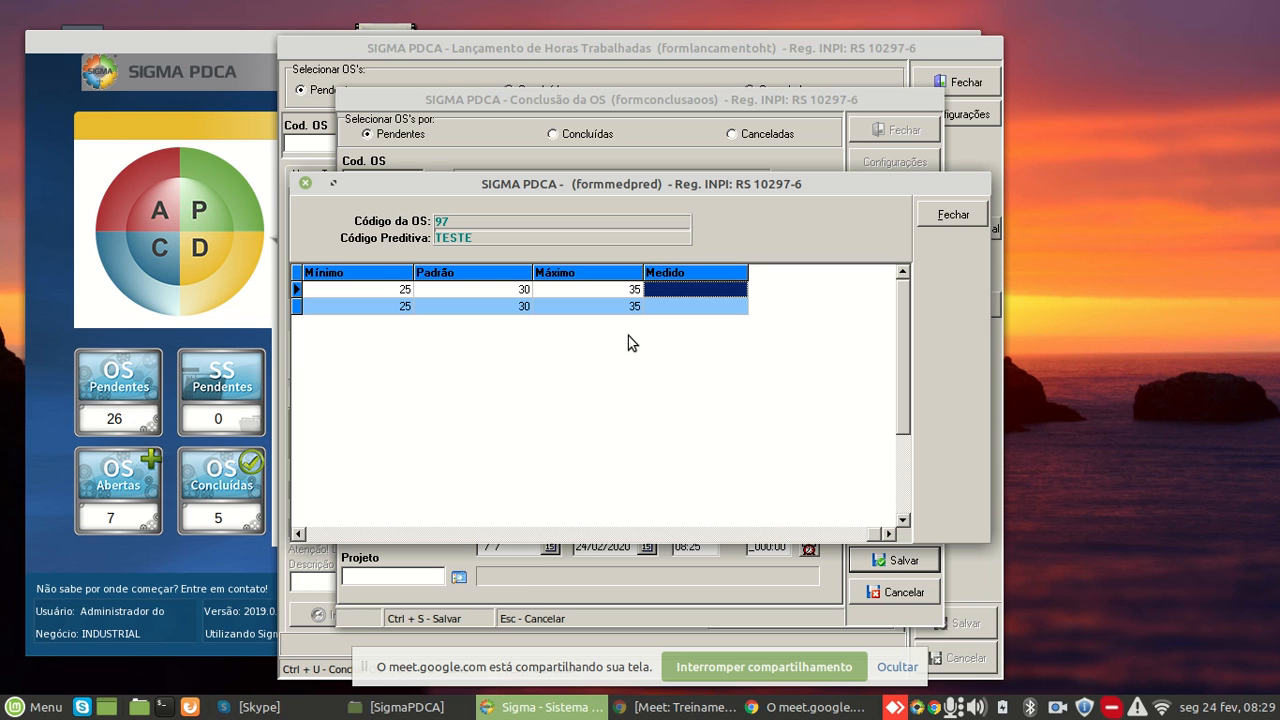
pyautogui.write('32')
pyautogui.press('Down')
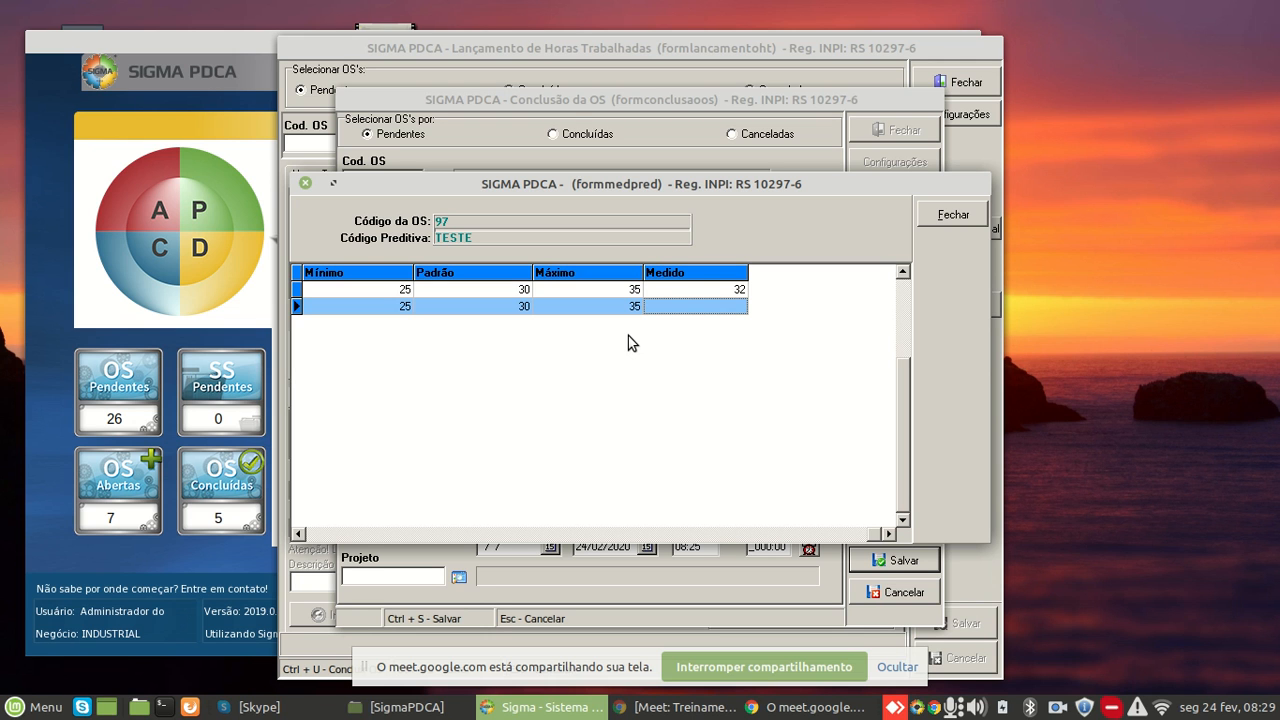
pyautogui.write('36')
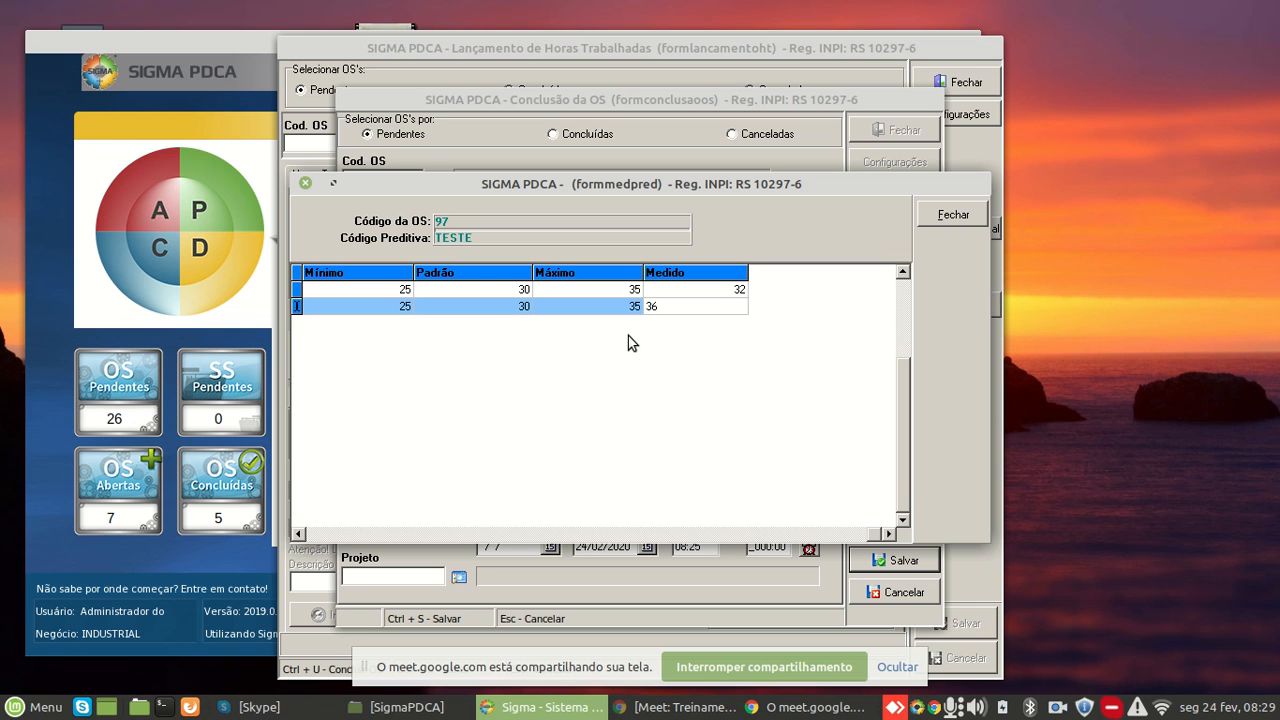
pyautogui.press('Tab')
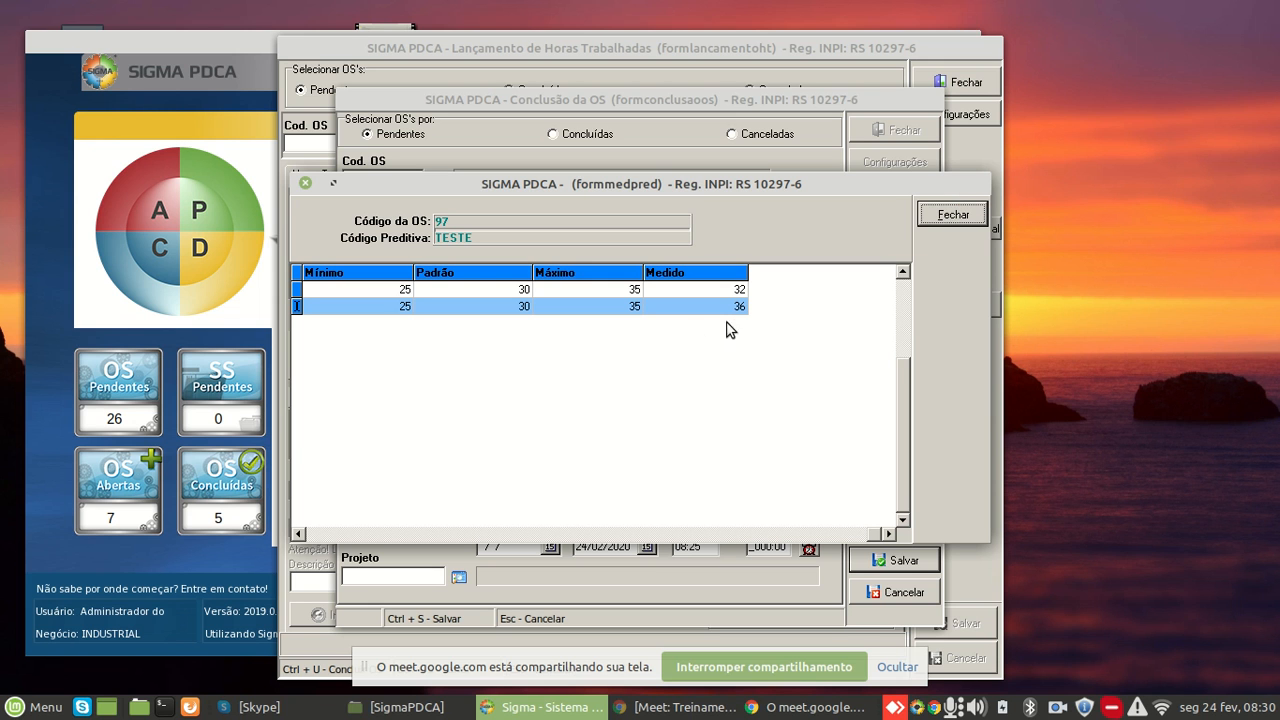
pyautogui.click(958, 224)
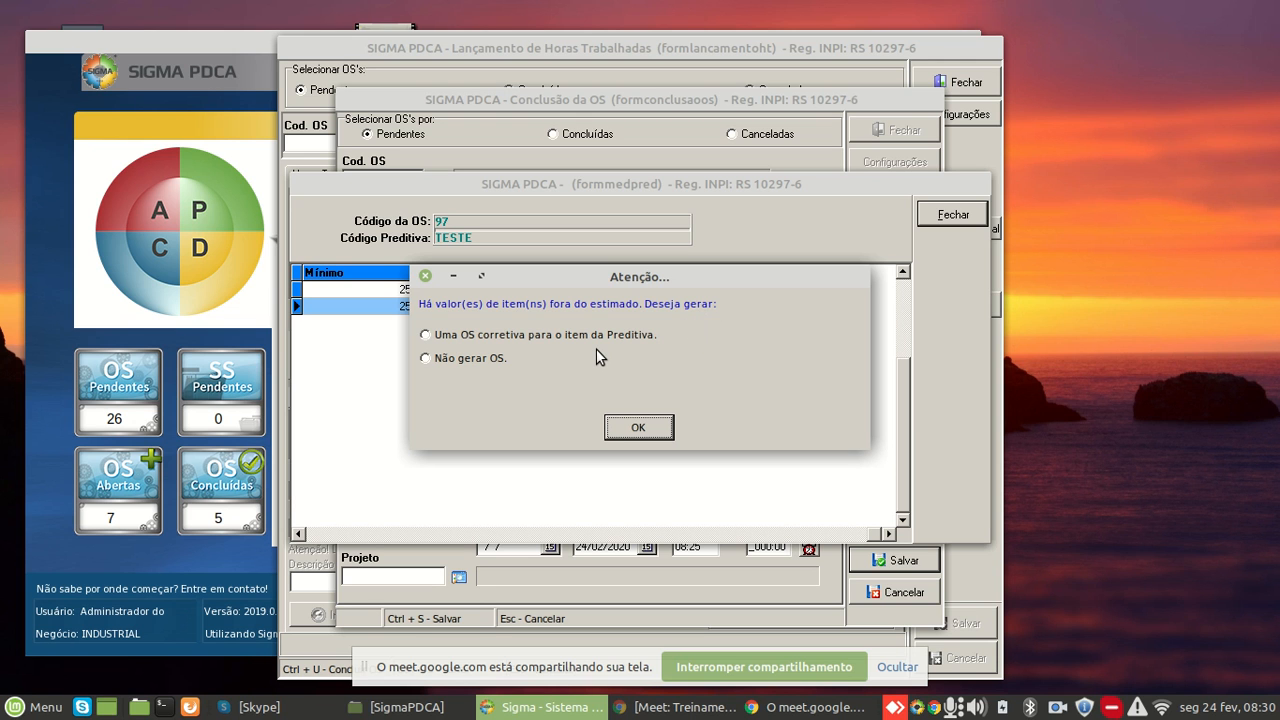
# Choose not to generate a corrective work order, then close the conclusion and worked-hours forms
pyautogui.click(425, 359)
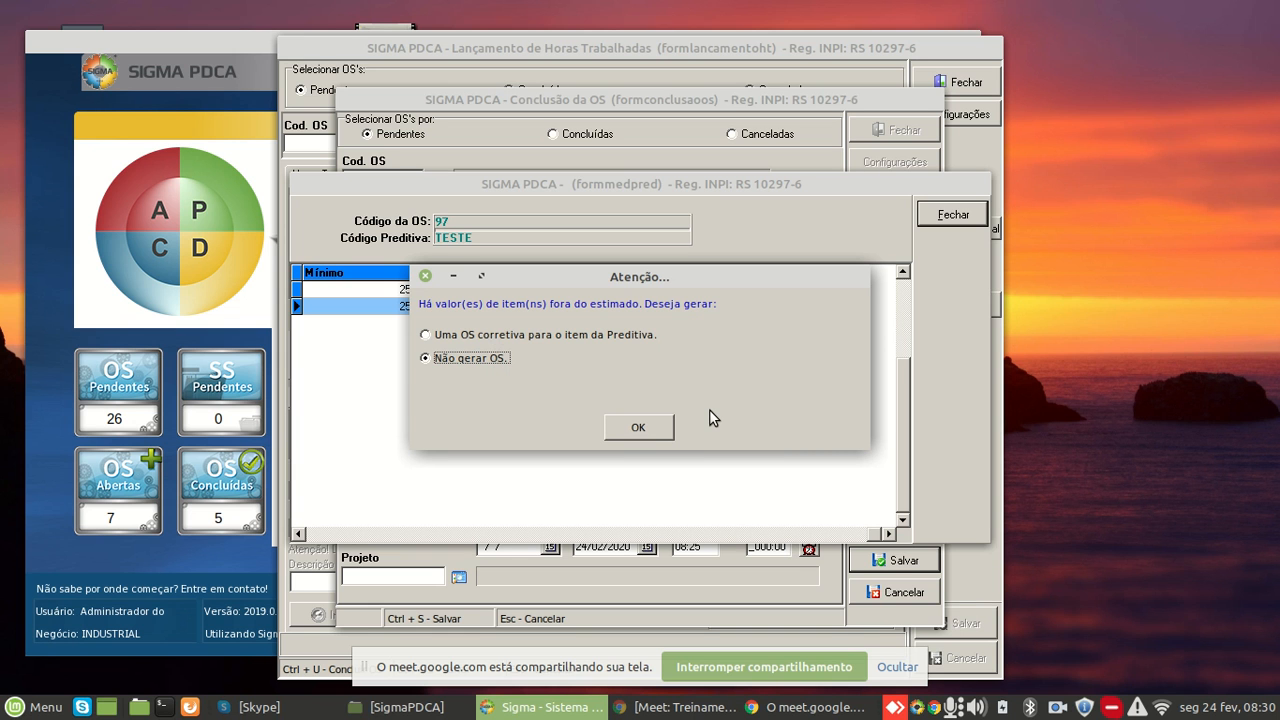
pyautogui.click(637, 427)
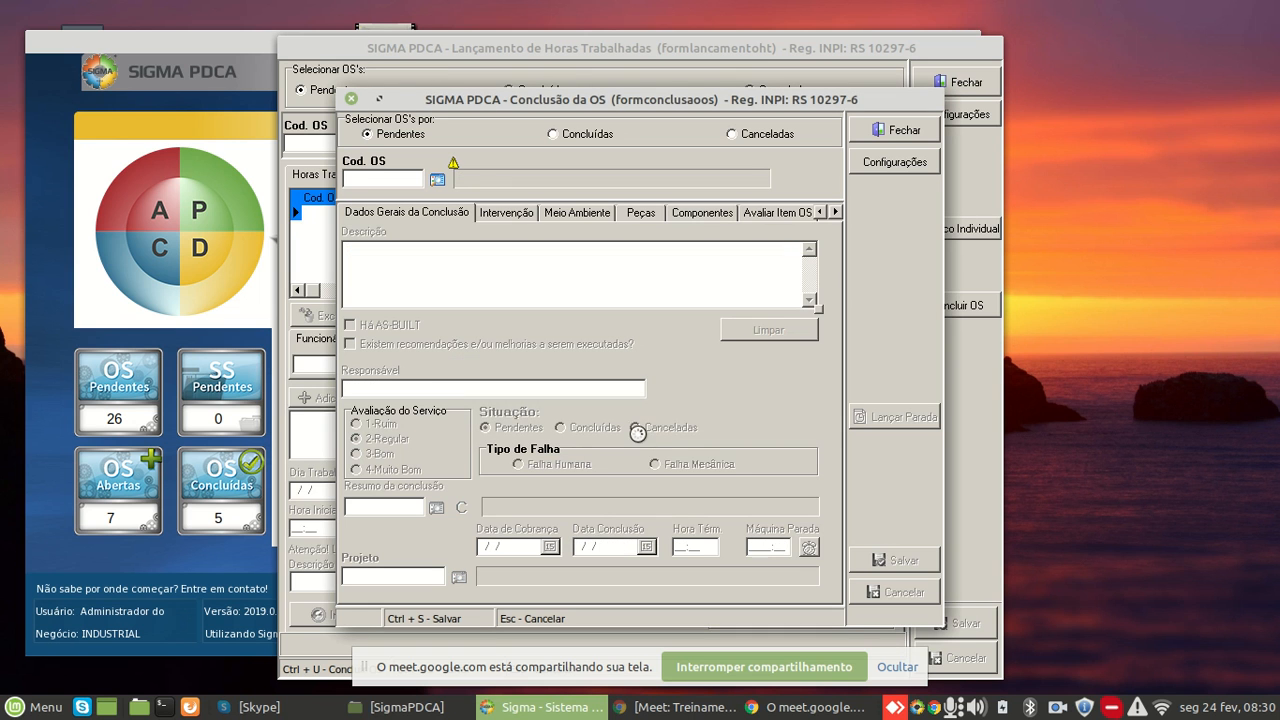
pyautogui.click(905, 133)
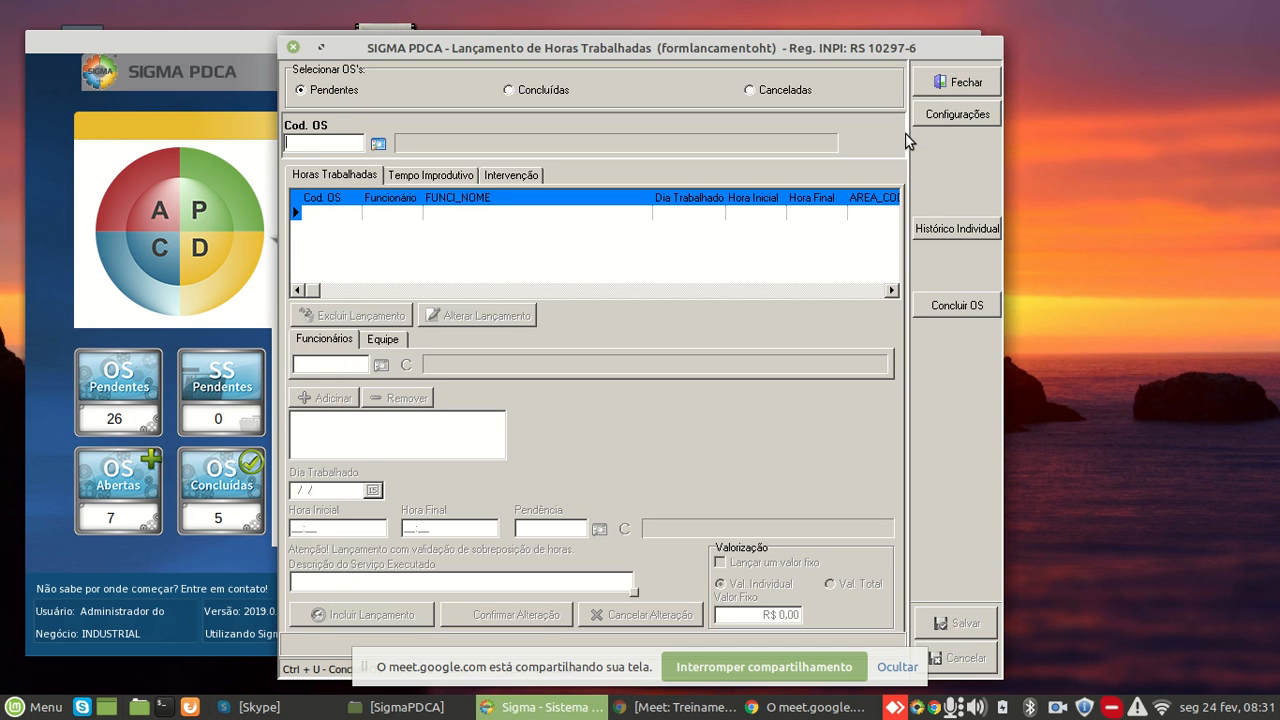
pyautogui.click(954, 82)
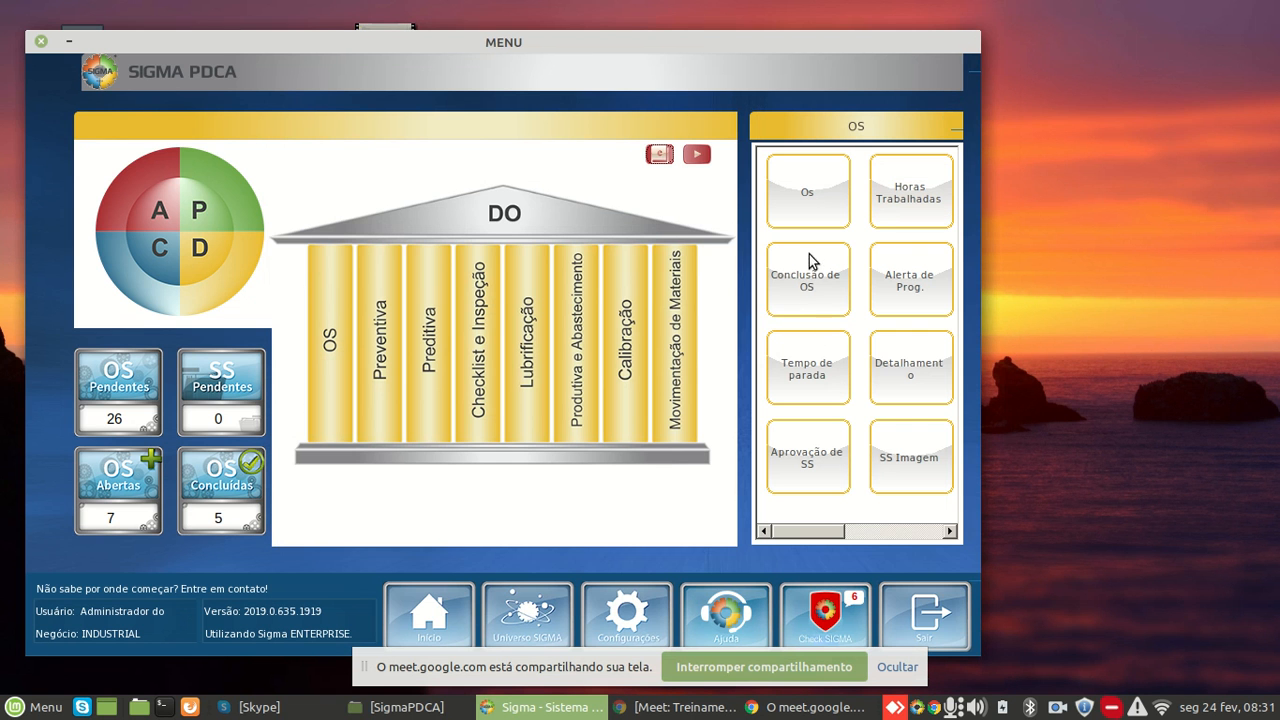
# Open the predictive analysis graph and select the TESTE predictive
pyautogui.click(427, 380)
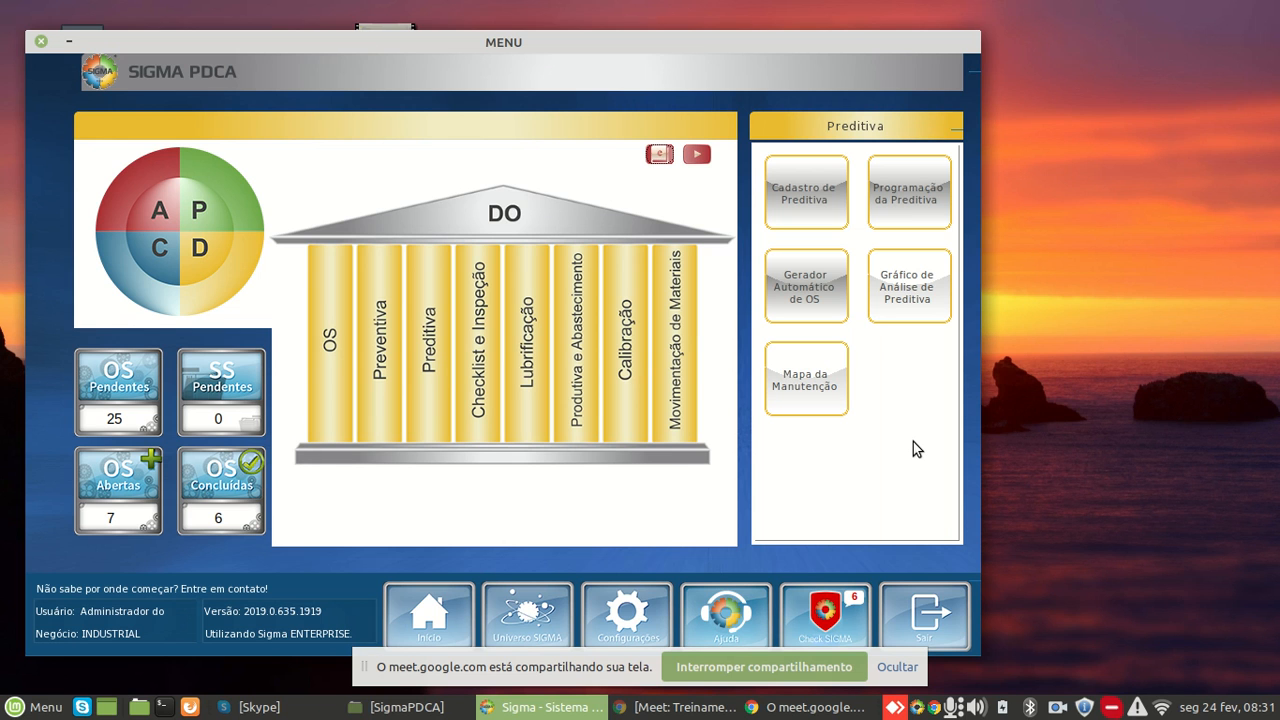
pyautogui.click(913, 293)
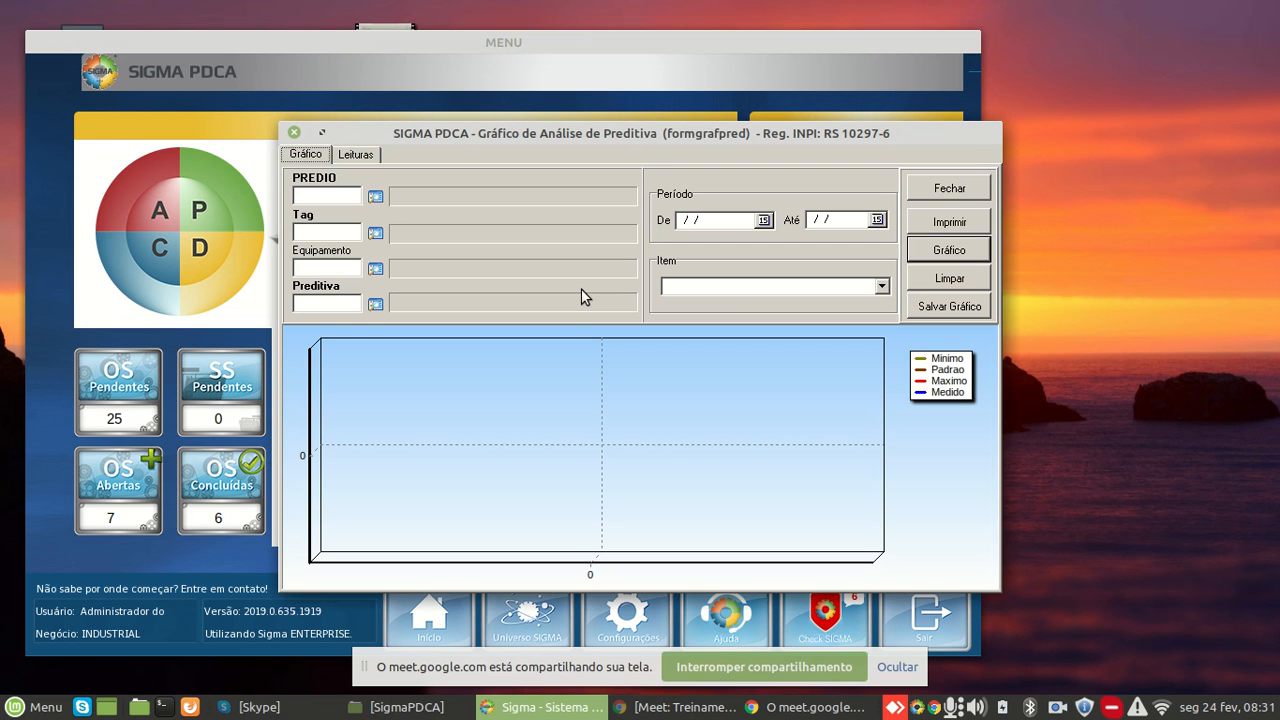
pyautogui.click(315, 303)
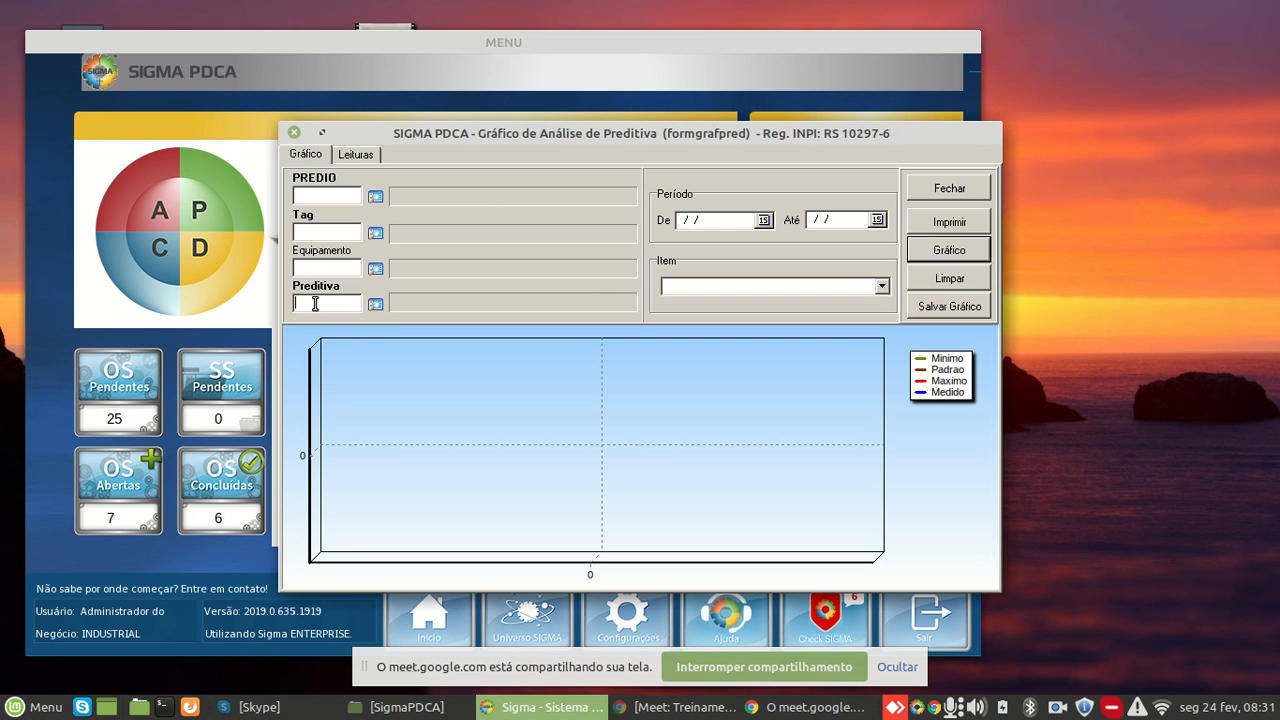
pyautogui.click(376, 304)
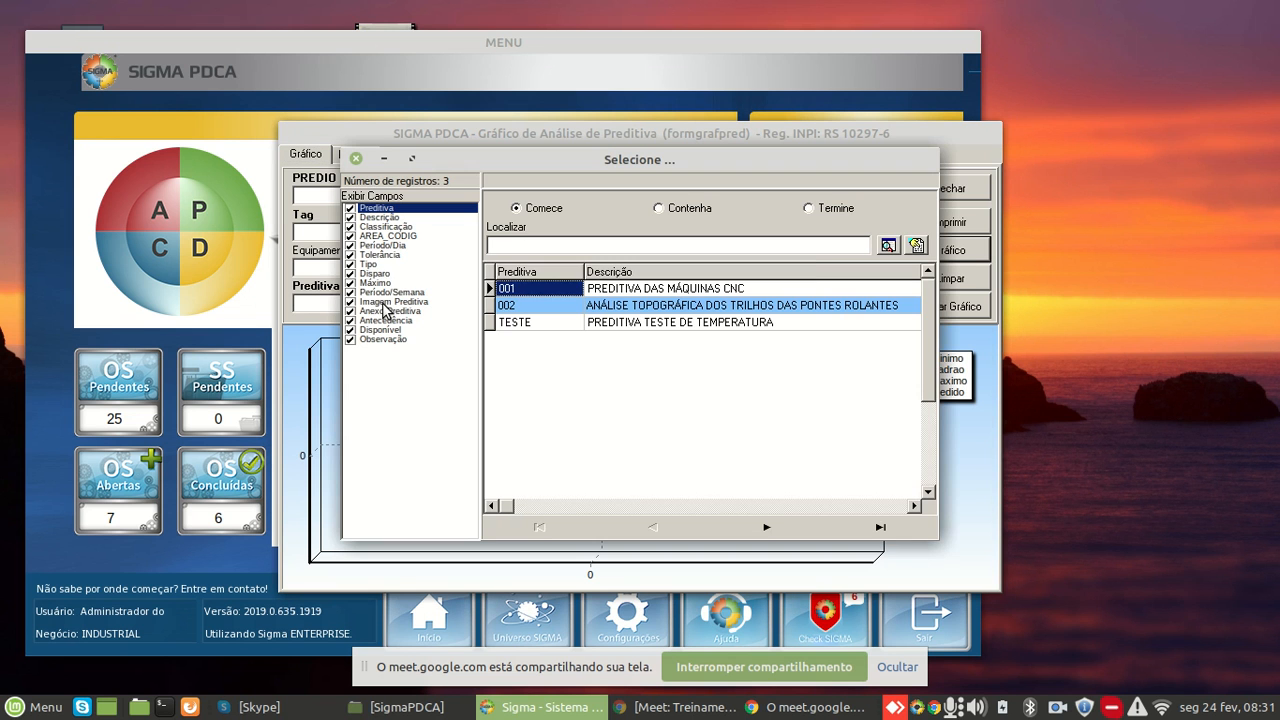
pyautogui.doubleClick(632, 325)
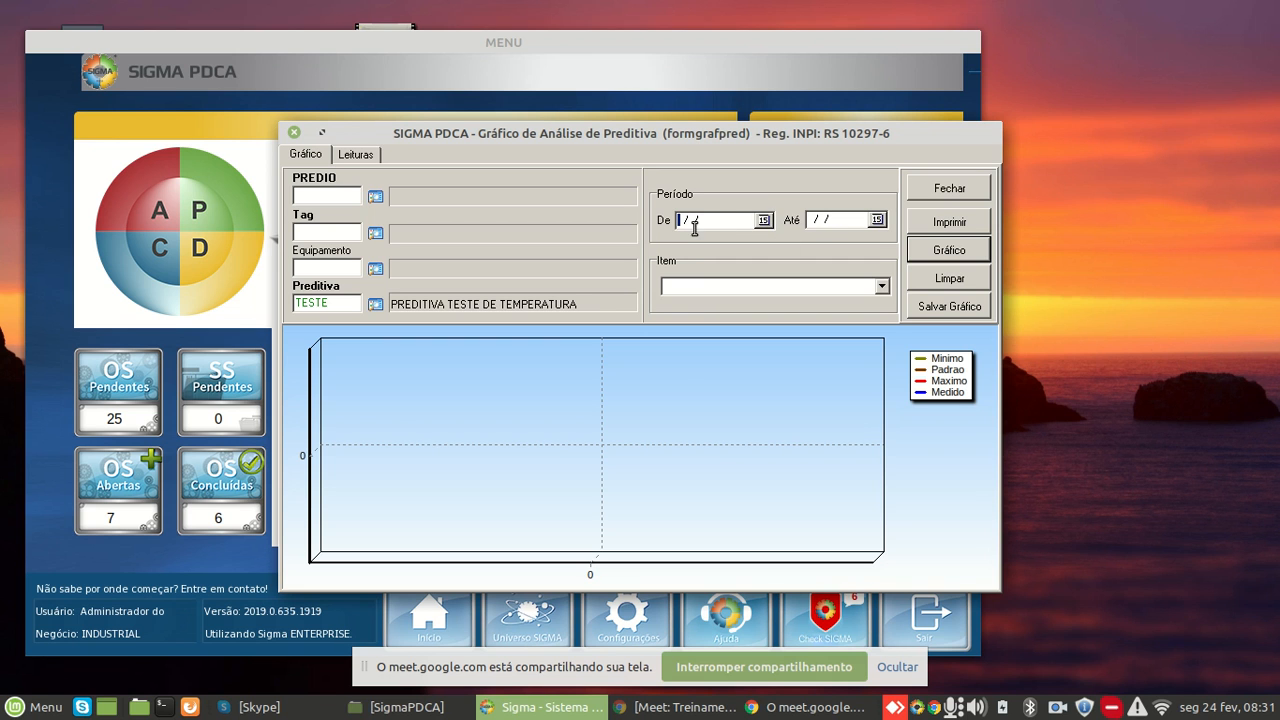
# Set the graph period from 23/12/2019 to 25/02/2020
pyautogui.write('23/01/2020')
pyautogui.press('Tab')
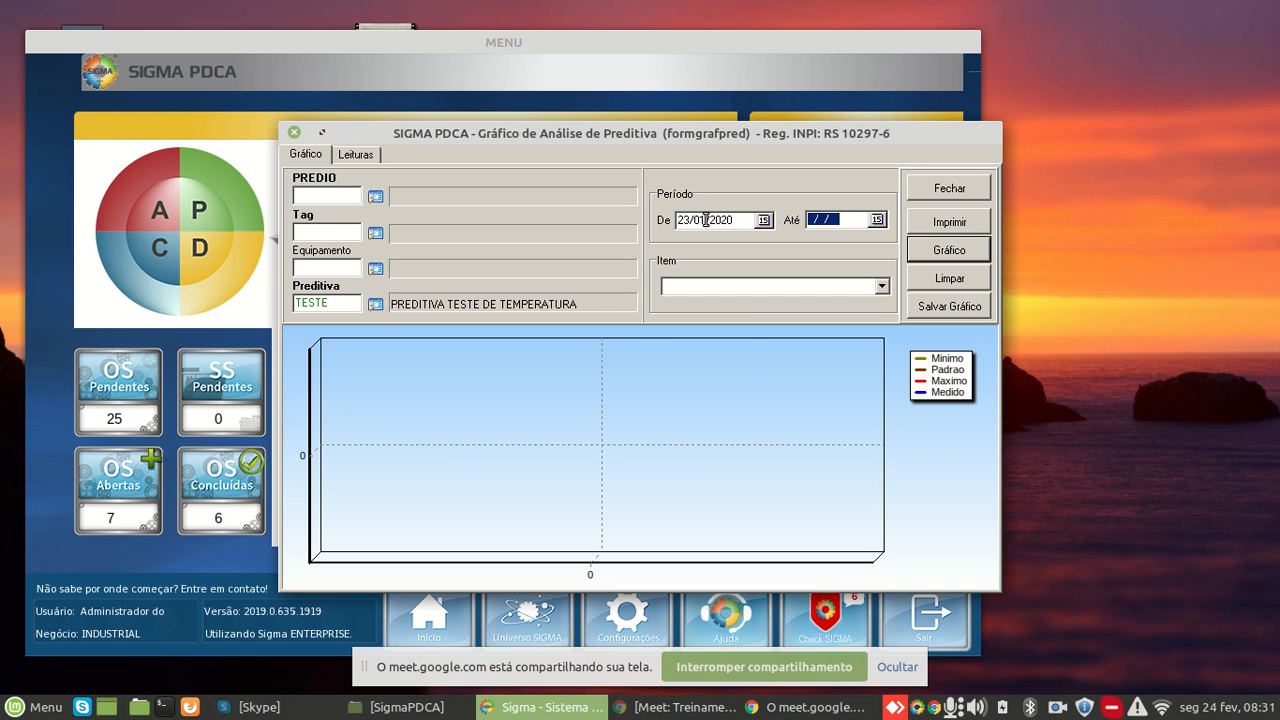
pyautogui.click(732, 230)
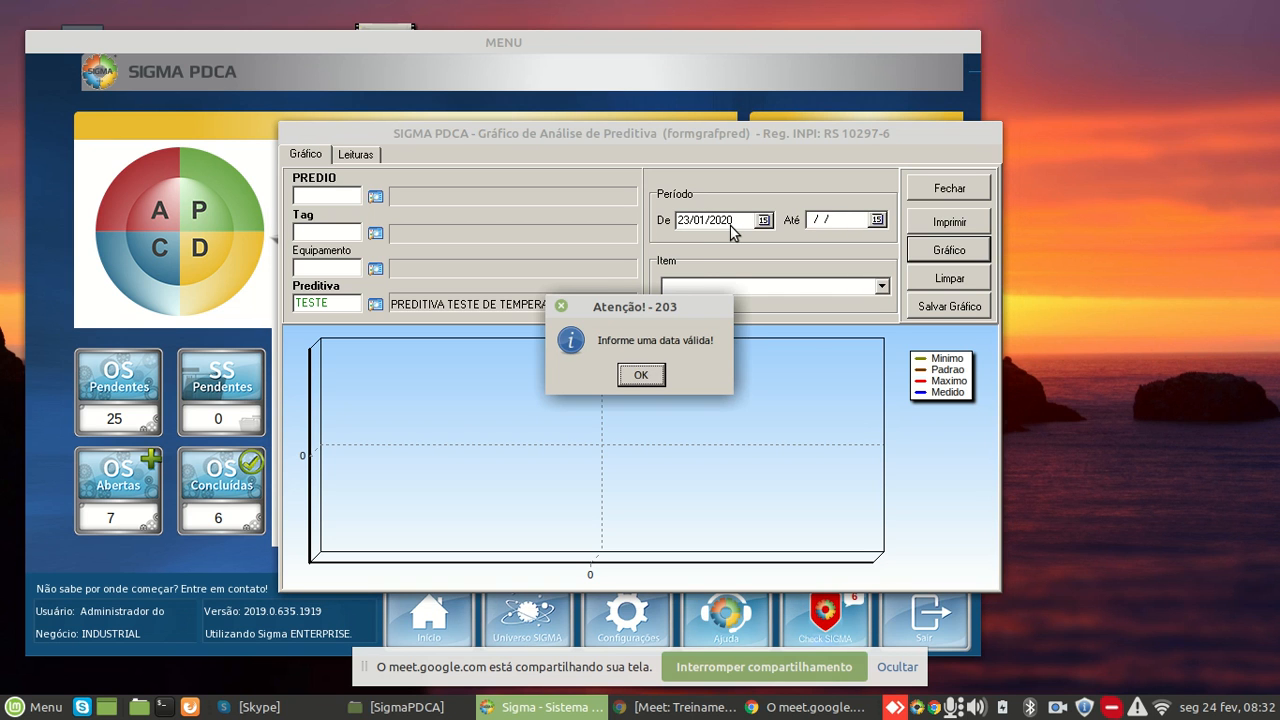
pyautogui.click(640, 375)
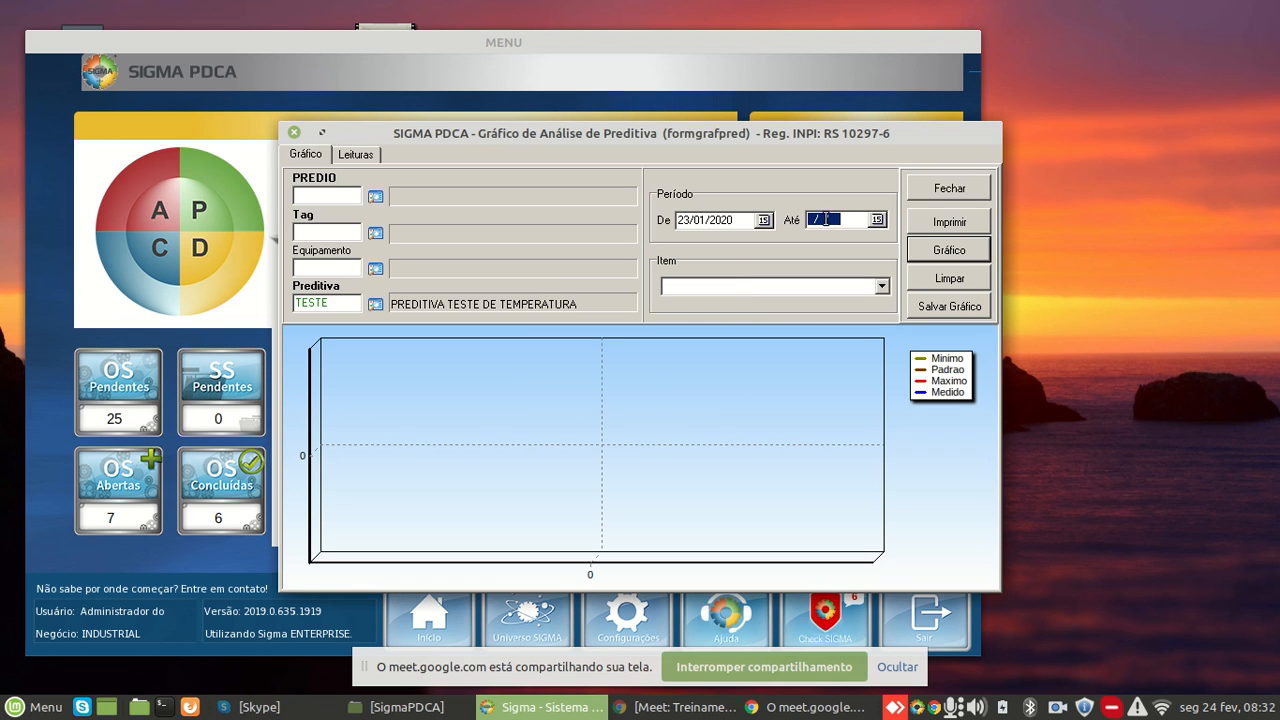
pyautogui.write('25/02/20')
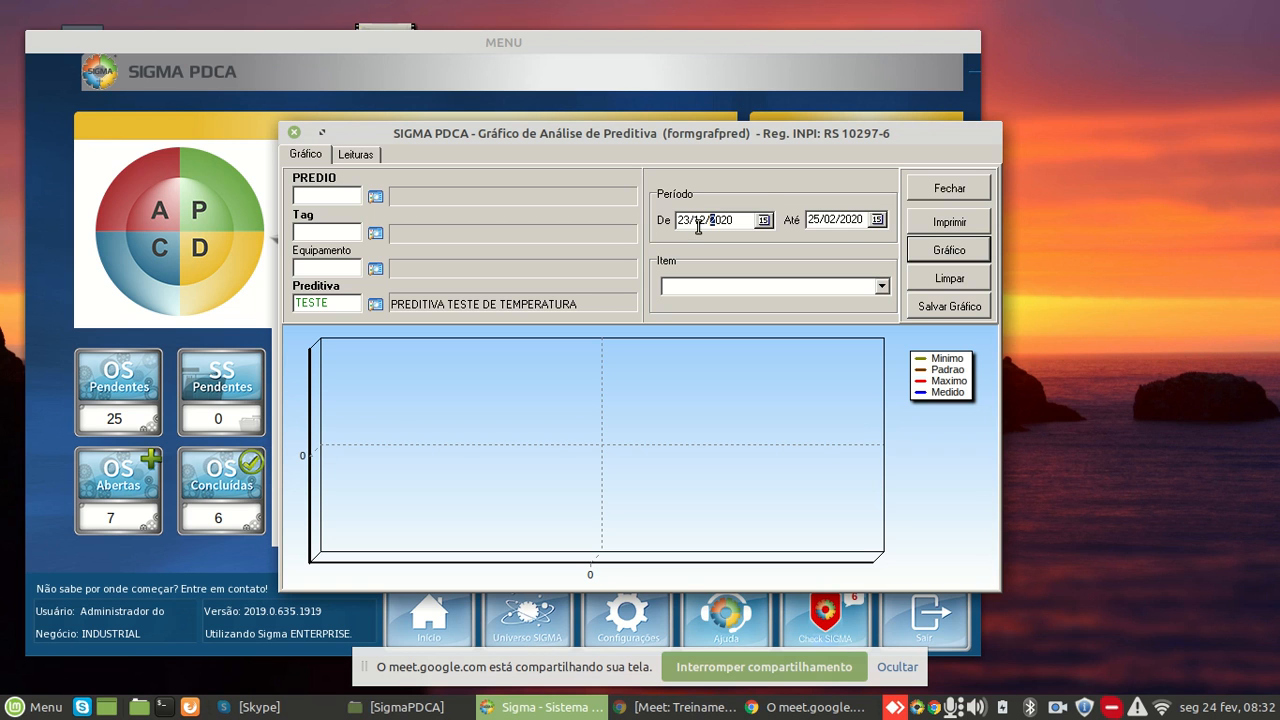
pyautogui.write('20')
# Plot the graph for the item TEMPERATURA DO PAINEL PRINCIPAL
pyautogui.click(882, 287)
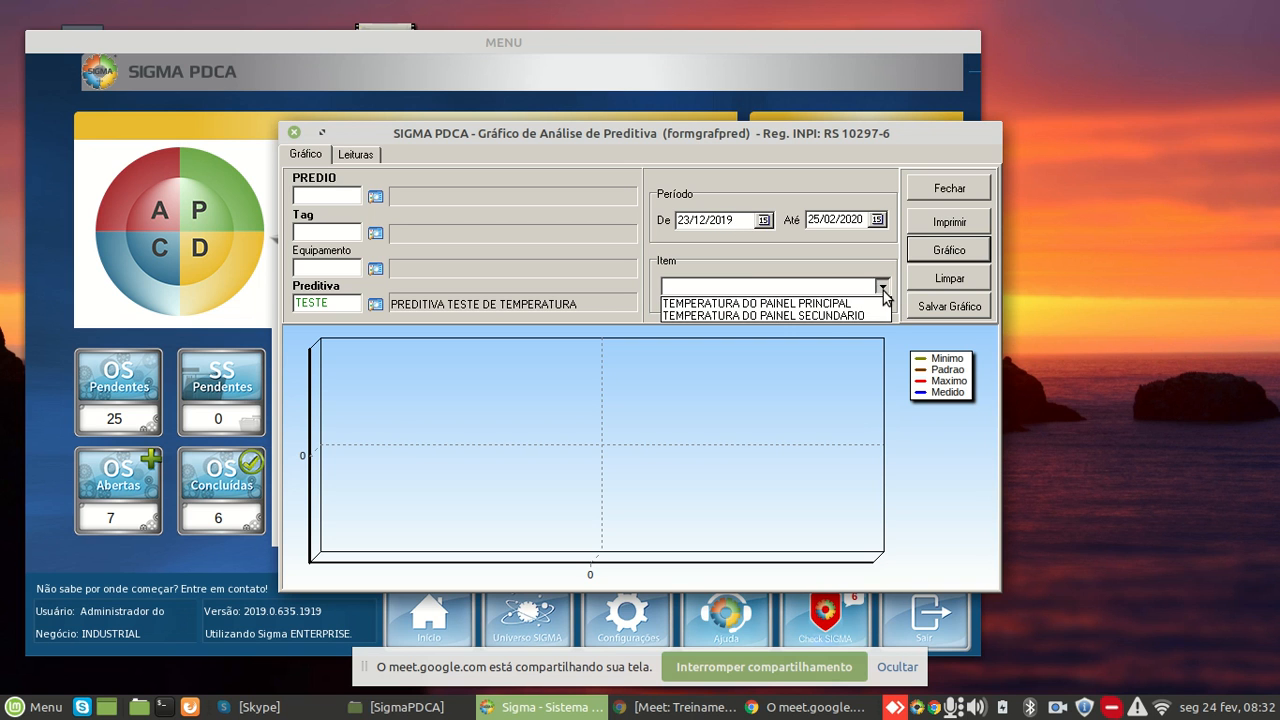
pyautogui.click(834, 304)
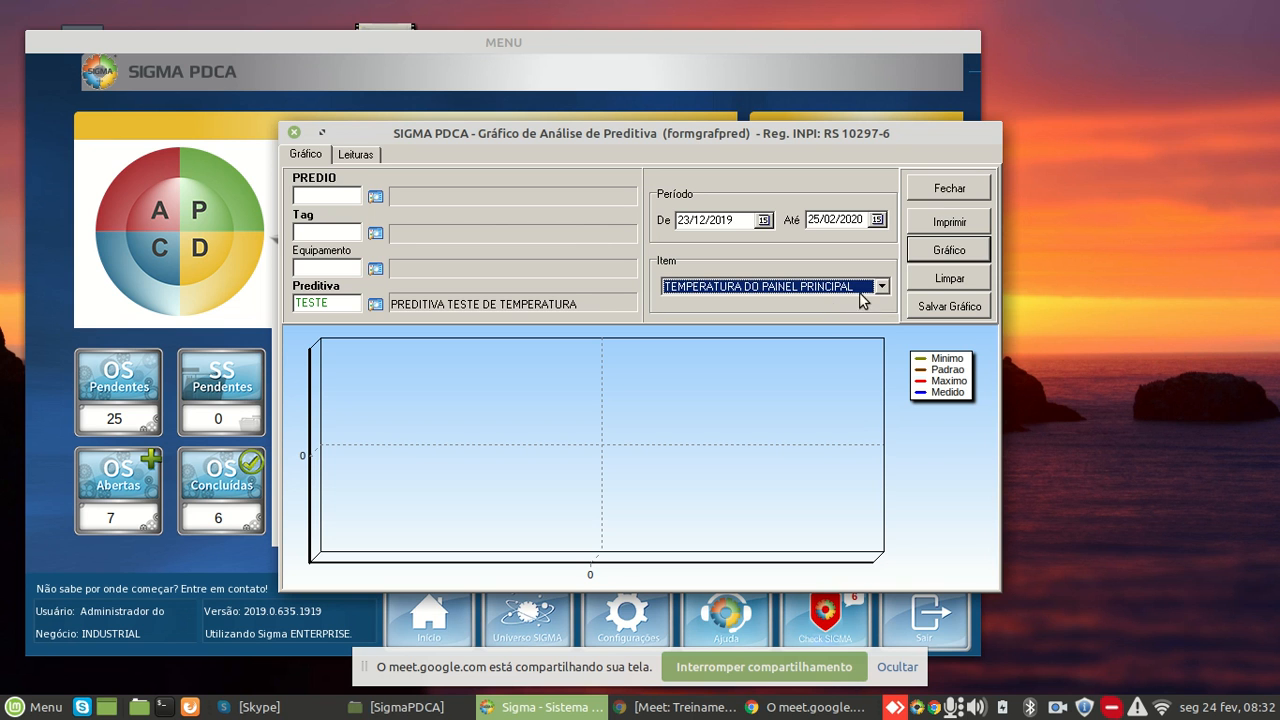
pyautogui.click(945, 251)
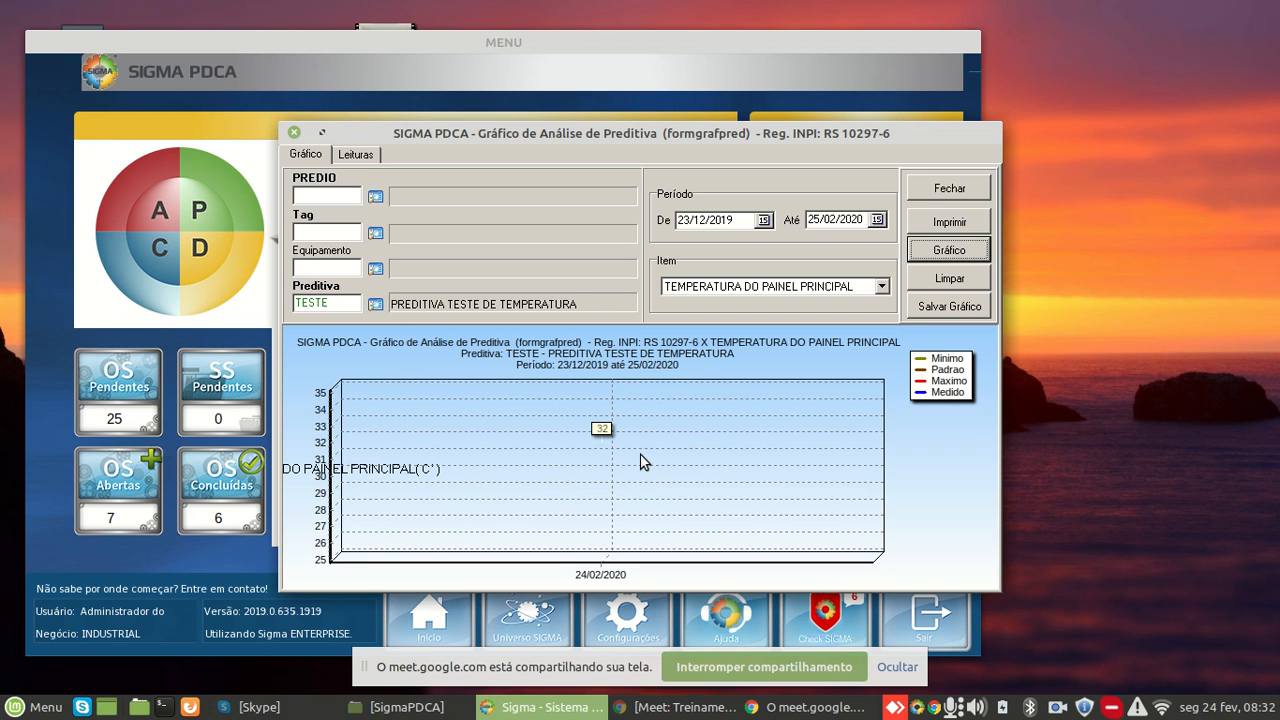
# Plot TEMPERATURA DO MOTOR for predictive 001 with the period starting 23/12/2017, then close the graph form
pyautogui.click(375, 304)
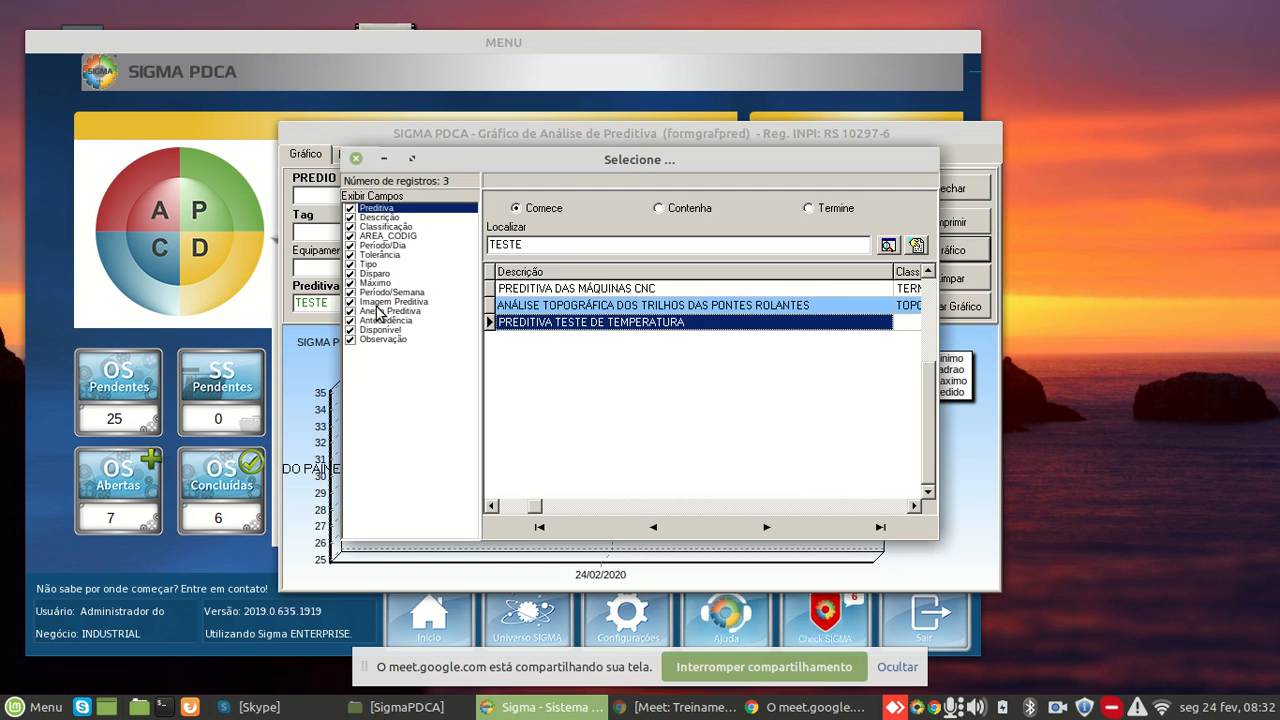
pyautogui.doubleClick(577, 289)
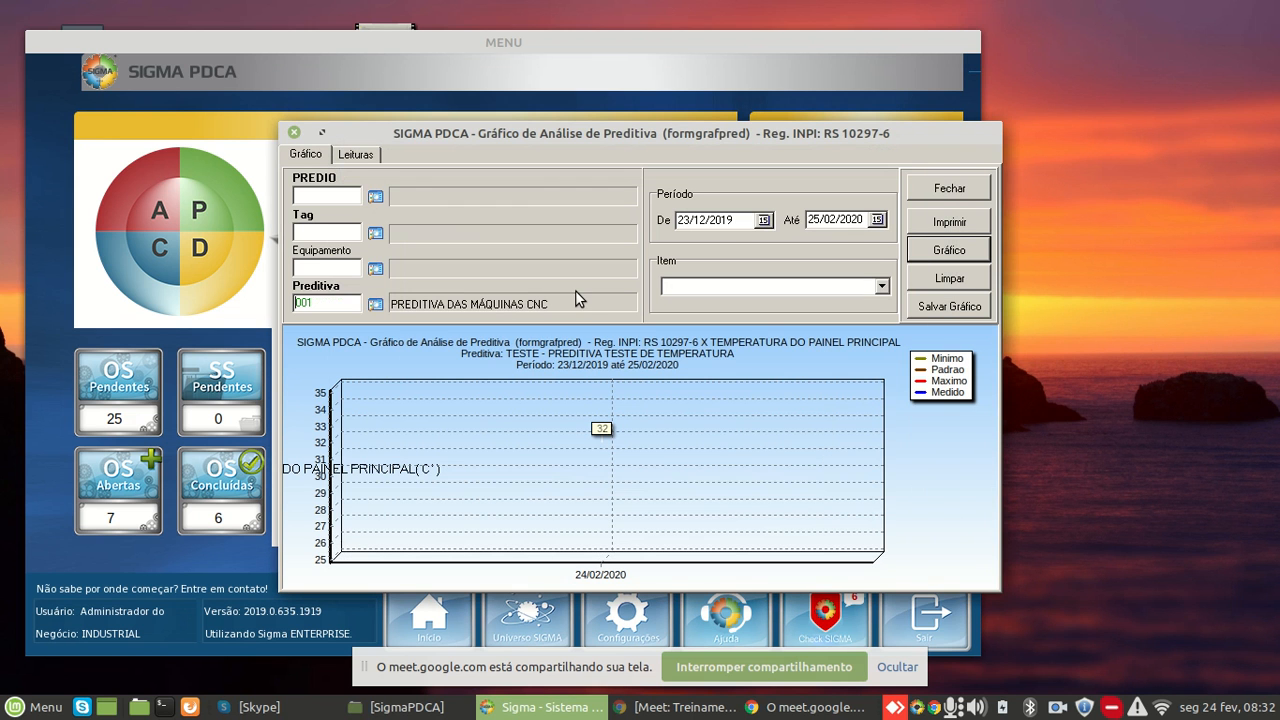
pyautogui.click(881, 287)
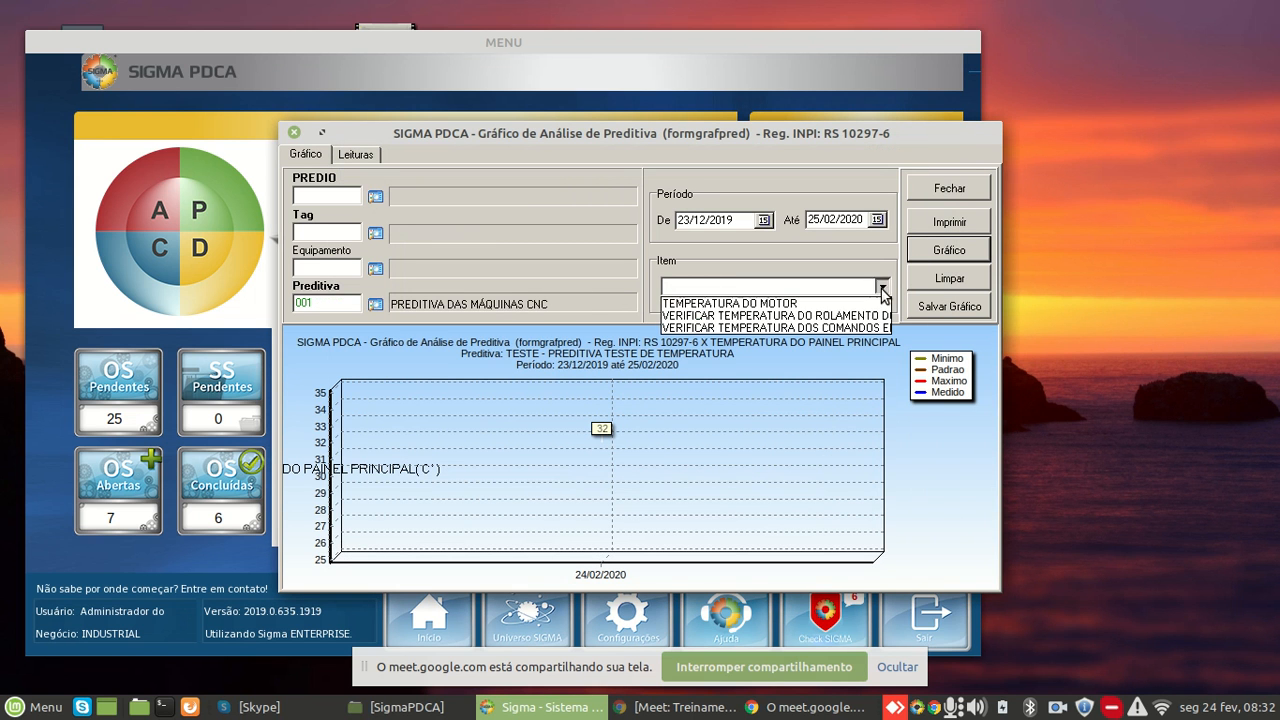
pyautogui.click(820, 303)
pyautogui.click(734, 222)
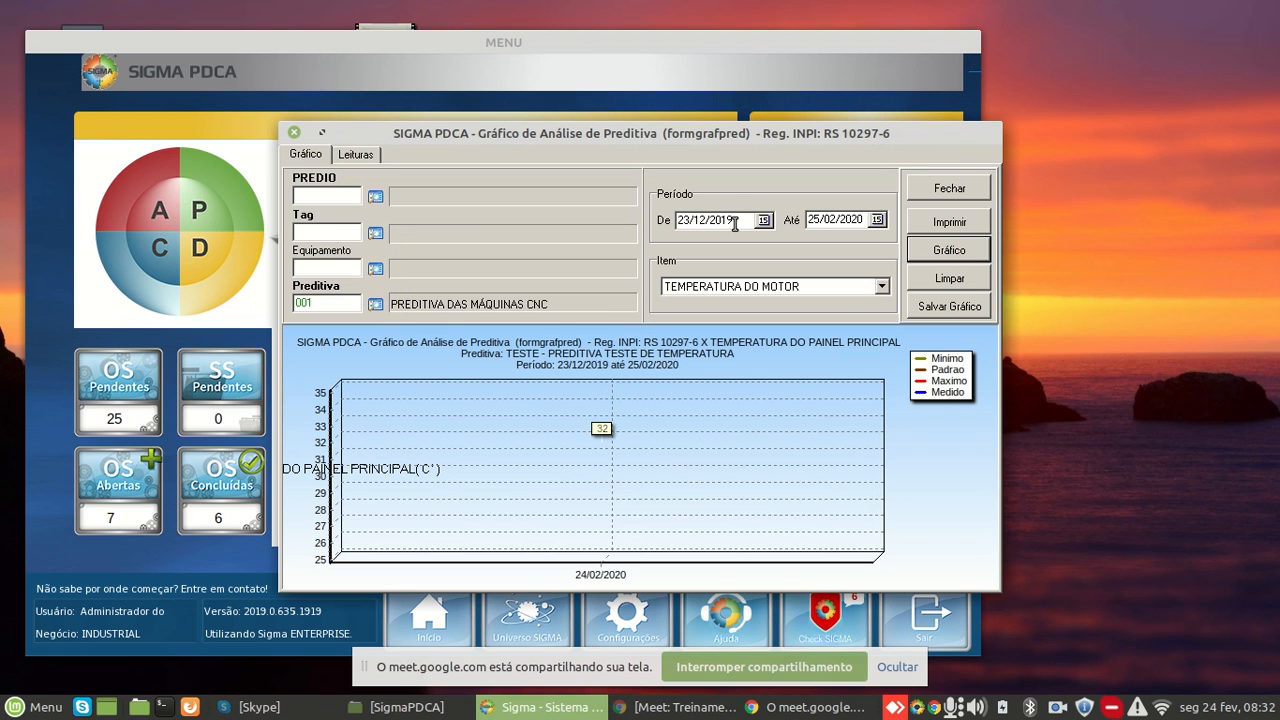
pyautogui.click(938, 254)
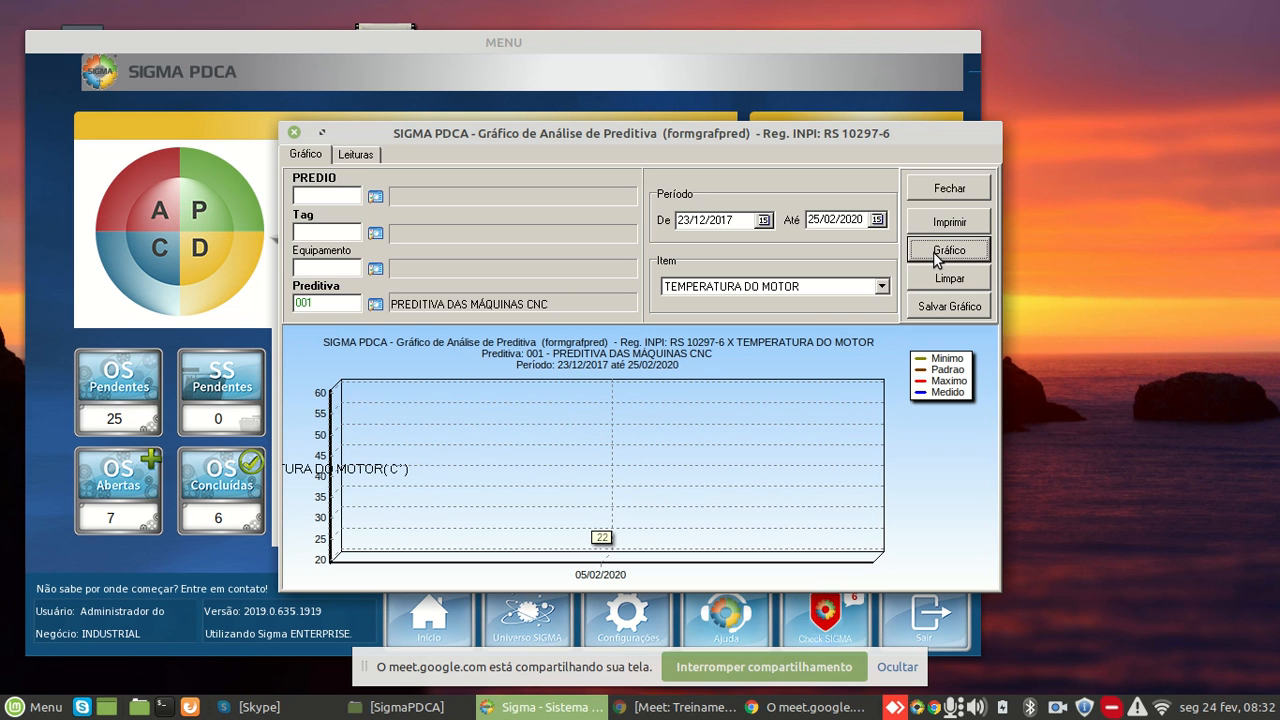
pyautogui.click(938, 256)
pyautogui.click(965, 195)
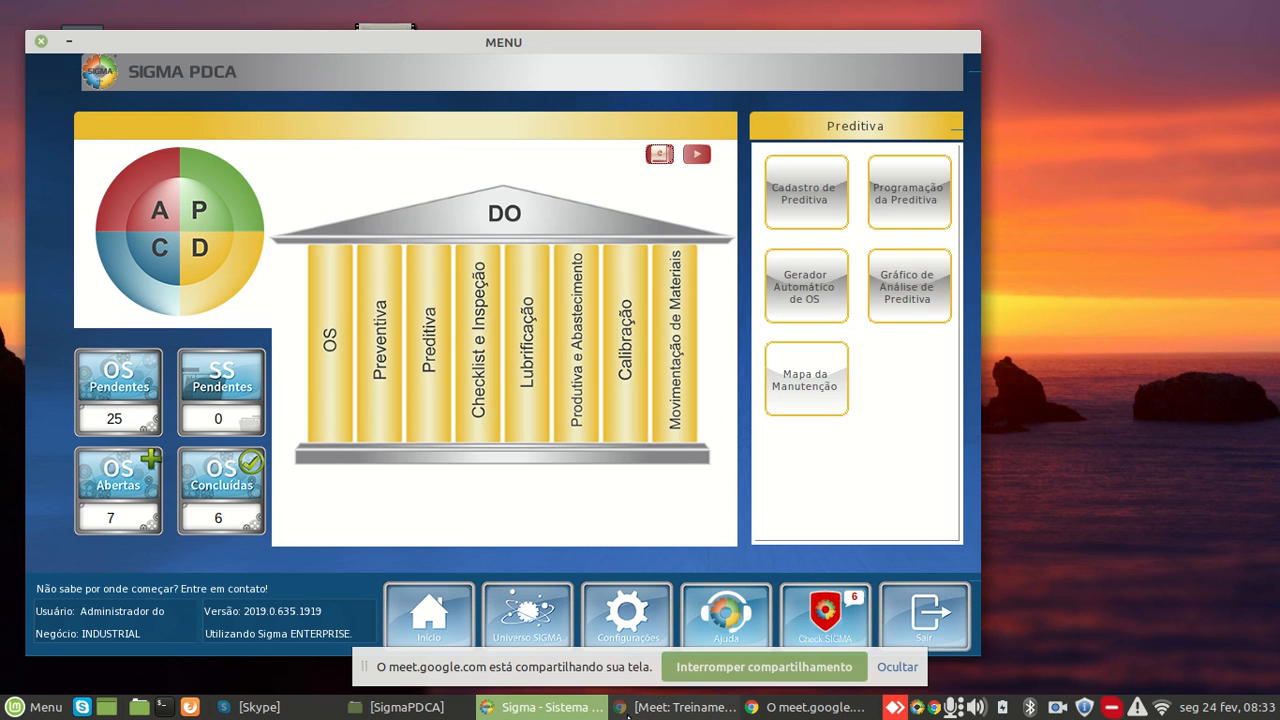
# Open the maintenance map and set the search by machine, using Máquina and Programação as the search fields
pyautogui.click(813, 393)
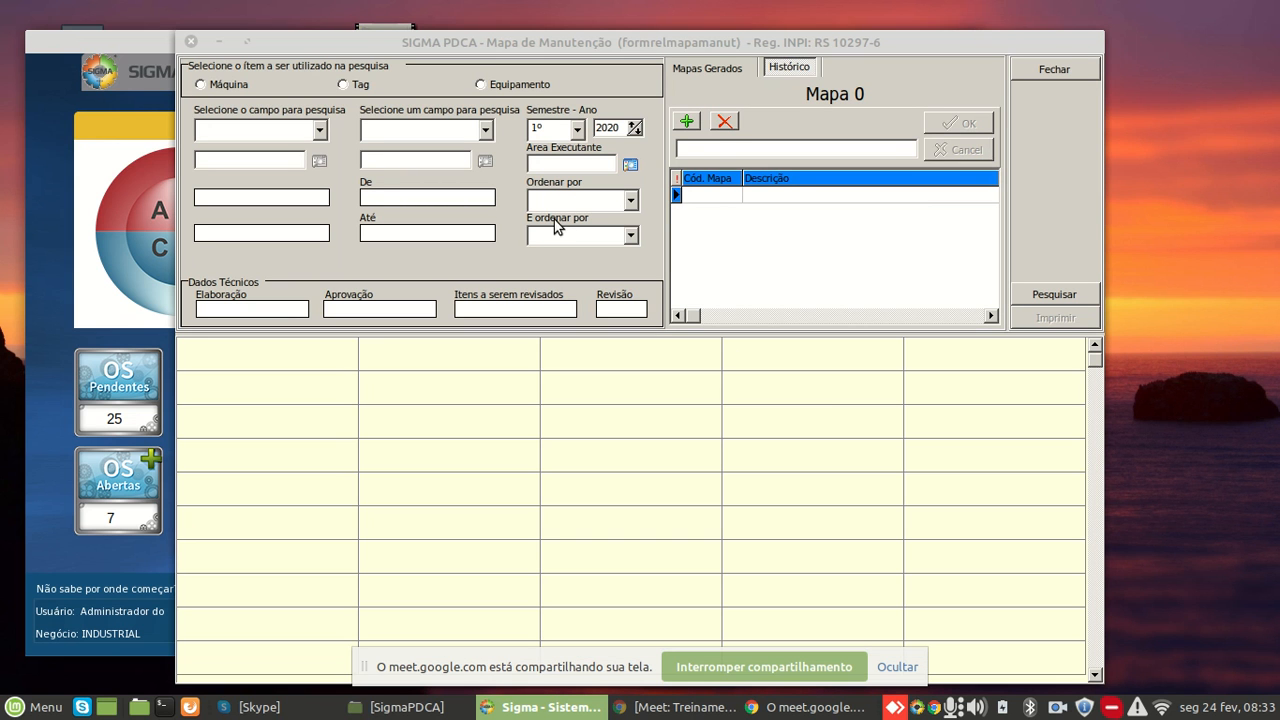
pyautogui.click(200, 85)
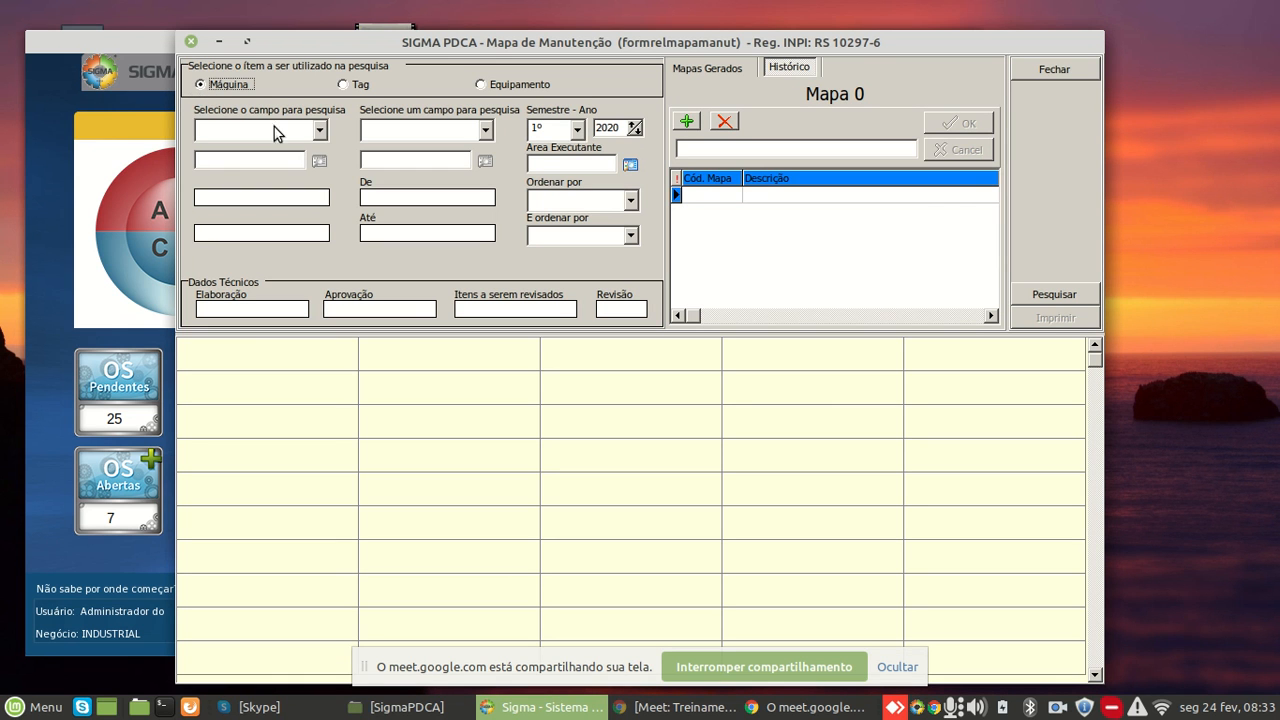
pyautogui.click(320, 130)
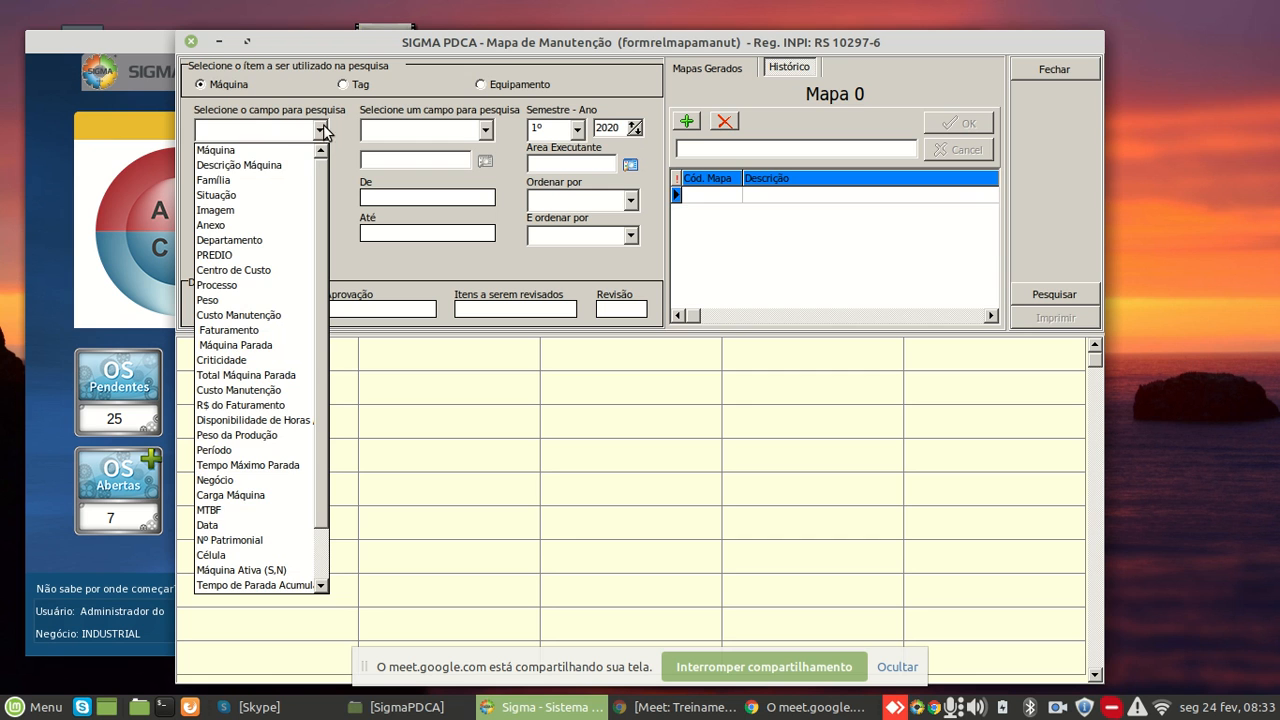
pyautogui.click(278, 150)
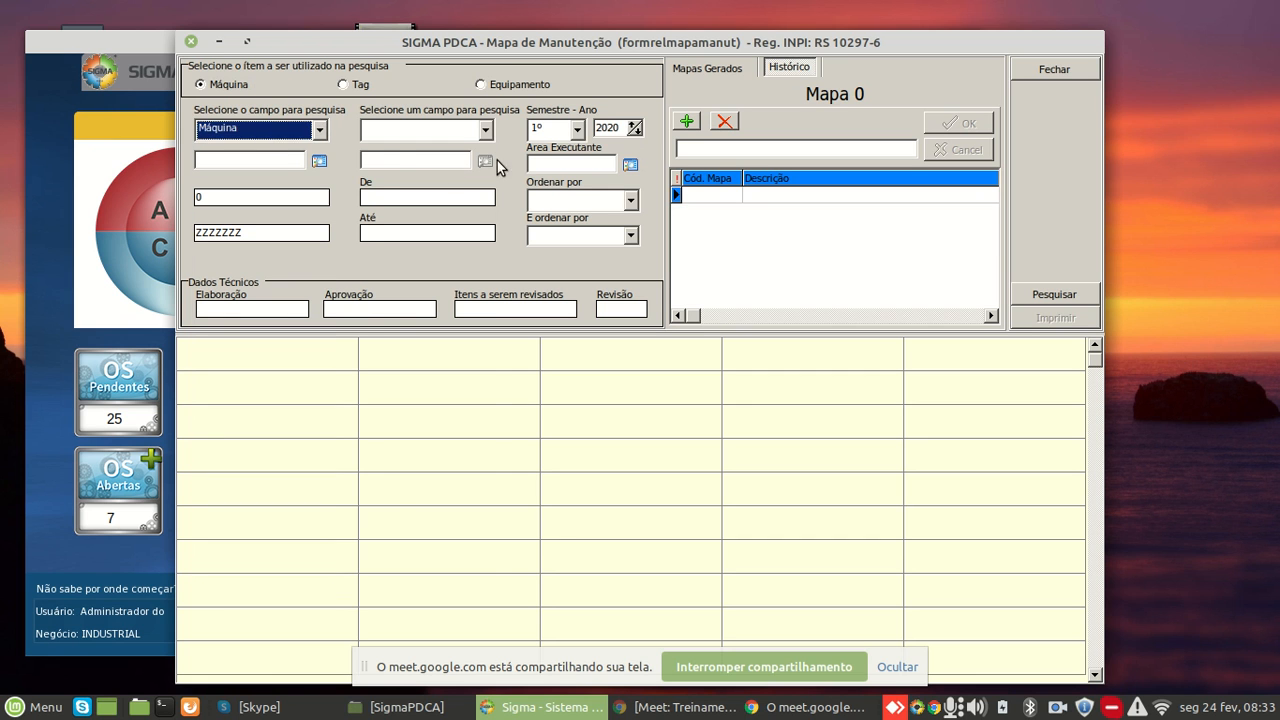
pyautogui.click(485, 130)
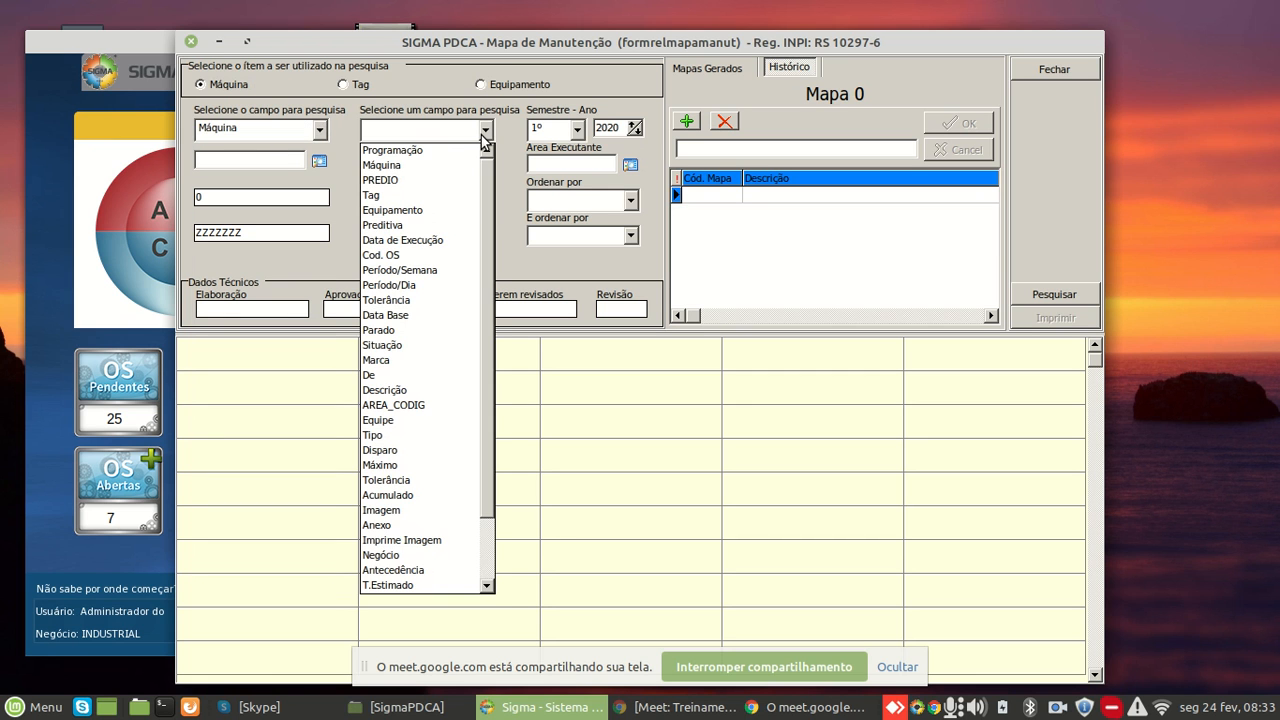
pyautogui.click(420, 150)
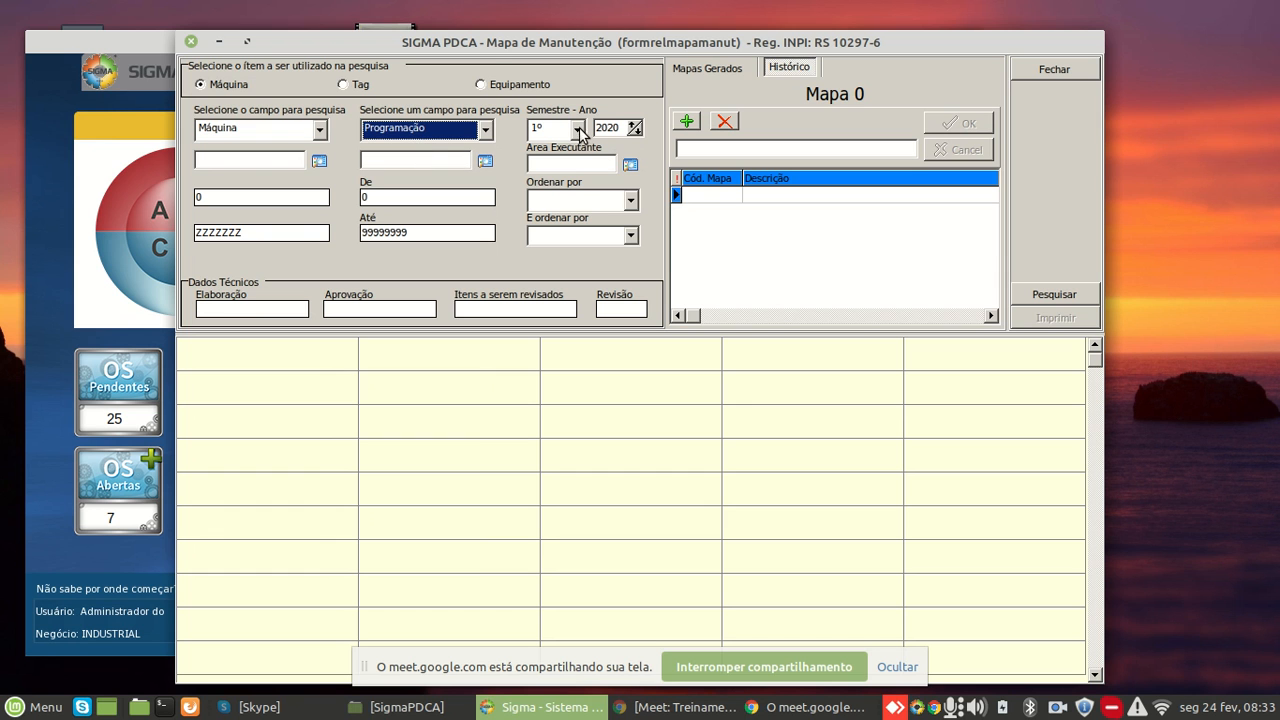
# Set the map's executing area to MELE, MANUTENÇÃO ELÉTRICA
pyautogui.click(600, 166)
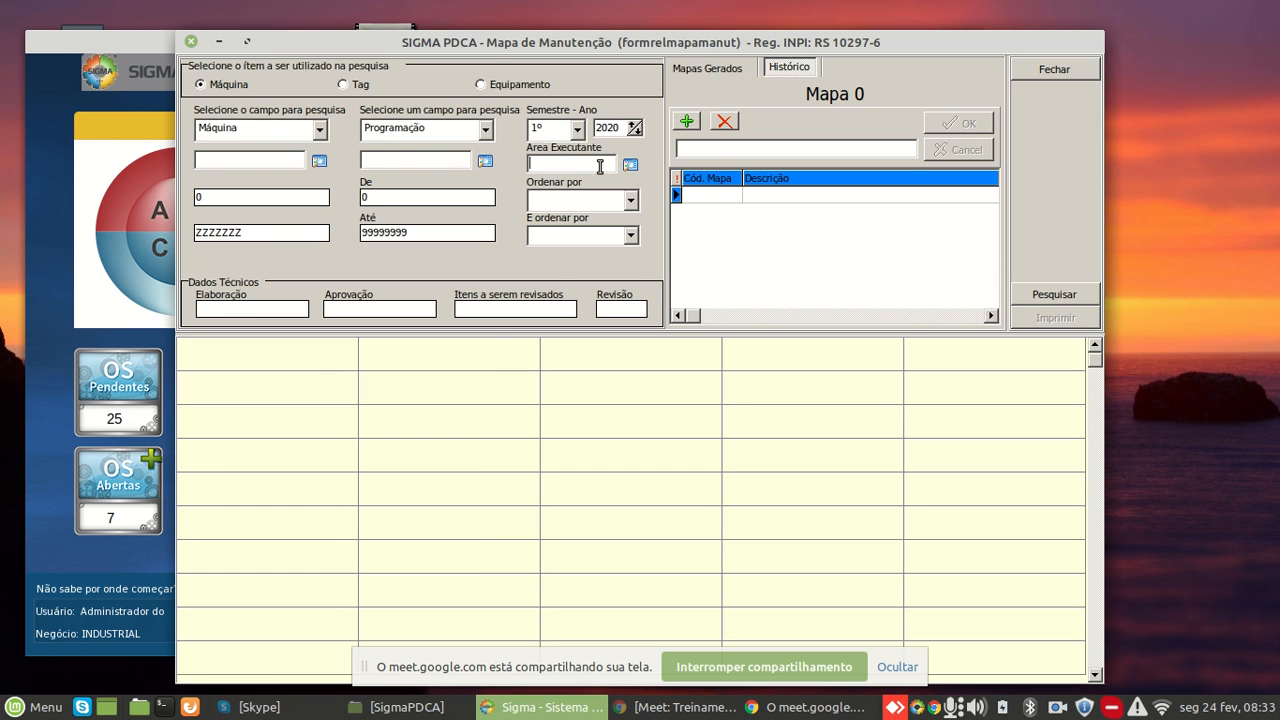
pyautogui.click(630, 164)
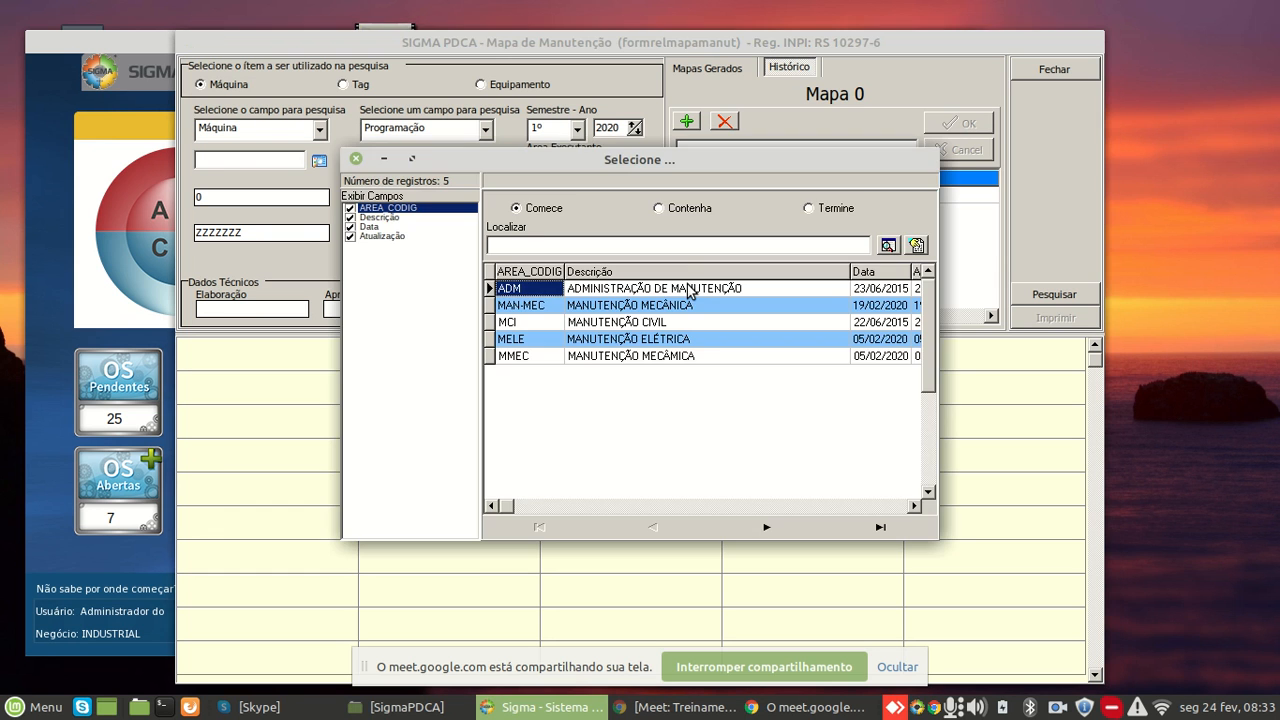
pyautogui.doubleClick(644, 341)
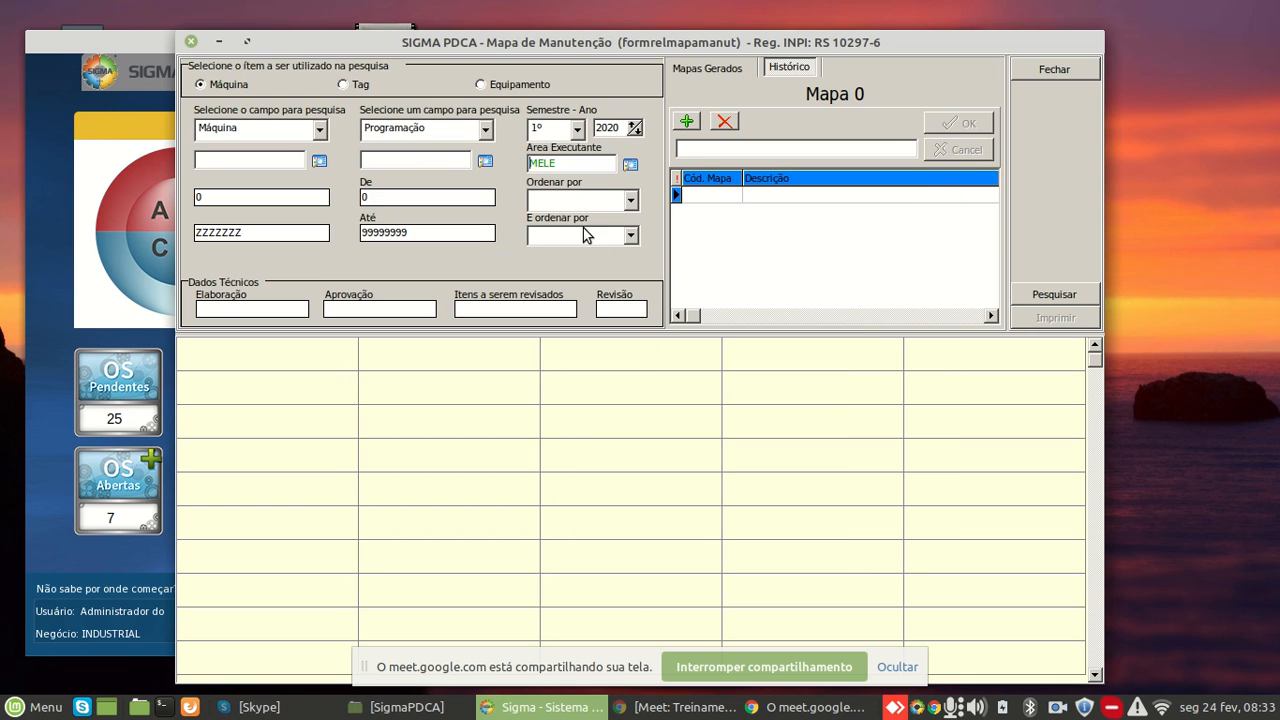
# Order the map by Máquina and secondly by PREDIO, and run the search
pyautogui.click(630, 201)
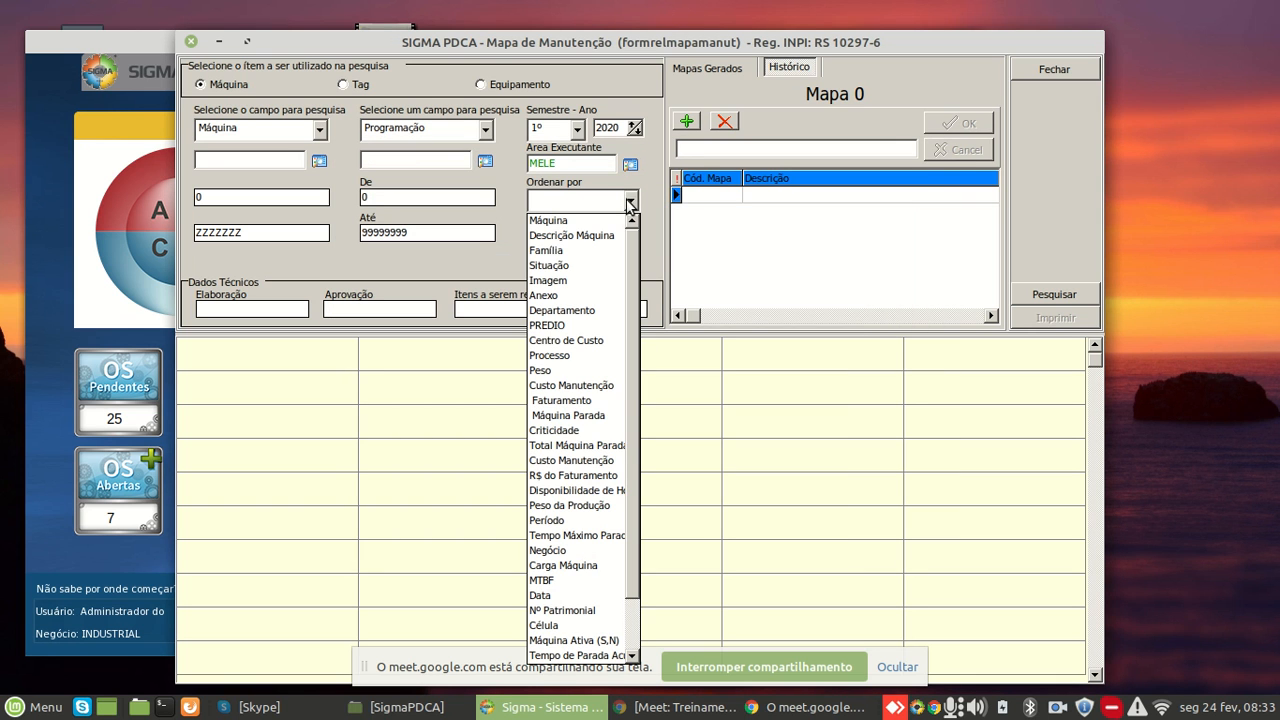
pyautogui.click(577, 221)
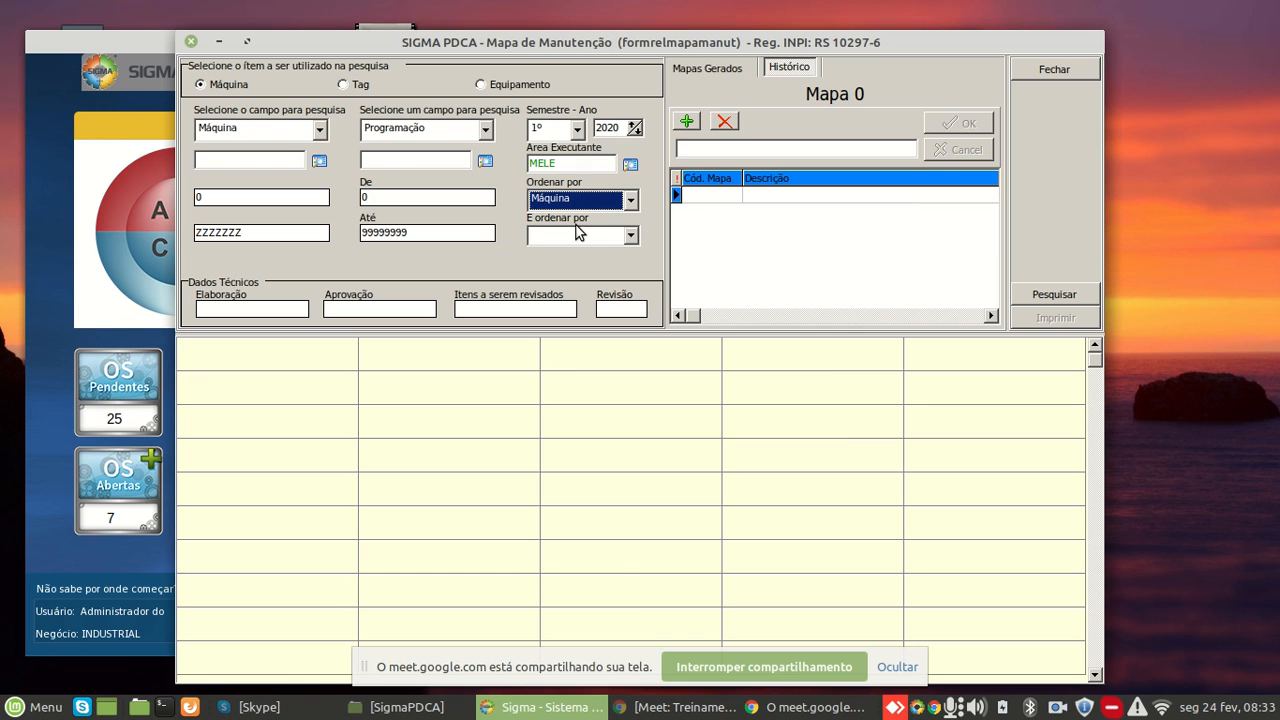
pyautogui.click(630, 235)
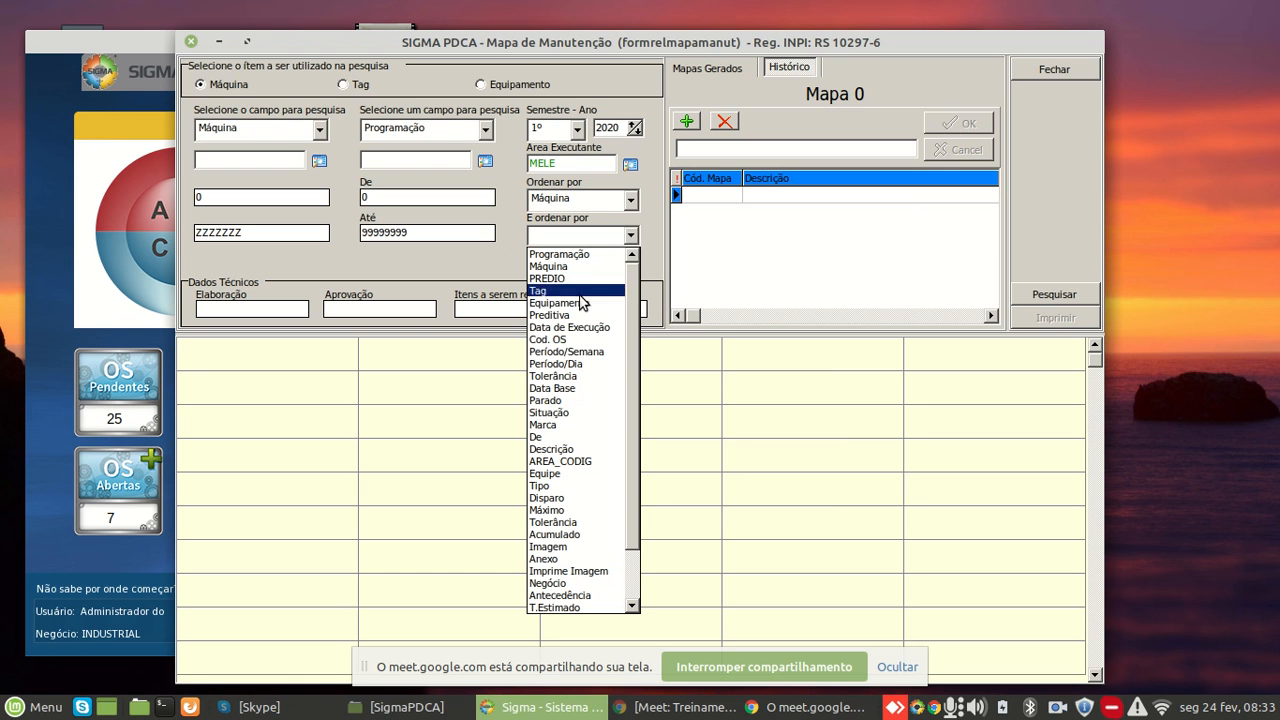
pyautogui.scroll(-2, 563, 343)
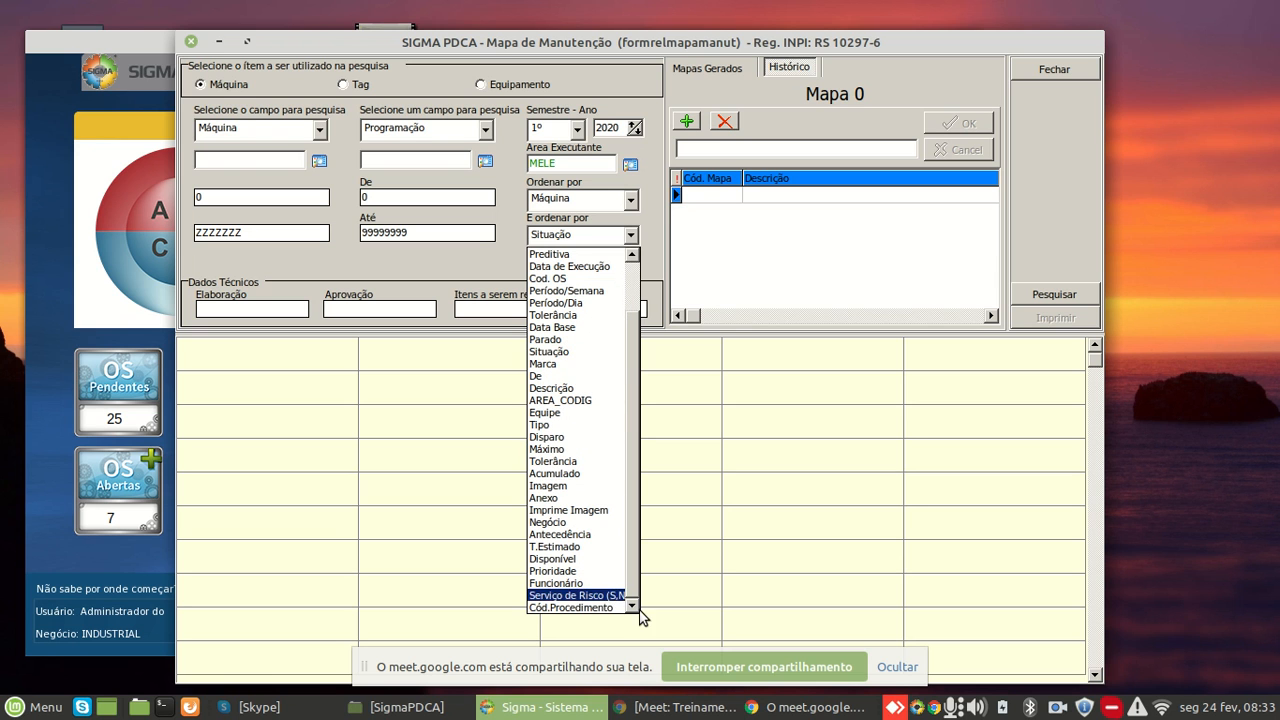
pyautogui.click(632, 256)
pyautogui.scroll(2, 632, 262)
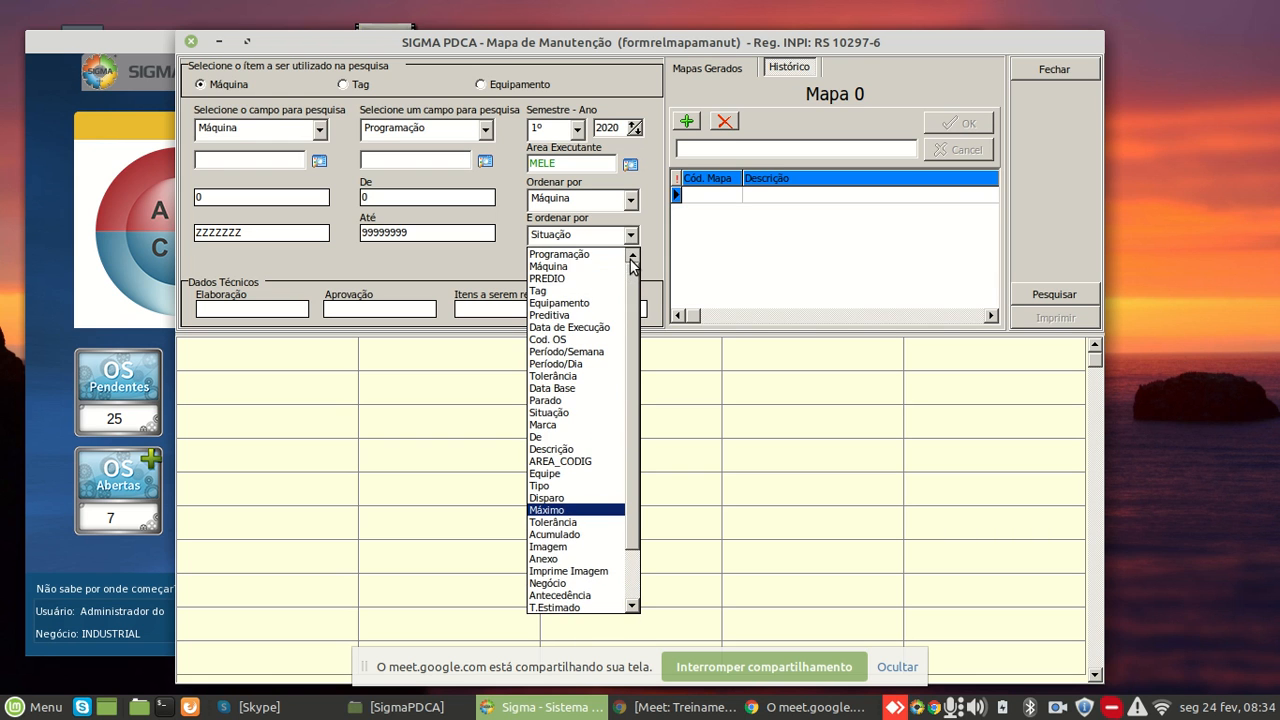
pyautogui.click(583, 279)
pyautogui.click(1050, 297)
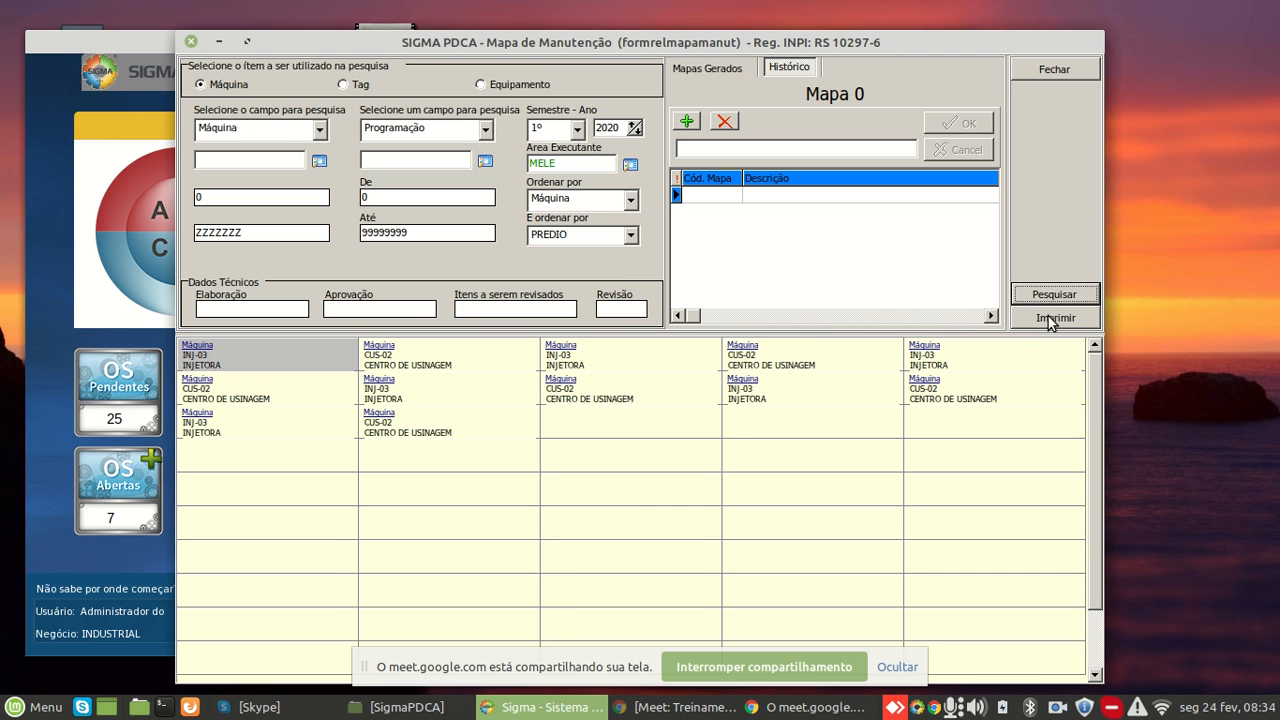
# Preview the printed maintenance map at page width, examine the January to June 2020 schedules on all pages, and close the preview and map form
pyautogui.click(1054, 318)
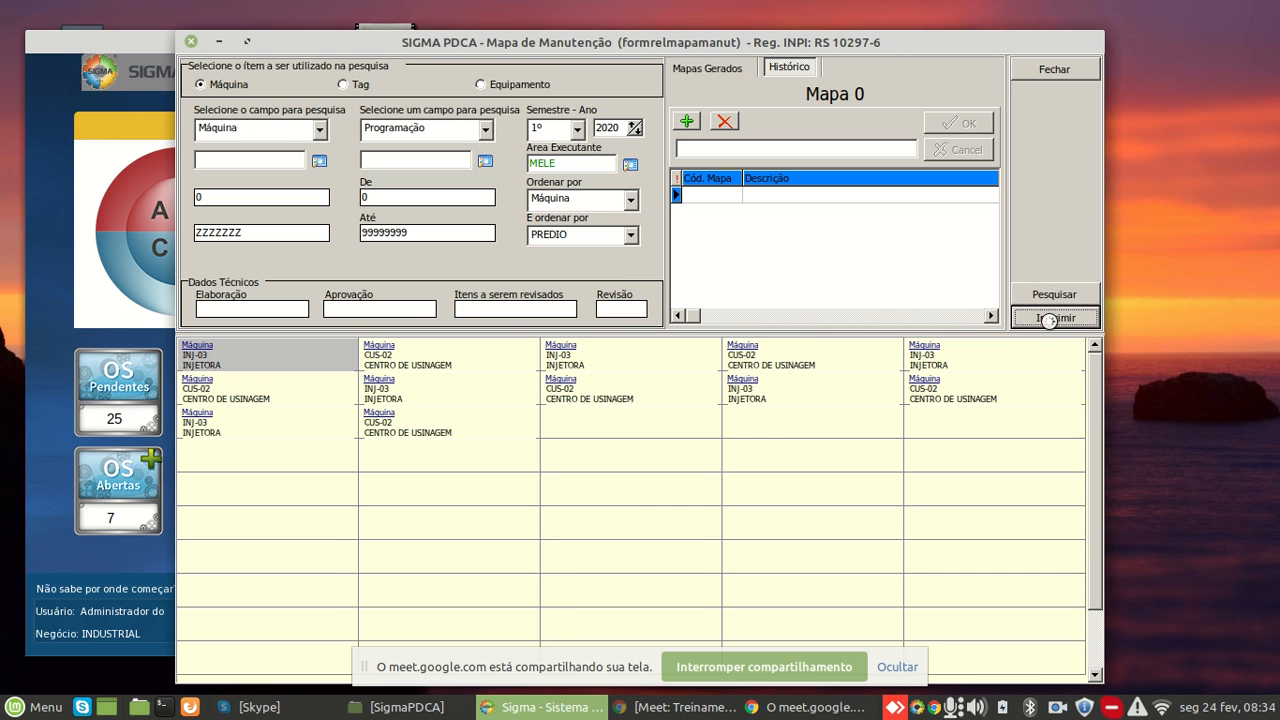
pyautogui.click(659, 482)
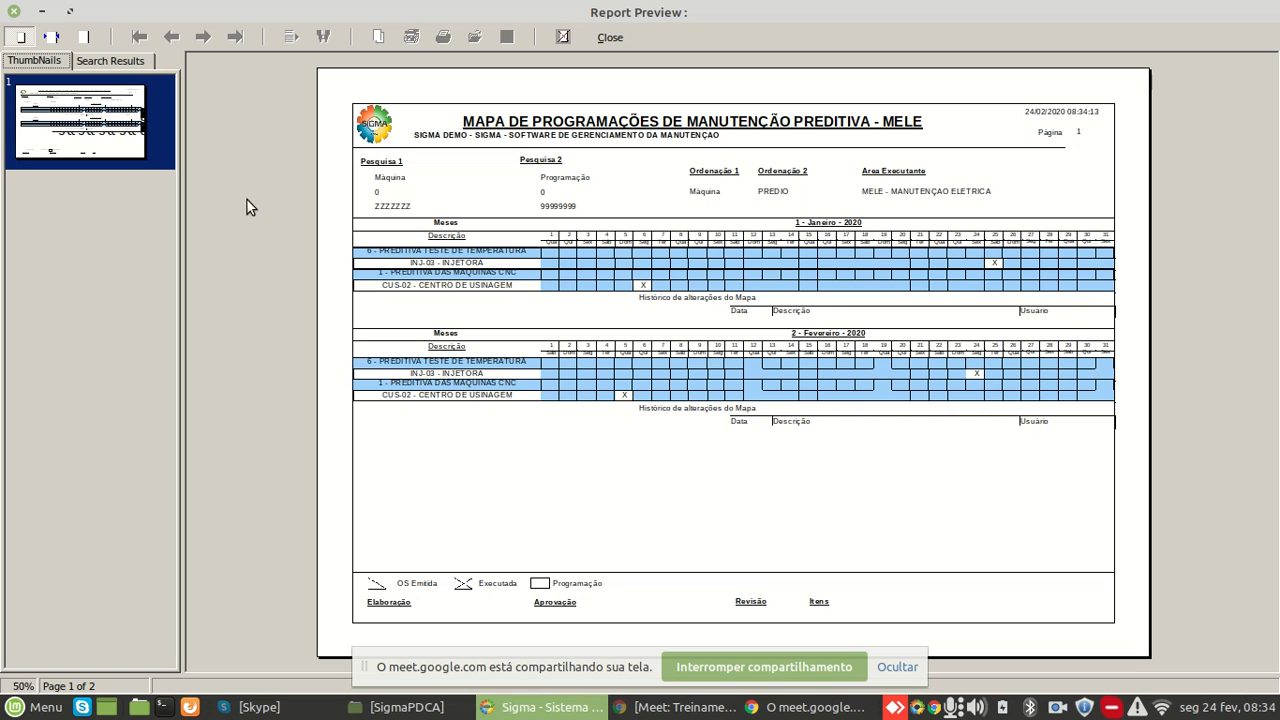
pyautogui.click(52, 37)
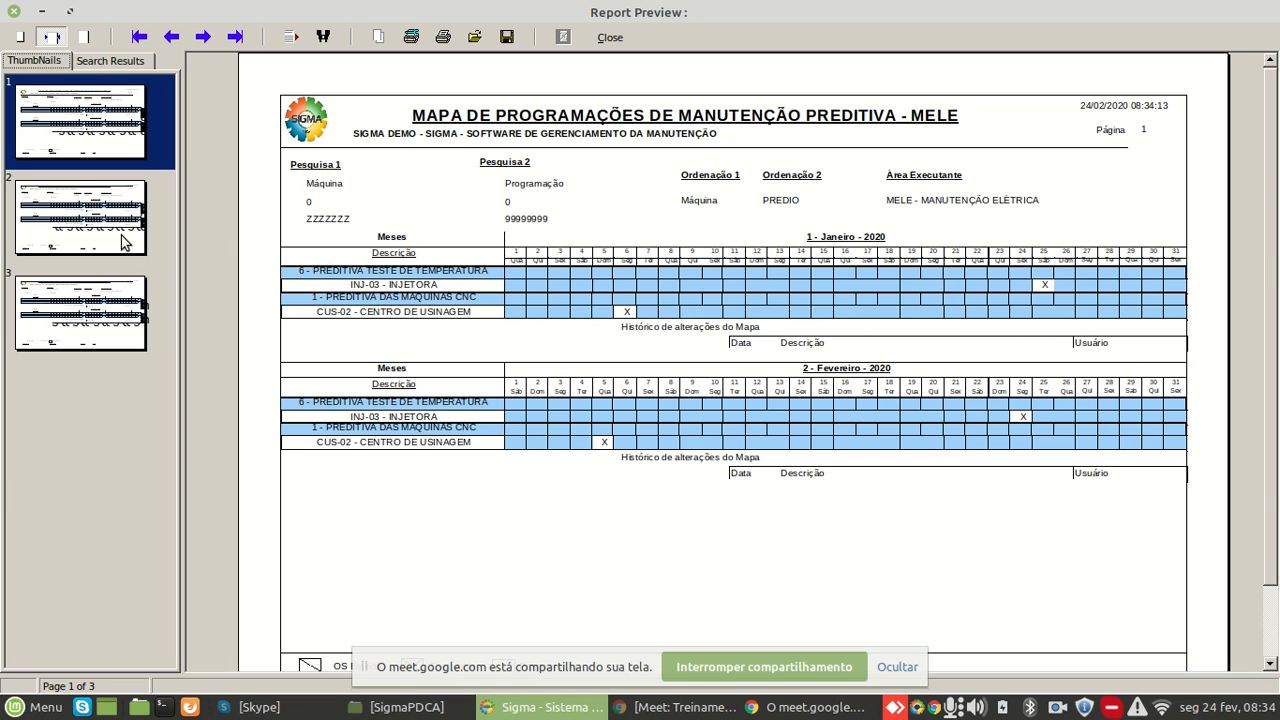
pyautogui.click(86, 227)
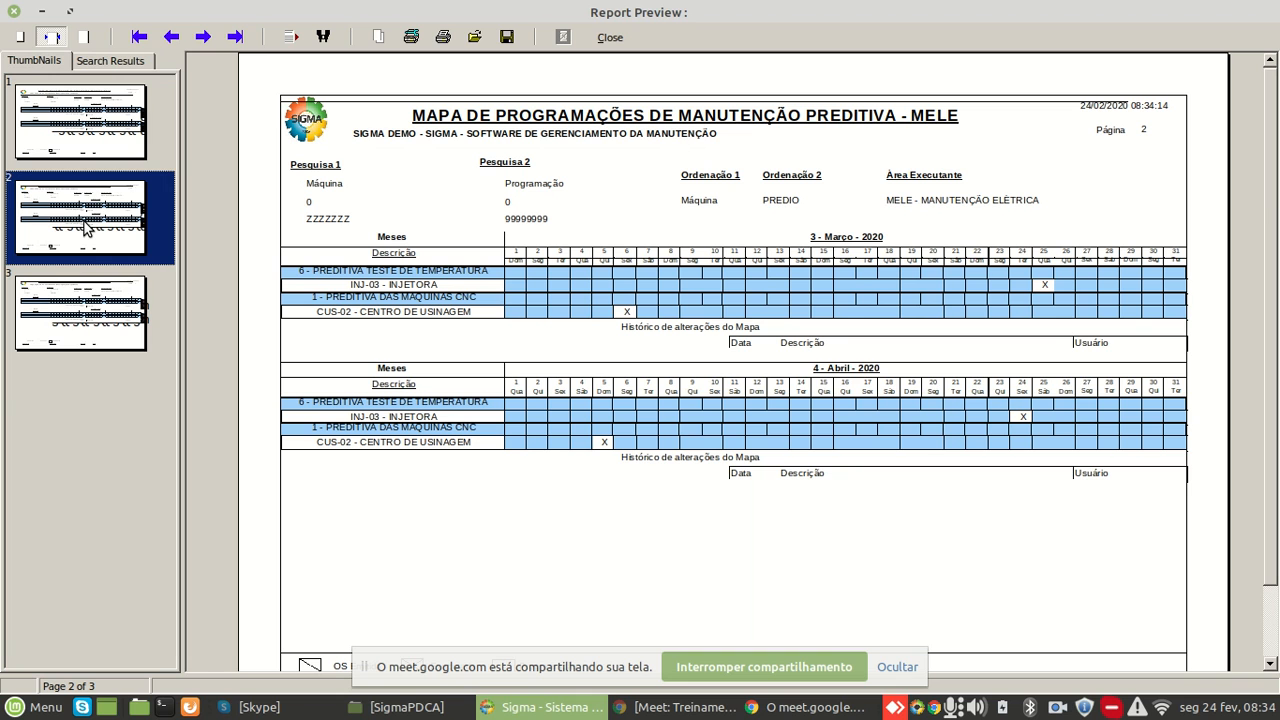
pyautogui.click(66, 318)
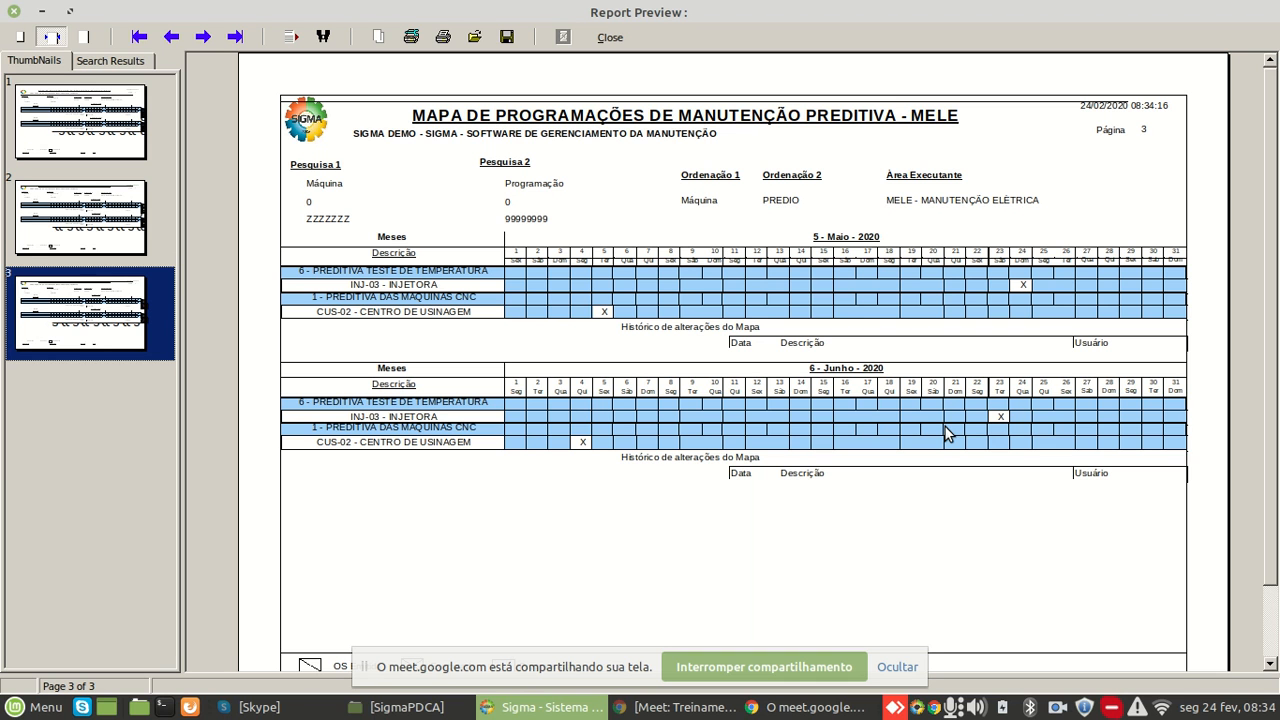
pyautogui.scroll(-2, 1266, 391)
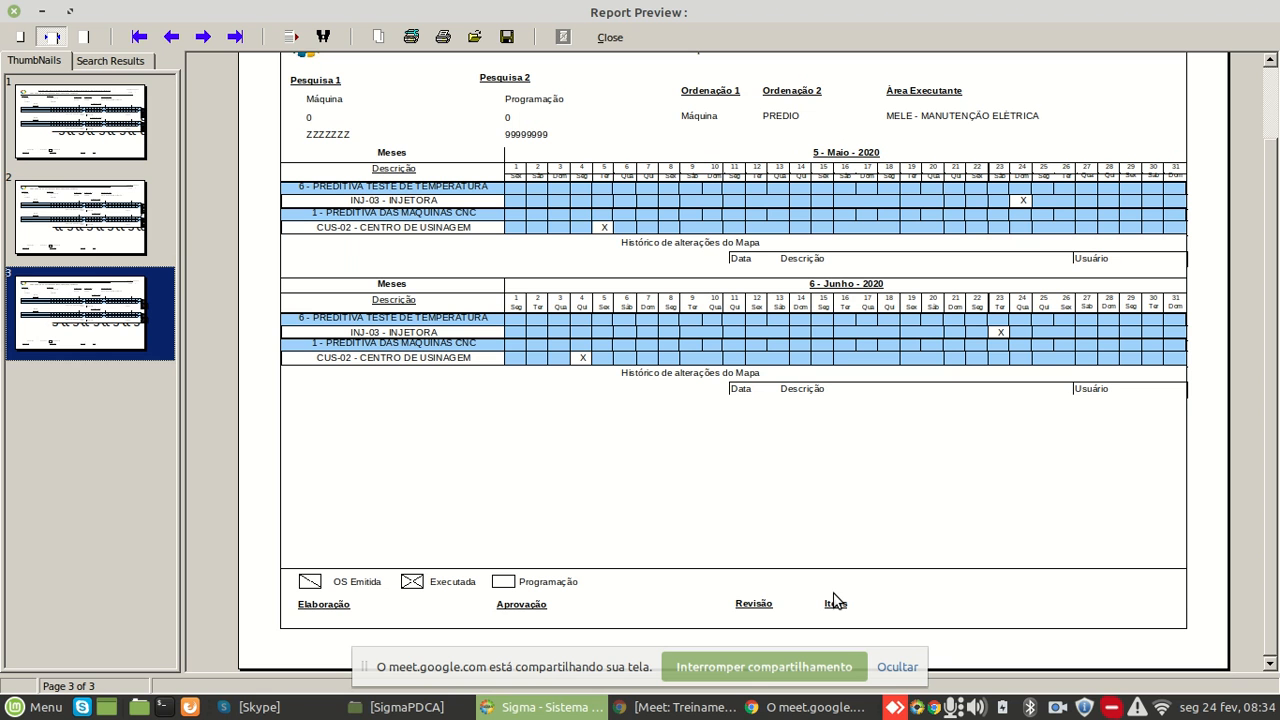
pyautogui.click(14, 12)
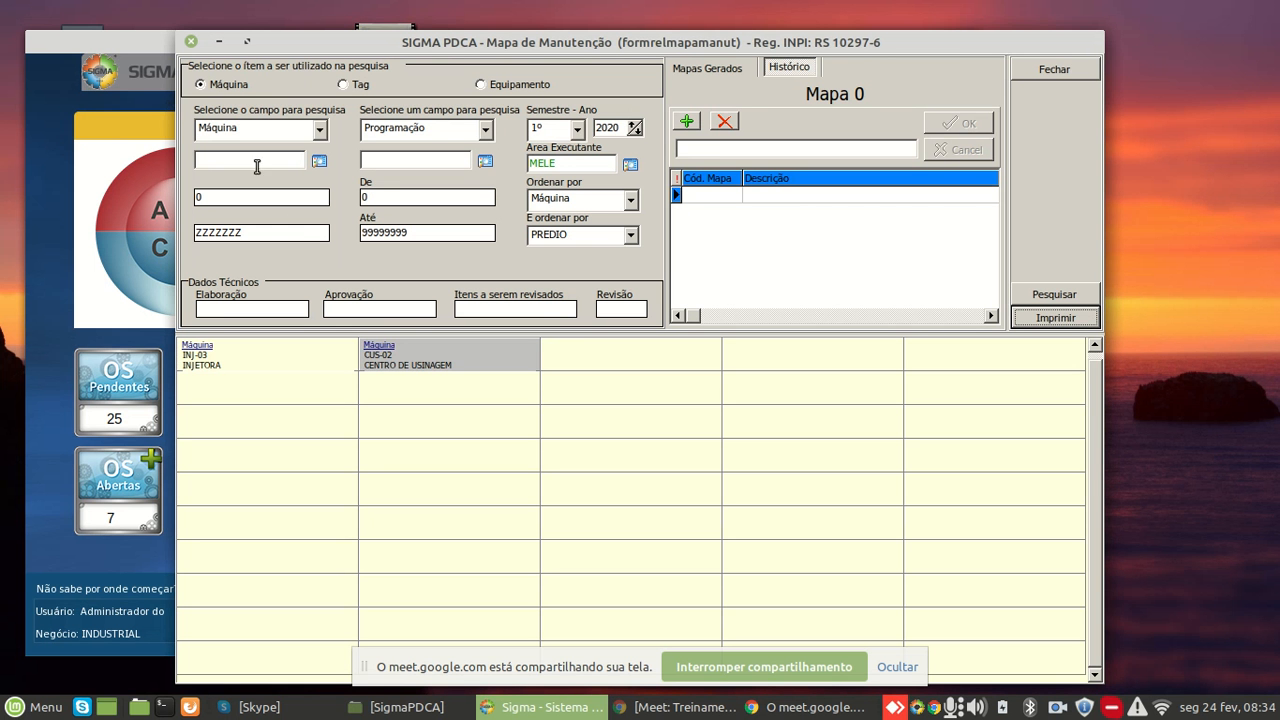
pyautogui.click(1058, 72)
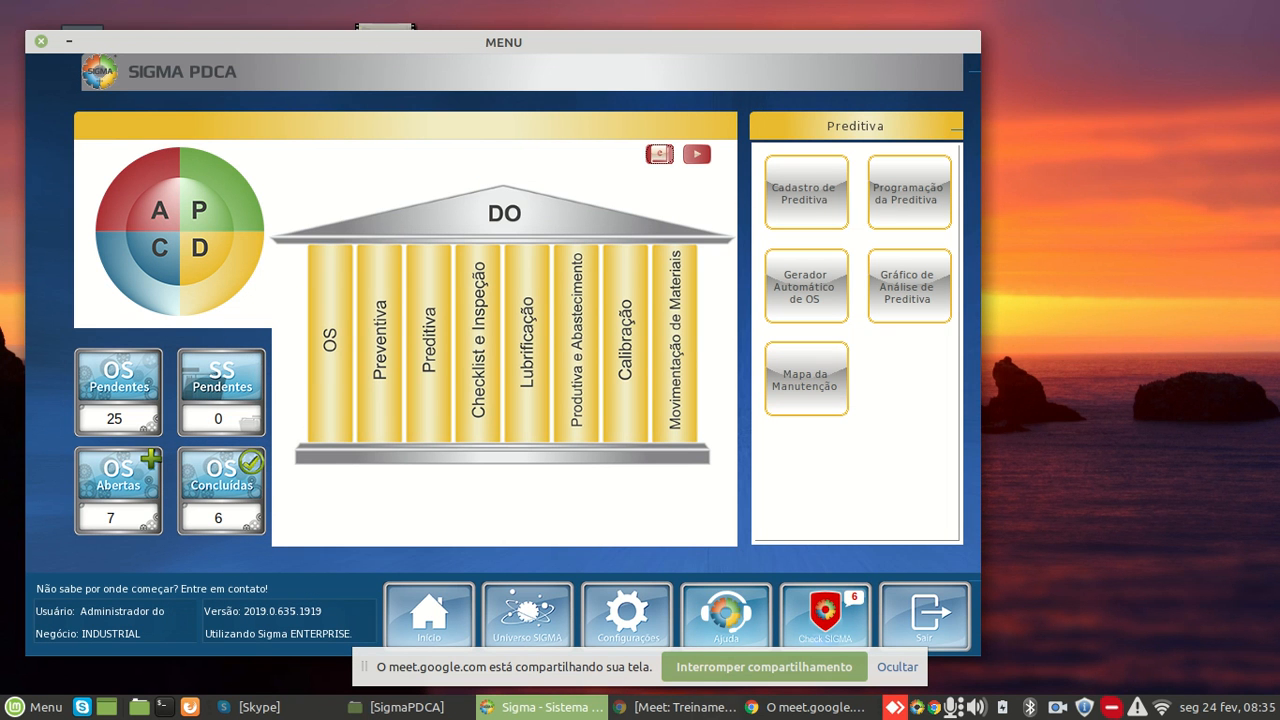
# Switch to the Google Meet call and read the participants' messages in the chat
pyautogui.click(680, 707)
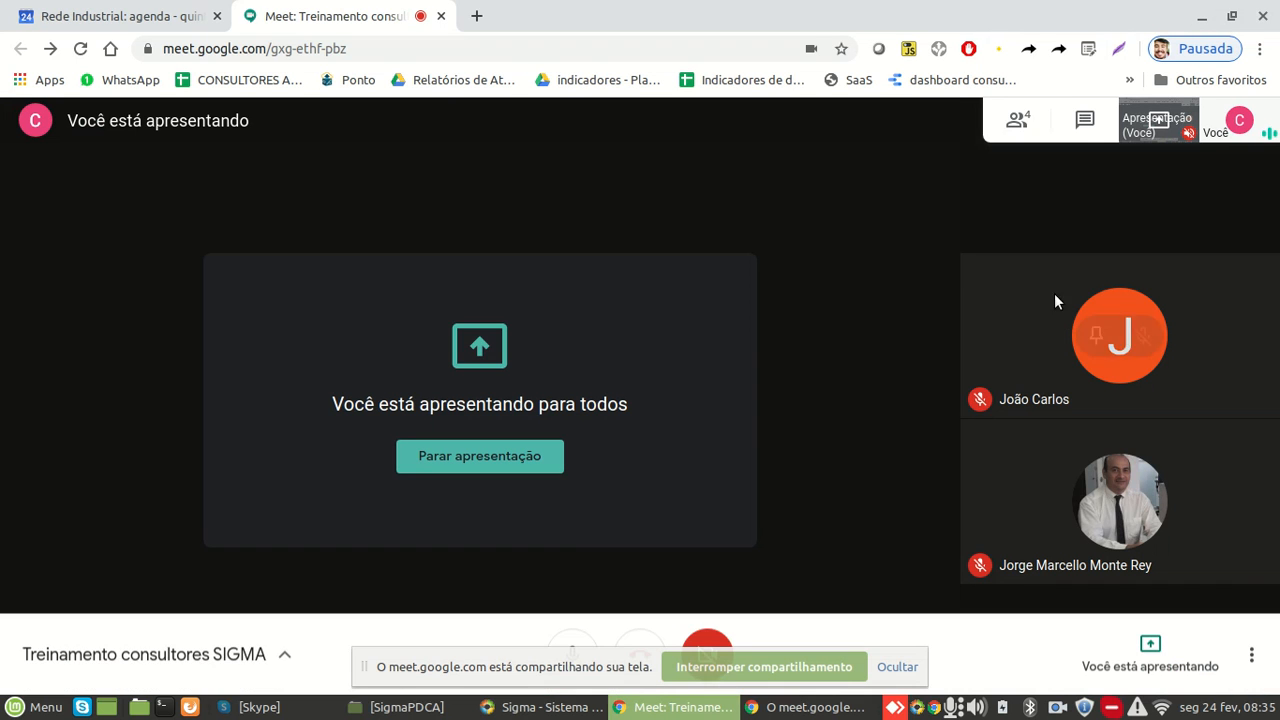
pyautogui.click(1084, 122)
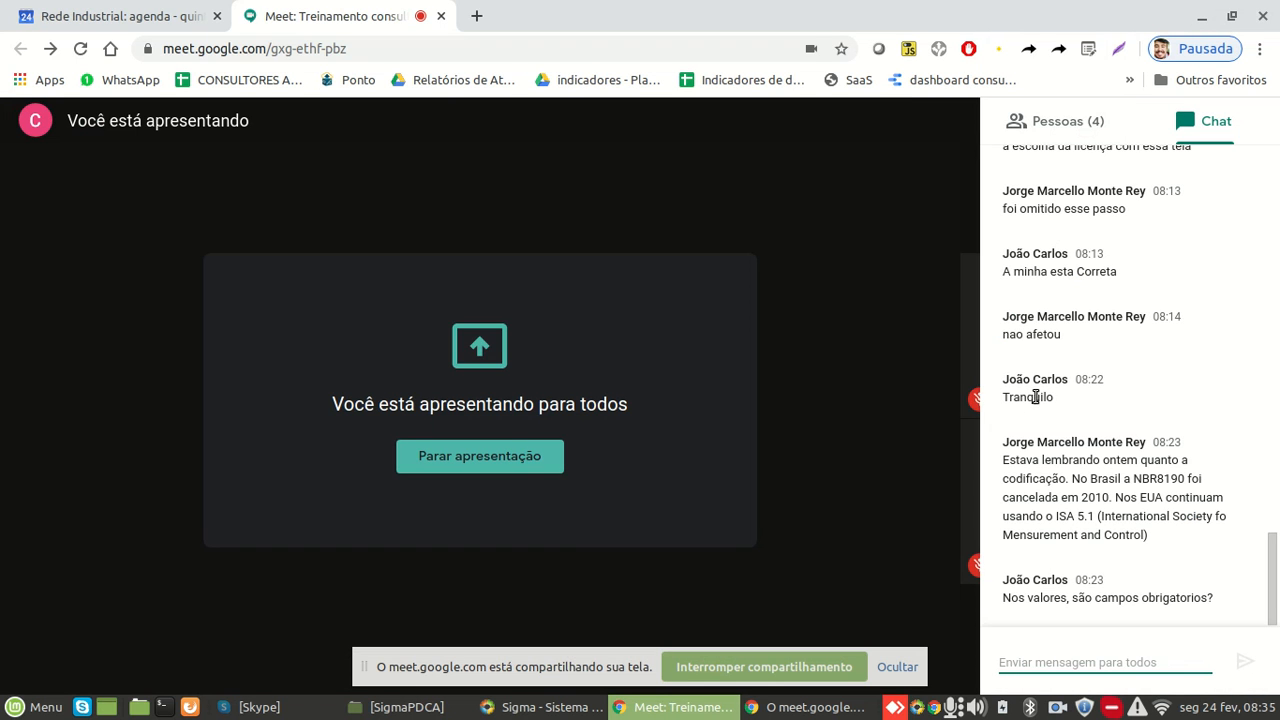
pyautogui.click(1080, 137)
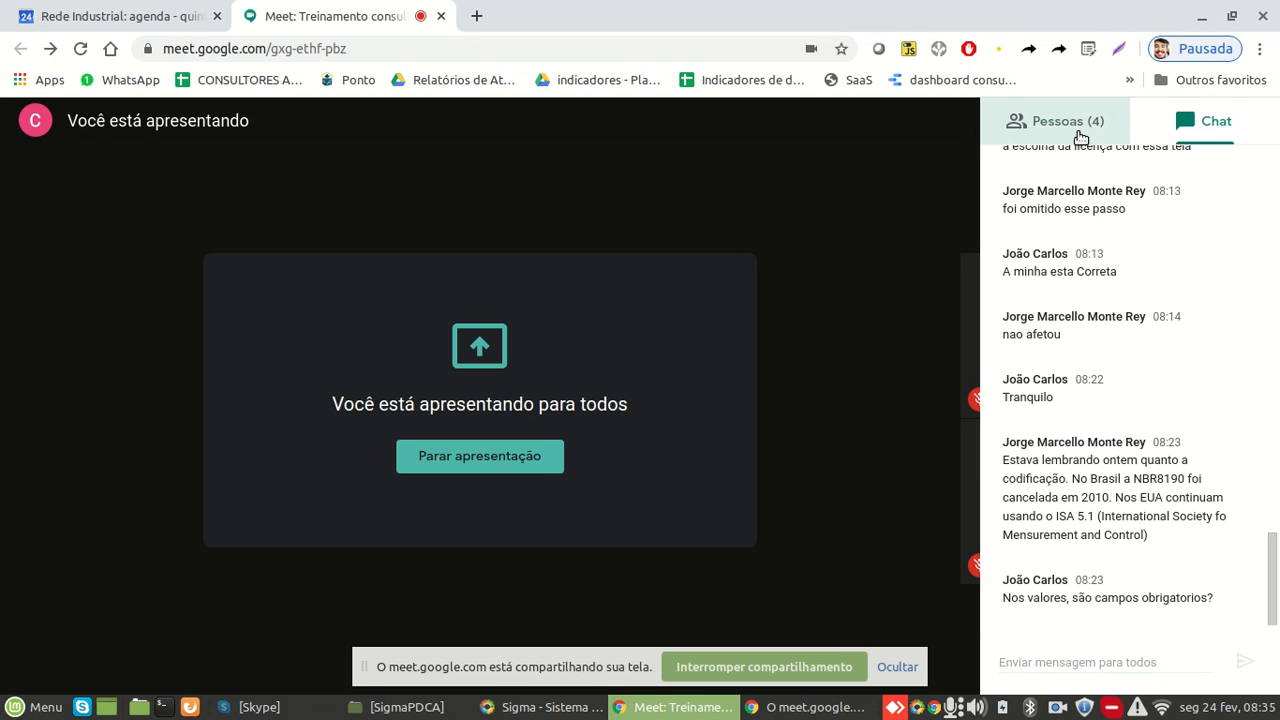
pyautogui.click(1210, 121)
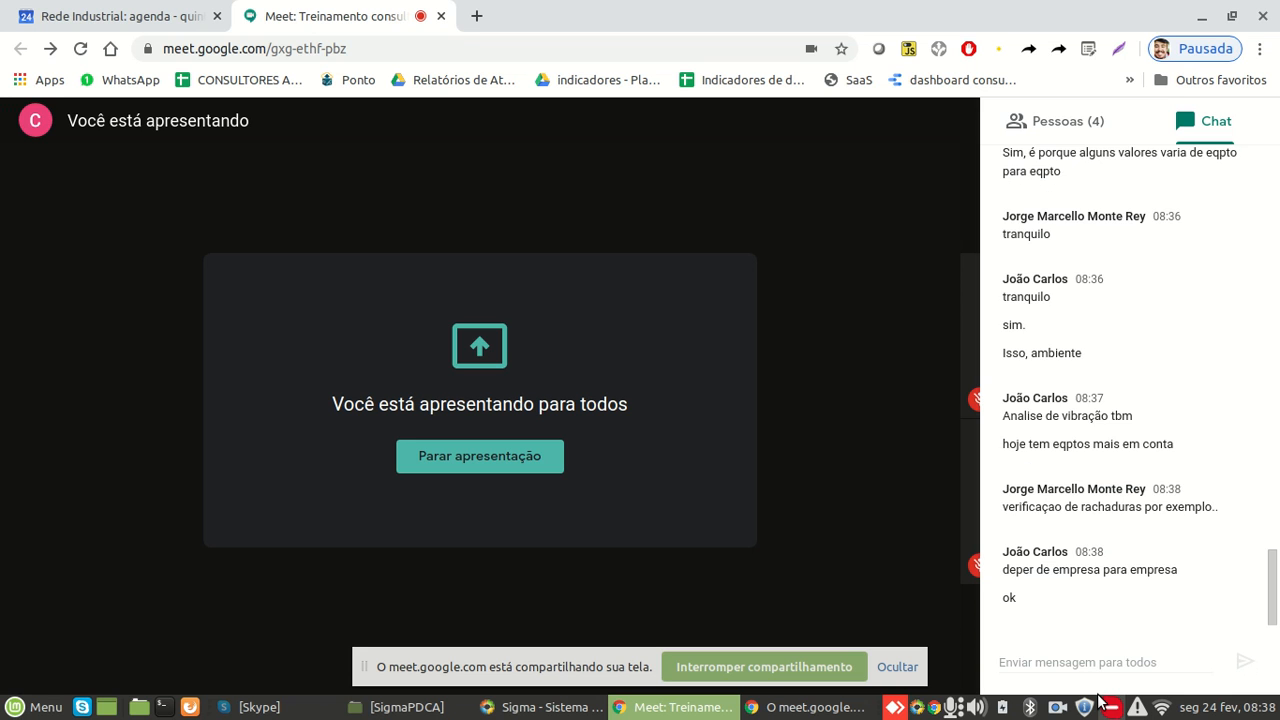
# Return to SIGMA PDCA and open the legend registration of the Checklist e Inspeção module
pyautogui.click(528, 707)
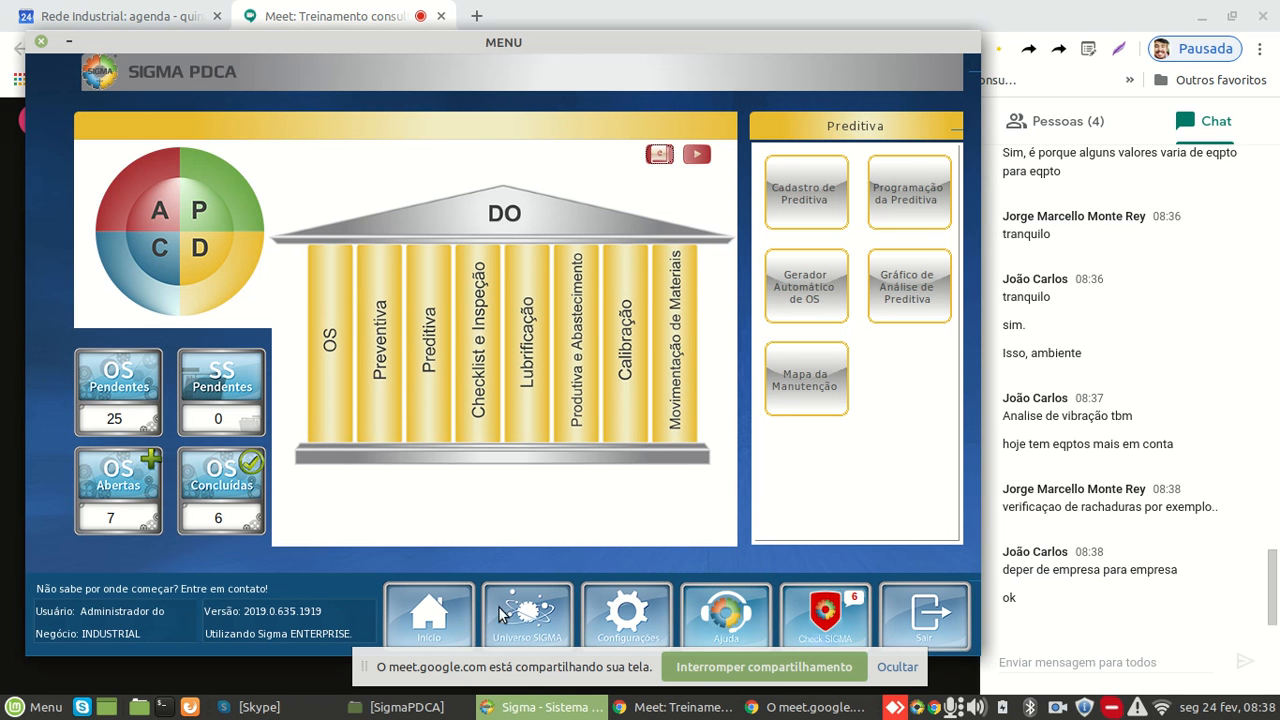
pyautogui.click(479, 425)
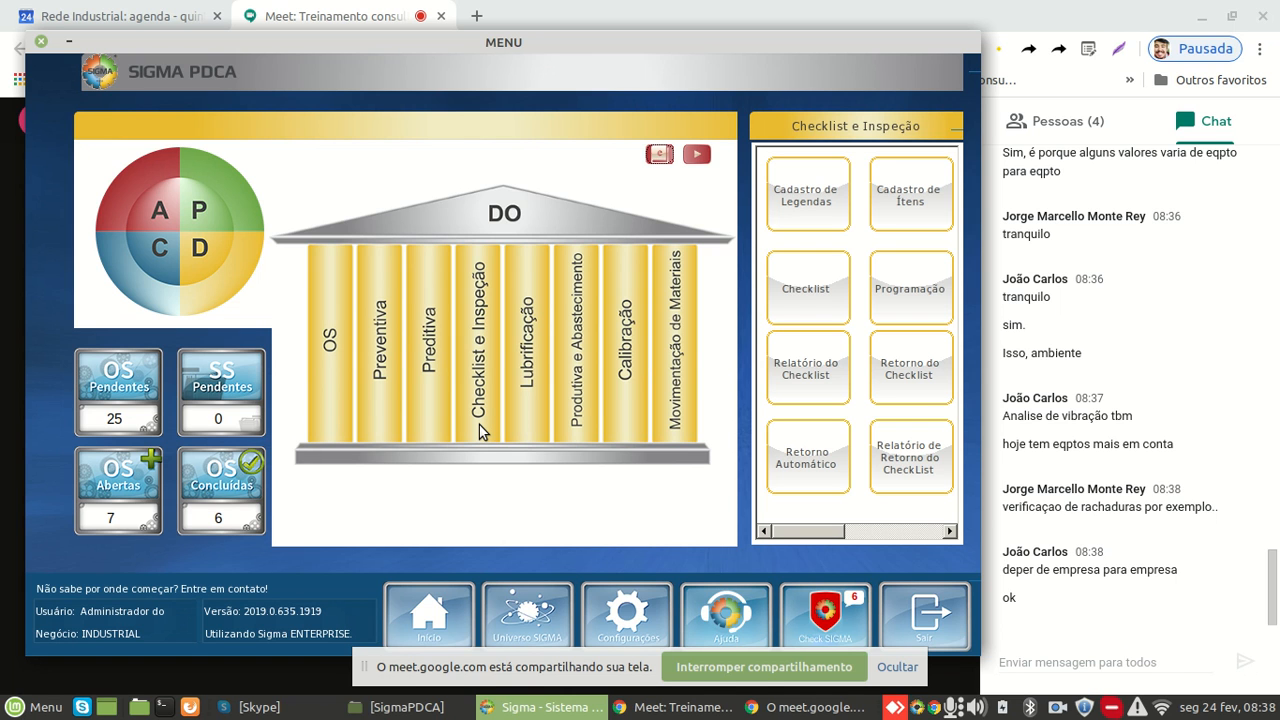
pyautogui.click(812, 201)
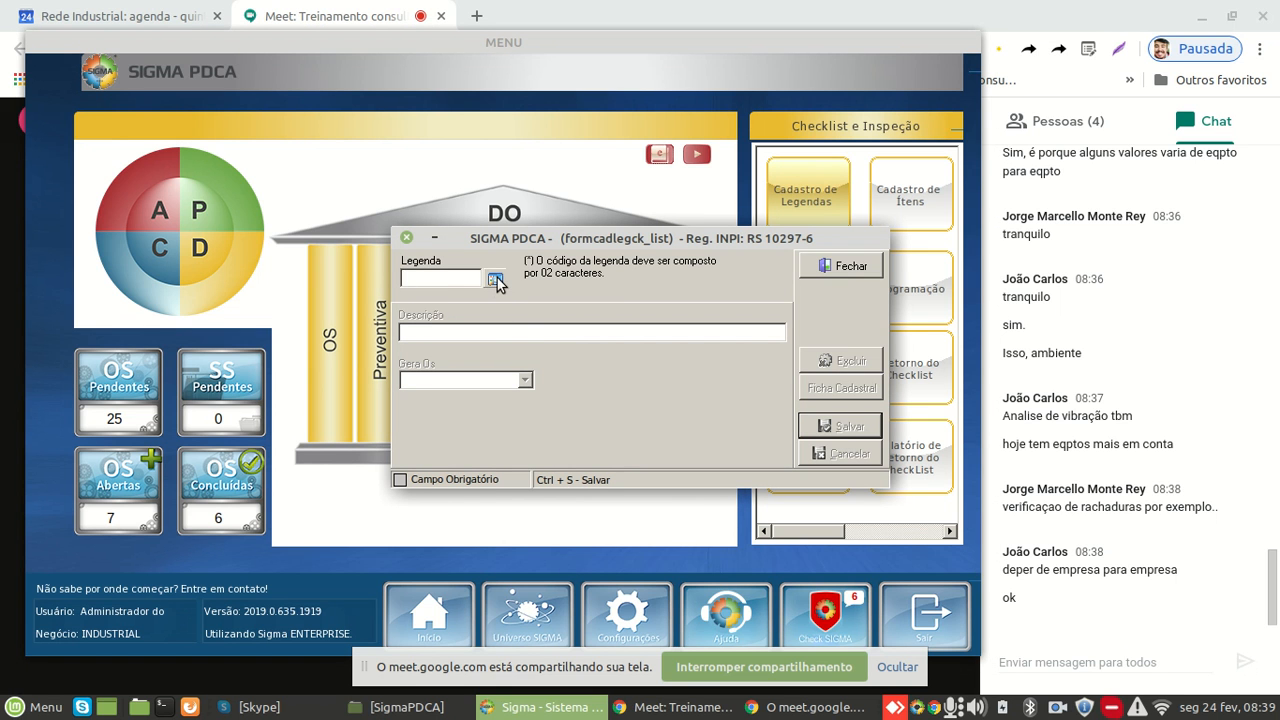
# Load the existing legend CO (CONFORME) from the legend lookup and save the record
pyautogui.click(493, 282)
pyautogui.doubleClick(596, 295)
pyautogui.press('Return')
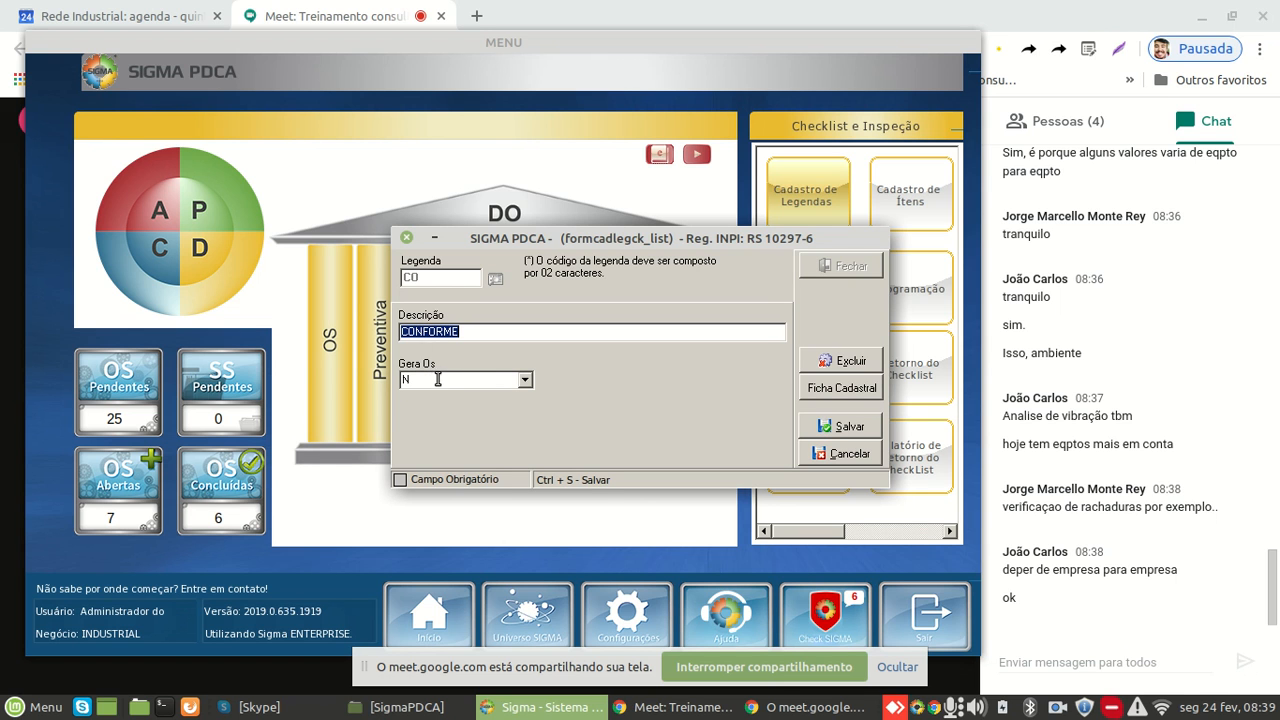
pyautogui.click(830, 426)
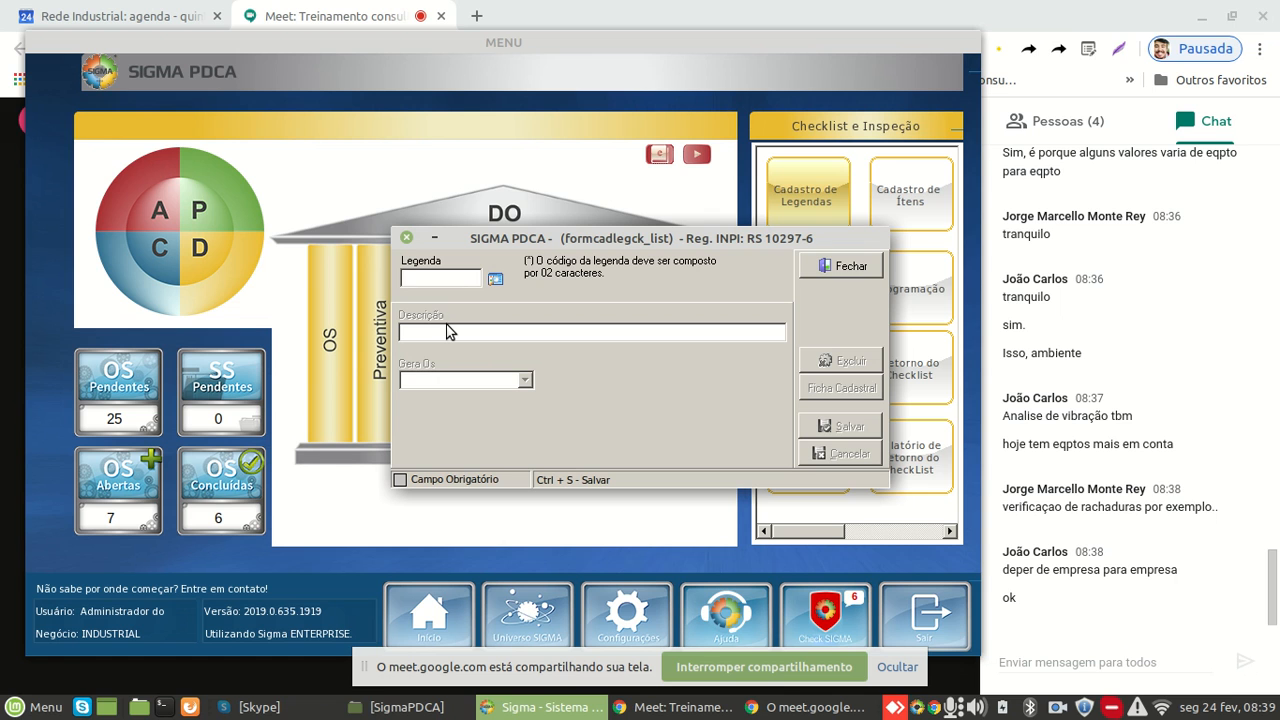
# Load the legend NO (NÃO CONFORME), save the record and close the legend form
pyautogui.write('NO')
pyautogui.press('Tab')
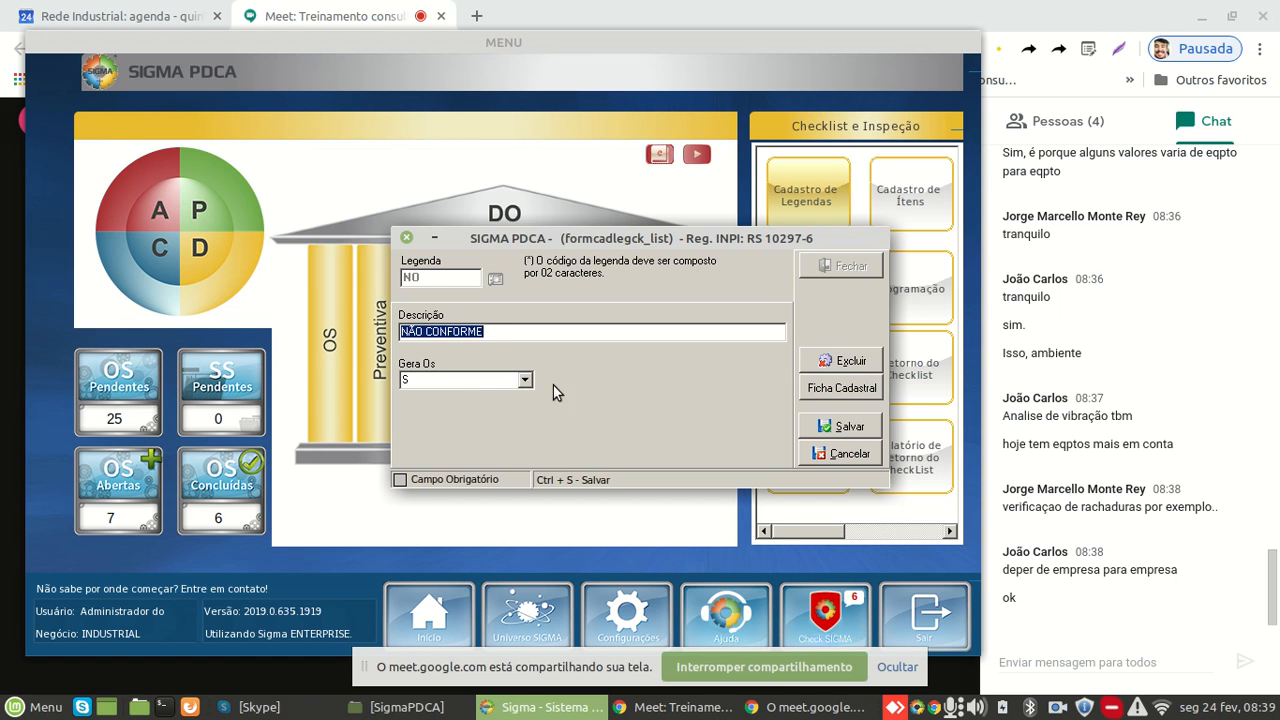
pyautogui.click(836, 436)
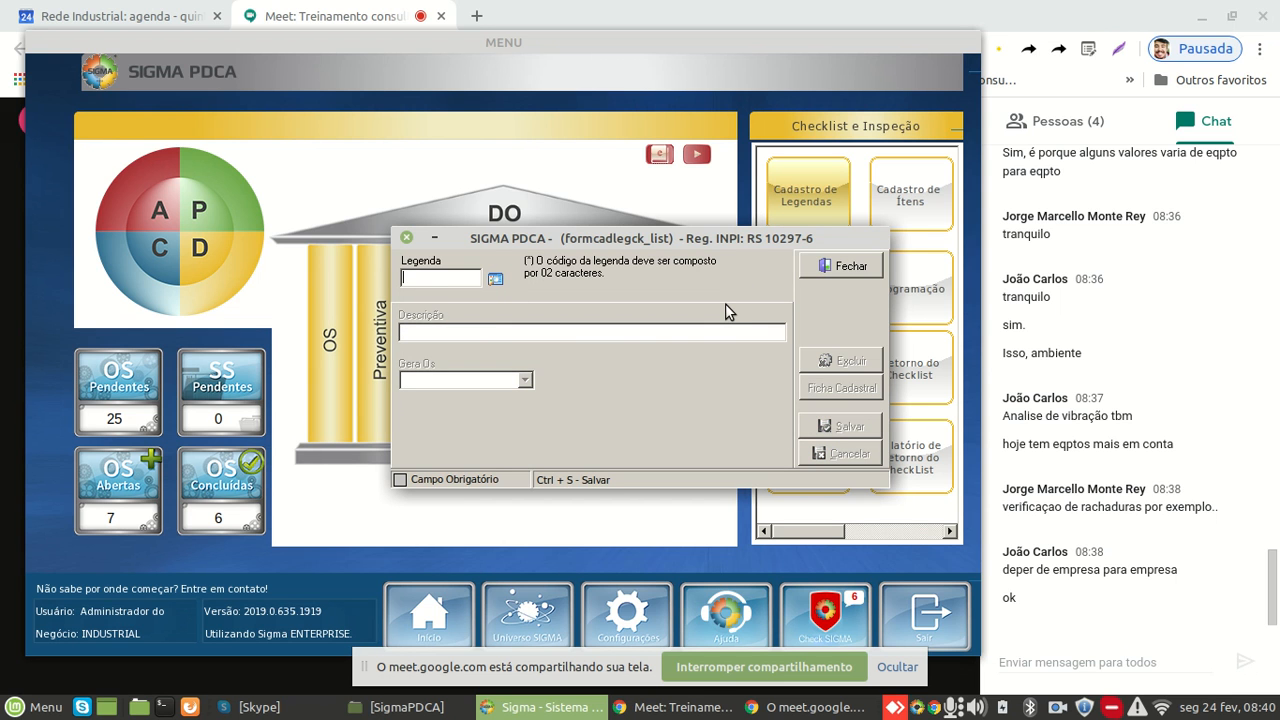
pyautogui.click(826, 268)
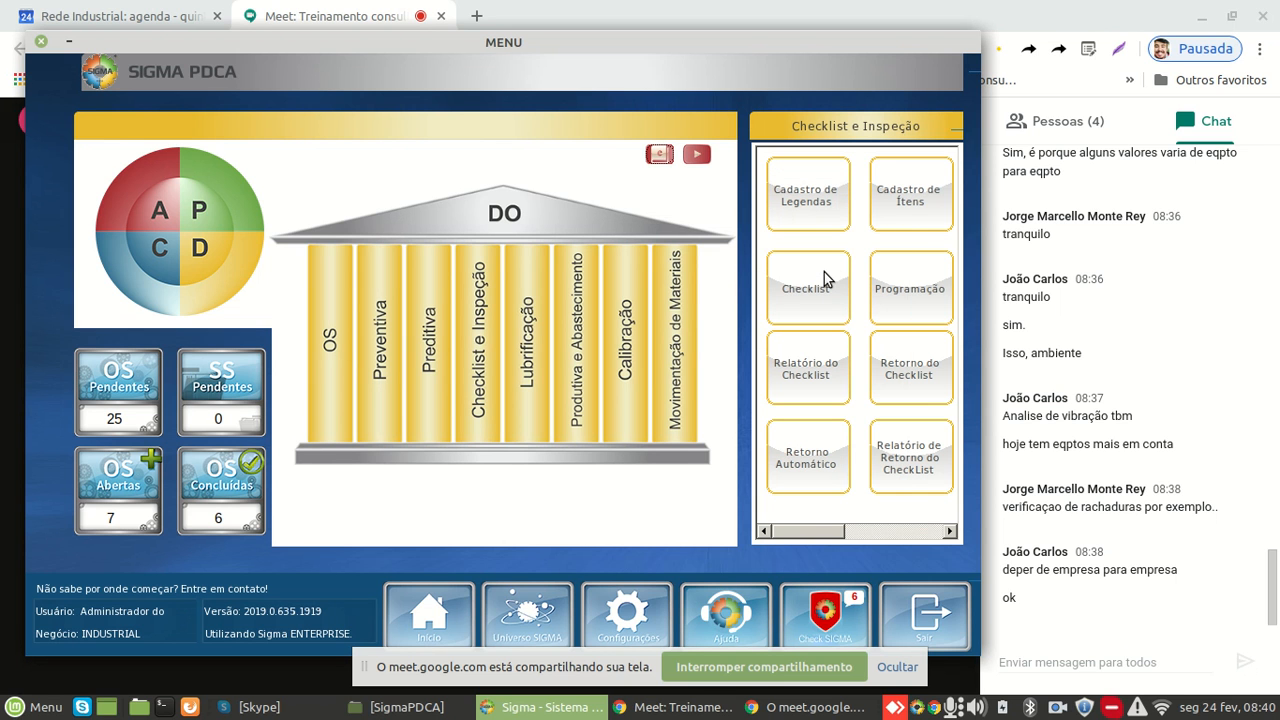
# Open the checklist item registration and load item 0001 (VERIFICAR BOTOES DO PAINEL DE ACIONAMENTO) from the item lookup
pyautogui.click(908, 213)
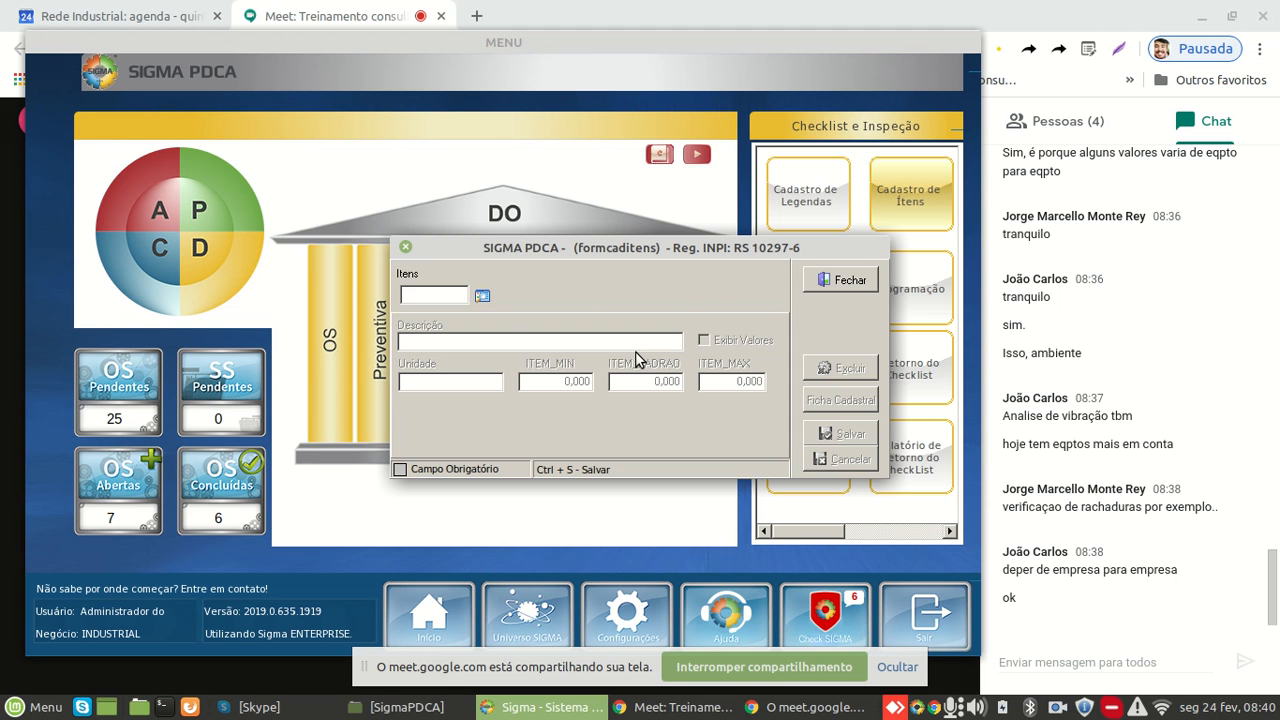
pyautogui.click(482, 297)
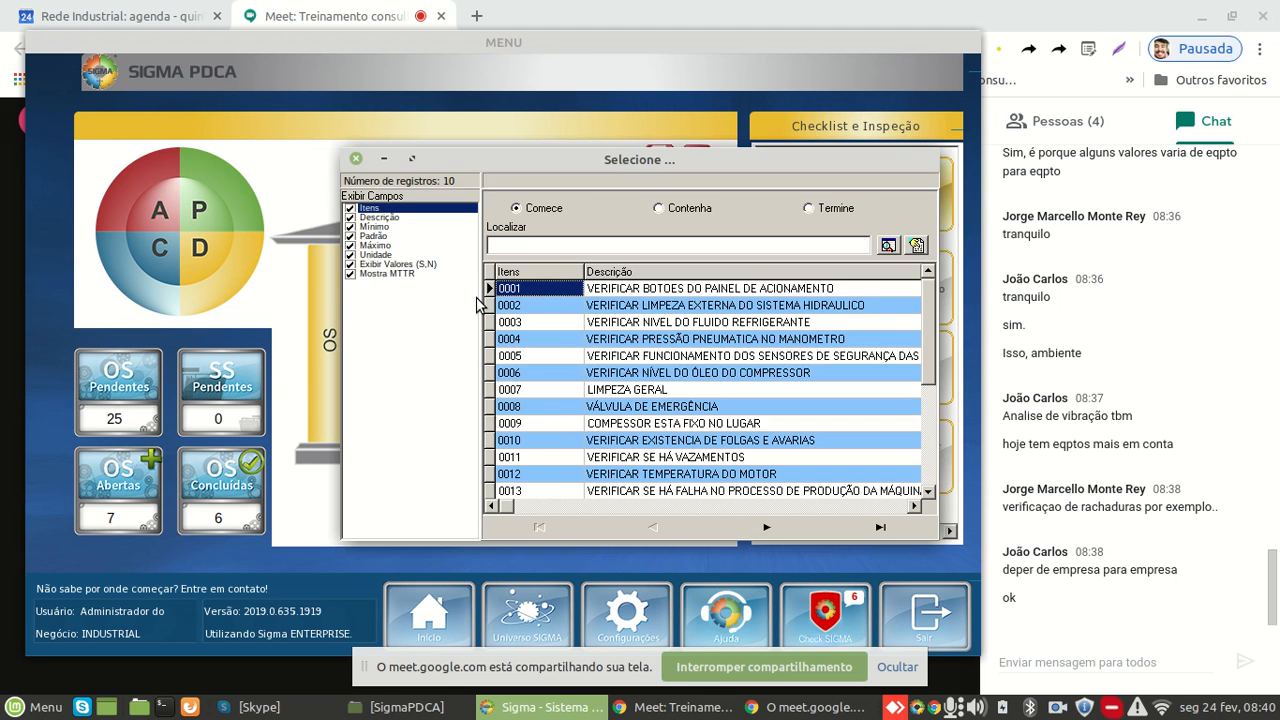
pyautogui.doubleClick(525, 292)
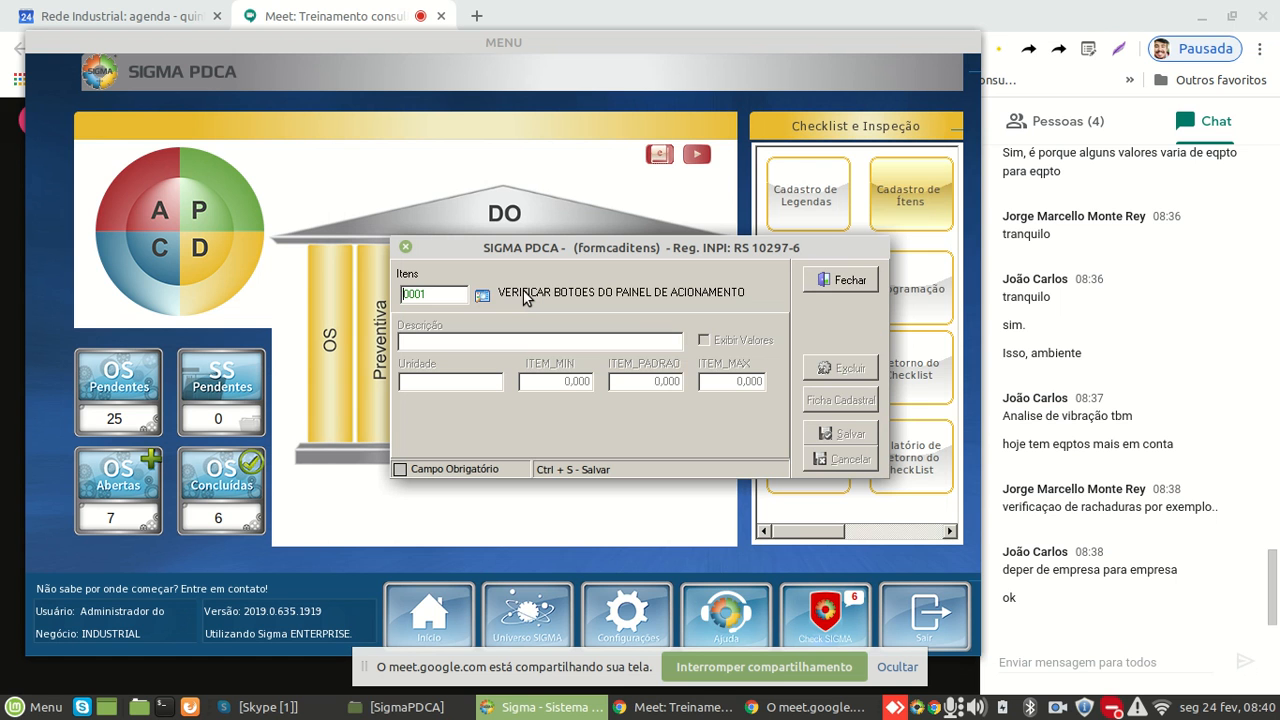
pyautogui.press('Return')
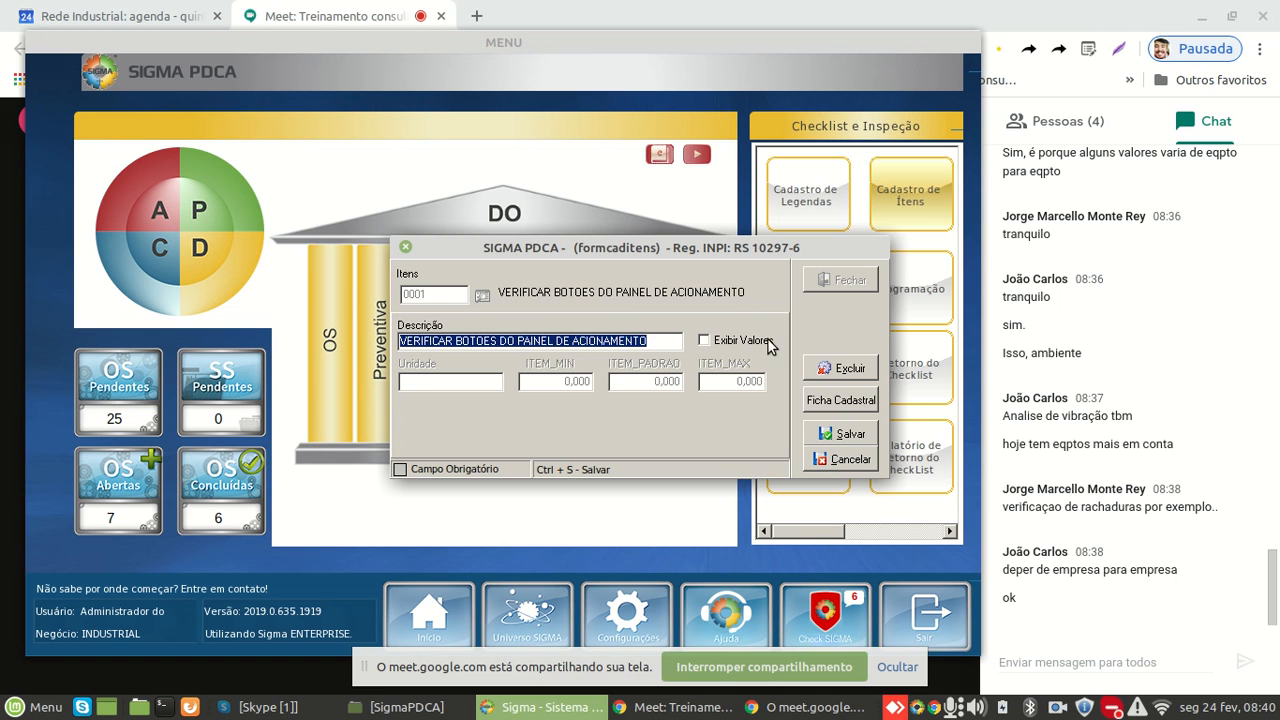
# Switch Exibir Valores on and back off to demonstrate item 0001's unit and limit fields, and save the record
pyautogui.click(703, 341)
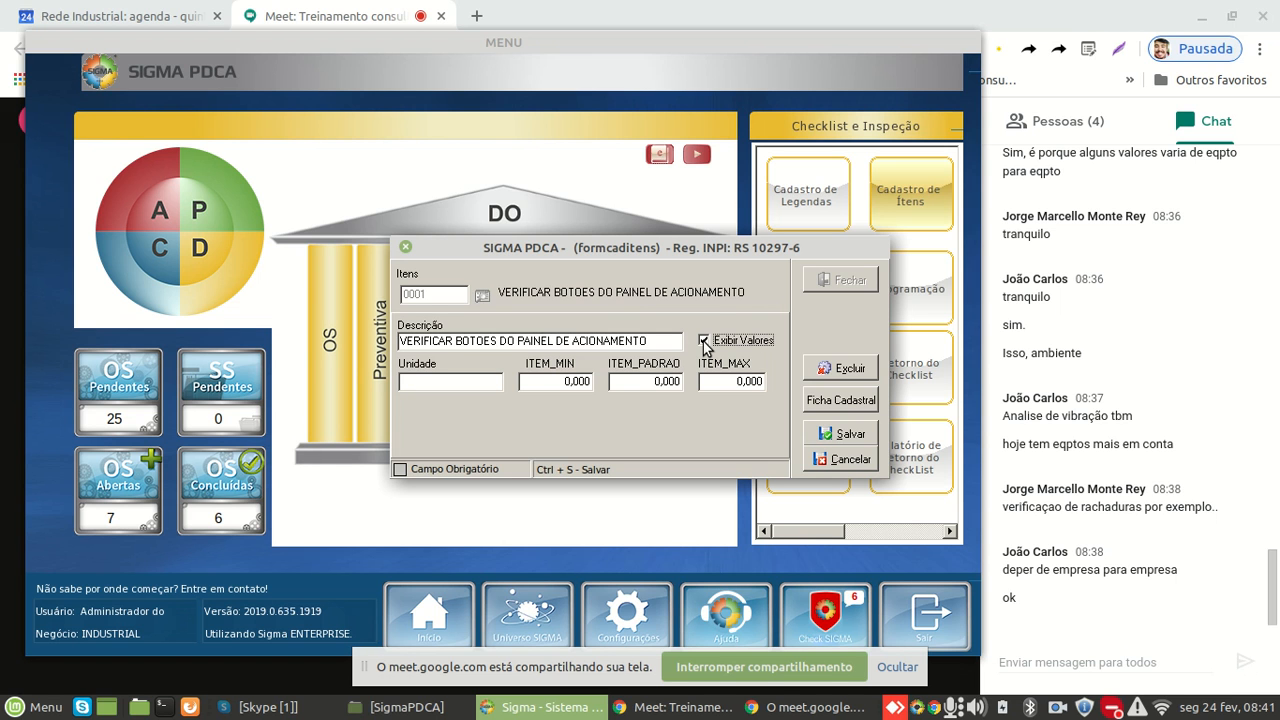
pyautogui.click(703, 341)
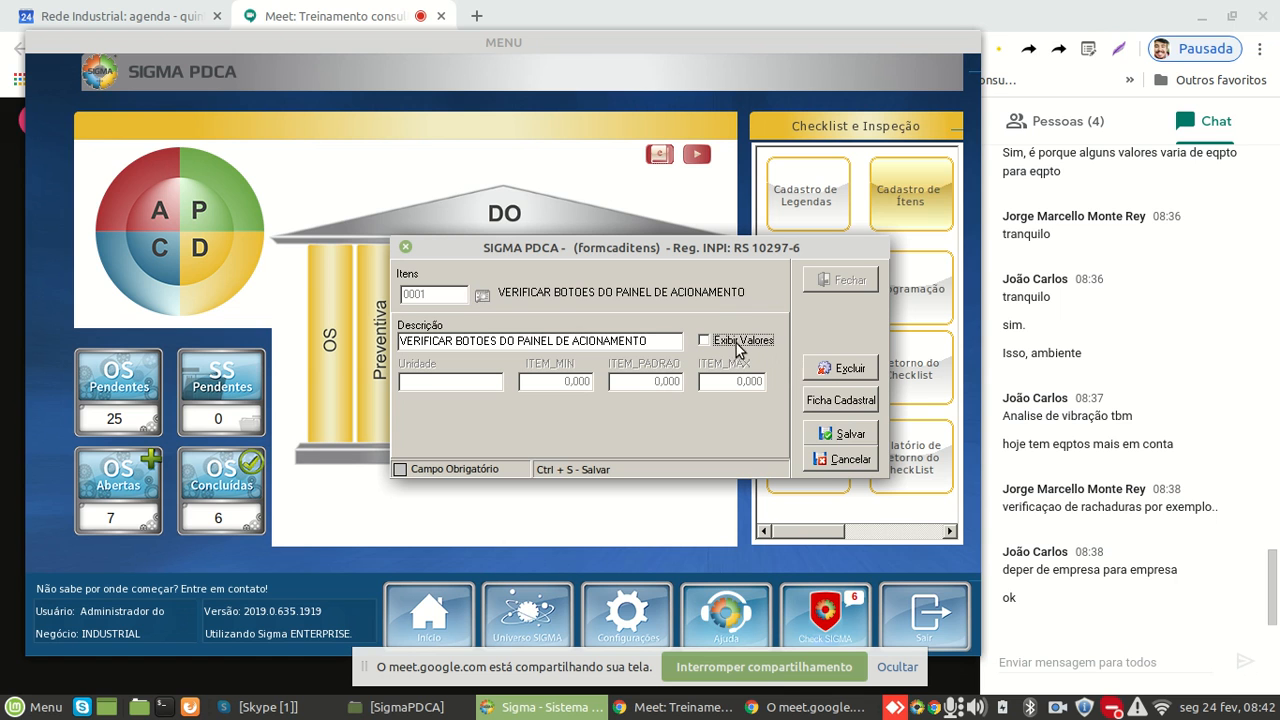
pyautogui.click(837, 432)
pyautogui.click(607, 382)
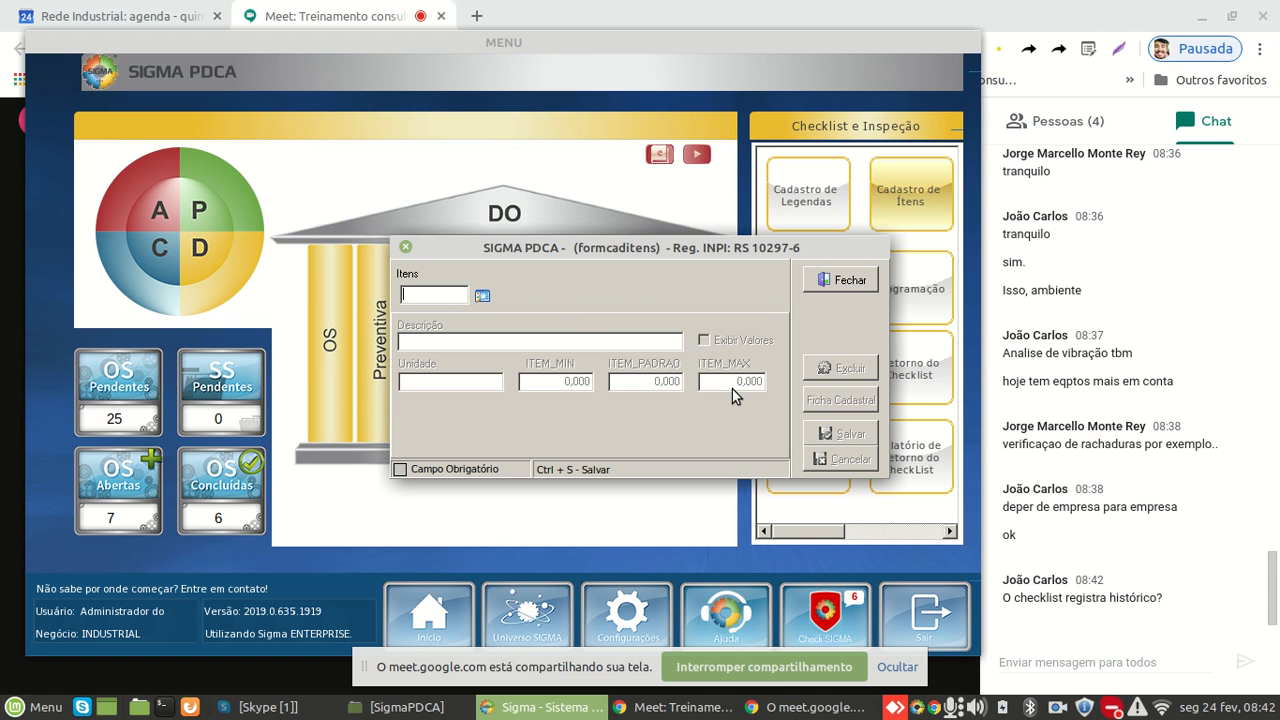
# Examine the codes and descriptions of all registered checklist items in the item lookup, and close the item registration form
pyautogui.click(482, 296)
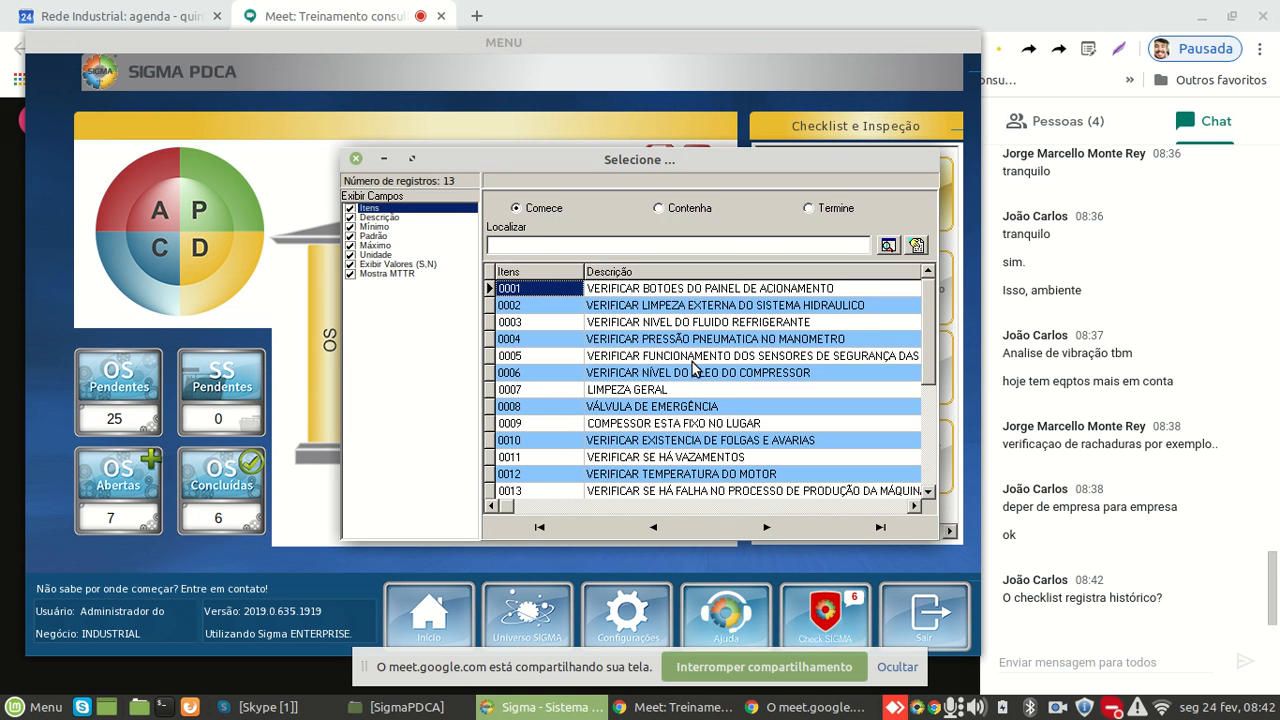
pyautogui.press('Right')
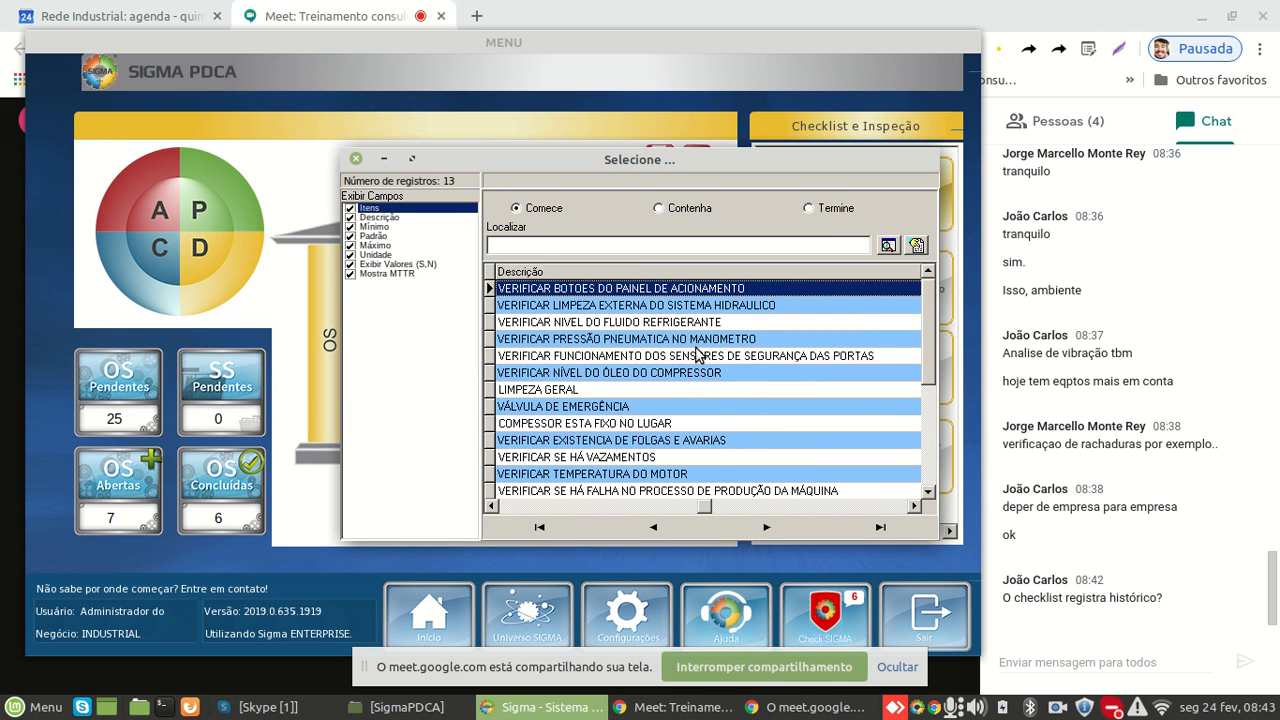
pyautogui.press('Left')
pyautogui.press('Right')
pyautogui.press('Down')
pyautogui.press('Down')
pyautogui.press('Down')
pyautogui.press('Down')
pyautogui.press('Down')
pyautogui.press('Down')
pyautogui.press('Down')
pyautogui.press('Down')
pyautogui.press('Down')
pyautogui.press('Down')
pyautogui.press('Down')
pyautogui.press('Down')
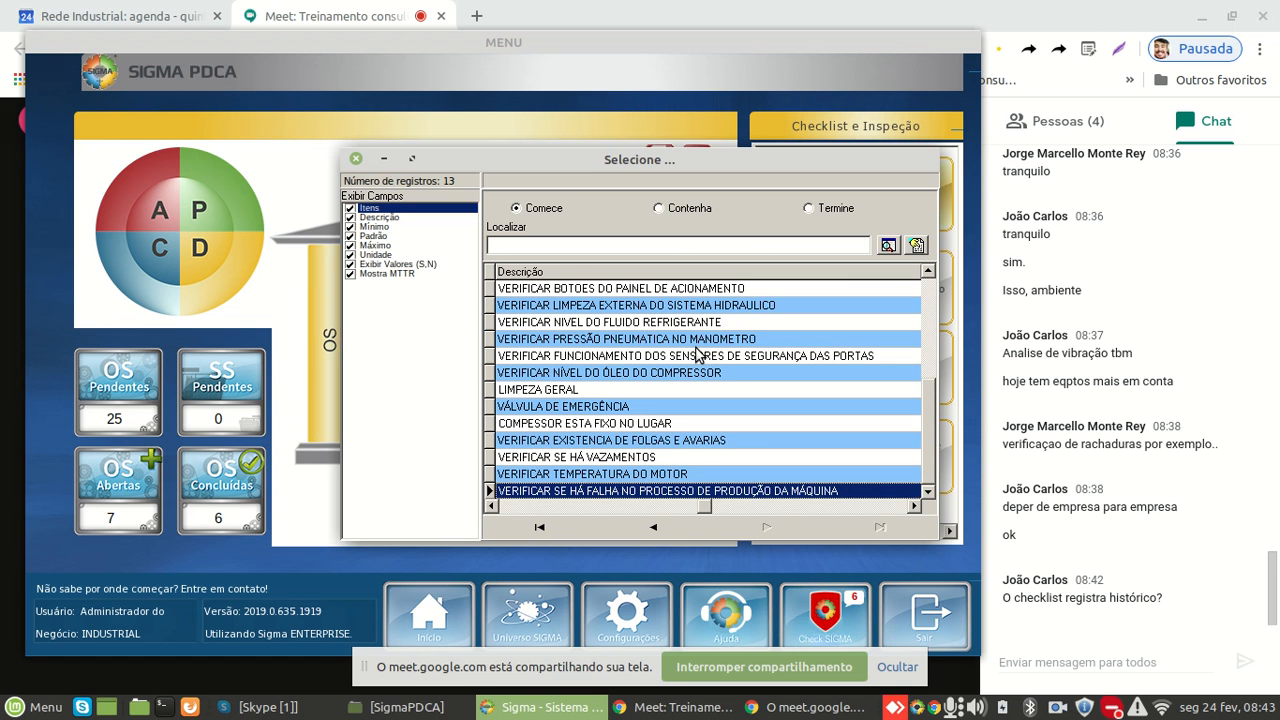
pyautogui.press('Up')
pyautogui.press('Up')
pyautogui.press('Up')
pyautogui.press('Up')
pyautogui.press('Up')
pyautogui.press('Up')
pyautogui.press('Up')
pyautogui.press('Up')
pyautogui.press('Up')
pyautogui.press('Up')
pyautogui.press('Up')
pyautogui.press('Up')
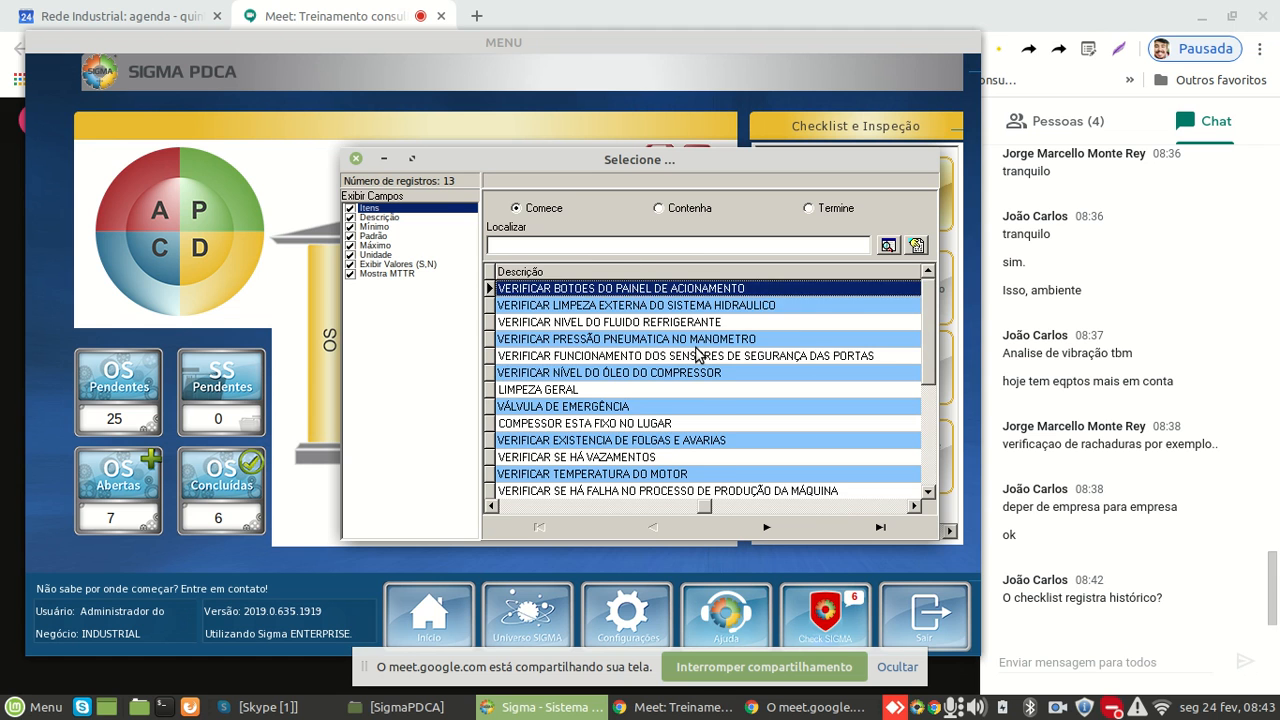
pyautogui.press('Left')
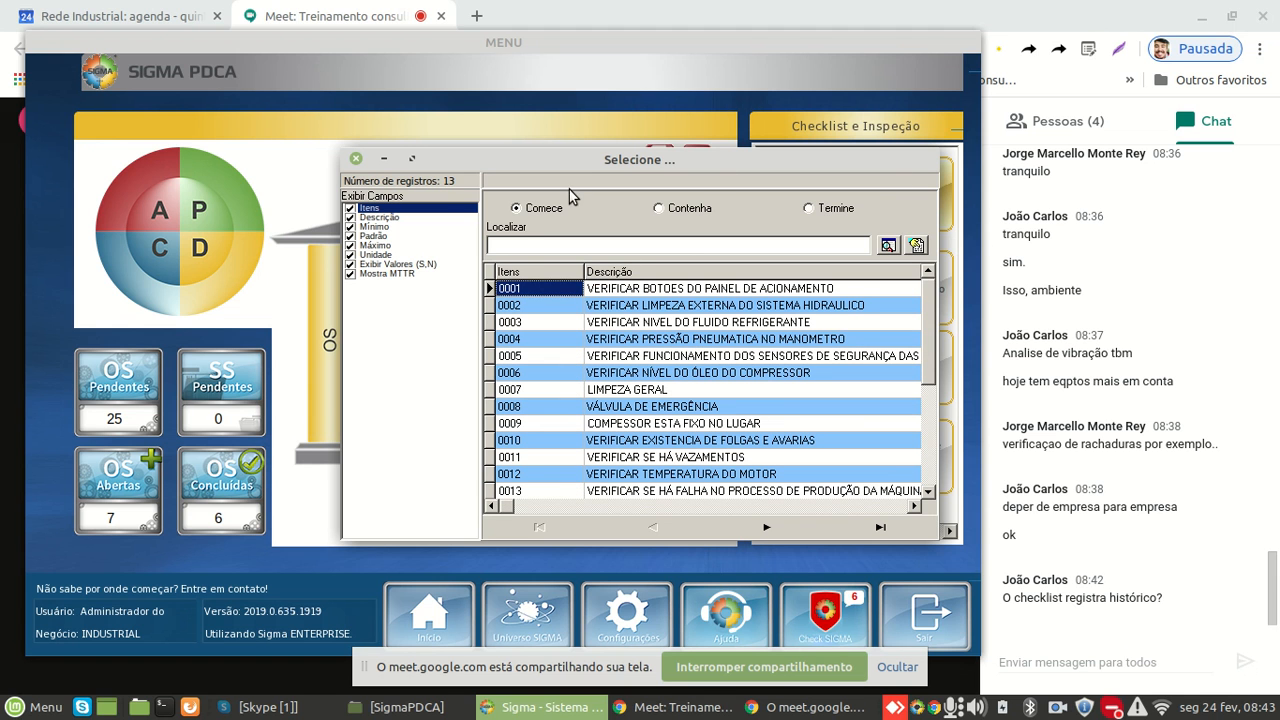
pyautogui.click(356, 159)
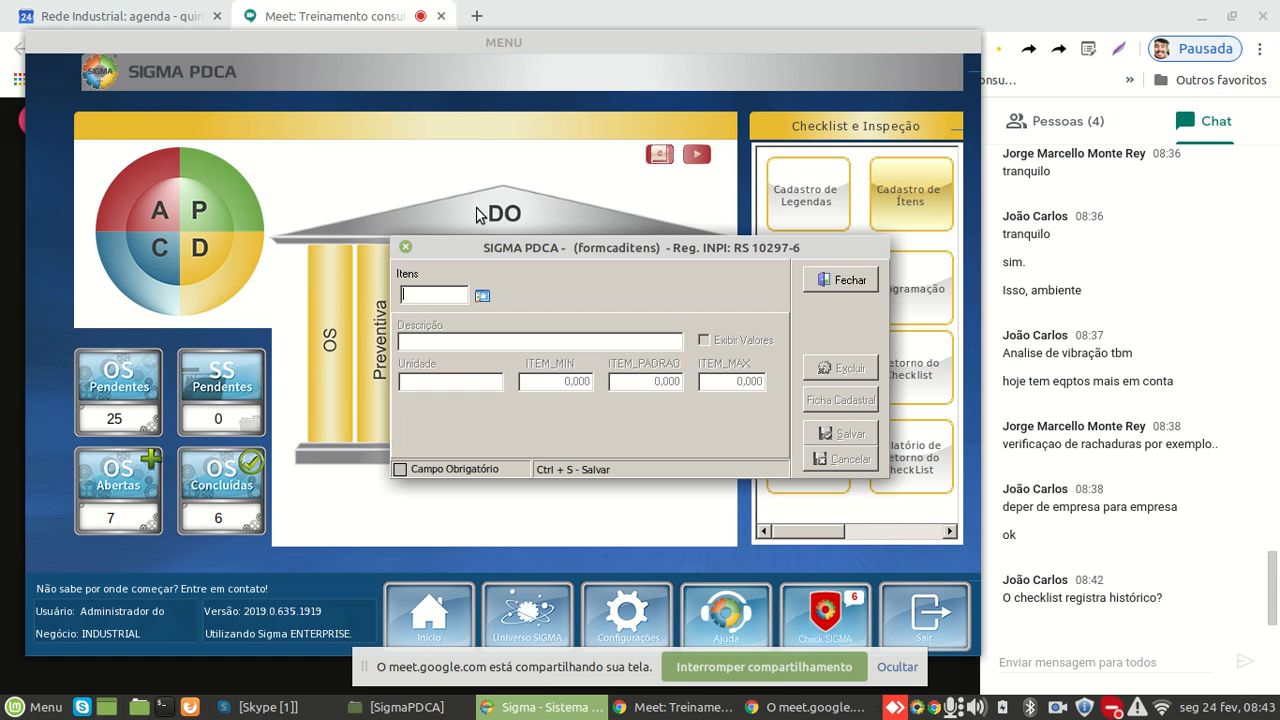
pyautogui.click(839, 289)
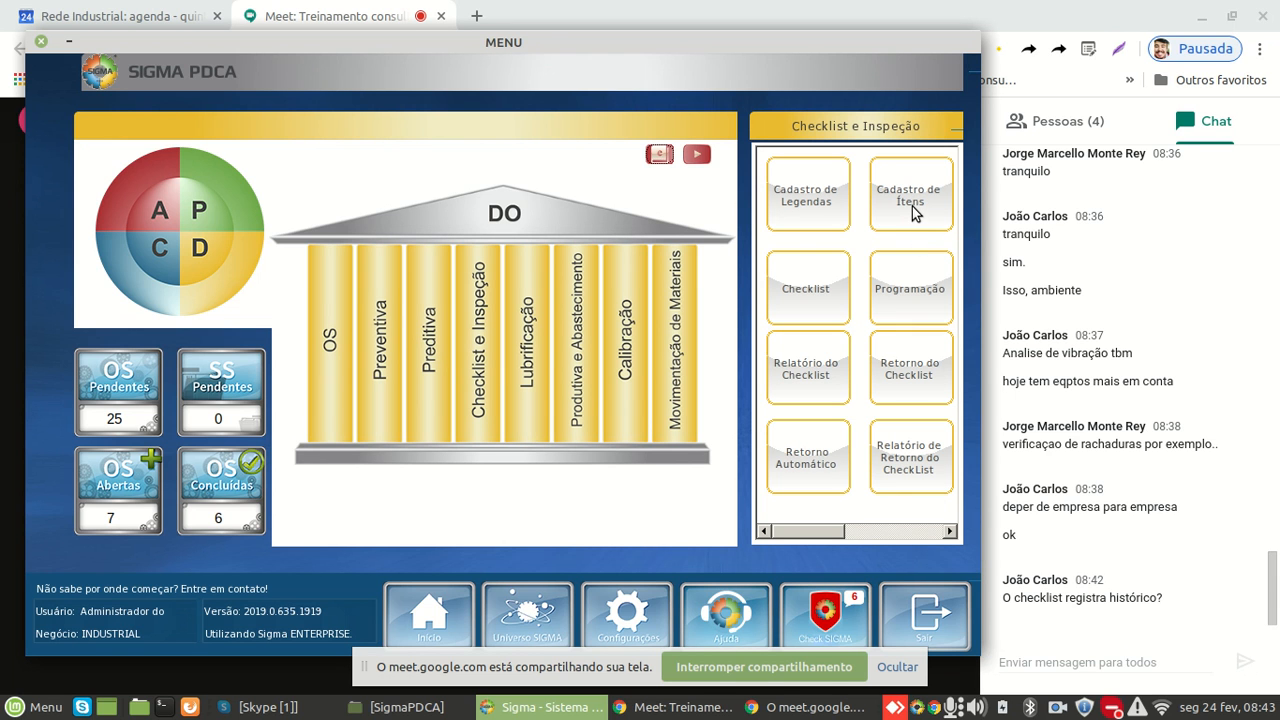
# Create a checklist with the code TESTE and the description CHECK LIST TESTE
pyautogui.click(832, 297)
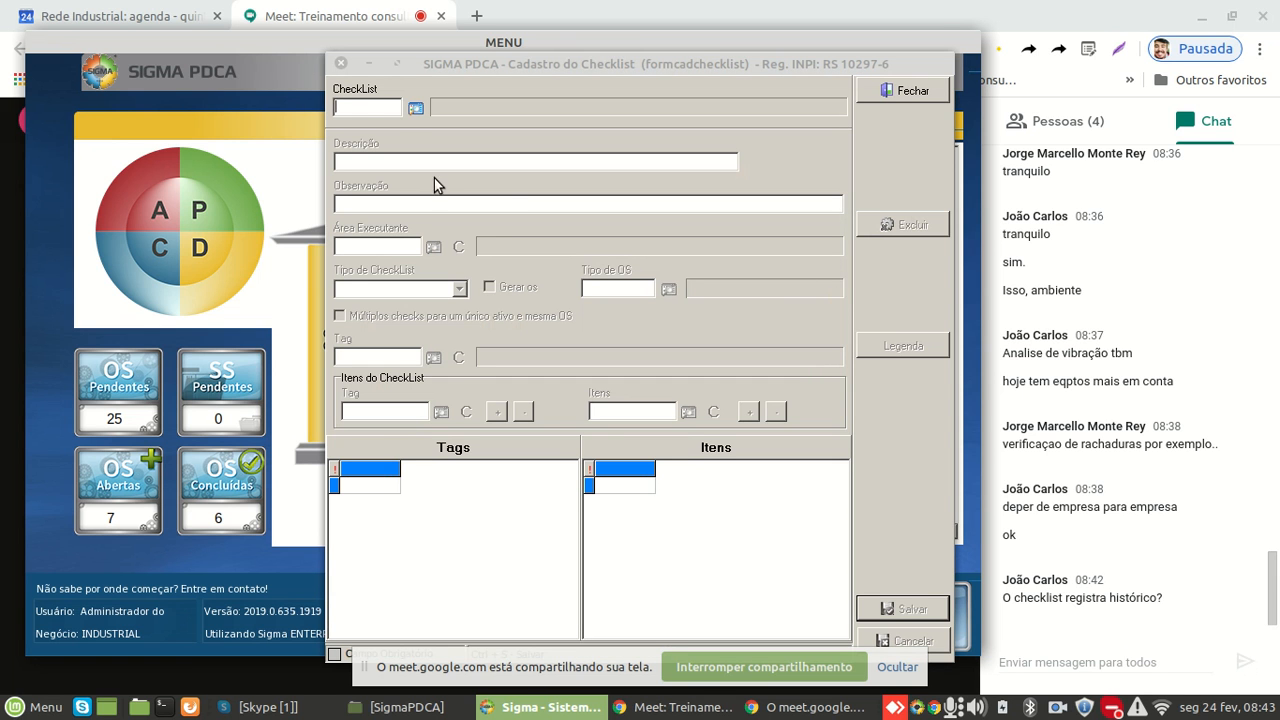
pyautogui.click(360, 110)
pyautogui.write('TESTE')
pyautogui.press('Return')
pyautogui.click(377, 160)
pyautogui.write('CHEC')
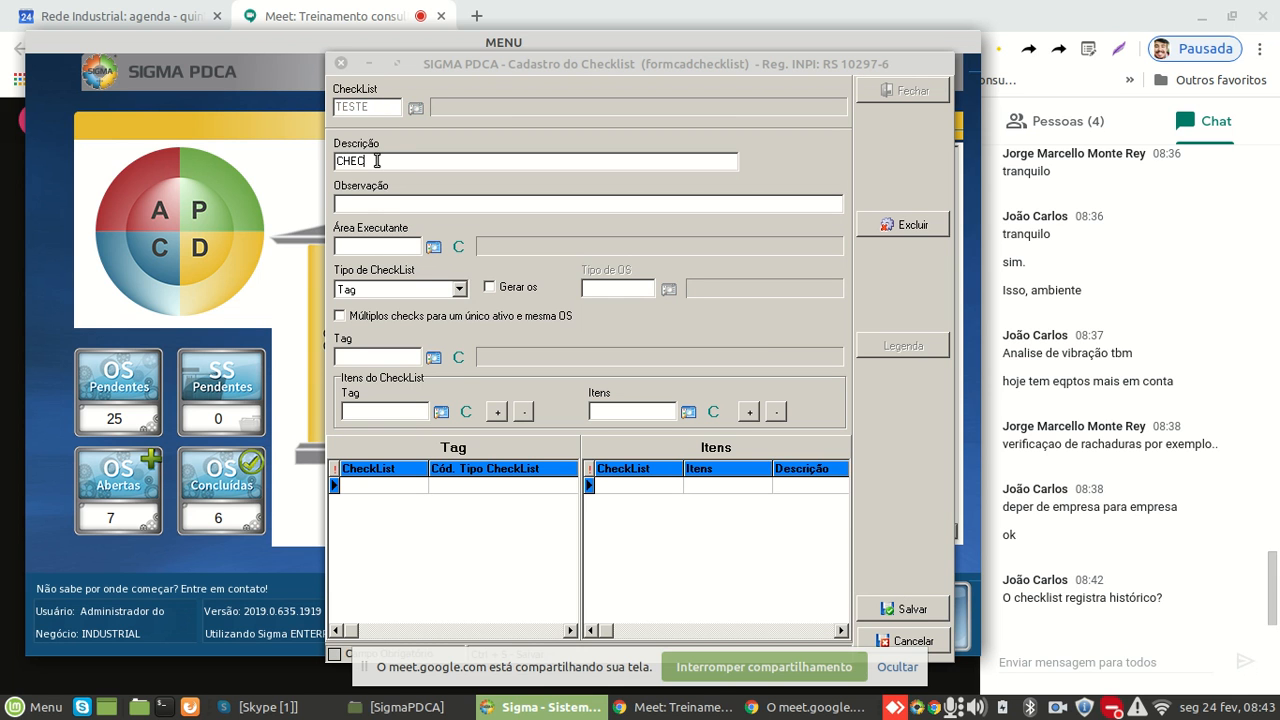
pyautogui.write('K LIST TESTE')
pyautogui.click(377, 198)
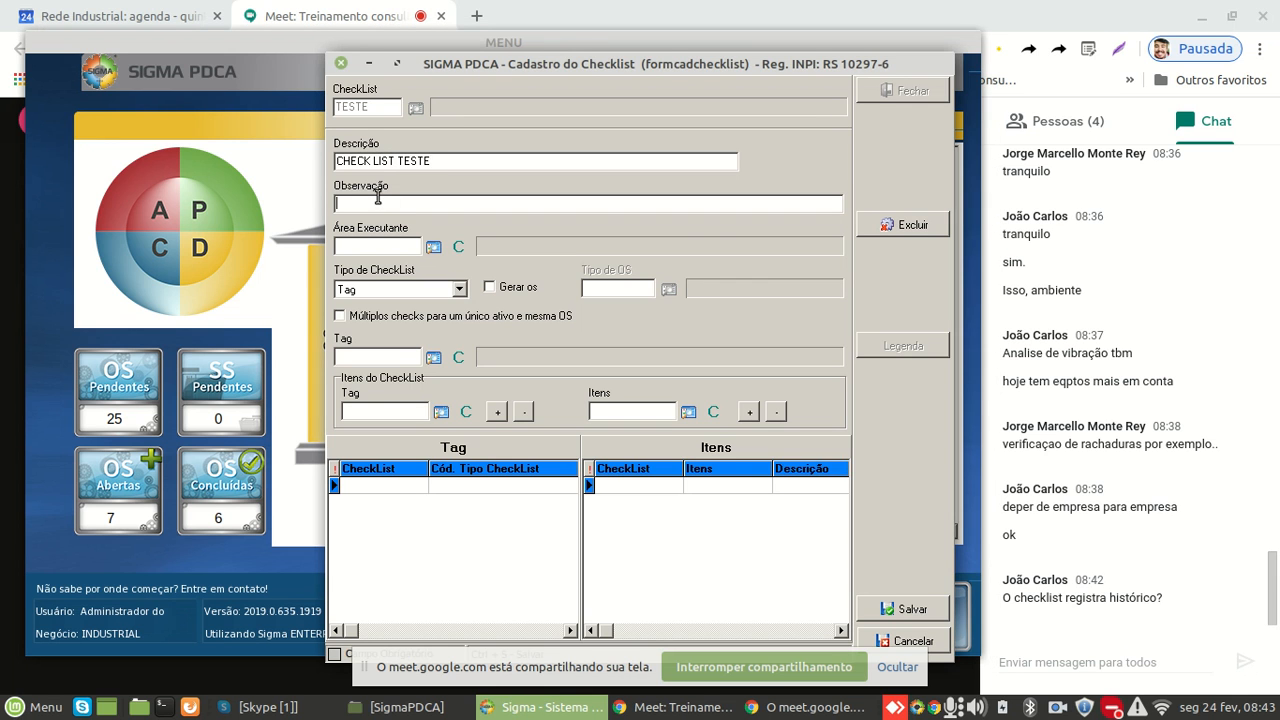
# Set the checklist's executing area to MMEC and its type to Máquina
pyautogui.click(374, 250)
pyautogui.write('MMEC')
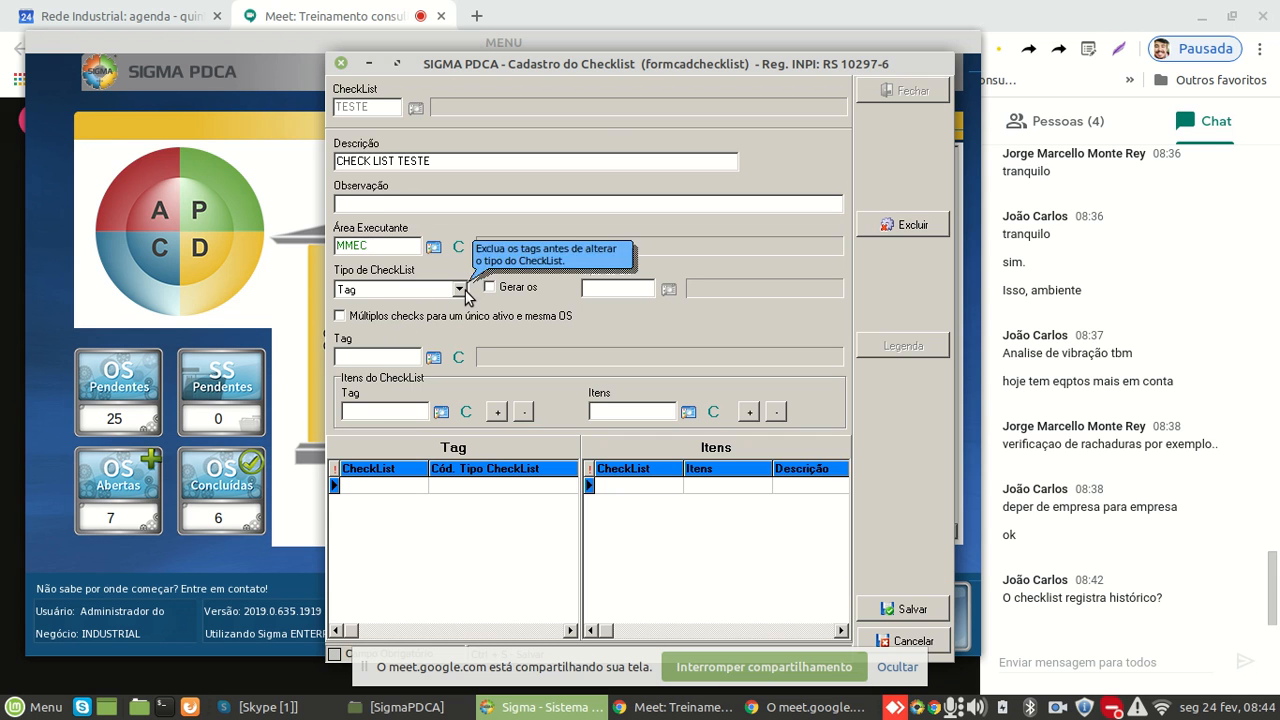
pyautogui.click(462, 291)
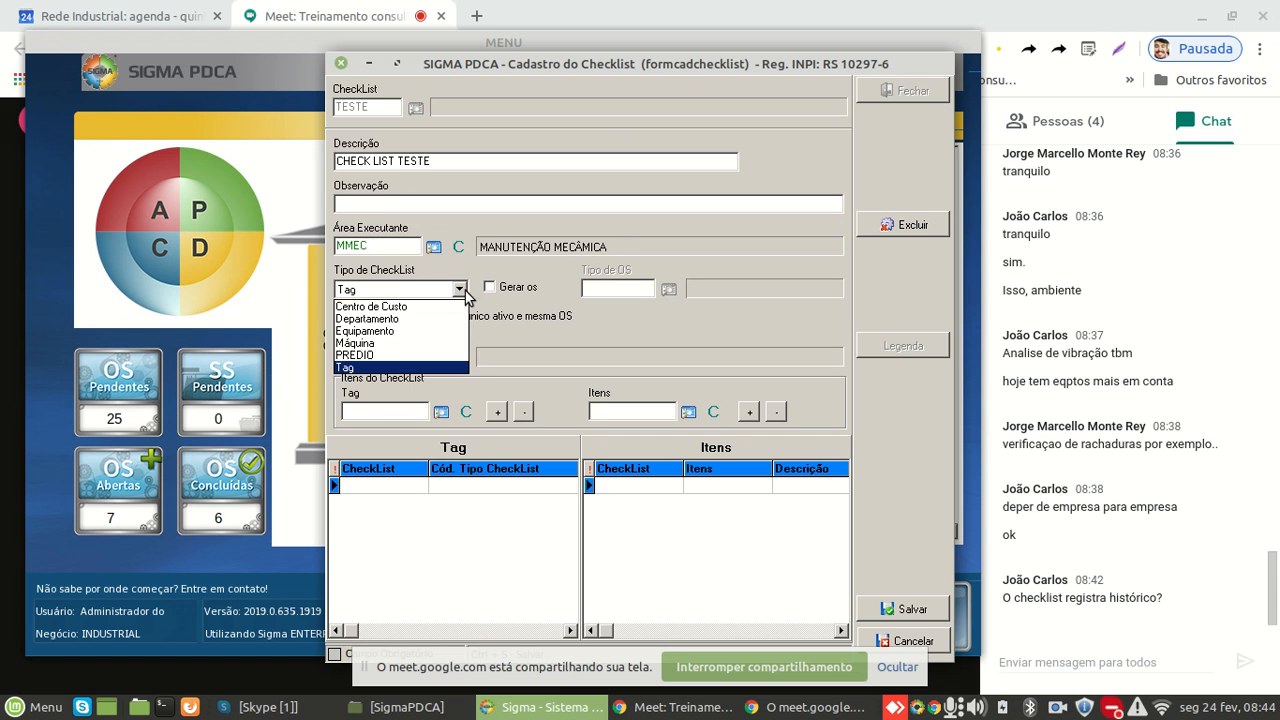
pyautogui.click(383, 343)
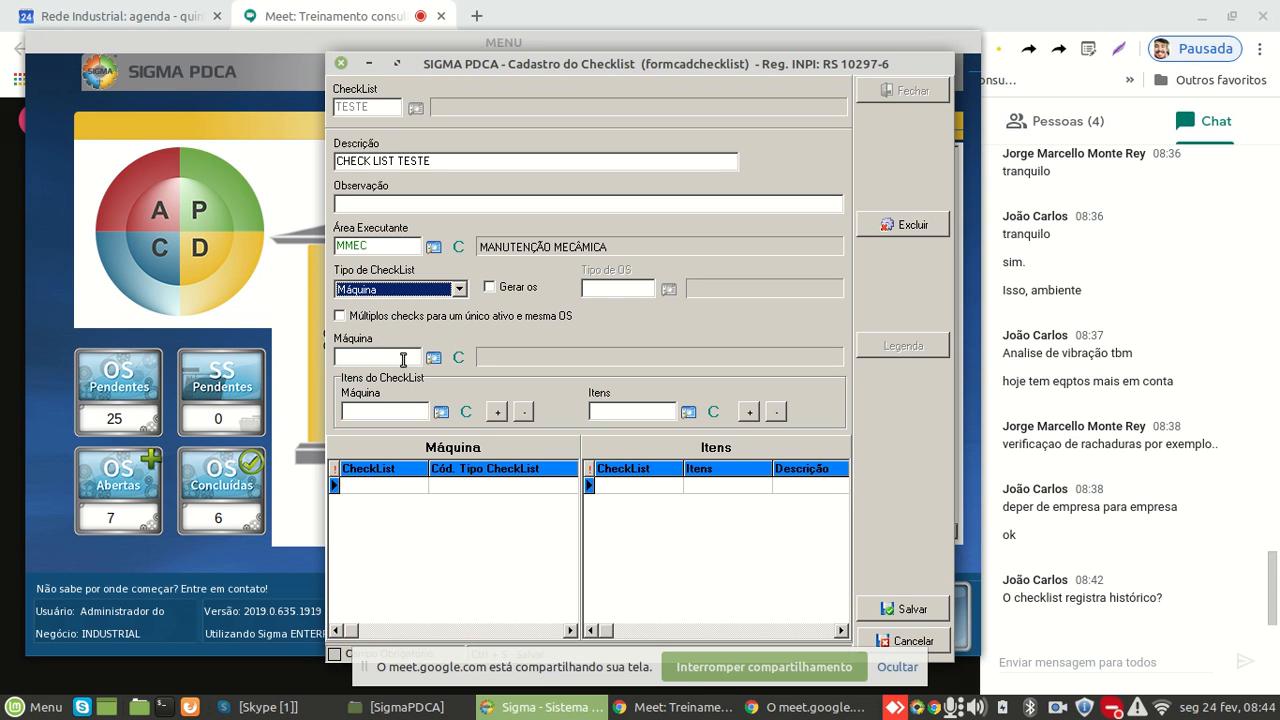
# Select air compressor COM-01 from the machine lookup as the checklist's main machine
pyautogui.click(403, 357)
pyautogui.click(433, 358)
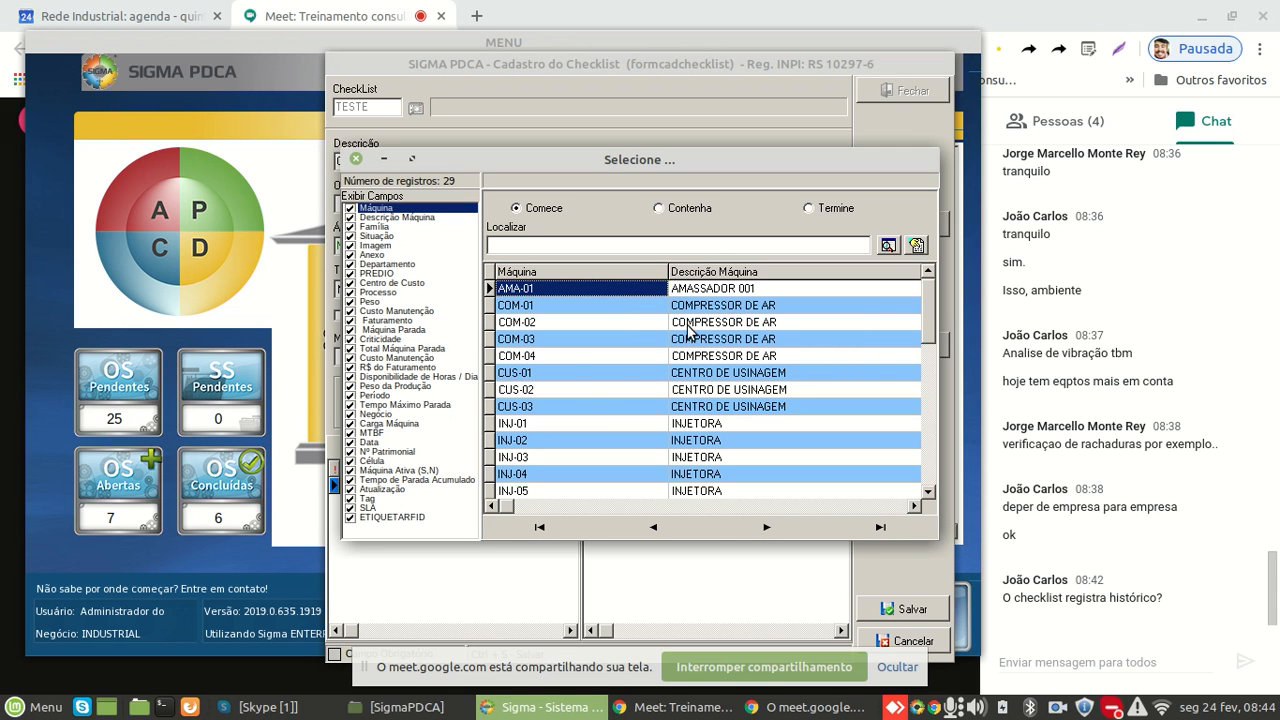
pyautogui.doubleClick(557, 306)
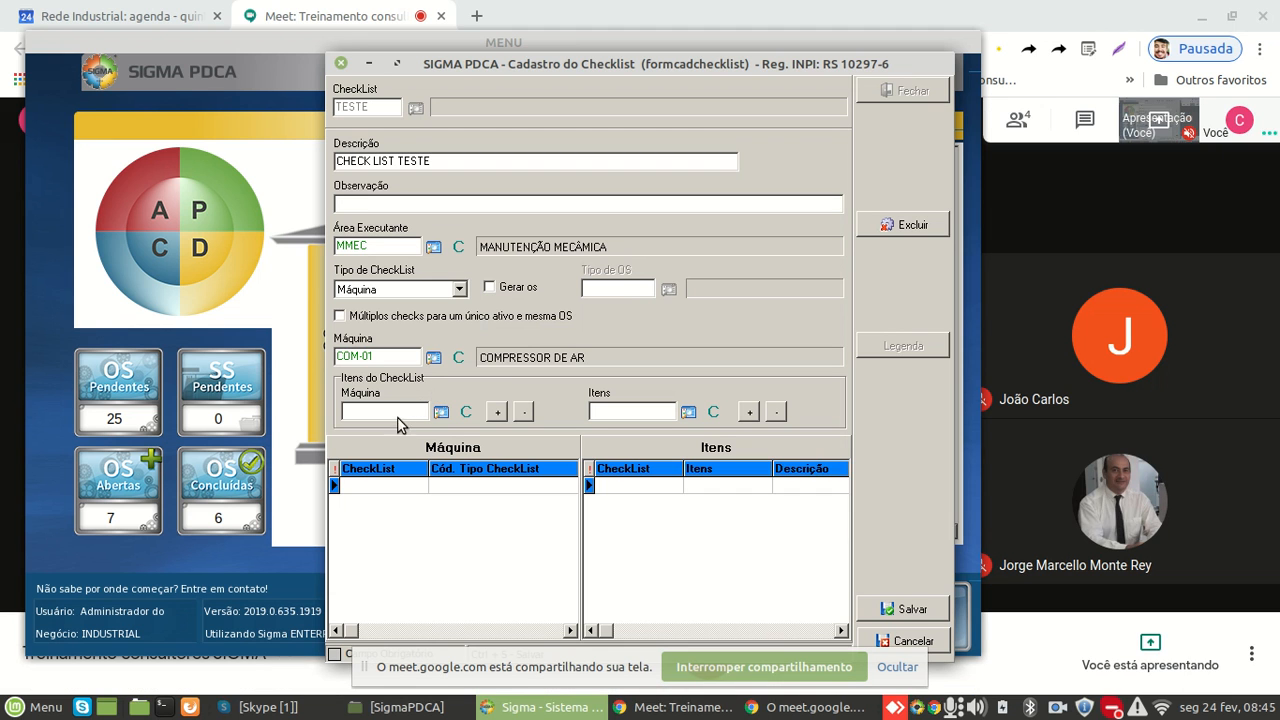
# Add machines COM-01, COM-02, COM-03 and COM-04 to the checklist's machine list, minimizing the browser window behind the form
pyautogui.click(411, 409)
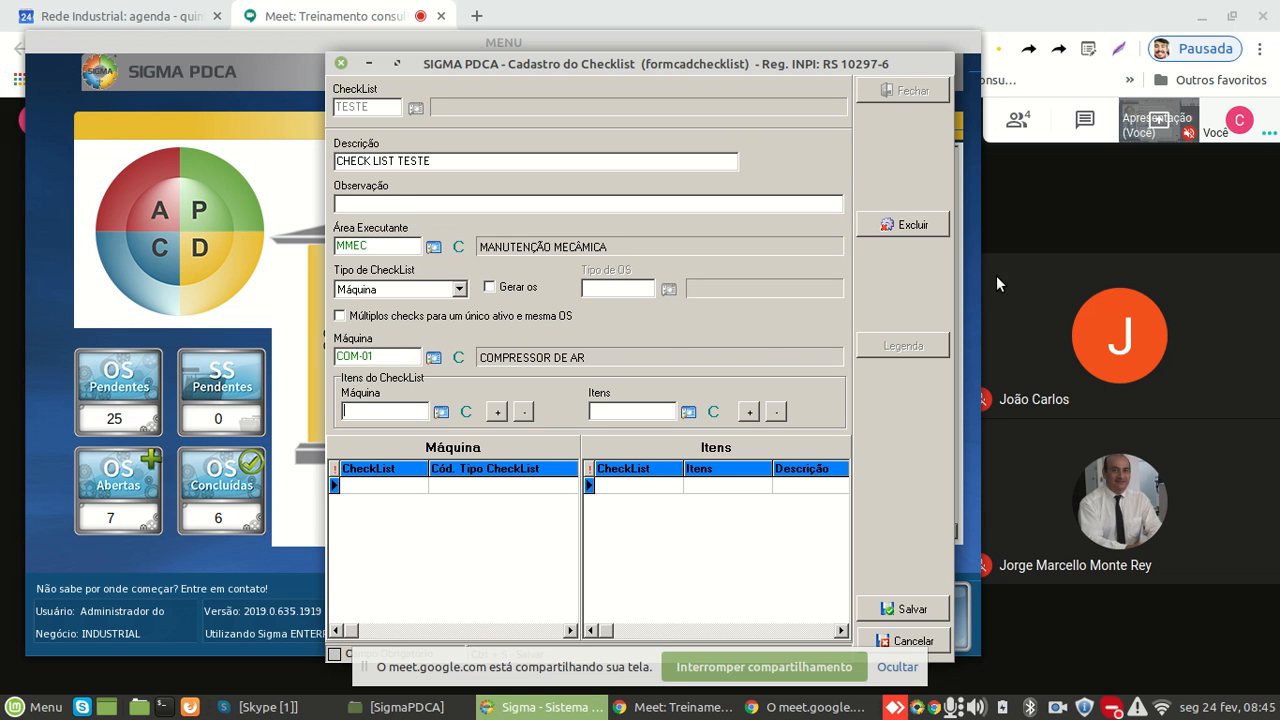
pyautogui.click(1203, 16)
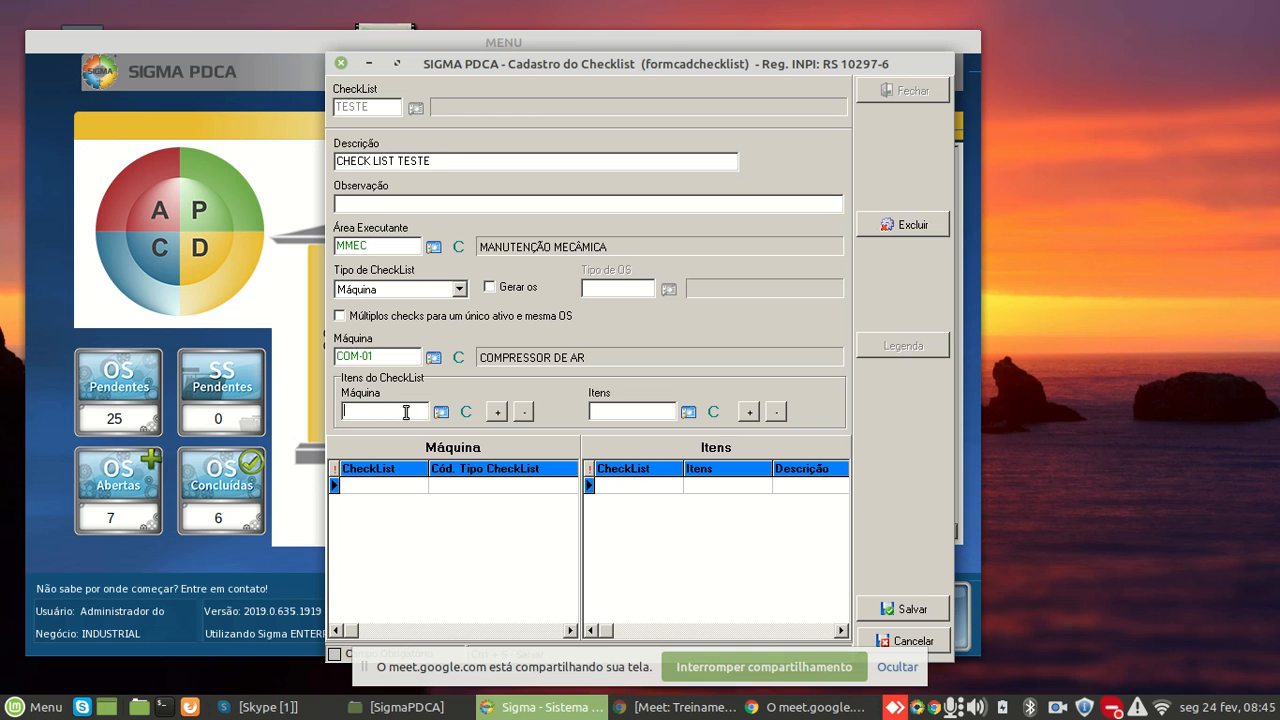
pyautogui.write('COM-01')
pyautogui.click(497, 411)
pyautogui.write('COM-01')
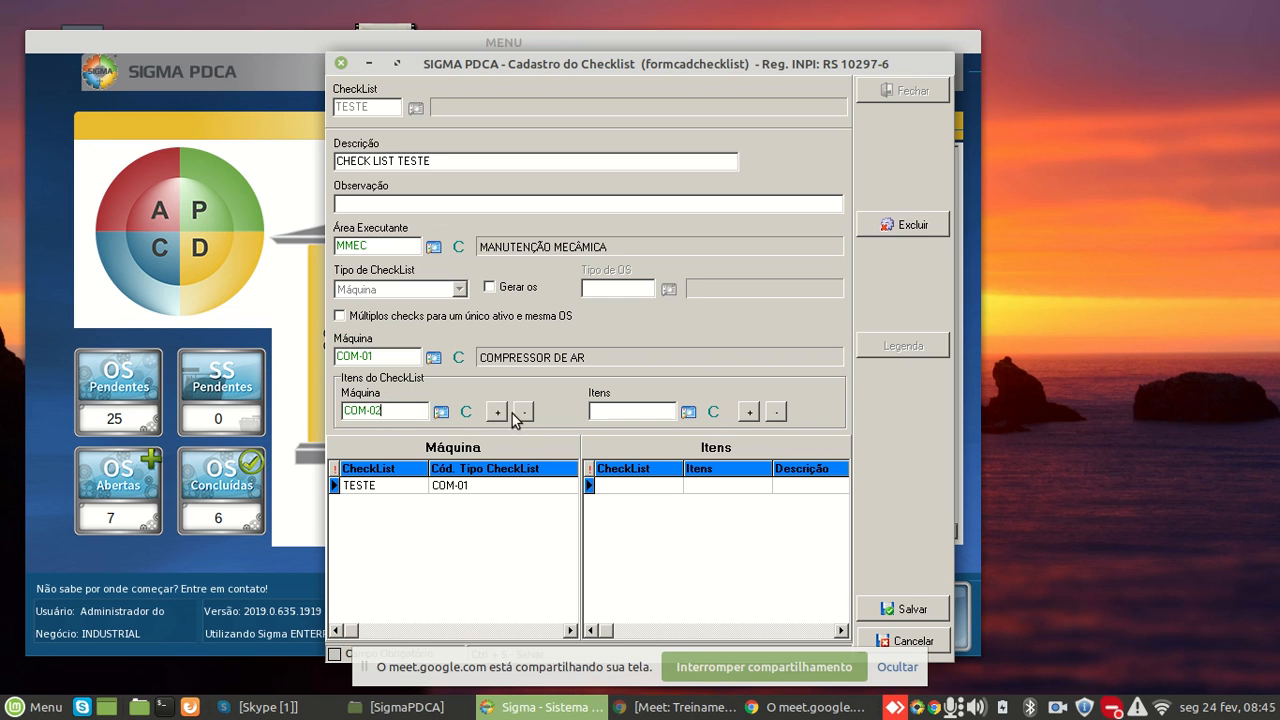
pyautogui.click(497, 411)
pyautogui.write('COM-03')
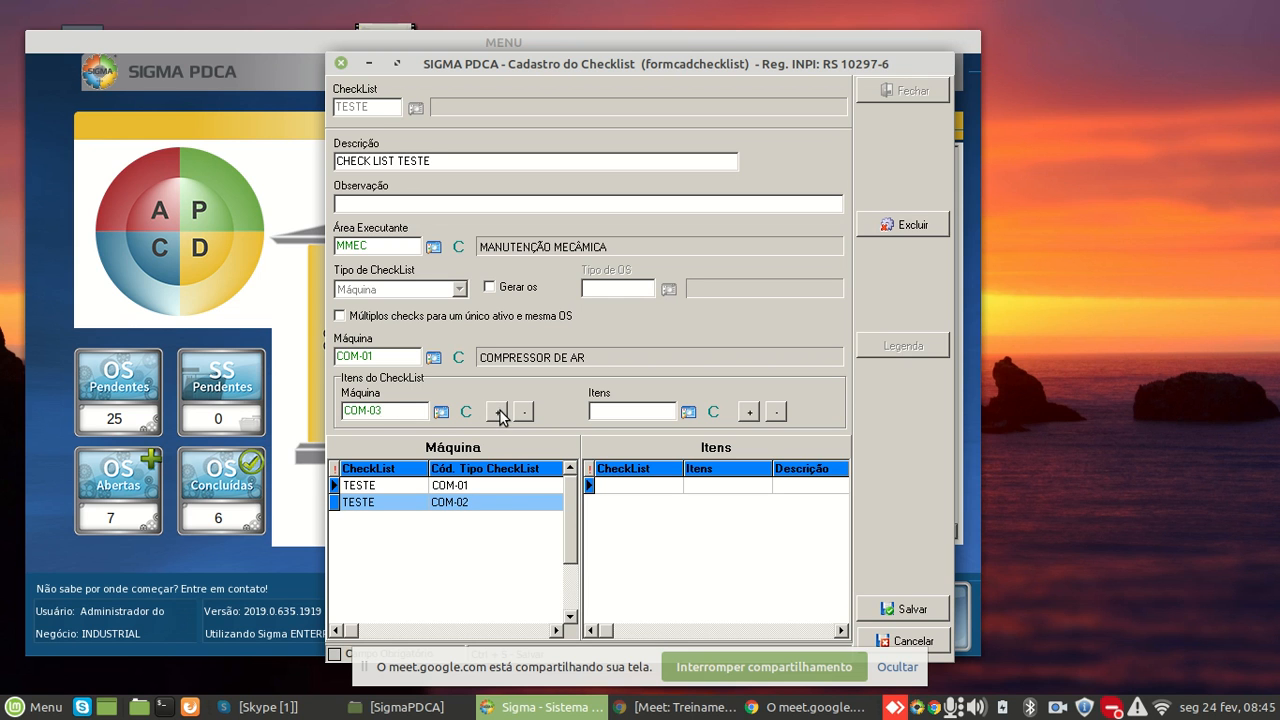
pyautogui.click(498, 412)
pyautogui.write('COM-04')
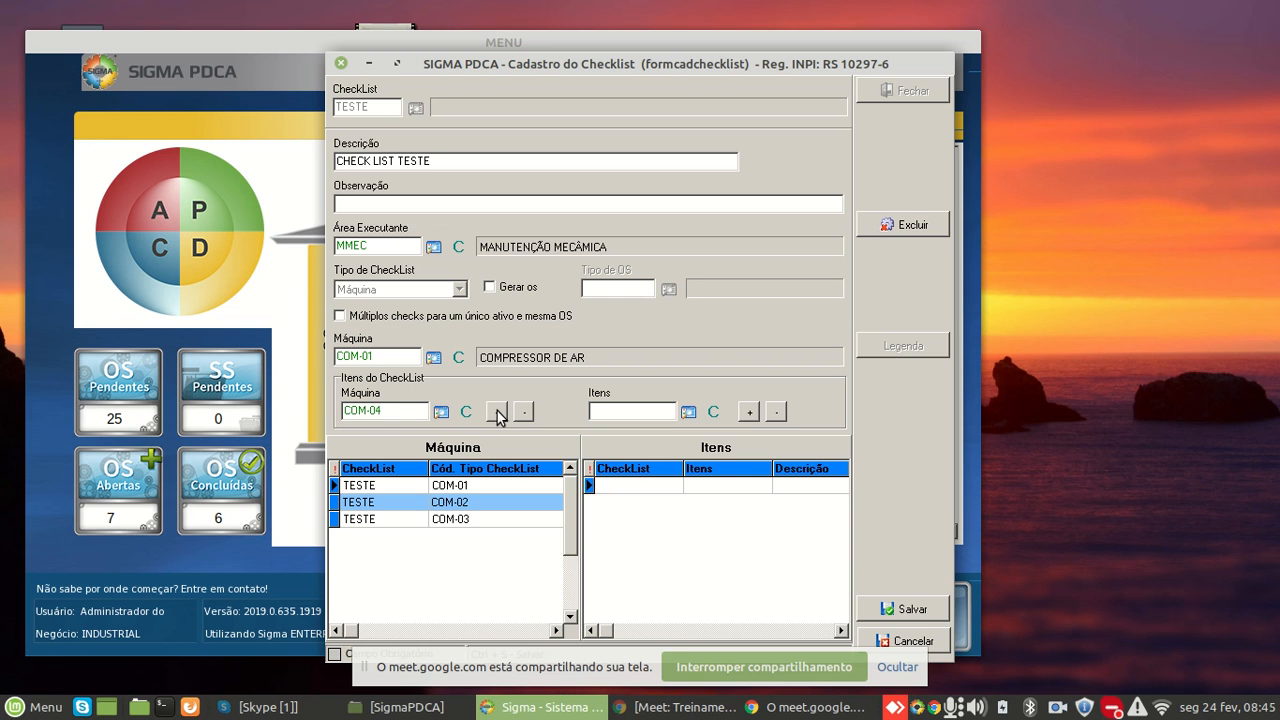
pyautogui.click(499, 413)
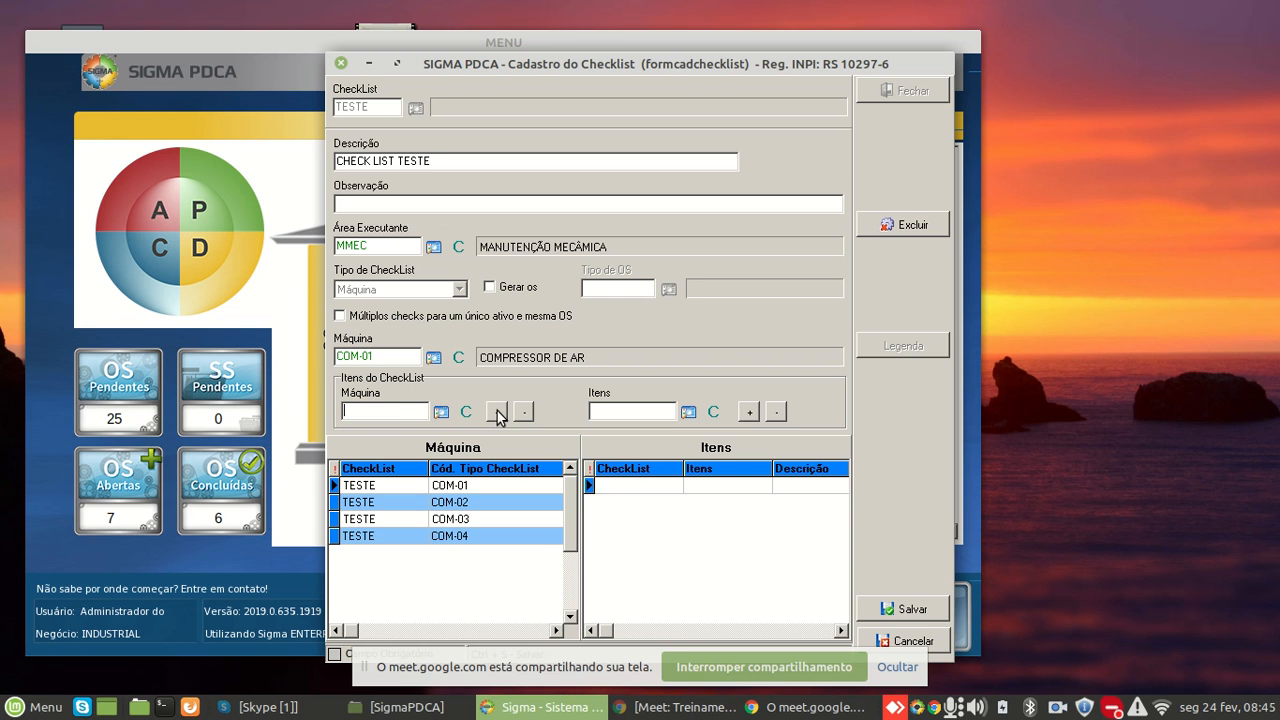
# Add items 0001 and 0004 (VERIFICAR PRESSÃO PNEUMATICA NO MANOMETRO) from the item lookup to the checklist's item list
pyautogui.click(688, 412)
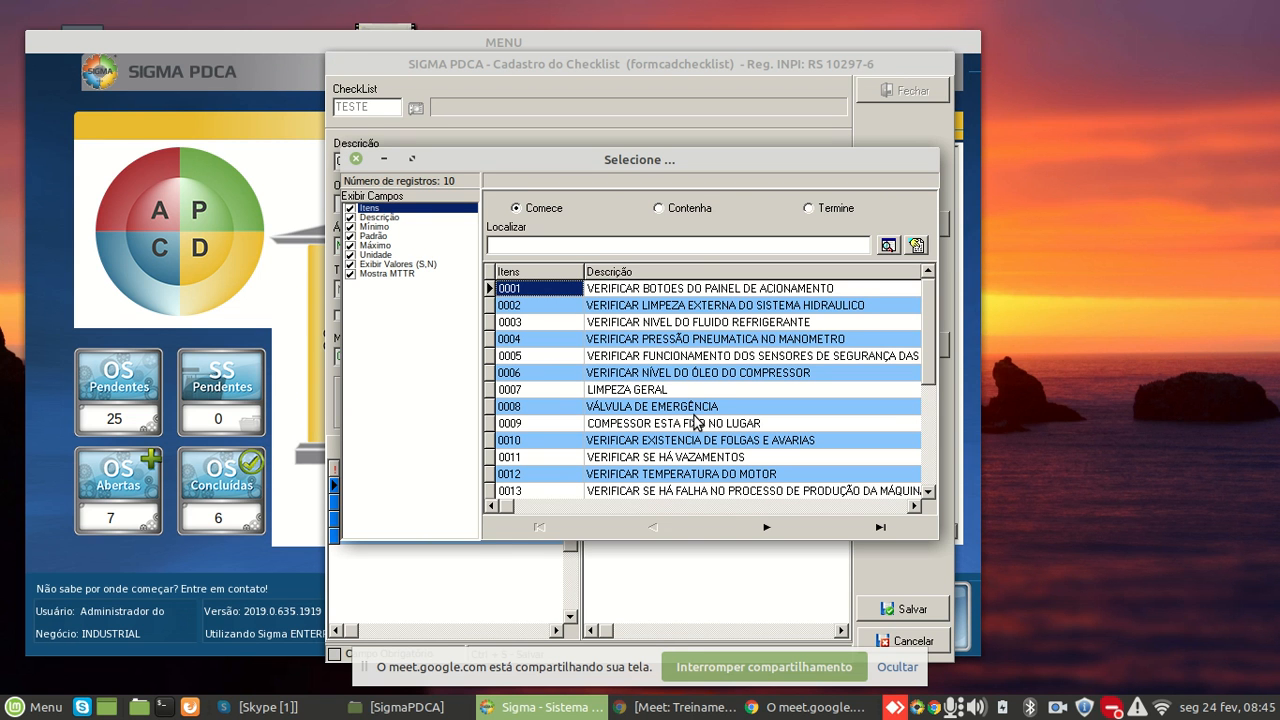
pyautogui.doubleClick(719, 290)
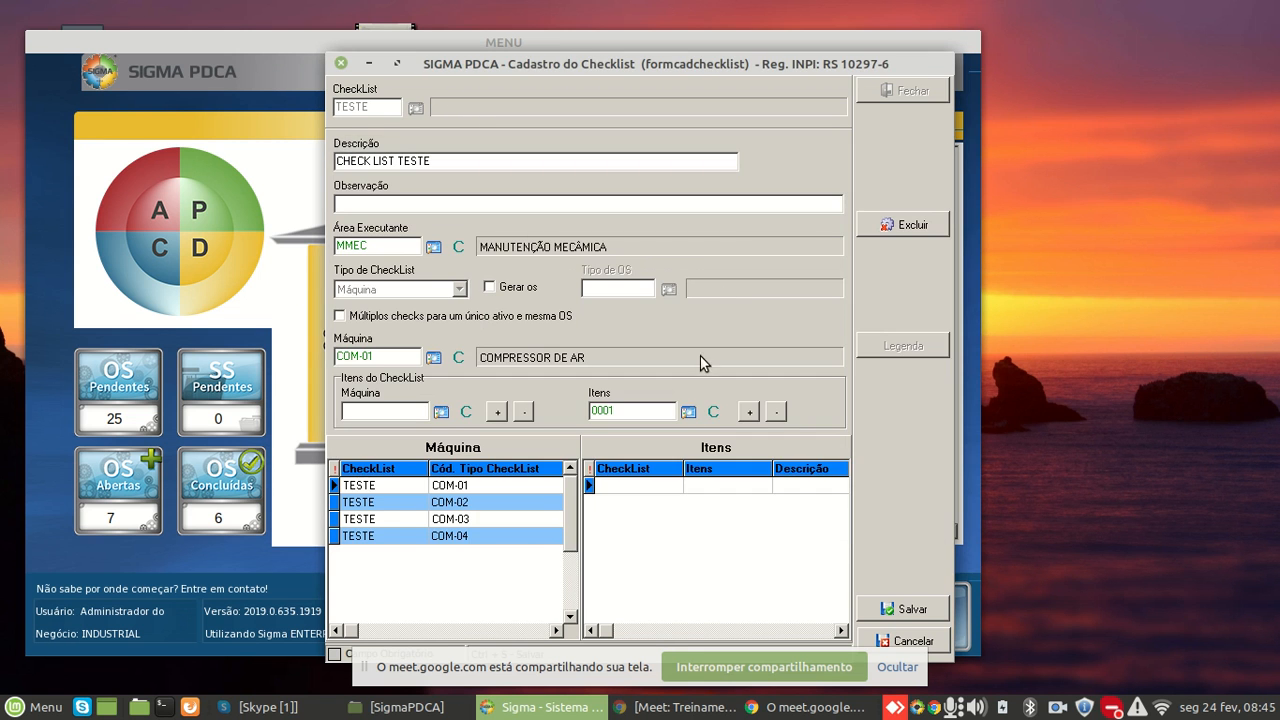
pyautogui.click(749, 412)
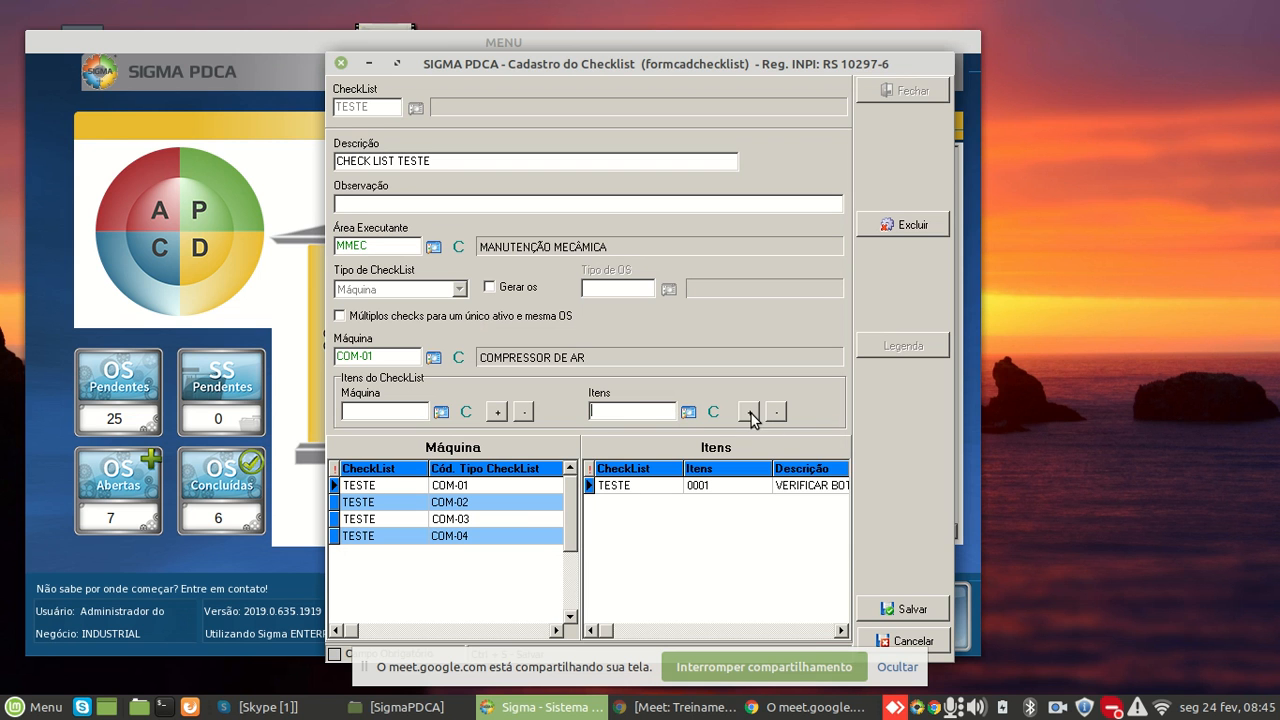
pyautogui.click(684, 412)
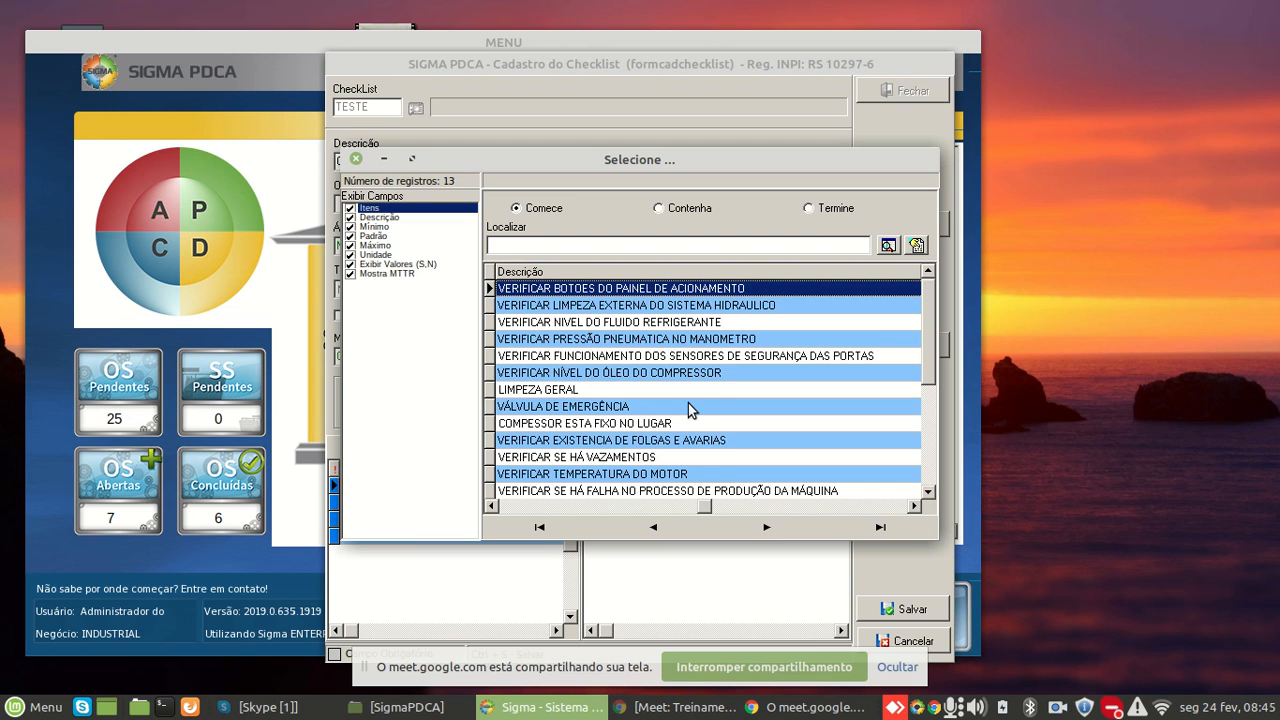
pyautogui.doubleClick(648, 341)
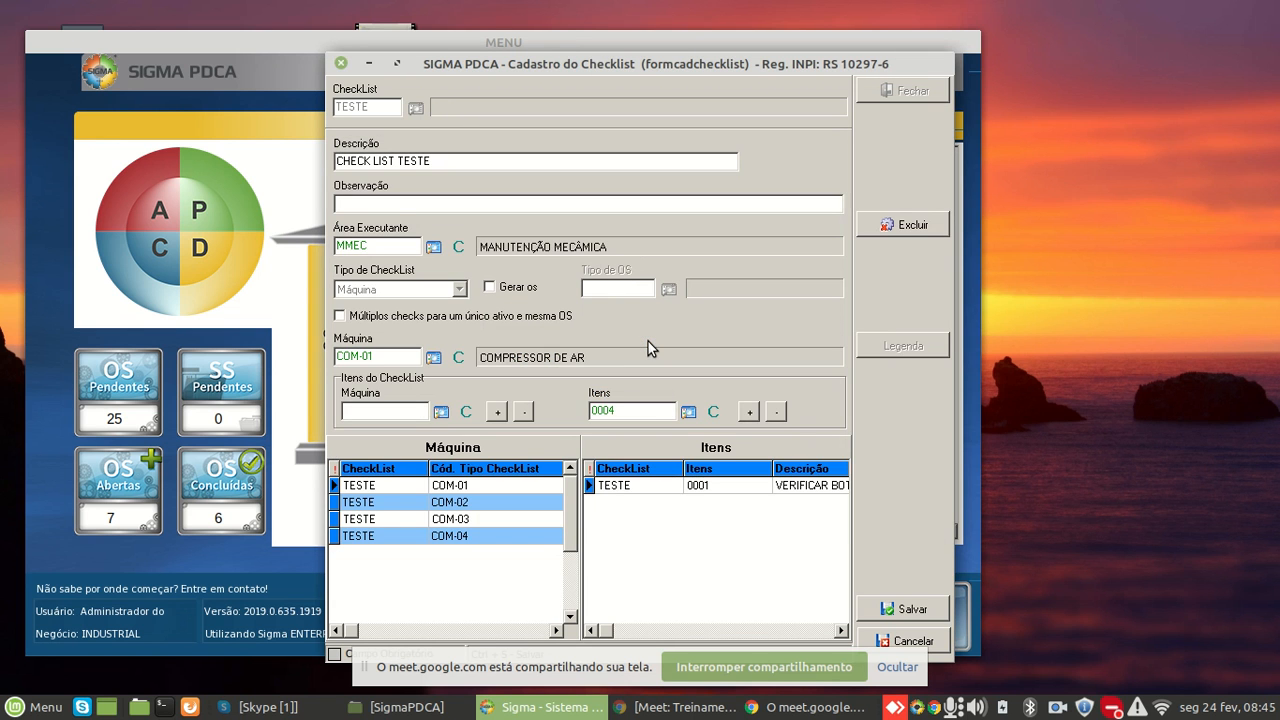
pyautogui.click(749, 411)
# Add items 0006, 0007 and 0011 from the item lookup to the TESTE checklist's item list and save the checklist
pyautogui.click(686, 413)
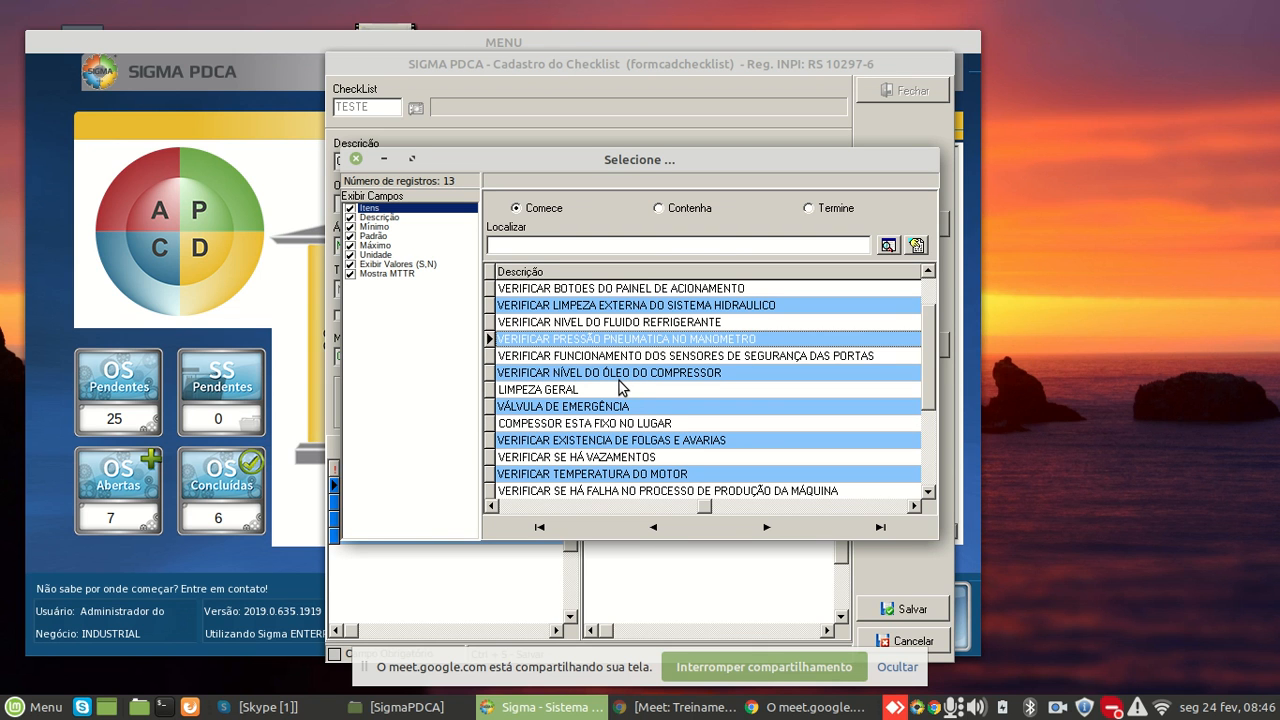
pyautogui.doubleClick(618, 373)
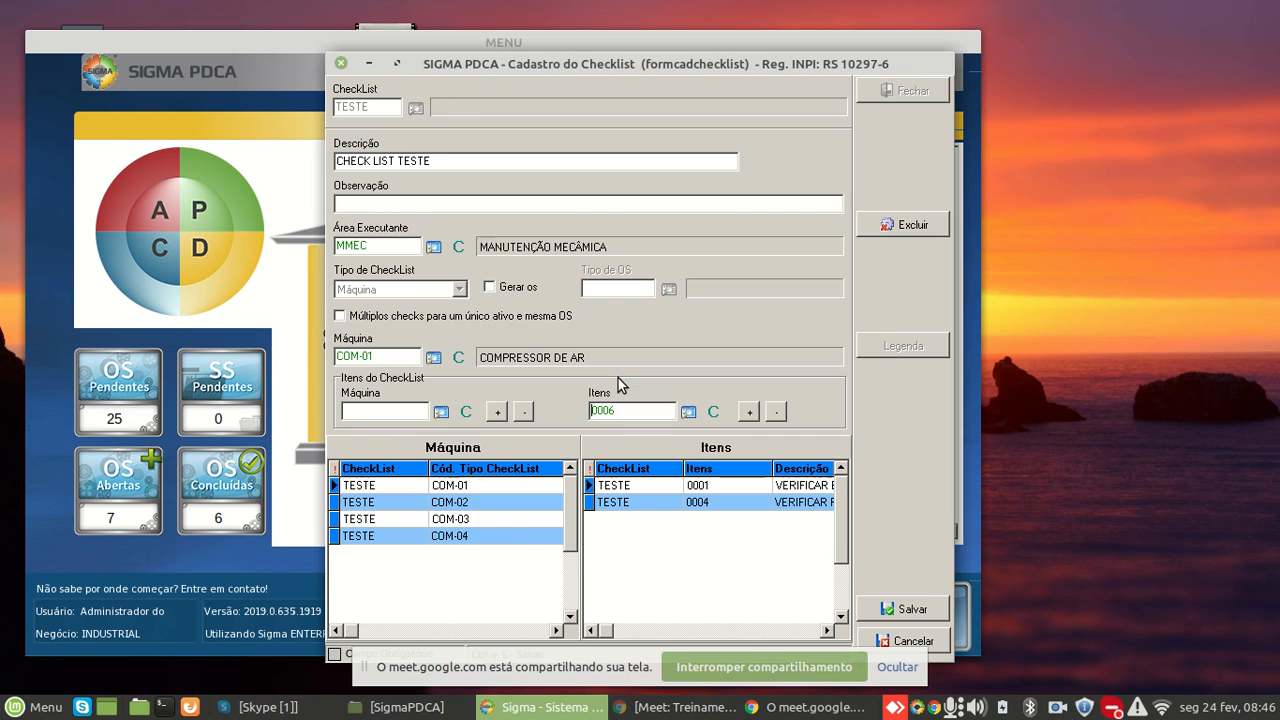
pyautogui.click(747, 411)
pyautogui.click(688, 413)
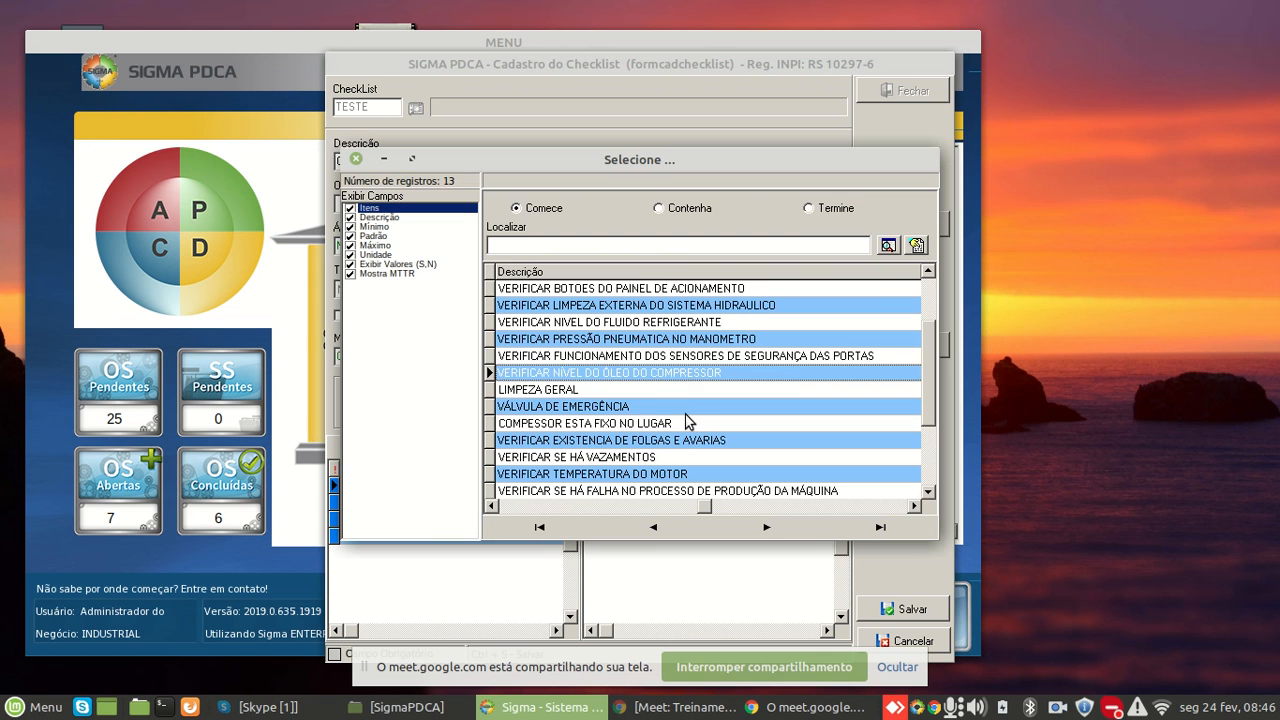
pyautogui.doubleClick(594, 390)
pyautogui.click(748, 414)
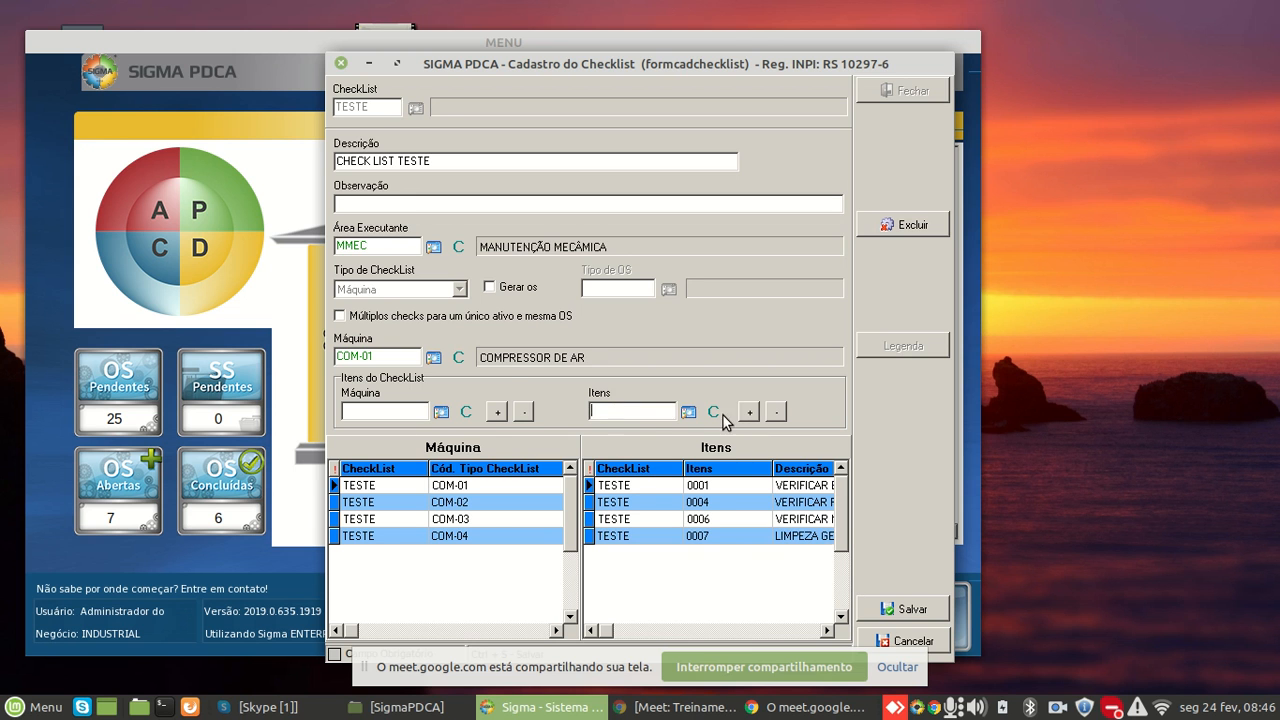
pyautogui.click(692, 415)
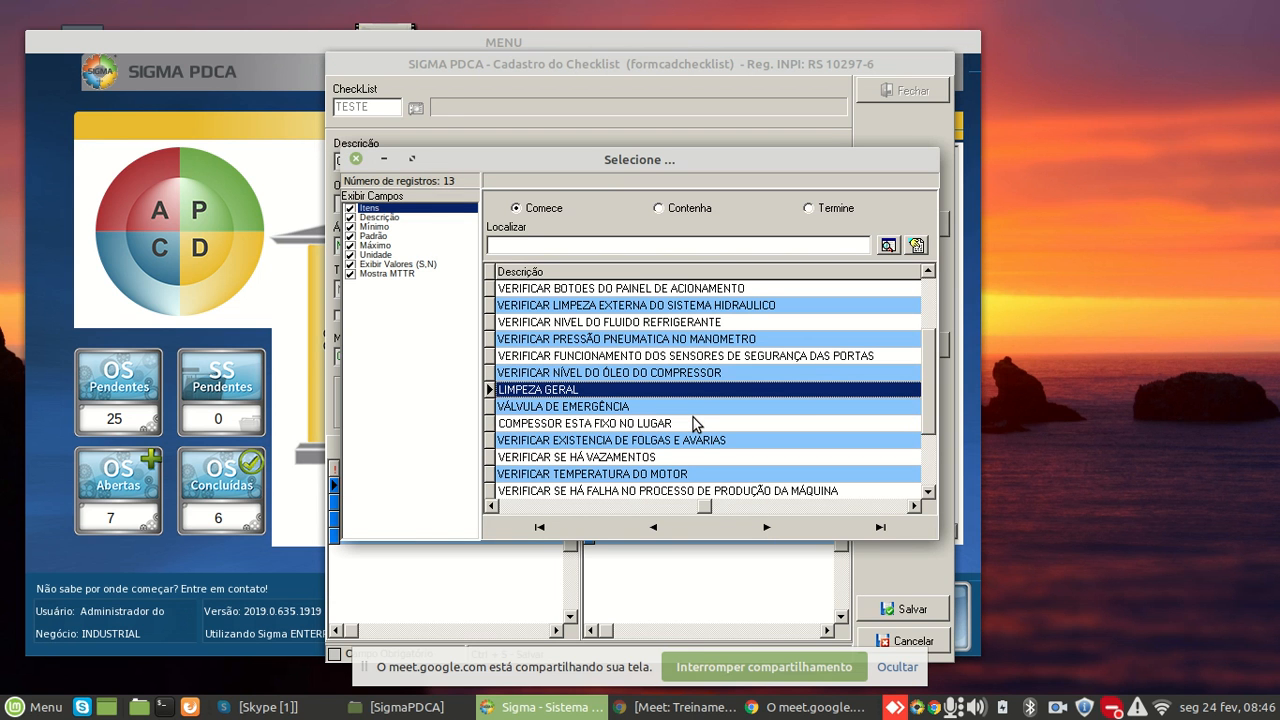
pyautogui.doubleClick(652, 456)
pyautogui.click(747, 413)
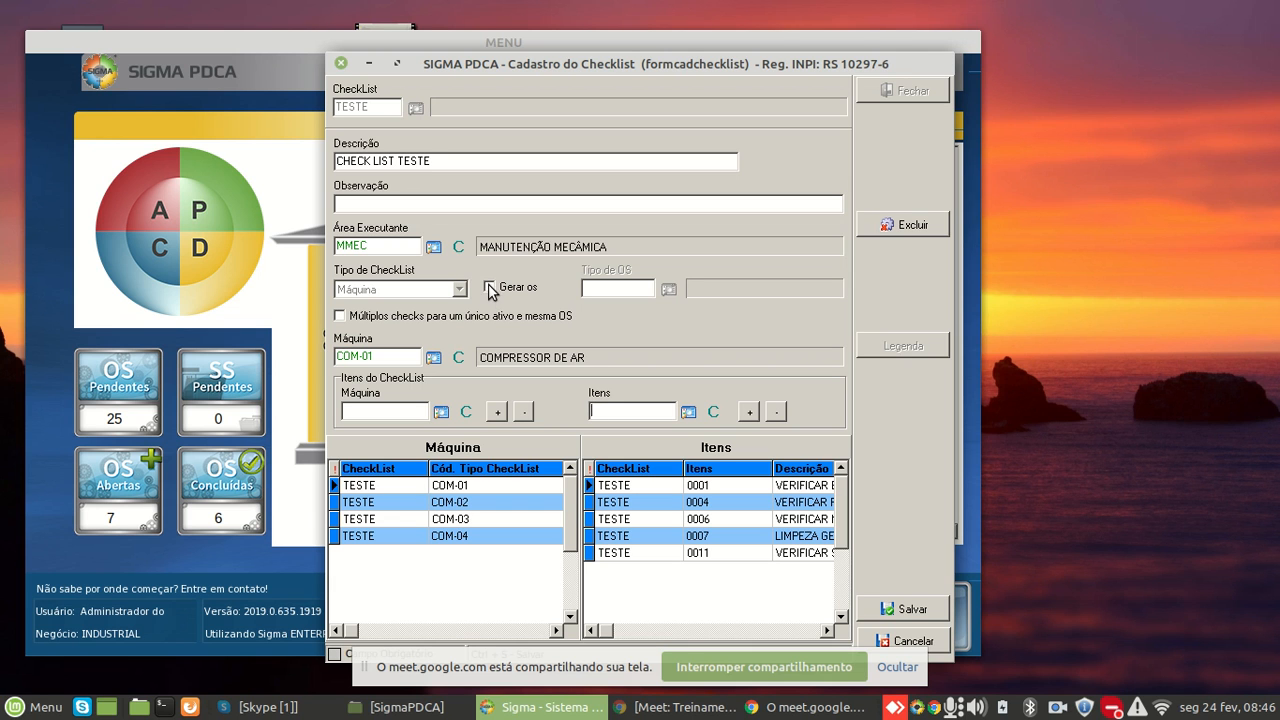
pyautogui.click(910, 609)
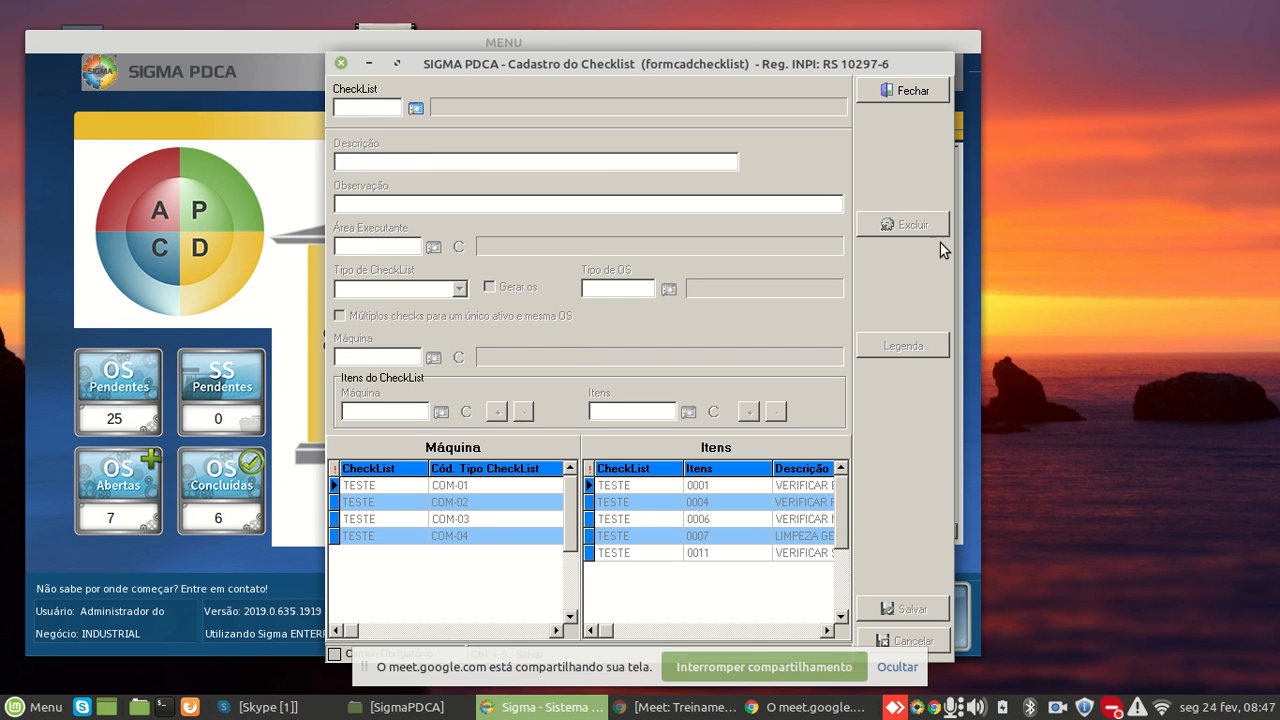
pyautogui.click(907, 92)
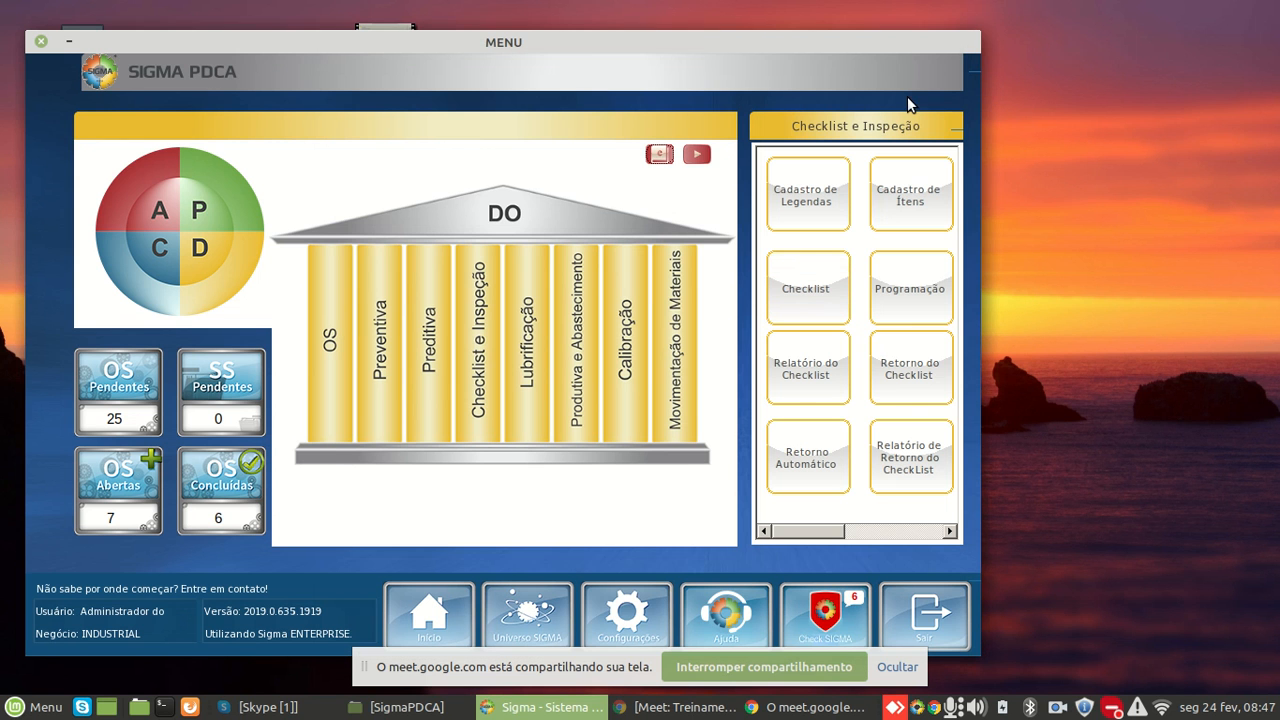
# Load checklist TESTE in the checklist scheduling form and set its period to 15
pyautogui.click(911, 296)
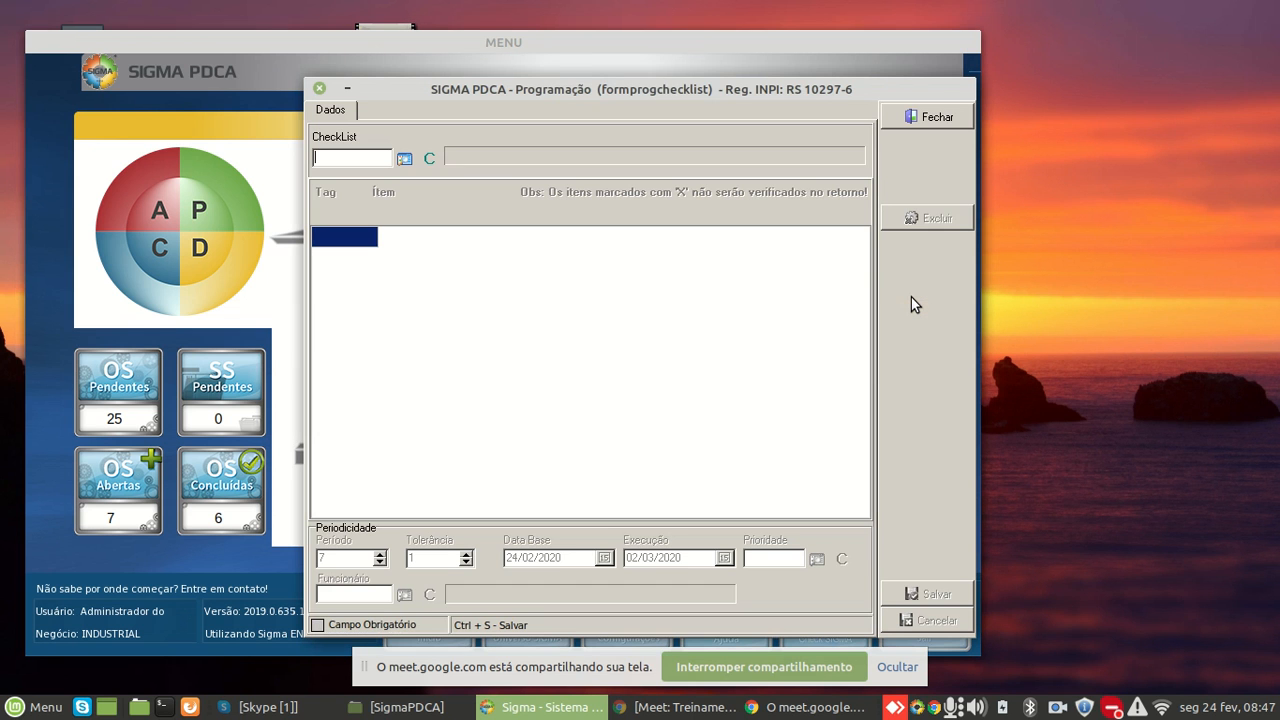
pyautogui.write('TESTE')
pyautogui.press('Tab')
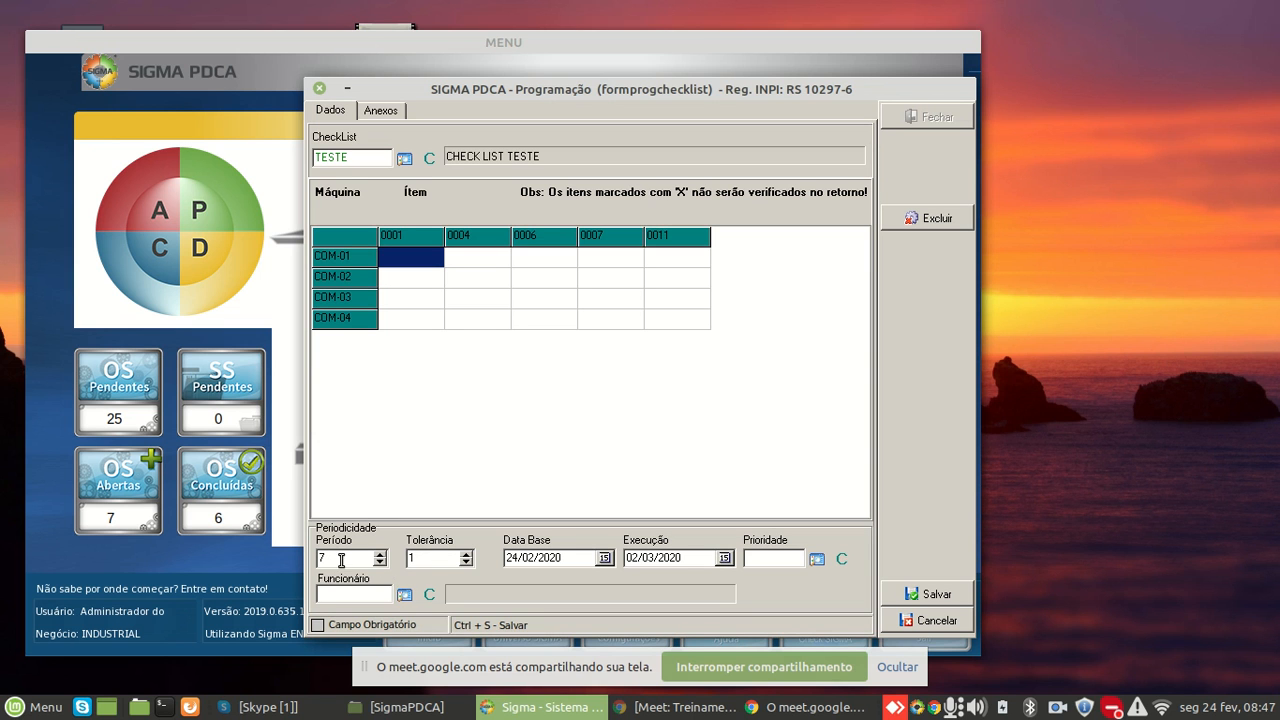
pyautogui.press('BackSpace')
pyautogui.write('15')
# Set the base date of the TESTE schedule to 09/02/2020
pyautogui.click(536, 558)
pyautogui.press('Left')
pyautogui.press('Left')
pyautogui.press('Left')
pyautogui.write('10')
pyautogui.press('Left')
pyautogui.press('Left')
pyautogui.press('Left')
pyautogui.write('08')
pyautogui.press('Tab')
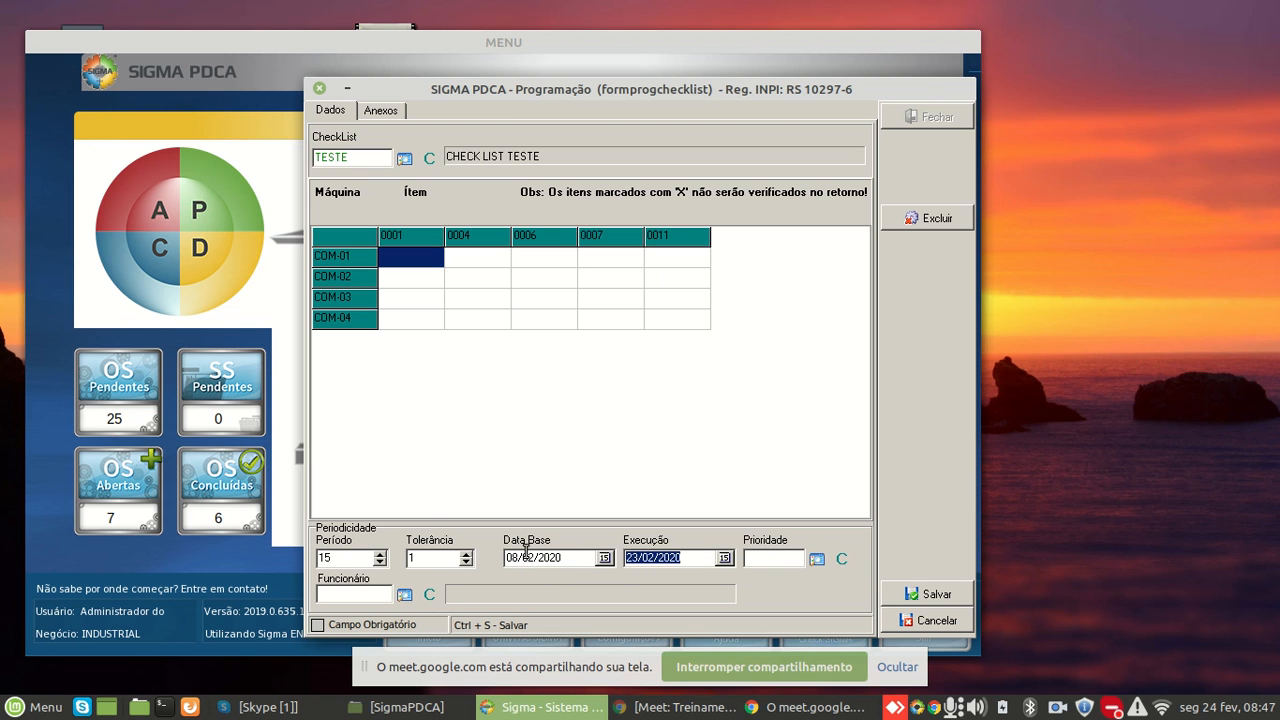
pyautogui.click(511, 557)
pyautogui.write('09')
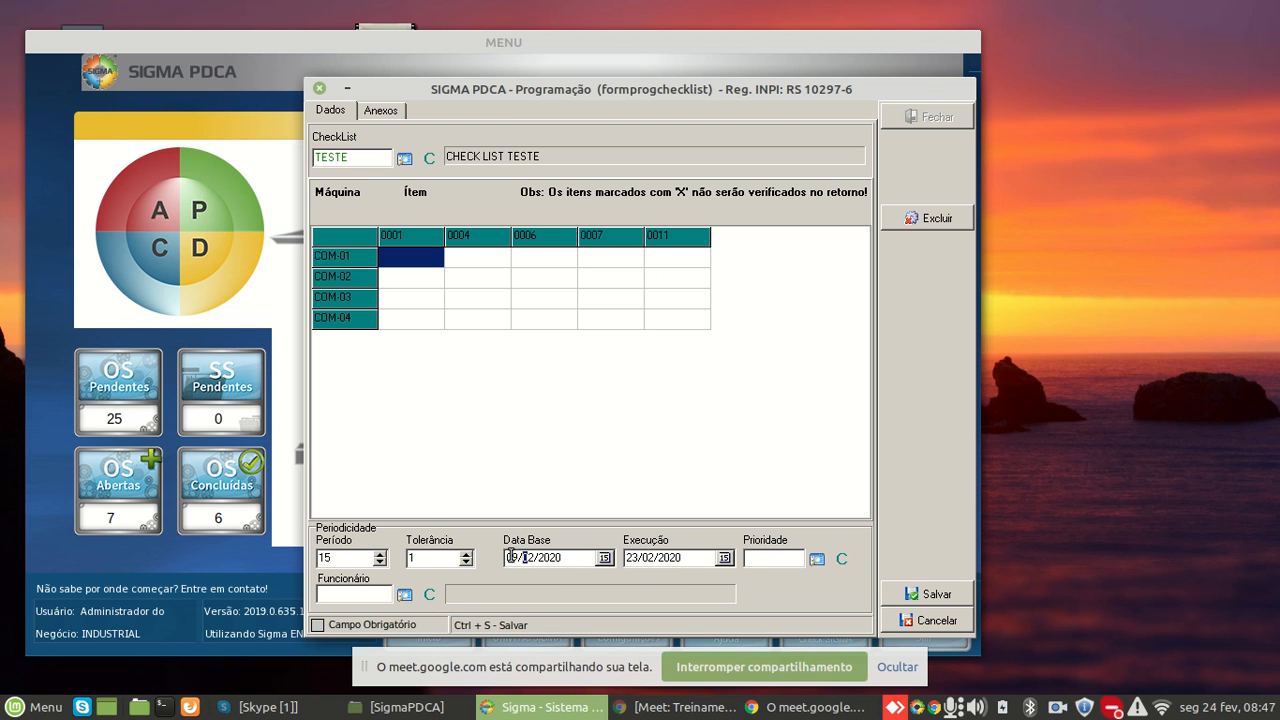
# Set the schedule's execution date to 24/02/2020, then save and close the schedule
pyautogui.click(565, 558)
pyautogui.press('Tab')
pyautogui.write('24')
pyautogui.click(702, 558)
pyautogui.click(933, 597)
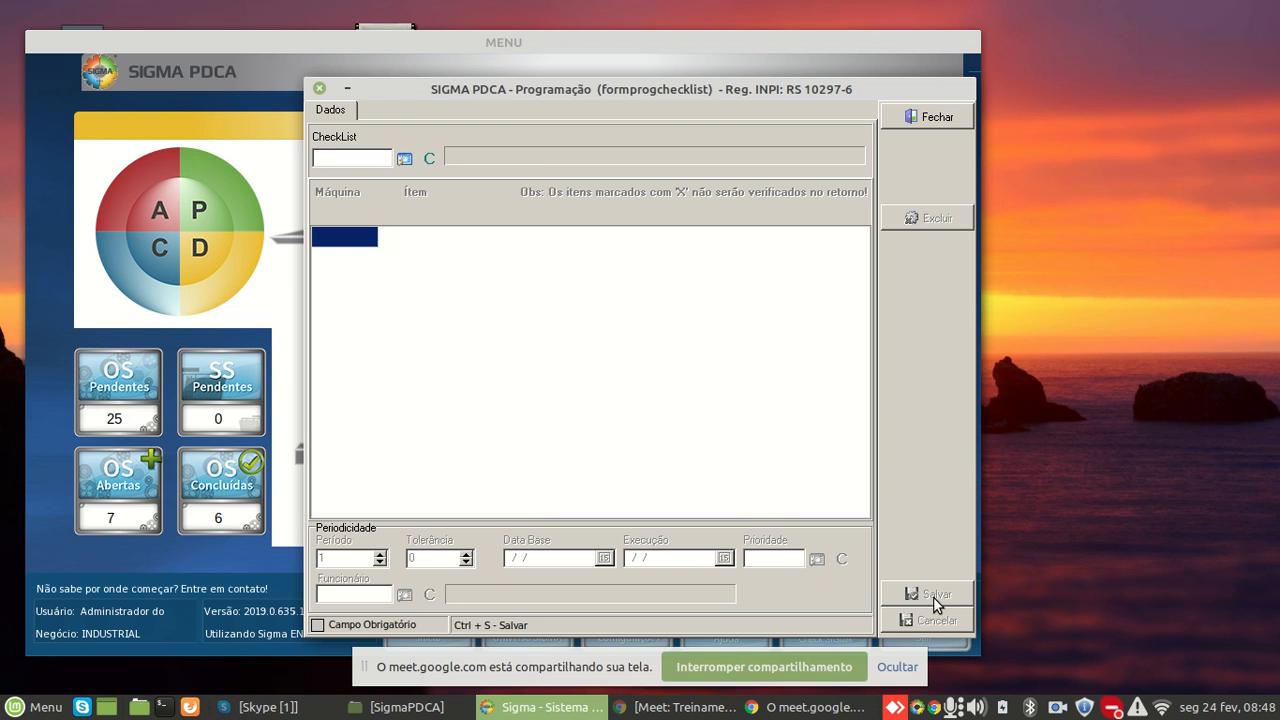
pyautogui.click(914, 120)
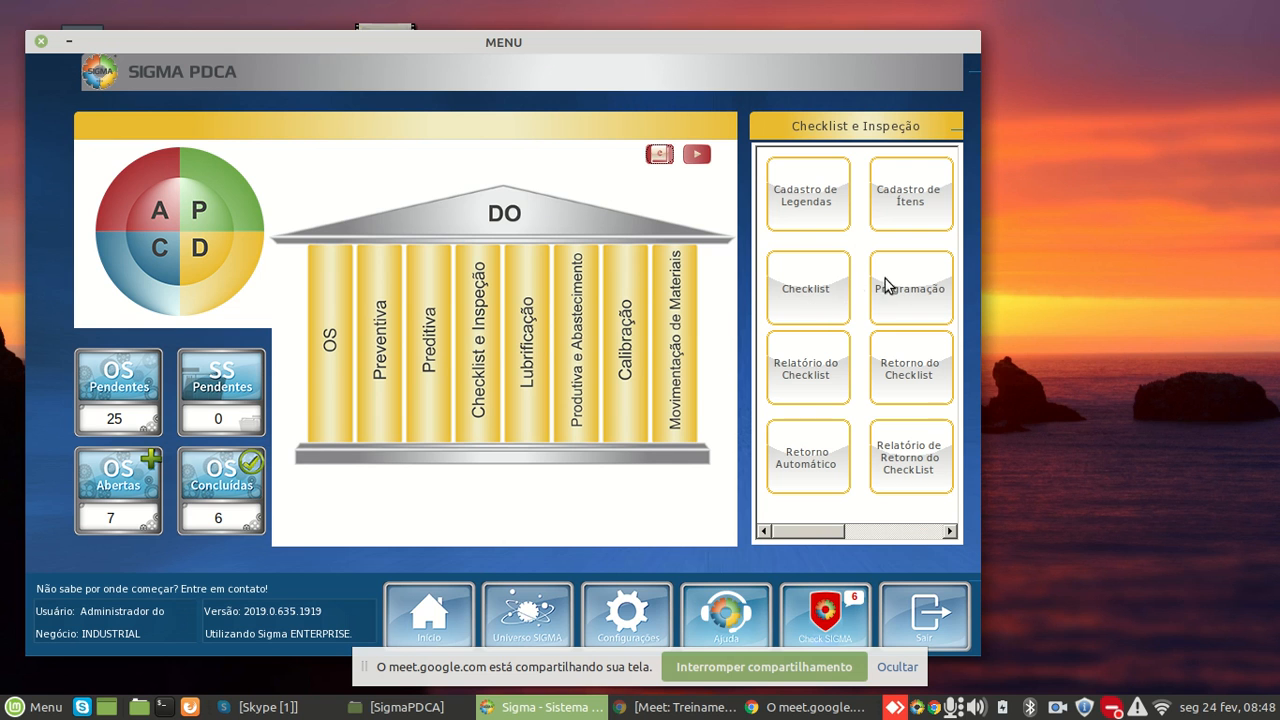
# Generate the normal print preview of the checklist scheduling report for TESTE only
pyautogui.click(784, 361)
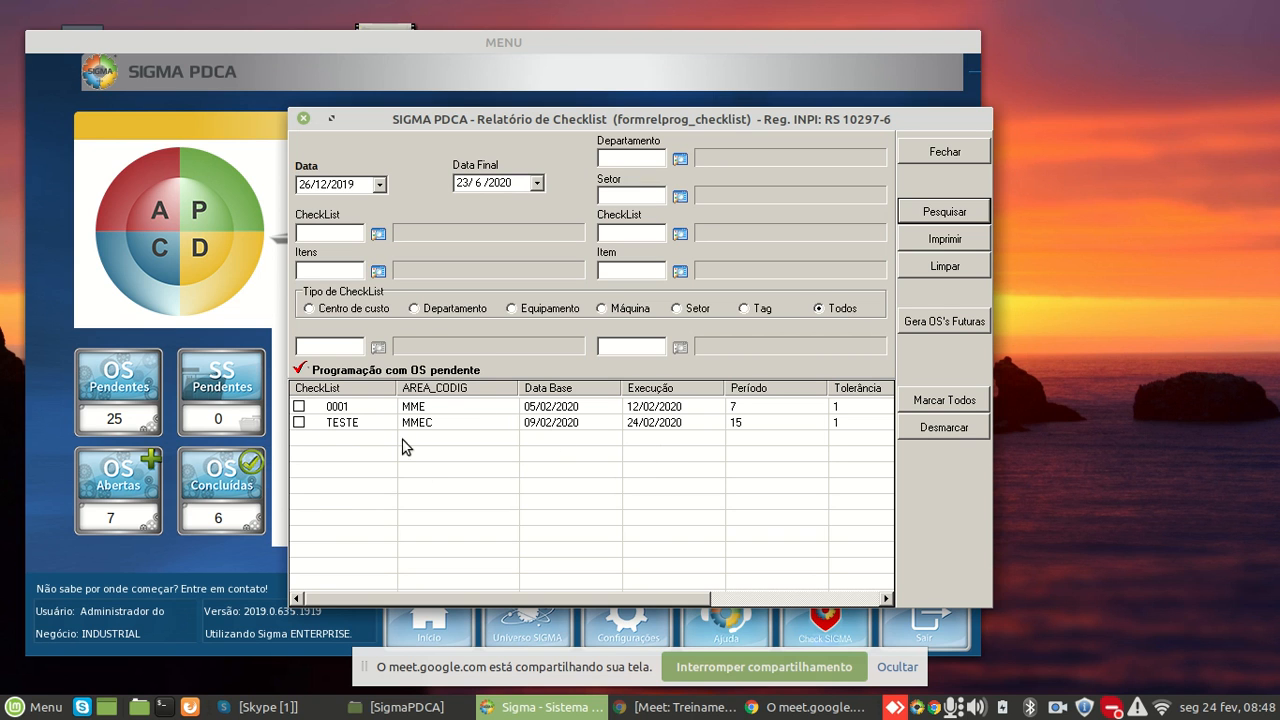
pyautogui.click(298, 422)
pyautogui.click(945, 239)
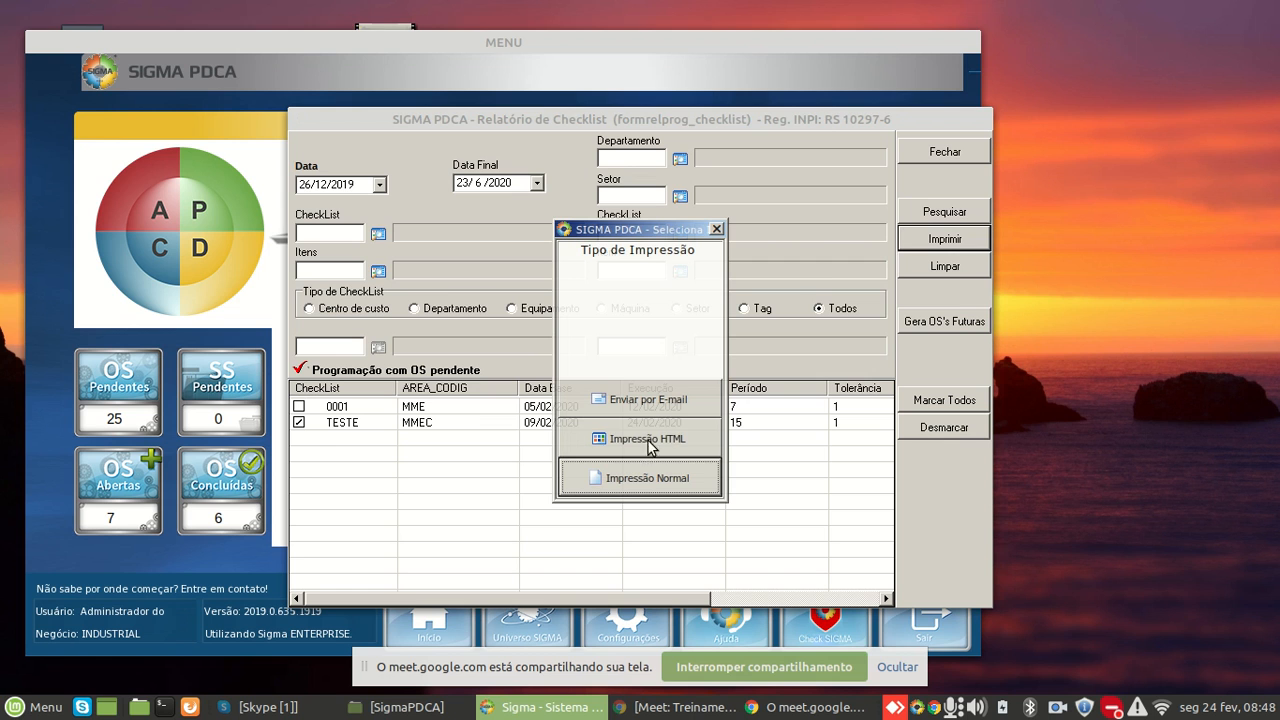
pyautogui.click(607, 481)
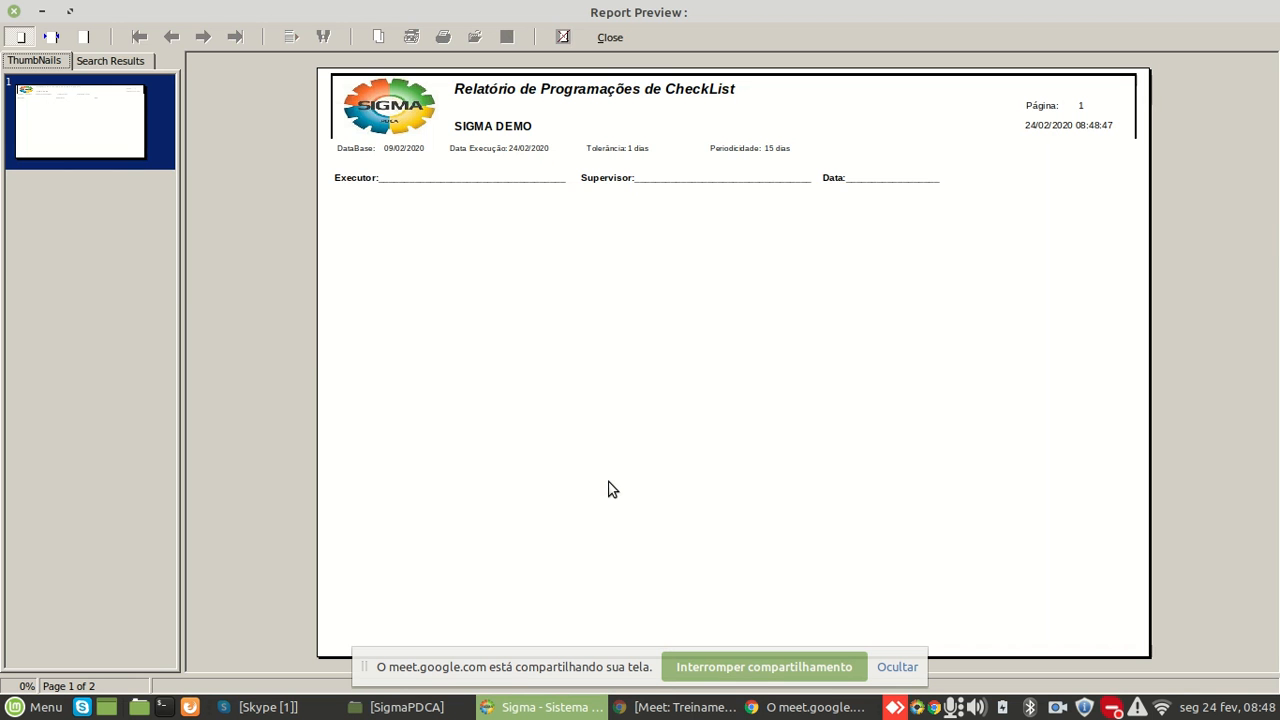
# Examine the report's pages at page width for the machine rows and checklist item columns, then close the report
pyautogui.click(51, 37)
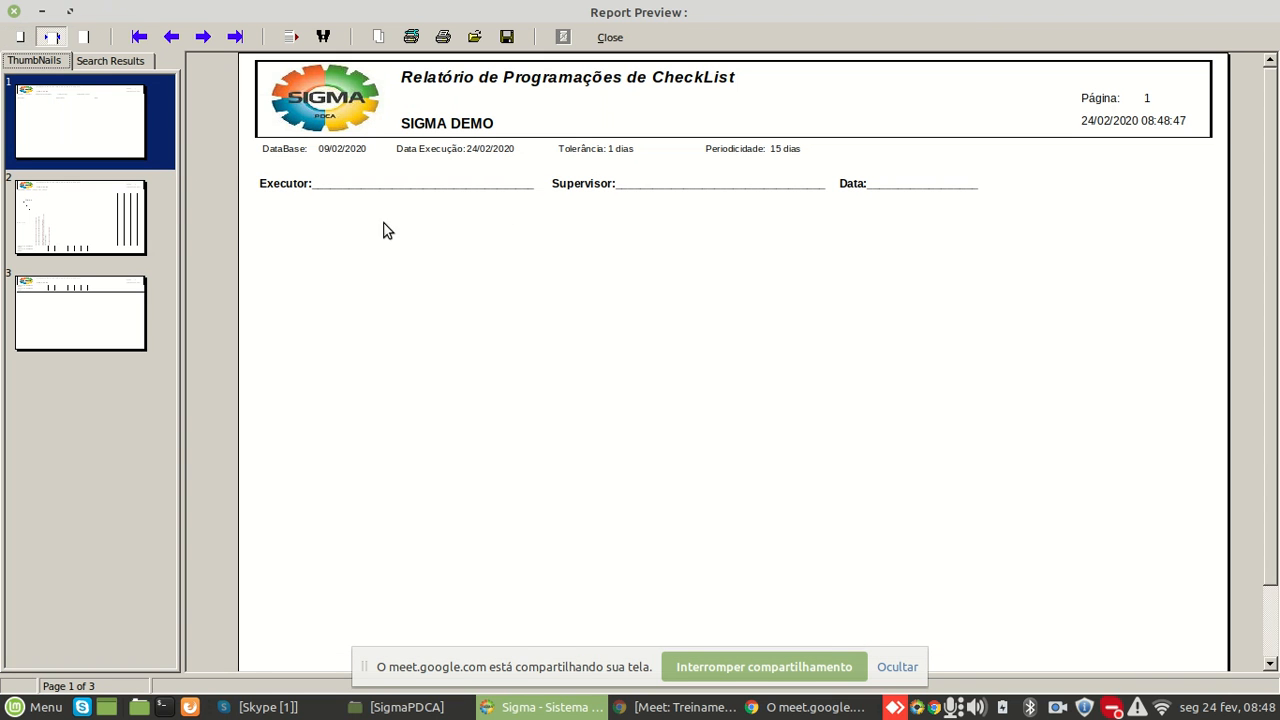
pyautogui.click(108, 224)
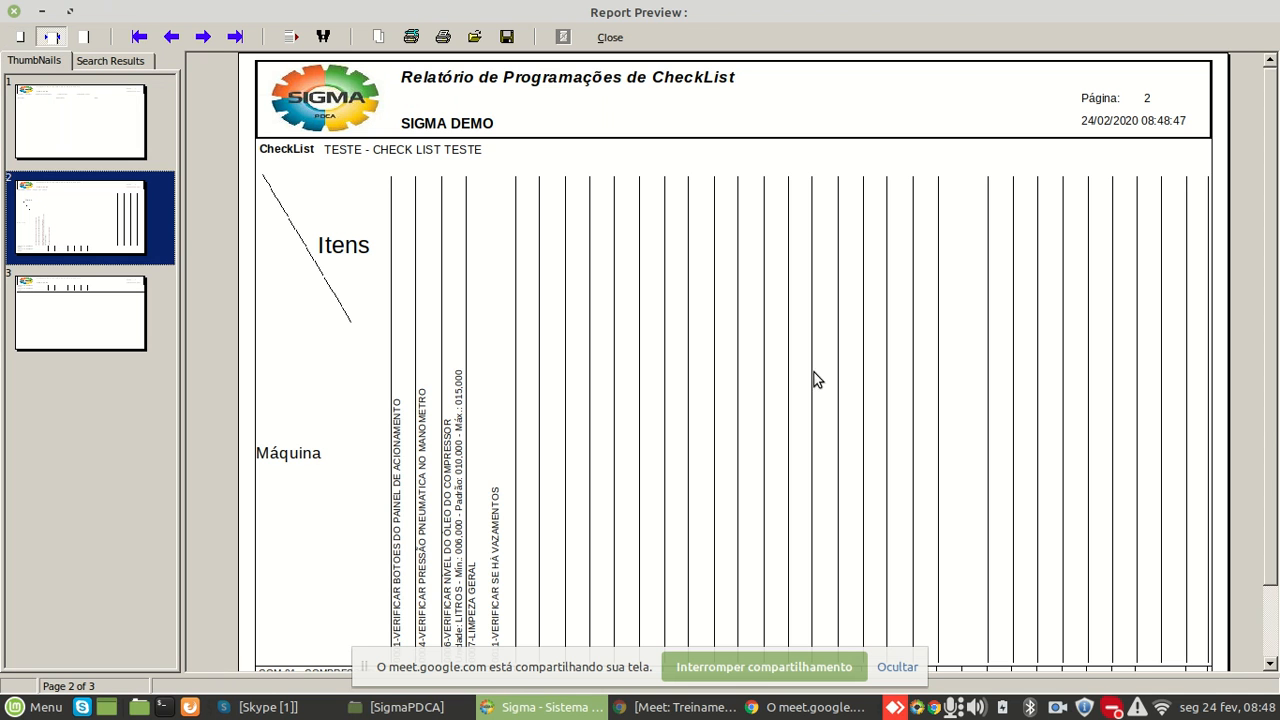
pyautogui.moveTo(1266, 417); pyautogui.dragTo(1276, 537)
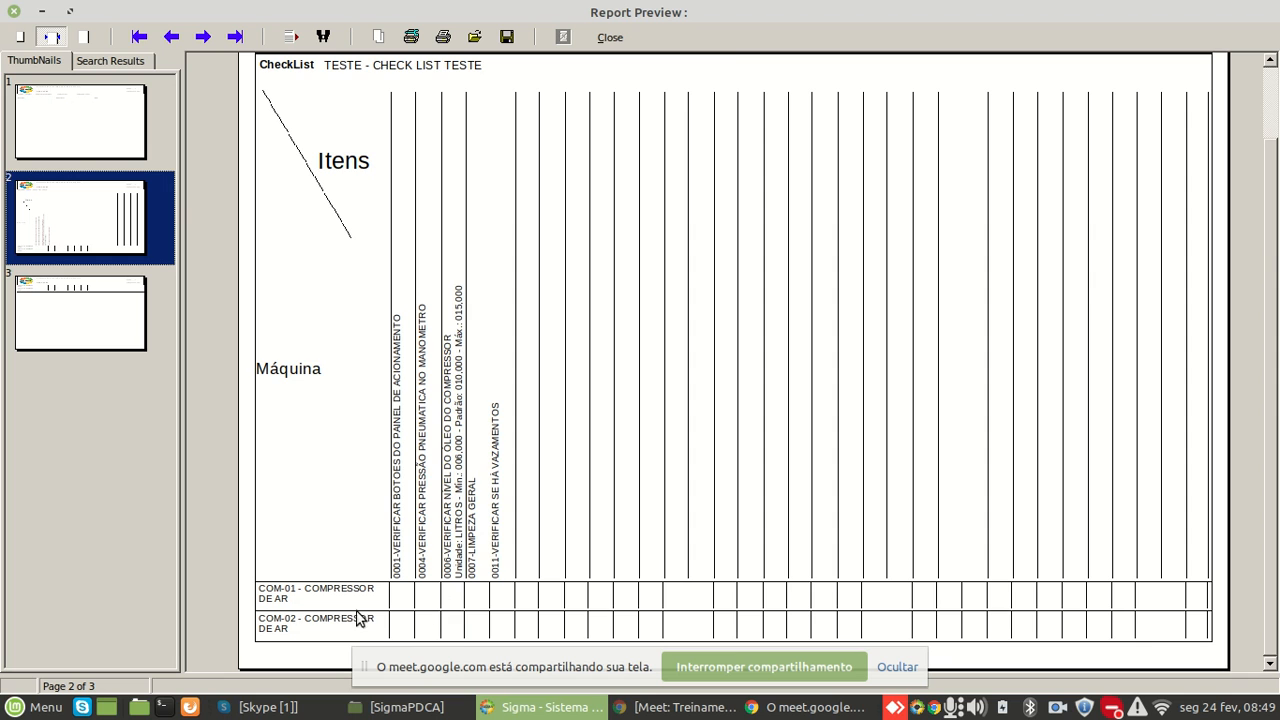
pyautogui.click(88, 320)
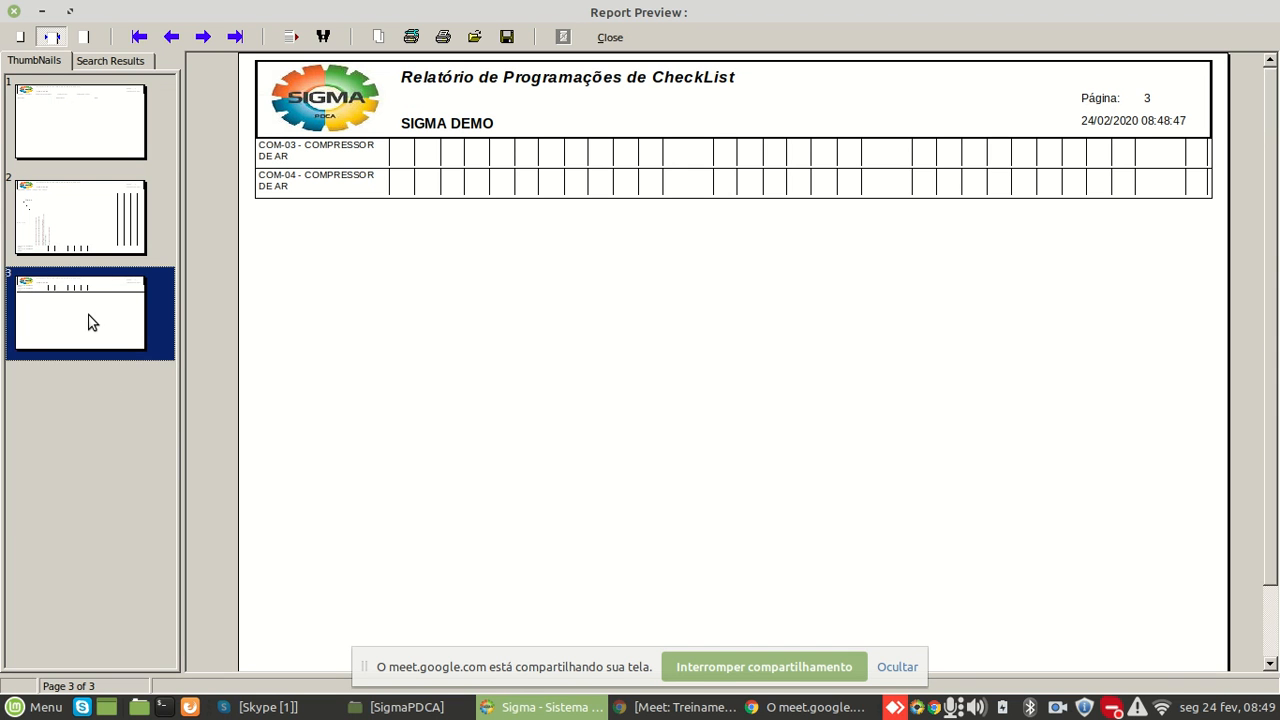
pyautogui.click(81, 225)
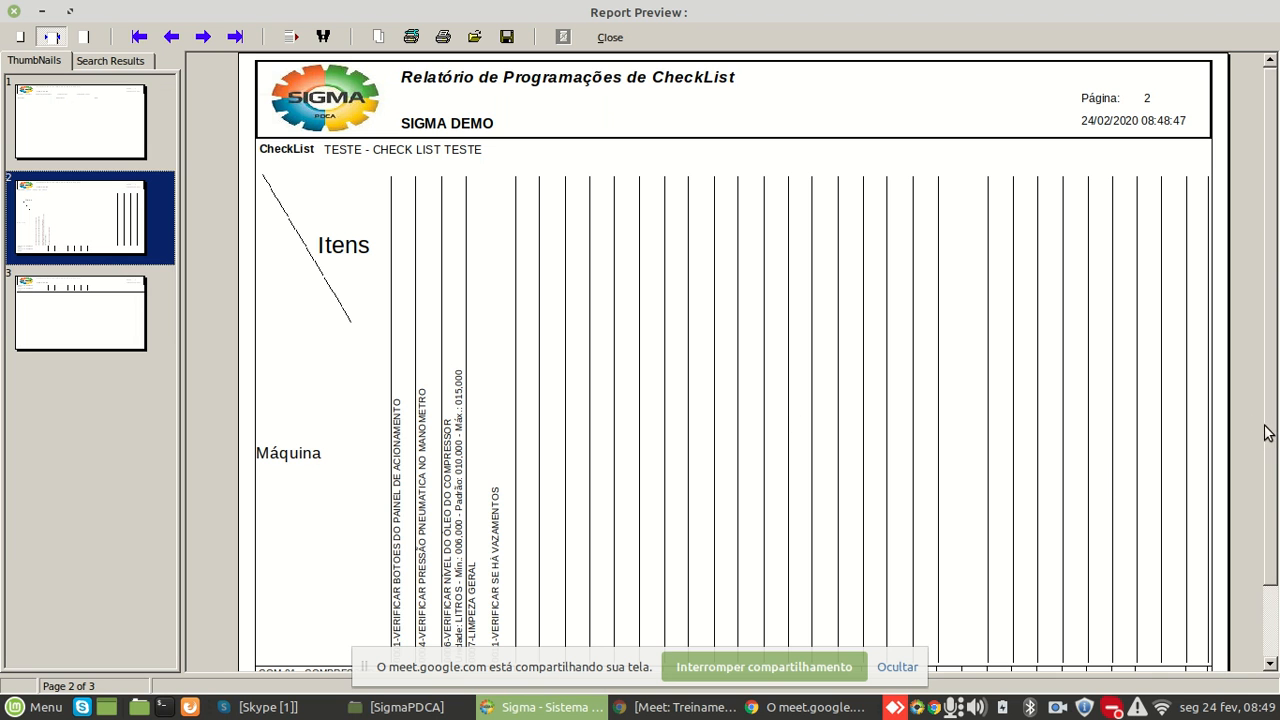
pyautogui.scroll(-1, 1275, 550)
pyautogui.scroll(-1, 1275, 570)
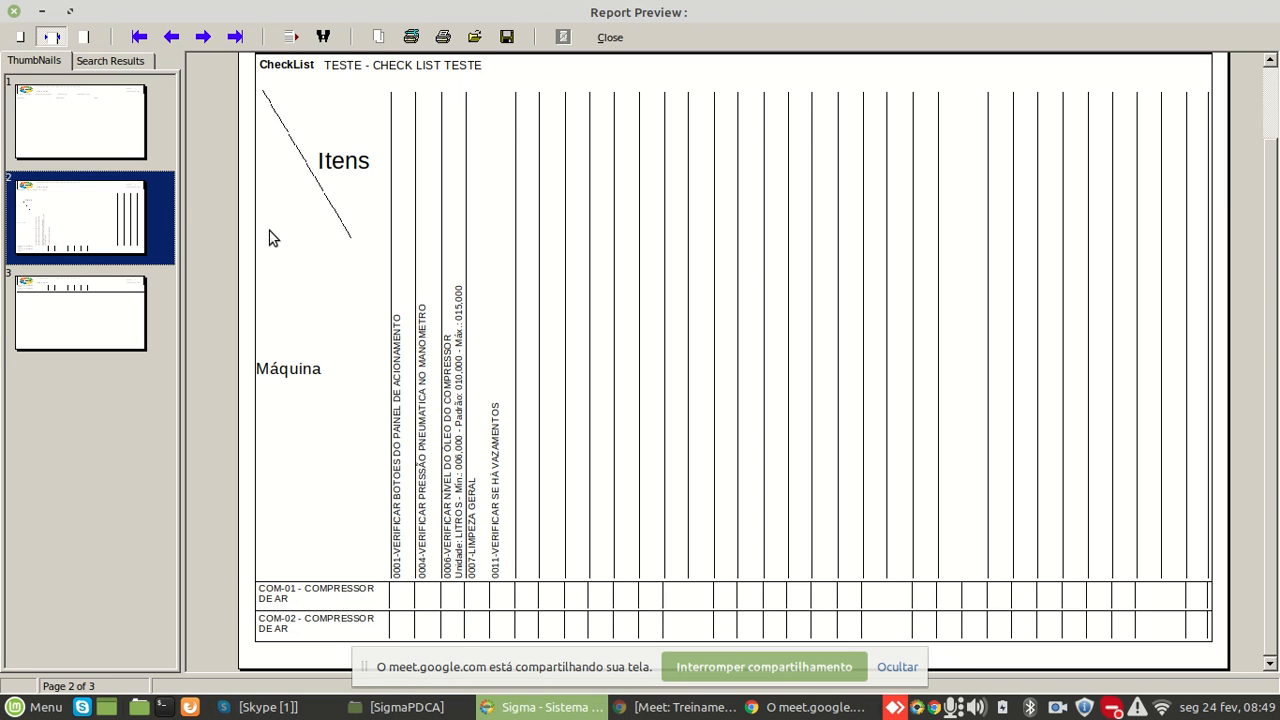
pyautogui.click(15, 12)
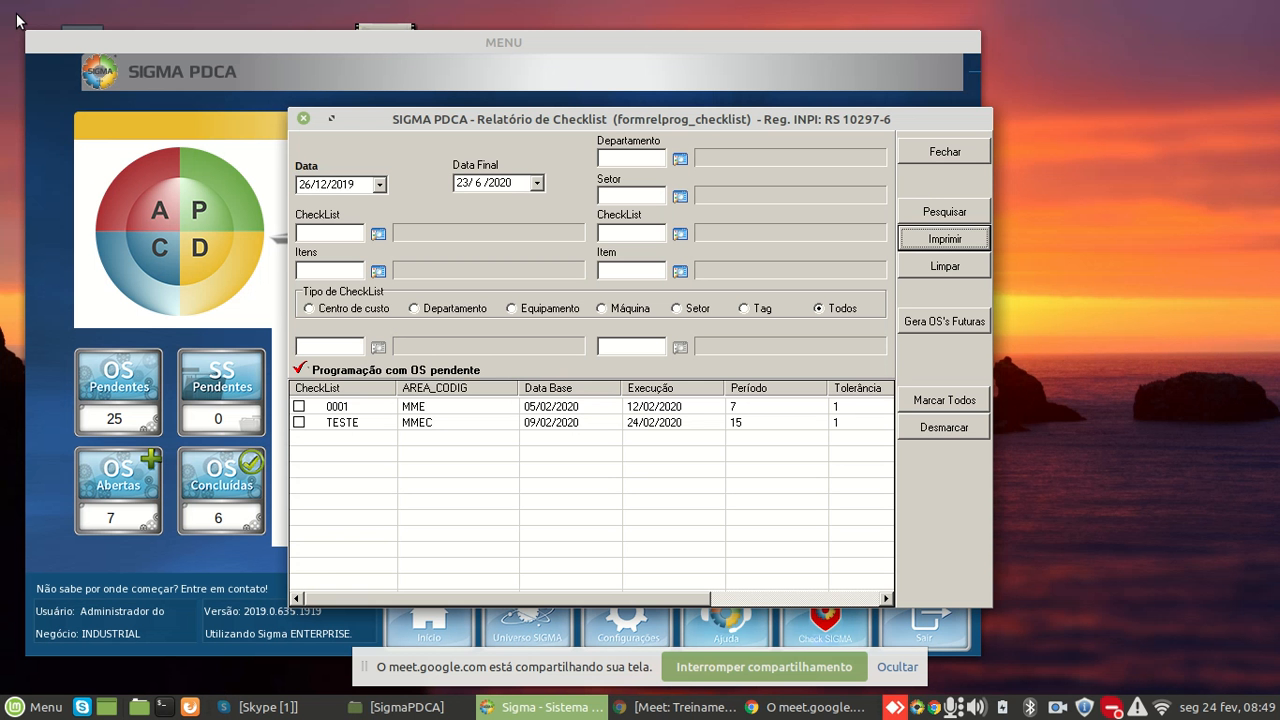
pyautogui.click(945, 155)
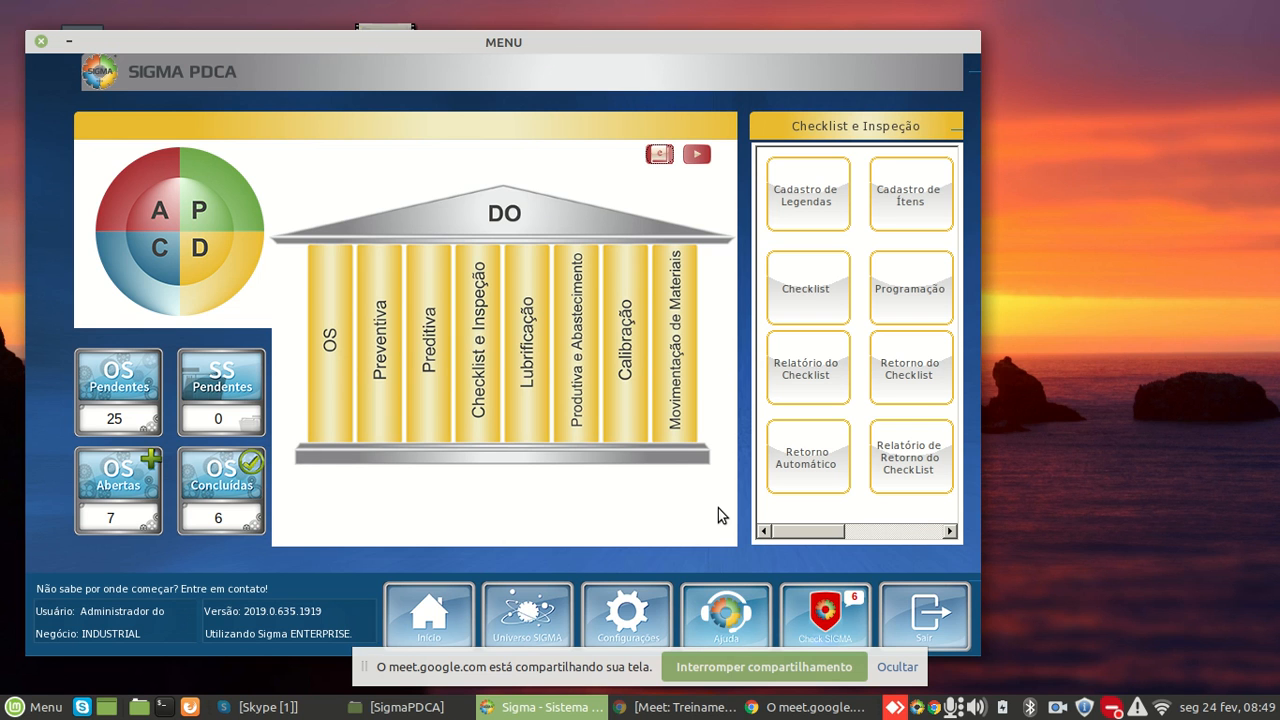
# In the automatic return form, mark checklist 0001, set the legend to CO (CONFORME) and try to conclude the return
pyautogui.click(829, 483)
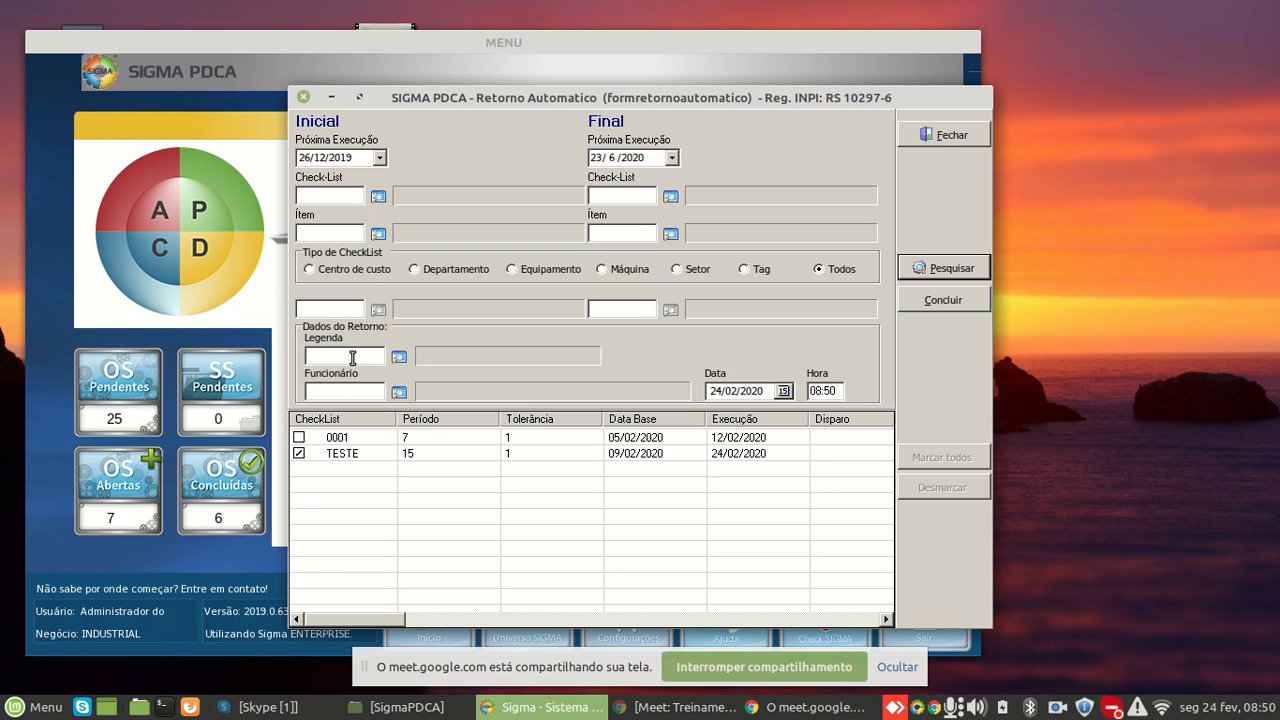
pyautogui.click(299, 453)
pyautogui.click(330, 355)
pyautogui.write('CO')
pyautogui.click(947, 302)
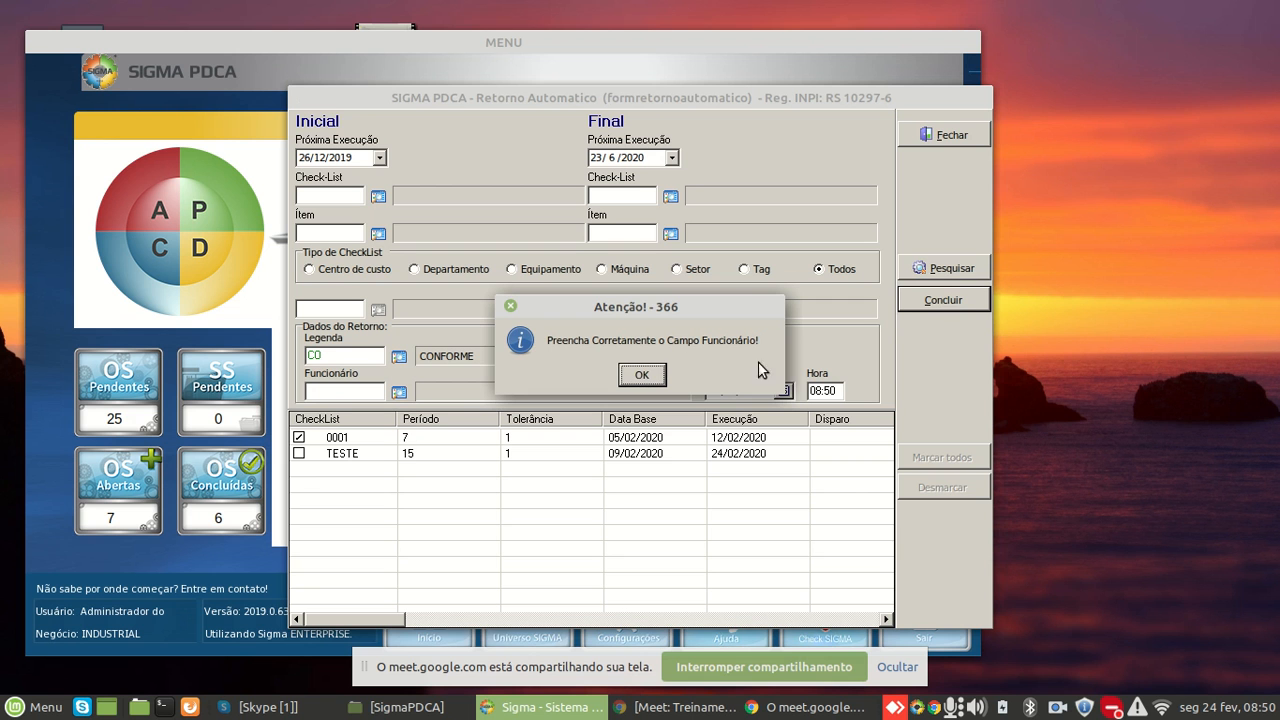
pyautogui.click(642, 374)
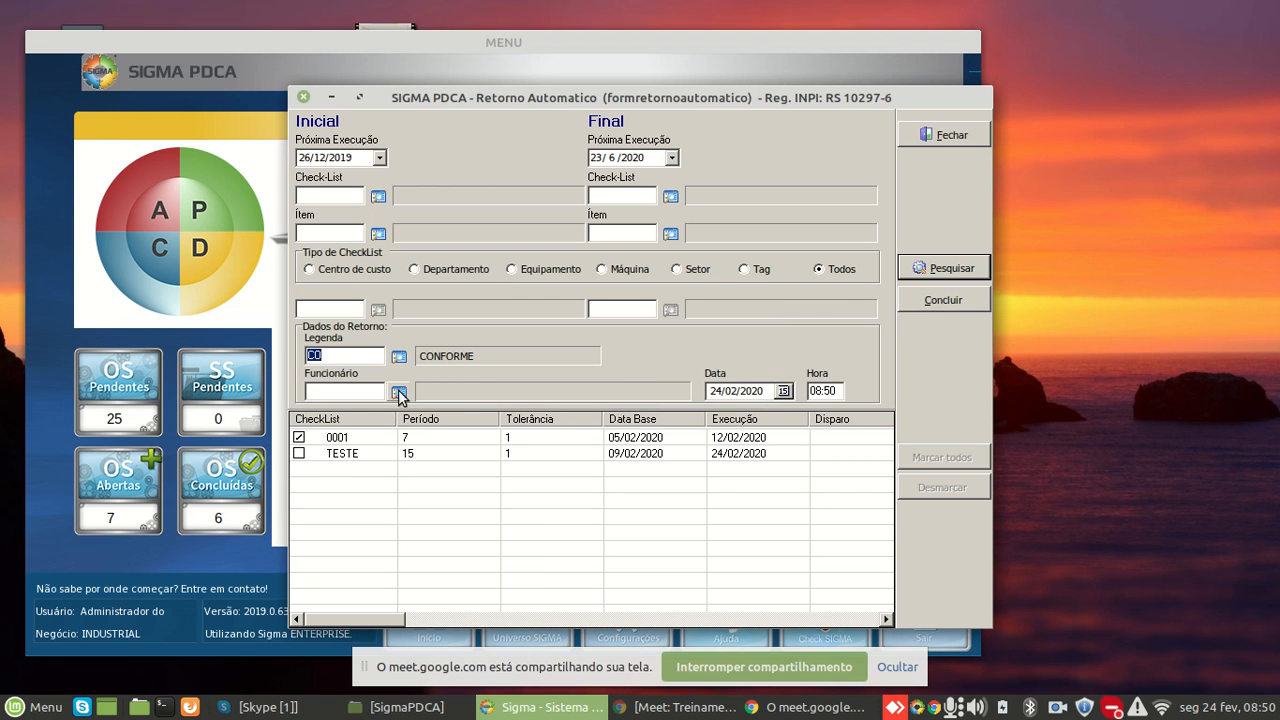
# Pick the responsible employee from the lookup, conclude the automatic return of checklist 0001 and close the form
pyautogui.click(399, 392)
pyautogui.doubleClick(601, 325)
pyautogui.click(930, 303)
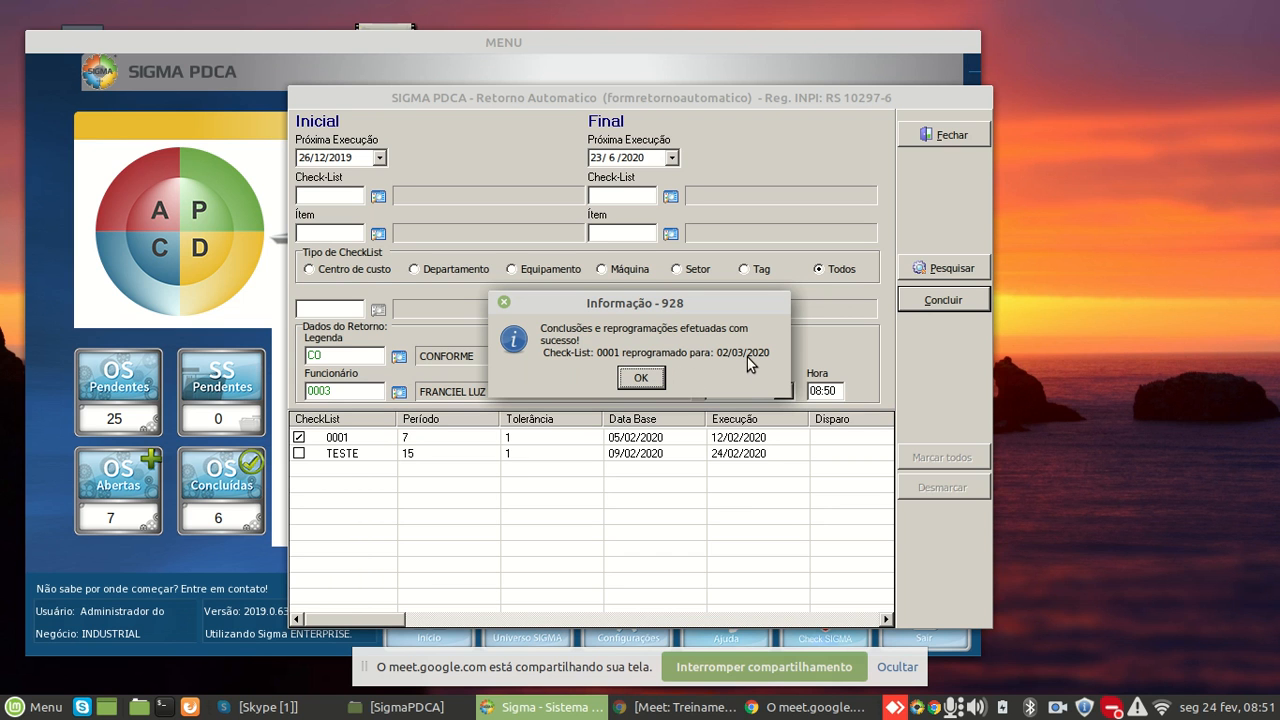
pyautogui.click(642, 379)
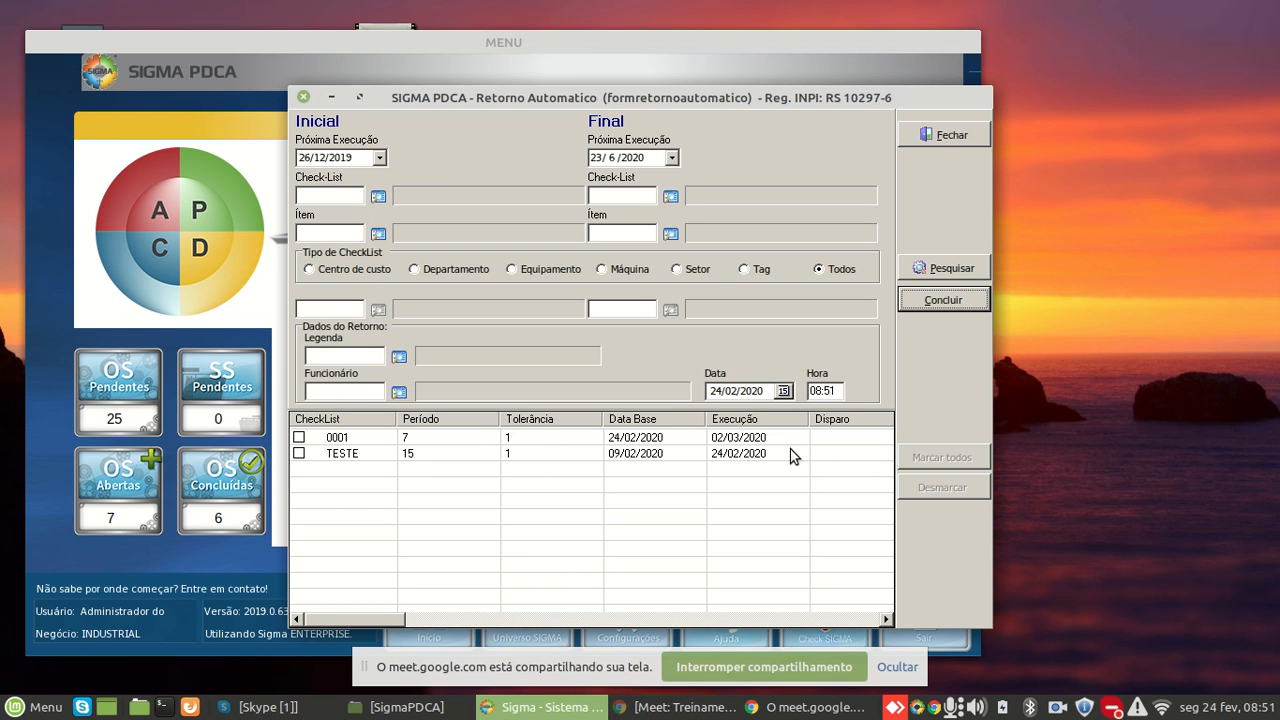
pyautogui.click(968, 139)
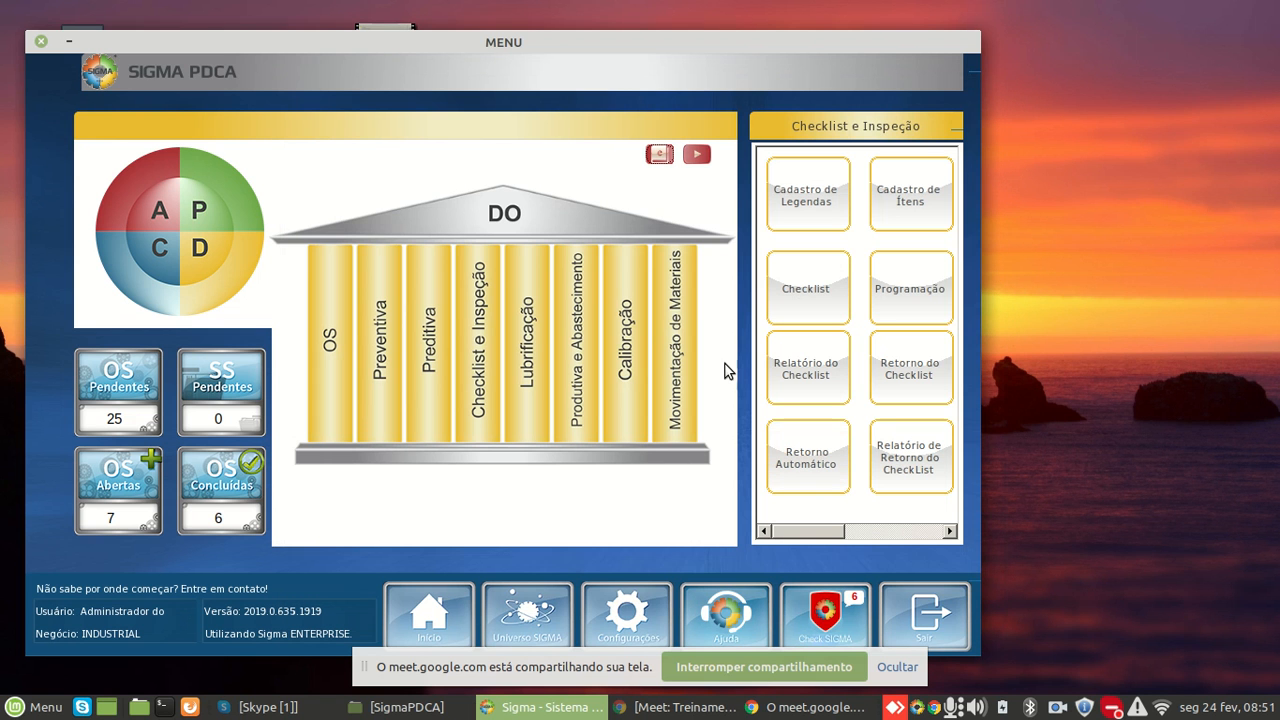
# Open the checklist return form and load the checklist TESTE
pyautogui.click(906, 386)
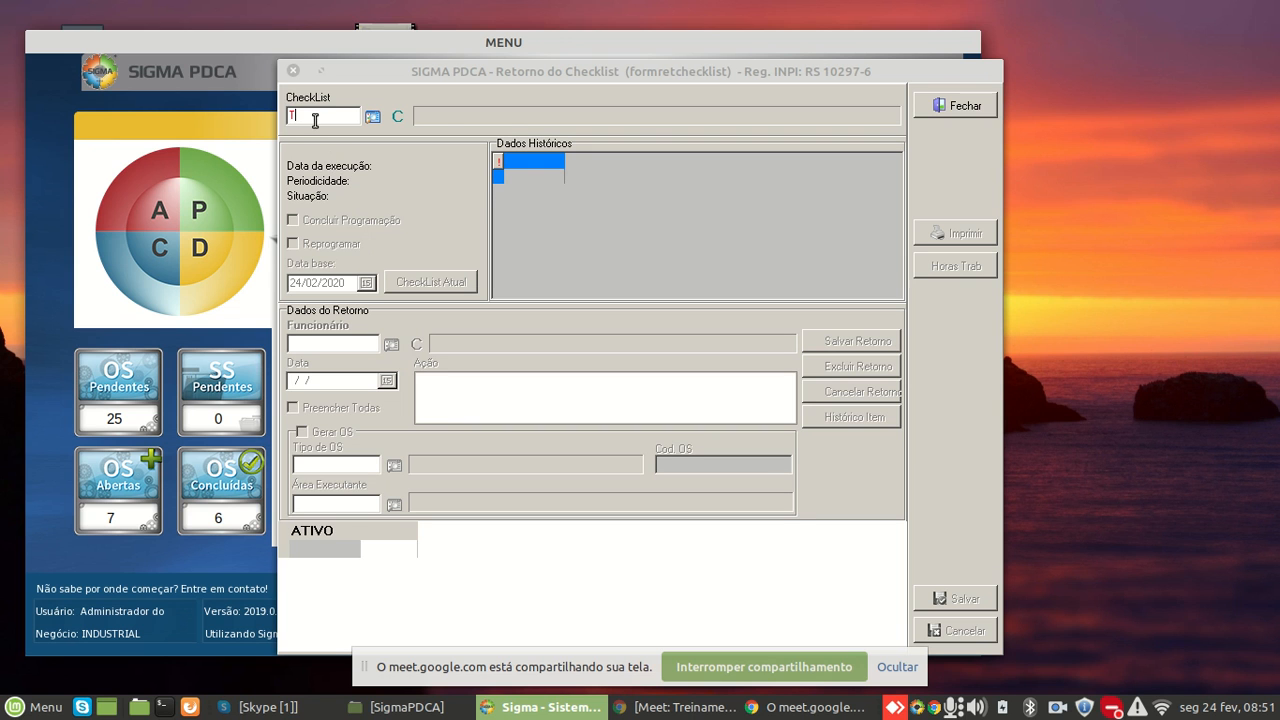
pyautogui.write('TESTE')
pyautogui.press('Return')
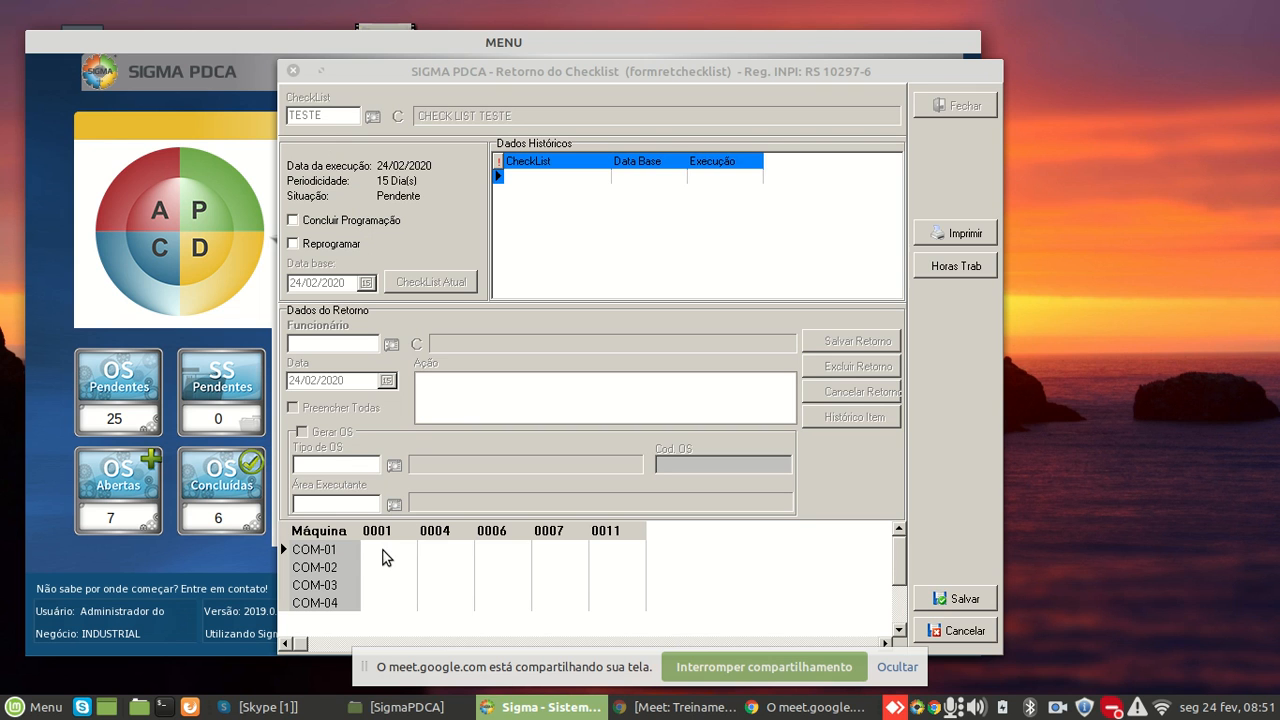
# Mark items 0001 and 0004 of machine COM-01 as CO (CONFORME)
pyautogui.click(385, 553)
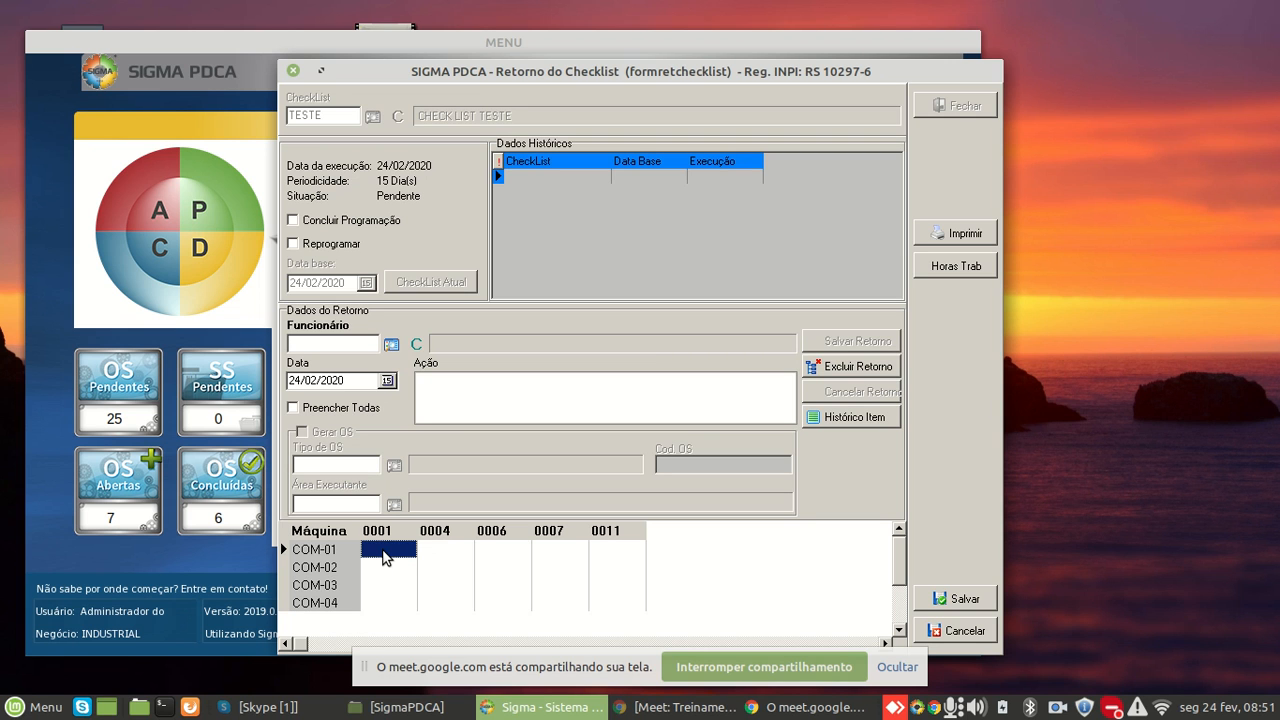
pyautogui.rightClick(385, 557)
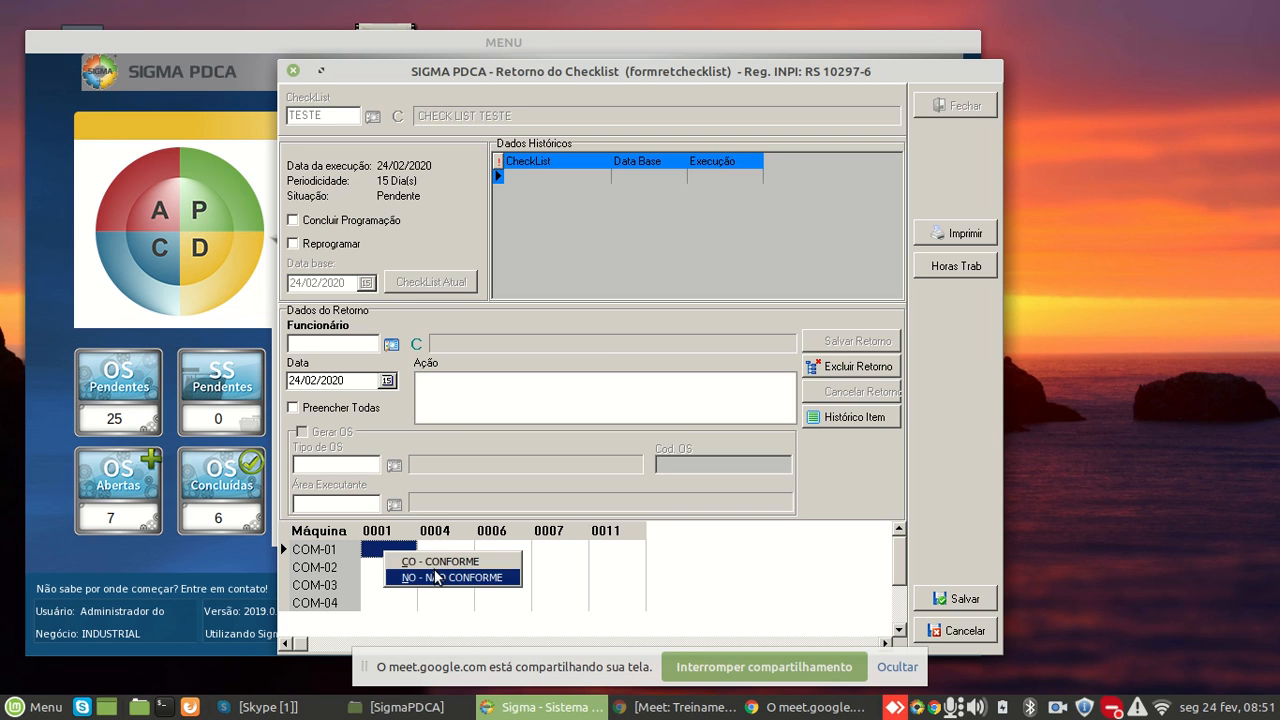
pyautogui.click(428, 561)
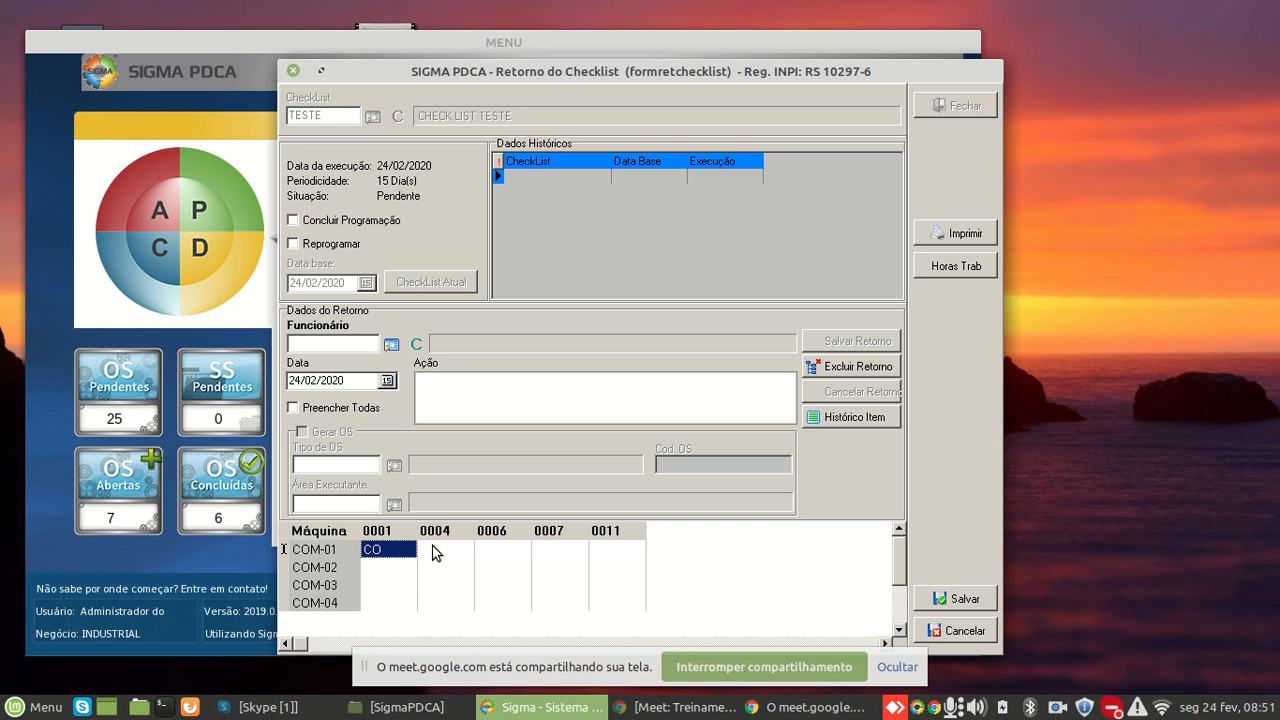
pyautogui.click(432, 551)
pyautogui.rightClick(434, 551)
pyautogui.click(475, 557)
# Record a reading of 12 litres for item 0006 of machine COM-01 and save it
pyautogui.click(492, 552)
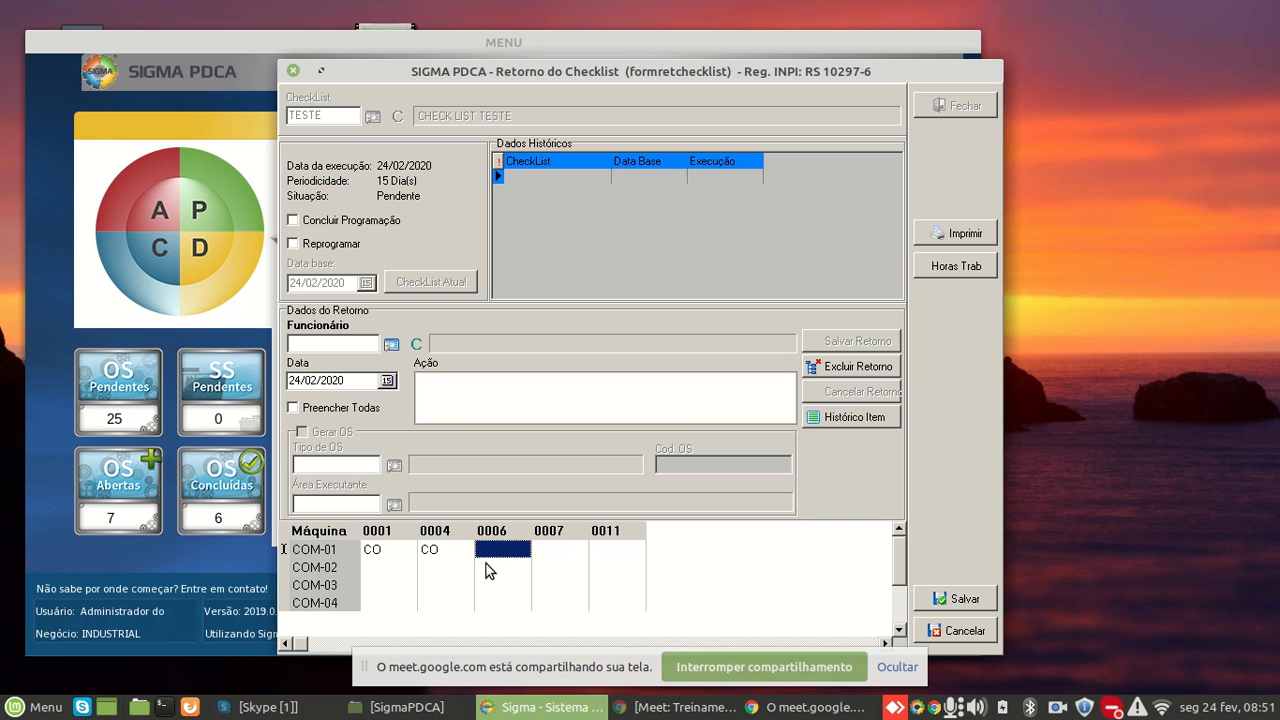
pyautogui.click(491, 552)
pyautogui.rightClick(491, 552)
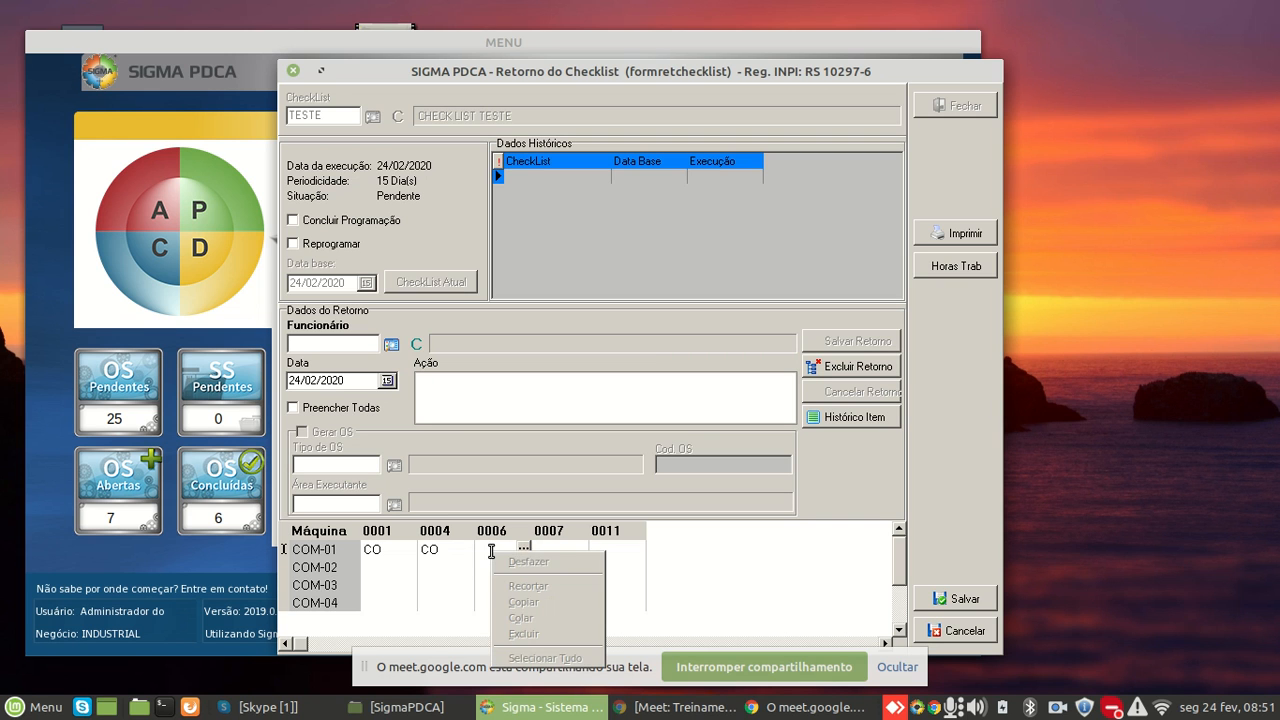
pyautogui.click(517, 548)
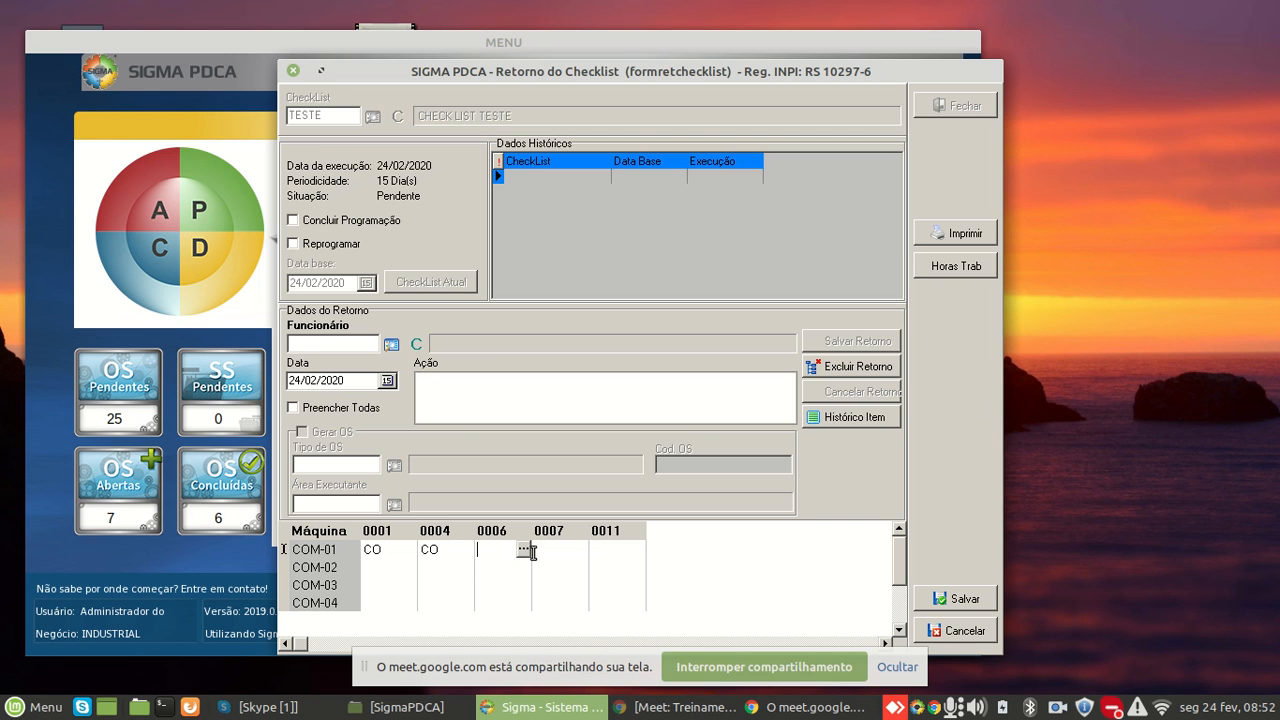
pyautogui.click(523, 549)
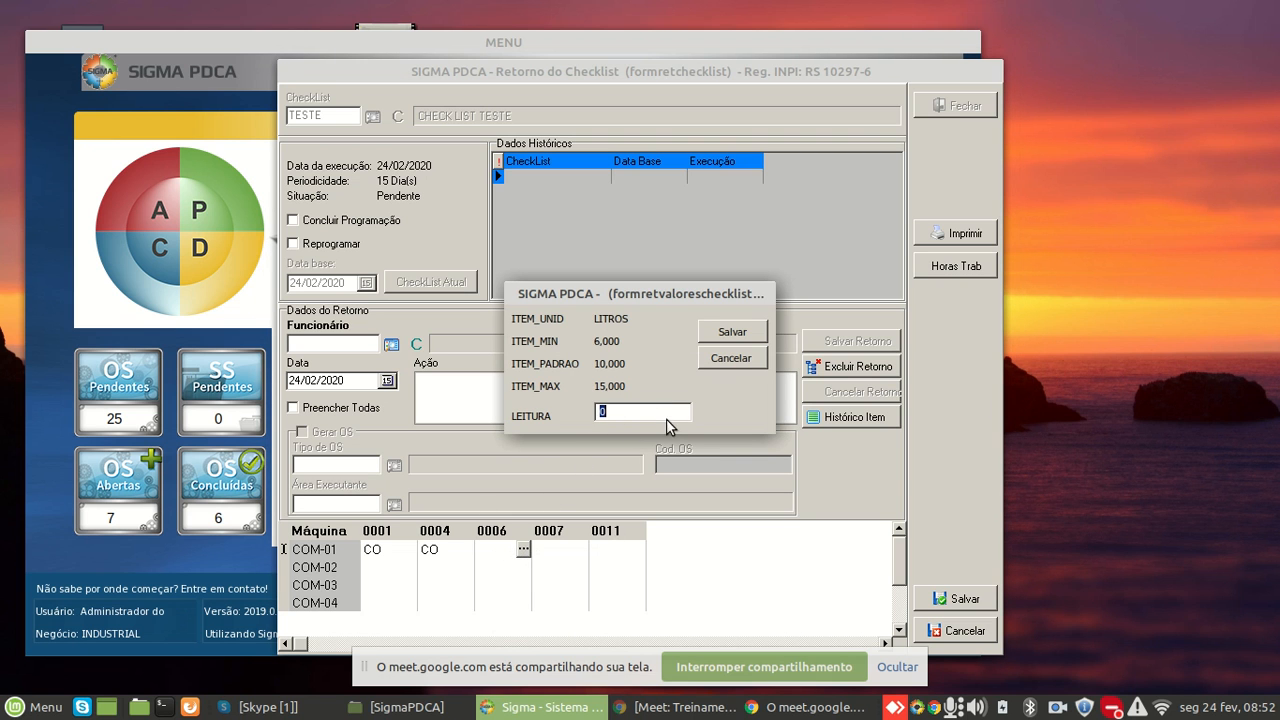
pyautogui.write('12')
pyautogui.click(730, 332)
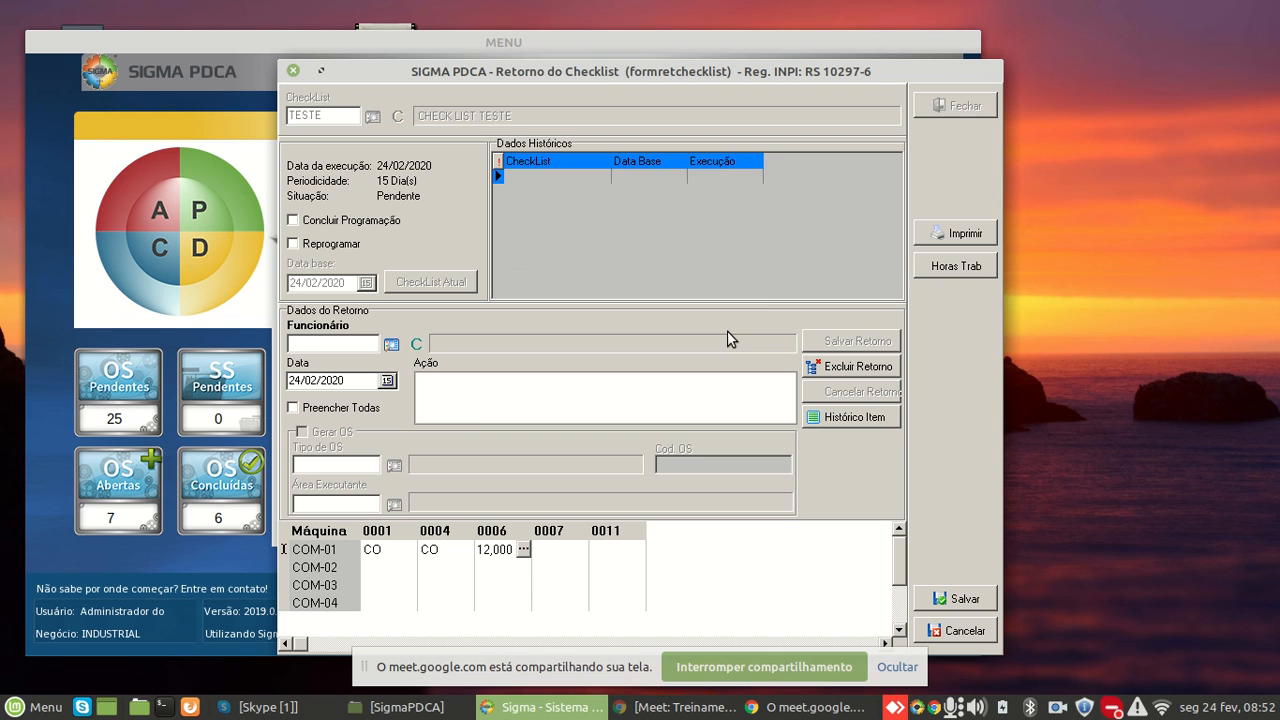
# Mark items 0007 and 0011 of machine COM-01 as CO (CONFORME)
pyautogui.click(554, 558)
pyautogui.click(555, 554)
pyautogui.rightClick(554, 552)
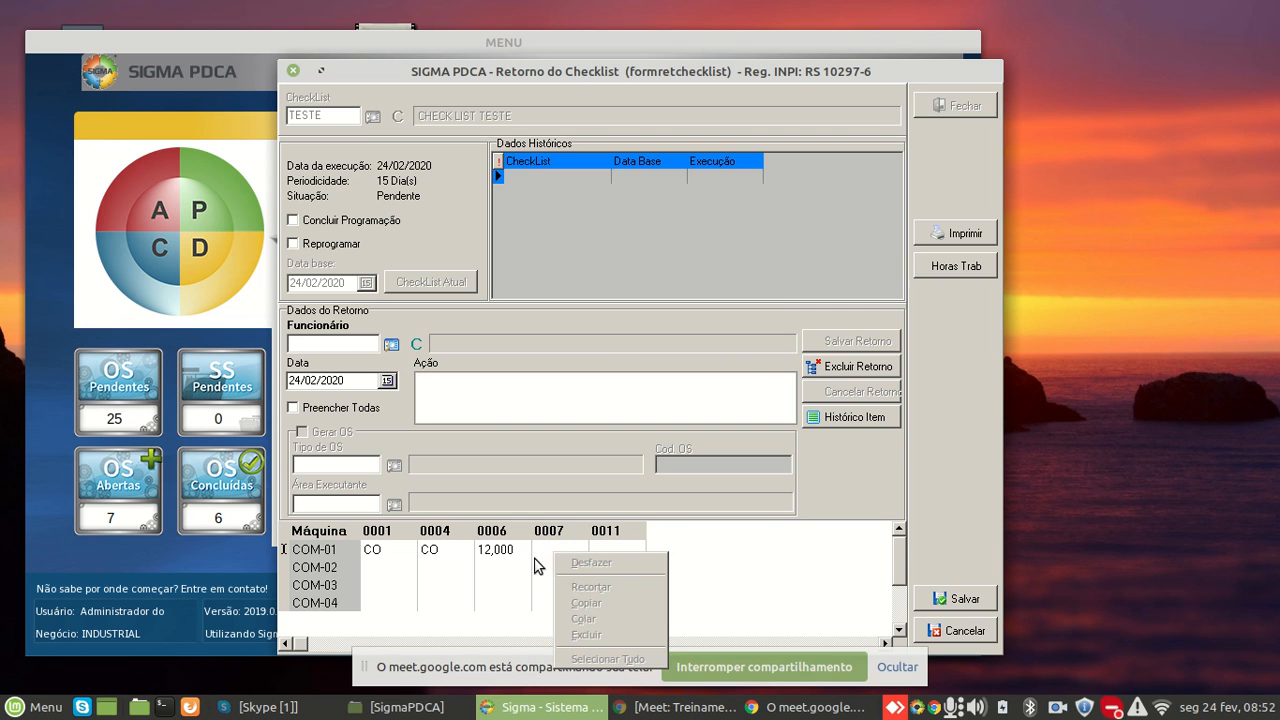
pyautogui.click(538, 566)
pyautogui.click(536, 550)
pyautogui.rightClick(536, 550)
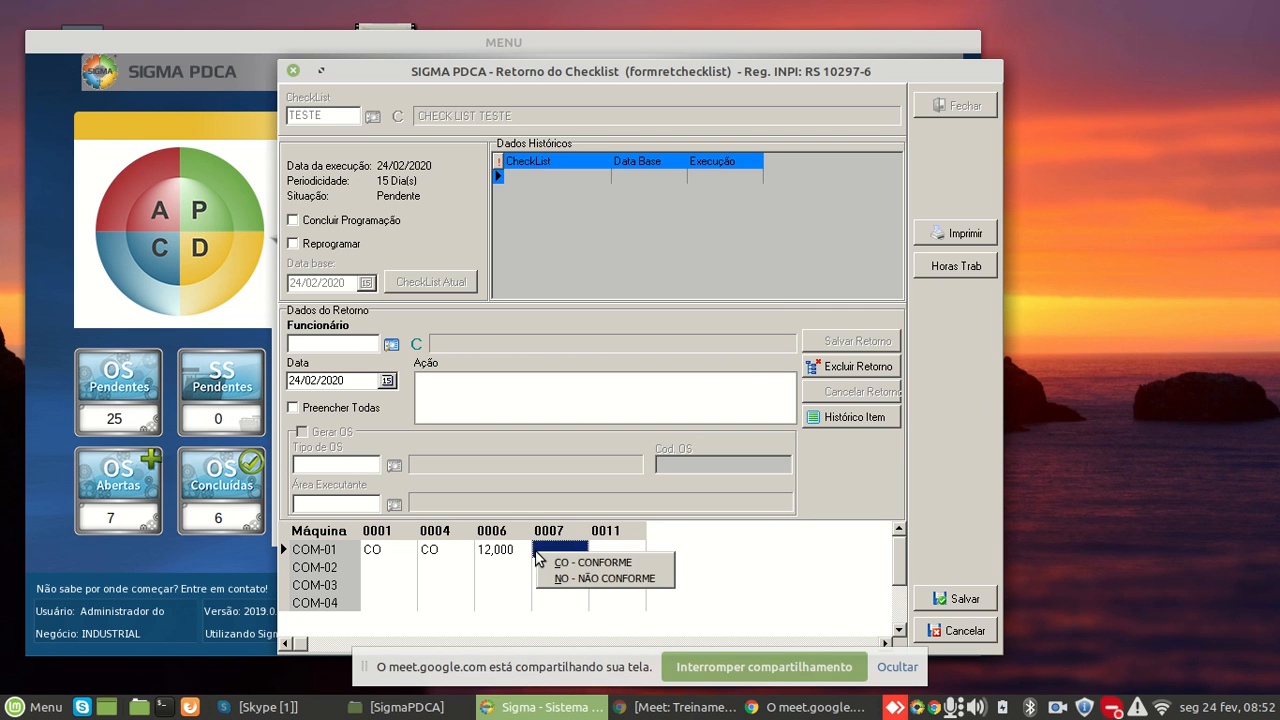
pyautogui.click(572, 565)
pyautogui.click(626, 550)
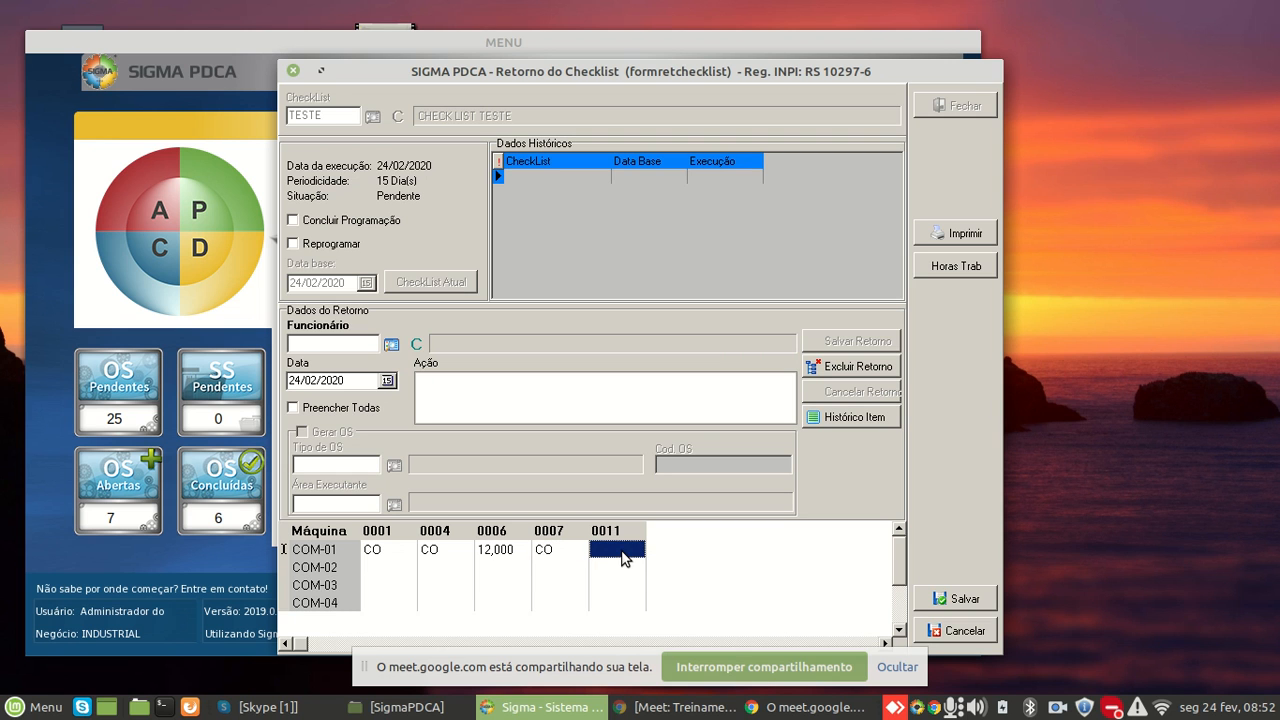
pyautogui.rightClick(626, 551)
pyautogui.click(645, 563)
# Mark items 0001 and 0004 of machine COM-02 as CO (CONFORME)
pyautogui.click(378, 567)
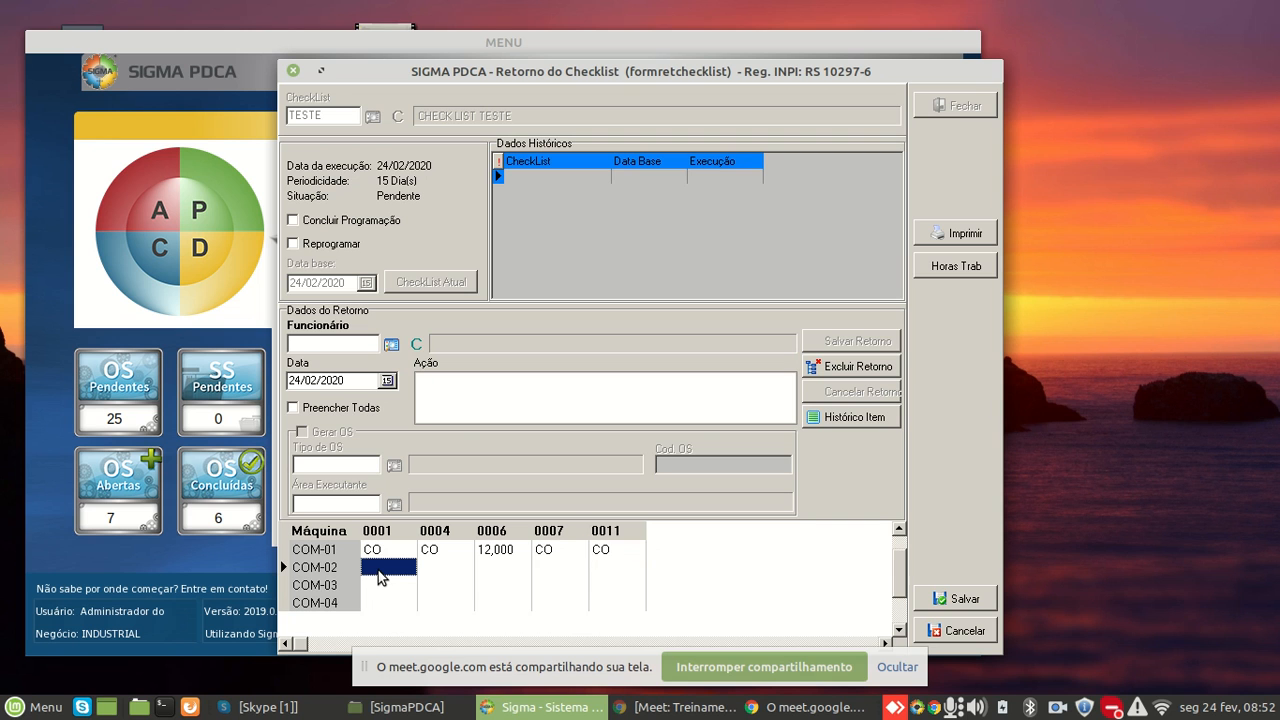
pyautogui.rightClick(379, 570)
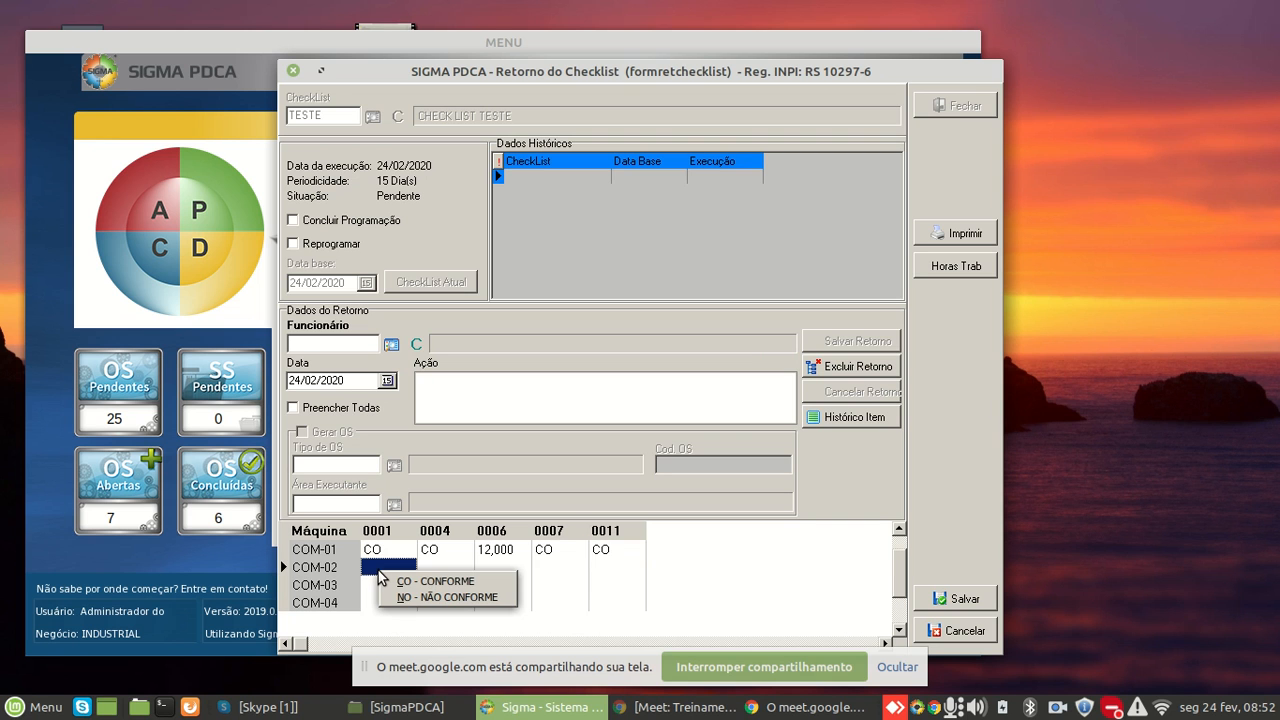
pyautogui.click(438, 574)
pyautogui.click(445, 568)
pyautogui.rightClick(445, 580)
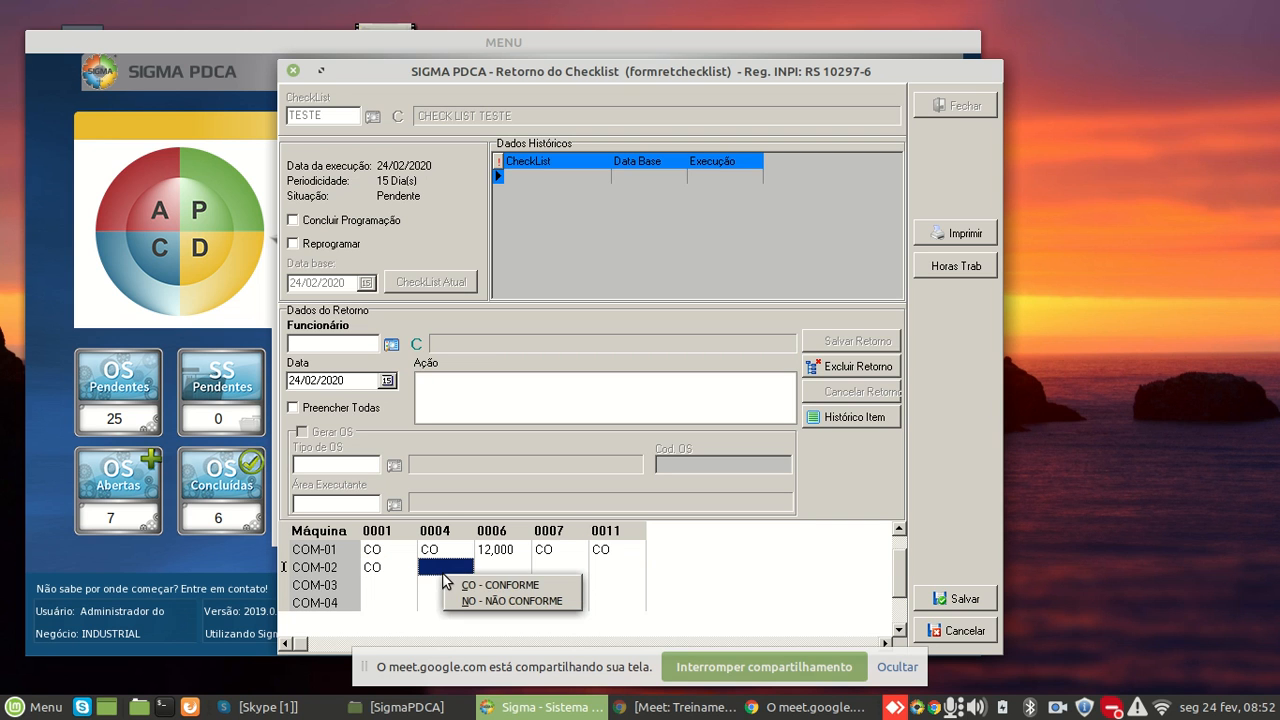
pyautogui.click(464, 586)
# Record a reading of 8 litres for item 0006 of machine COM-02 and save it
pyautogui.click(511, 568)
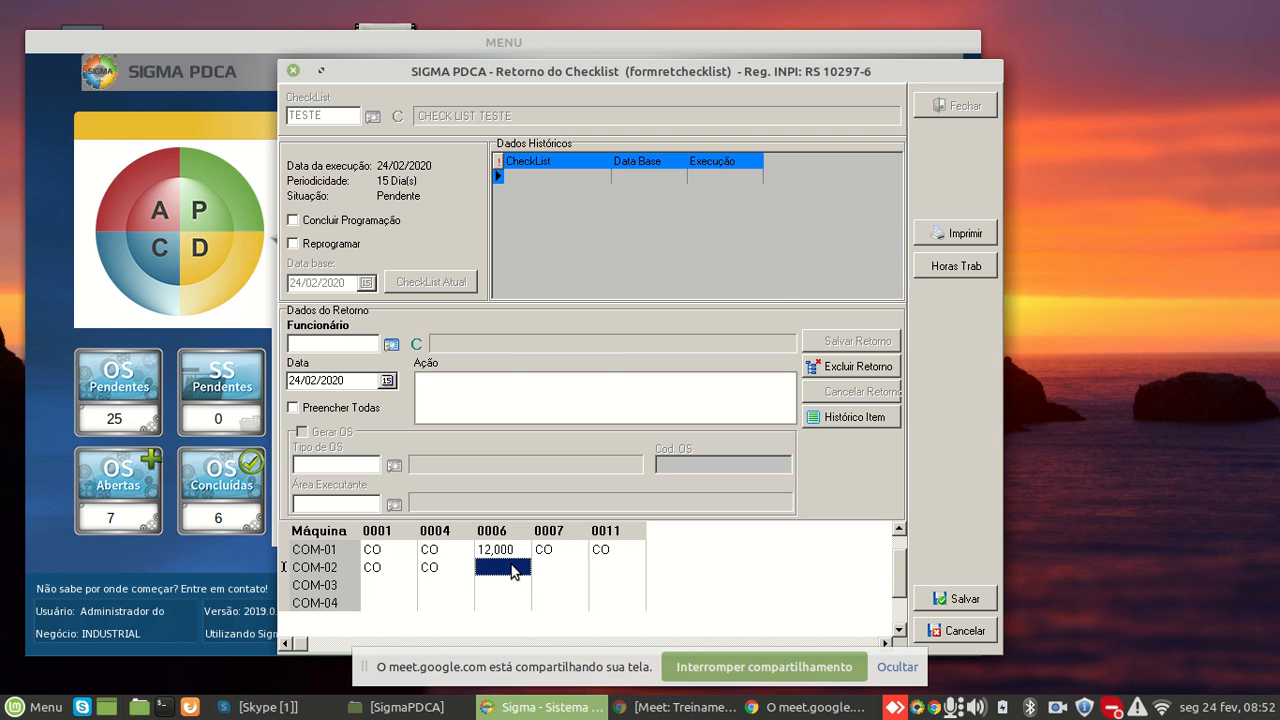
pyautogui.click(511, 568)
pyautogui.click(522, 567)
pyautogui.write('08')
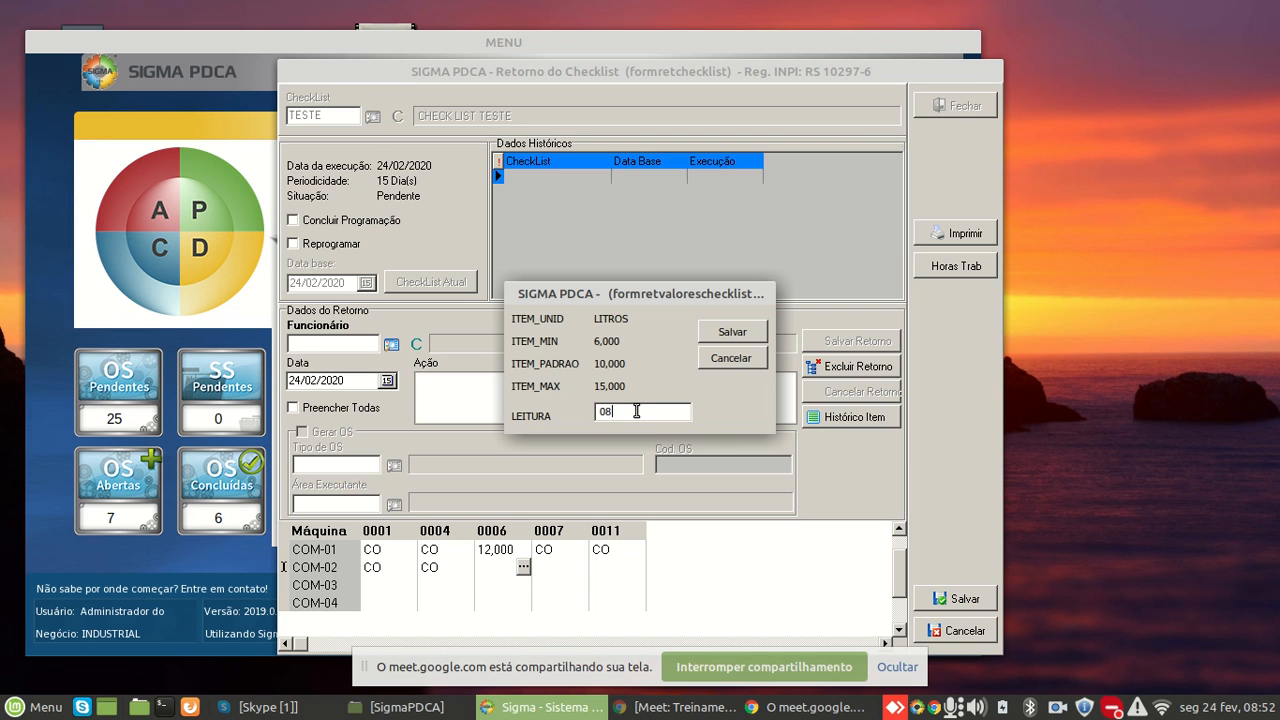
pyautogui.click(736, 333)
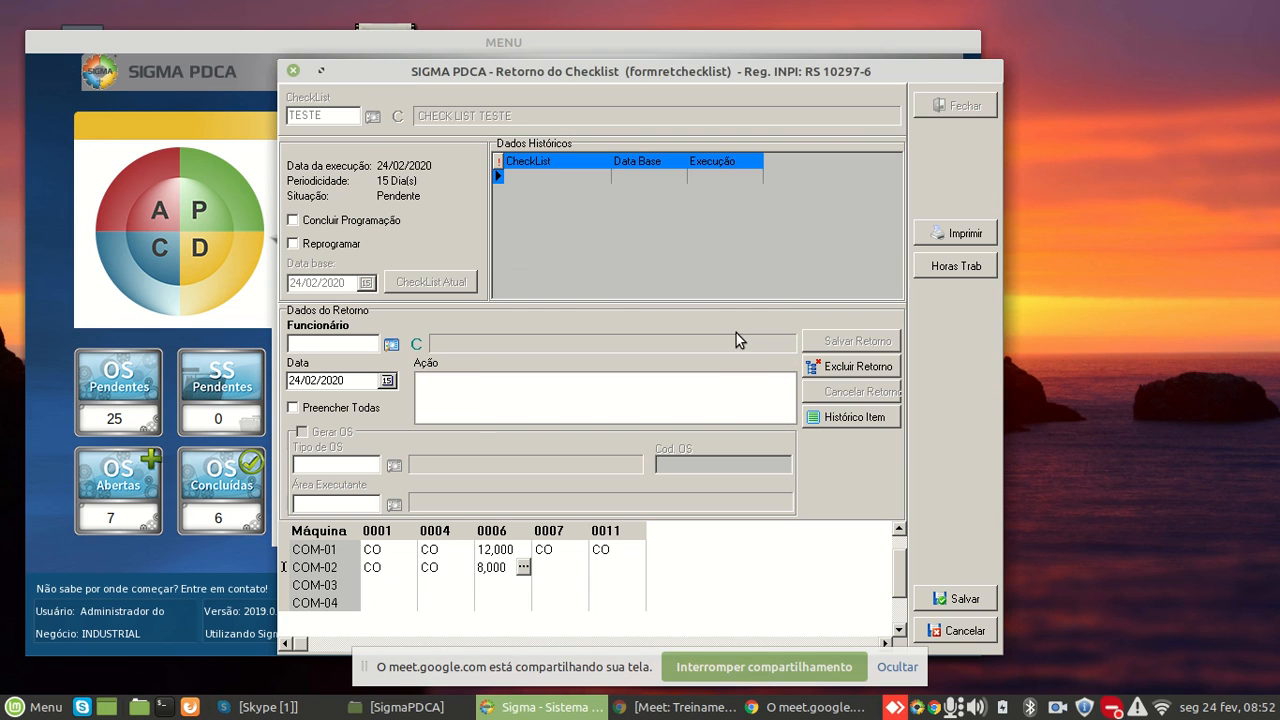
# Mark items 0007 and 0011 of machine COM-02 as CO (CONFORME)
pyautogui.click(553, 570)
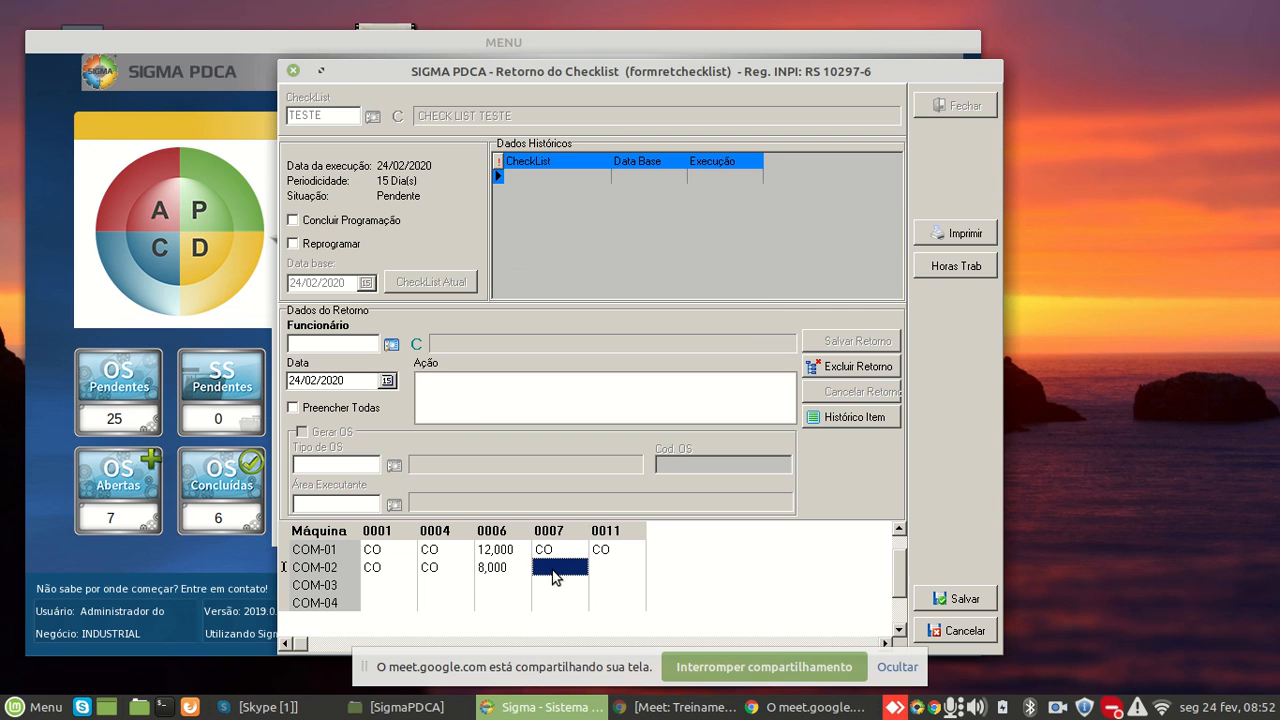
pyautogui.click(555, 575)
pyautogui.click(588, 581)
pyautogui.click(628, 572)
pyautogui.click(630, 572)
pyautogui.click(641, 578)
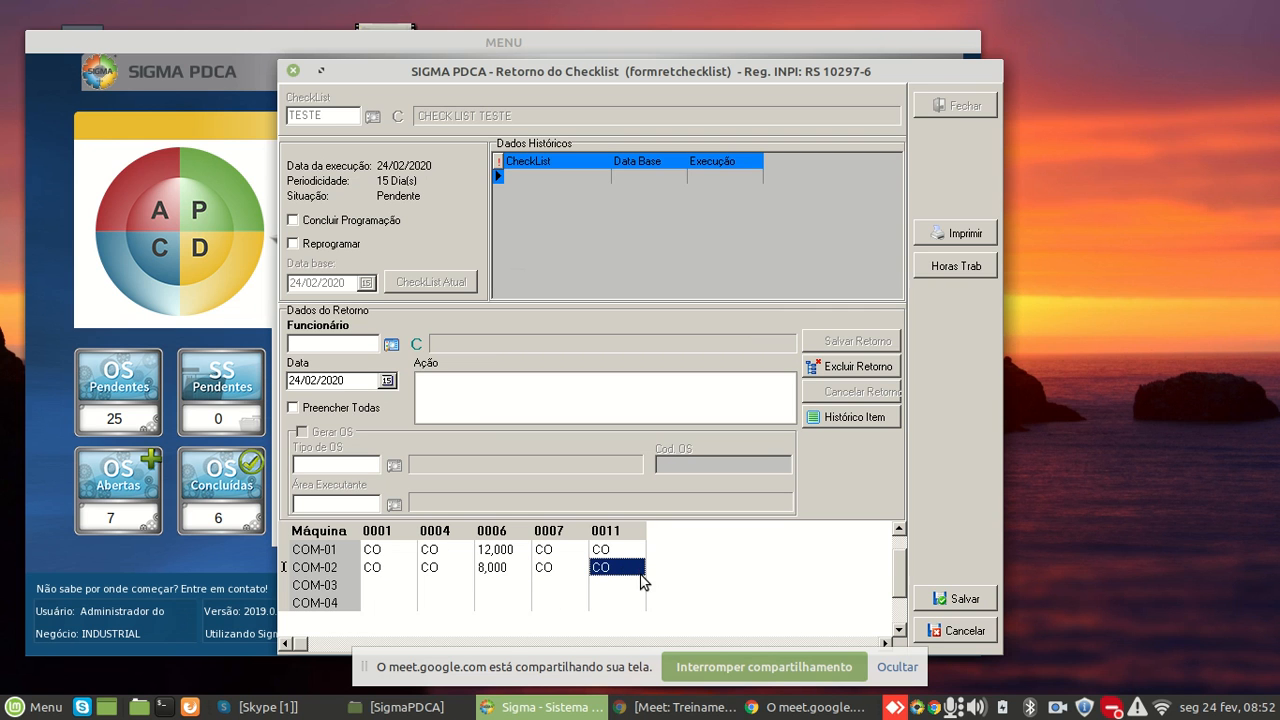
# Mark item 0001 of machine COM-03 as CO (CONFORME)
pyautogui.click(377, 590)
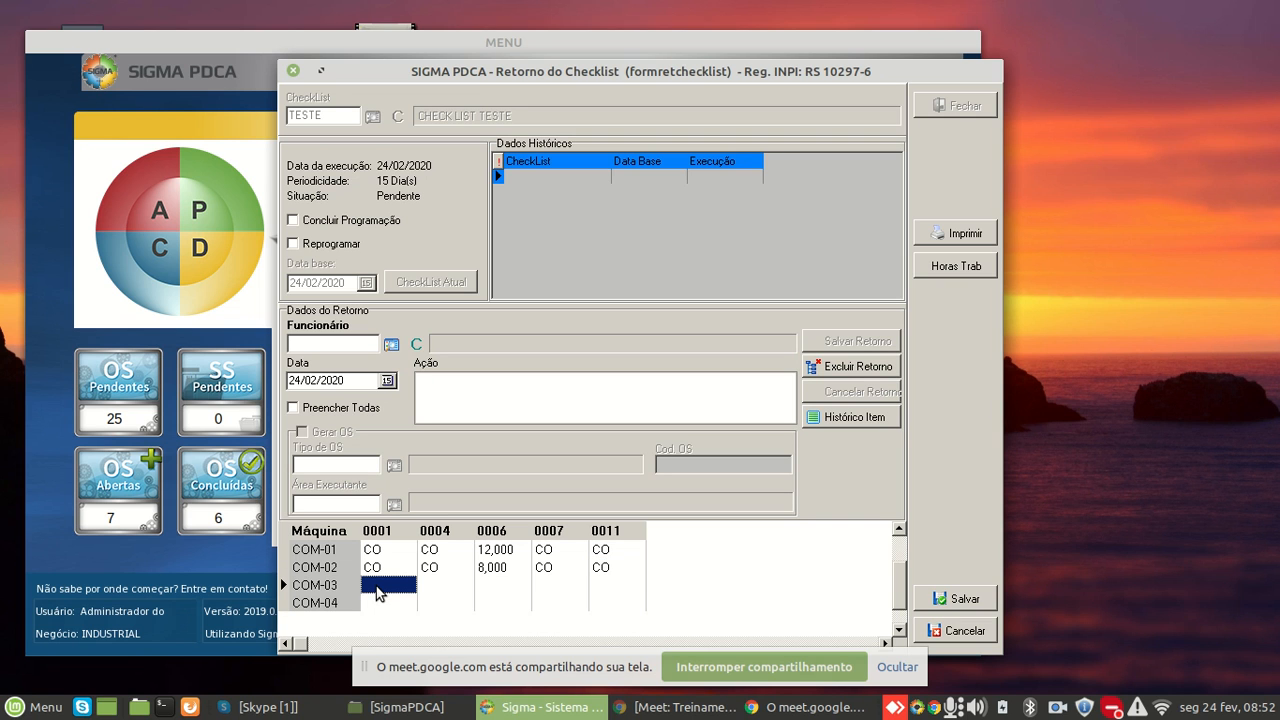
pyautogui.click(379, 592)
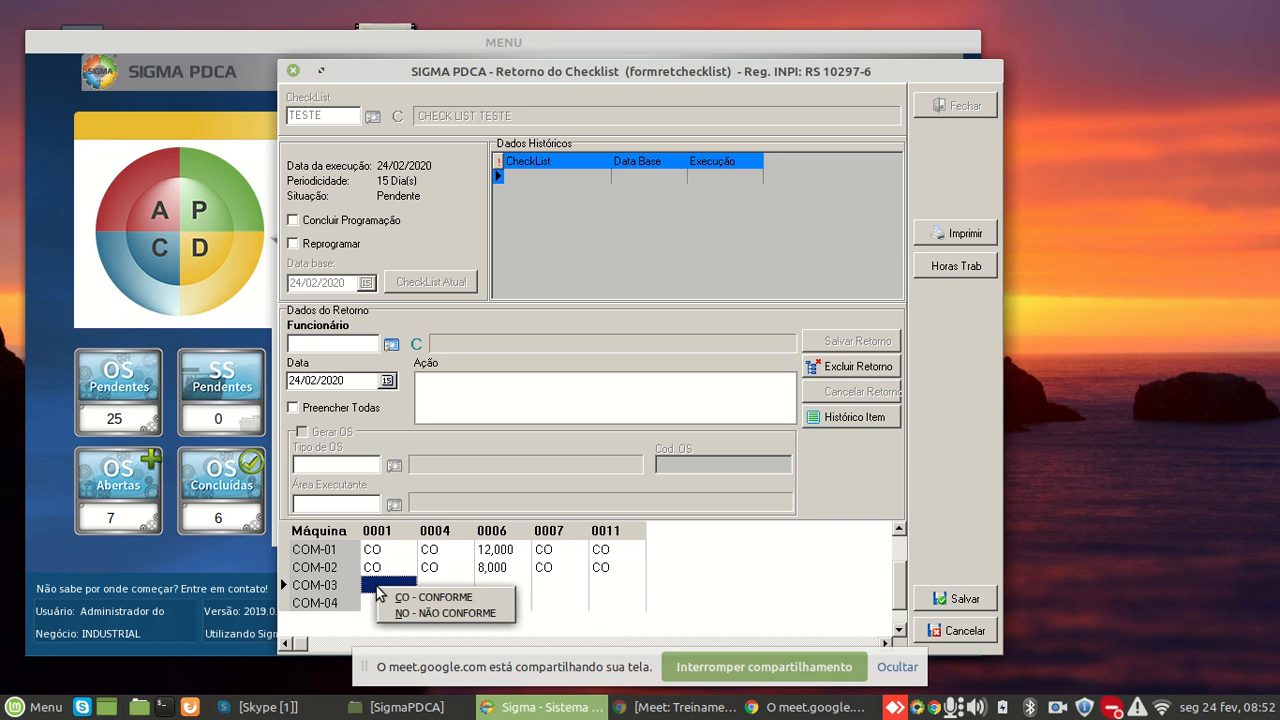
pyautogui.click(434, 600)
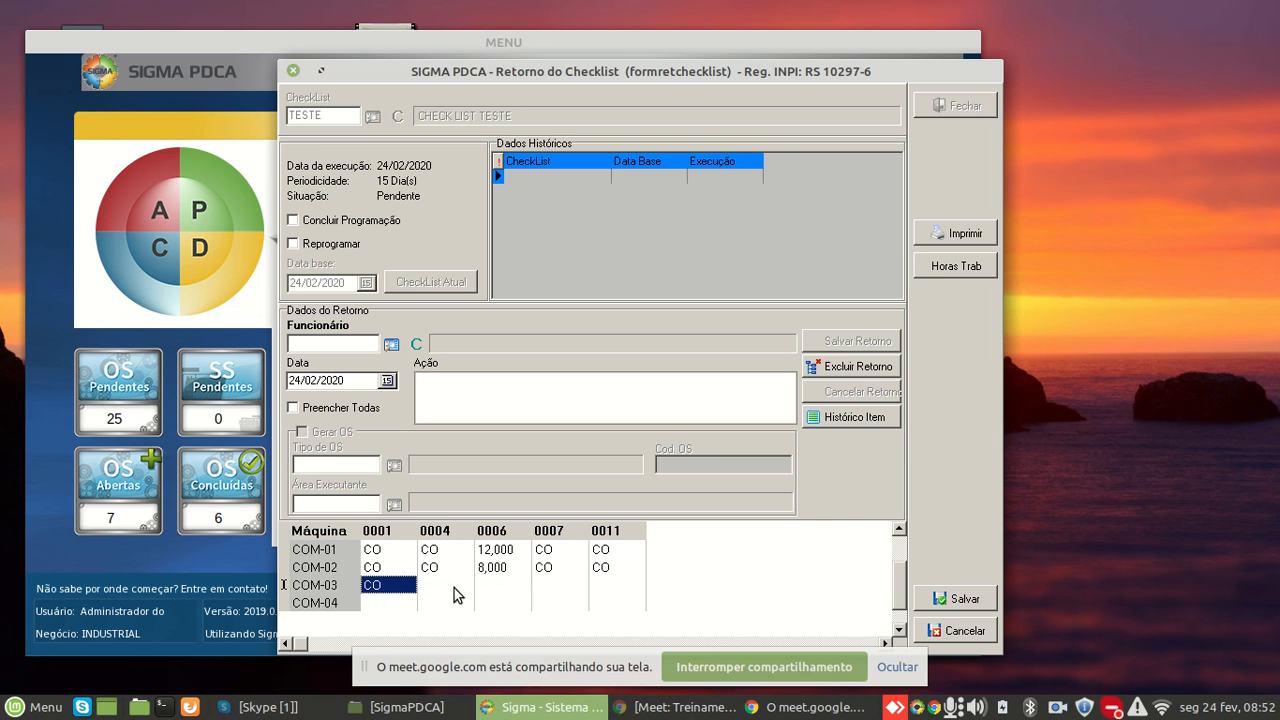
# Mark item 0004 of COM-03 as NO (NÃO CONFORME) and set its work order type to 1 (Corretiva)
pyautogui.click(454, 590)
pyautogui.click(455, 593)
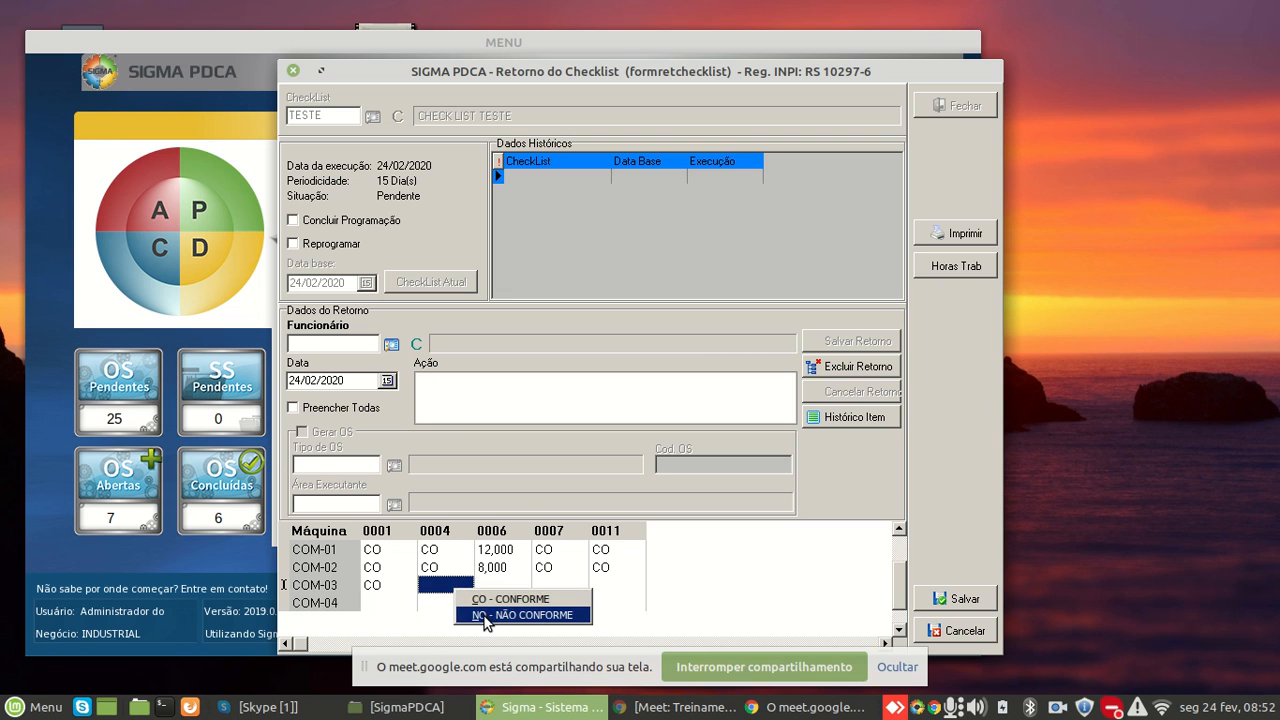
pyautogui.click(484, 616)
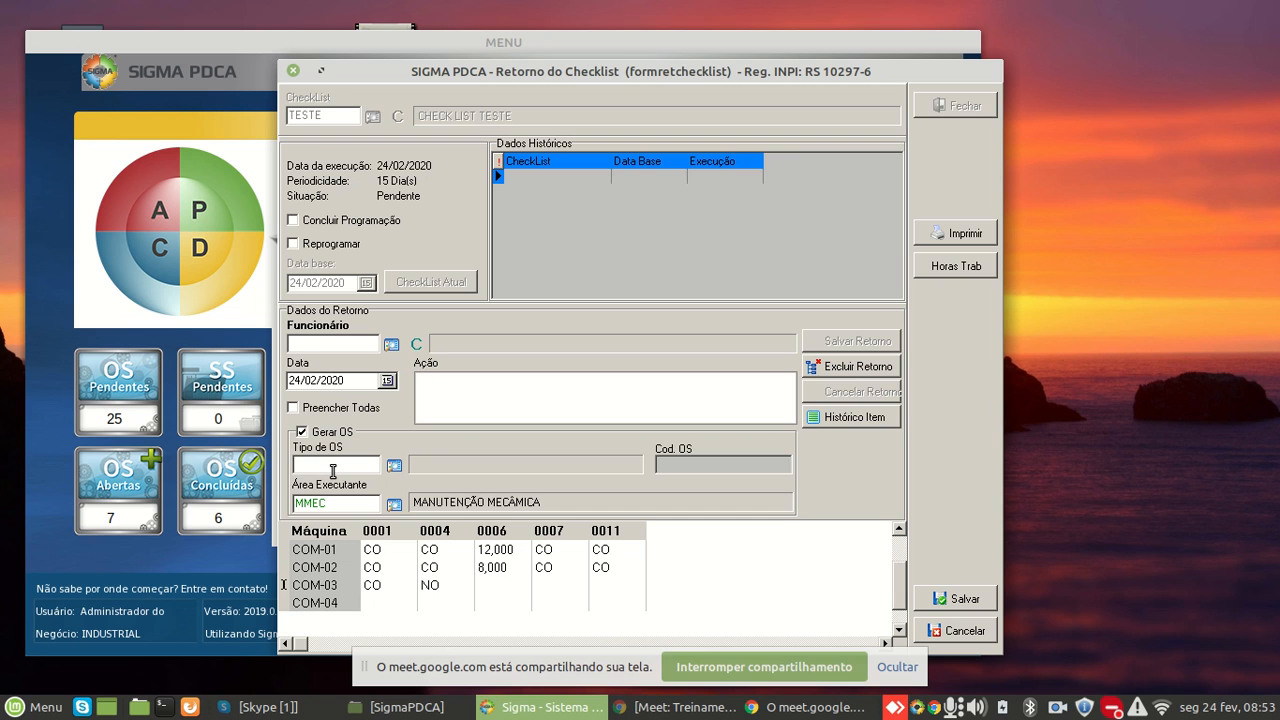
pyautogui.write('1')
pyautogui.click(484, 586)
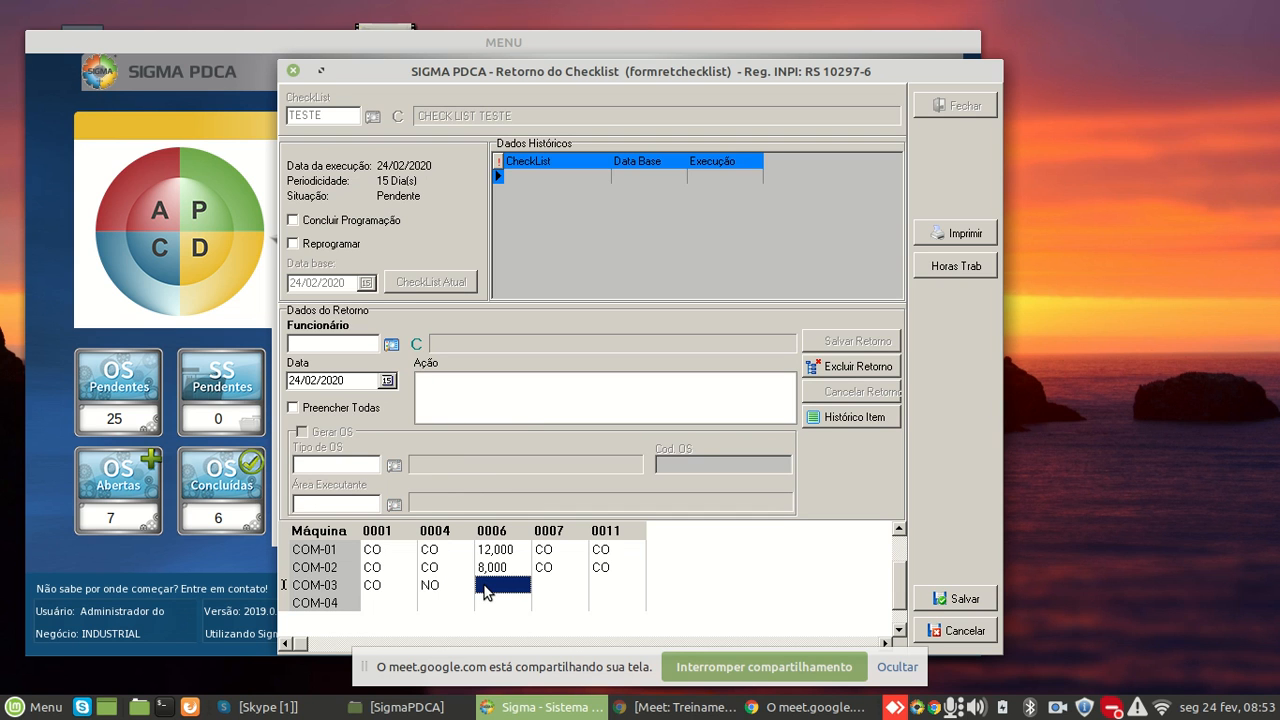
pyautogui.click(458, 601)
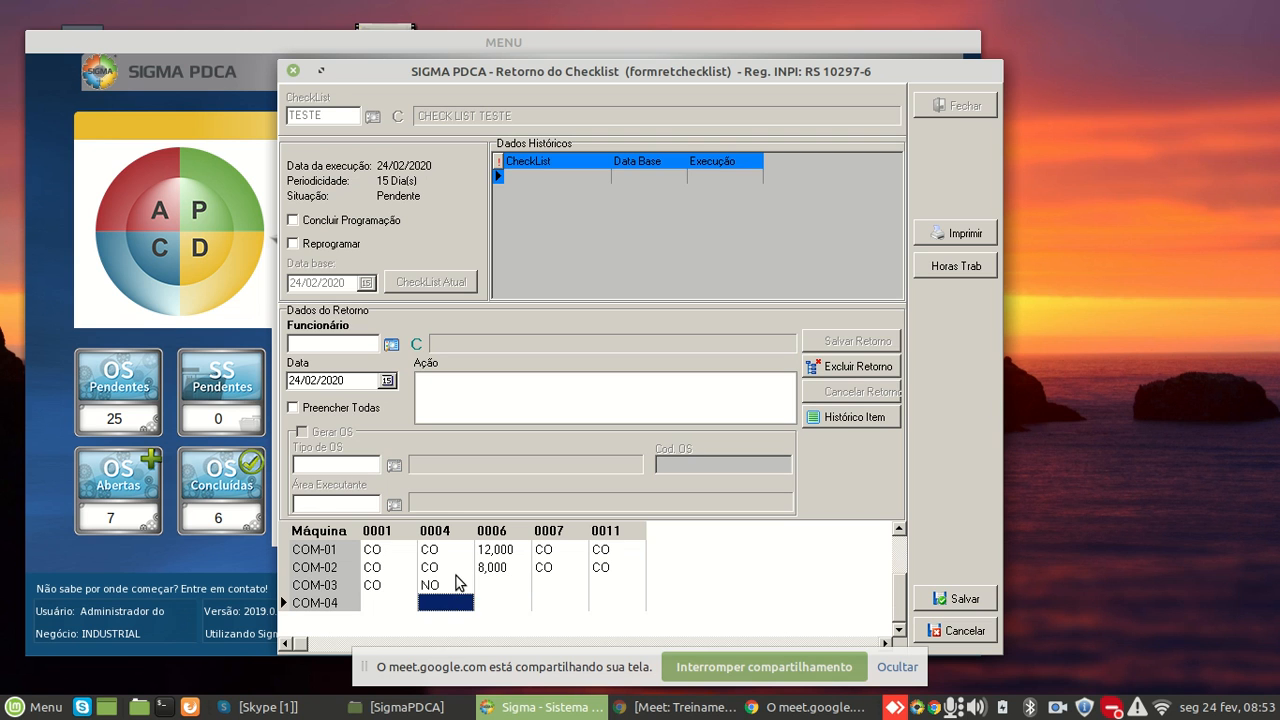
pyautogui.click(446, 588)
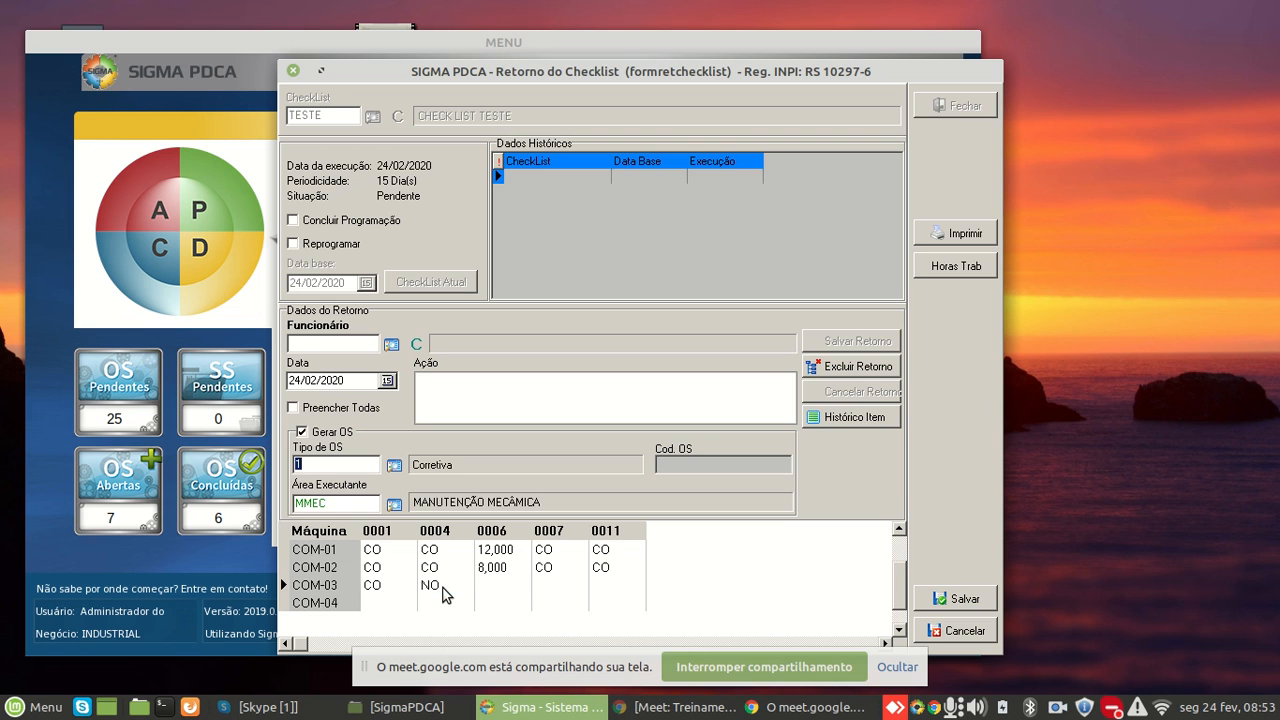
# Record a reading of 16 litres for item 0006 of COM-03 and set its work order type to 1
pyautogui.click(503, 590)
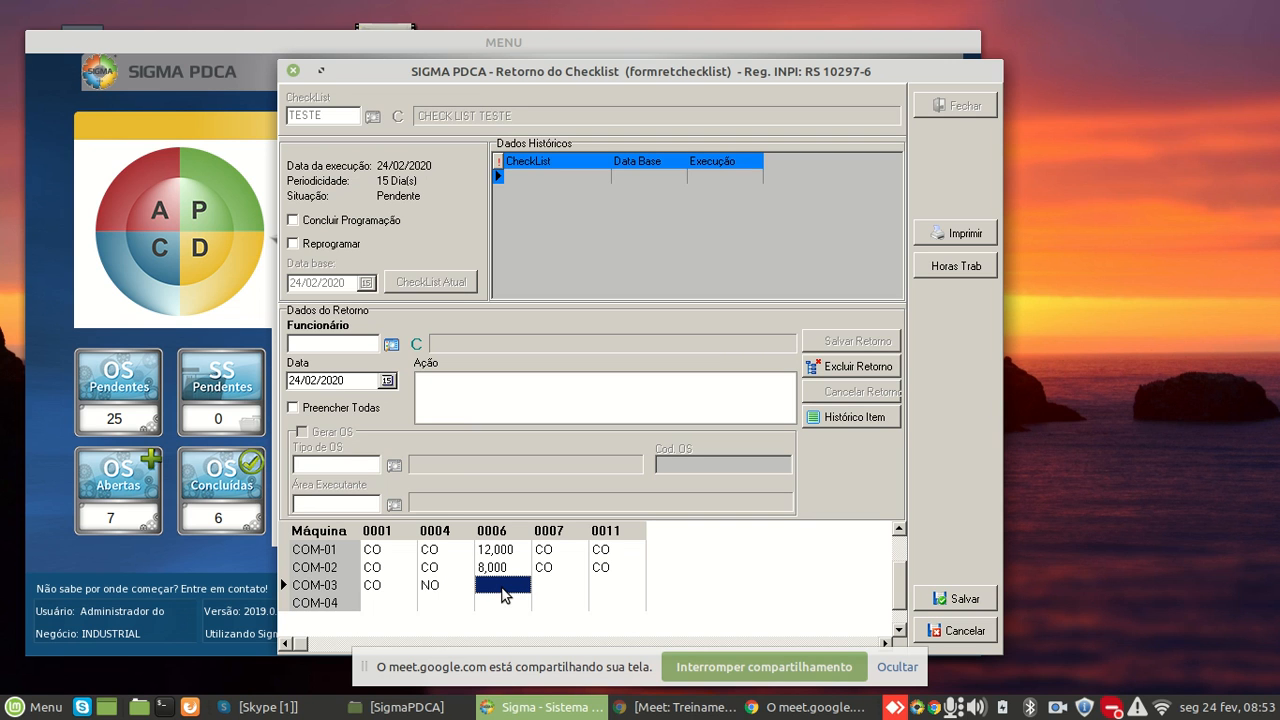
pyautogui.click(503, 592)
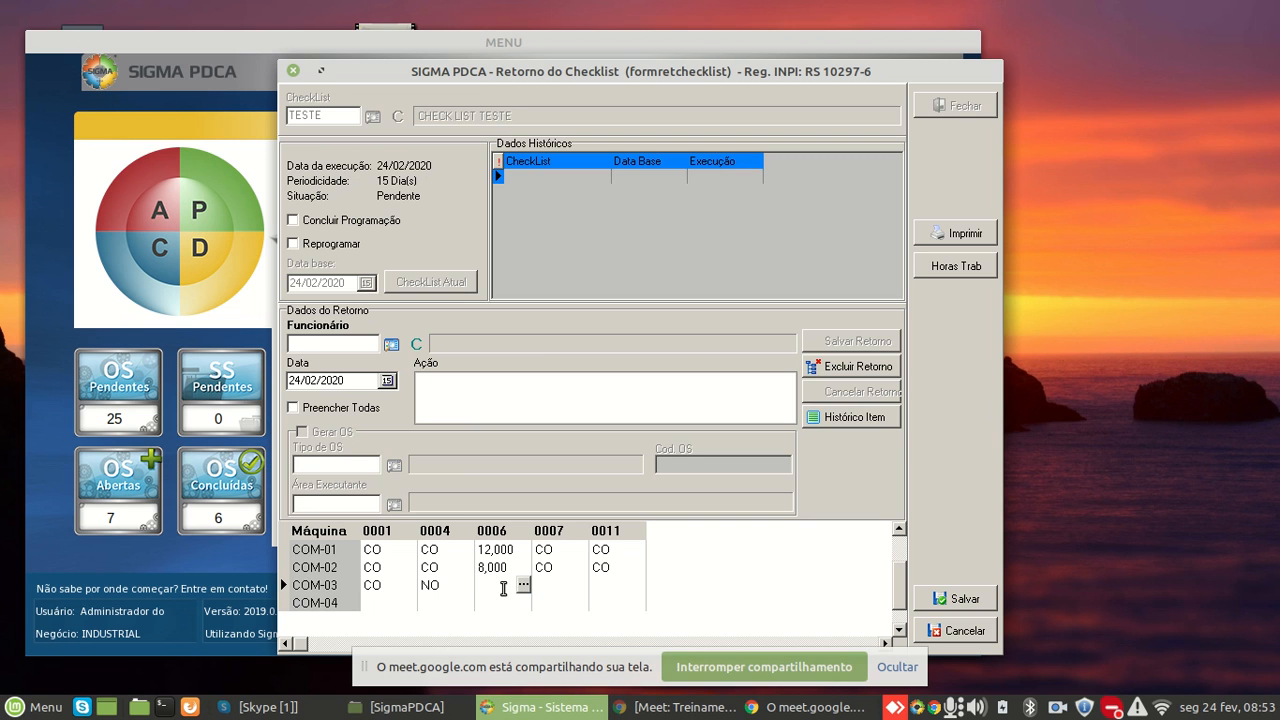
pyautogui.click(522, 588)
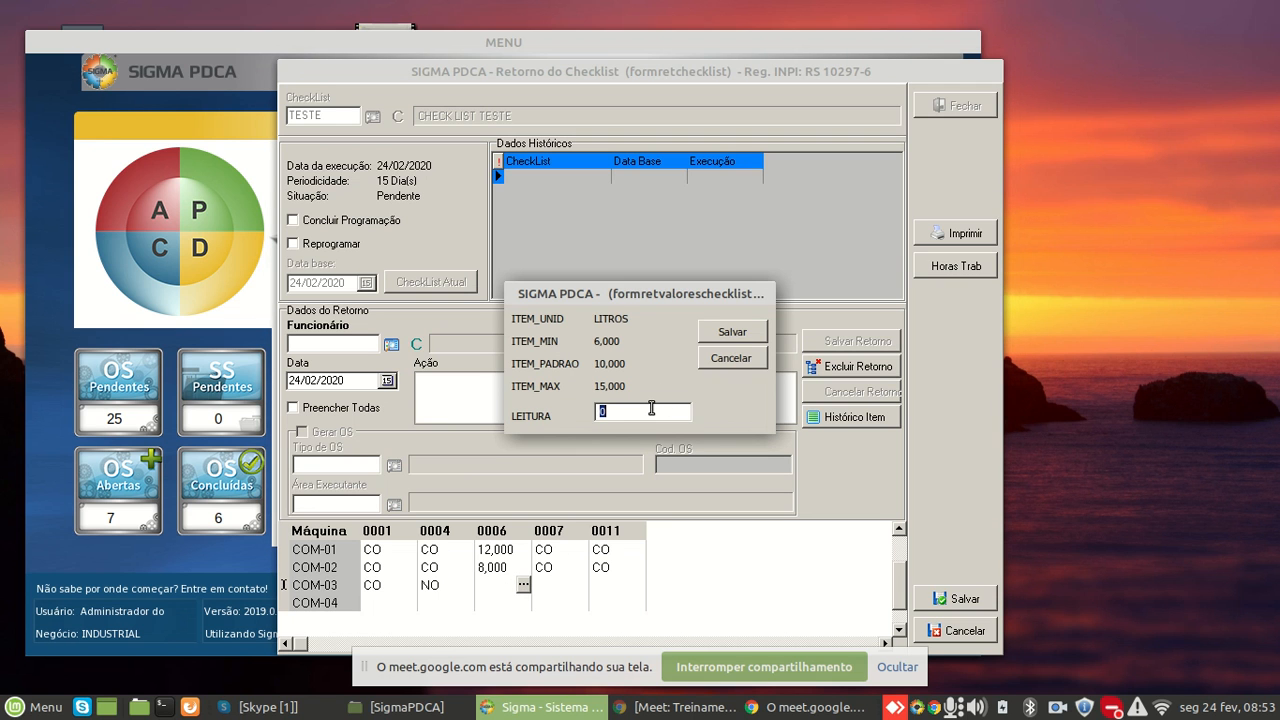
pyautogui.write('16')
pyautogui.press('Return')
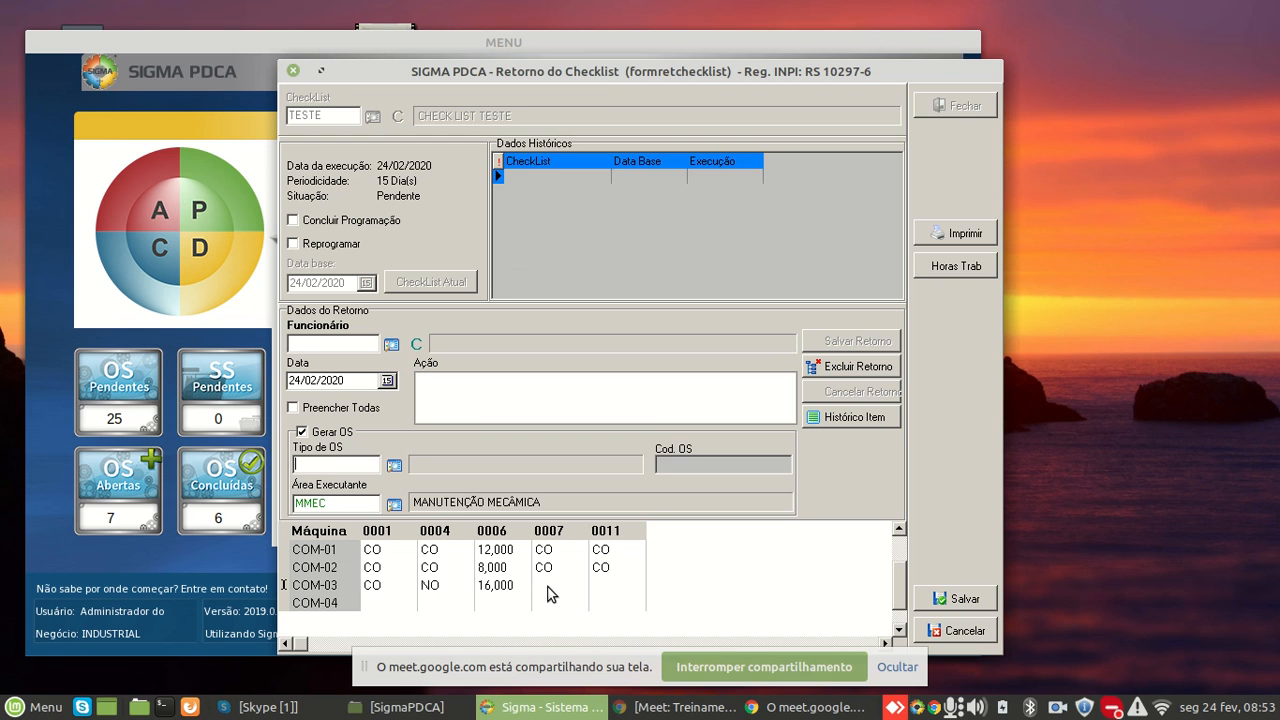
pyautogui.write('1')
# Mark items 0007 and 0011 of machine COM-03 as CO (CONFORME)
pyautogui.click(548, 588)
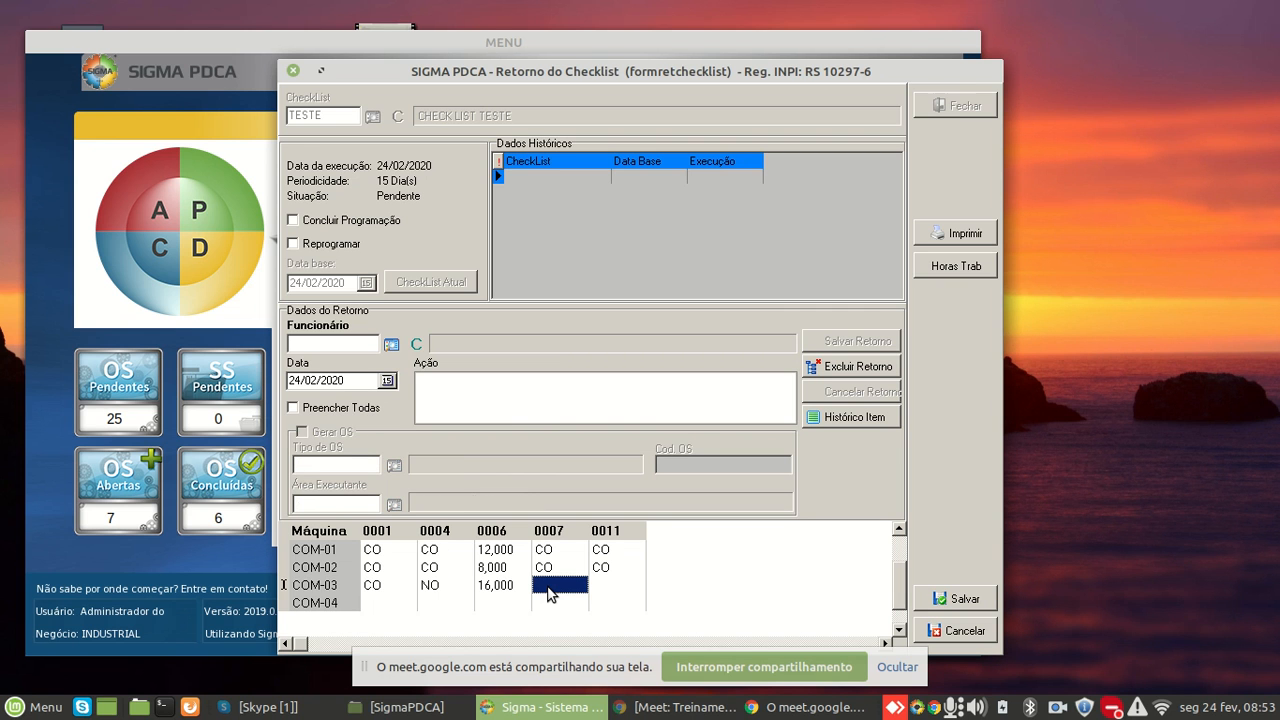
pyautogui.rightClick(548, 588)
pyautogui.click(626, 598)
pyautogui.click(618, 585)
pyautogui.rightClick(618, 582)
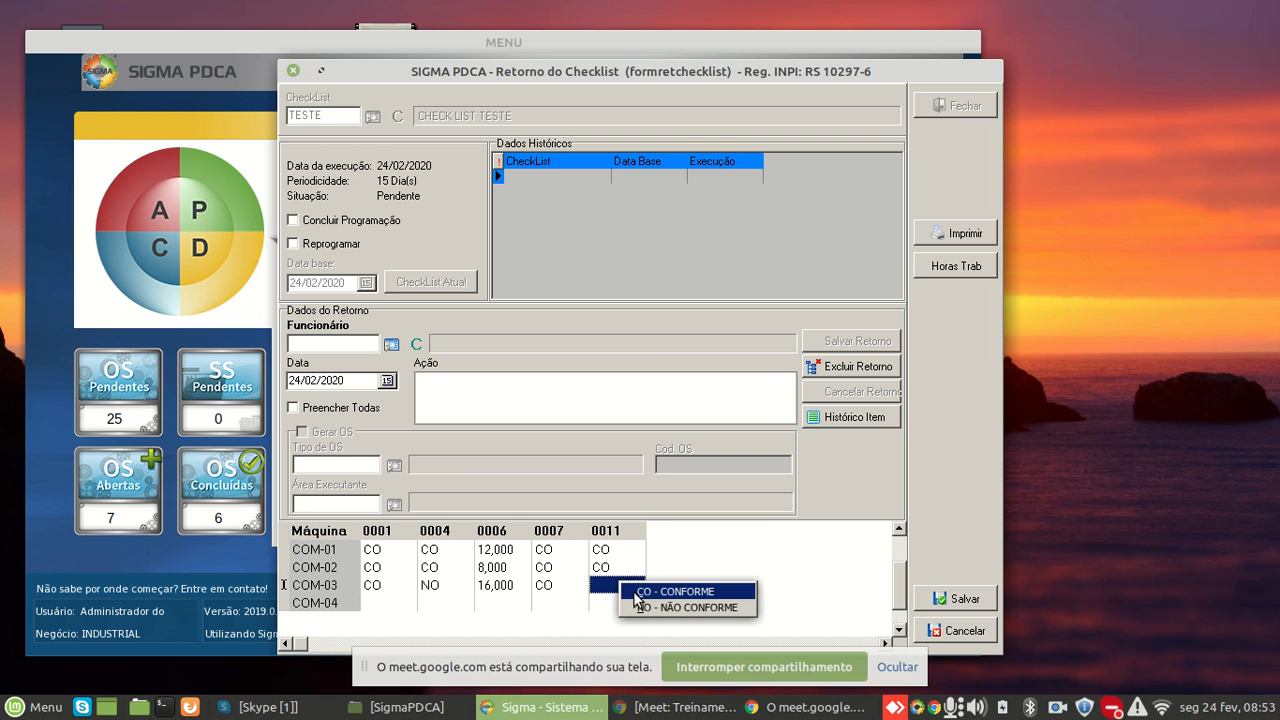
pyautogui.click(633, 594)
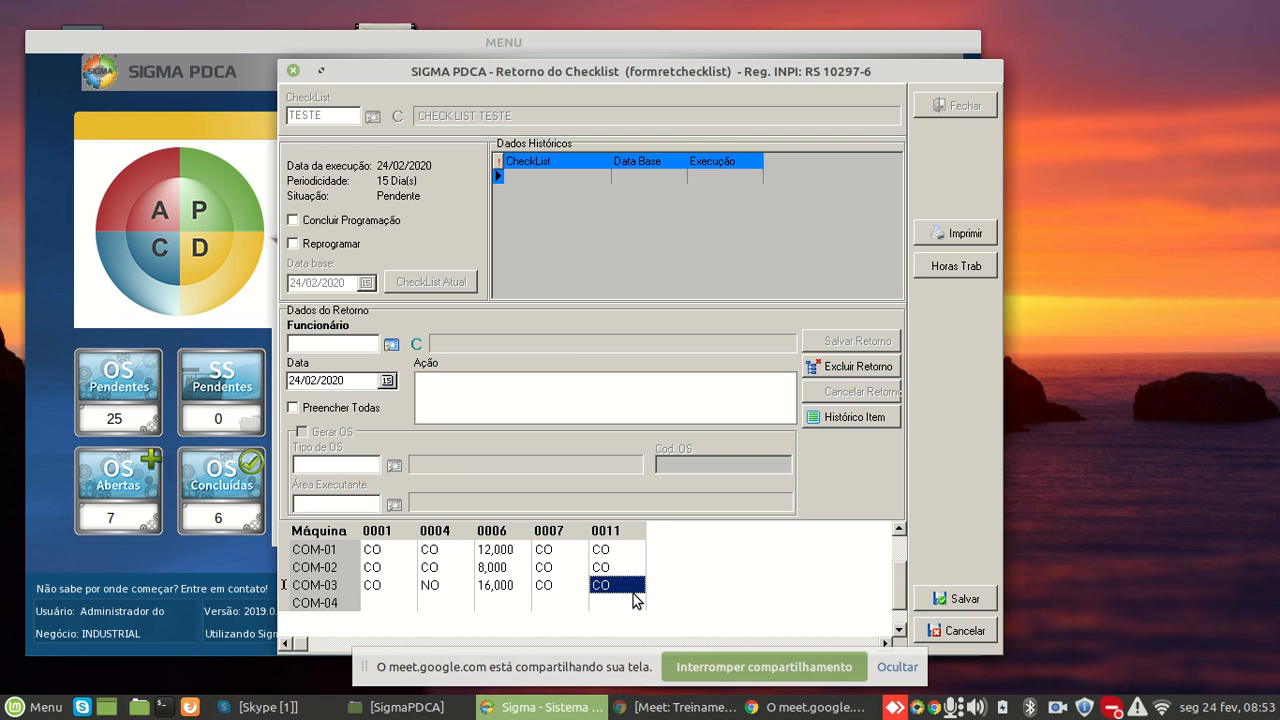
# Mark item 0001 of machine COM-04 as CO (CONFORME) and bring up the legend choices for item 0004
pyautogui.click(387, 604)
pyautogui.rightClick(387, 605)
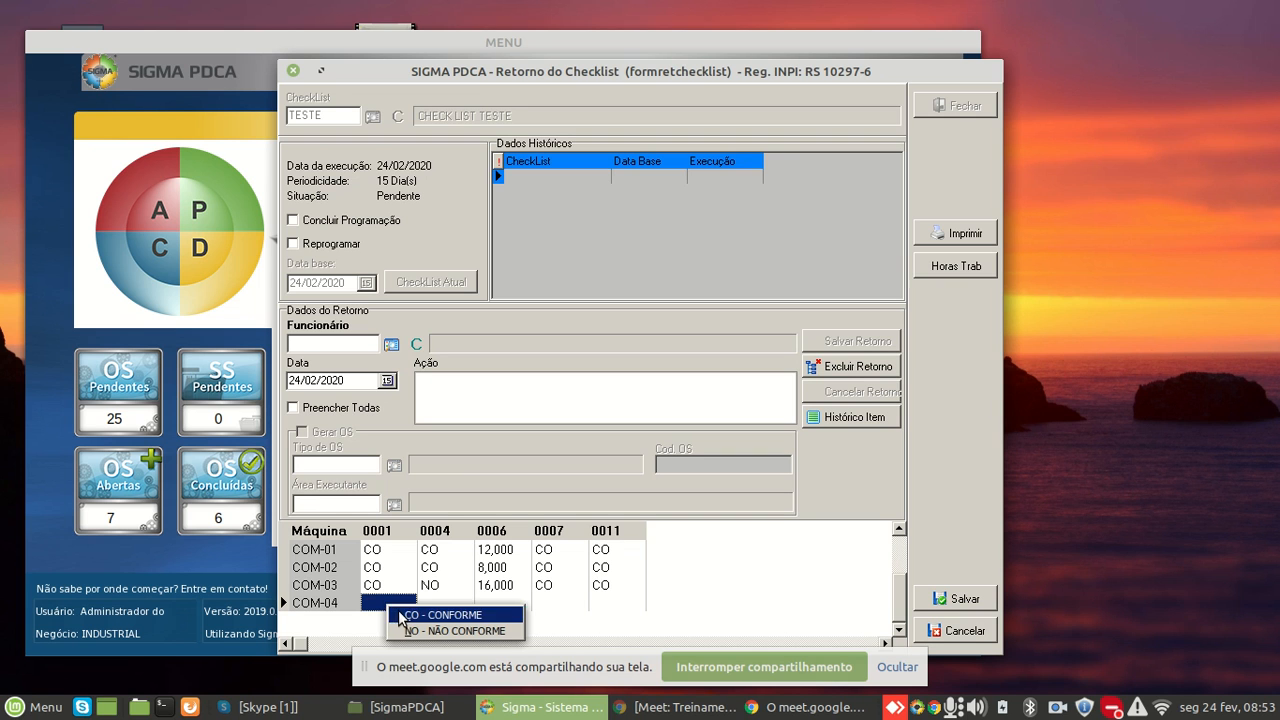
pyautogui.click(398, 615)
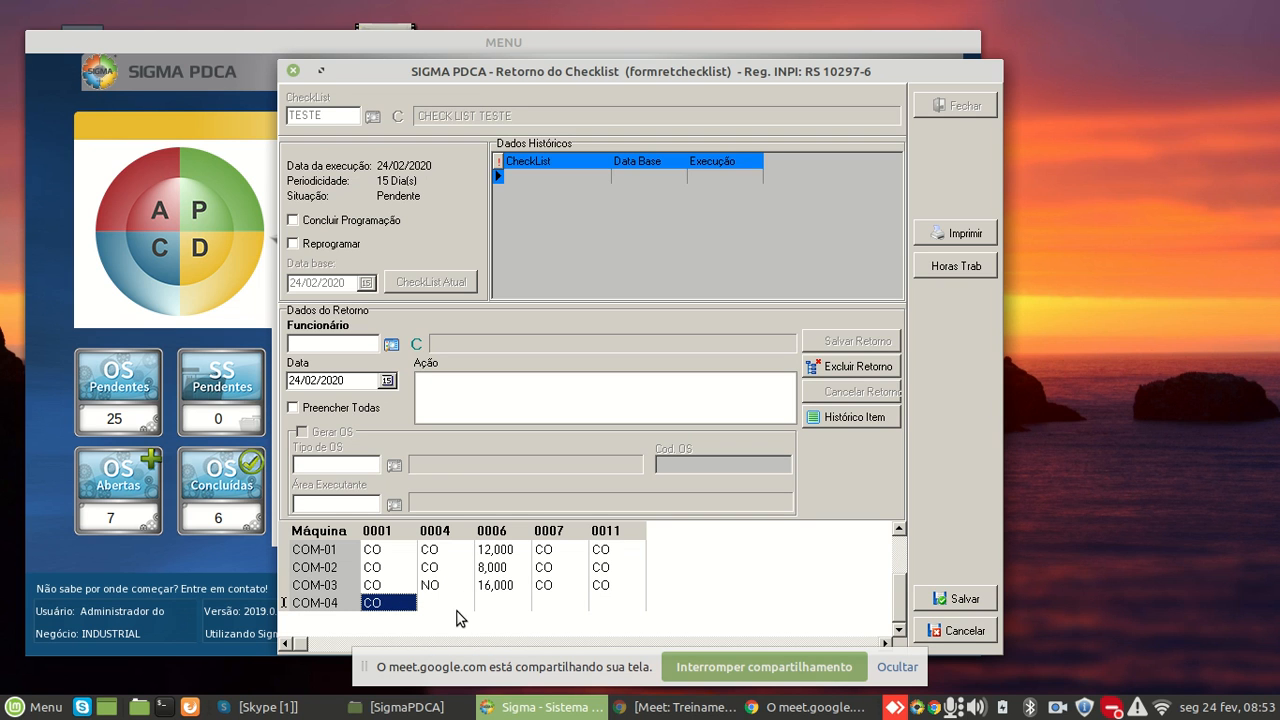
pyautogui.click(458, 605)
pyautogui.rightClick(458, 605)
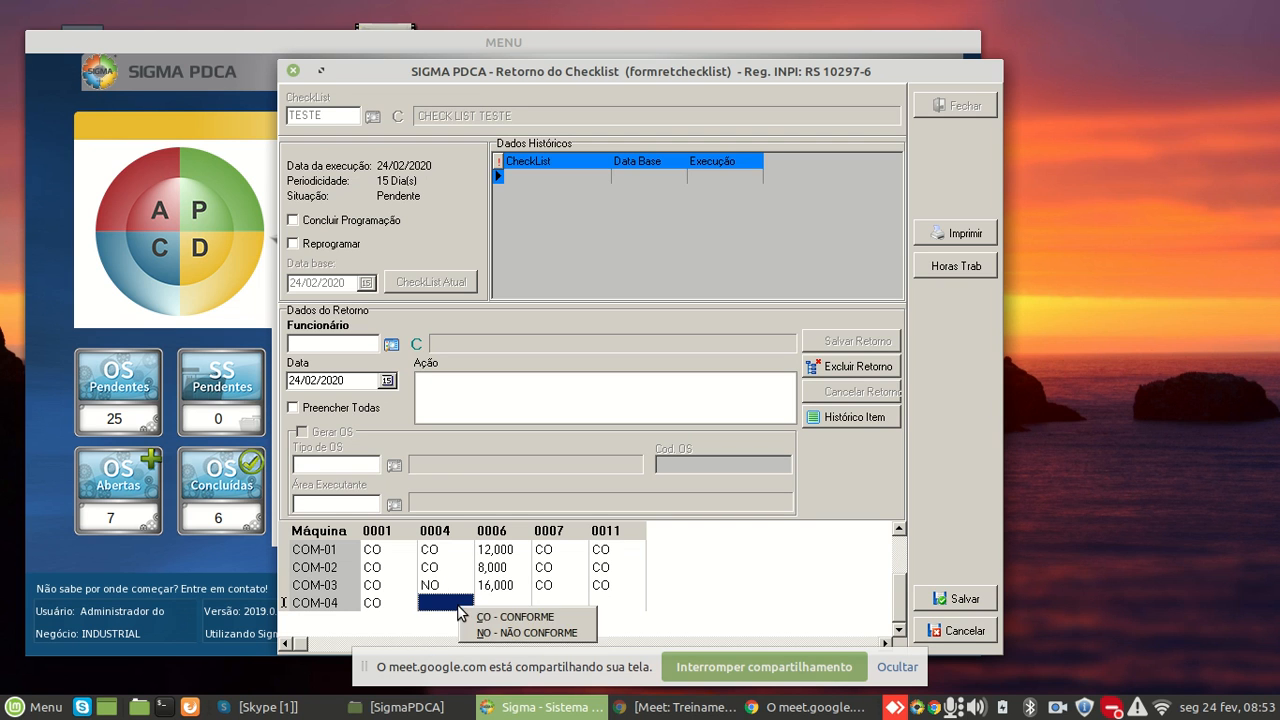
# For machine COM-04, mark checklist item 0004 as CO - CONFORME and record a reading of 10 for item 0006
pyautogui.click(475, 617)
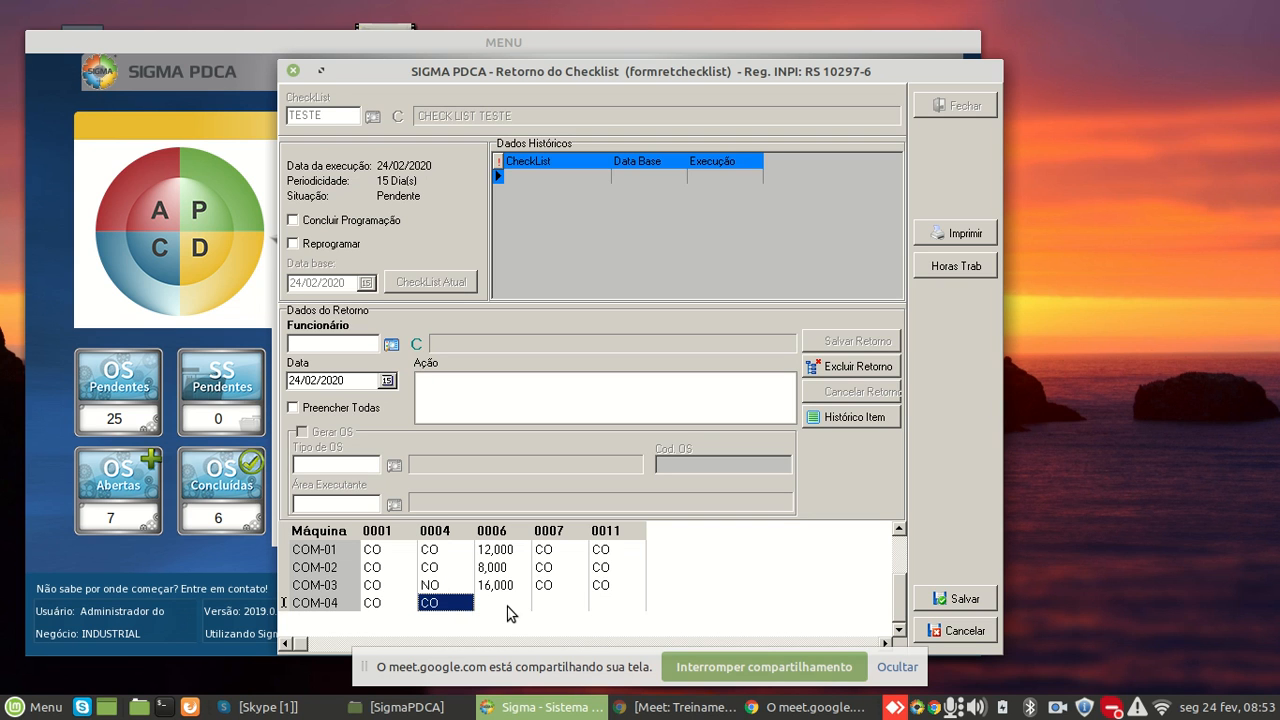
pyautogui.click(507, 610)
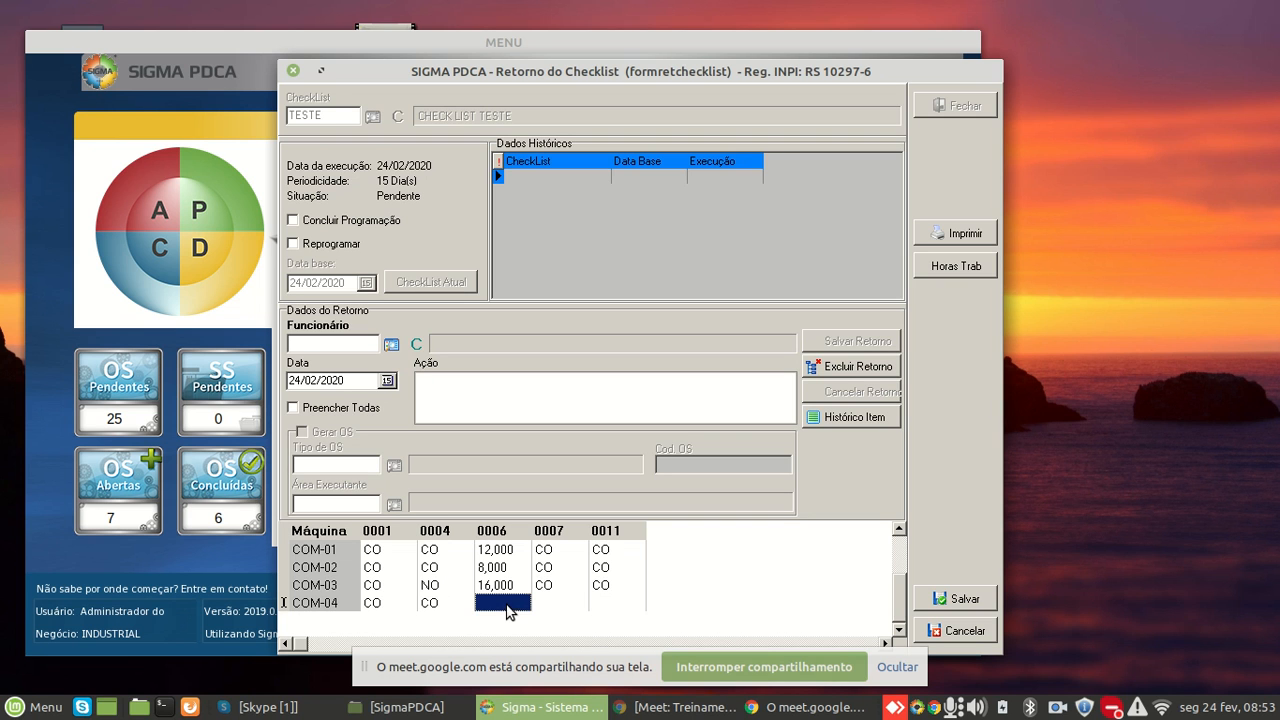
pyautogui.click(508, 611)
pyautogui.click(523, 604)
pyautogui.write('10')
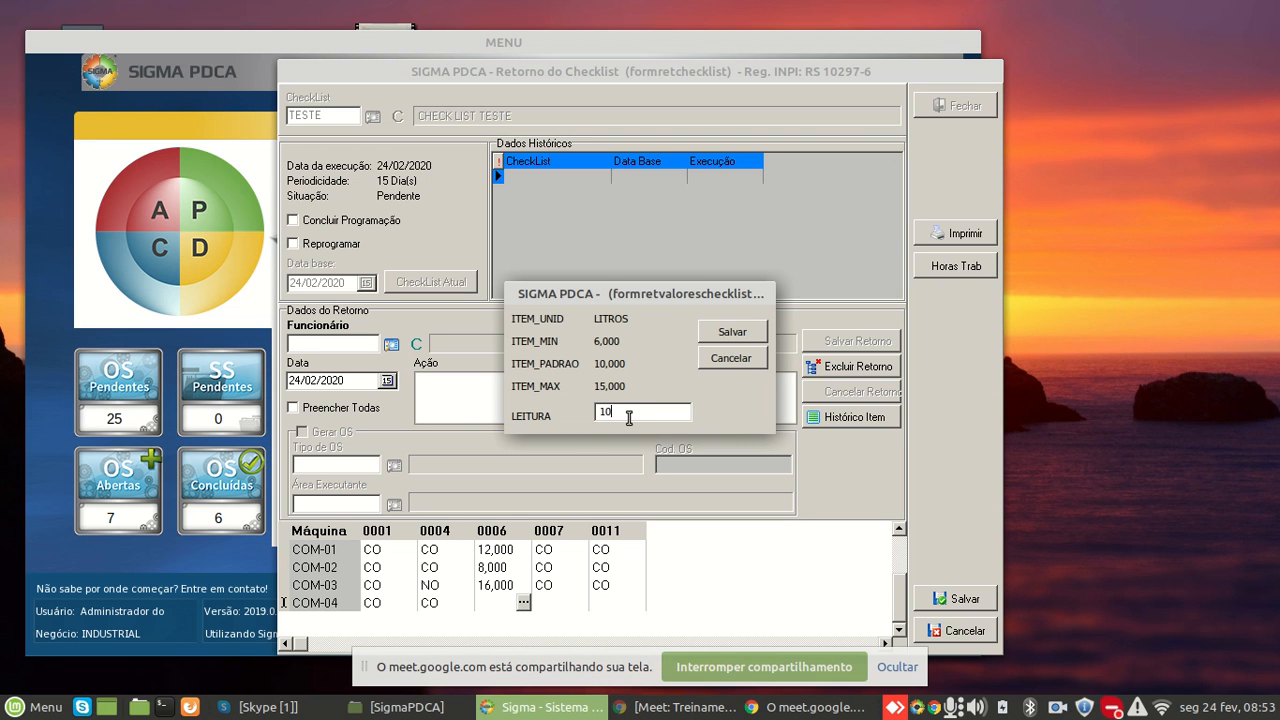
pyautogui.click(738, 334)
# Mark checklist items 0007 and 0011 of machine COM-04 as CO - CONFORME
pyautogui.click(553, 603)
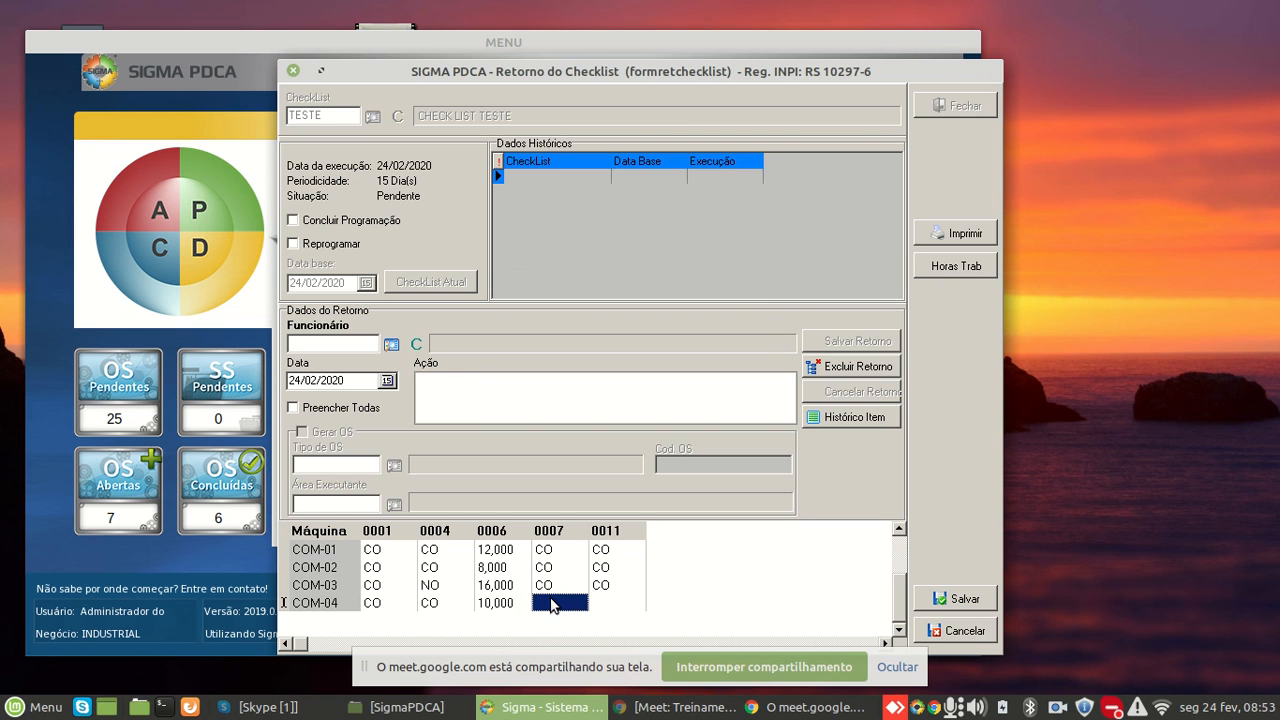
pyautogui.click(605, 609)
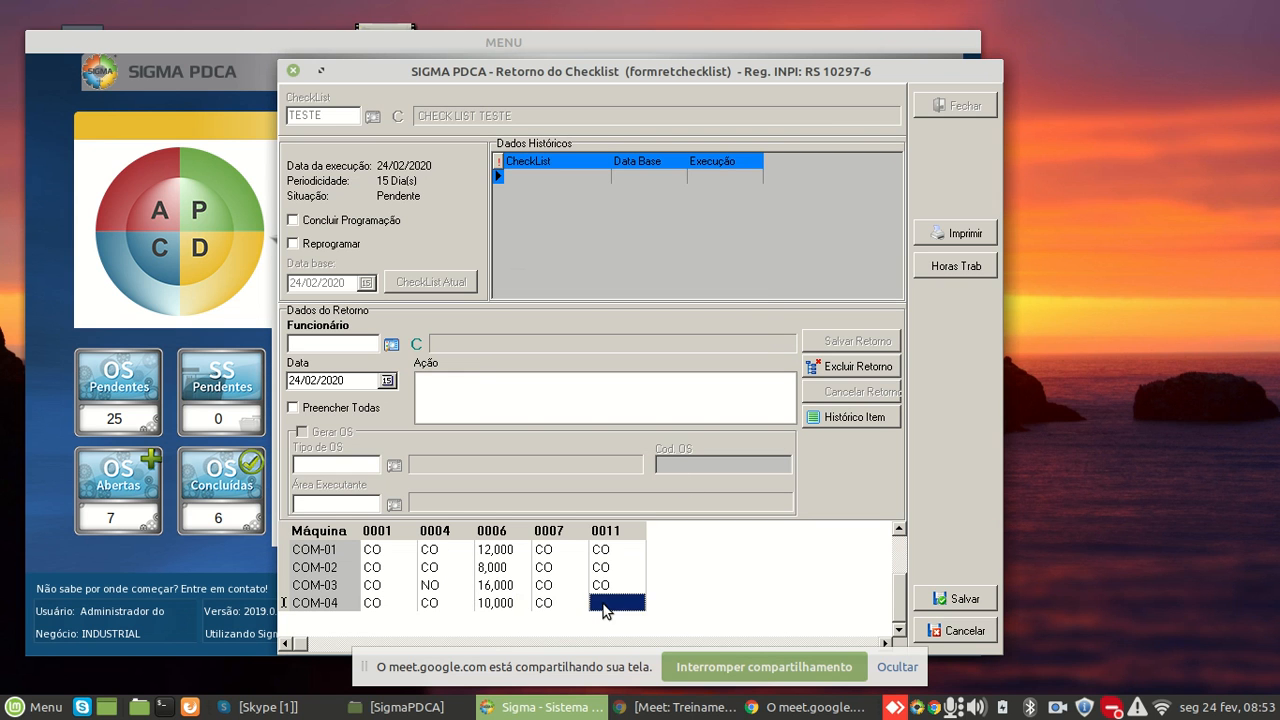
pyautogui.click(603, 609)
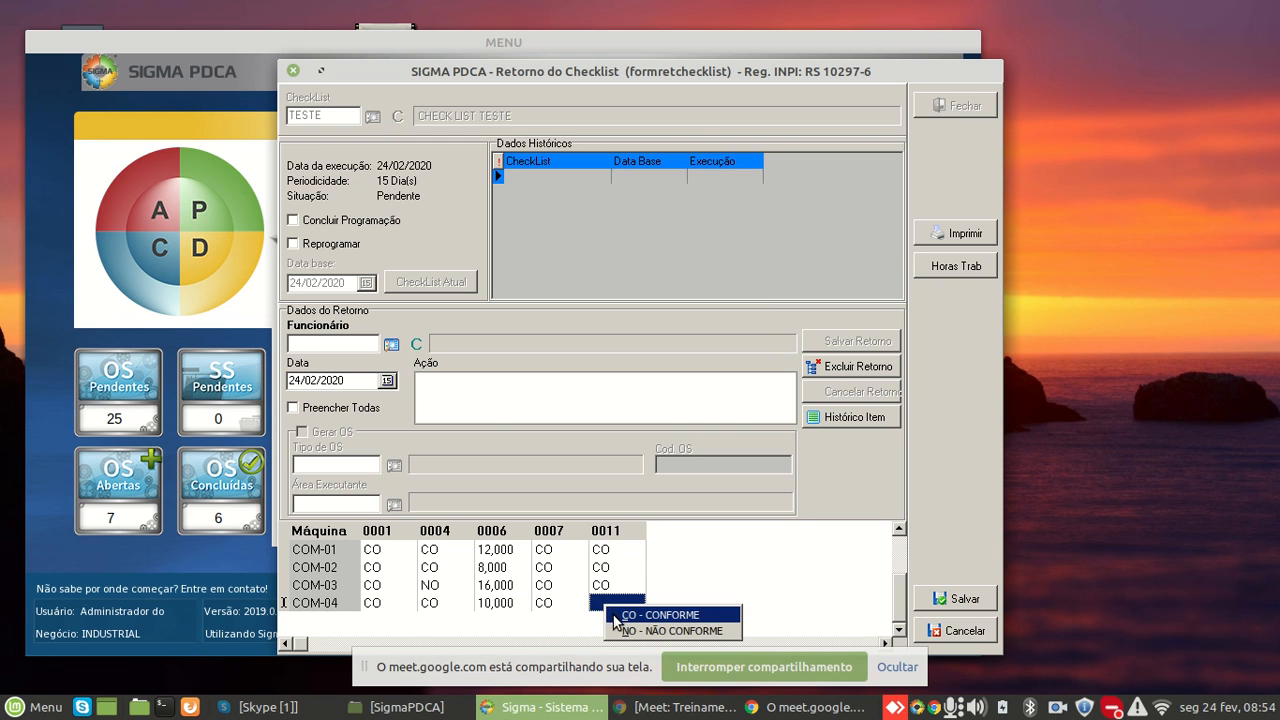
pyautogui.click(612, 613)
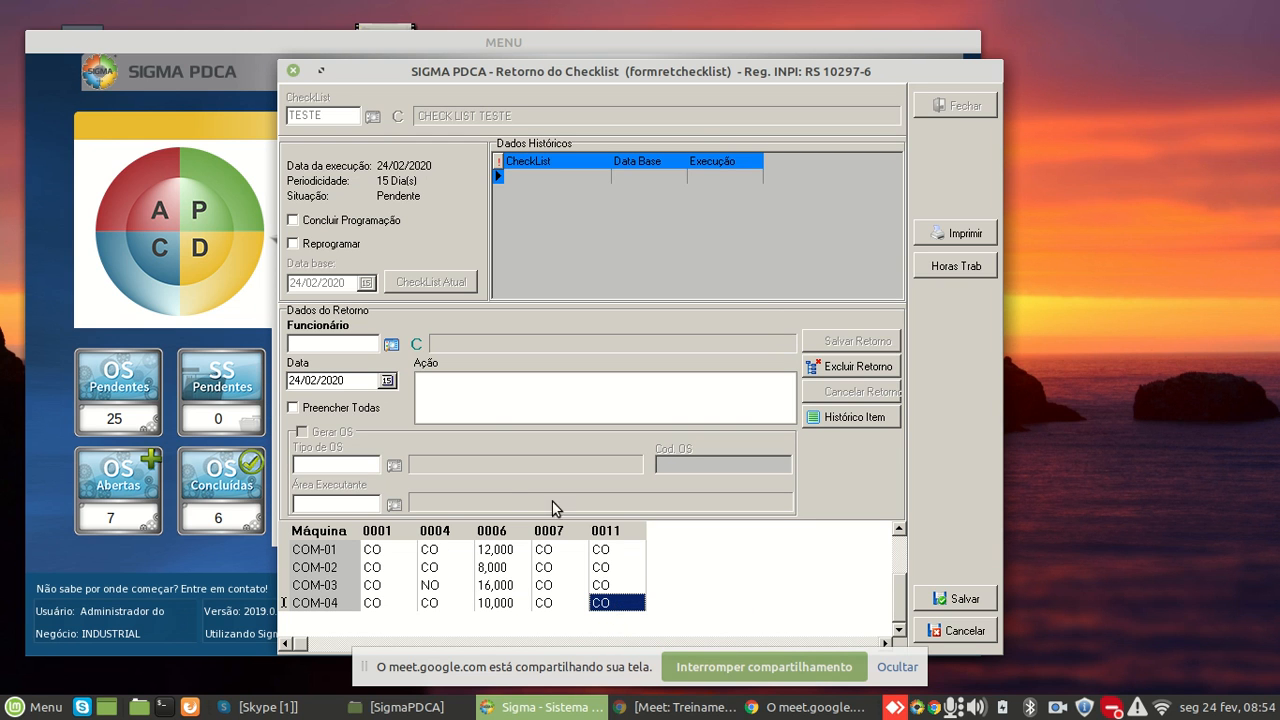
# Assign the third listed employee as Funcionário for the return of COM-03's nonconforming item 0004
pyautogui.click(426, 582)
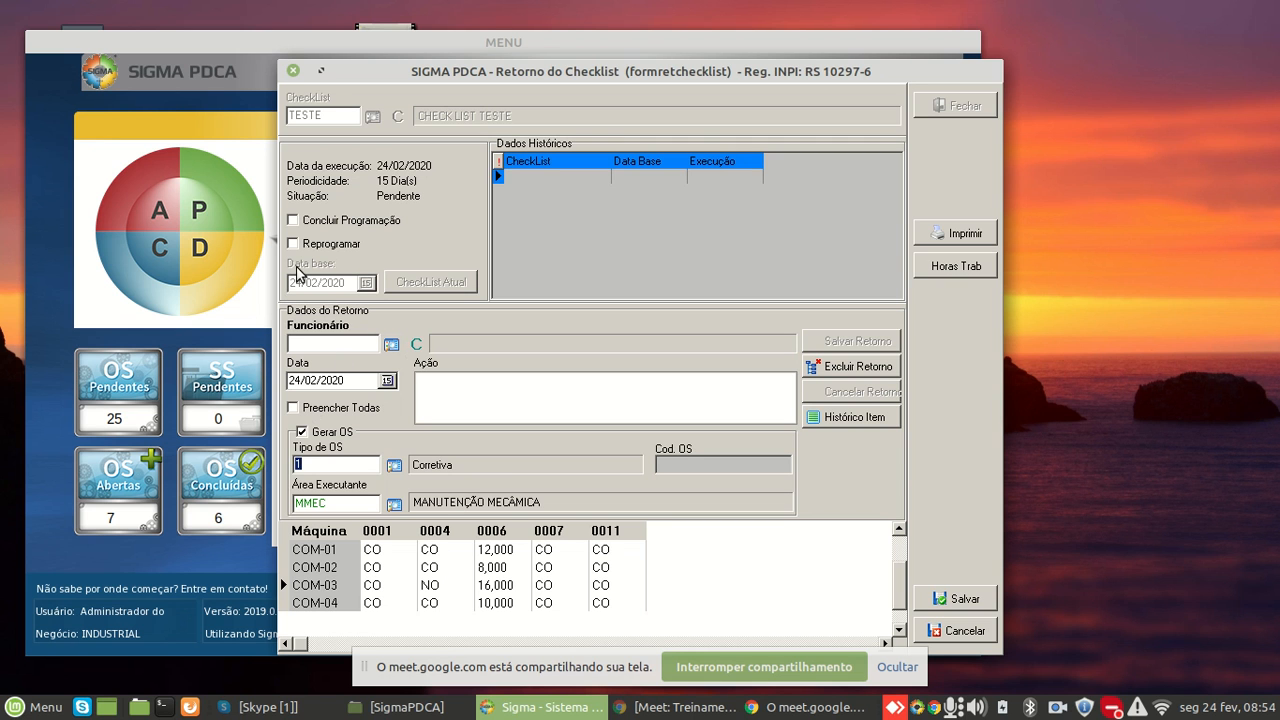
pyautogui.click(391, 344)
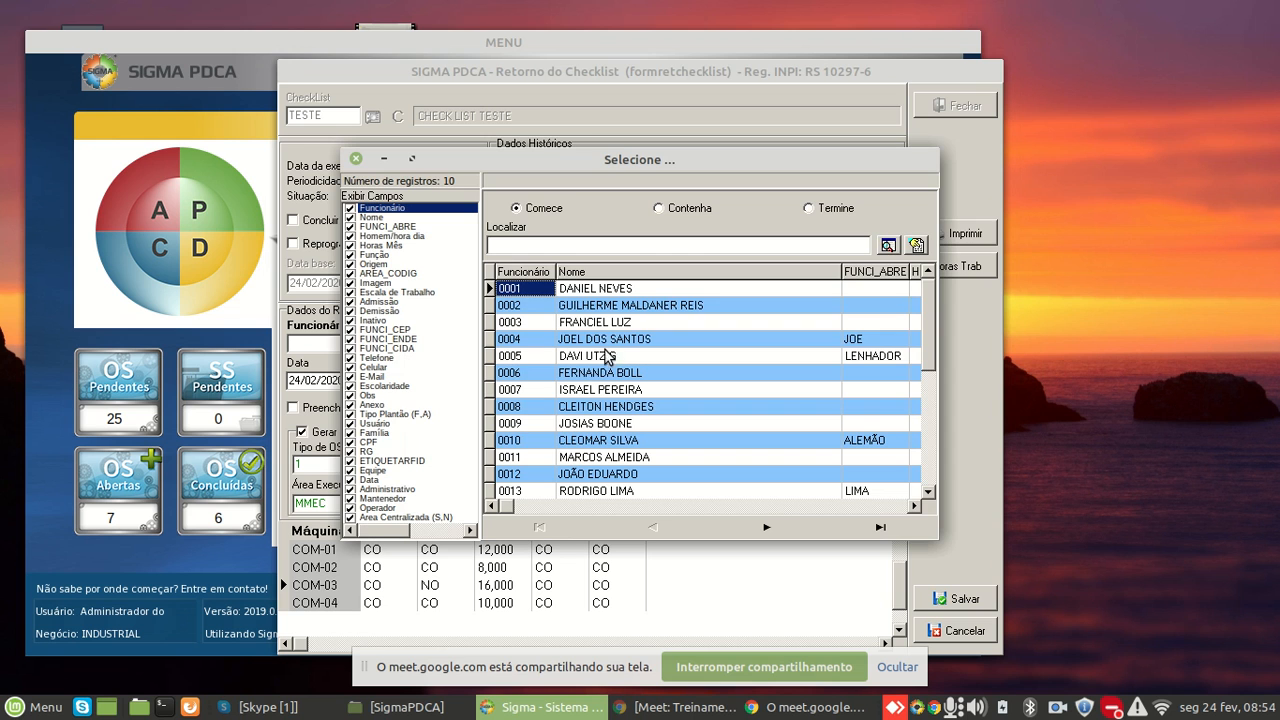
pyautogui.doubleClick(604, 322)
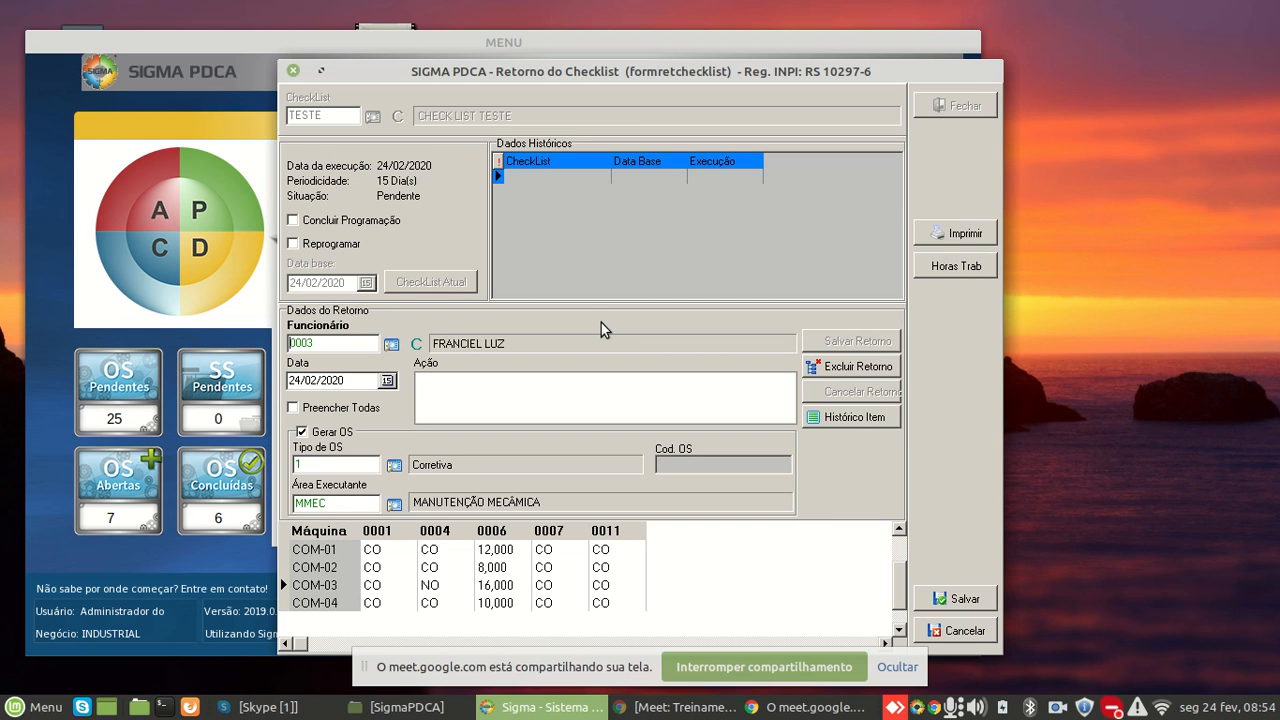
# Set the checklist return to Concluir Programação and save it, acknowledging the work order message
pyautogui.click(292, 222)
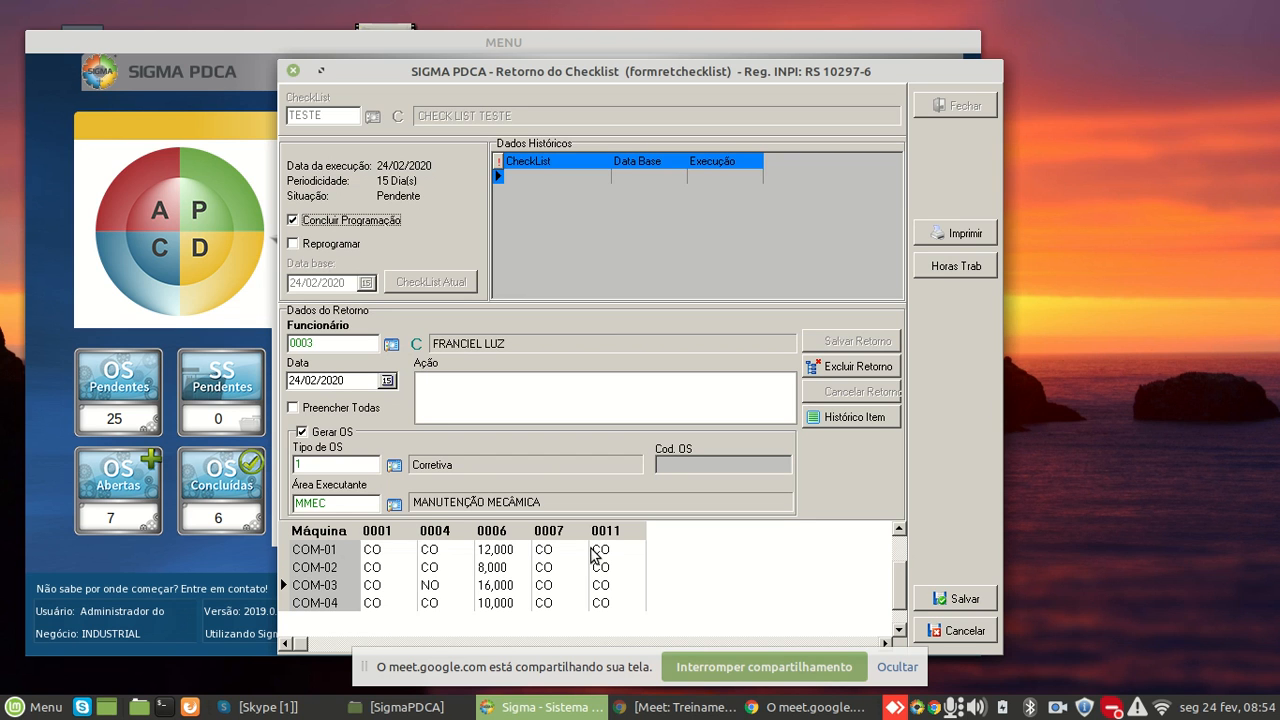
pyautogui.click(966, 604)
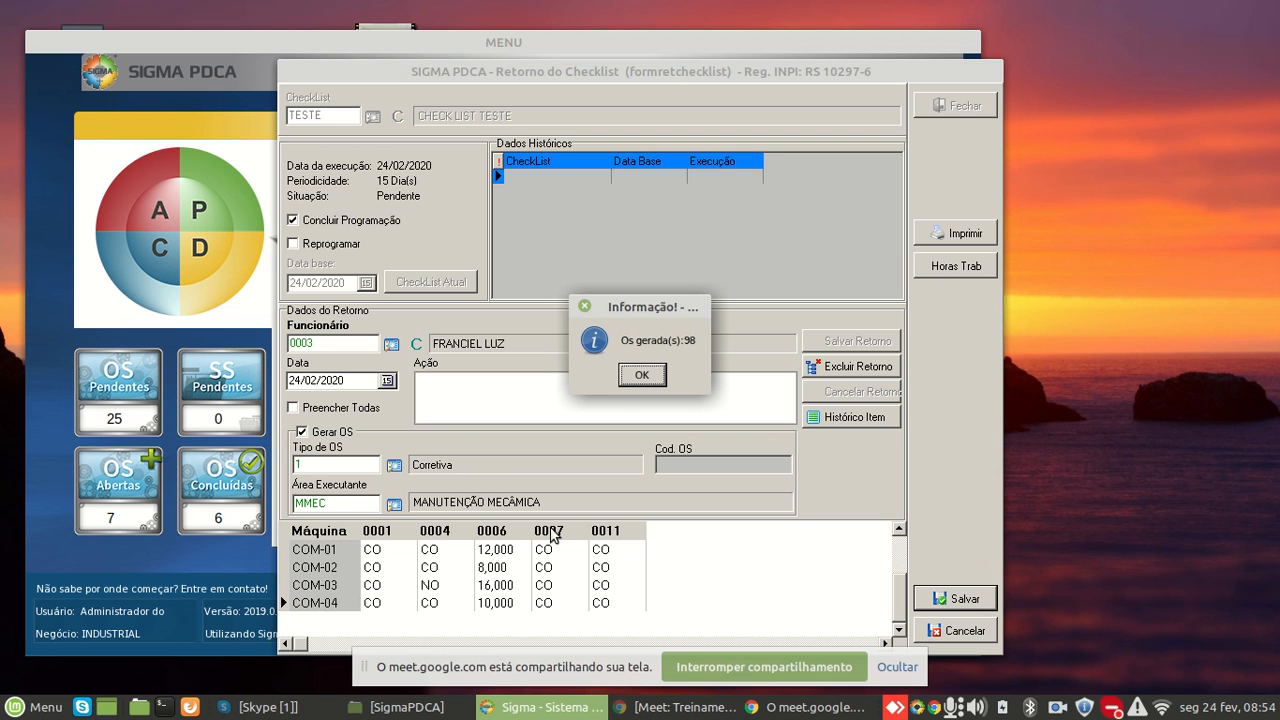
pyautogui.click(645, 375)
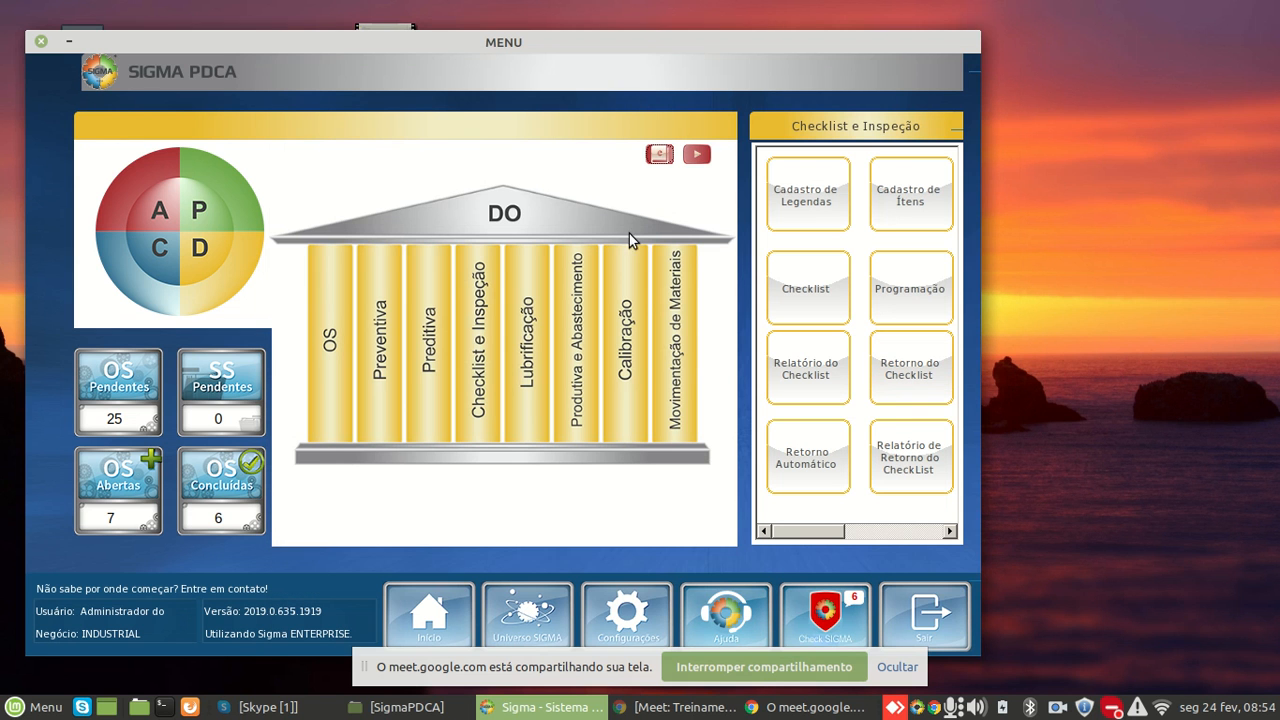
# Open the work order registration form and load the newly generated corrective order for COM-03
pyautogui.click(324, 369)
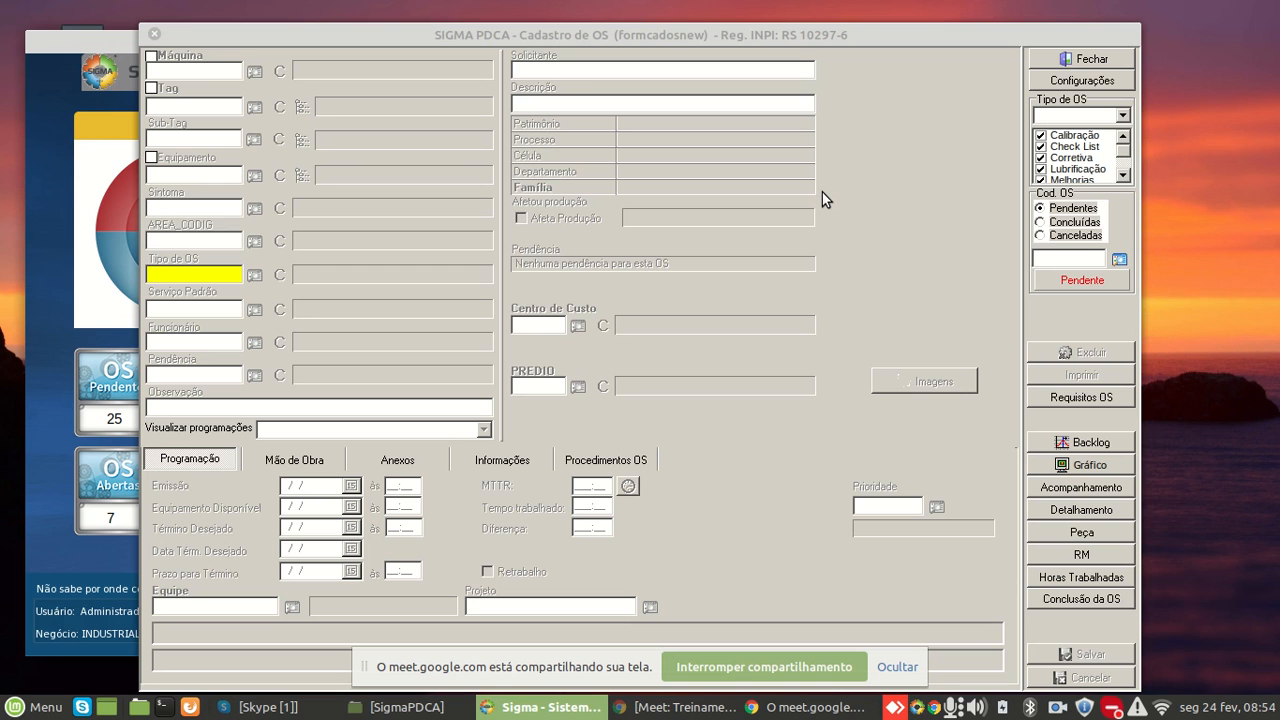
pyautogui.write('98')
pyautogui.press('Return')
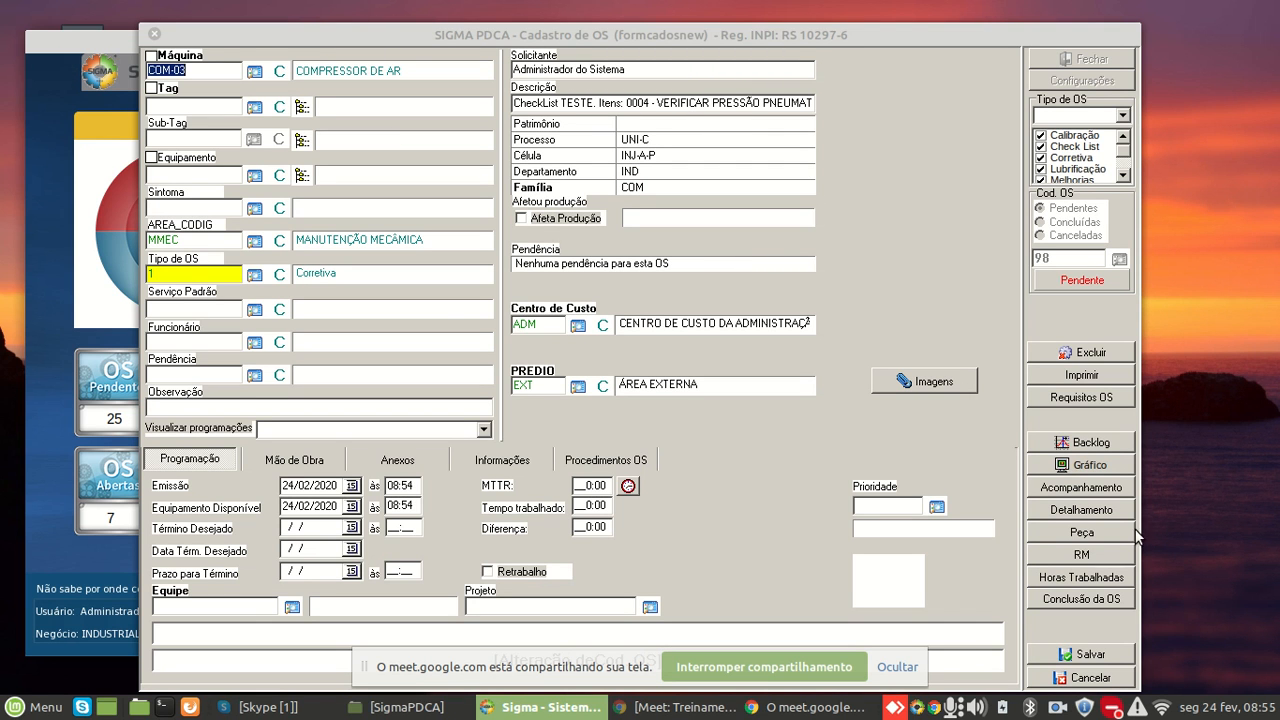
# Generate the work order's report with Impressão Normal and enlarge the preview to page width
pyautogui.click(1106, 377)
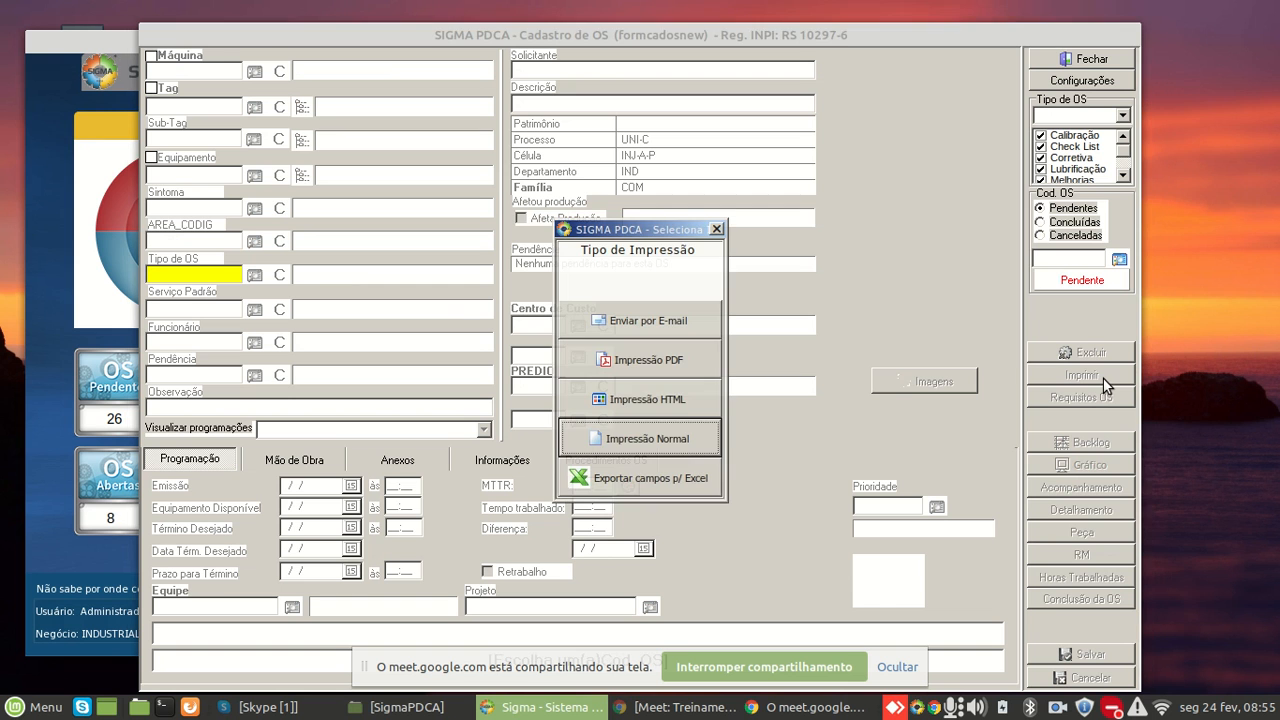
pyautogui.click(647, 444)
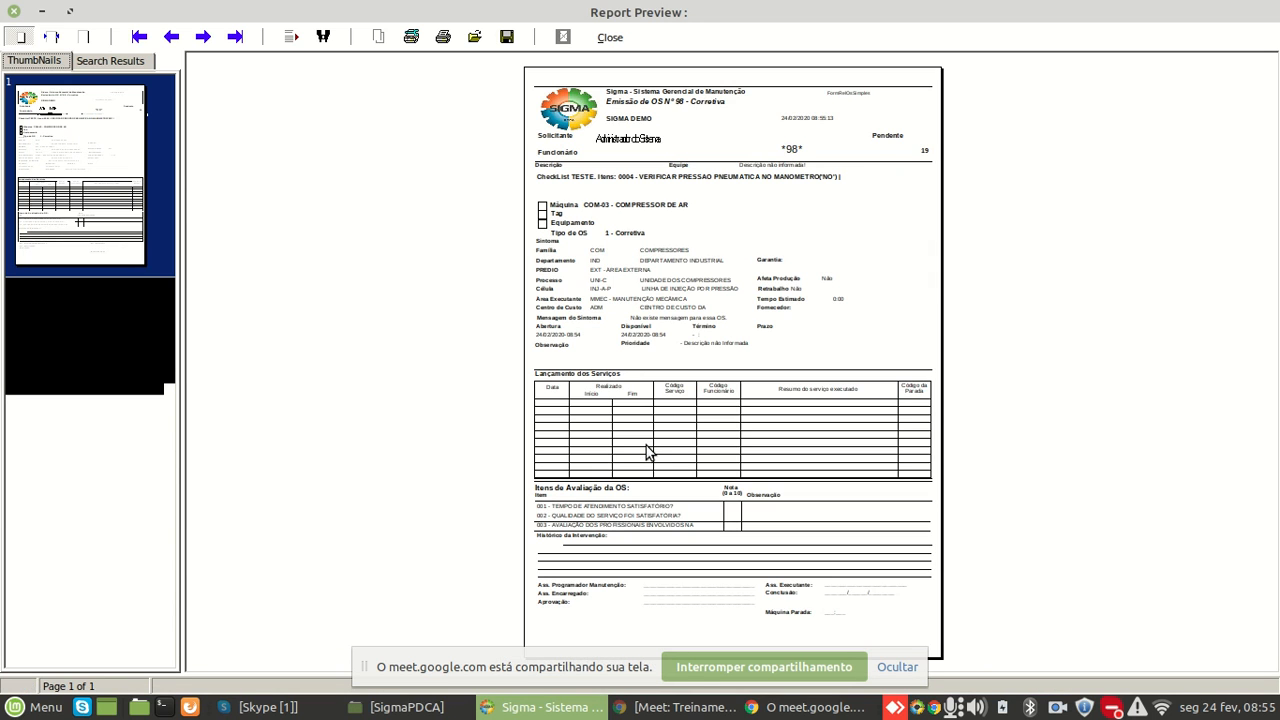
pyautogui.click(51, 37)
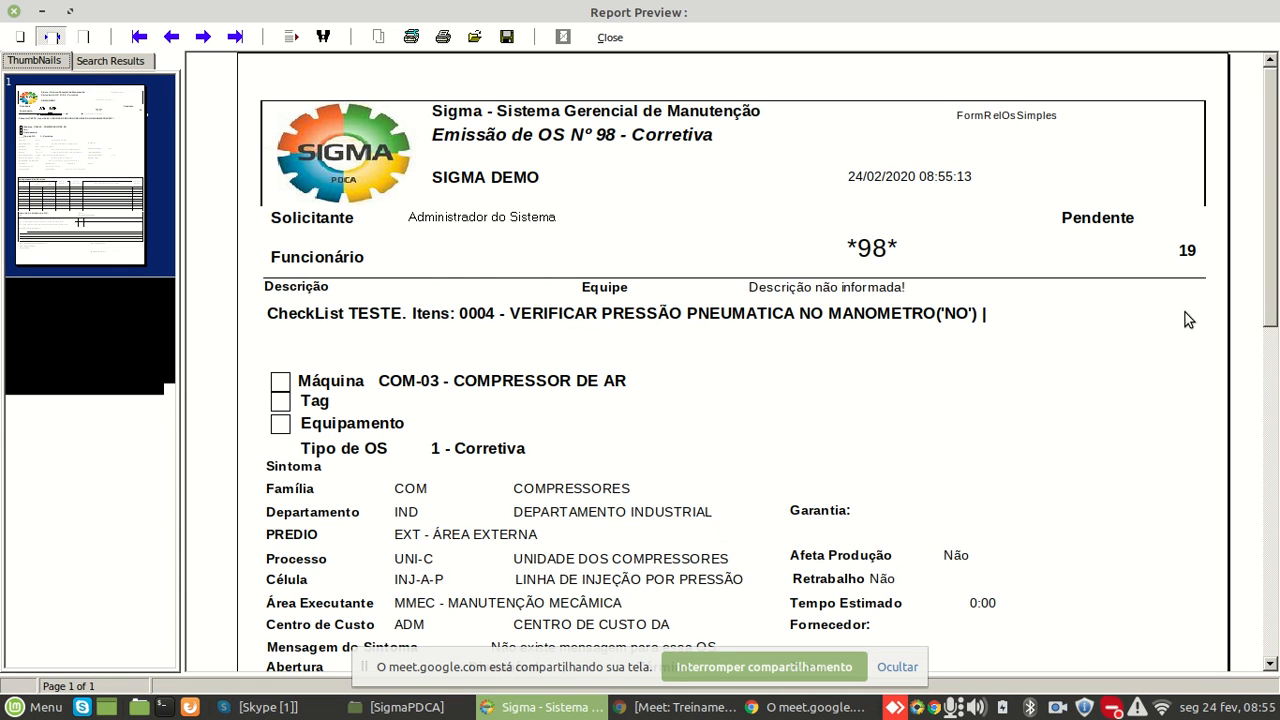
# Review the checklist description and machine details in the work order report, closing the preview and the Cadastro de OS form
pyautogui.scroll(-2, 1100, 300)
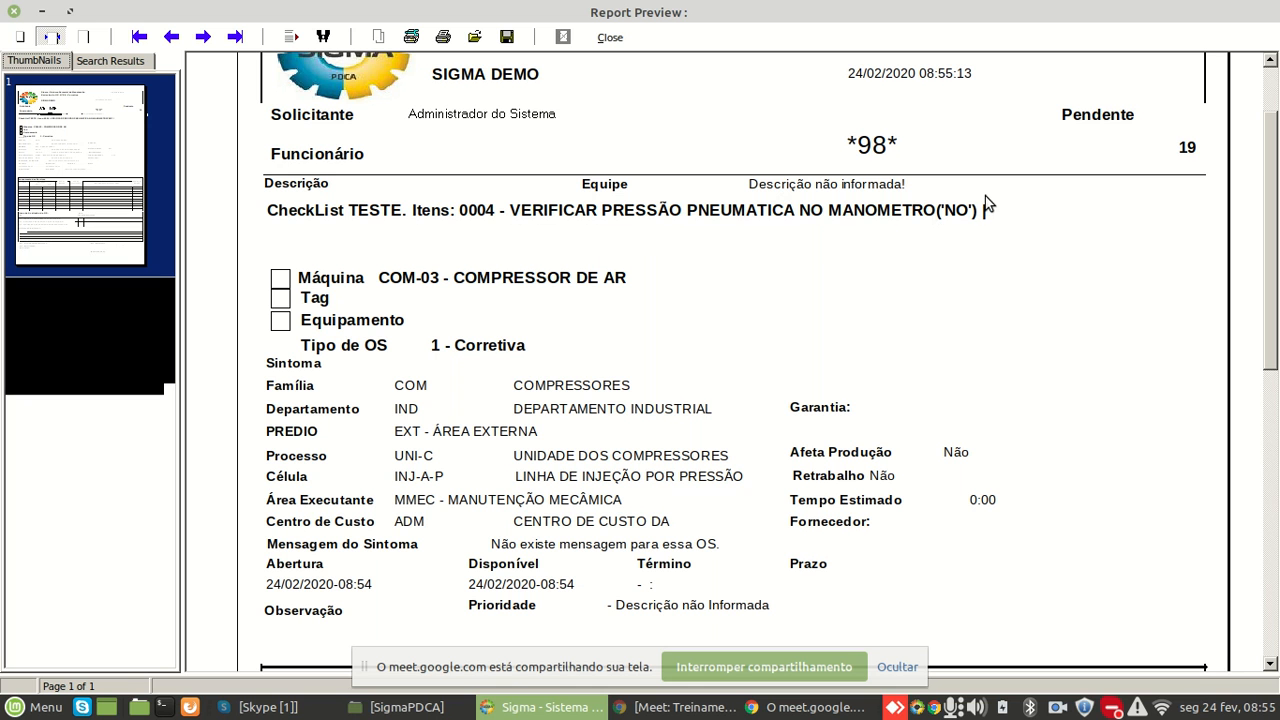
pyautogui.moveTo(1276, 282); pyautogui.dragTo(1275, 330)
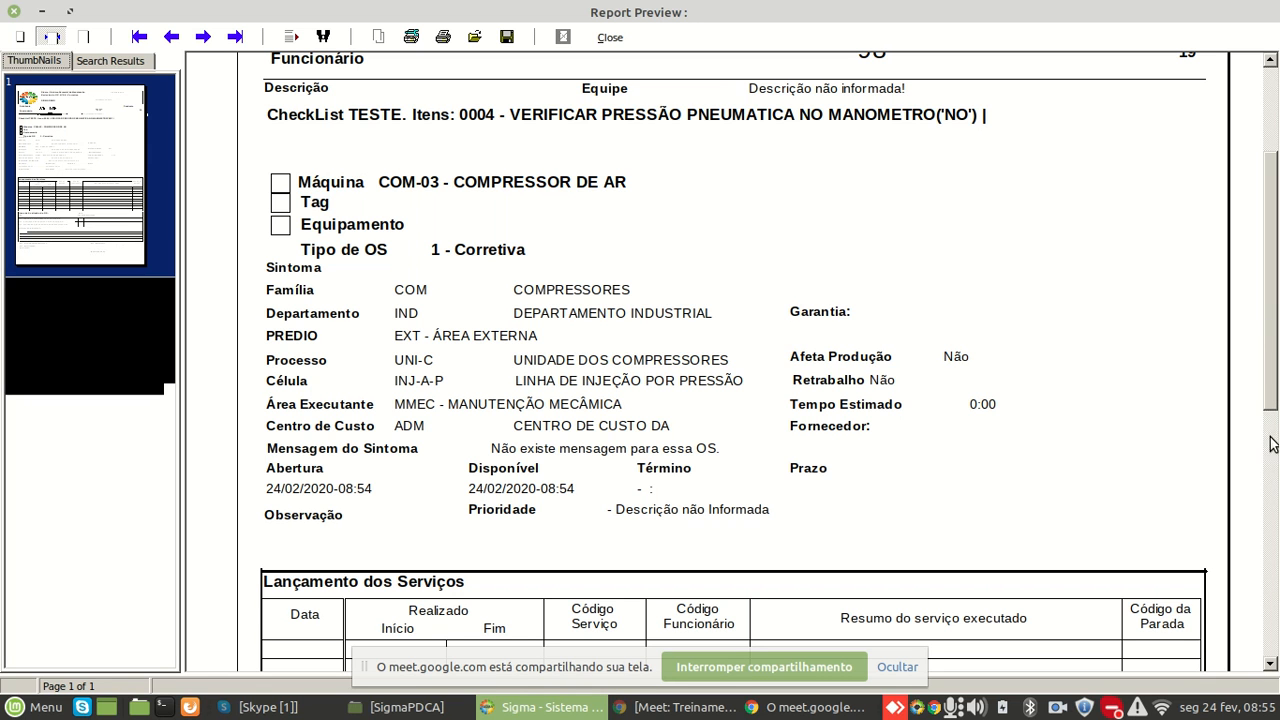
pyautogui.moveTo(1274, 314)
pyautogui.mouseDown()
pyautogui.moveTo(1276, 562)
pyautogui.moveTo(1268, 306)
pyautogui.mouseUp()
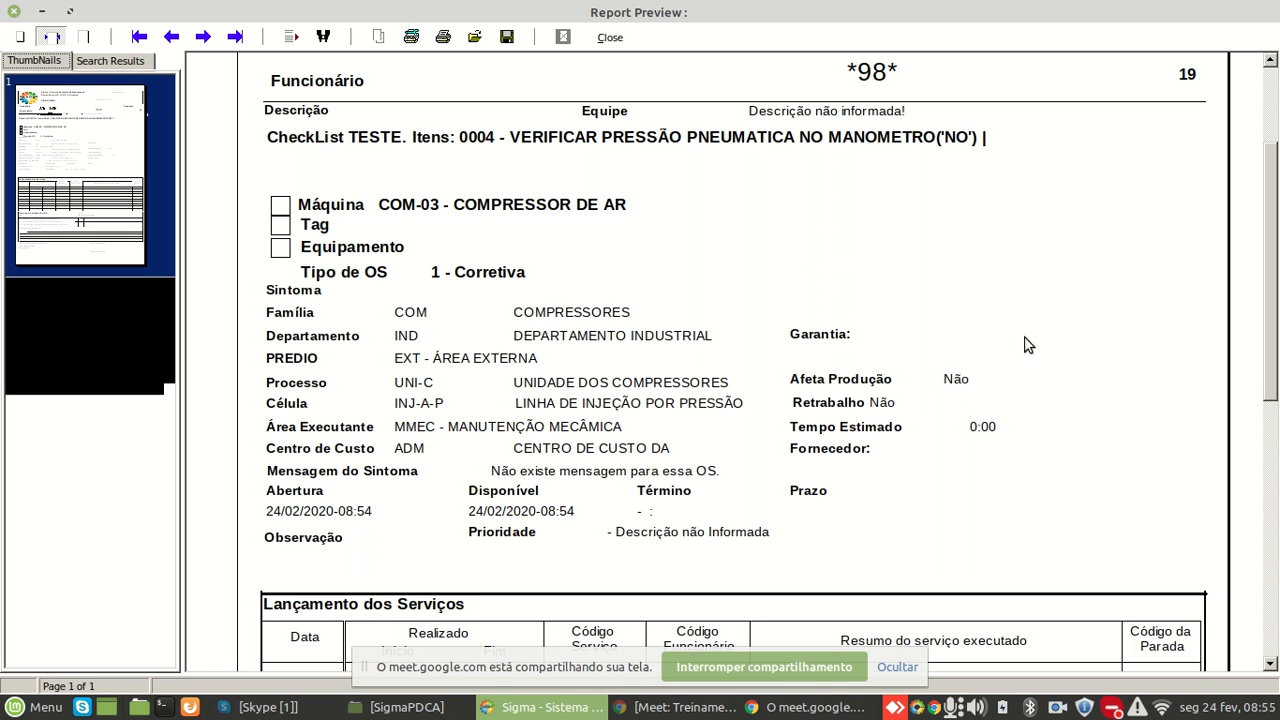
pyautogui.scroll(3, 930, 240)
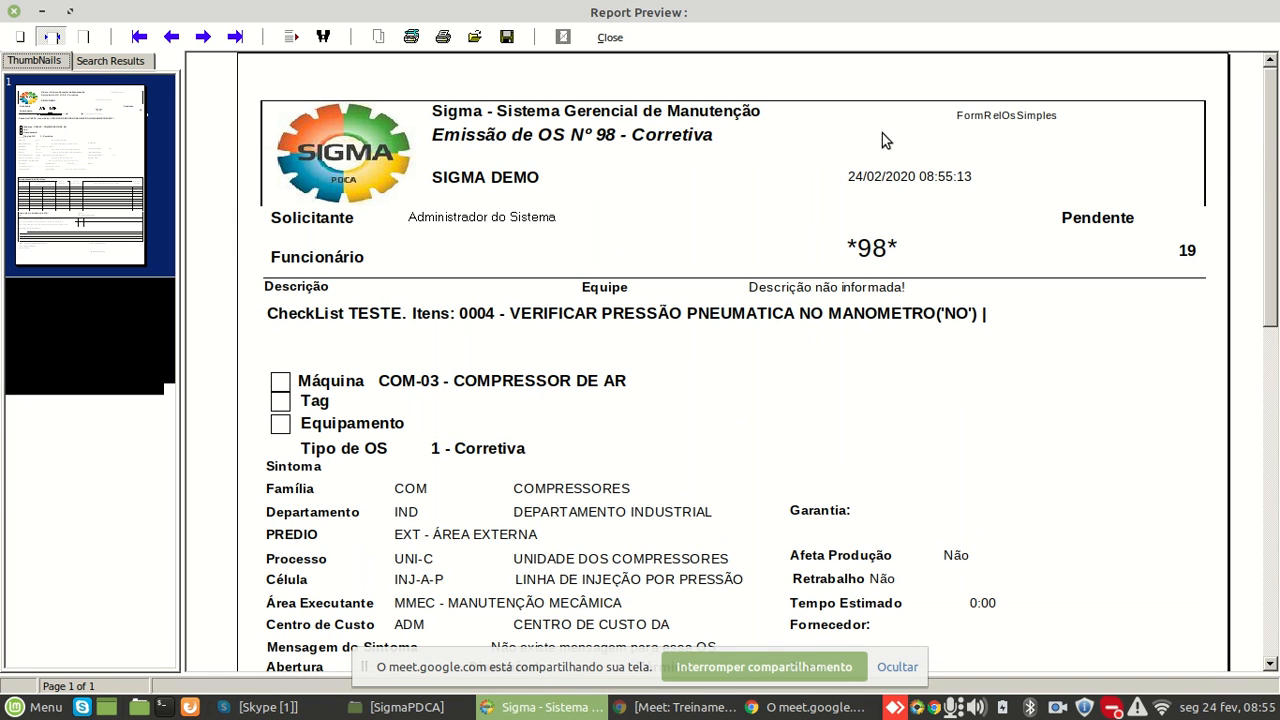
pyautogui.click(14, 17)
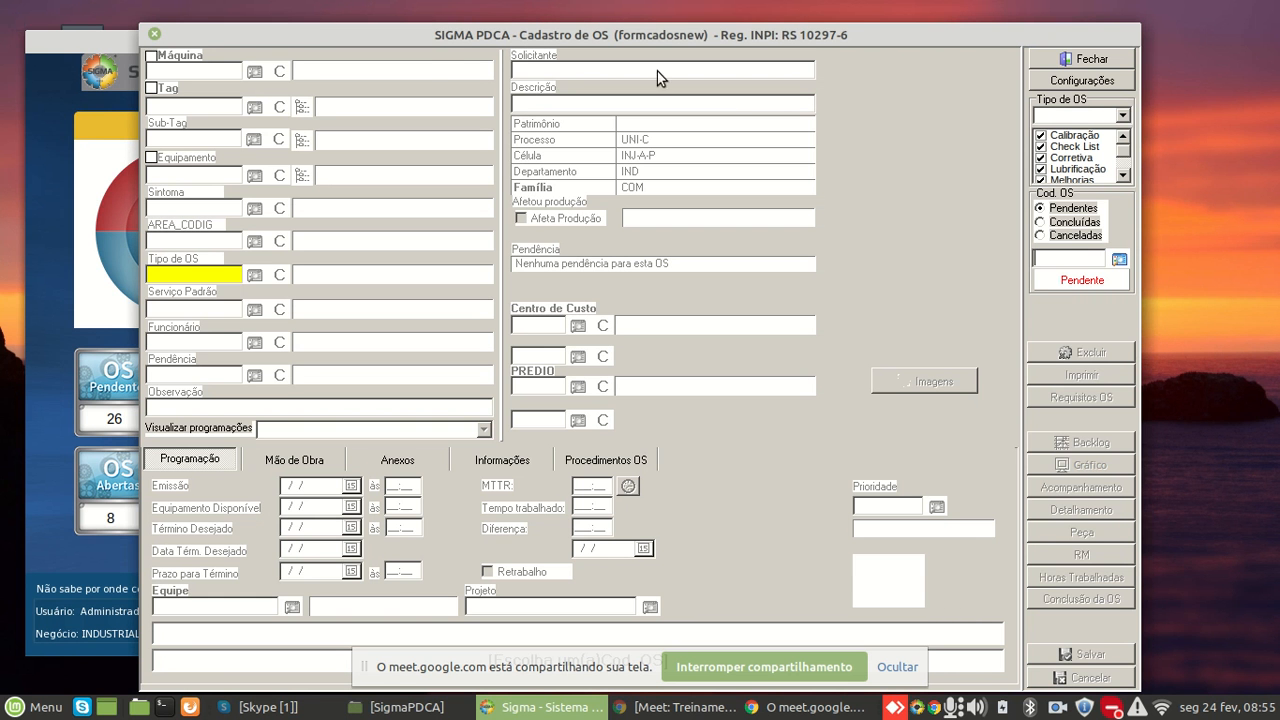
pyautogui.click(158, 35)
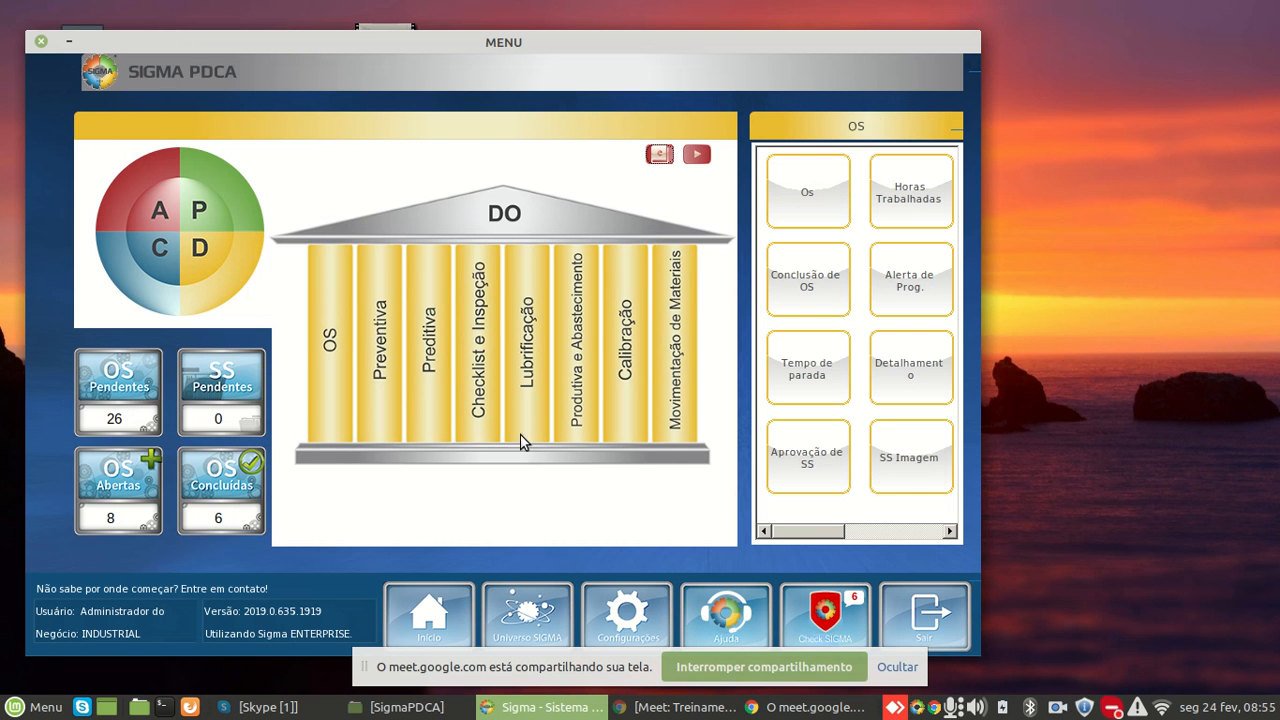
# Look through the functions available in the Checklist e Inspeção module, including the inspection ones
pyautogui.click(471, 425)
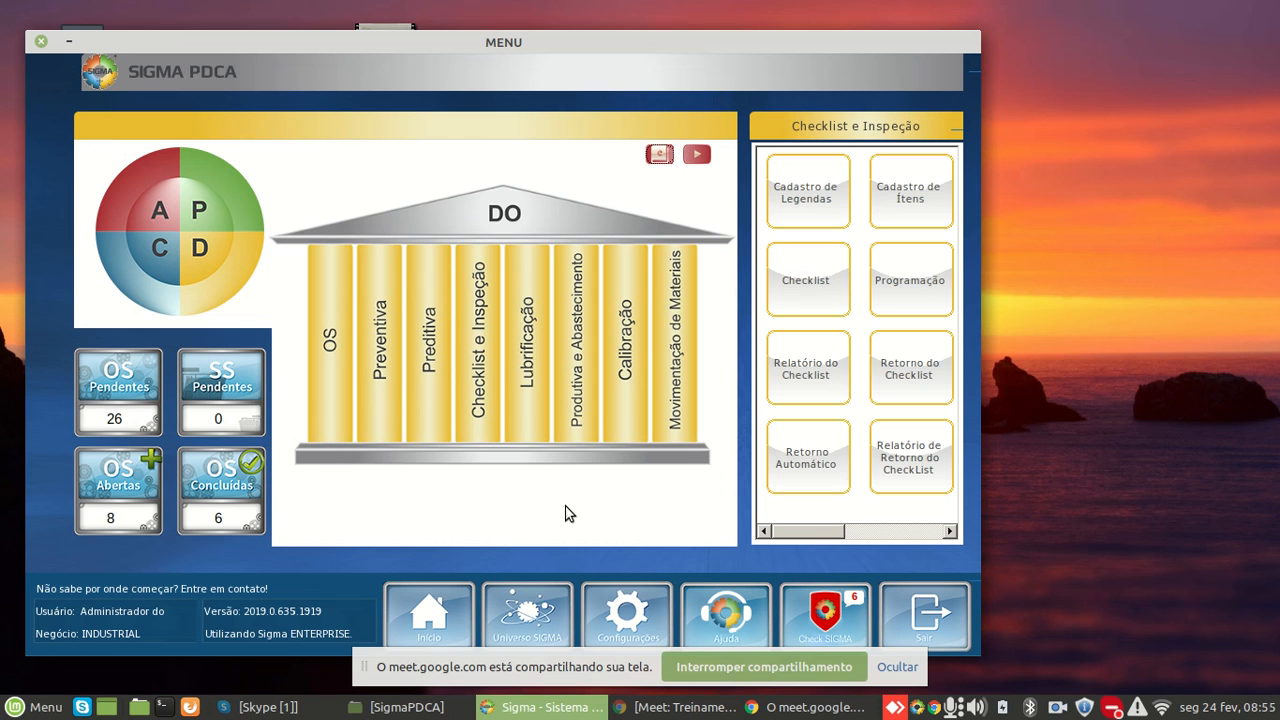
pyautogui.click(951, 531)
pyautogui.click(951, 532)
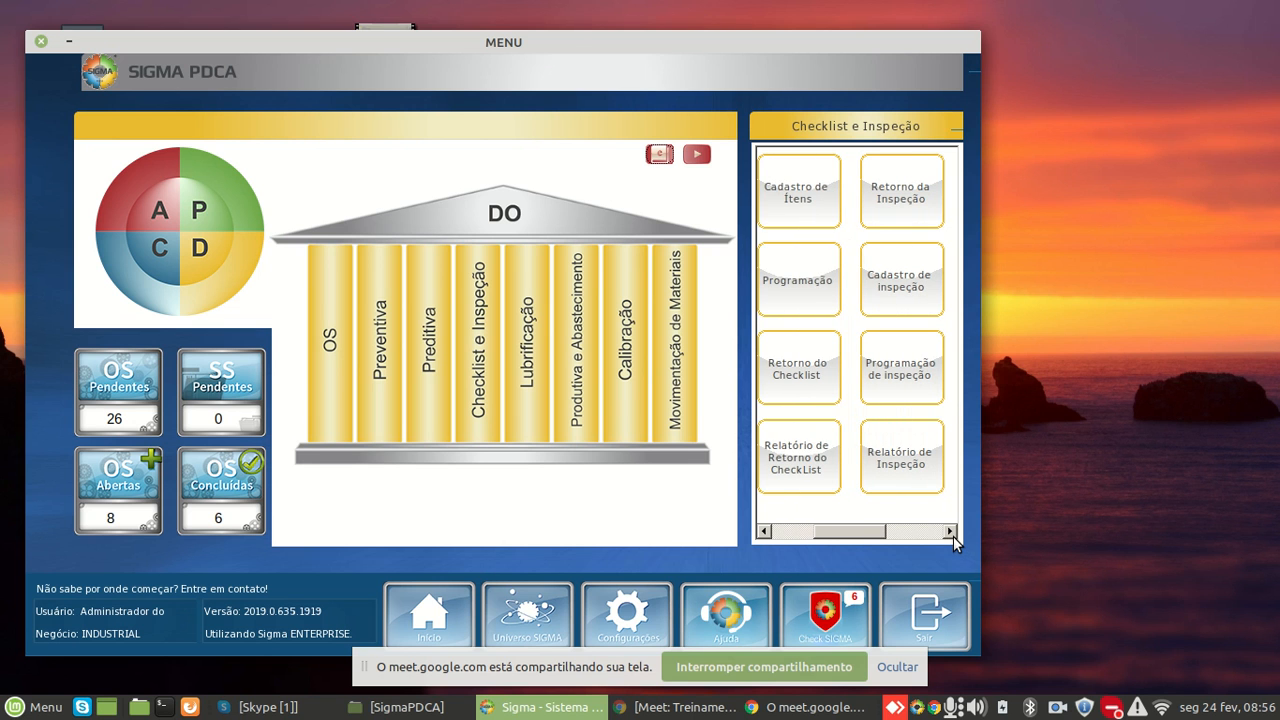
pyautogui.moveTo(850, 533); pyautogui.dragTo(805, 534)
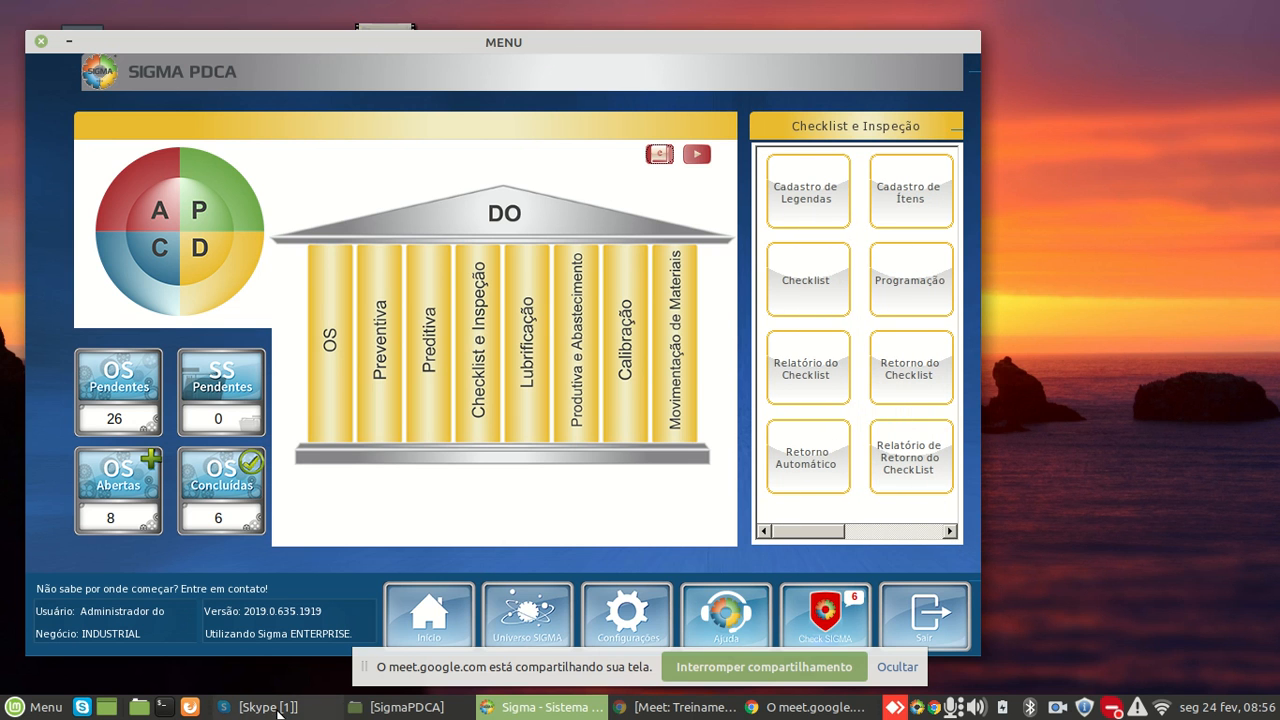
# Switch to the Google Meet window and open the meeting chat to read the participants' questions
pyautogui.click(655, 708)
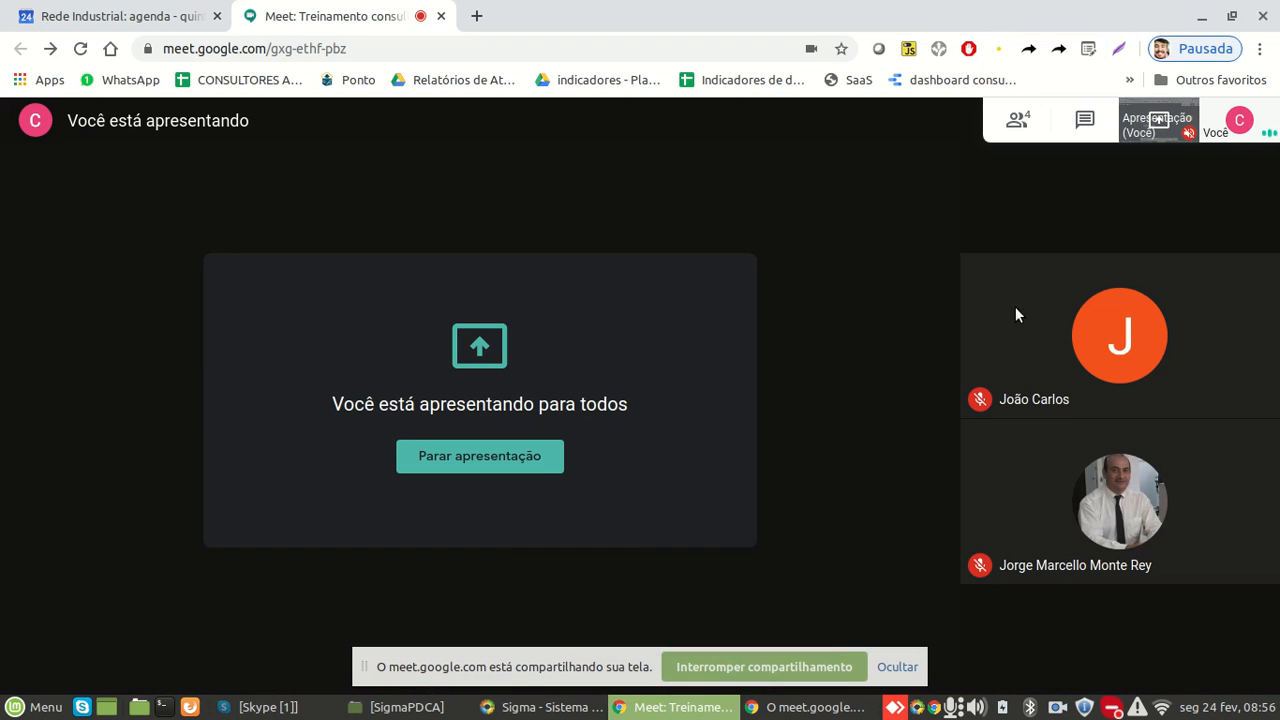
pyautogui.click(1085, 121)
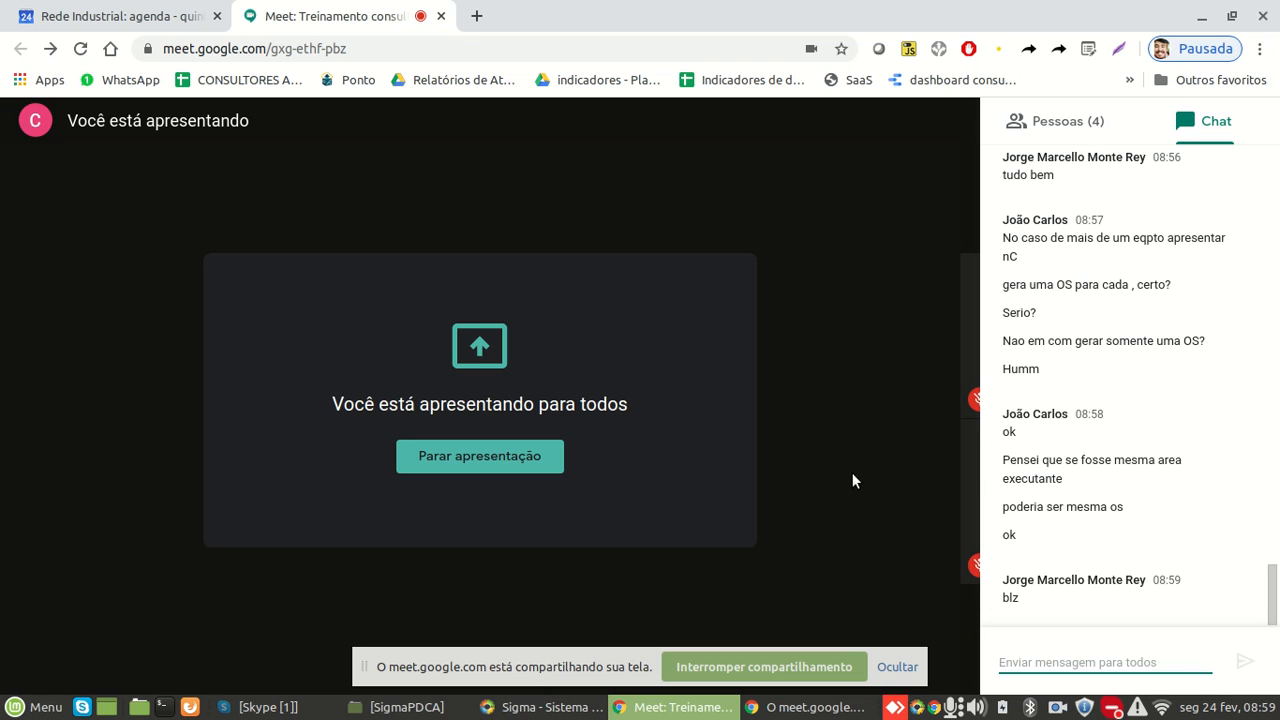
# Stop sharing the screen with the meeting and pause the screen recording
pyautogui.click(826, 678)
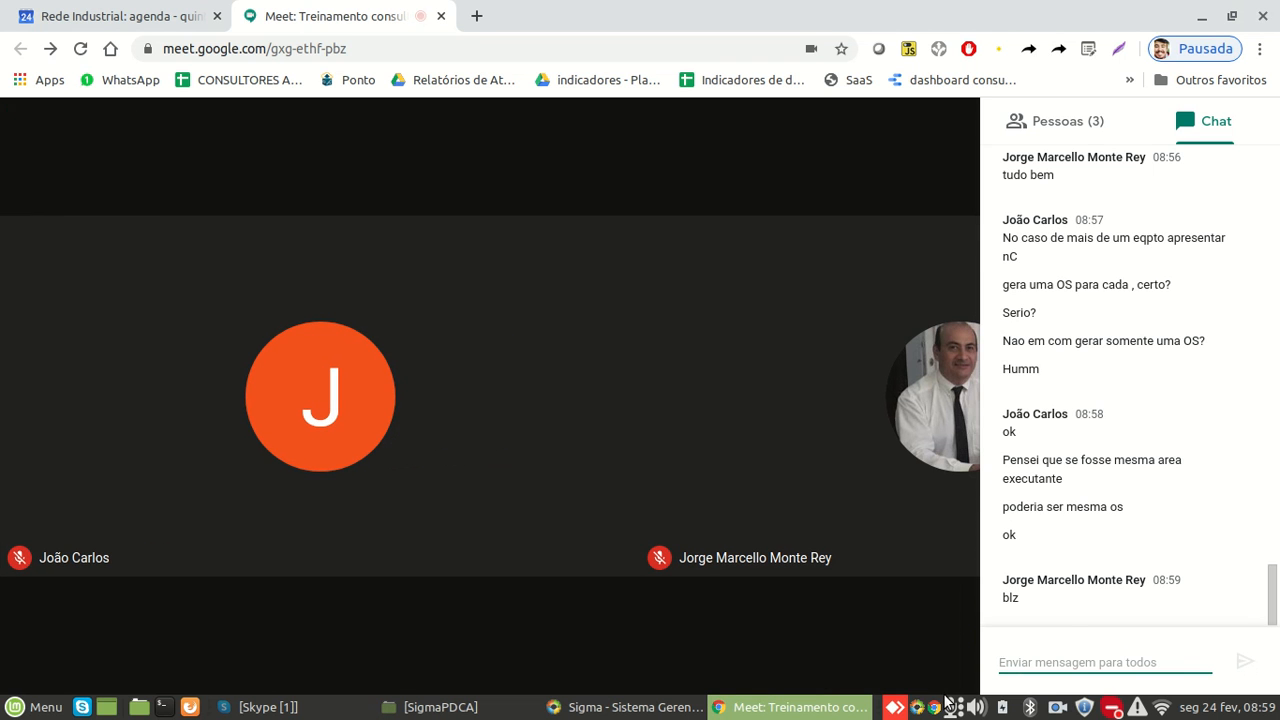
pyautogui.click(1060, 707)
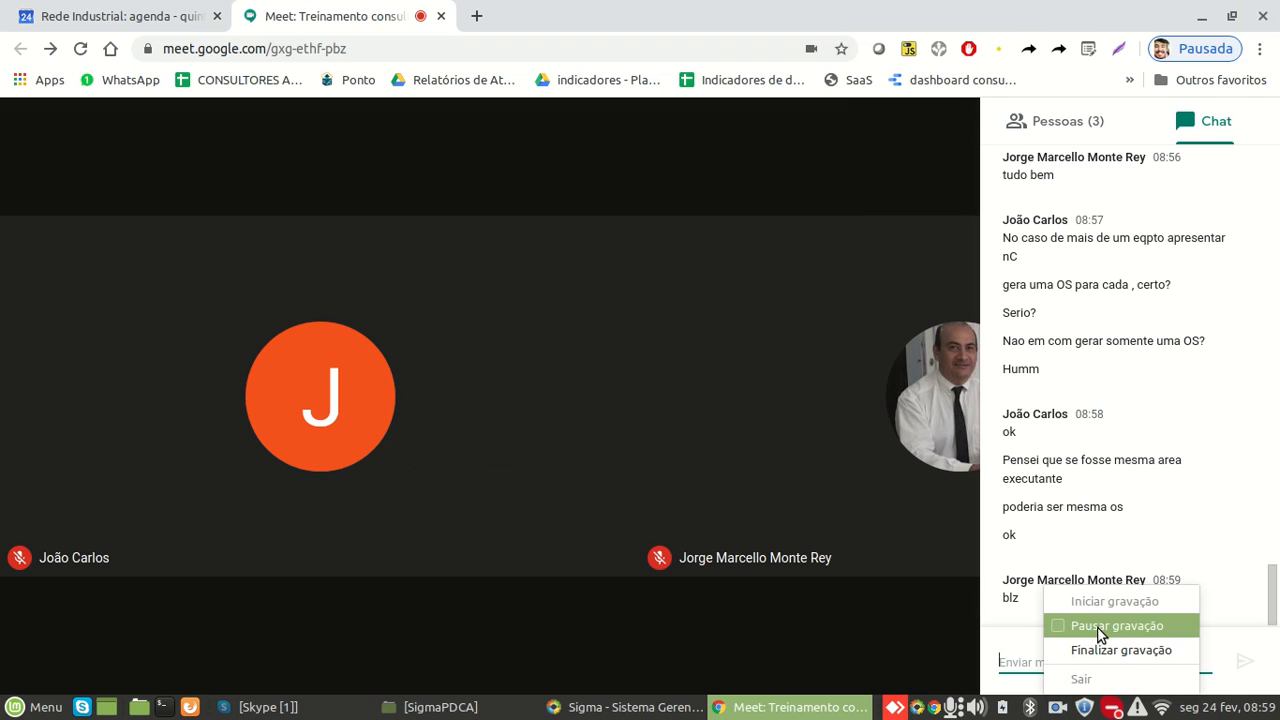
pyautogui.click(1100, 624)
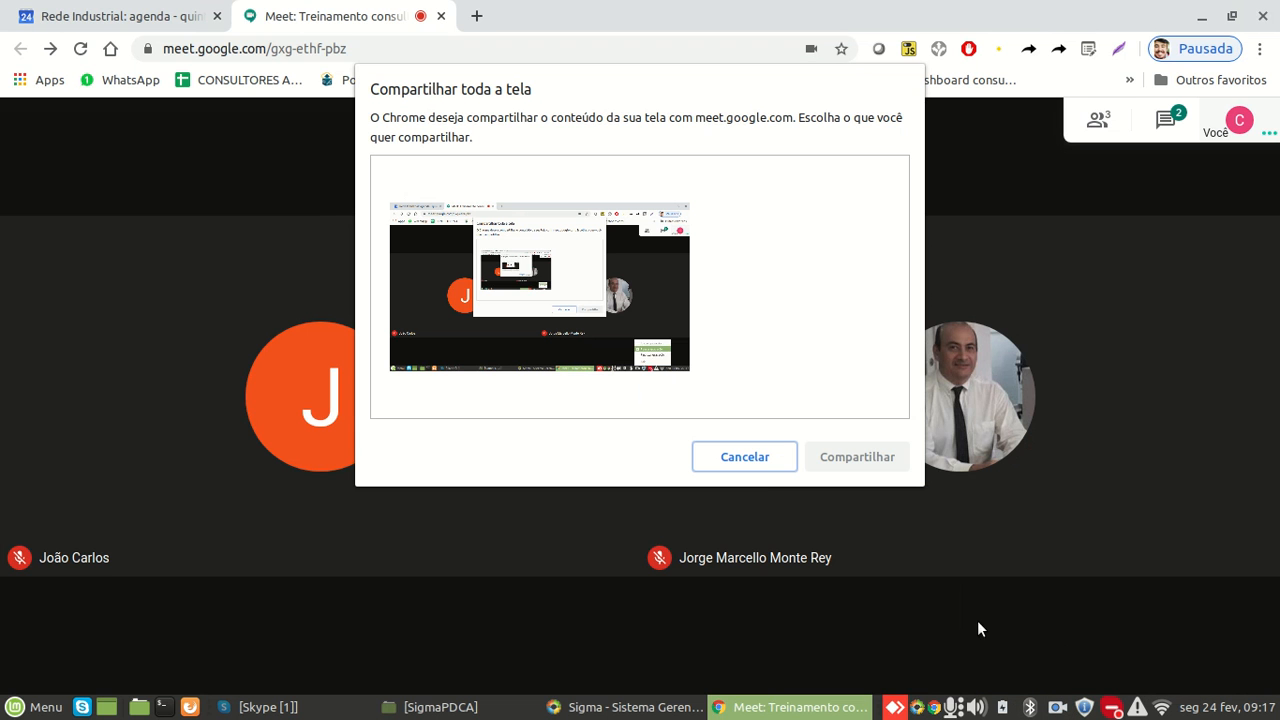
# Share the entire screen with the meeting again and check the chat, minimising the browser to return to SIGMA PDCA
pyautogui.click(627, 345)
pyautogui.click(839, 460)
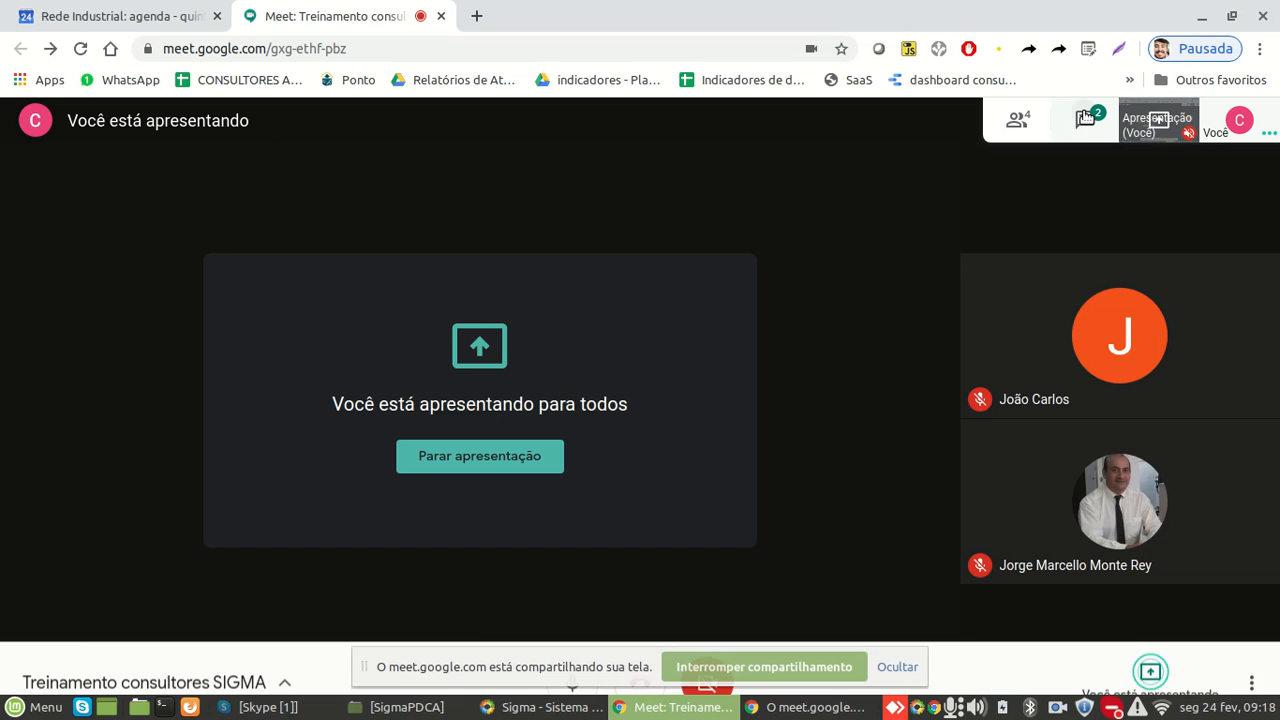
pyautogui.click(1085, 118)
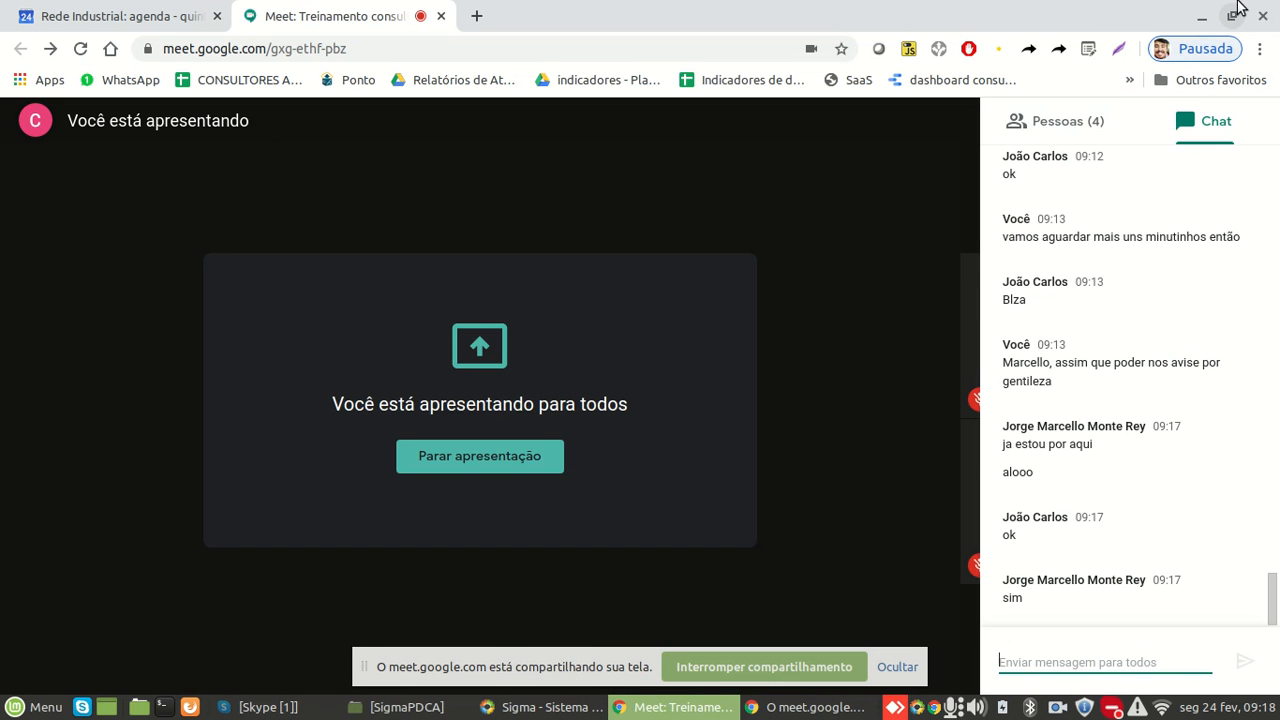
pyautogui.click(1201, 17)
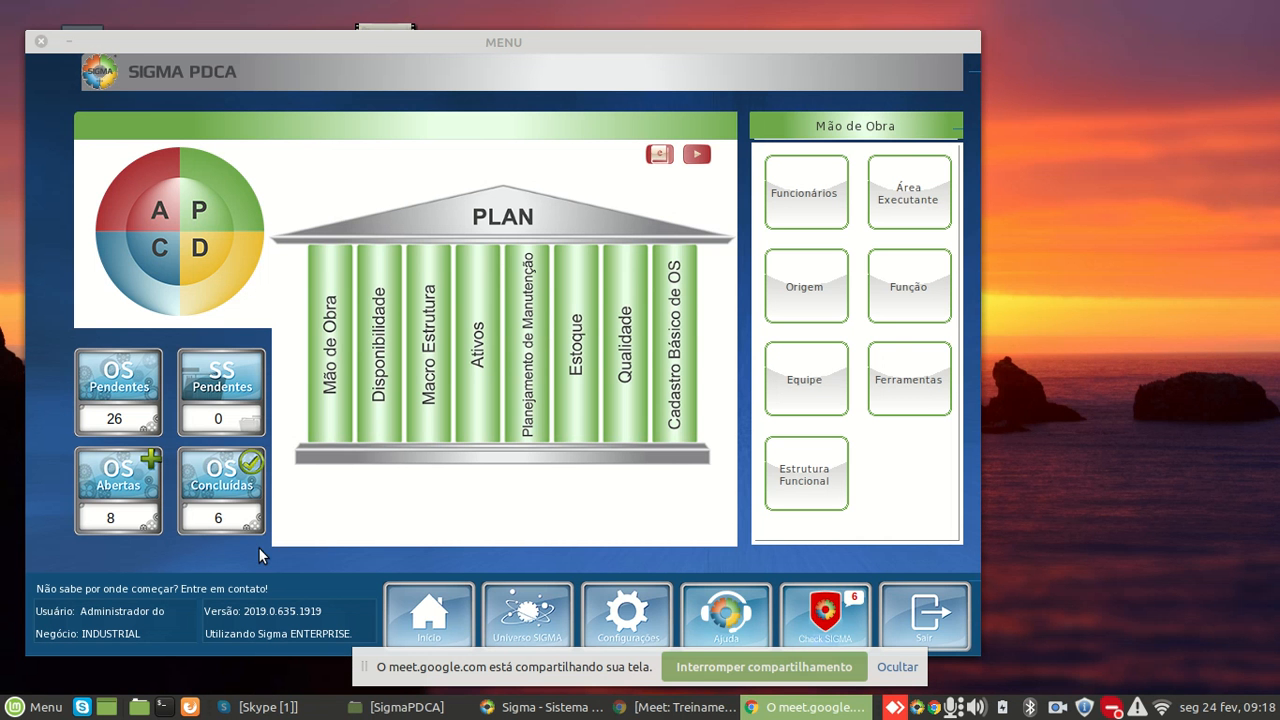
# In the DO stage's Lubrificação module, review service SER01 (TROCA DE ÓLEO) in the services register and save the record without changes
pyautogui.click(214, 255)
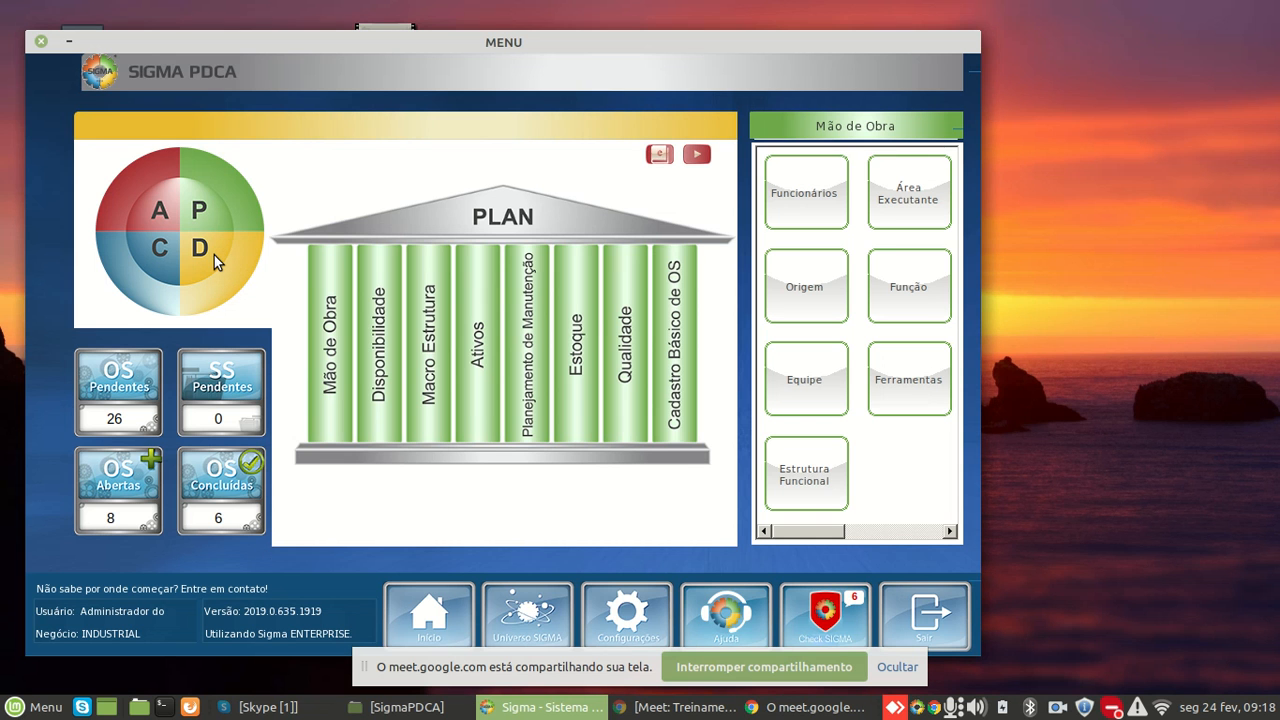
pyautogui.click(527, 372)
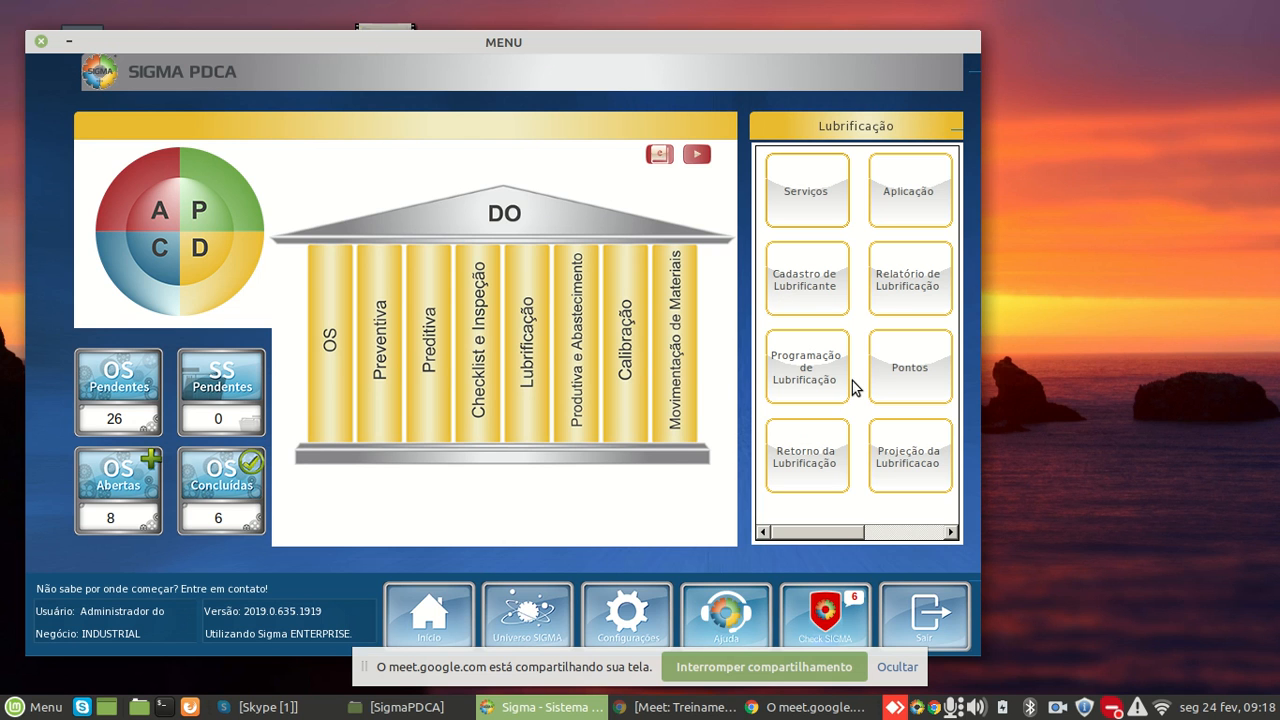
pyautogui.click(808, 207)
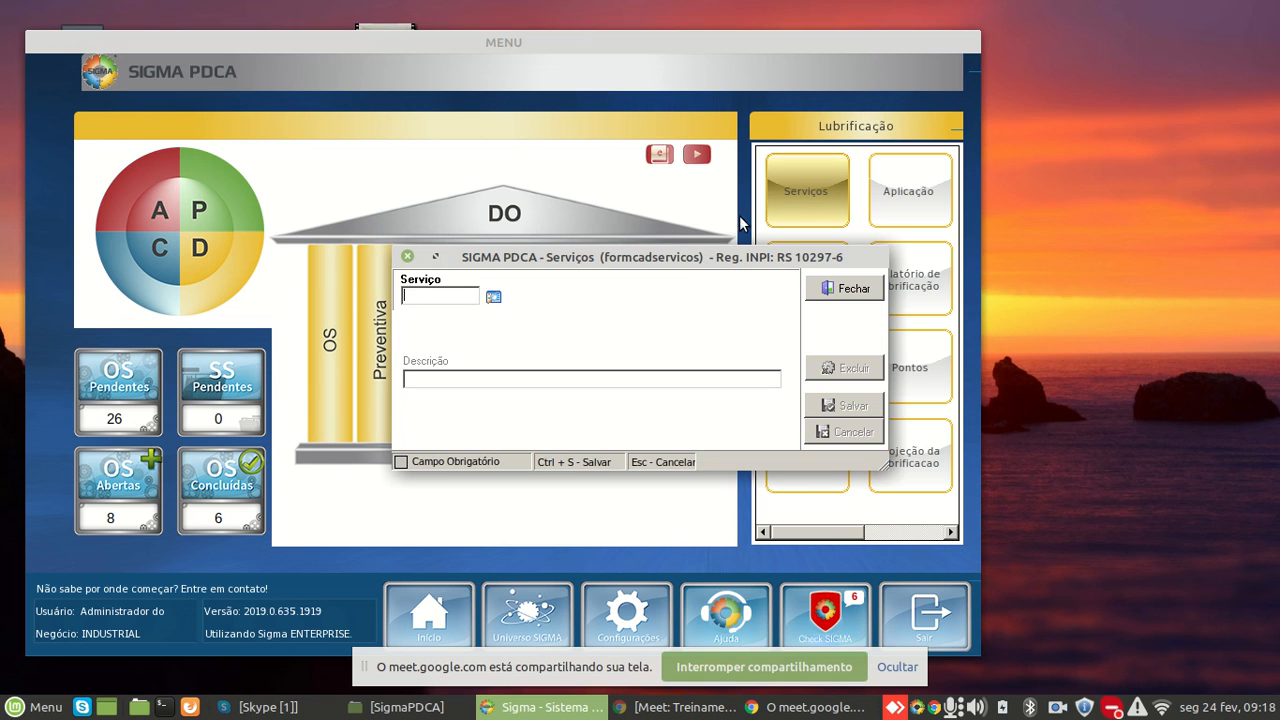
pyautogui.click(493, 297)
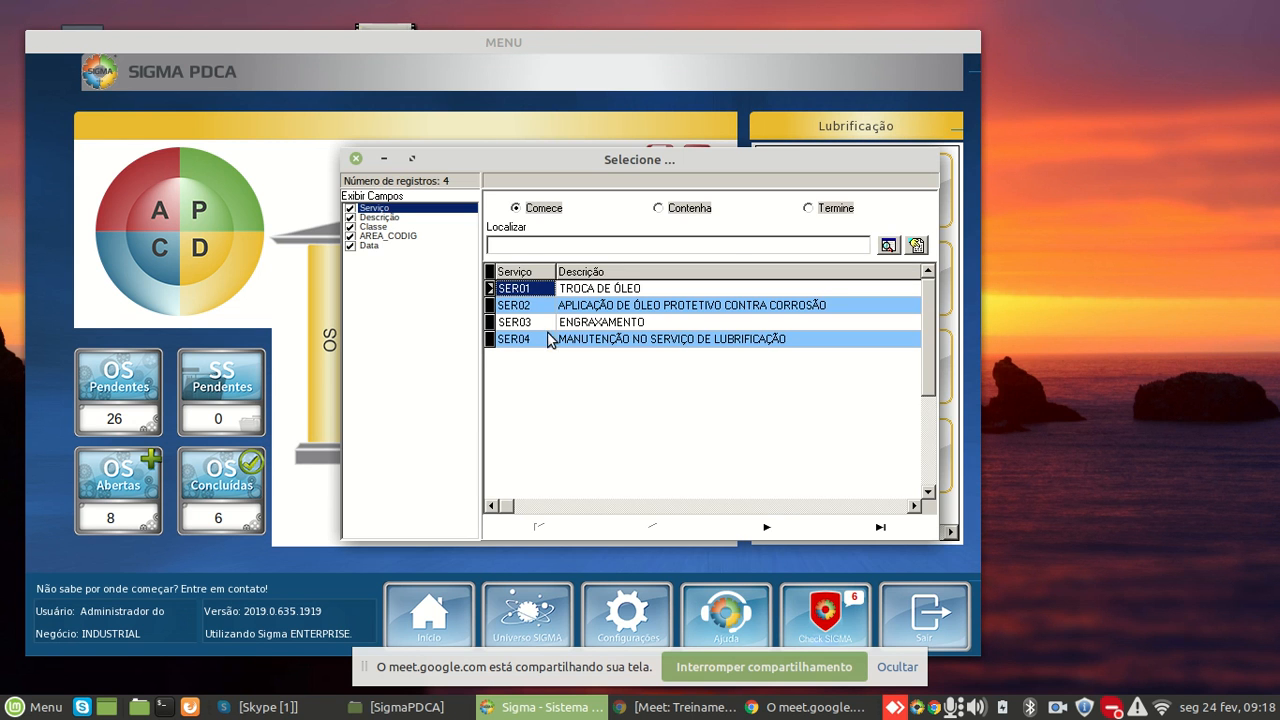
pyautogui.doubleClick(610, 293)
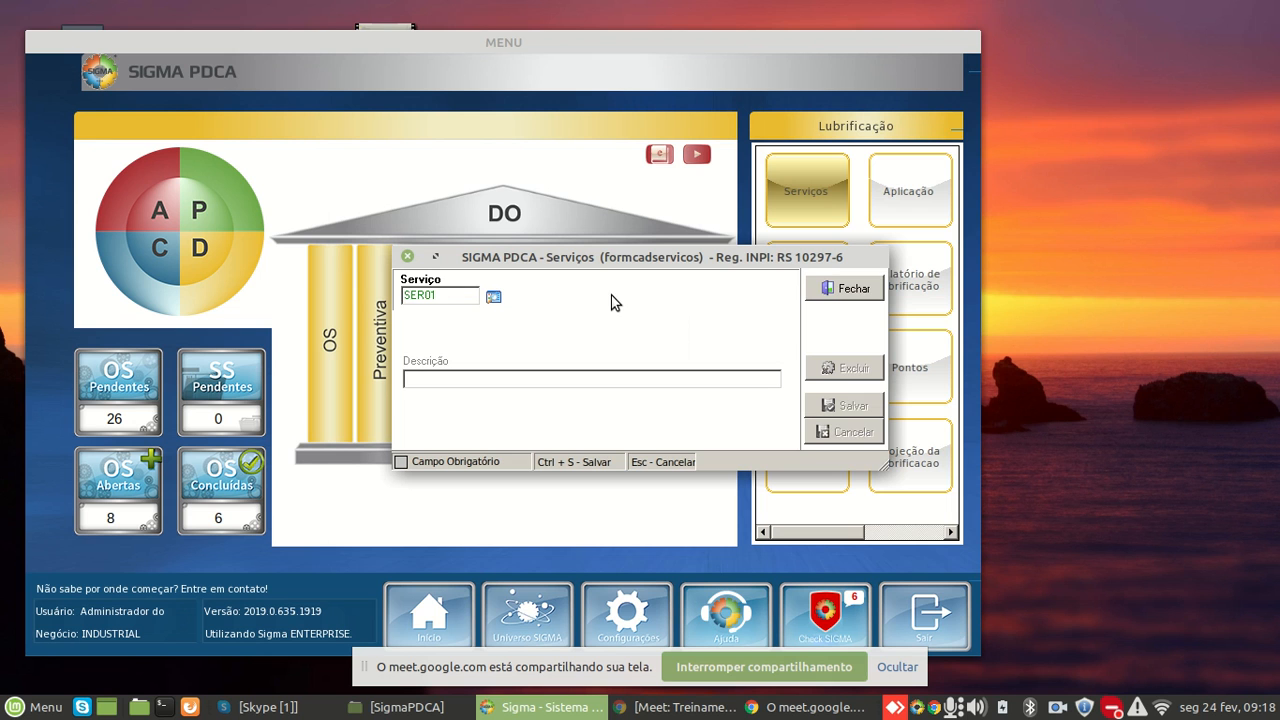
pyautogui.press('Return')
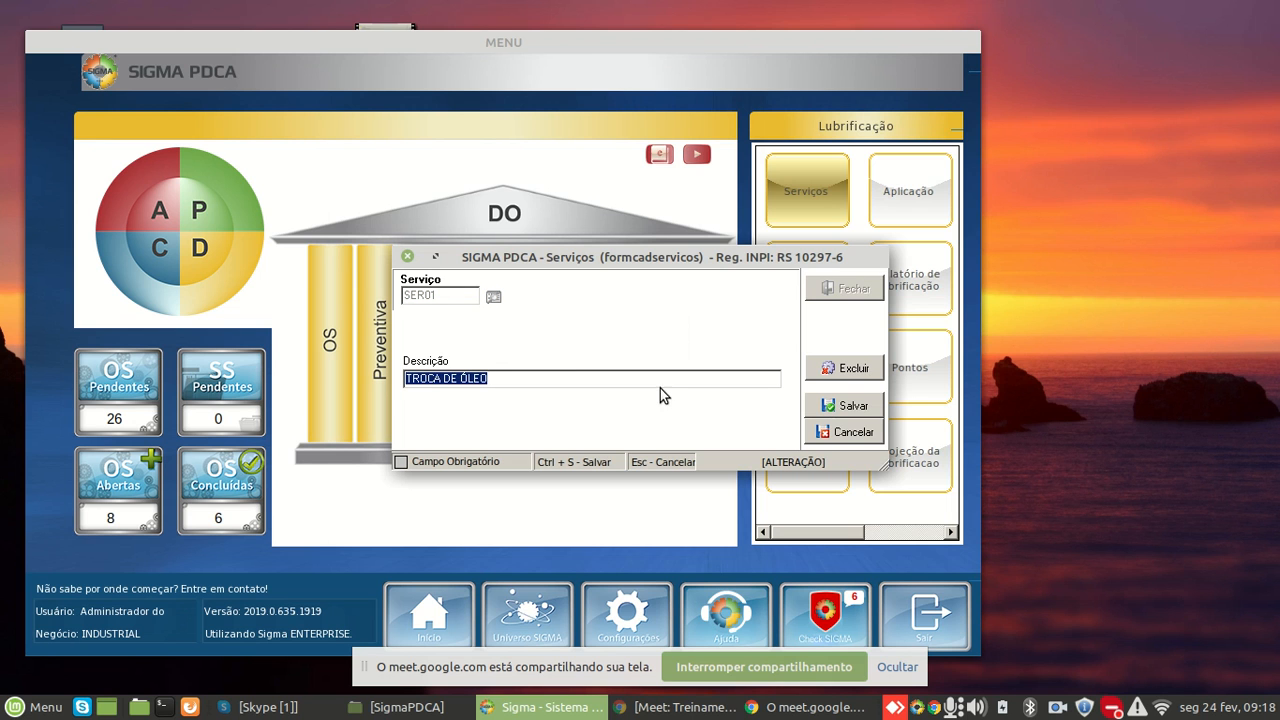
pyautogui.click(829, 408)
# Review service SER03 (ENGRAXAMENTO), save it without changes and close the services register
pyautogui.click(495, 298)
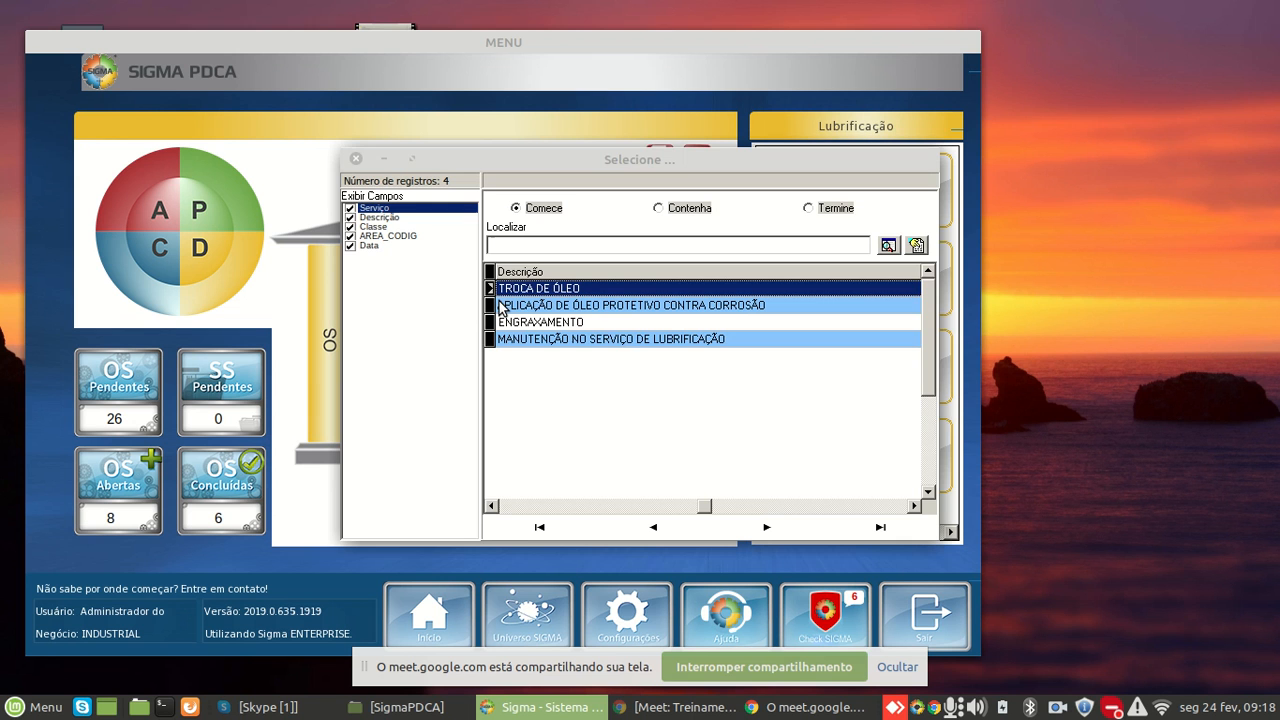
pyautogui.doubleClick(617, 315)
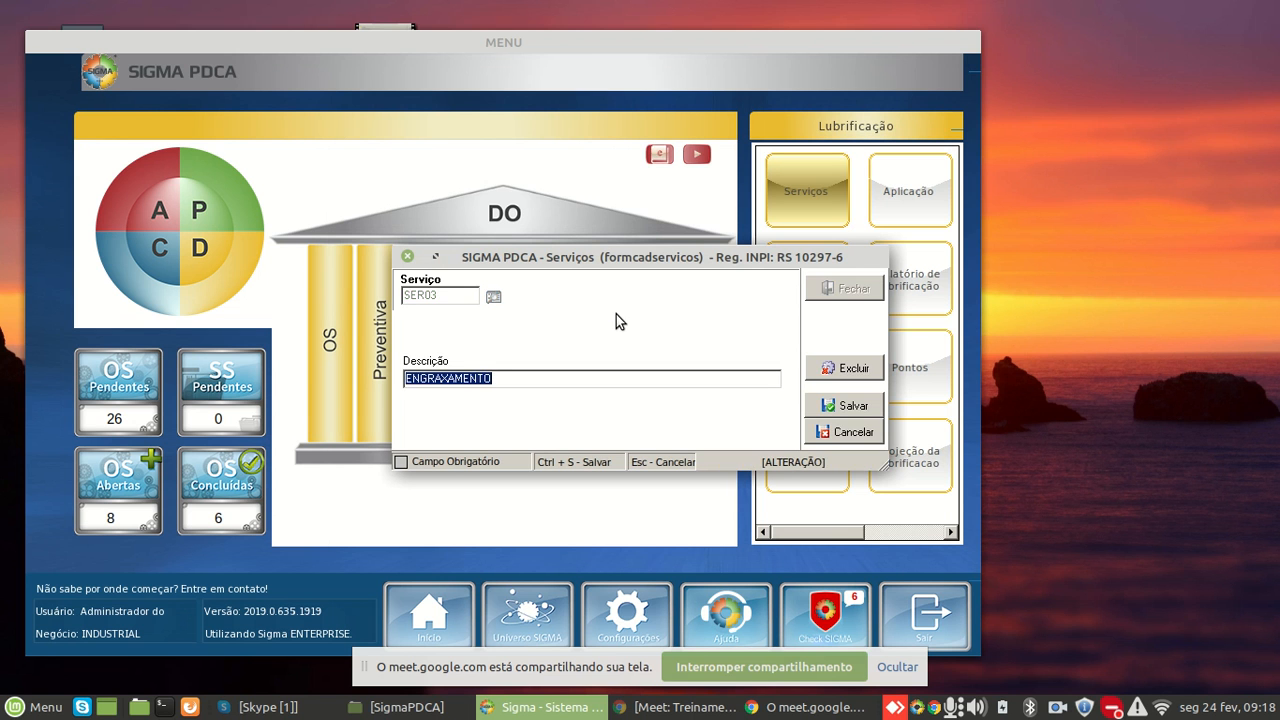
pyautogui.click(818, 407)
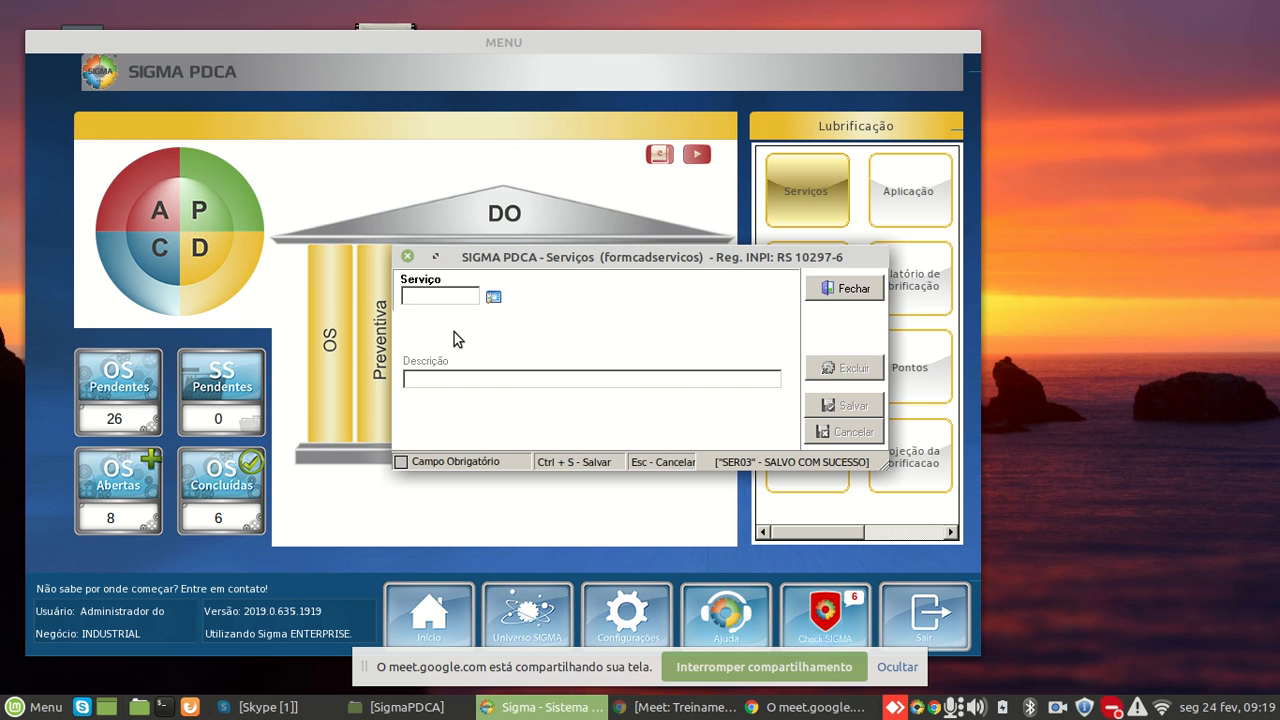
pyautogui.click(840, 292)
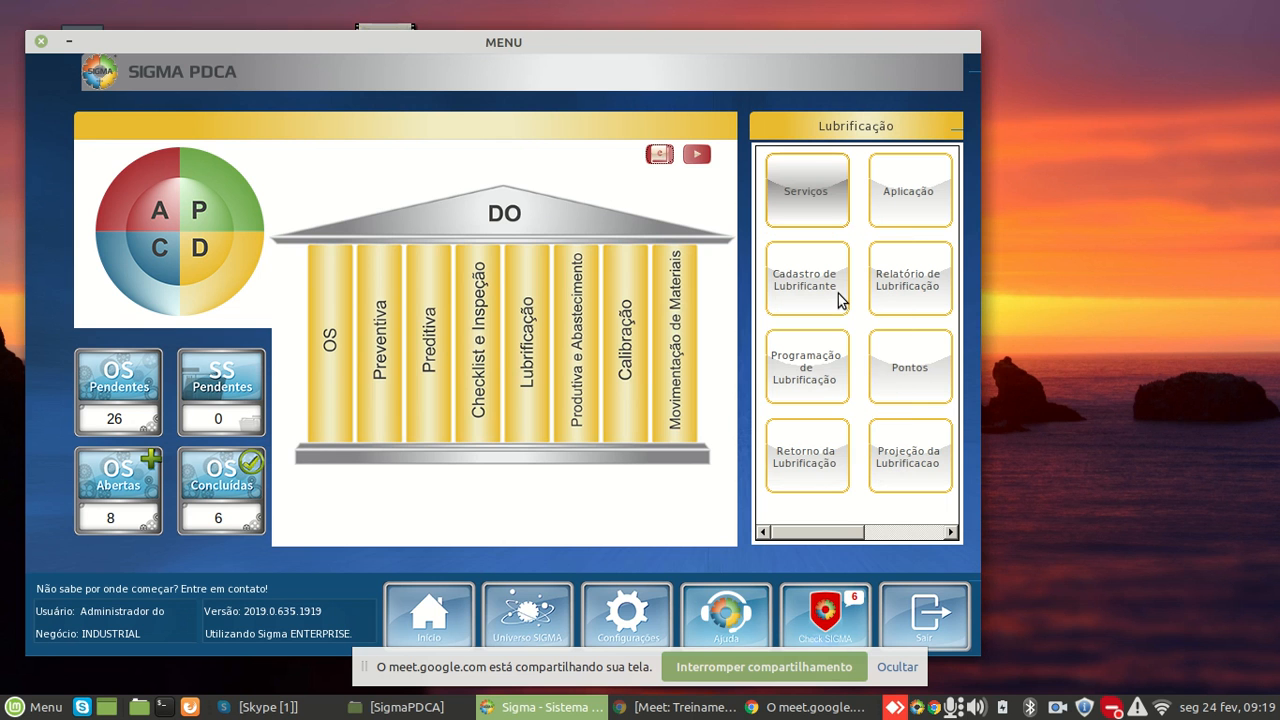
# Review application type 01 (PINCEL) in the lubrication application register and save it without changes
pyautogui.click(907, 193)
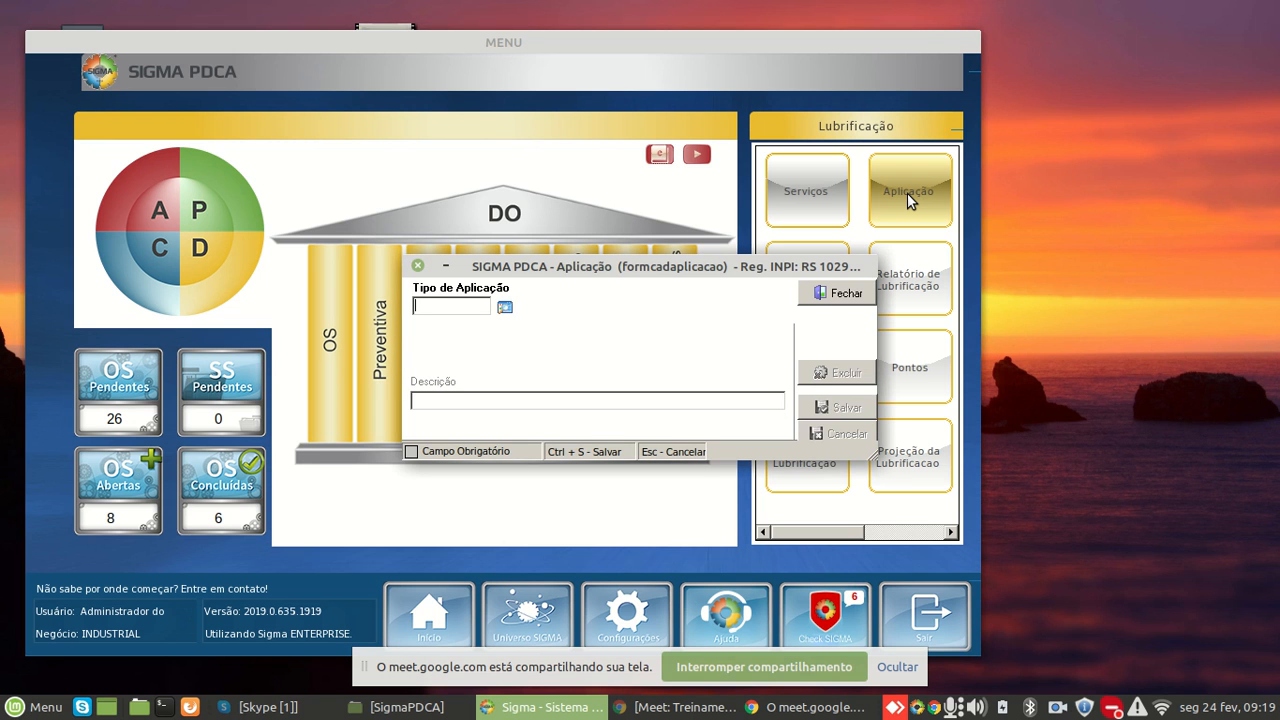
pyautogui.click(505, 307)
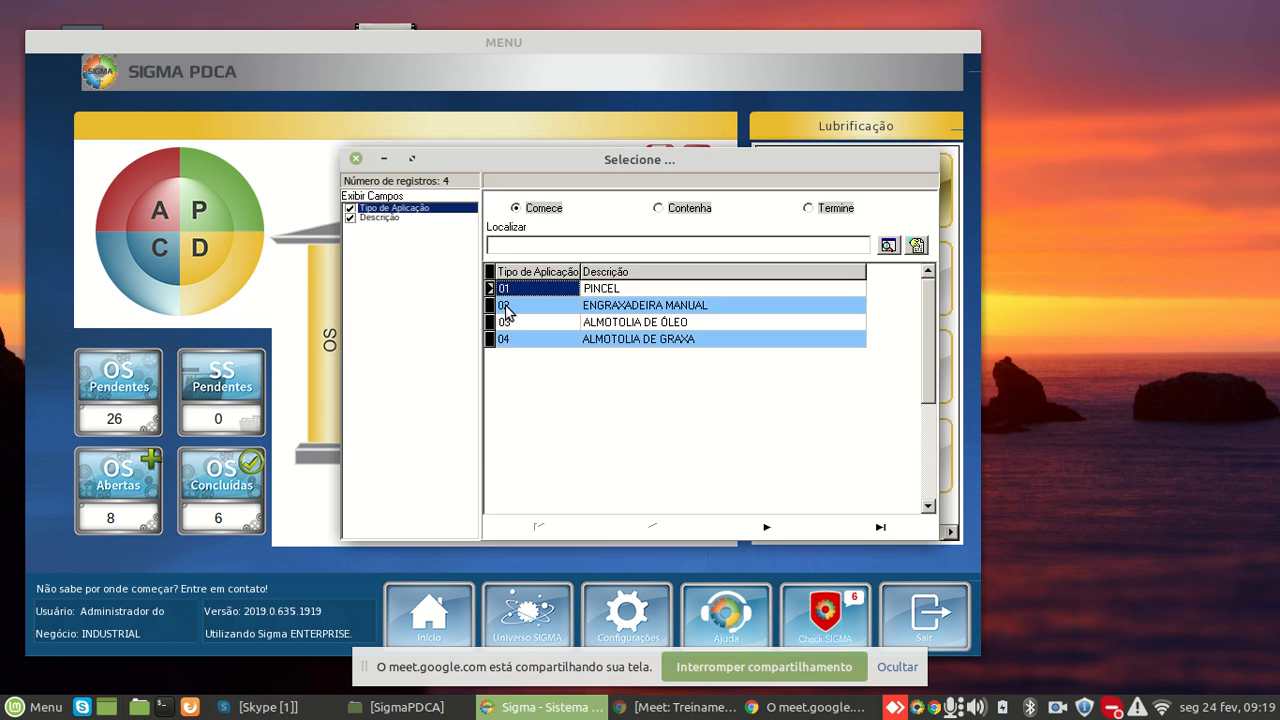
pyautogui.doubleClick(619, 290)
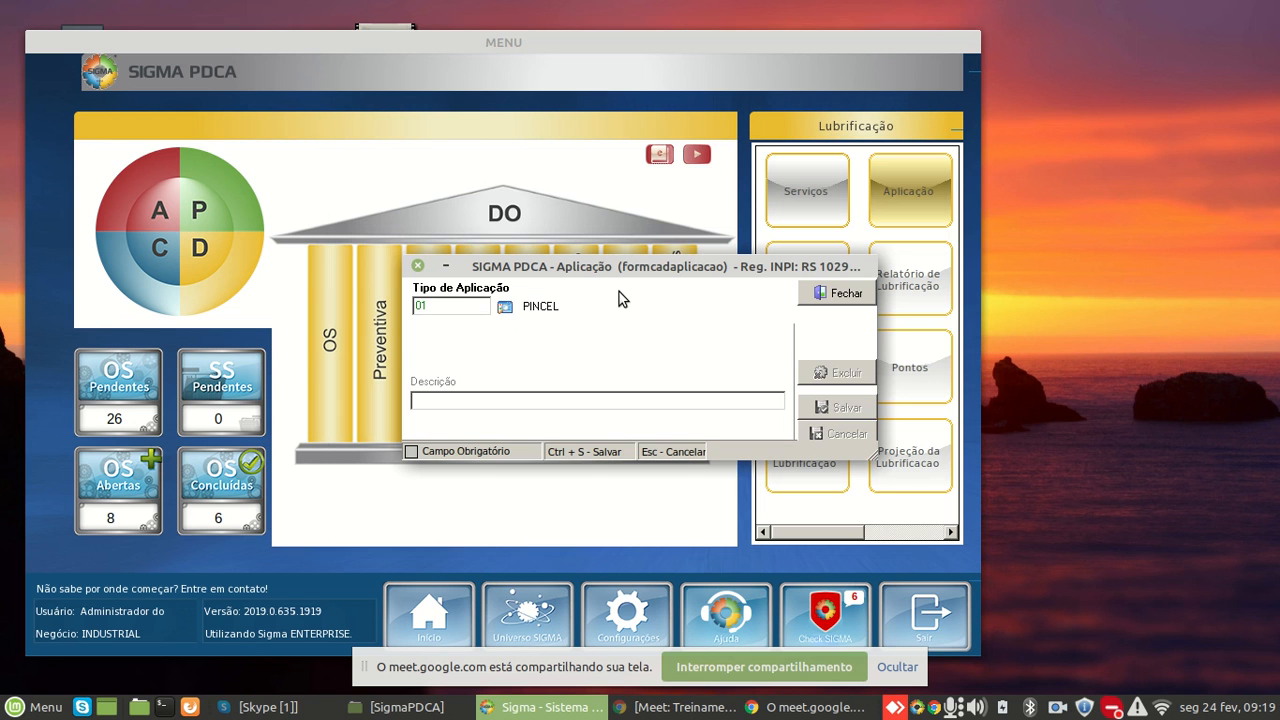
pyautogui.press('Return')
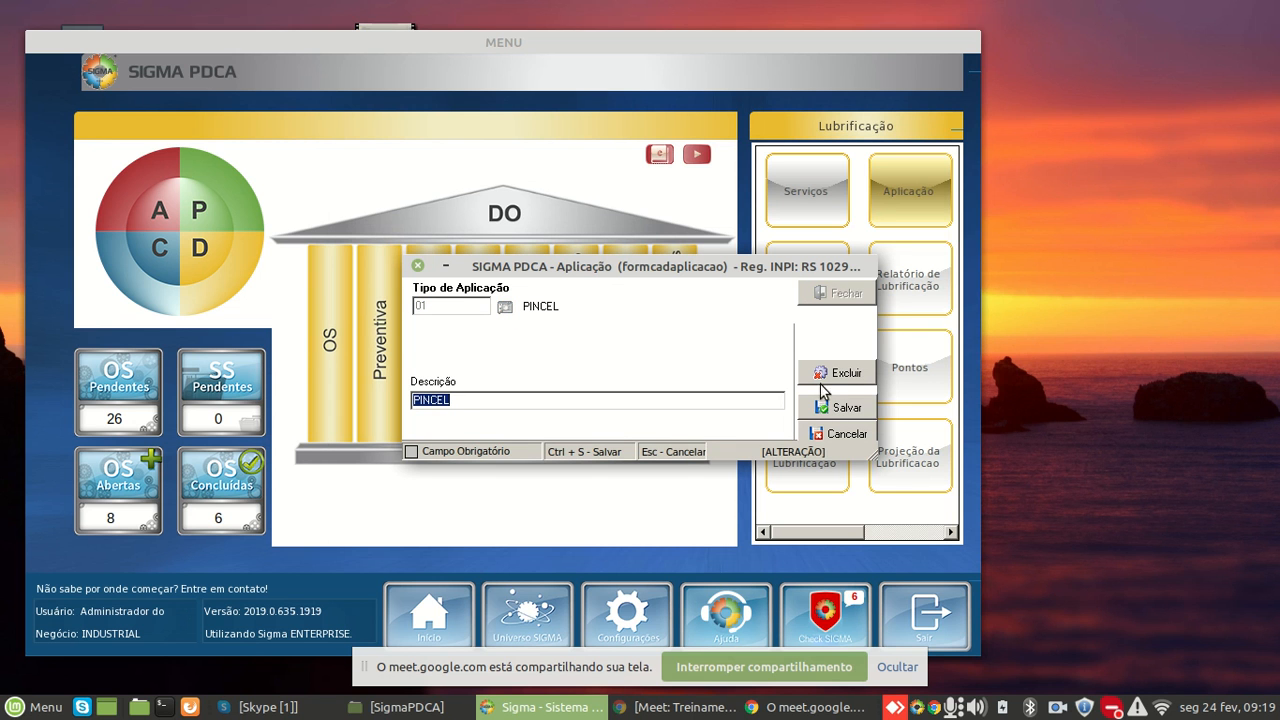
pyautogui.click(846, 407)
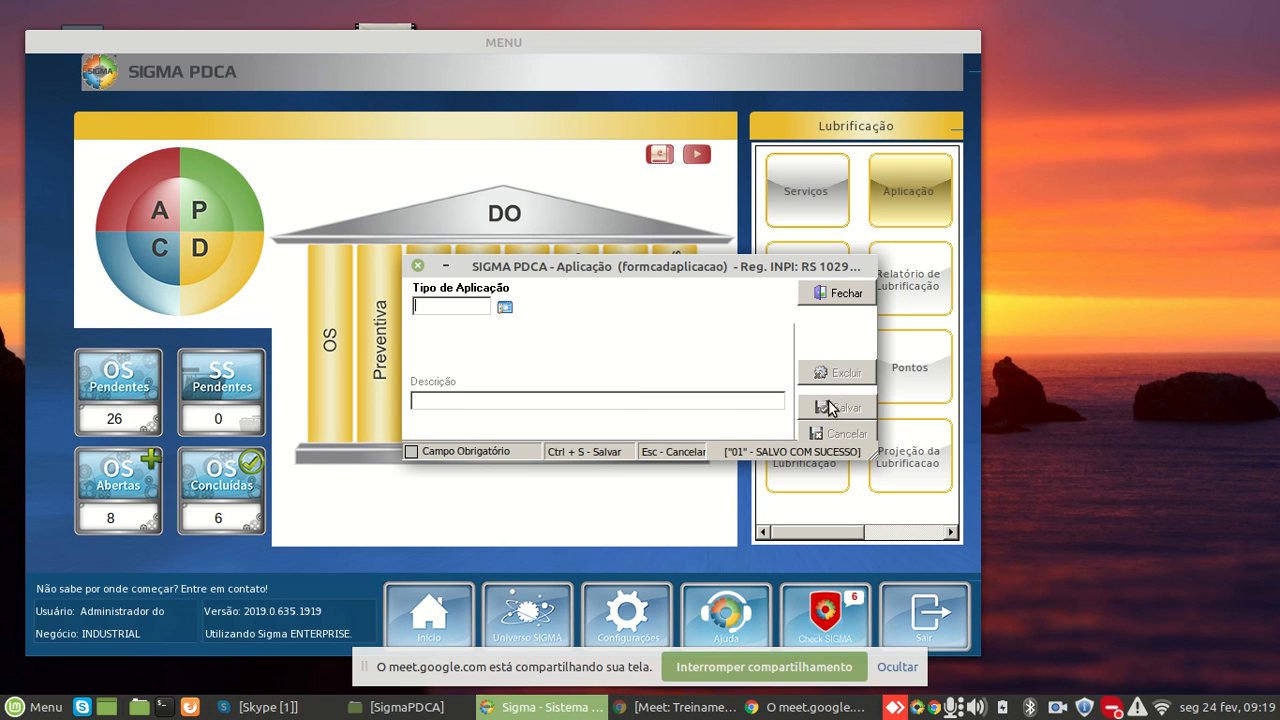
# Review application type 02 (ENGRAXADEIRA MANUAL) and save the record without changes
pyautogui.click(505, 309)
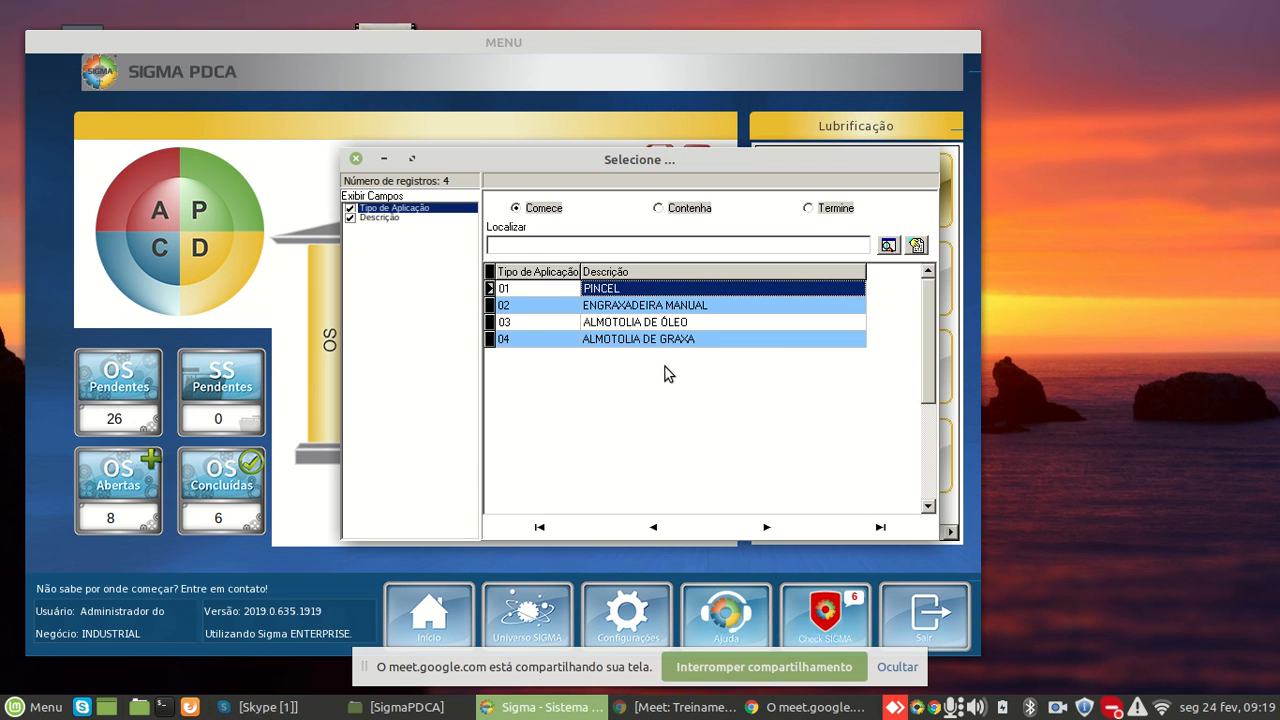
pyautogui.doubleClick(650, 306)
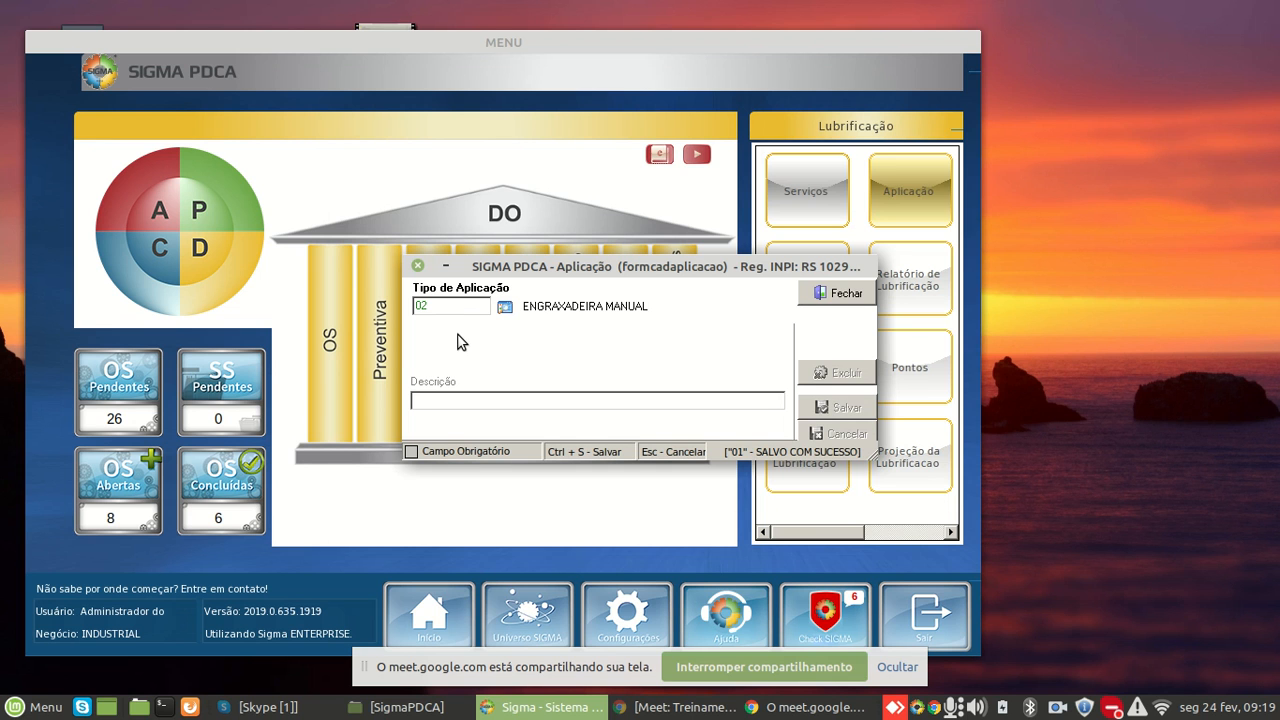
pyautogui.press('Return')
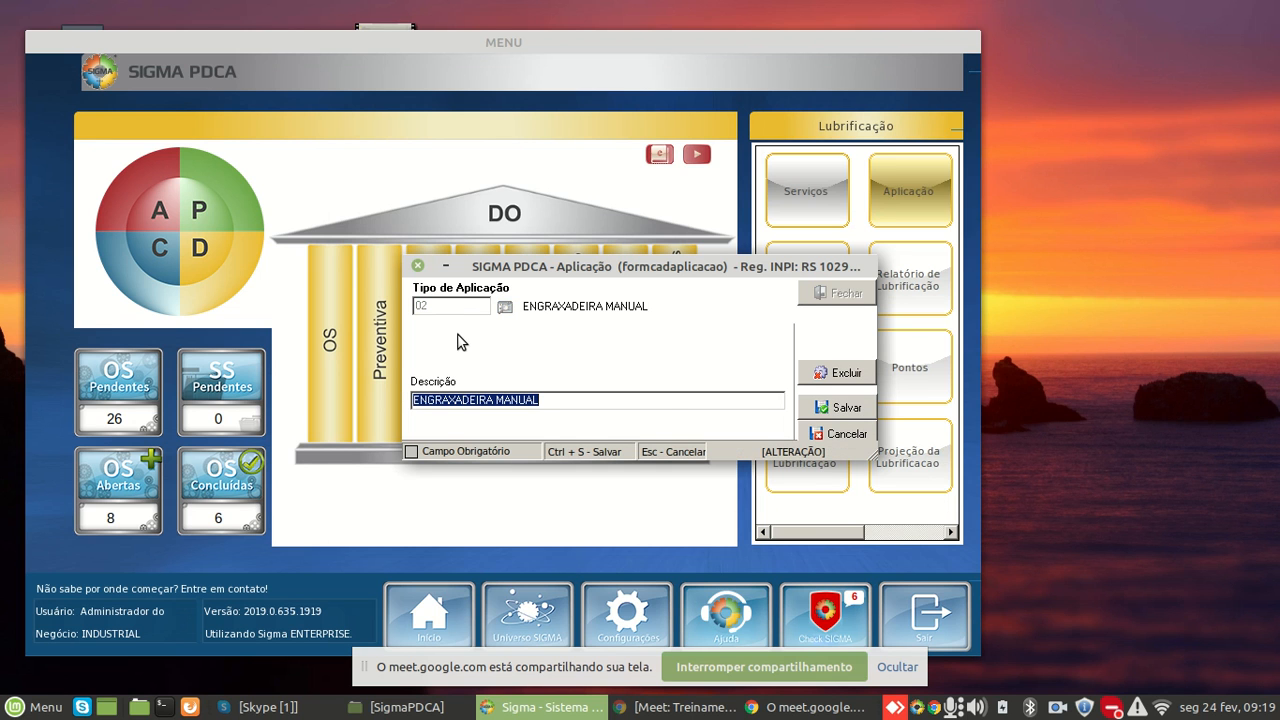
pyautogui.click(840, 412)
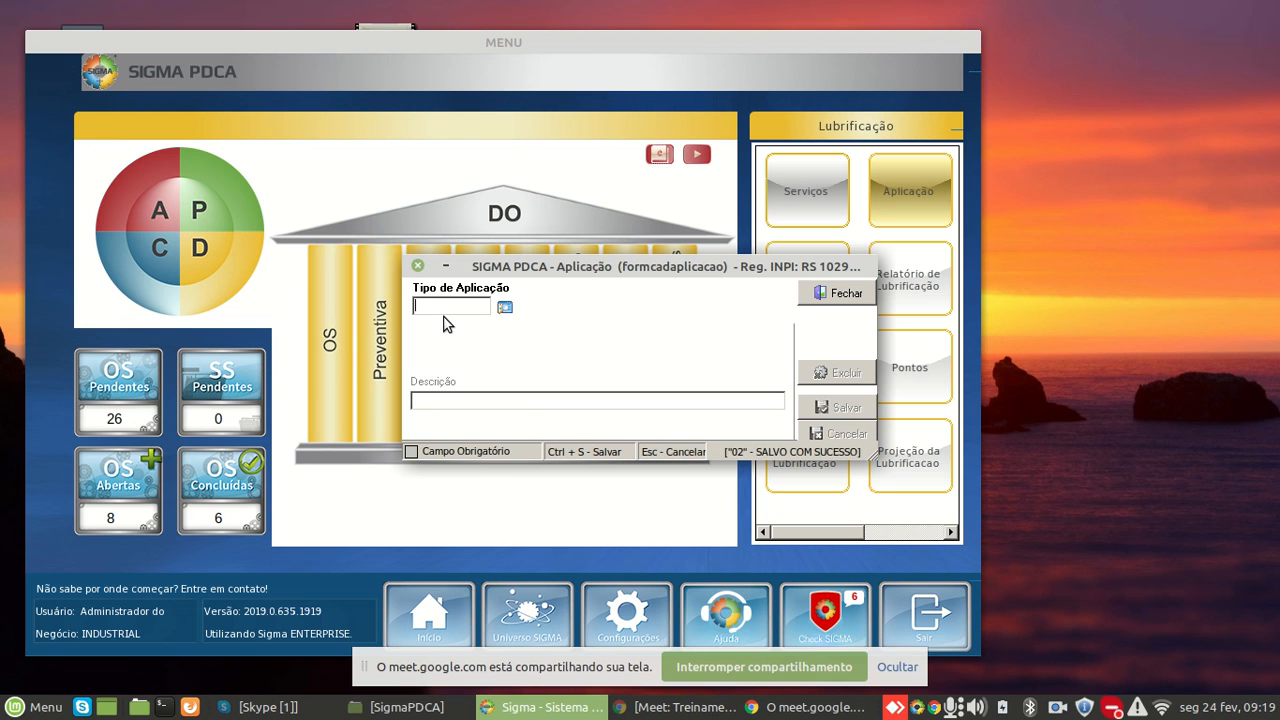
# Register application type 05 with the description ENGRAXADEIRA AUTOMATICA, save it and close the application register
pyautogui.write('05')
pyautogui.press('Return')
pyautogui.write('engradeix')
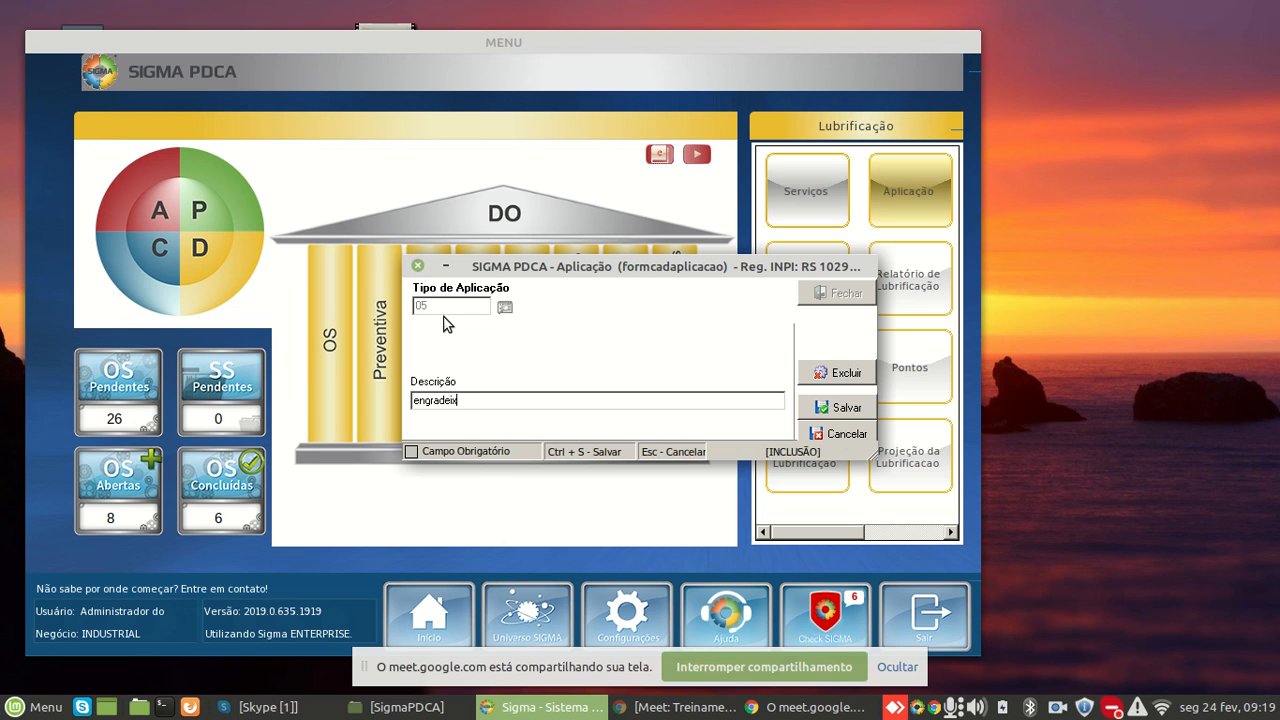
pyautogui.write('a')
pyautogui.press('BackSpace')
pyautogui.press('BackSpace')
pyautogui.press('BackSpace')
pyautogui.press('BackSpace')
pyautogui.press('BackSpace')
pyautogui.press('BackSpace')
pyautogui.press('BackSpace')
pyautogui.press('BackSpace')
pyautogui.press('BackSpace')
pyautogui.write('ENGRAXADEIRA AUTOMATICA')
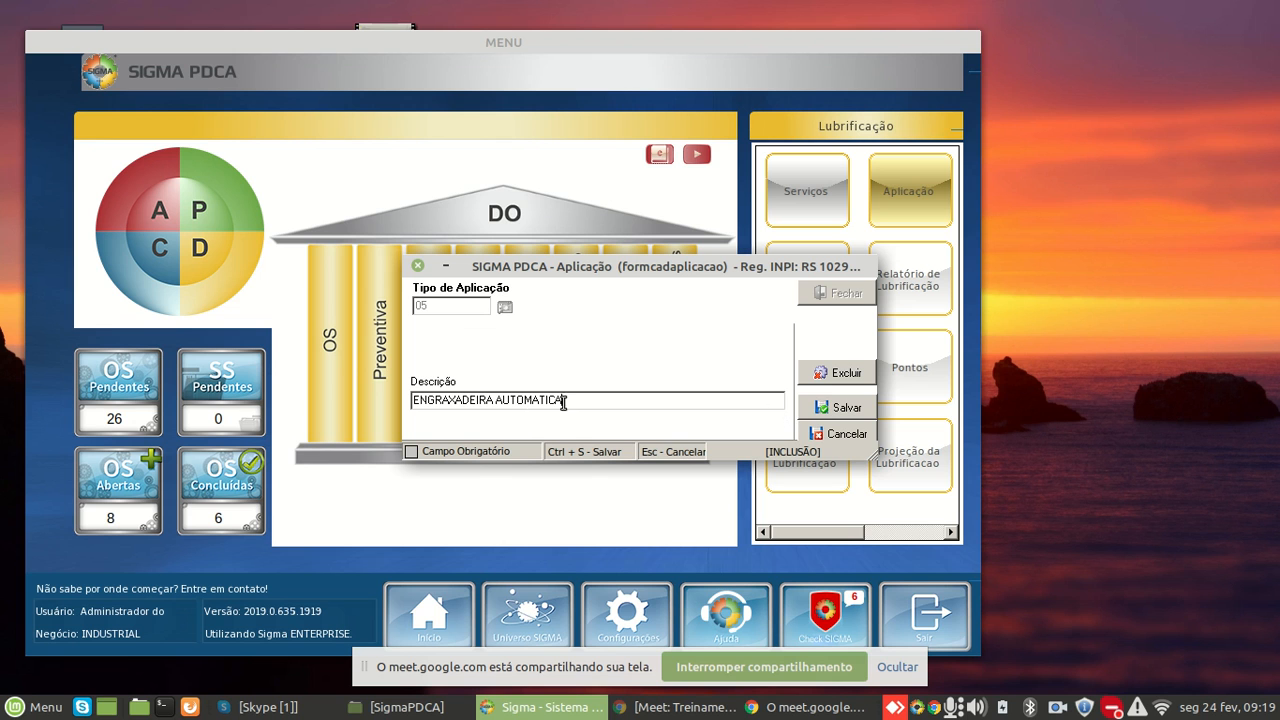
pyautogui.click(852, 410)
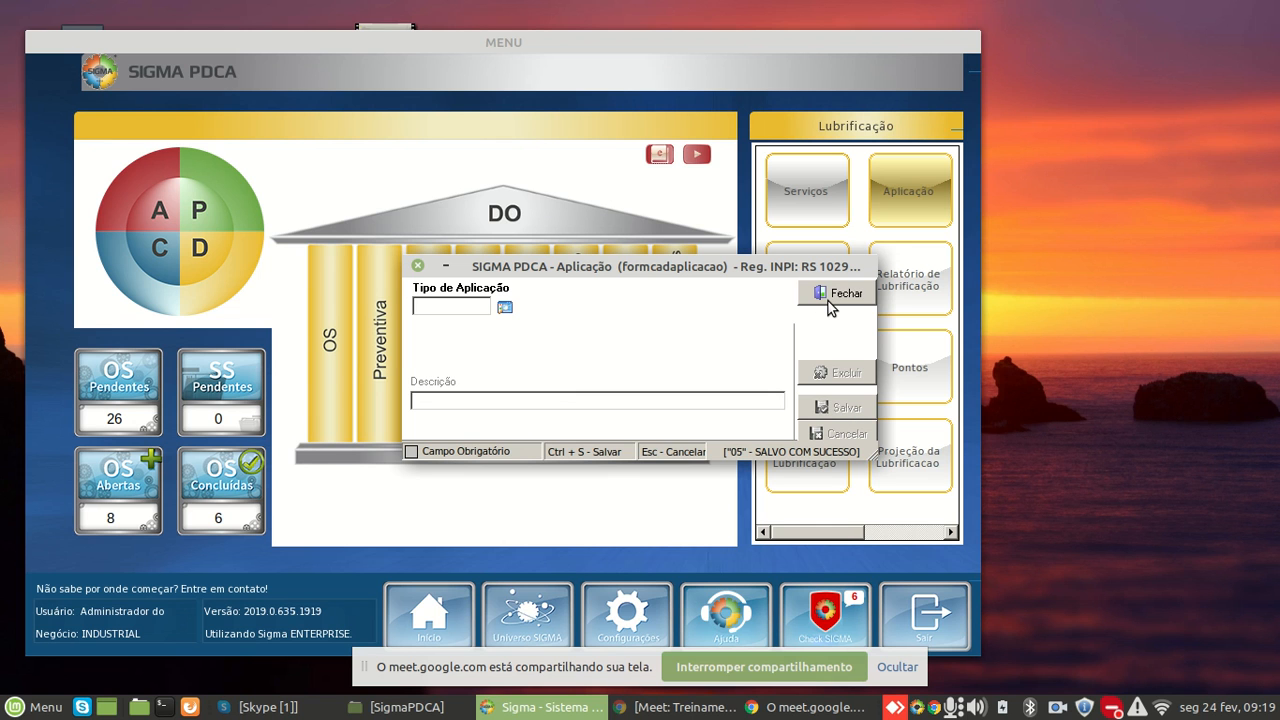
pyautogui.click(828, 301)
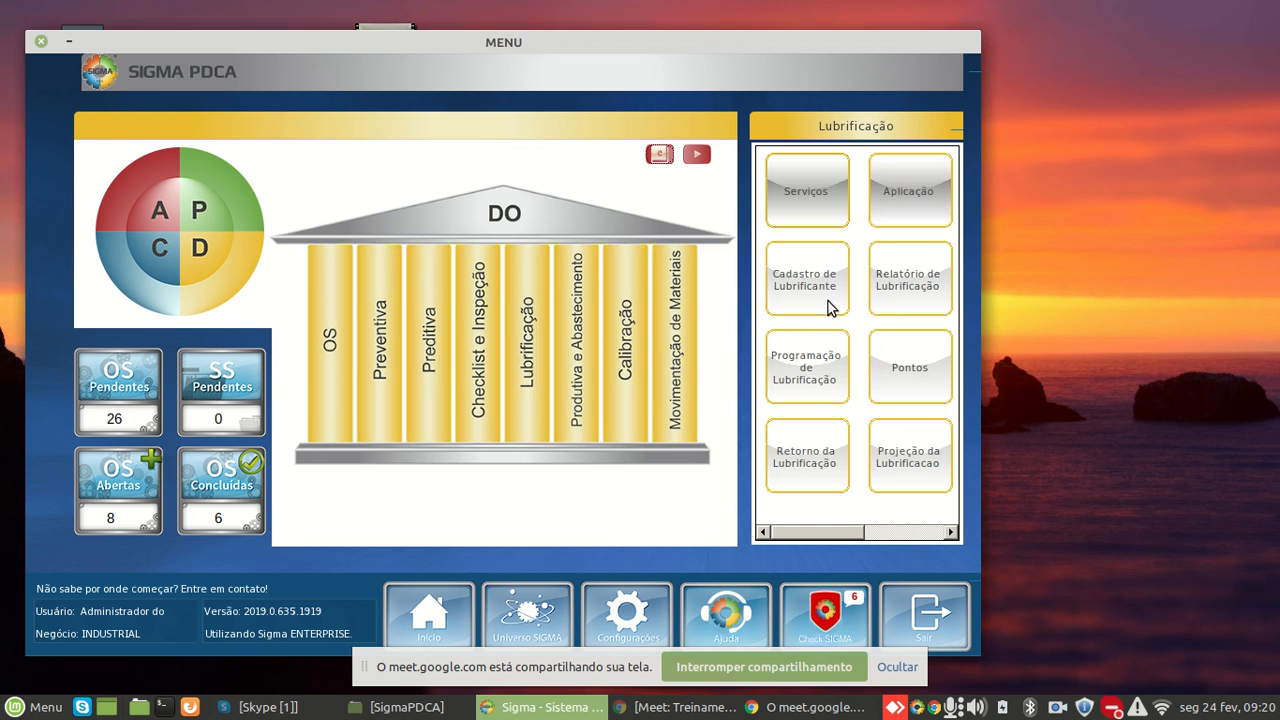
# Load lubricant 01 (ÓLEO HIDRÁILICO MOBIL AW 46) in the lubricant register and set its application type to 03, ALMOTOLIA DE ÓLEO
pyautogui.click(817, 293)
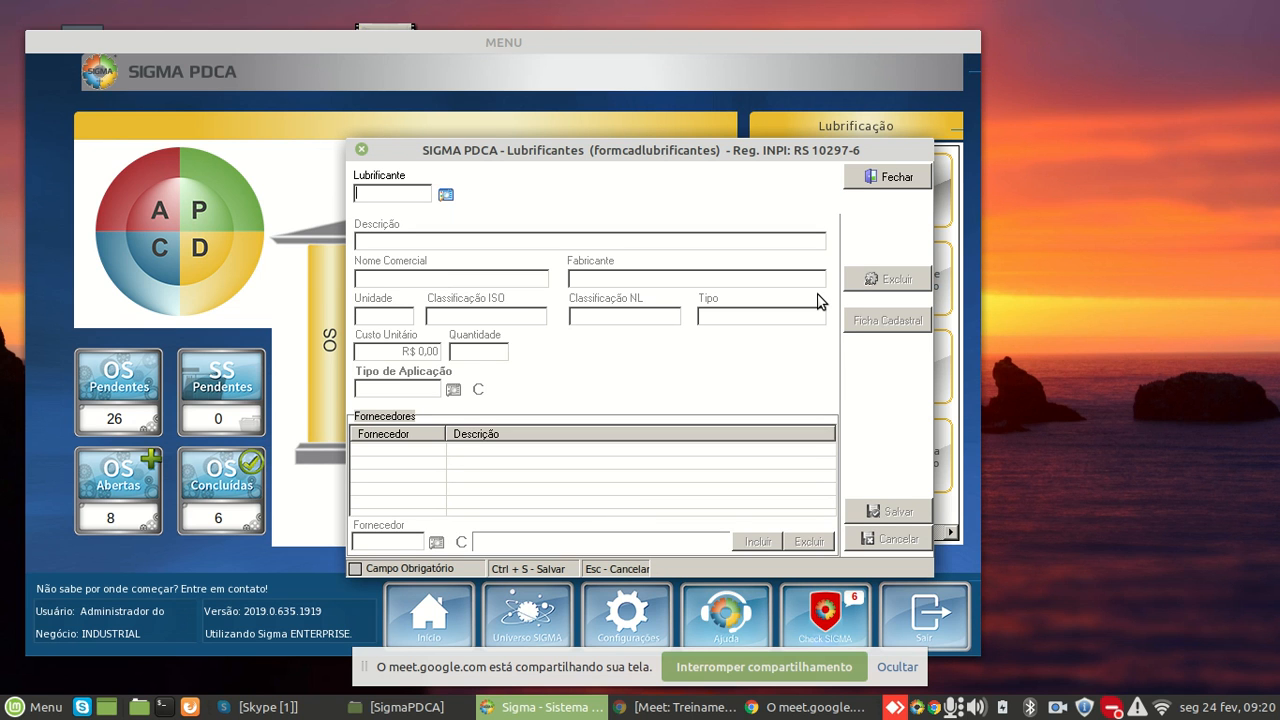
pyautogui.click(443, 195)
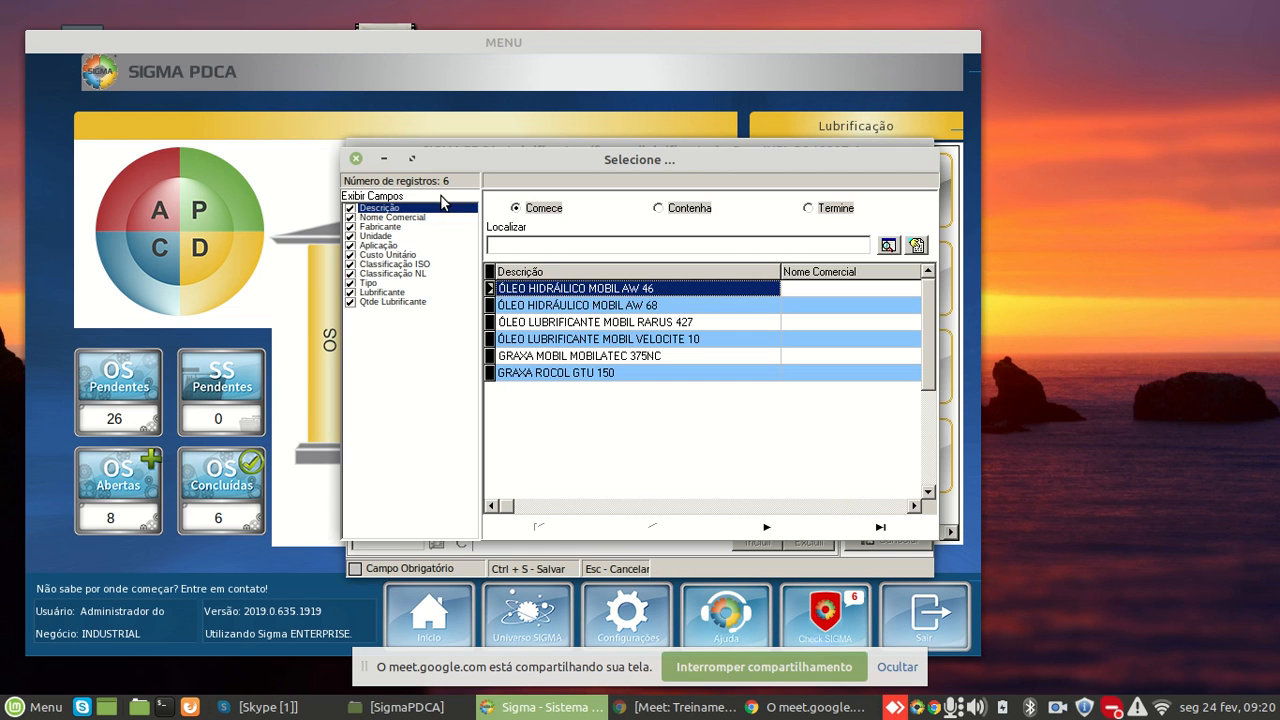
pyautogui.doubleClick(588, 288)
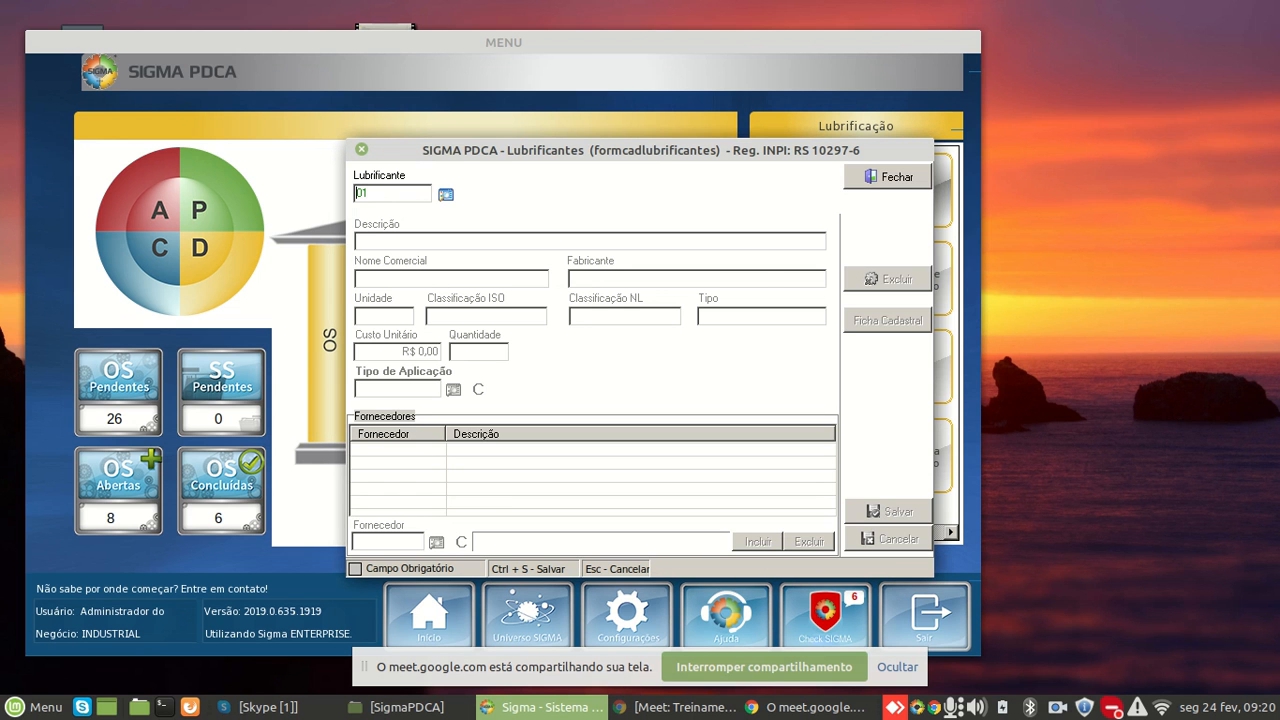
pyautogui.press('Return')
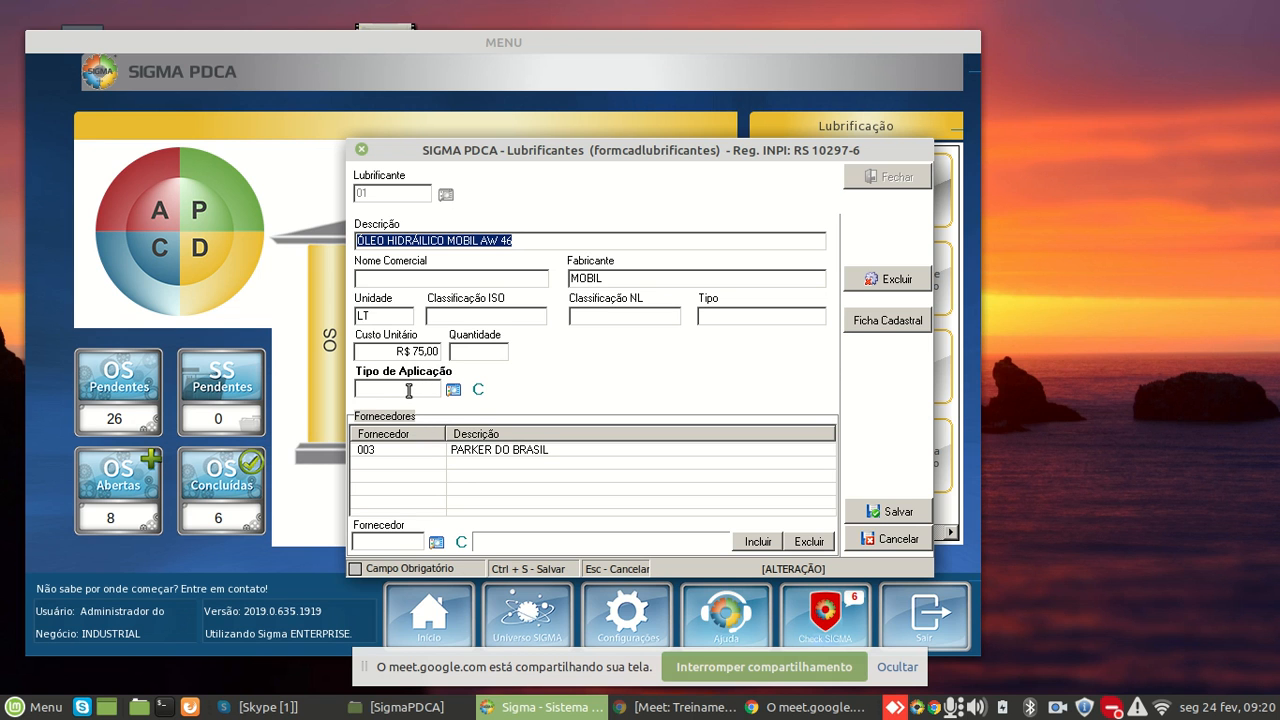
pyautogui.click(453, 389)
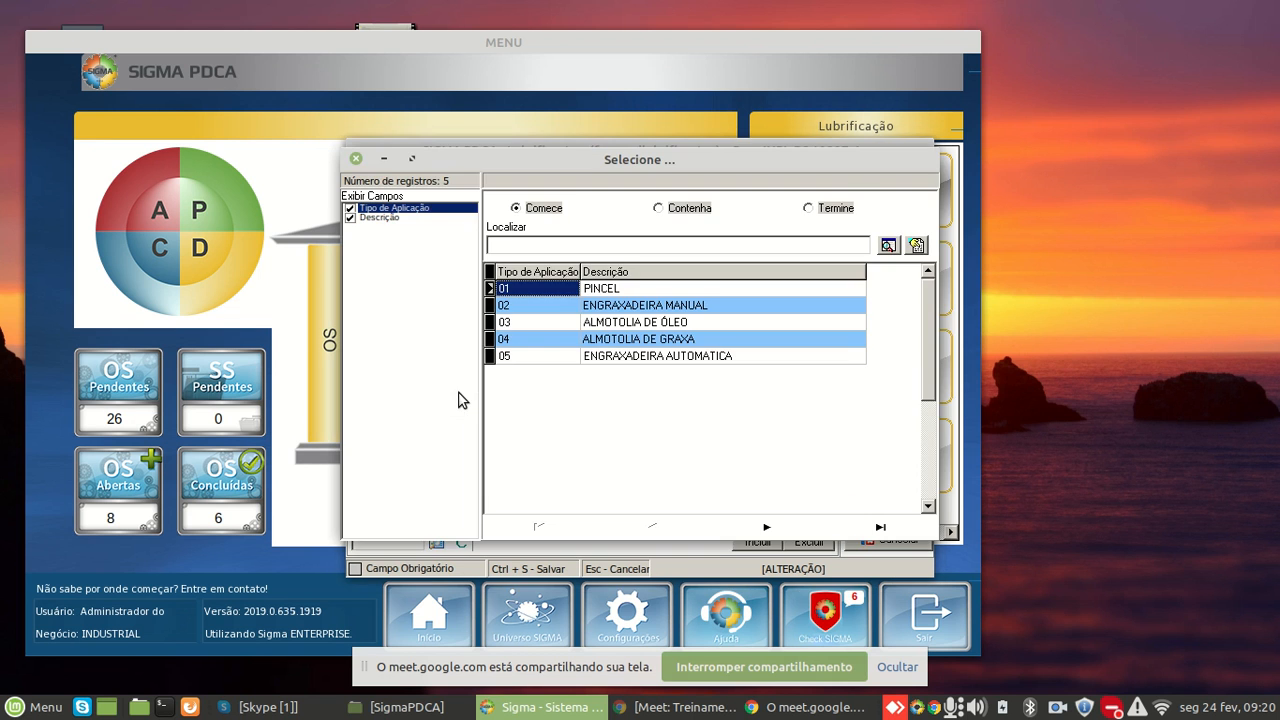
pyautogui.doubleClick(658, 342)
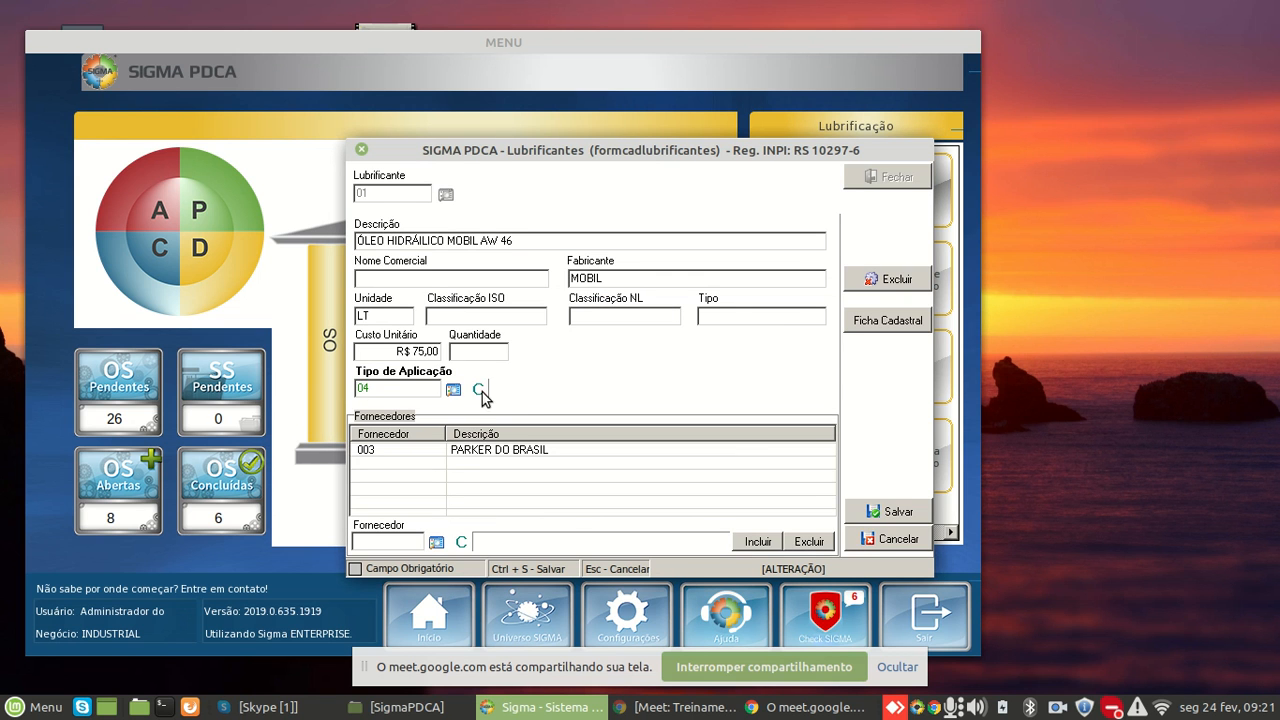
pyautogui.click(451, 391)
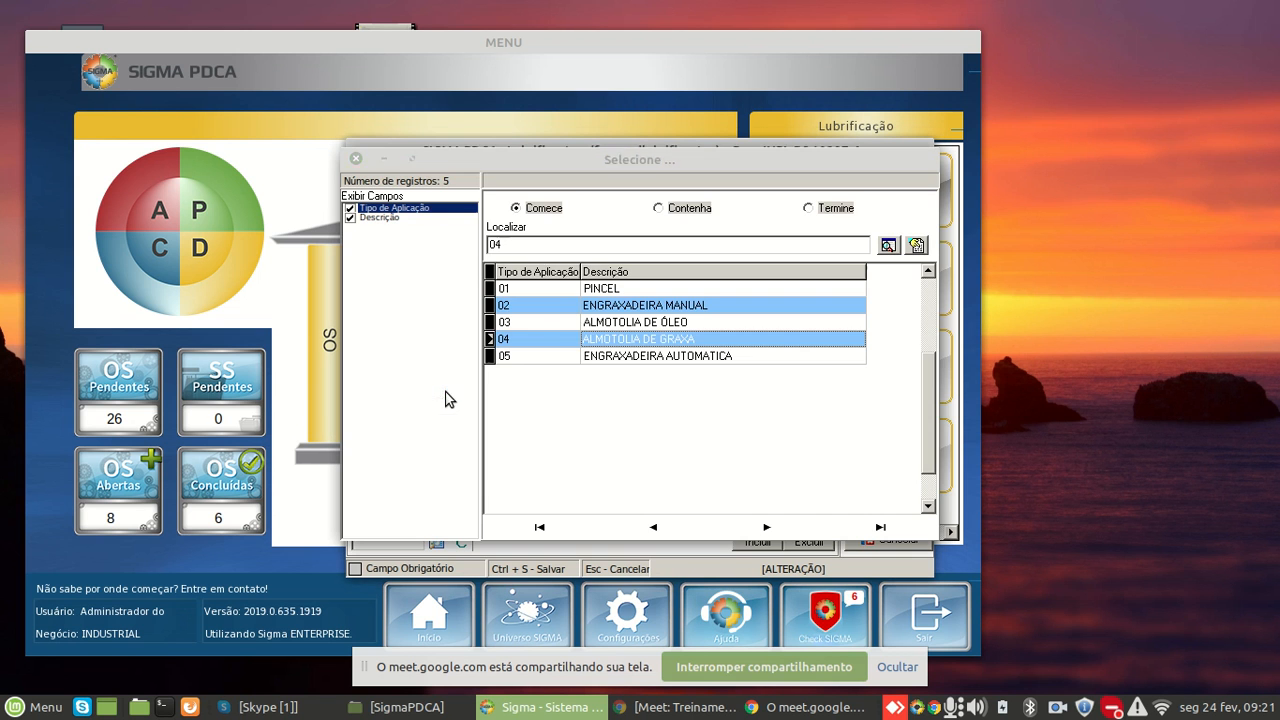
pyautogui.doubleClick(656, 323)
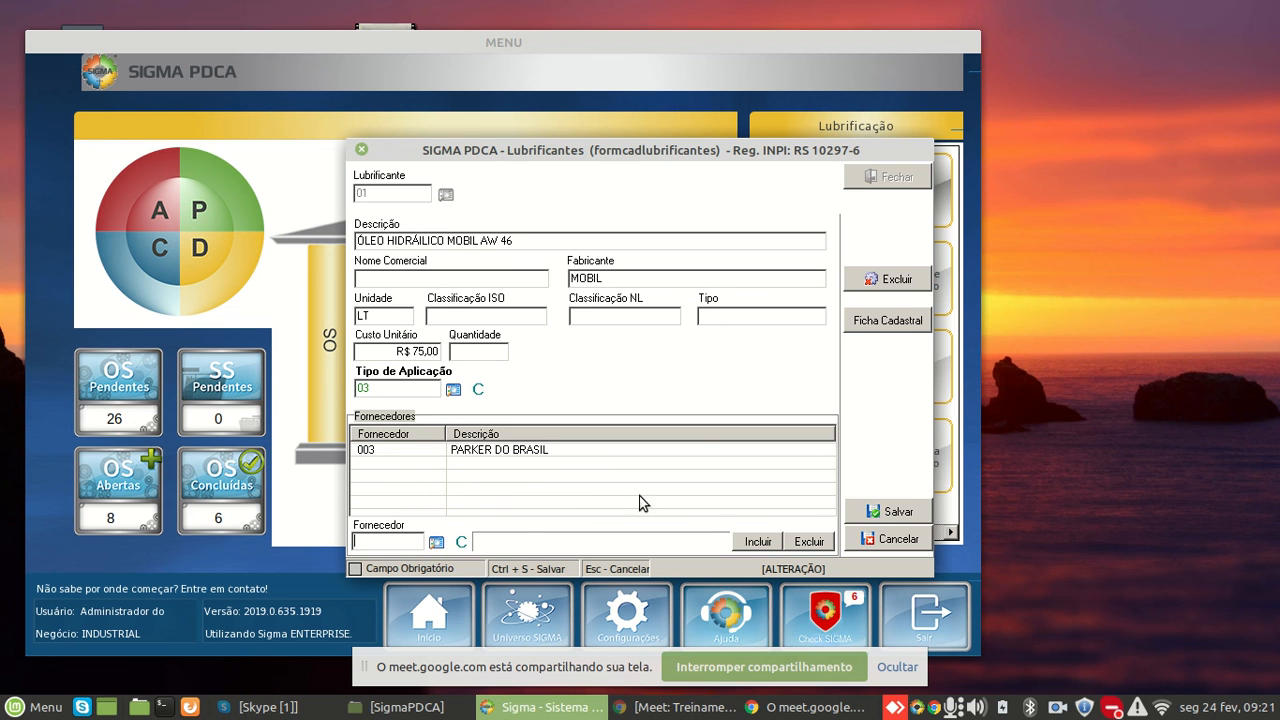
# Add supplier 008, SHELL DO BRASIL, to the lubricant, save the record and close the lubricant register
pyautogui.click(437, 543)
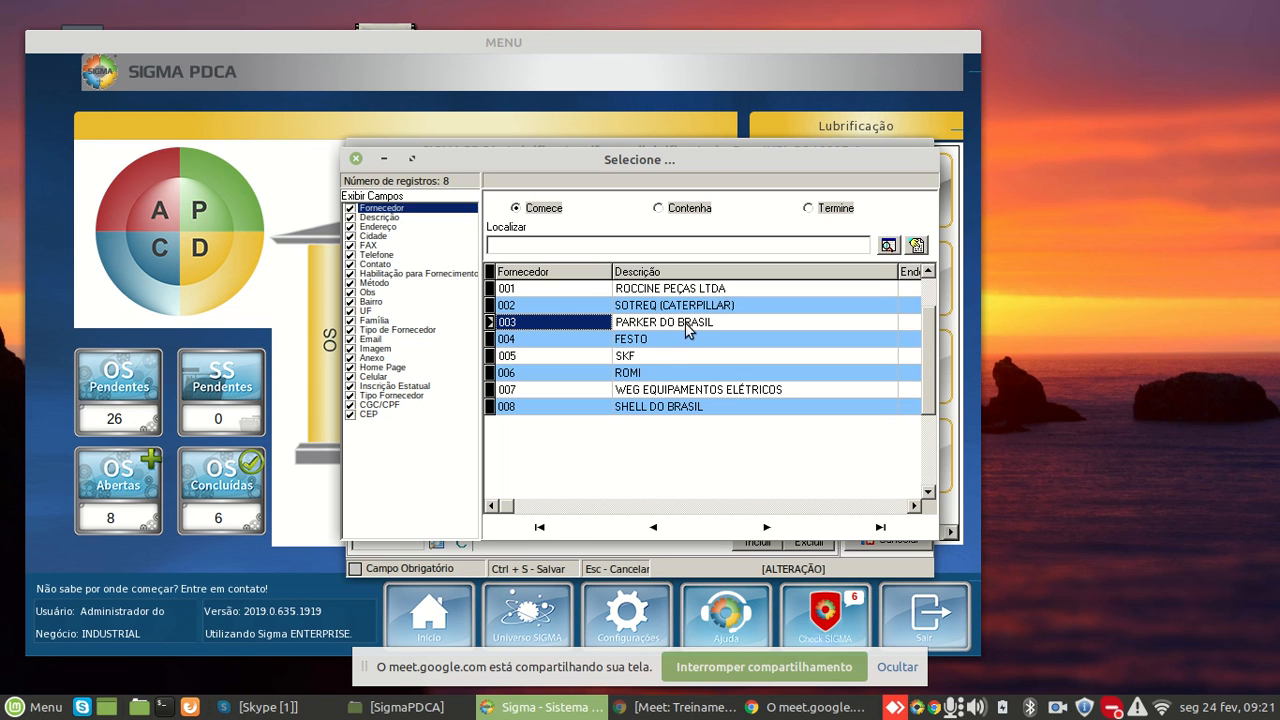
pyautogui.doubleClick(684, 408)
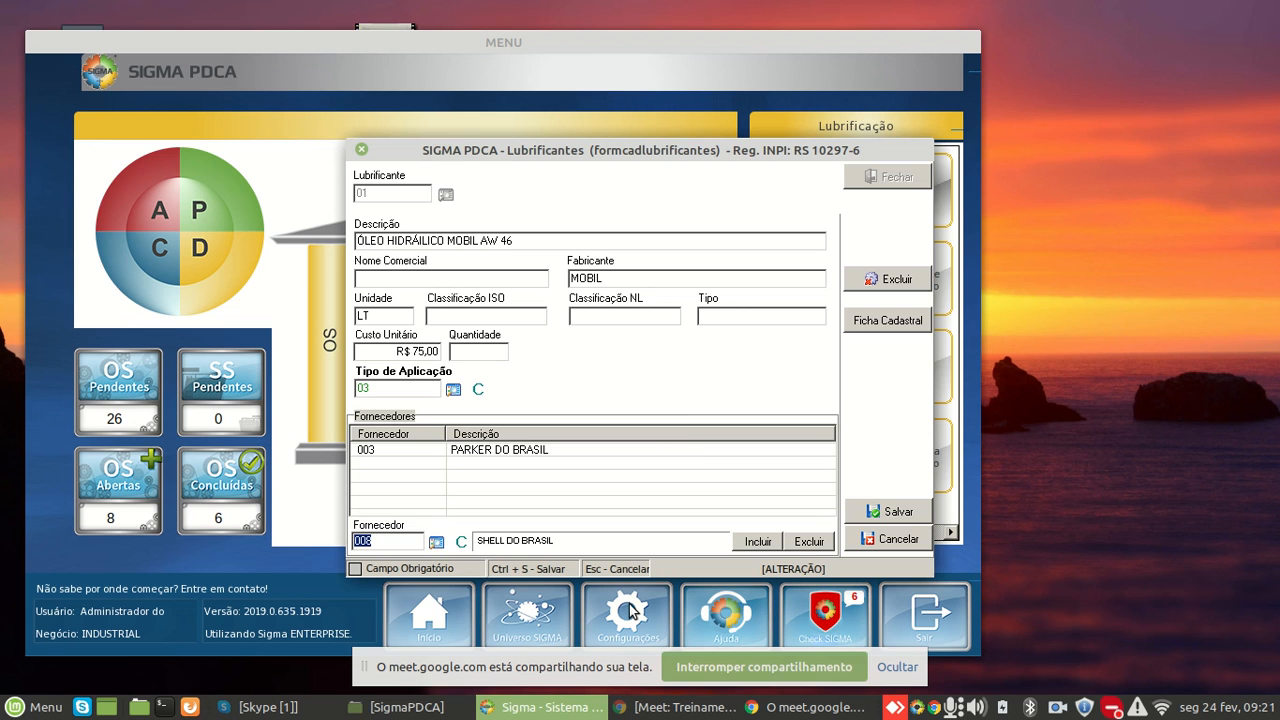
pyautogui.click(755, 544)
pyautogui.click(880, 510)
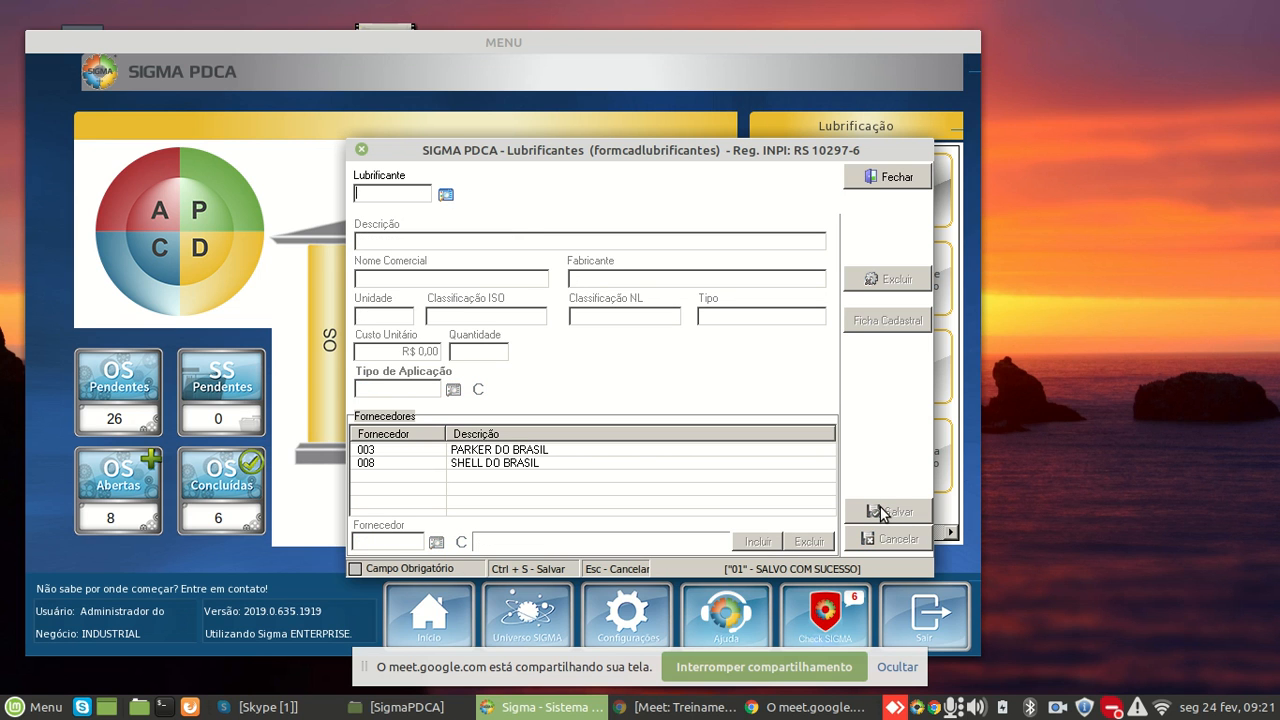
pyautogui.click(872, 181)
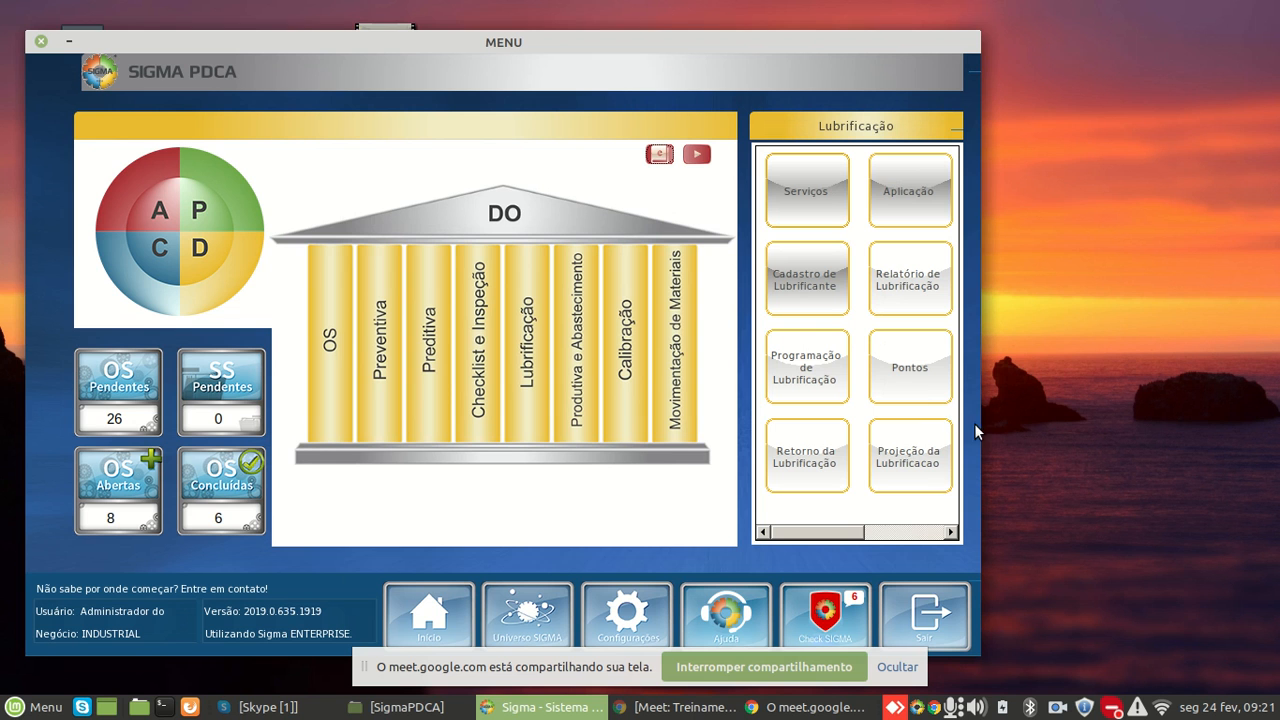
# Load lubrication point PNT0001 (REDUTOR) in the points register, set its quantity to 0,1 and save the record
pyautogui.click(916, 371)
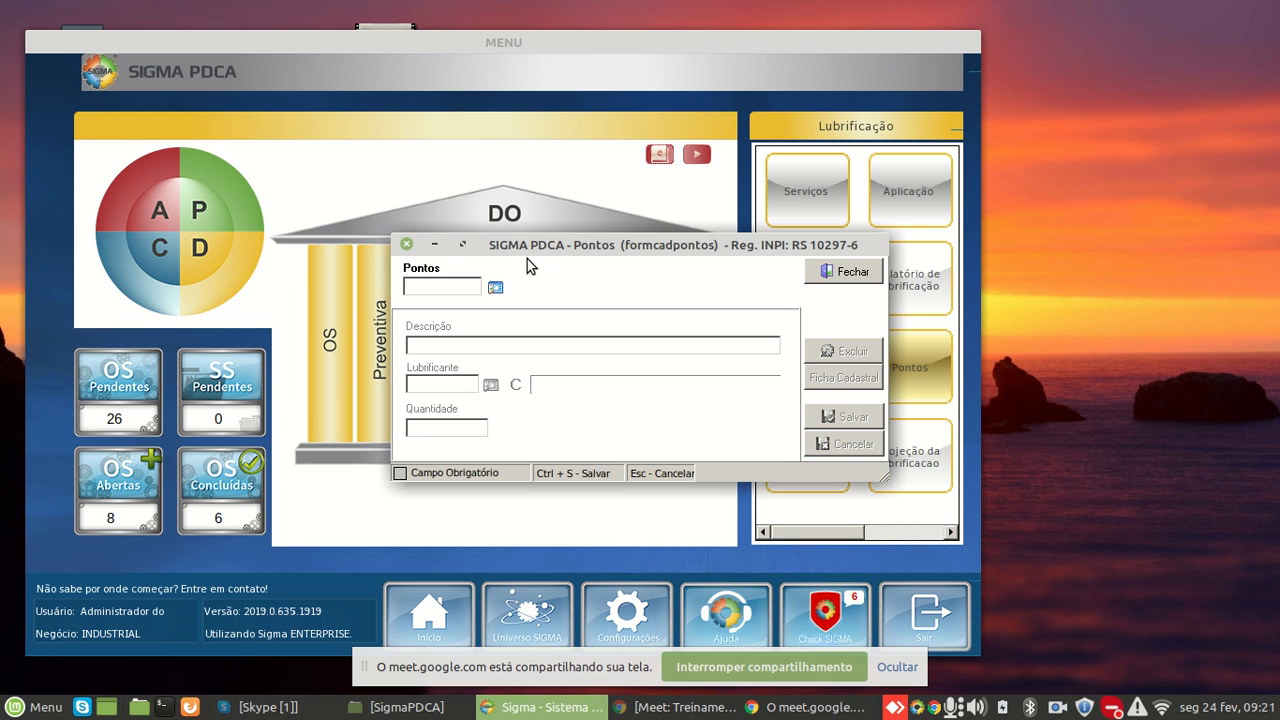
pyautogui.click(494, 288)
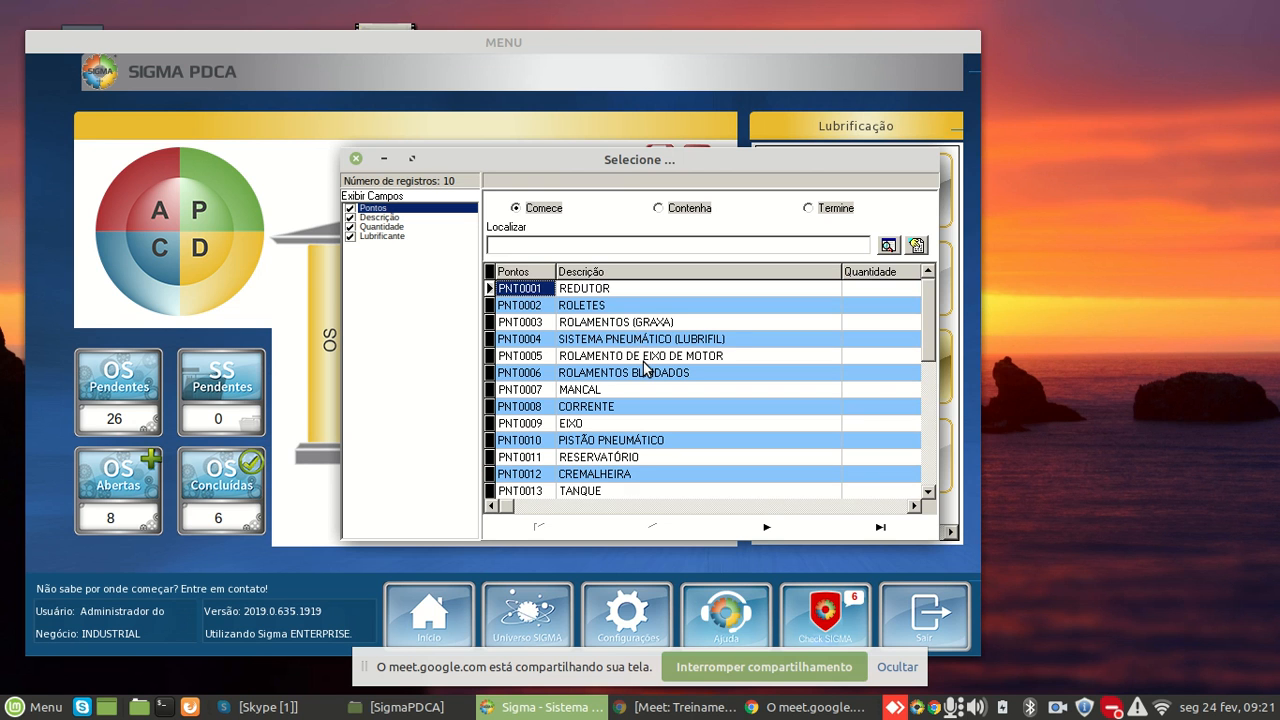
pyautogui.doubleClick(512, 291)
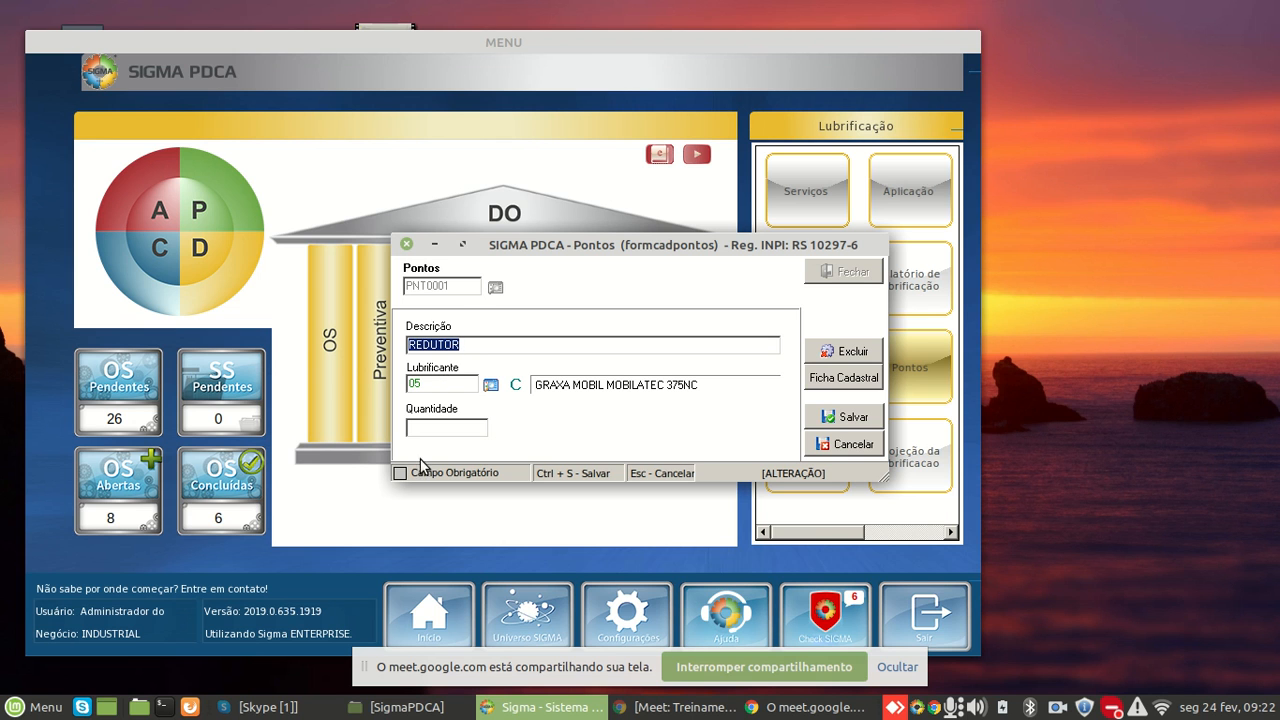
pyautogui.click(437, 429)
pyautogui.write('0,1')
pyautogui.click(853, 418)
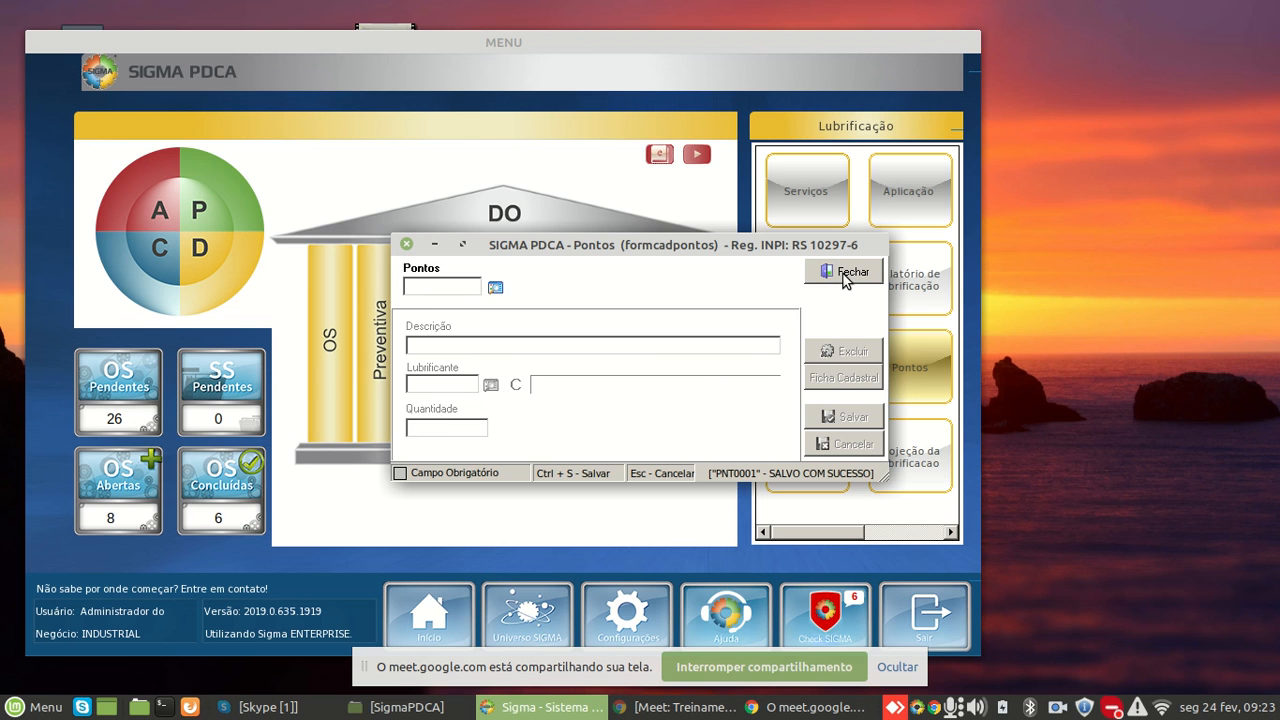
# Look through the list of registered lubrication points down to its last entry, and close the list and the points register
pyautogui.click(496, 288)
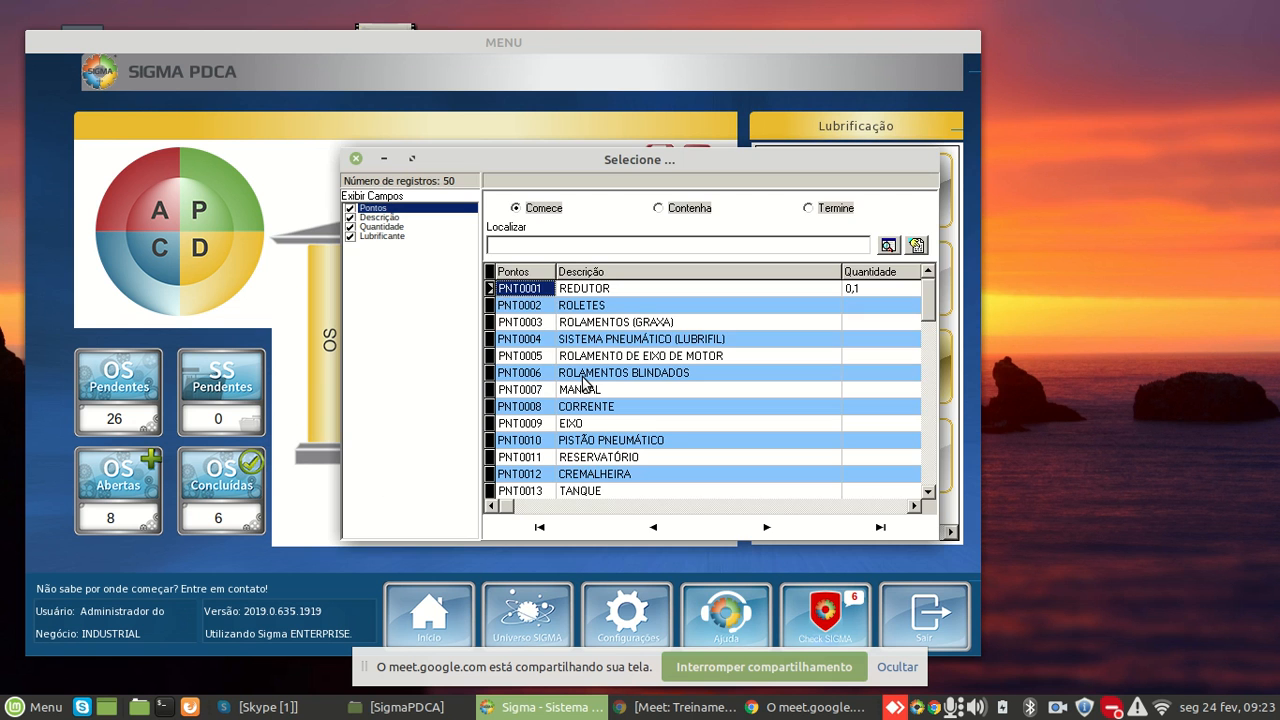
pyautogui.press('Down')
pyautogui.press('Down')
pyautogui.press('Down')
pyautogui.press('Down')
pyautogui.press('Down')
pyautogui.press('Down')
pyautogui.press('Down')
pyautogui.press('Down')
pyautogui.press('Down')
pyautogui.press('Down')
pyautogui.press('Down')
pyautogui.press('Down')
pyautogui.press('Down')
pyautogui.press('Down')
pyautogui.press('Down')
pyautogui.press('Down')
pyautogui.press('Down')
pyautogui.press('Down')
pyautogui.press('Down')
pyautogui.press('Down')
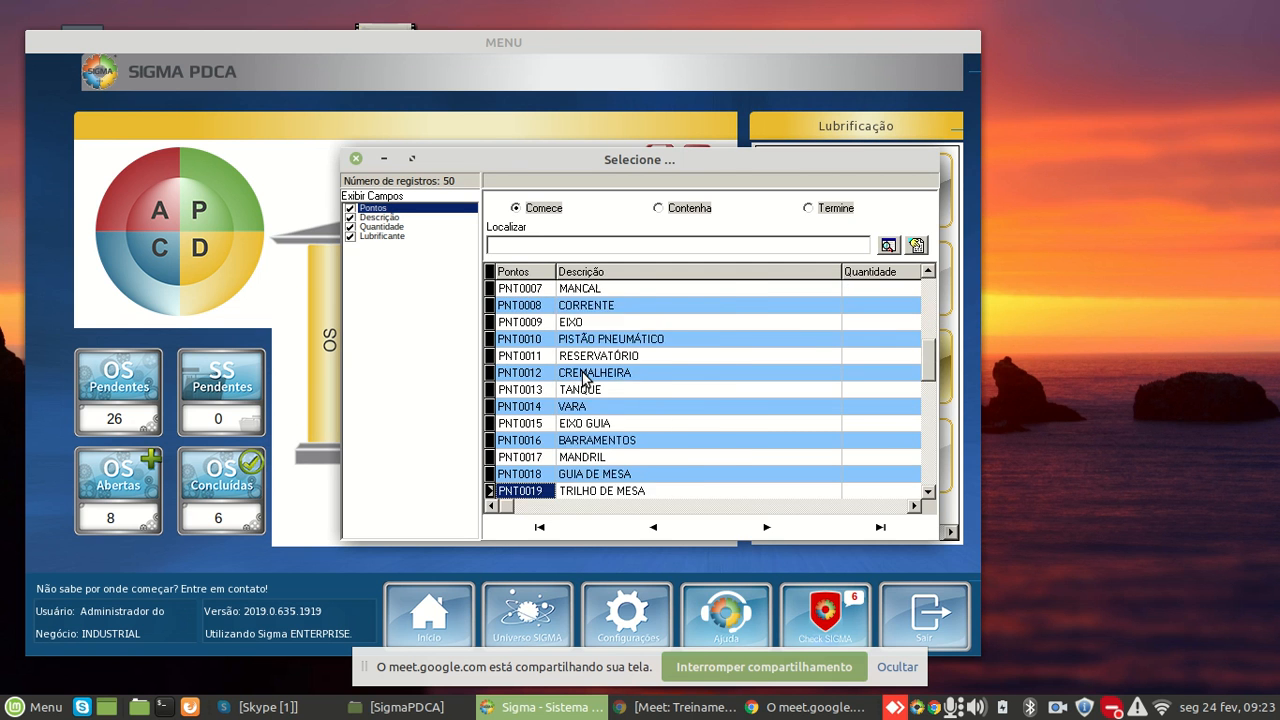
pyautogui.press('Down')
pyautogui.press('Down')
pyautogui.press('Down')
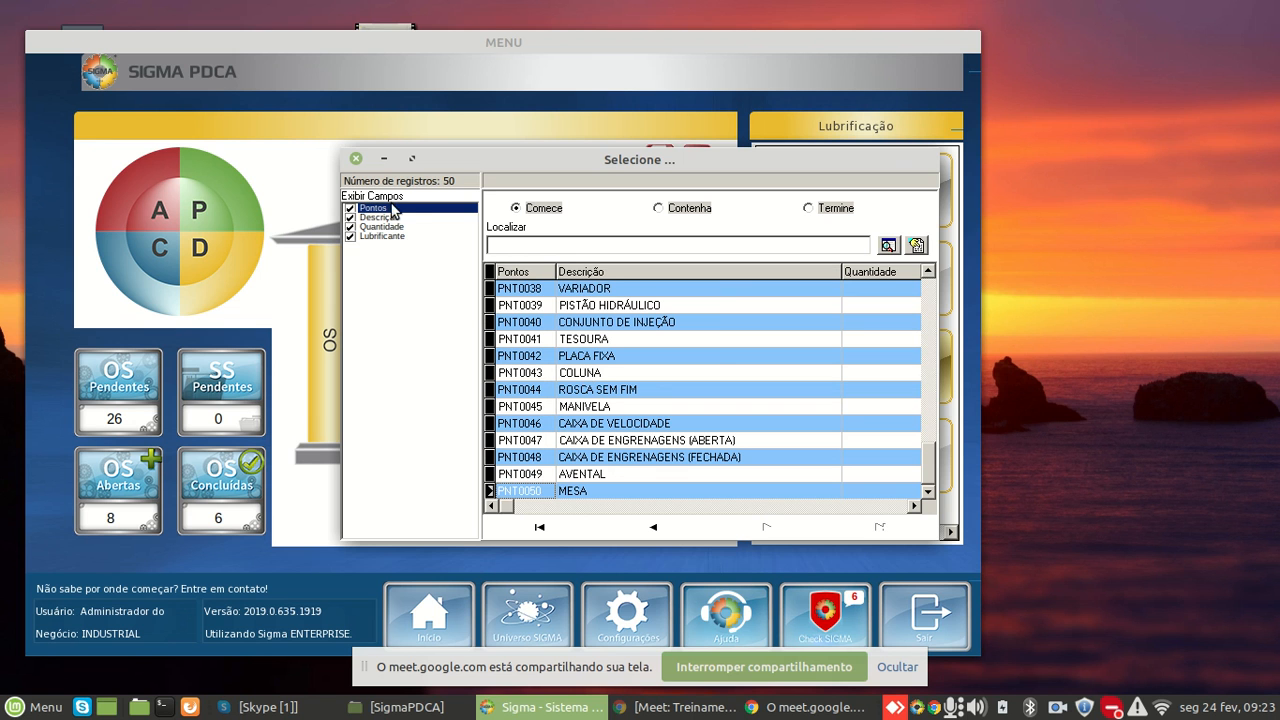
pyautogui.click(356, 158)
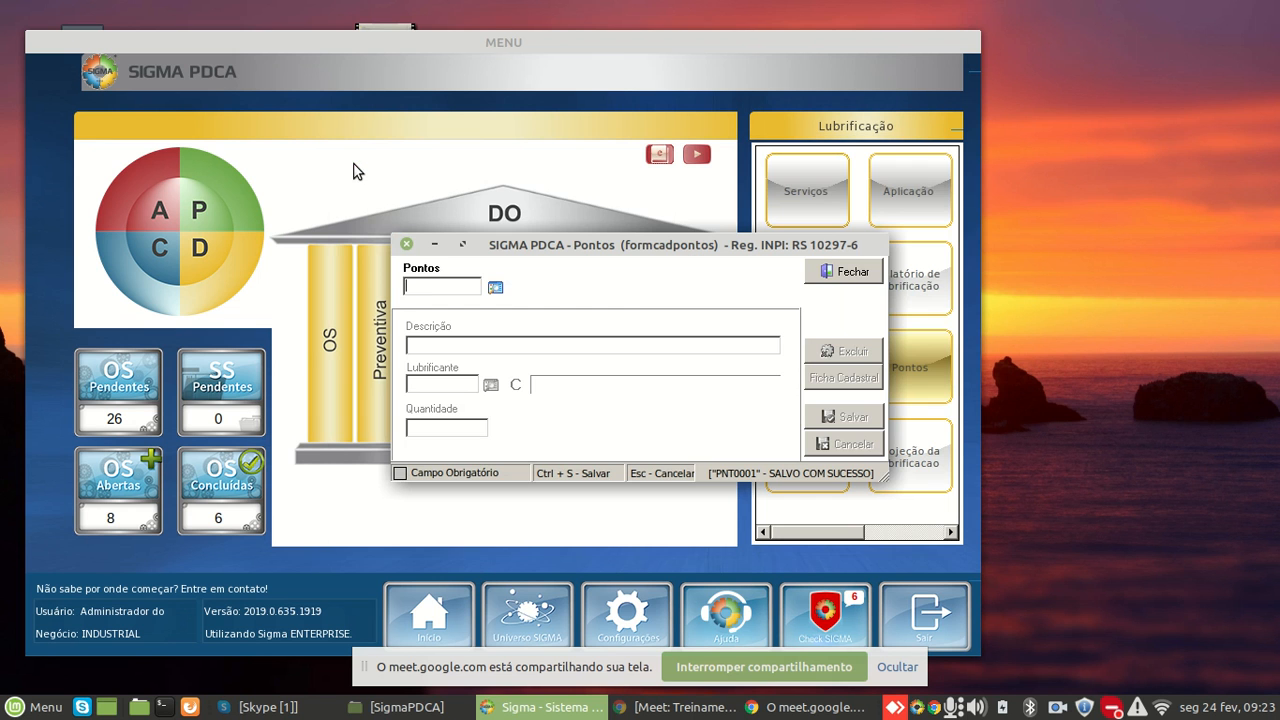
pyautogui.click(827, 270)
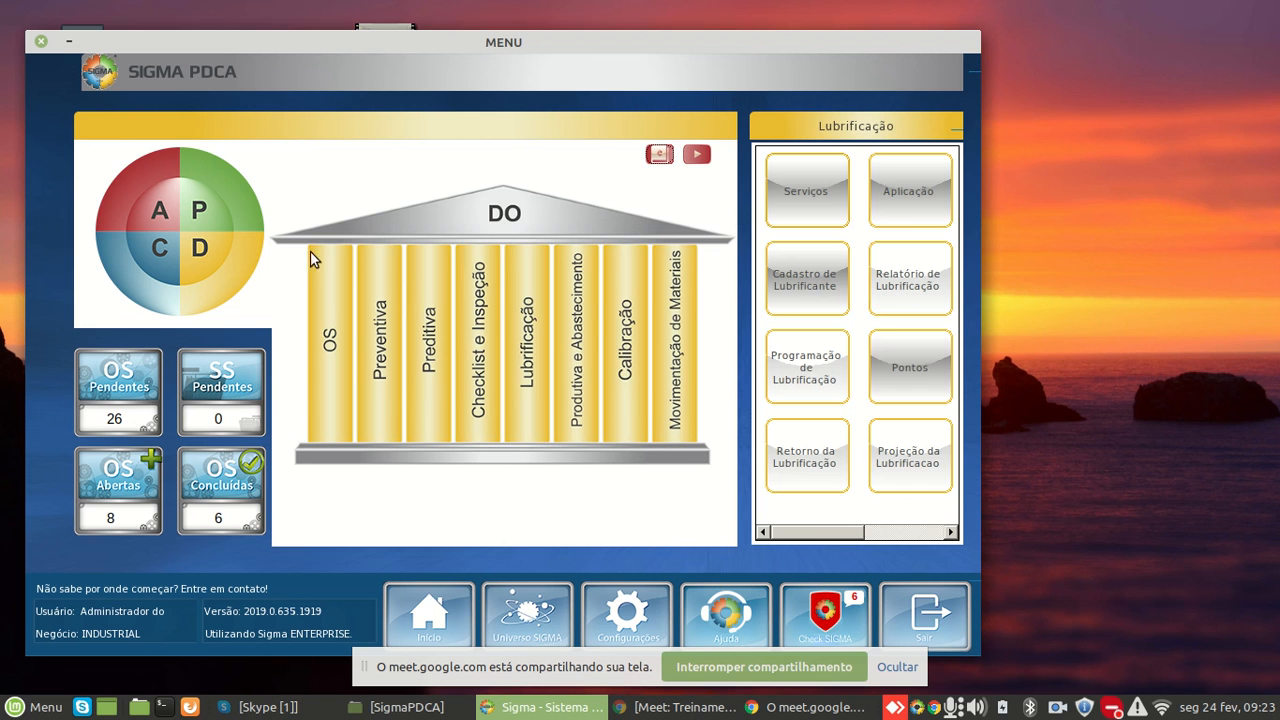
# Load machine INJ-02 in the PLAN asset machine register and display its lubrication points
pyautogui.click(221, 194)
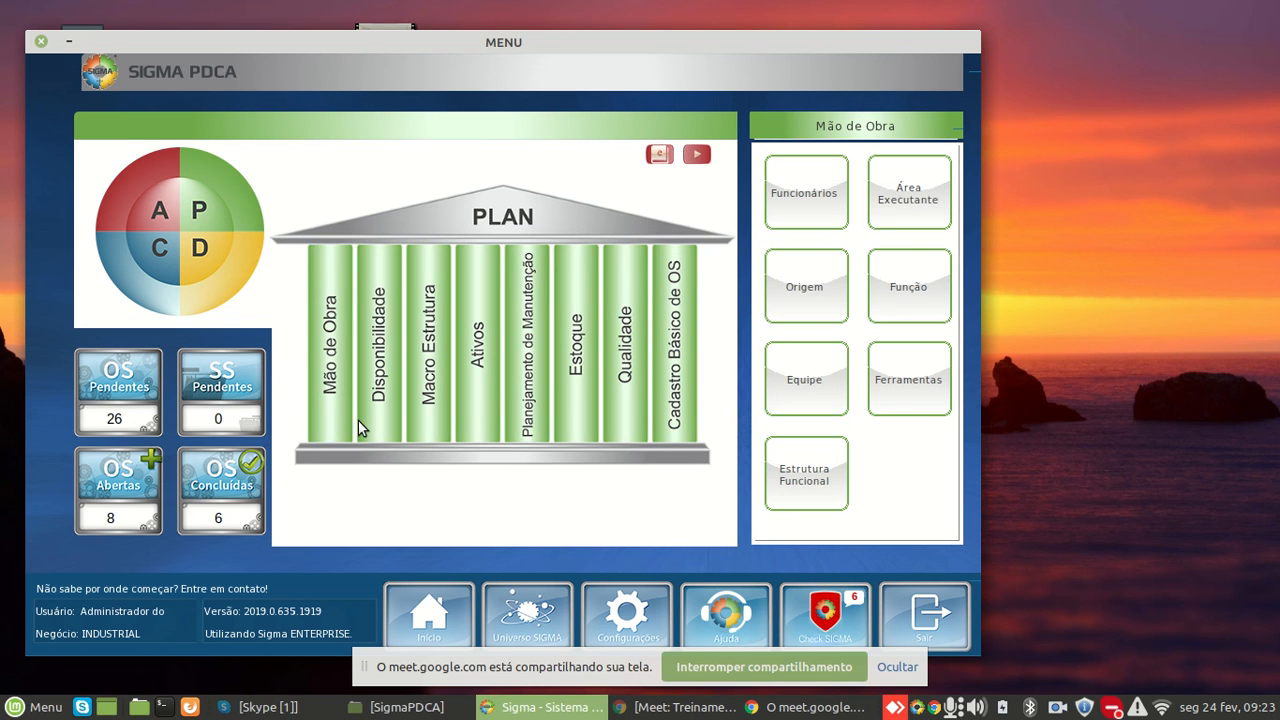
pyautogui.click(477, 416)
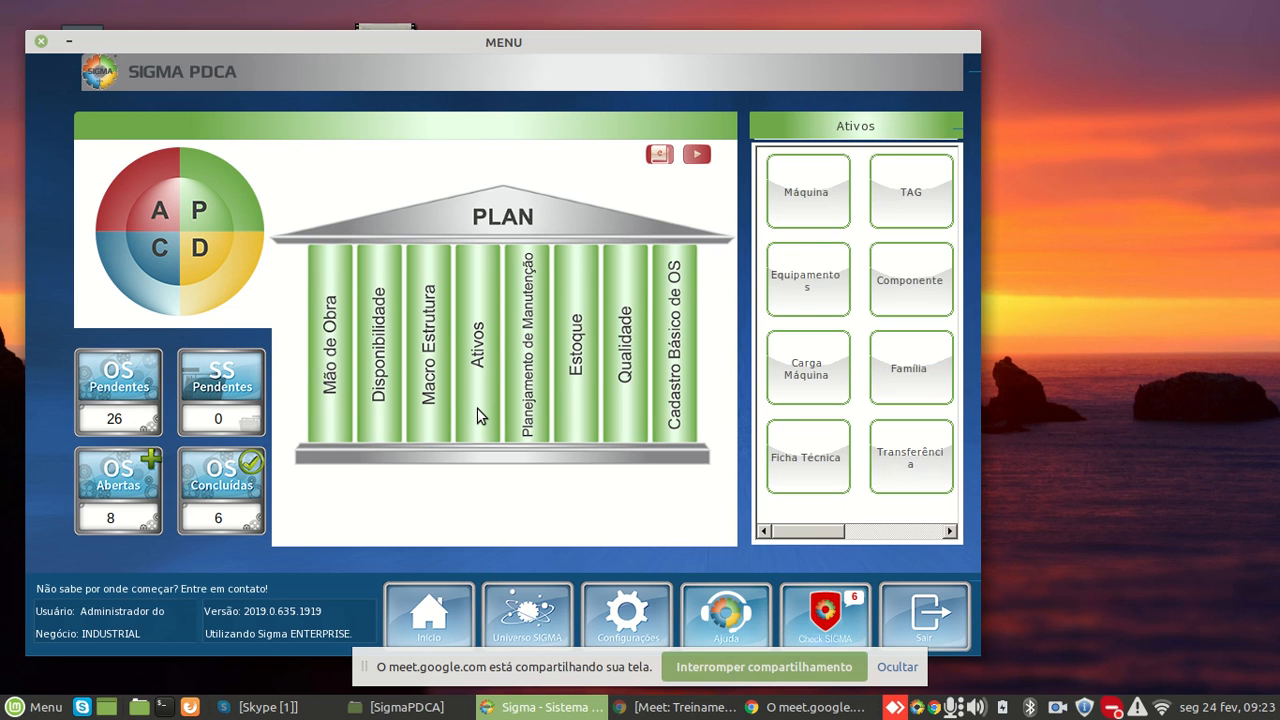
pyautogui.click(807, 190)
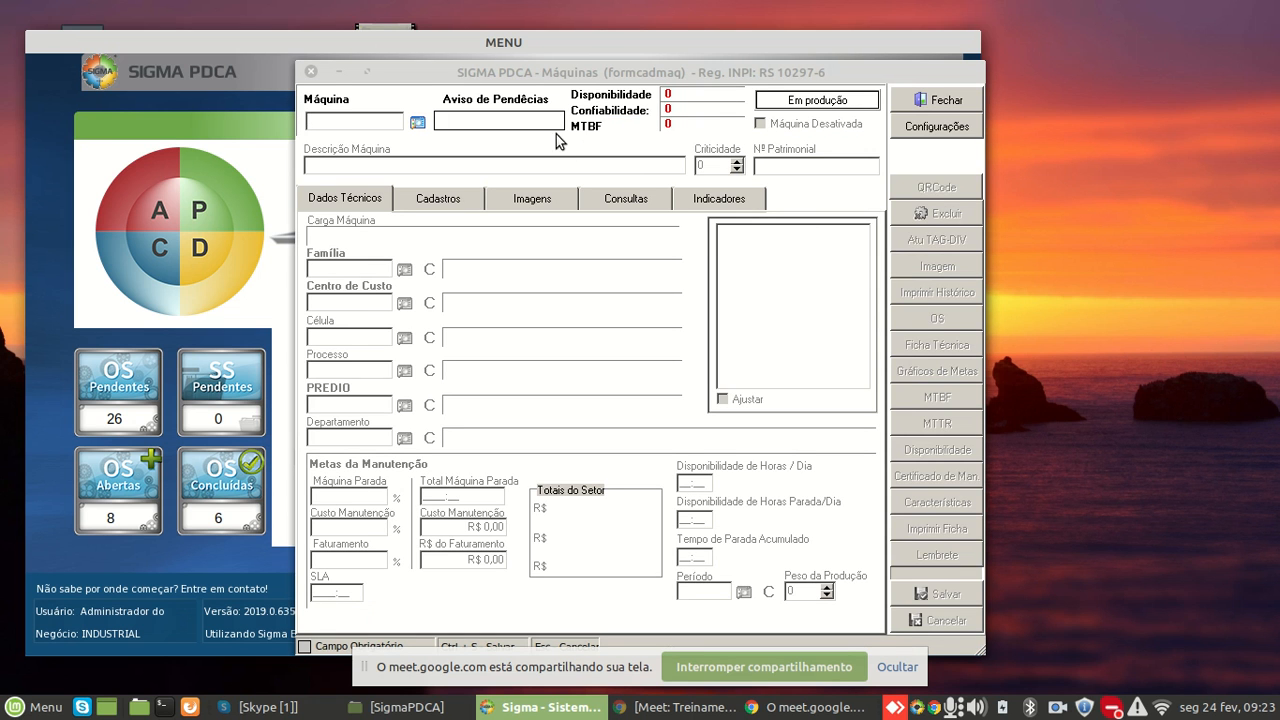
pyautogui.click(367, 120)
pyautogui.write('INJ-02')
pyautogui.press('Return')
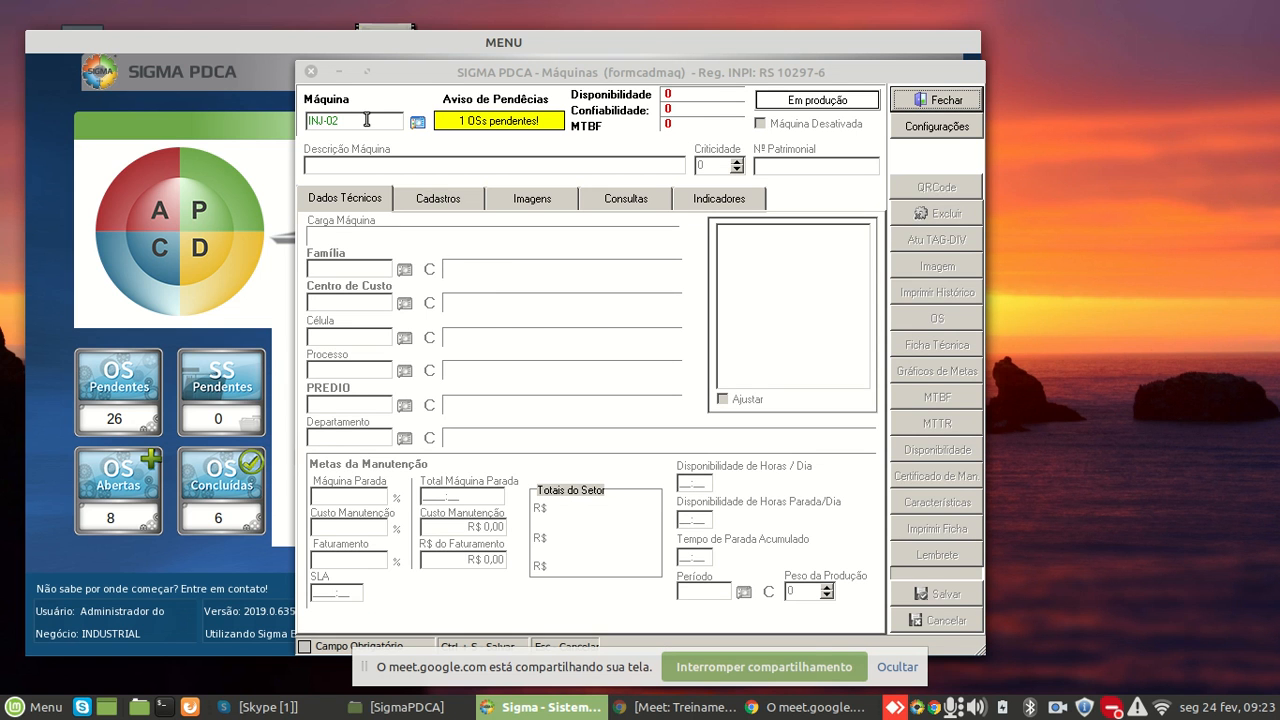
pyautogui.click(434, 203)
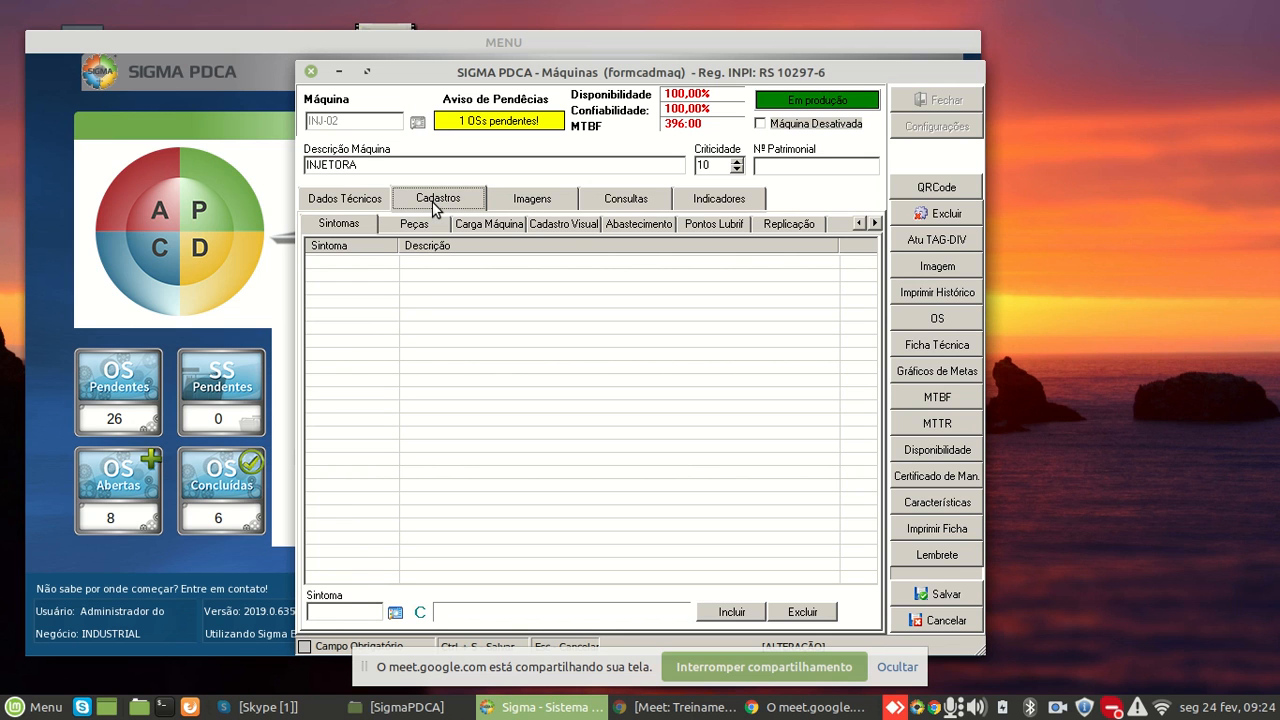
pyautogui.click(737, 227)
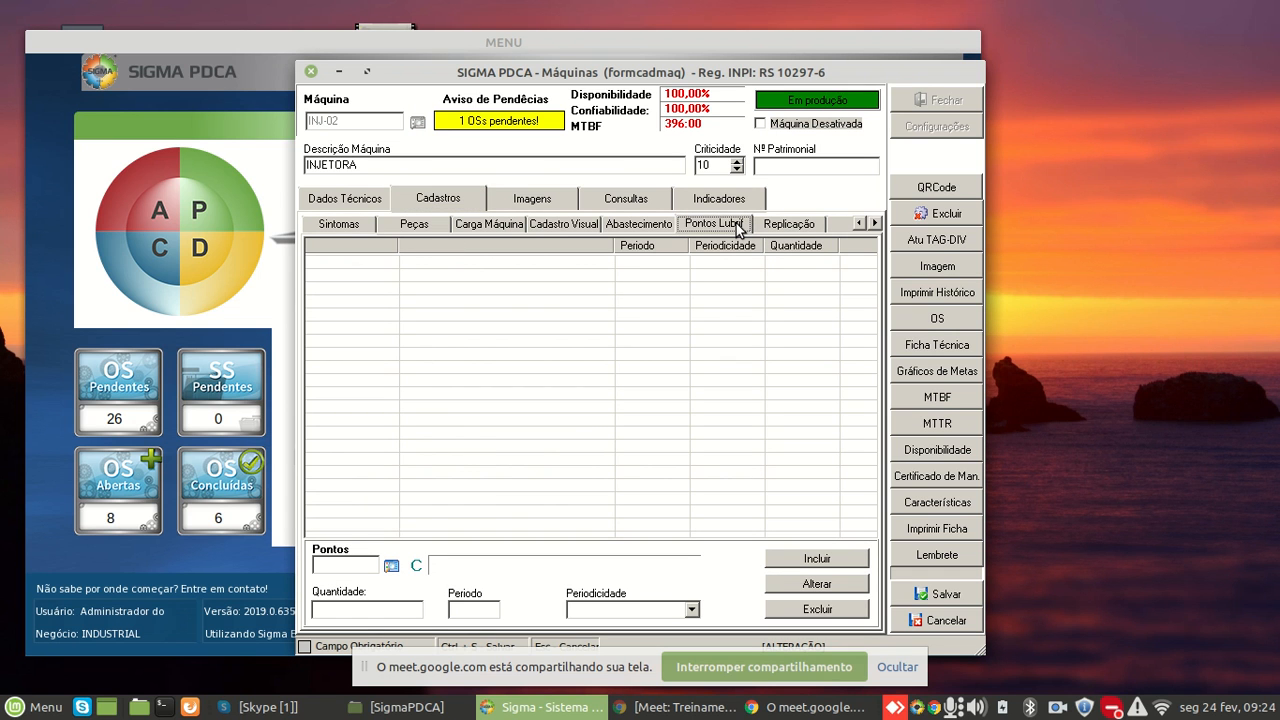
# Add lubrication point PNT0003, ROLAMENTOS (GRAXA), to the machine with quantity 3 and a period of 7 Dias
pyautogui.click(352, 563)
pyautogui.click(390, 567)
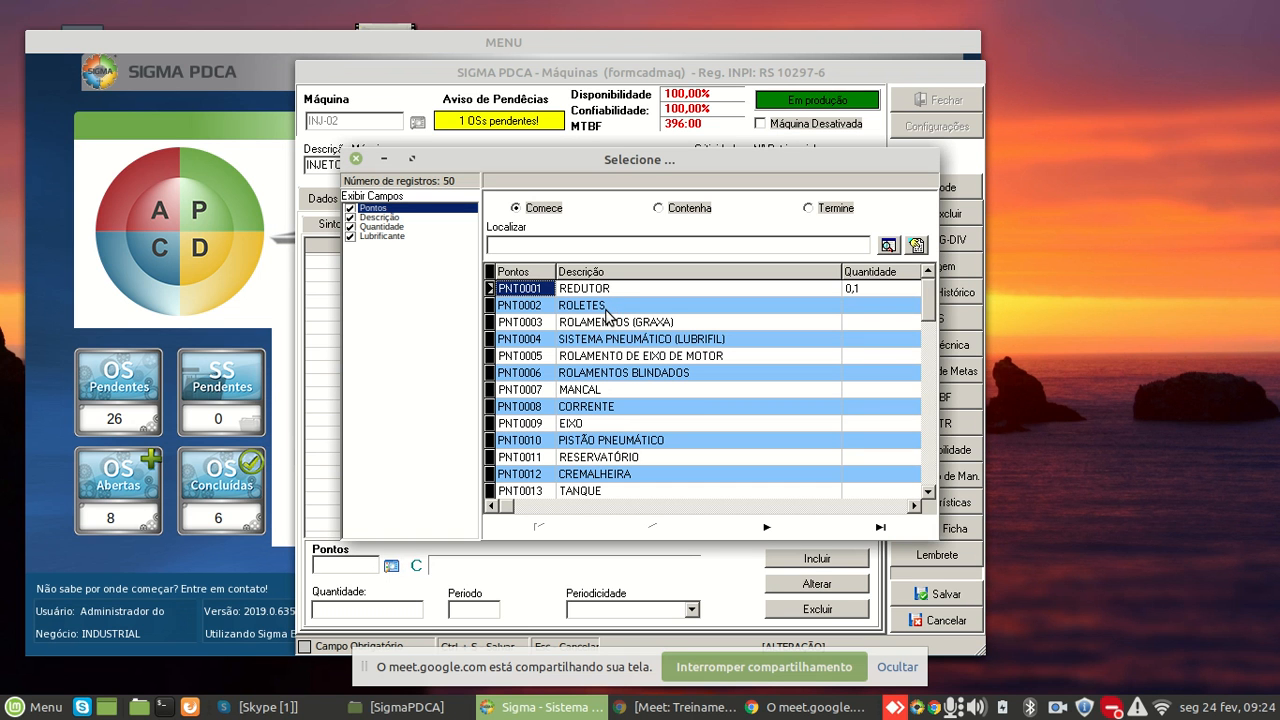
pyautogui.doubleClick(600, 321)
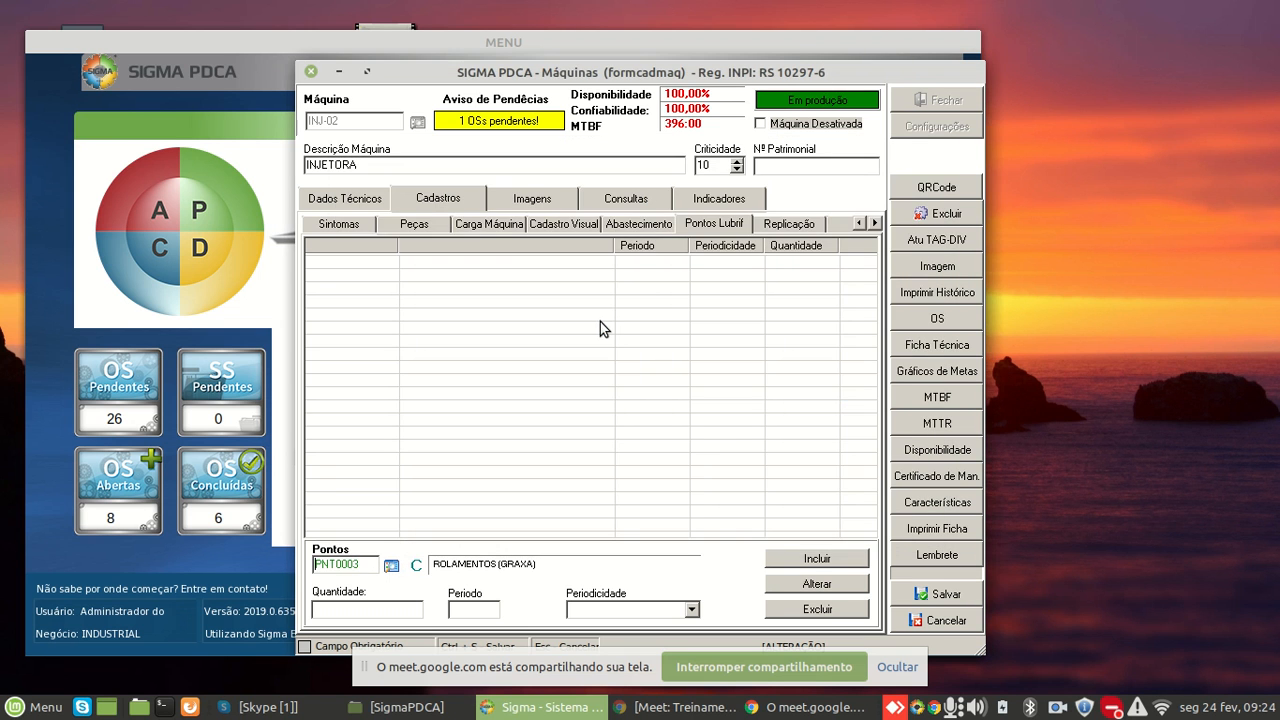
pyautogui.click(358, 611)
pyautogui.write('3')
pyautogui.click(492, 612)
pyautogui.write('7')
pyautogui.click(691, 609)
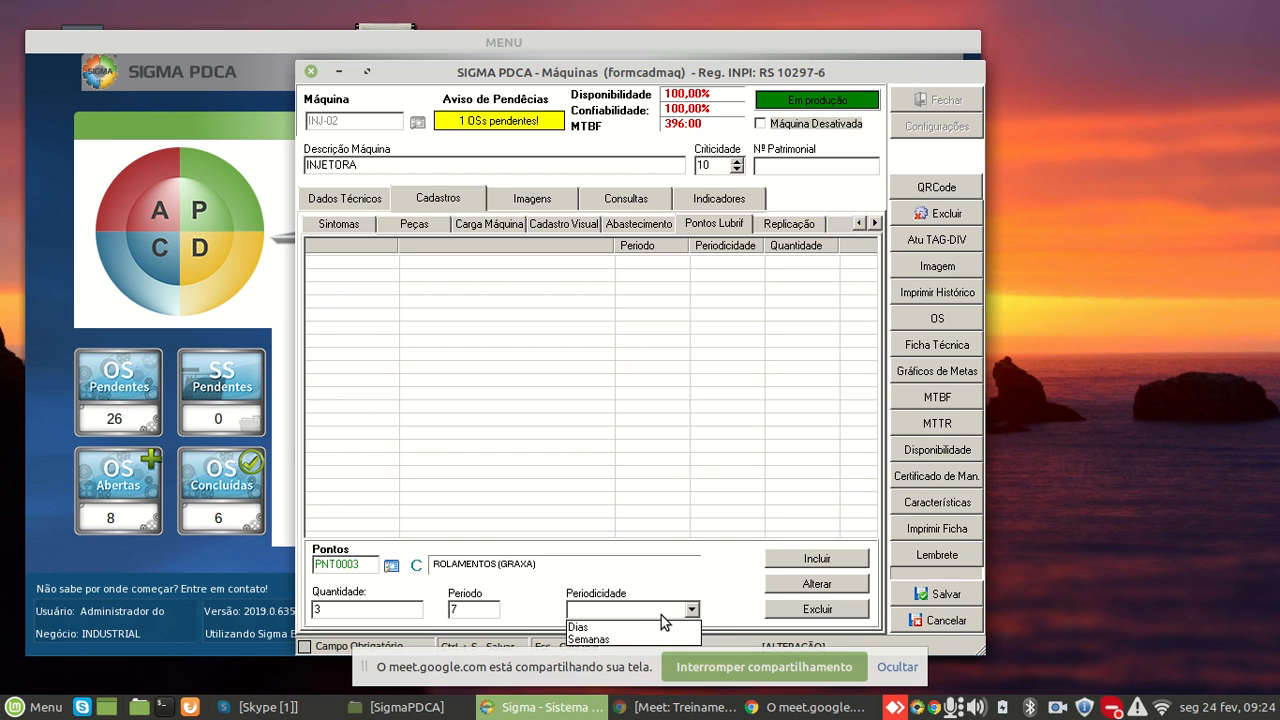
pyautogui.click(647, 627)
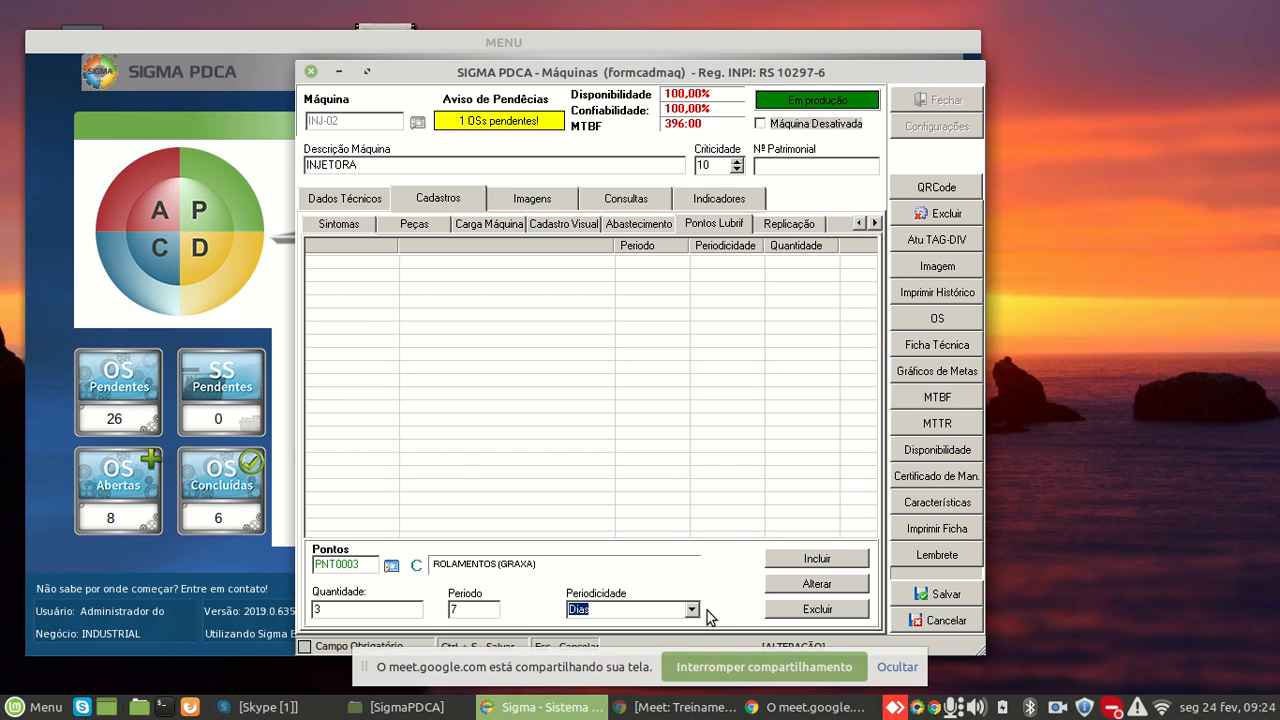
pyautogui.click(815, 559)
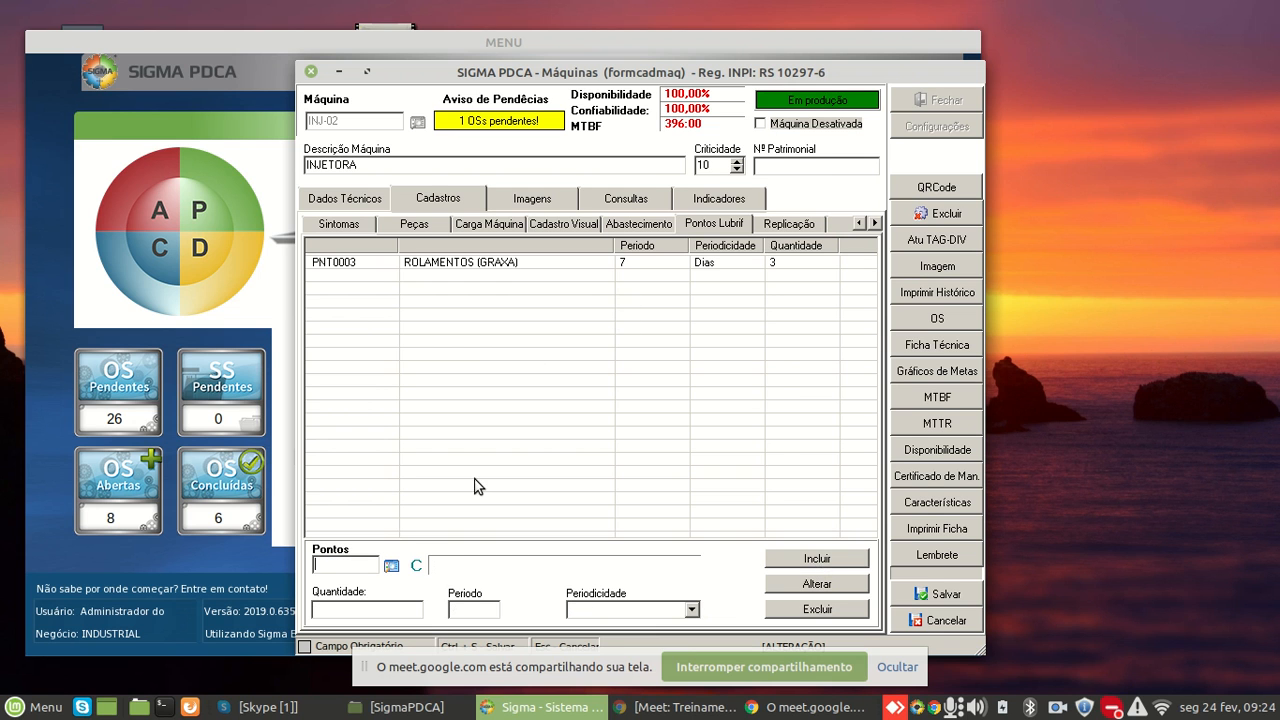
# Add lubrication point PNT0007, MANCAL, to the machine with quantity 5 and a period of 7 Dias
pyautogui.click(391, 566)
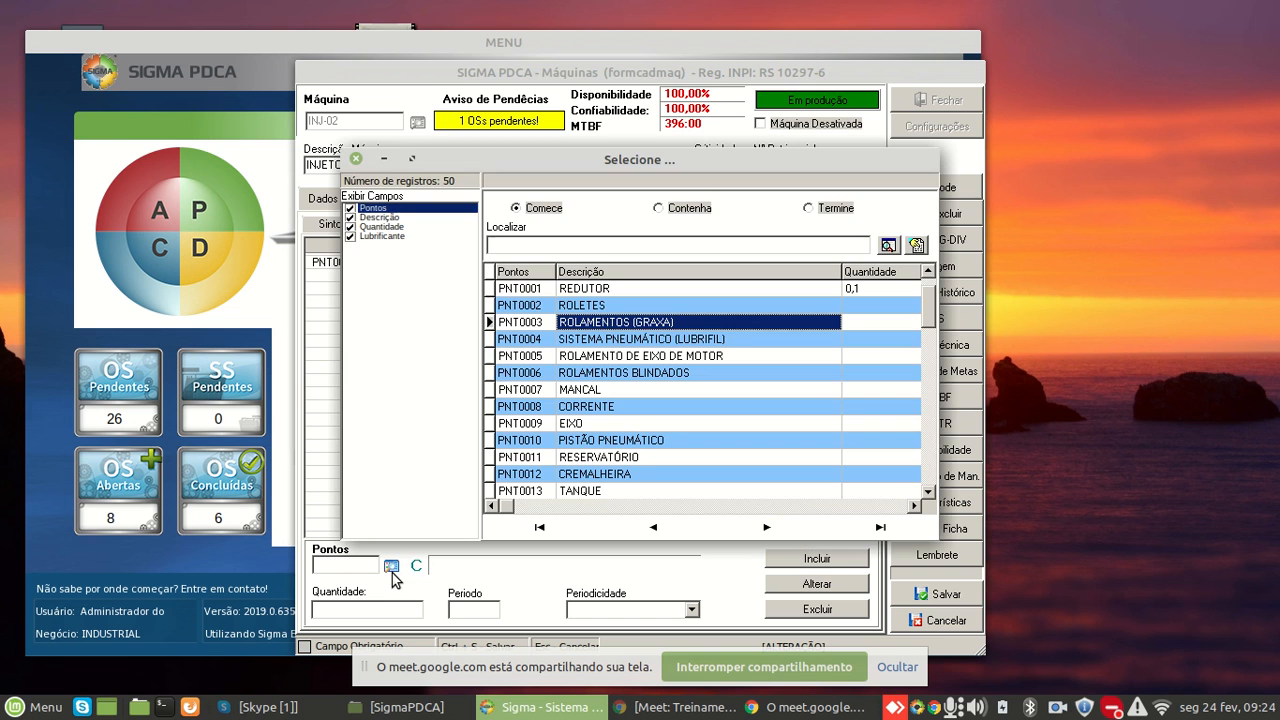
pyautogui.doubleClick(633, 389)
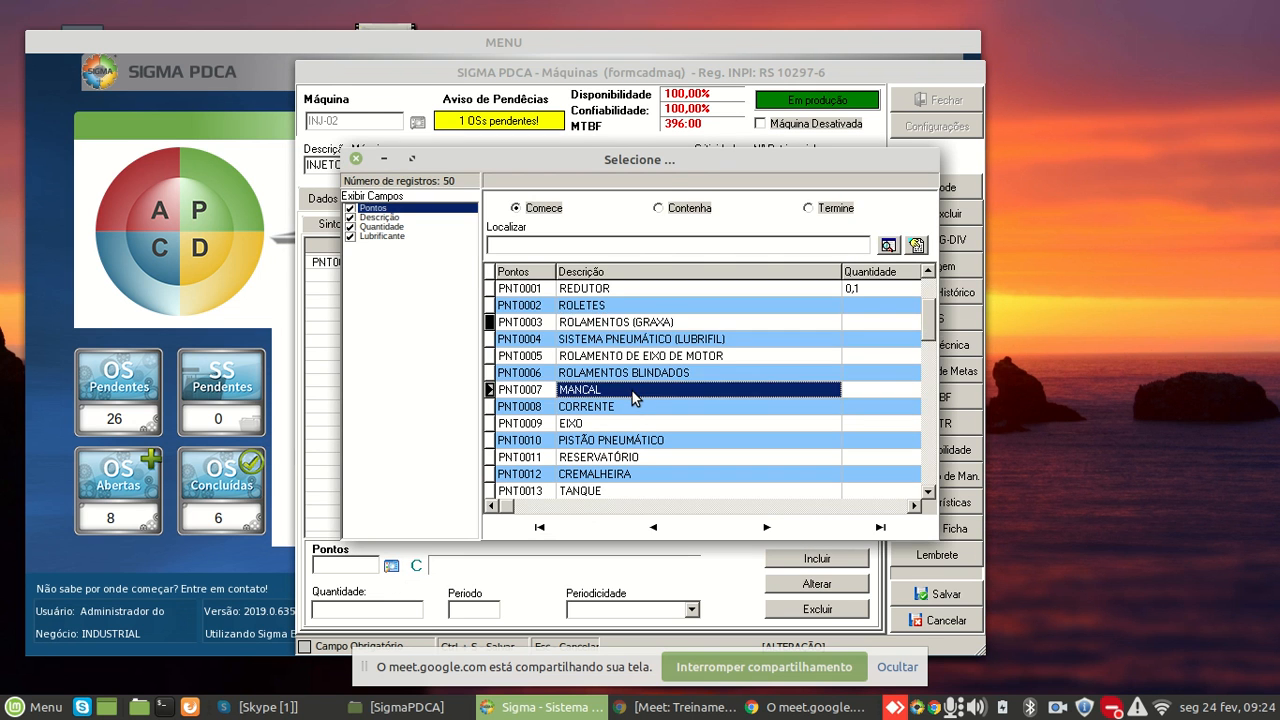
pyautogui.click(370, 609)
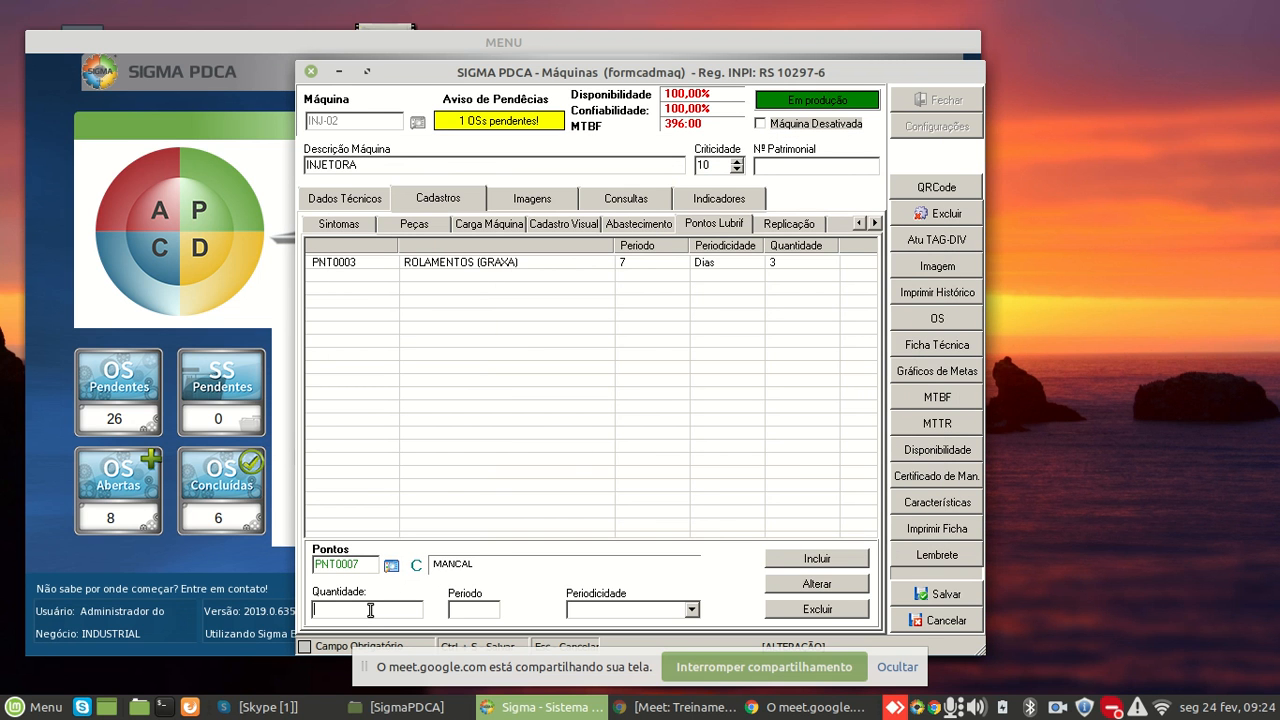
pyautogui.write('5')
pyautogui.click(483, 613)
pyautogui.write('7')
pyautogui.press('Tab')
pyautogui.click(693, 610)
pyautogui.click(629, 628)
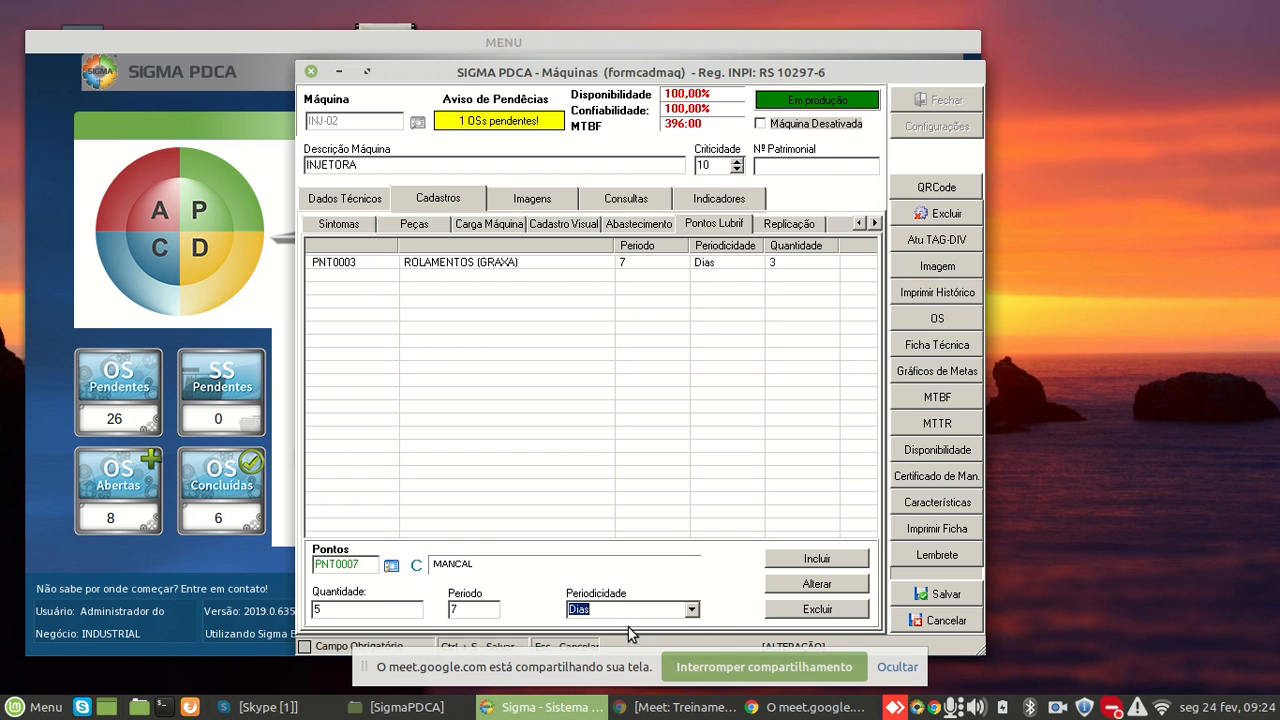
pyautogui.click(838, 560)
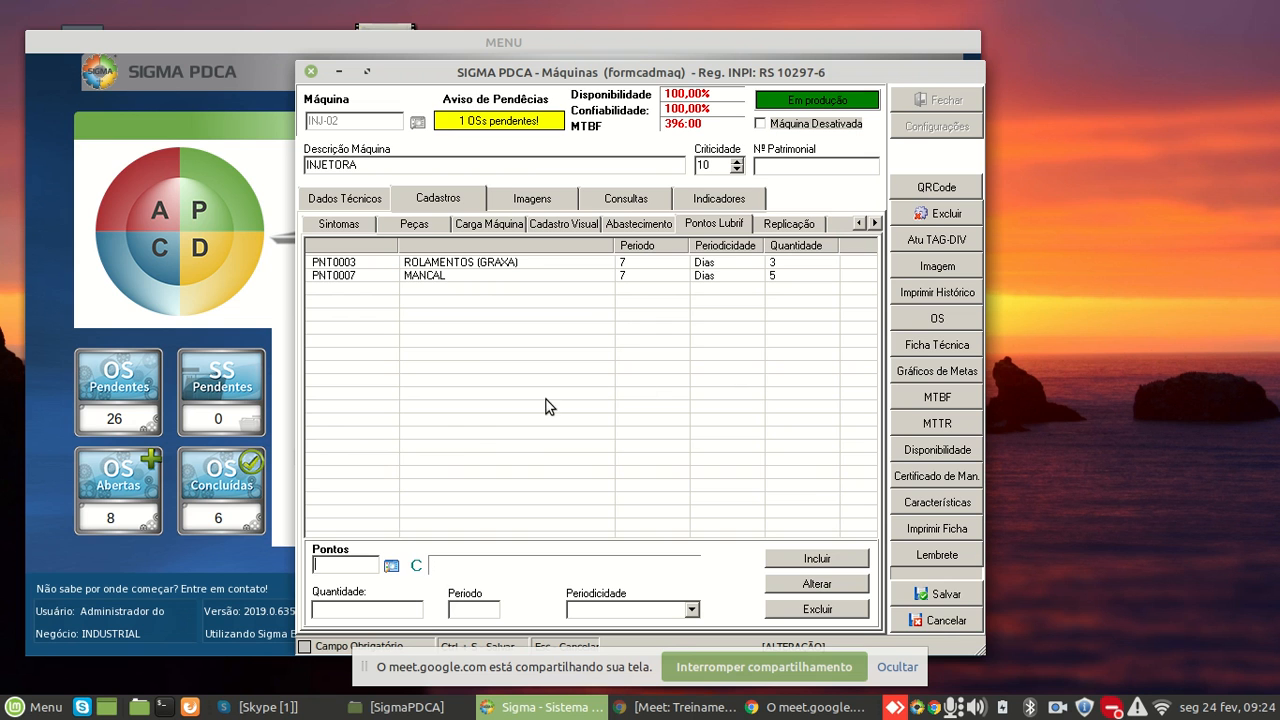
# Add lubrication point PNT0008, CORRENTE, with quantity 2 and a period of 14 Dias, then save the machine and close its register
pyautogui.click(391, 566)
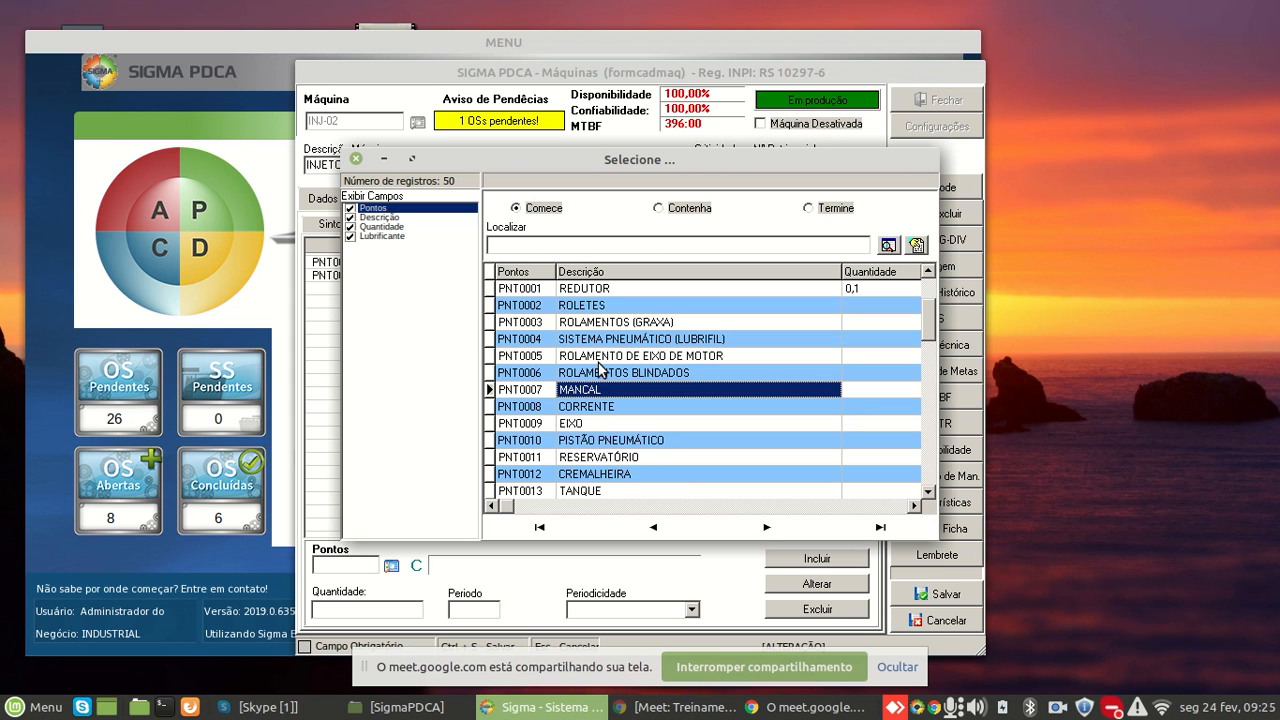
pyautogui.doubleClick(597, 410)
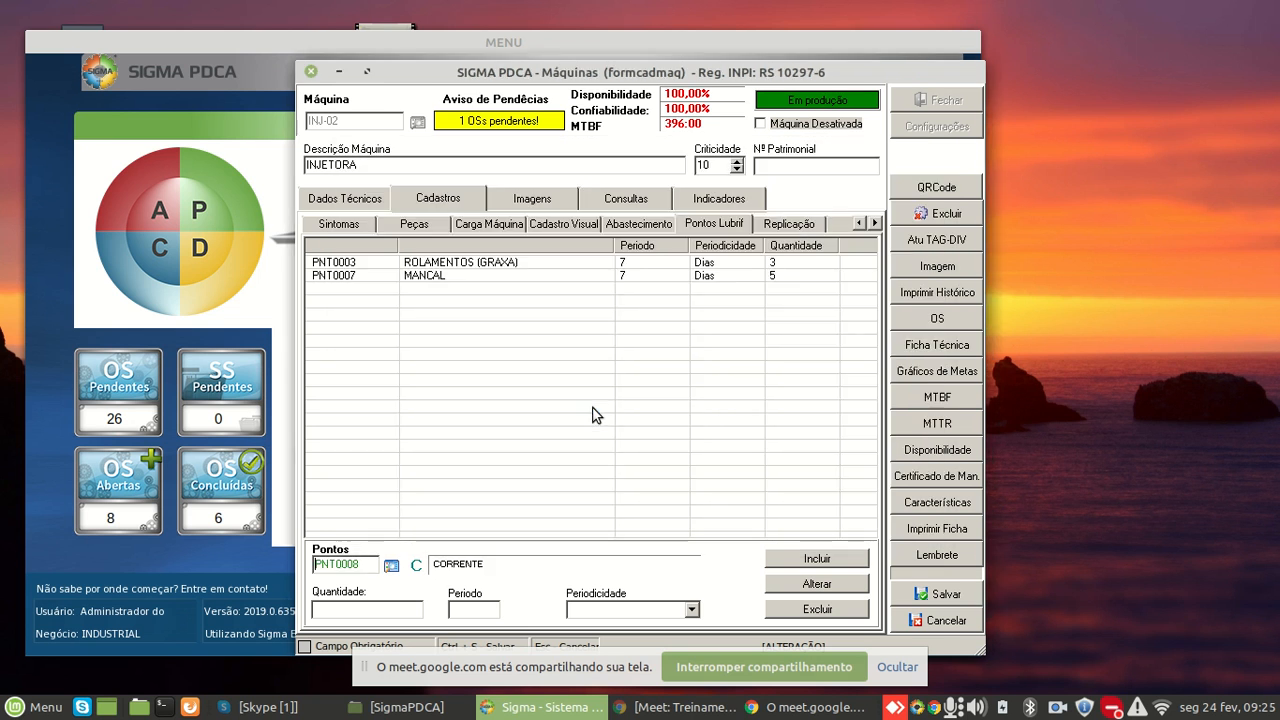
pyautogui.click(388, 610)
pyautogui.write('2')
pyautogui.click(486, 610)
pyautogui.write('14')
pyautogui.click(692, 610)
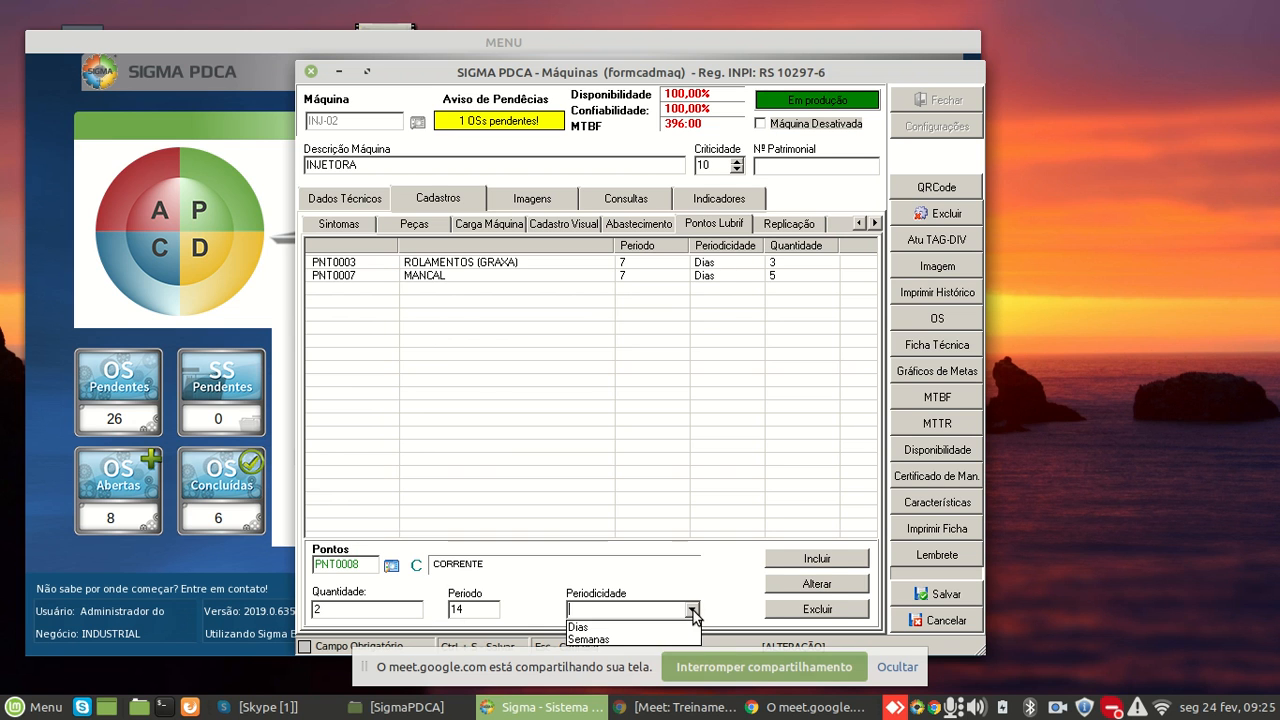
pyautogui.click(636, 627)
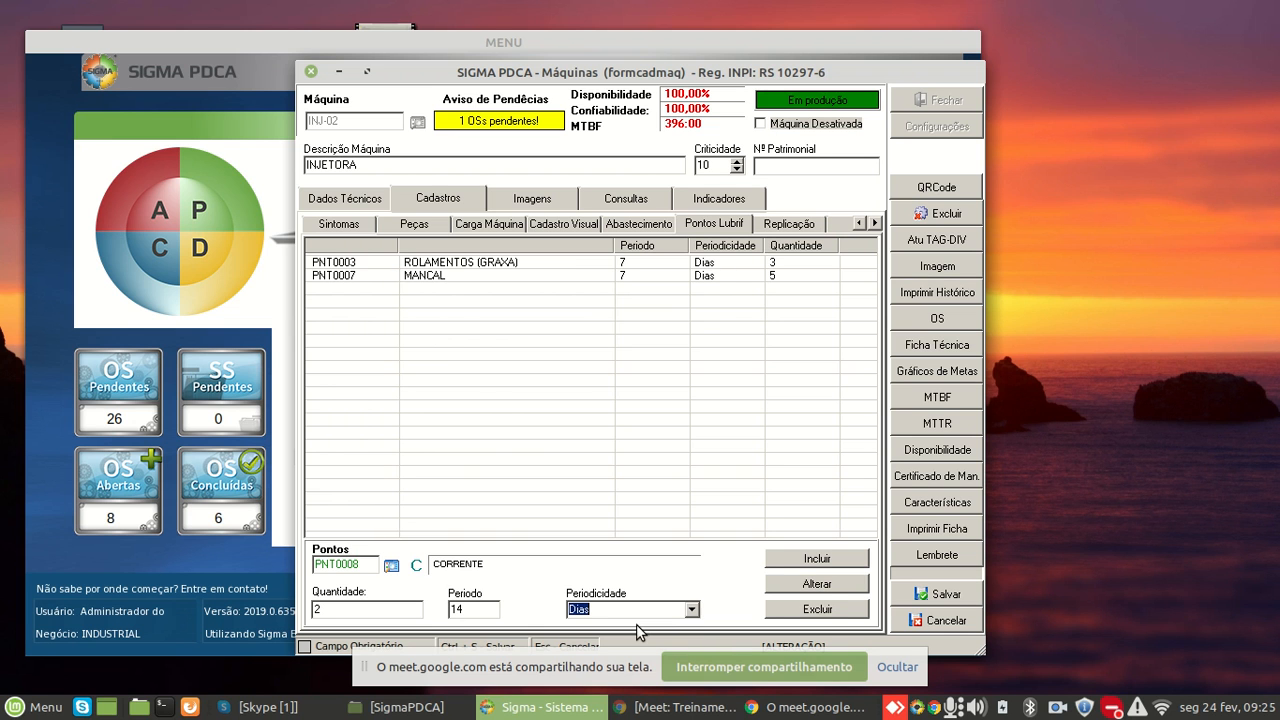
pyautogui.click(824, 559)
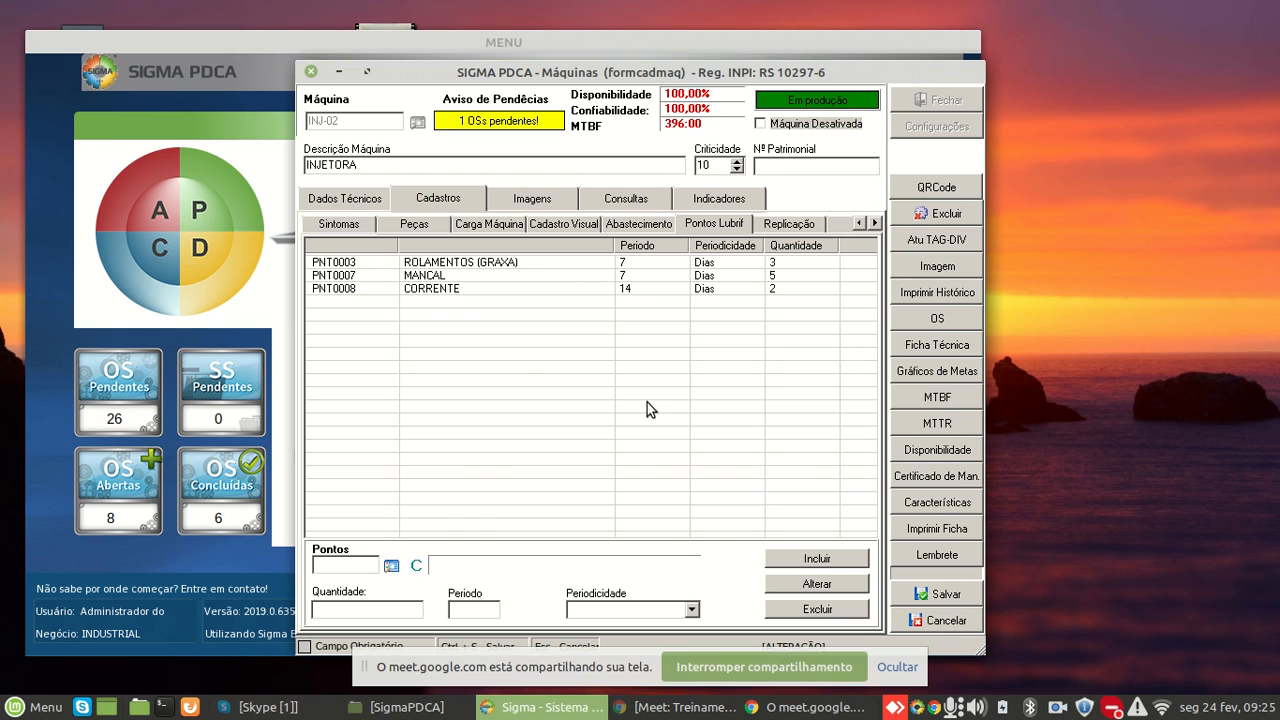
pyautogui.click(936, 593)
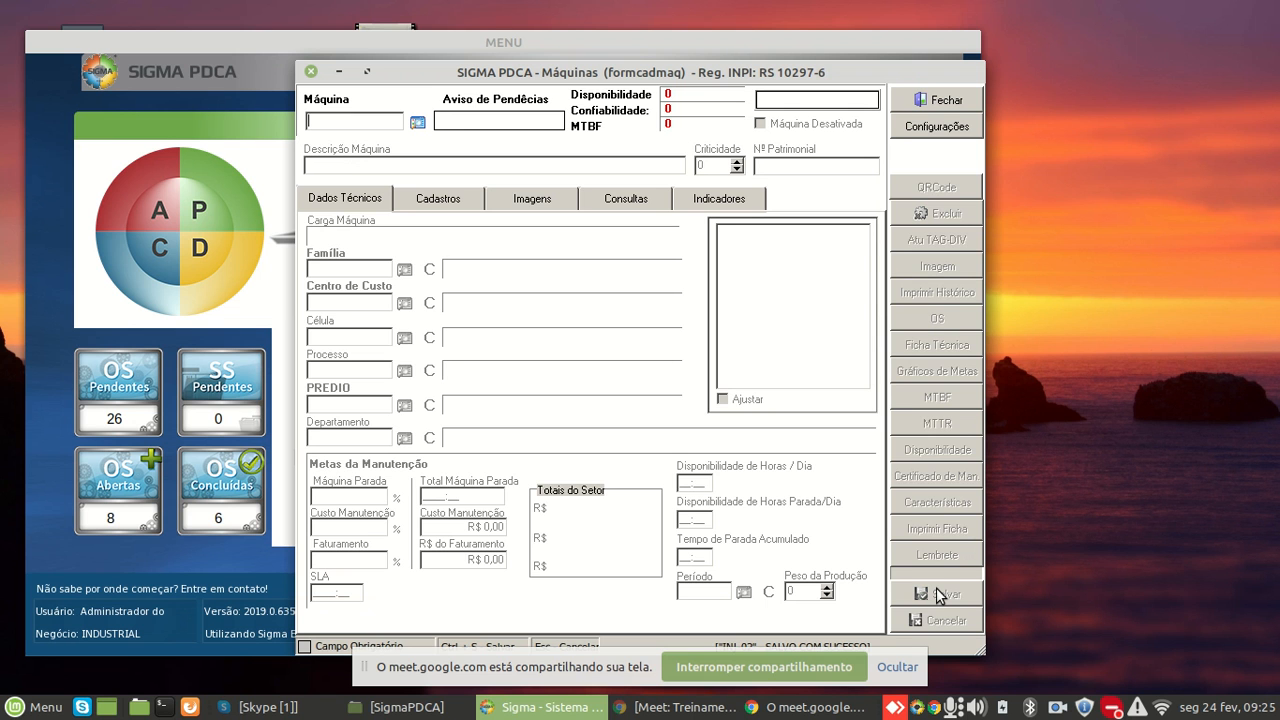
pyautogui.click(940, 101)
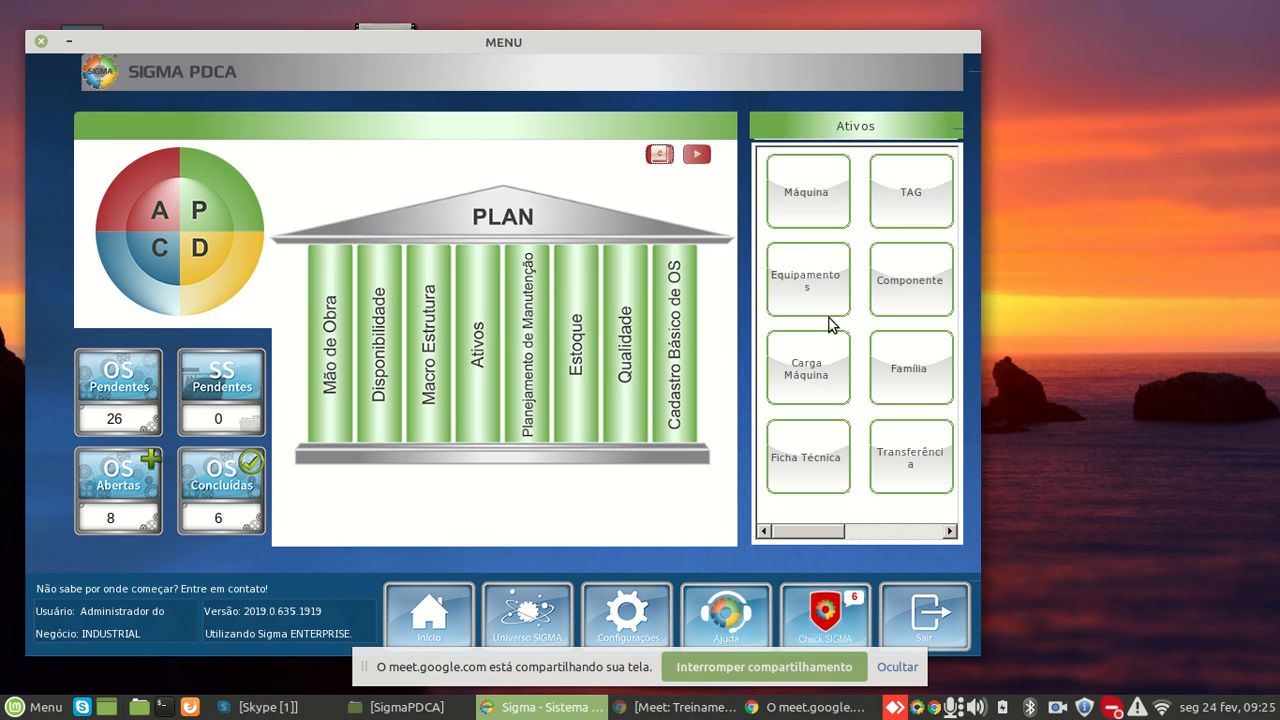
# Return to the DO phase's lubrication module and open the lubrication scheduling form (Programação de Lubrificação)
pyautogui.click(211, 267)
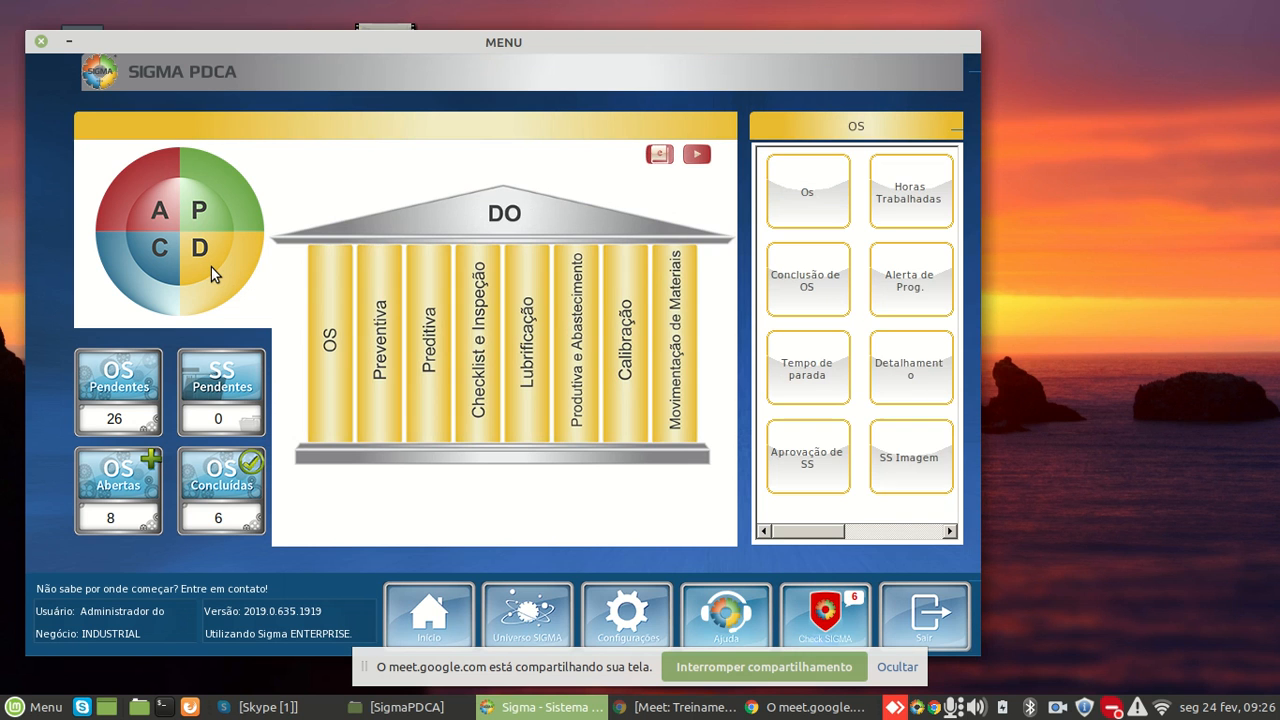
pyautogui.click(530, 355)
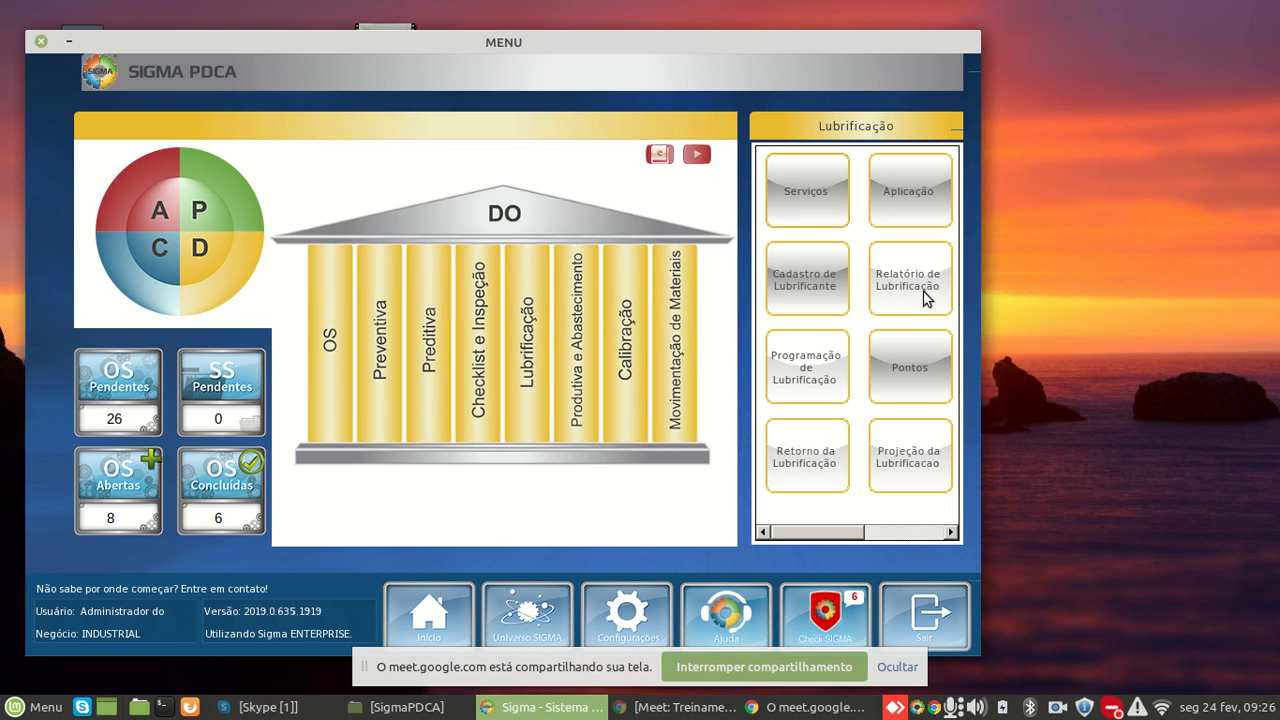
pyautogui.click(822, 377)
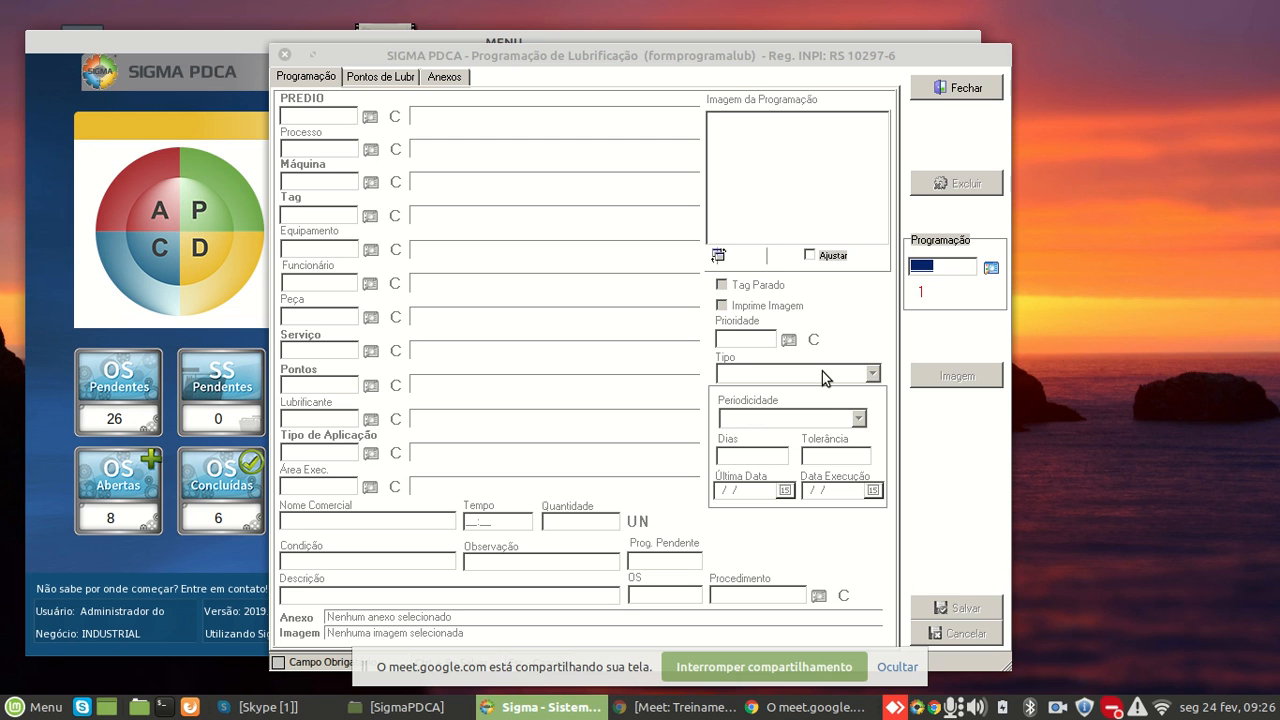
# Start a new lubrication schedule and assign it to machine INJ-02
pyautogui.press('Return')
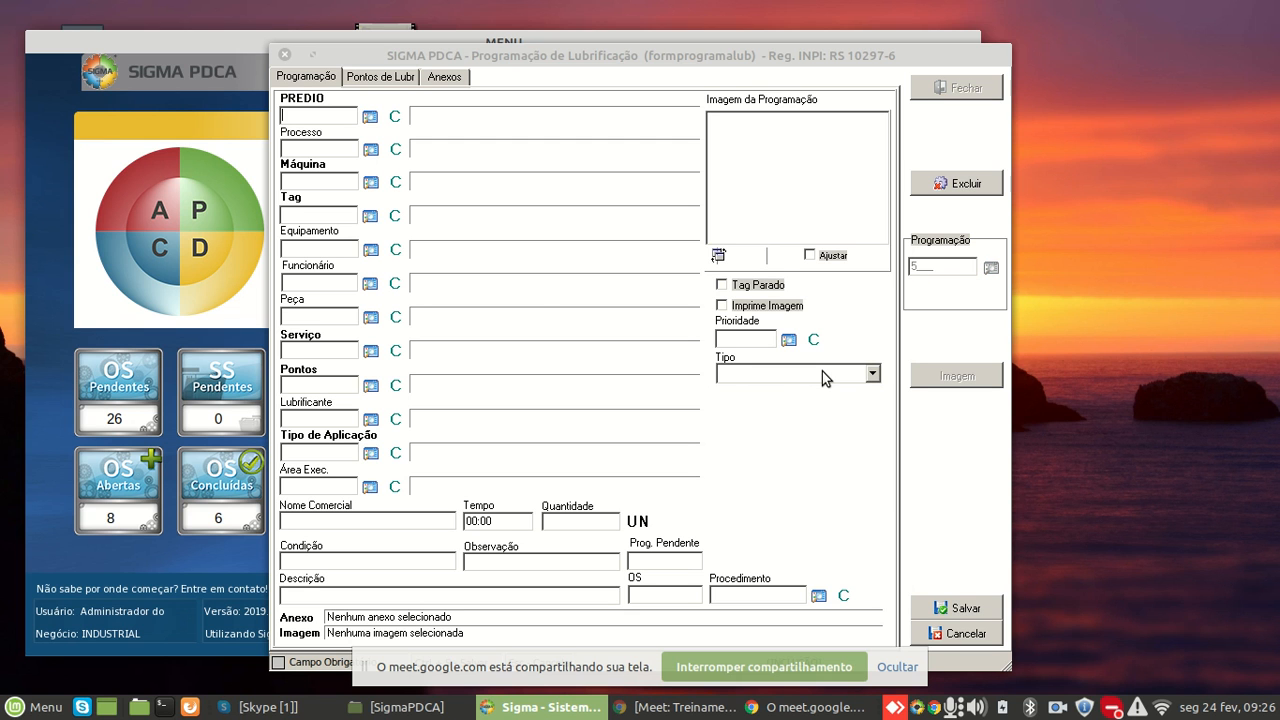
pyautogui.click(333, 183)
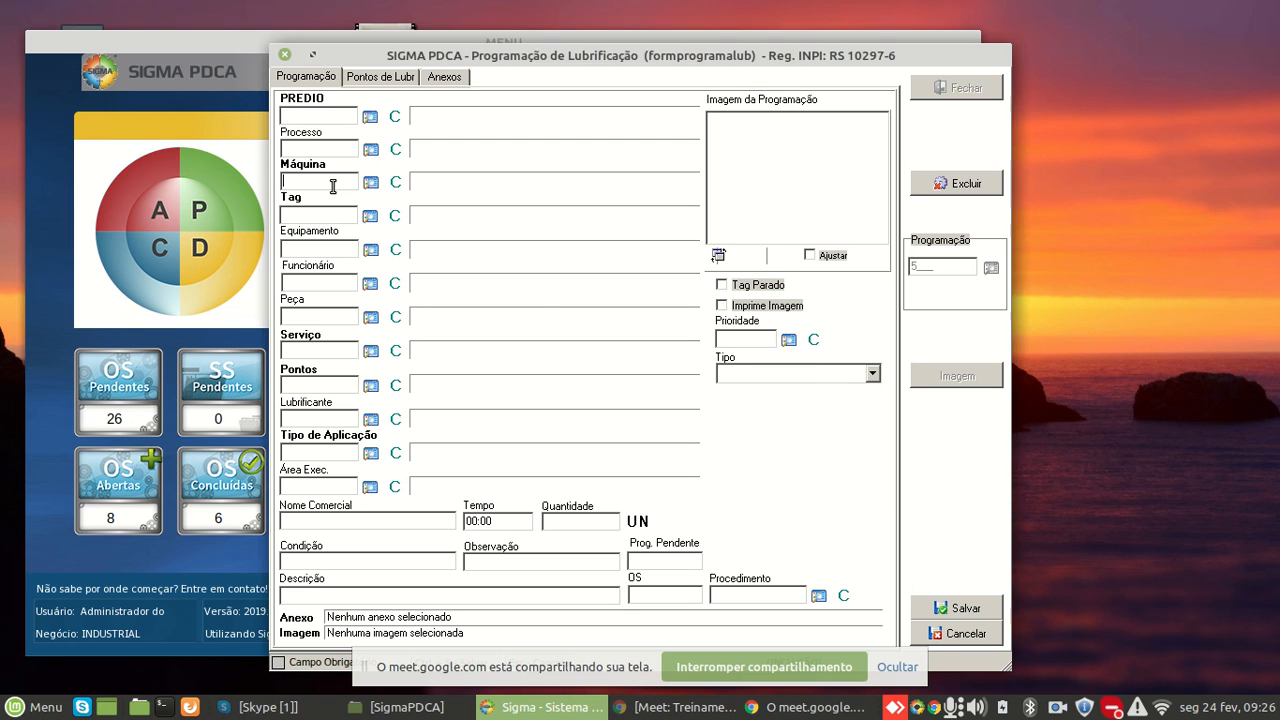
pyautogui.write('INJ-02')
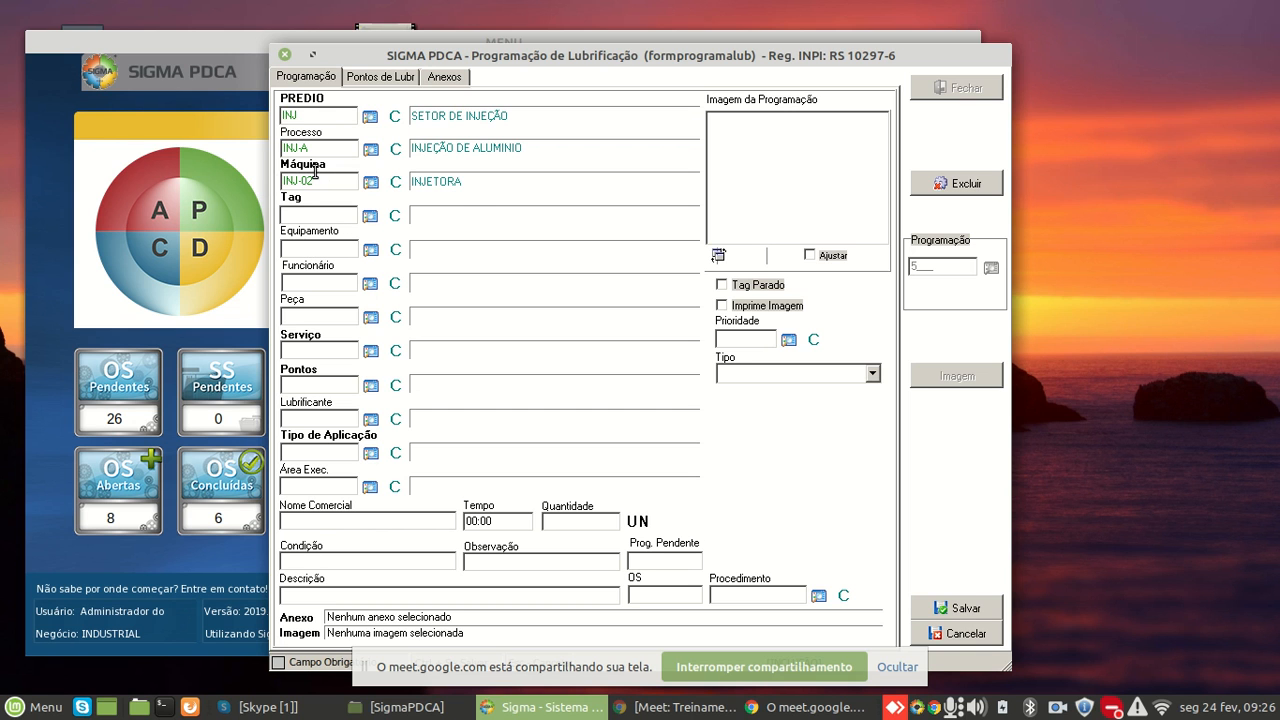
# Review the lubrication points linked to machine INJ-02, including their field types and values, then return to the schedule data
pyautogui.click(387, 80)
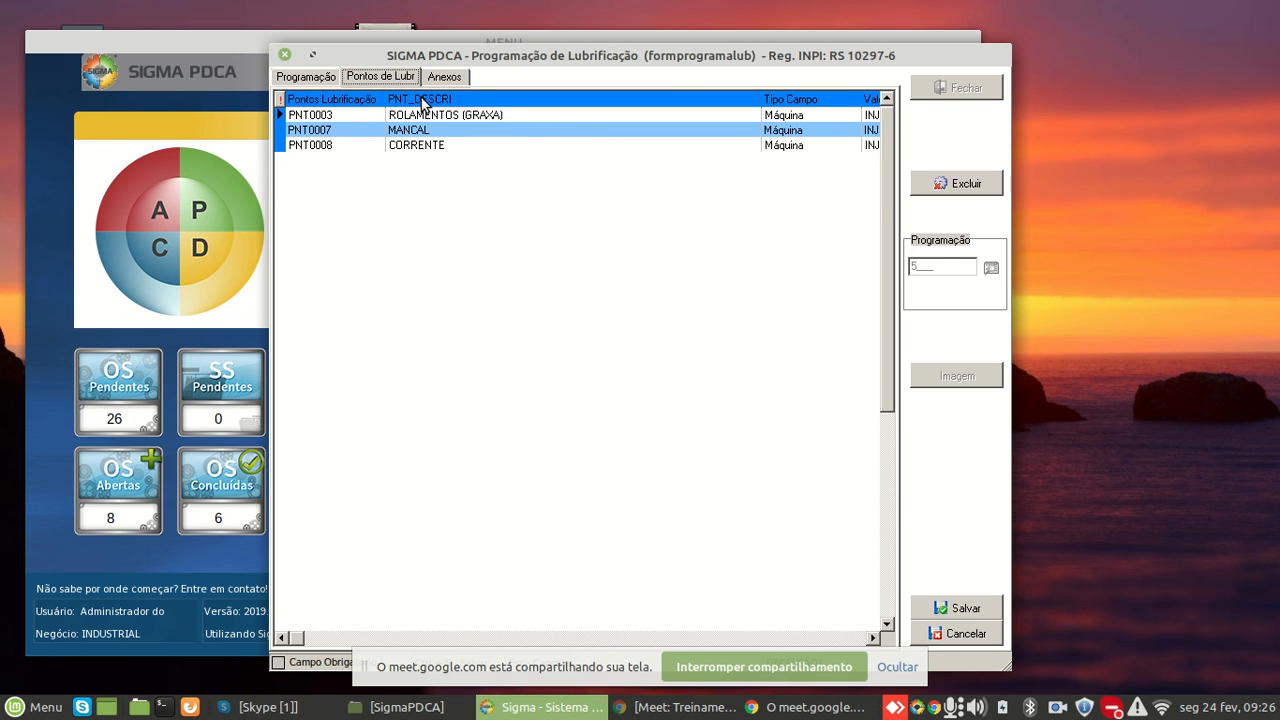
pyautogui.click(432, 130)
pyautogui.press('Tab')
pyautogui.press('Tab')
pyautogui.press('Tab')
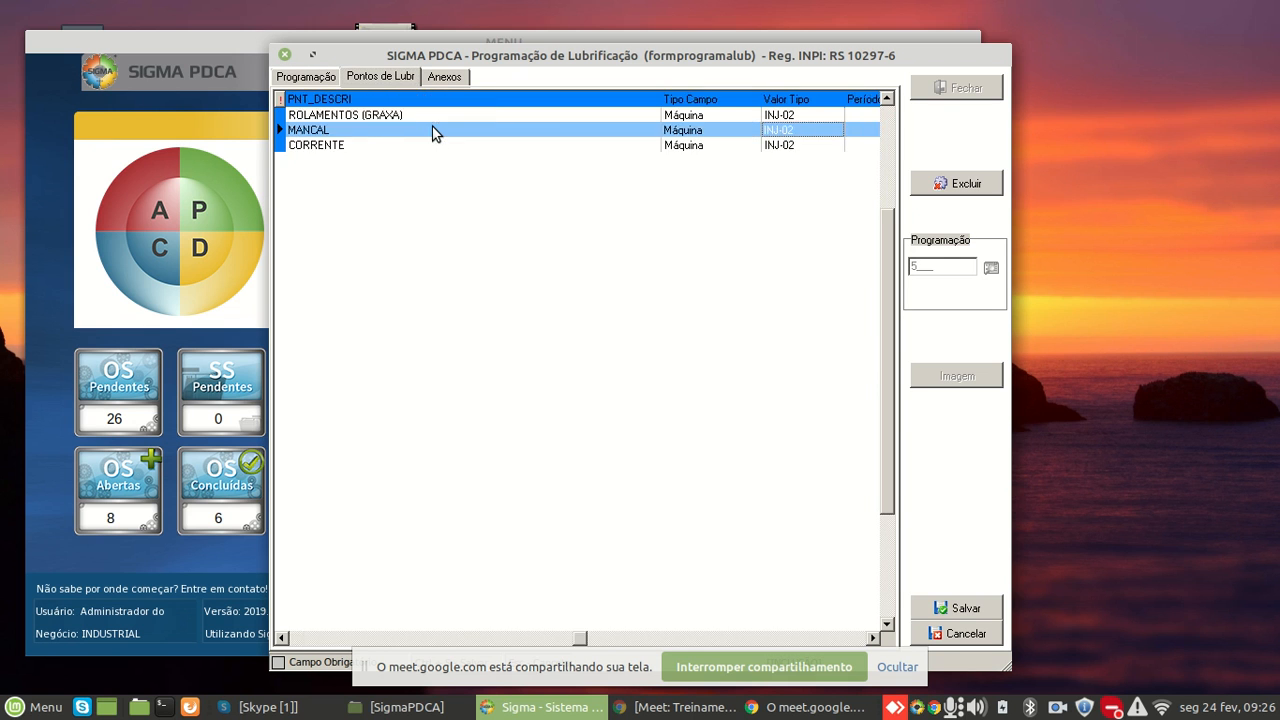
pyautogui.press('Left')
pyautogui.press('Left')
pyautogui.press('Left')
pyautogui.press('Left')
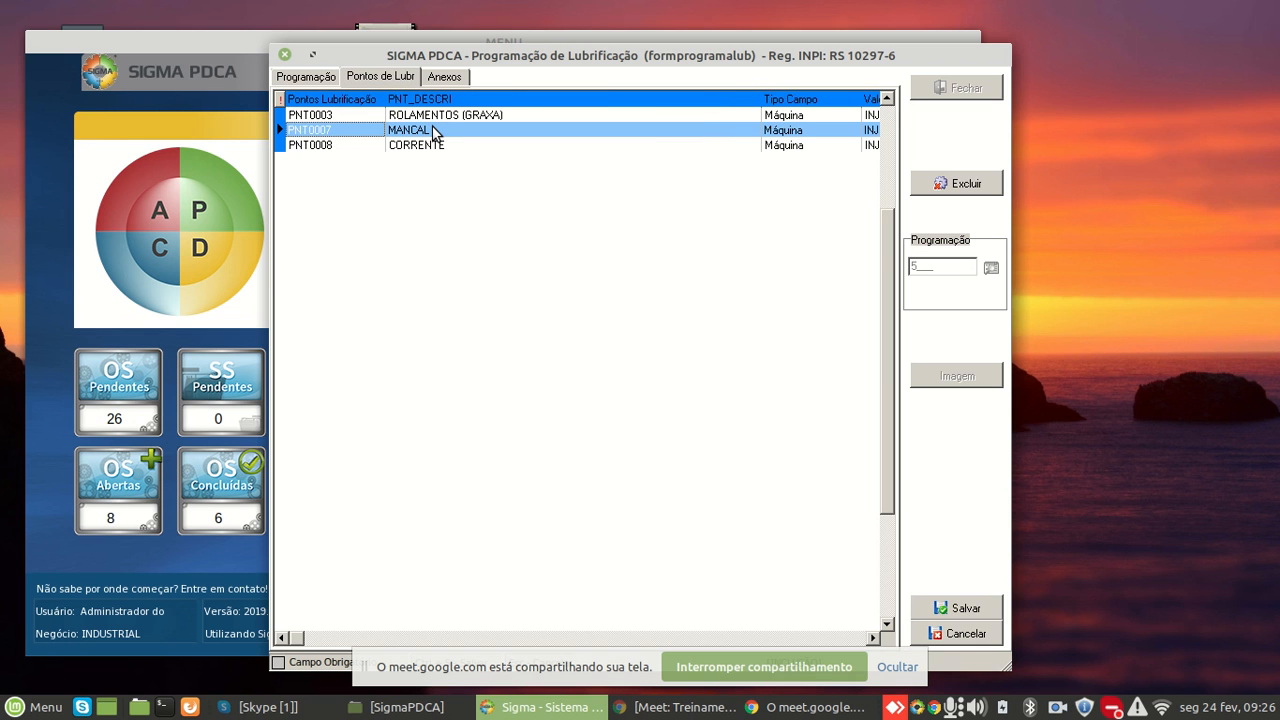
pyautogui.click(306, 78)
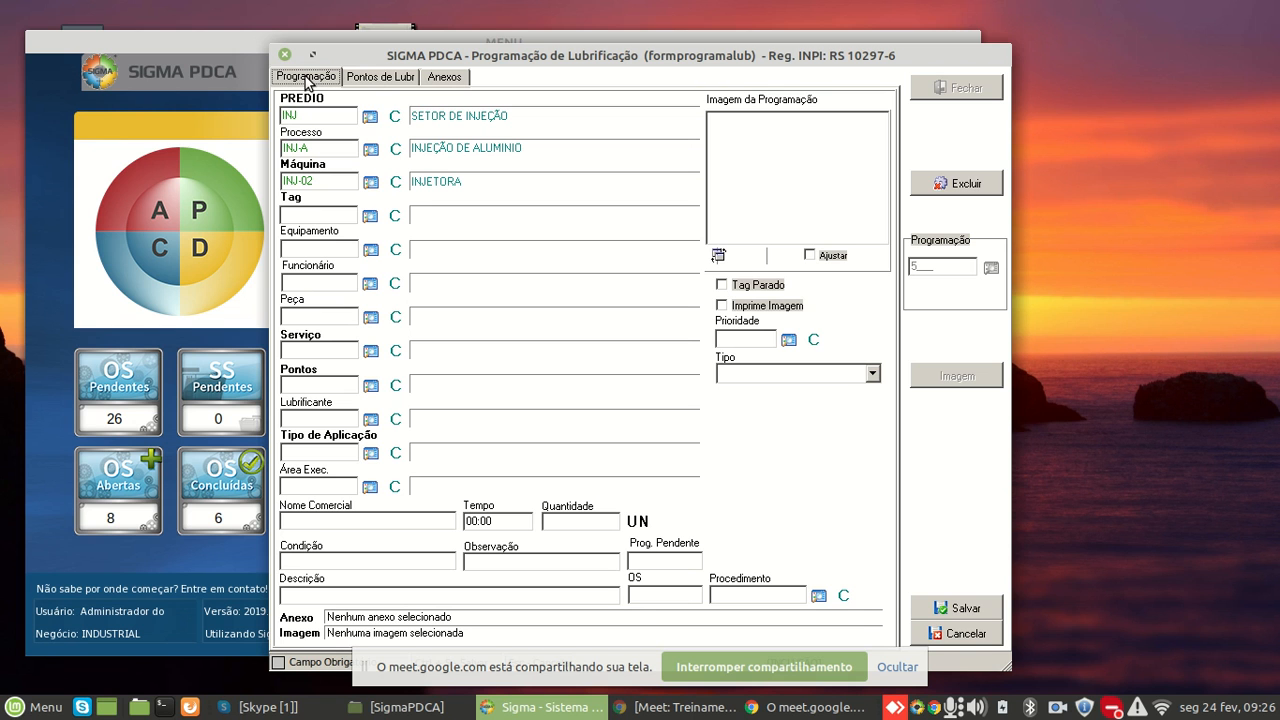
# Select service SER02, APLICAÇÃO DE ÓLEO PROTETIVO CONTRA CORROSÃO, and set the executing area to MMEC
pyautogui.click(368, 353)
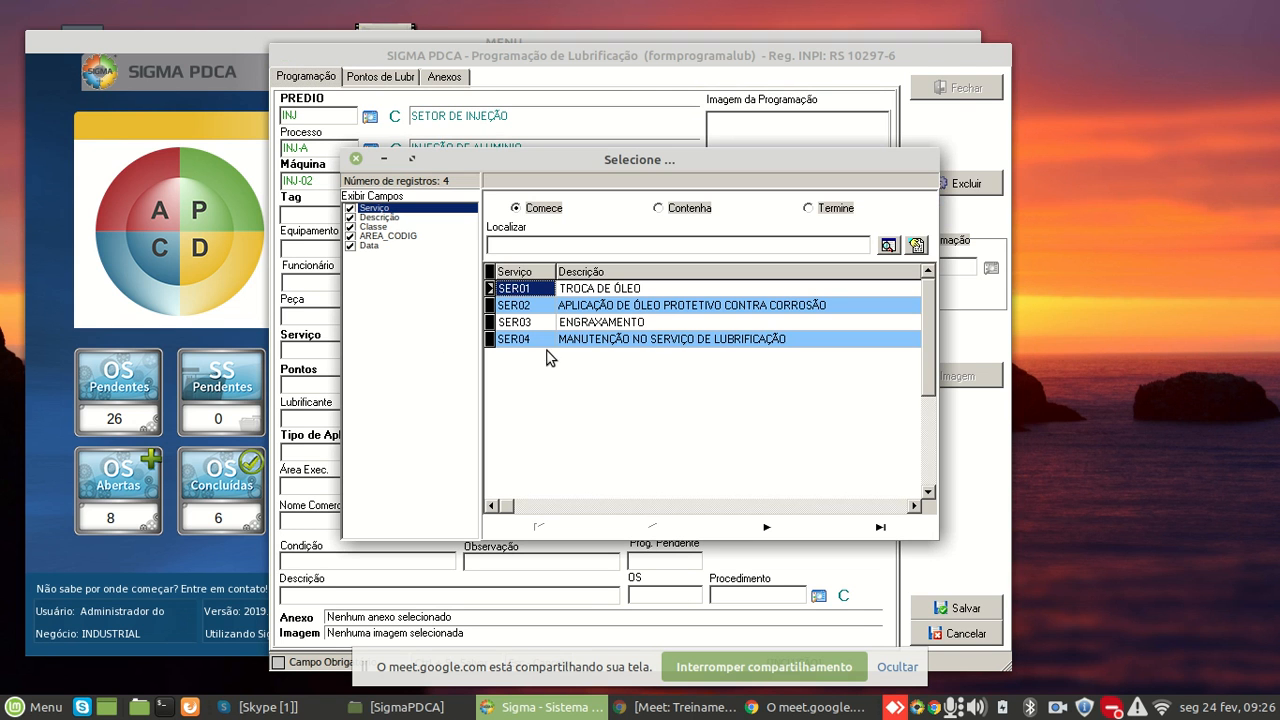
pyautogui.doubleClick(617, 304)
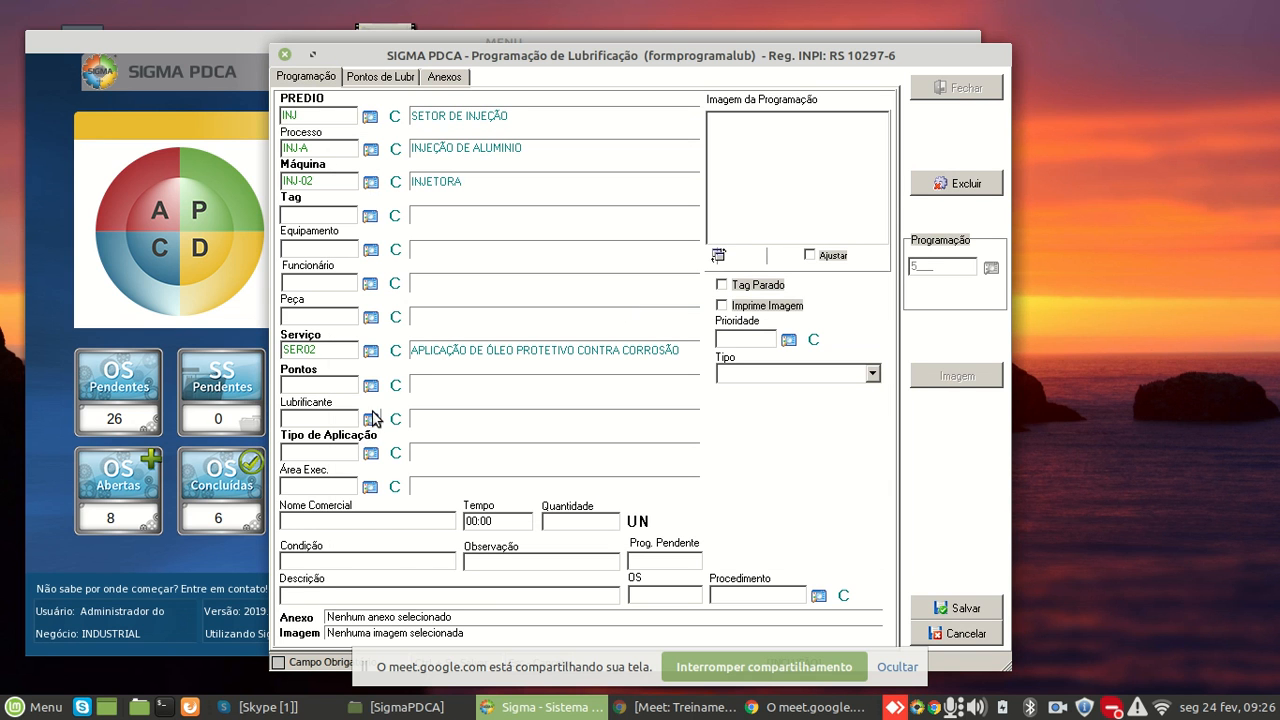
pyautogui.click(327, 488)
pyautogui.write('MMEC')
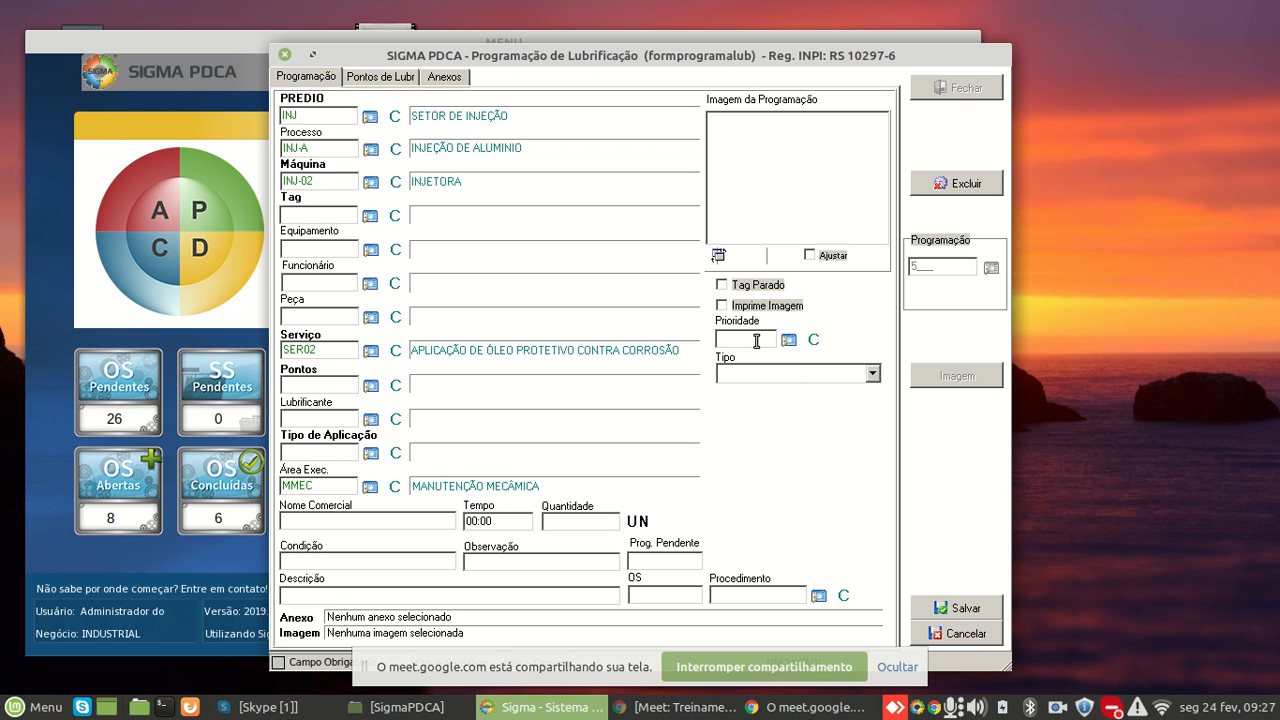
# Set the schedule type to Periódica with Diário periodicity and an interval of 7 days
pyautogui.click(871, 374)
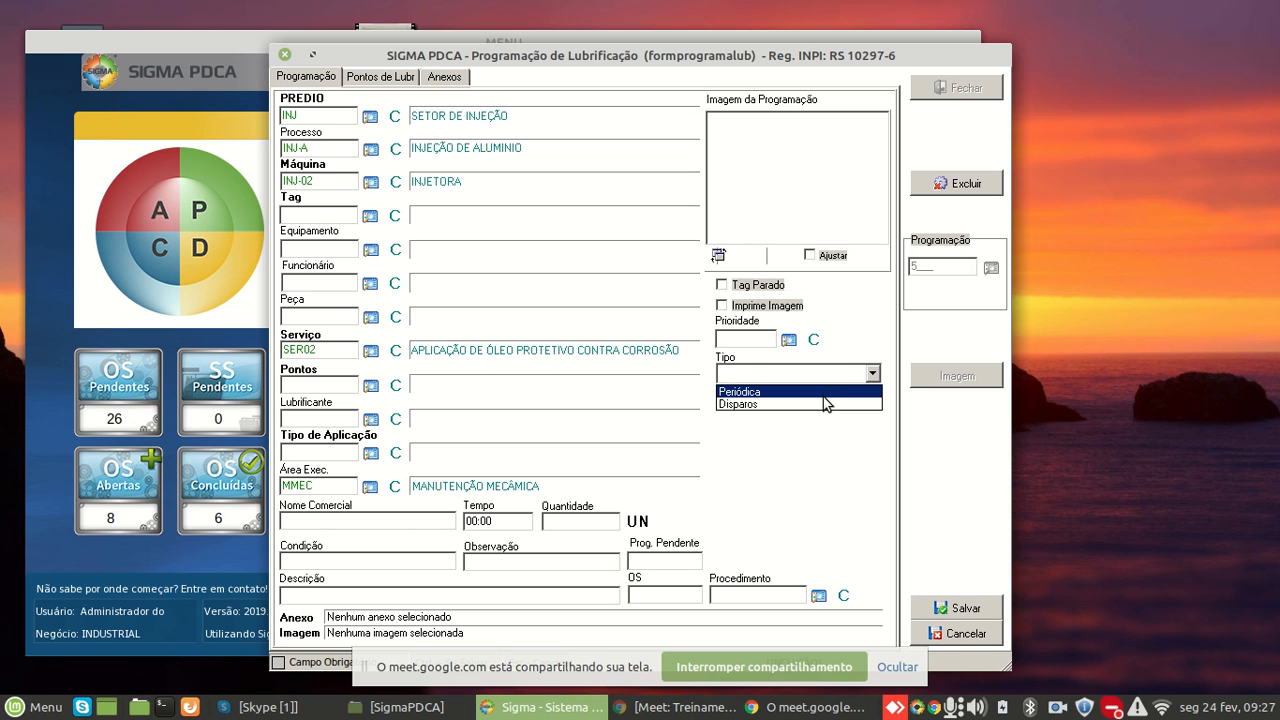
pyautogui.click(824, 396)
pyautogui.click(820, 418)
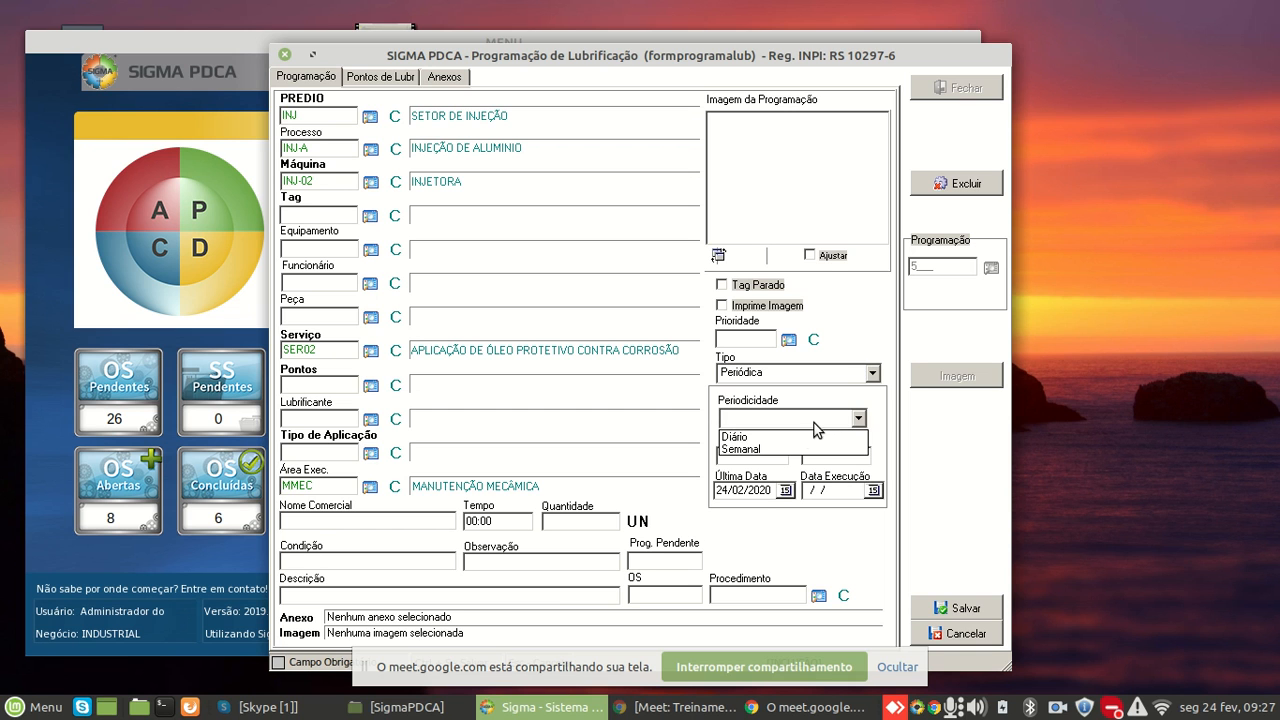
pyautogui.click(788, 437)
pyautogui.click(758, 458)
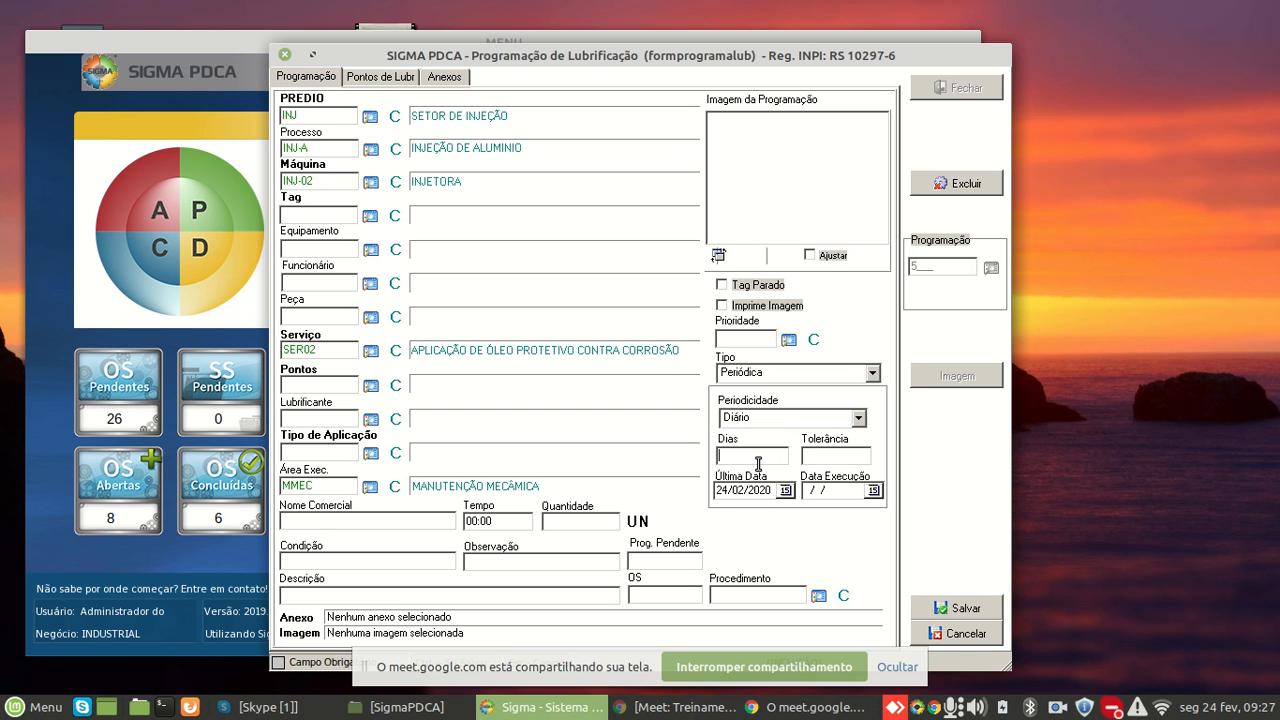
pyautogui.write('7')
# Check which lubrication points and periods apply to the 7-day schedule, then return to the schedule data
pyautogui.click(385, 77)
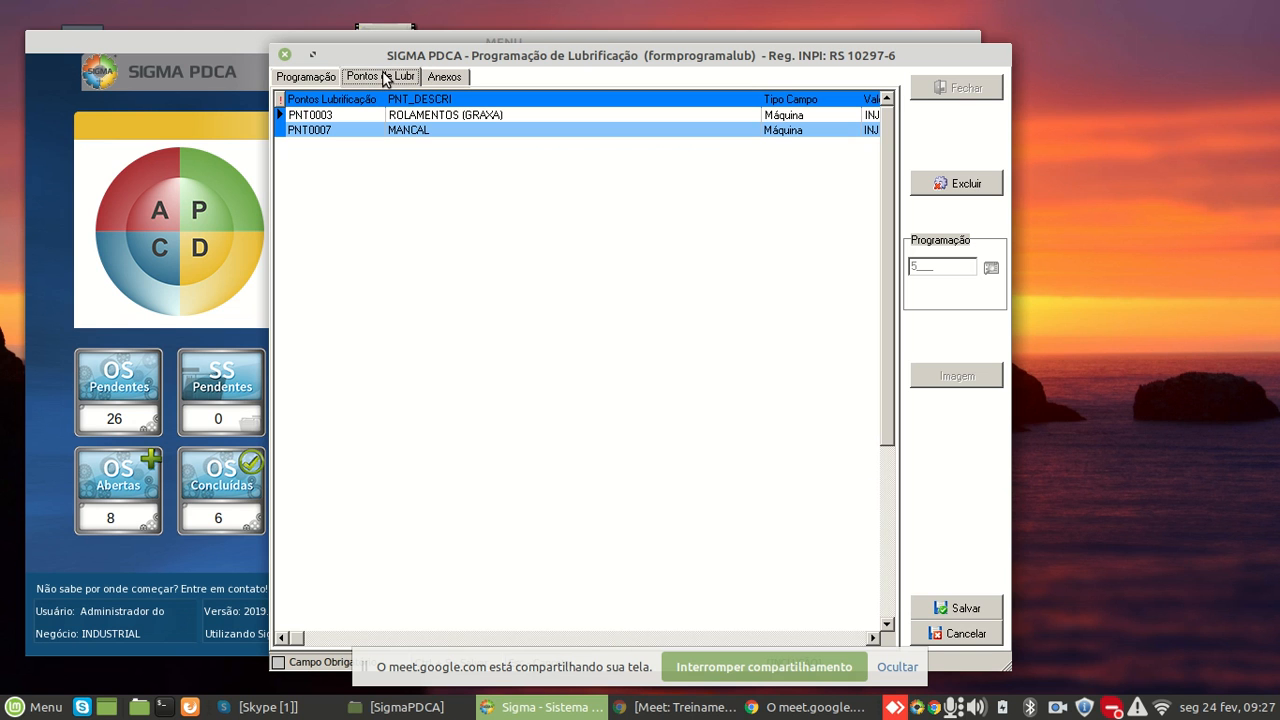
pyautogui.click(390, 131)
pyautogui.press('Tab')
pyautogui.press('Tab')
pyautogui.press('Tab')
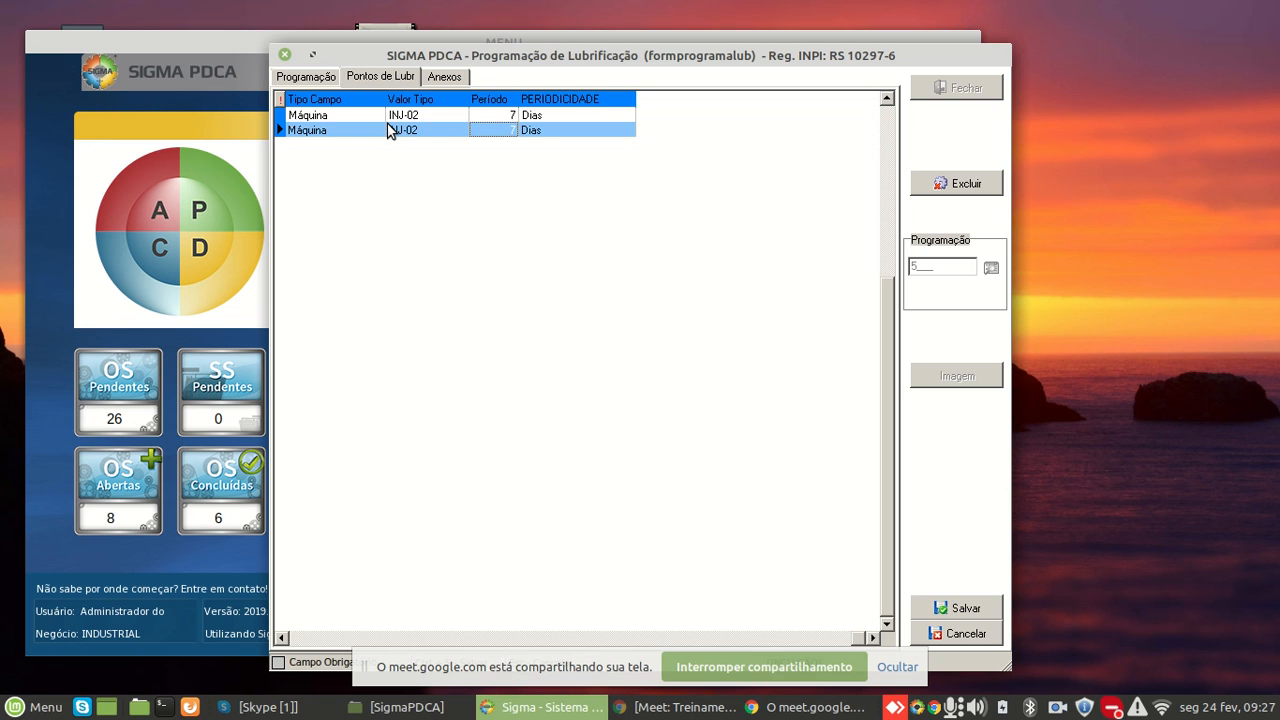
pyautogui.hotkey('shift', 'Tab')
pyautogui.hotkey('shift', 'Tab')
pyautogui.hotkey('shift', 'Tab')
pyautogui.hotkey('shift', 'Tab')
pyautogui.click(320, 80)
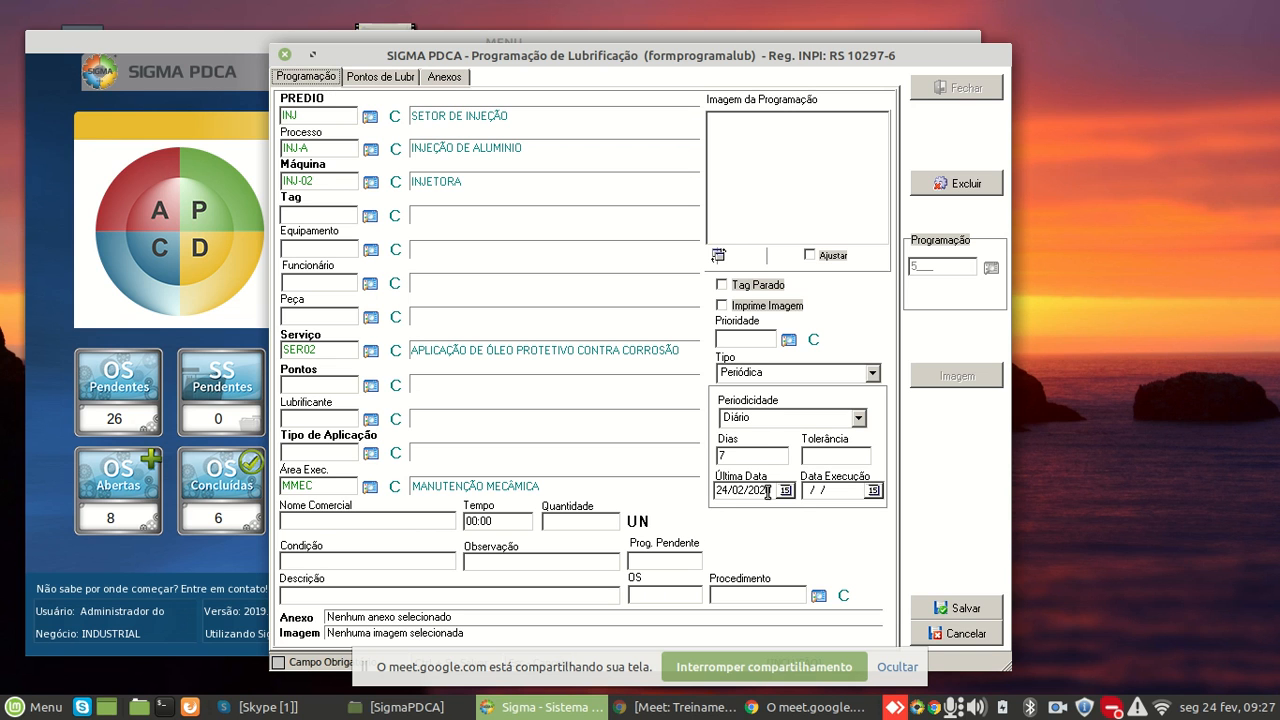
# Set the schedule's last lubrication date (Última Data) to 17/02/2020
pyautogui.press('Left')
pyautogui.press('Left')
pyautogui.press('Left')
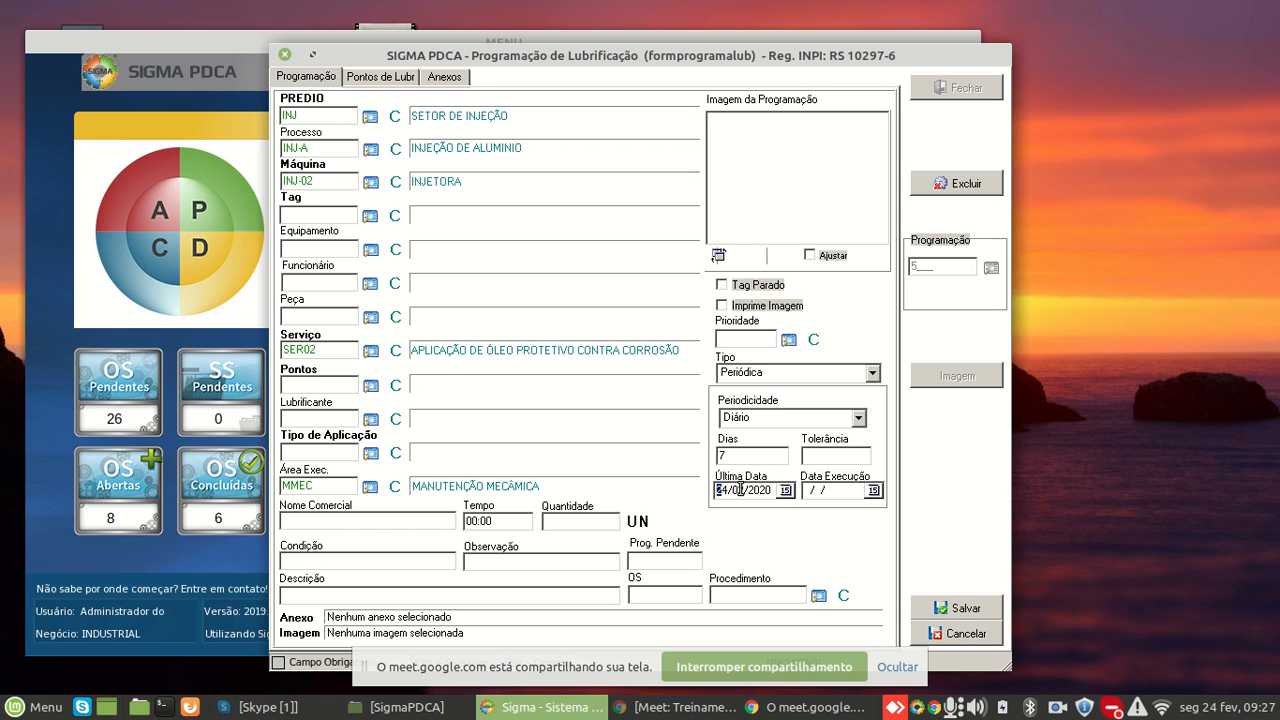
pyautogui.write('15')
pyautogui.press('Left')
pyautogui.press('Left')
pyautogui.write('18')
pyautogui.press('Tab')
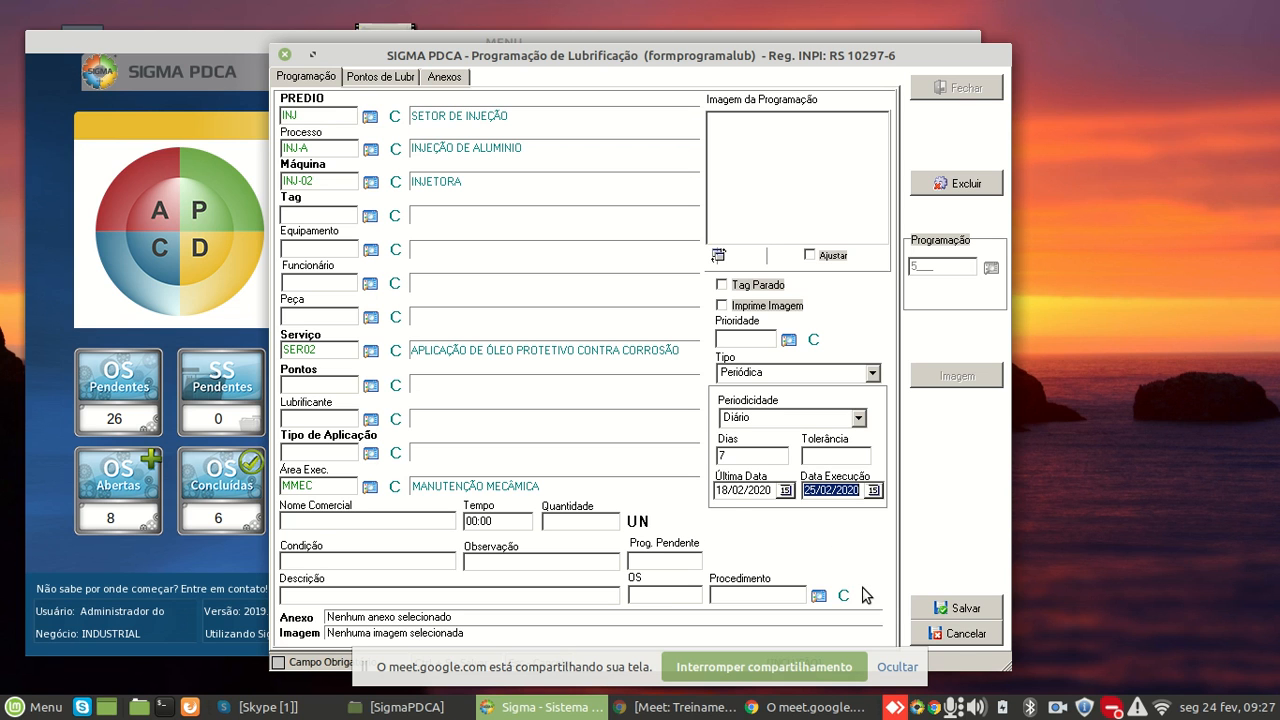
pyautogui.click(721, 490)
pyautogui.write('7')
pyautogui.press('Tab')
# Recheck the lubrication points and the priority options without choosing one, then save the schedule and close the form
pyautogui.click(374, 76)
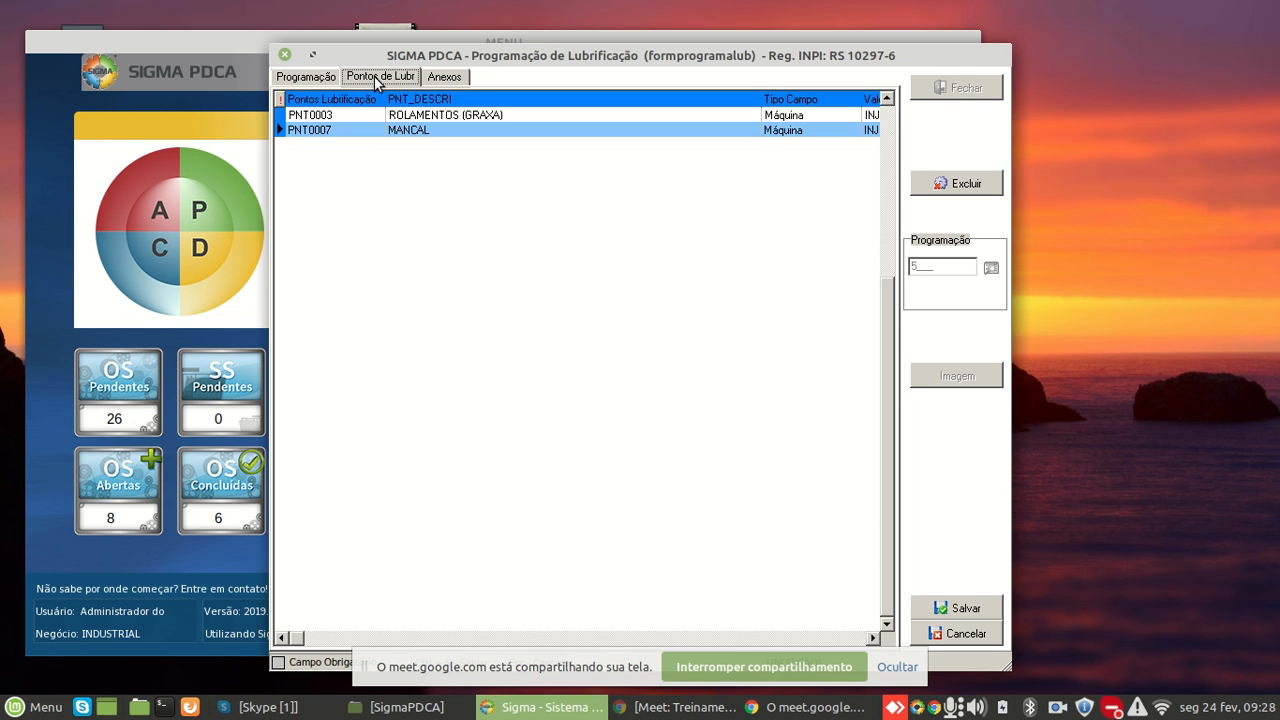
pyautogui.click(312, 78)
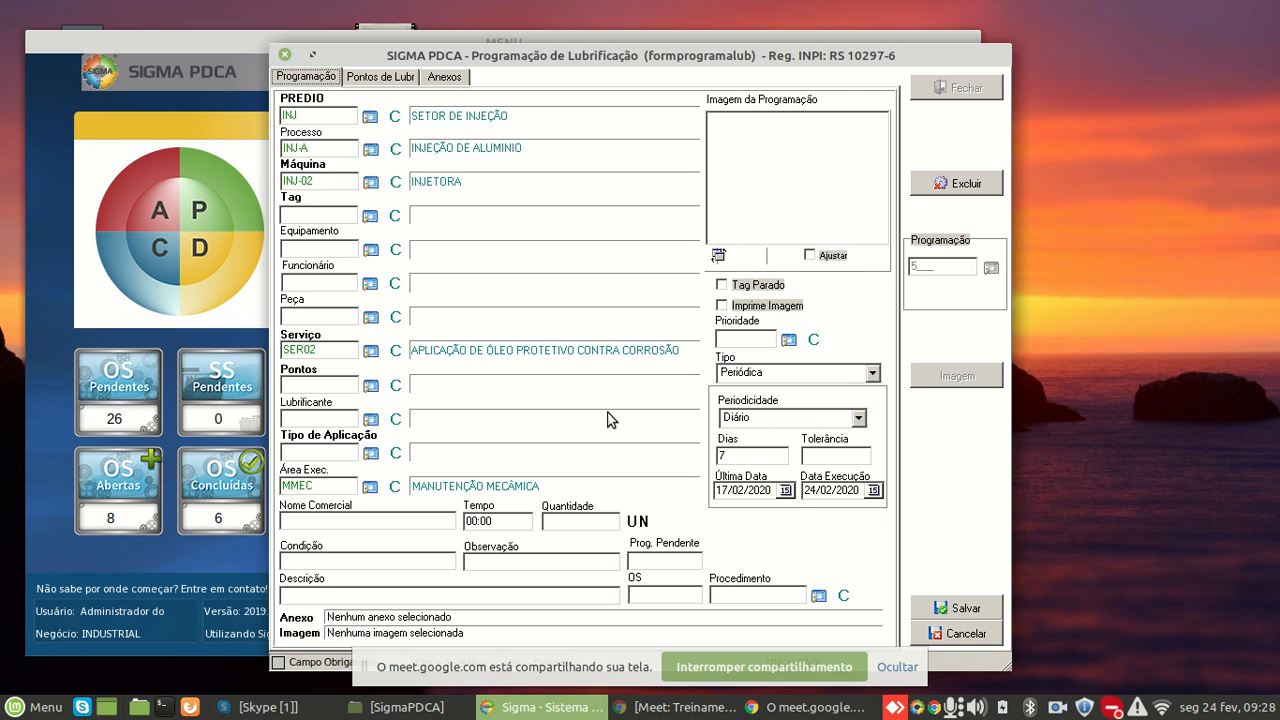
pyautogui.click(789, 340)
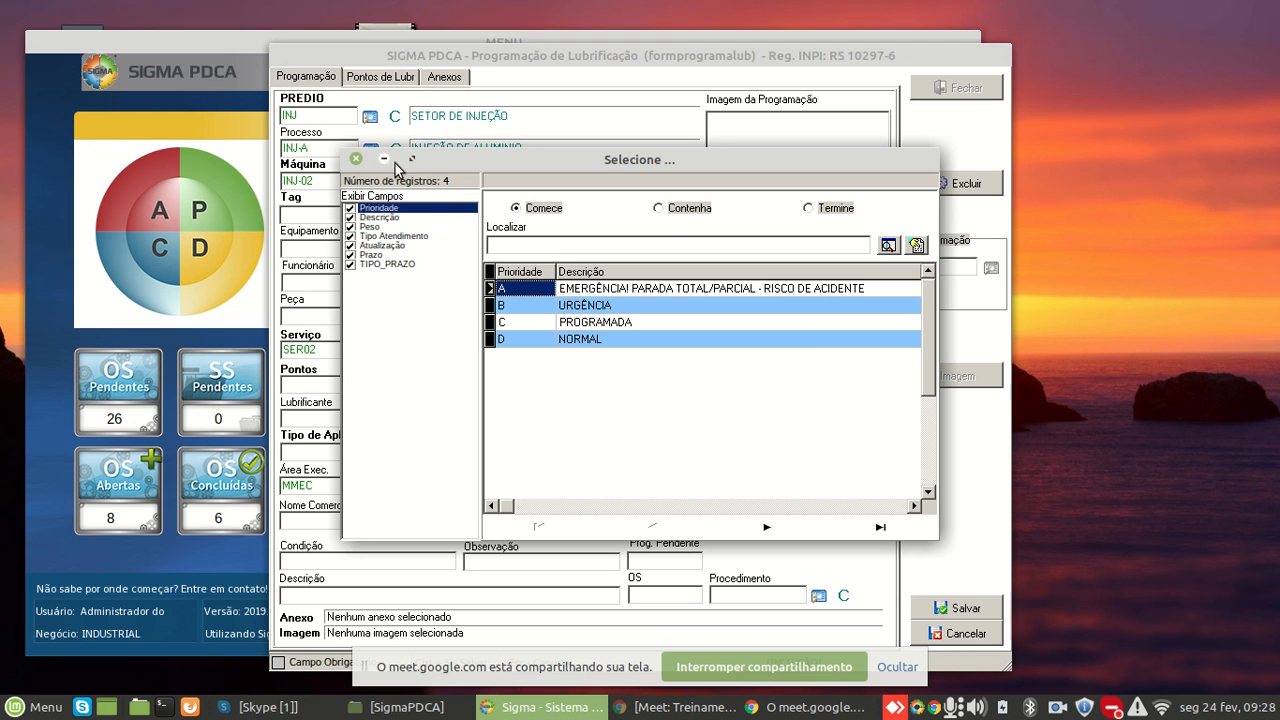
pyautogui.click(357, 160)
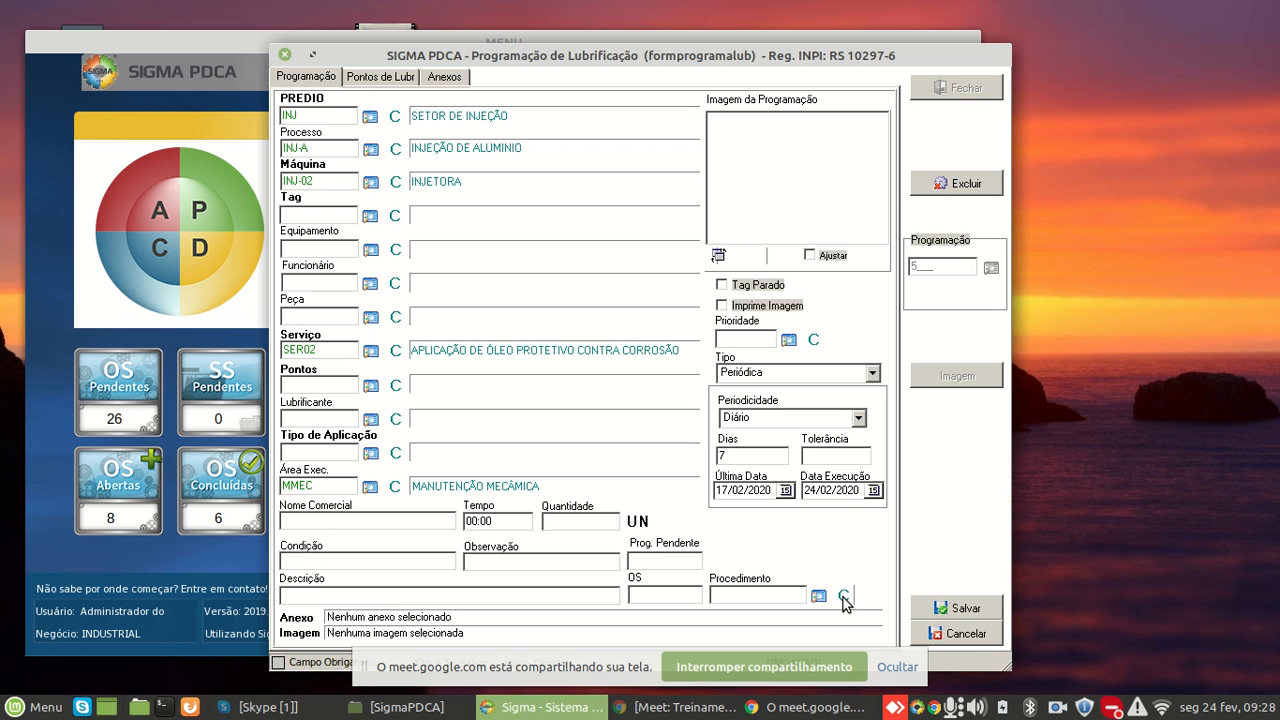
pyautogui.click(974, 610)
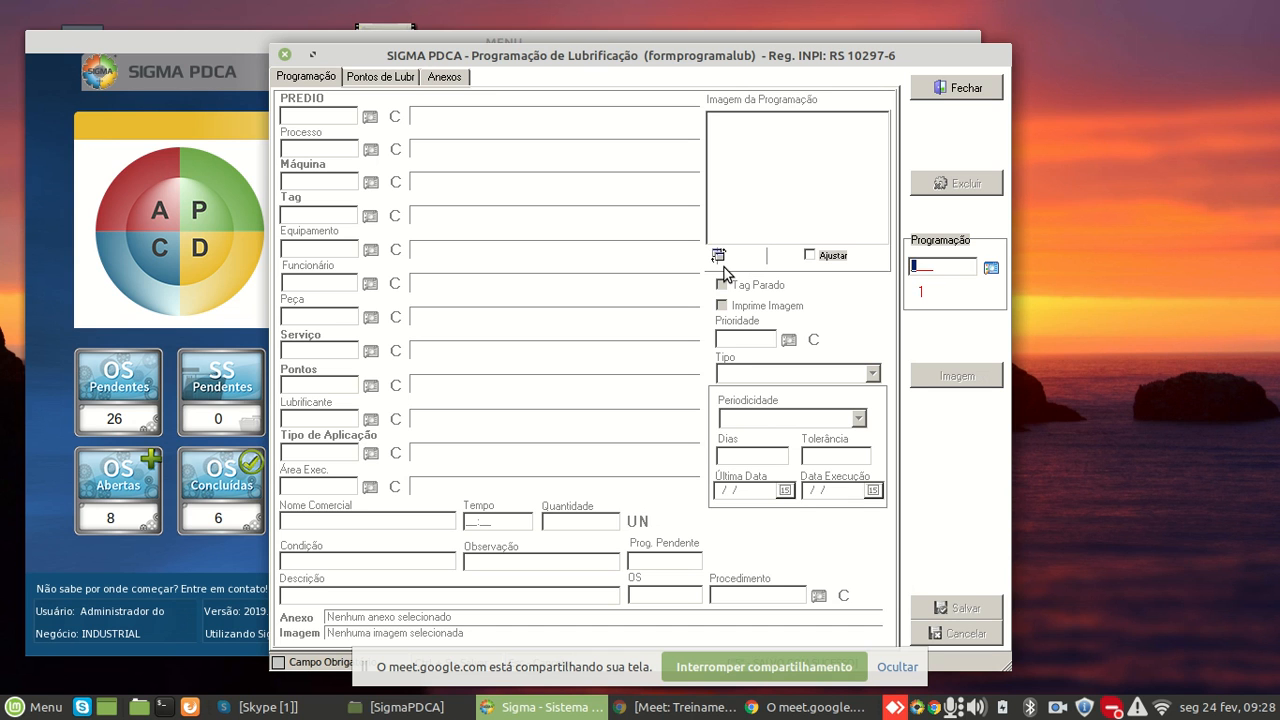
pyautogui.click(957, 97)
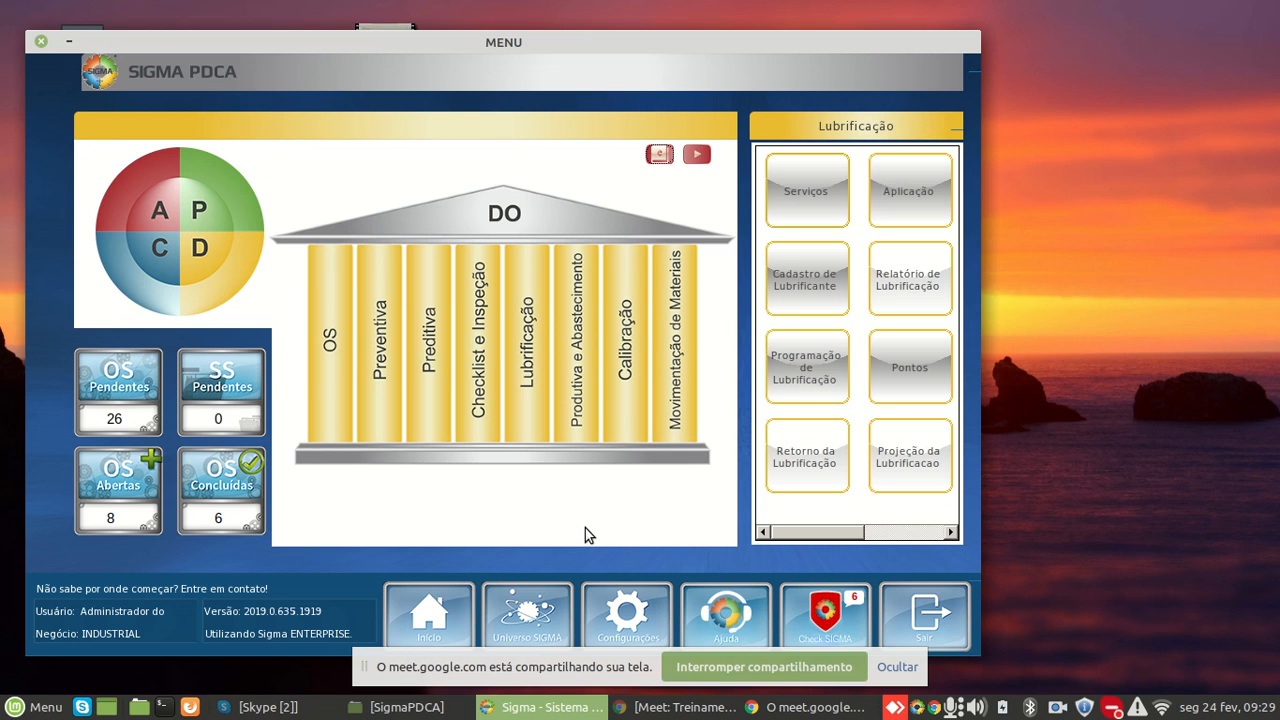
# Open the lubrication report (Relatório de Lubrificação) and set its initial date to 24/02/2020
pyautogui.click(918, 278)
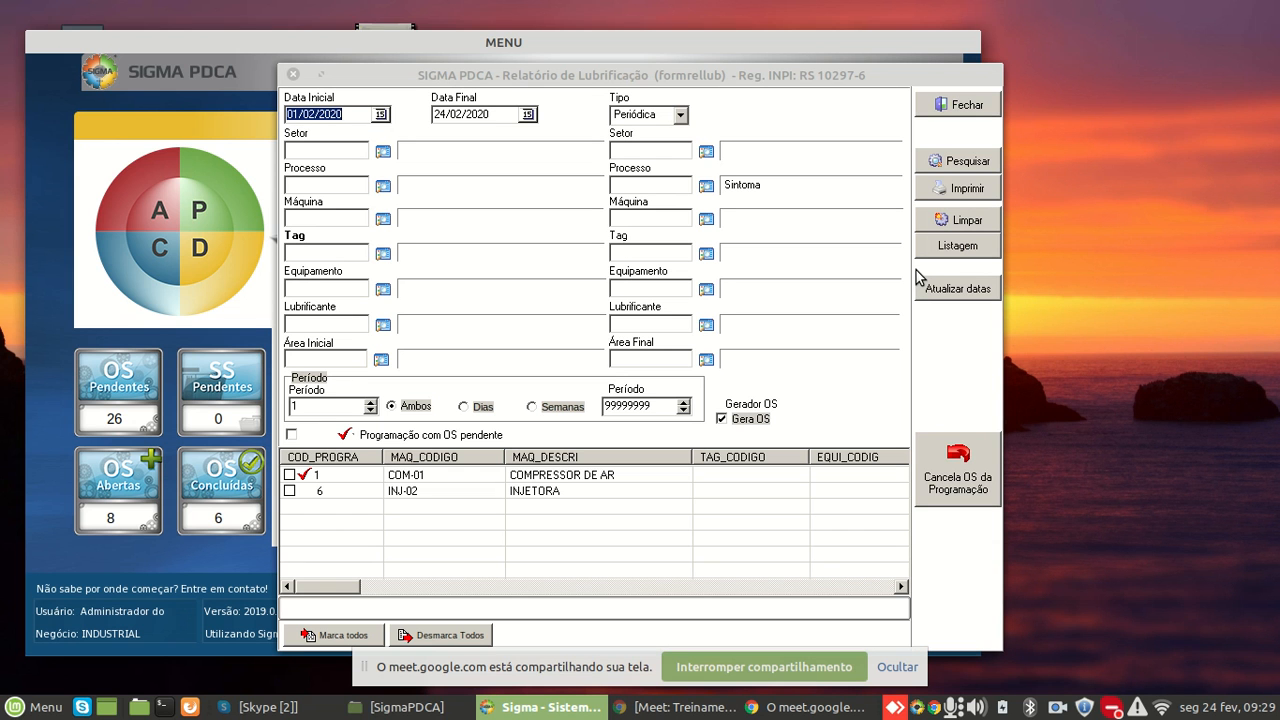
pyautogui.click(357, 113)
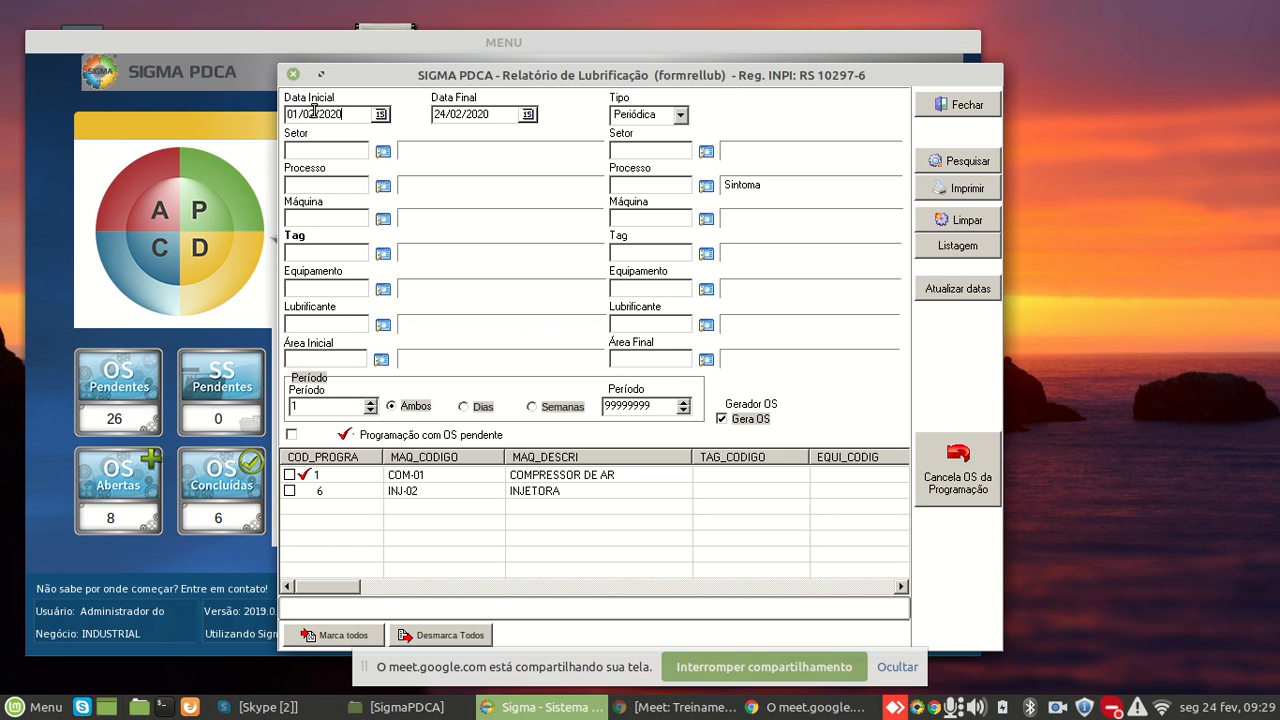
pyautogui.click(314, 111)
pyautogui.press('Left')
pyautogui.press('Left')
pyautogui.press('Left')
pyautogui.write('24/0')
pyautogui.press('Tab')
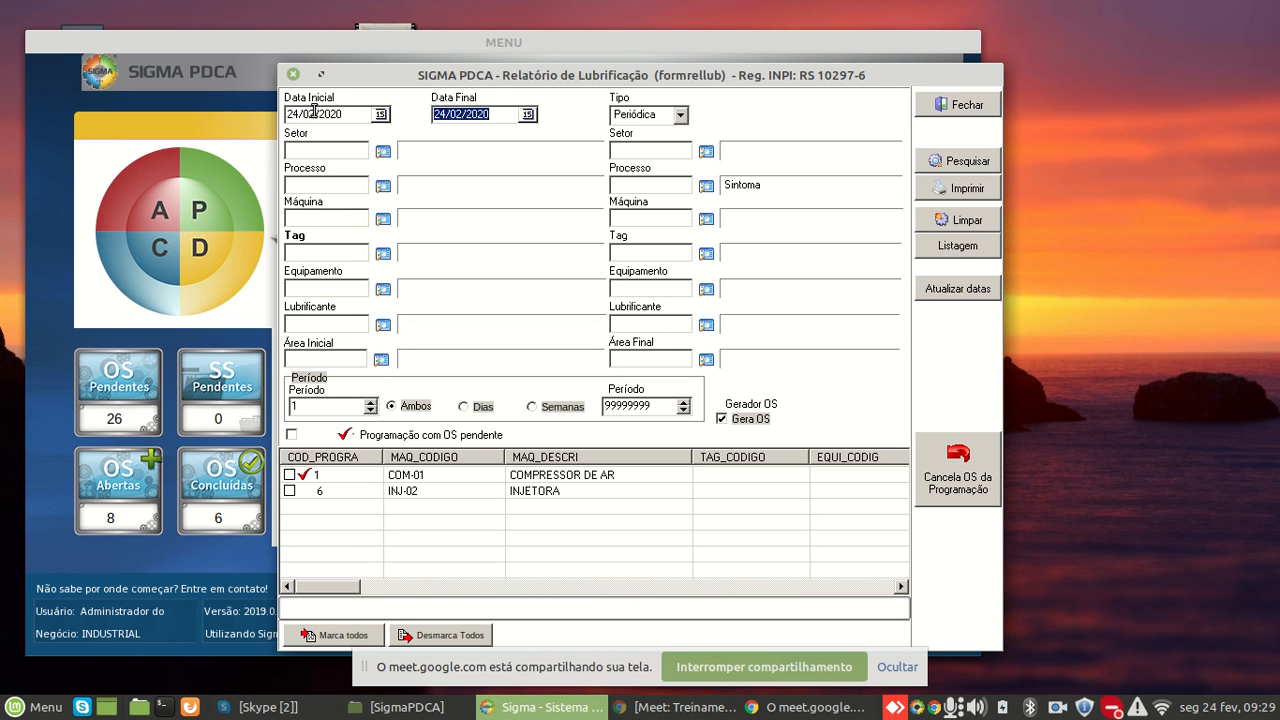
# Set the report's final date to 29/02/2020 and search for the schedules in that period
pyautogui.click(446, 114)
pyautogui.write('9')
pyautogui.press('Tab')
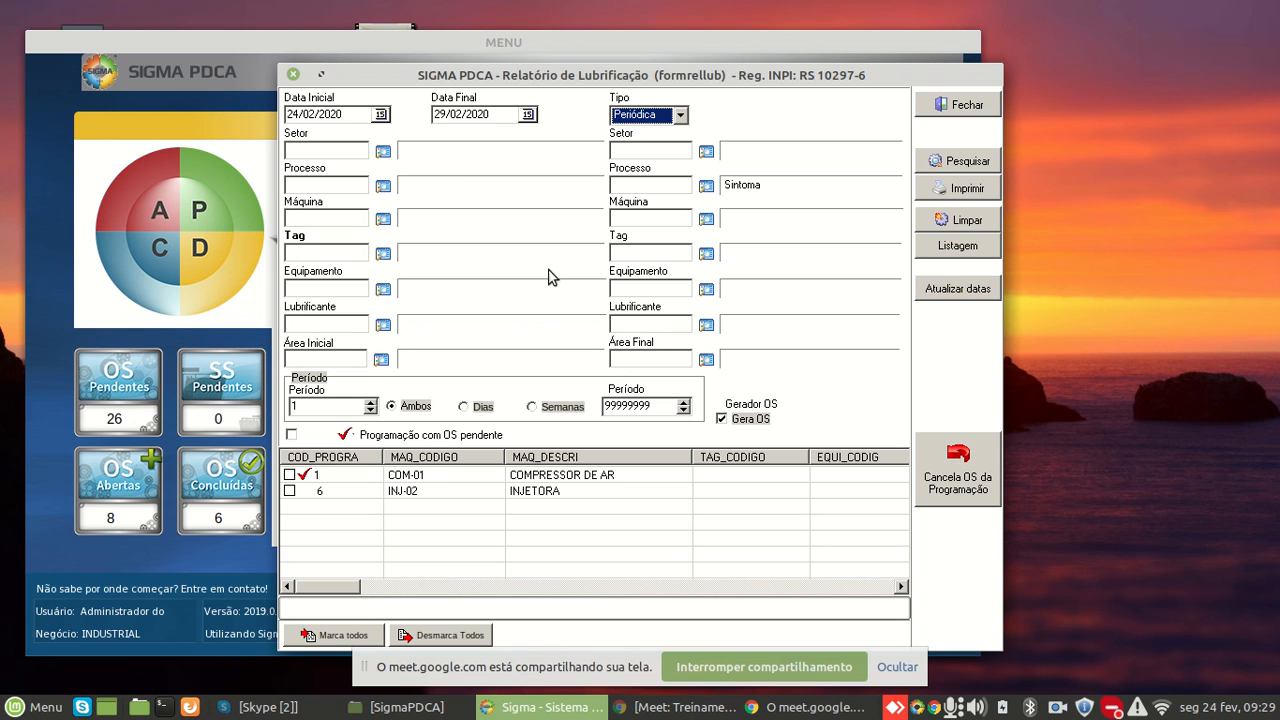
pyautogui.click(956, 168)
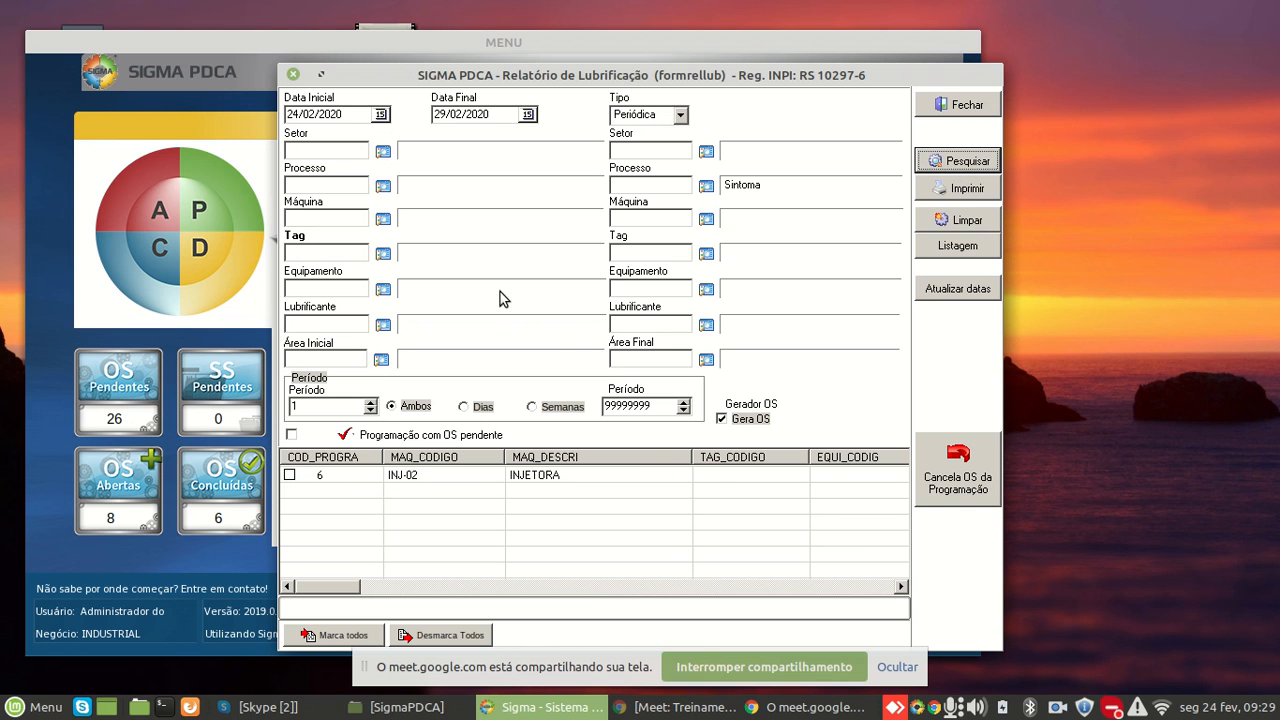
# Change the report's initial date to 24/01/2020 and repeat the schedule search
pyautogui.click(305, 116)
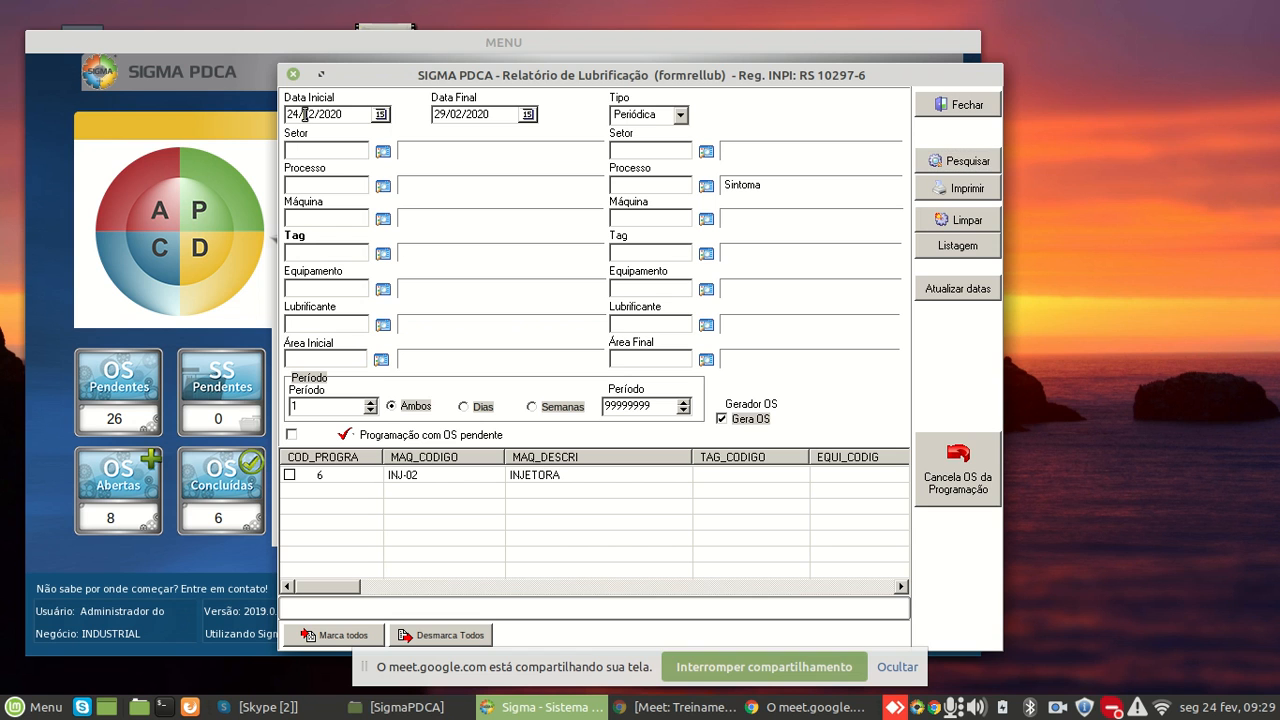
pyautogui.doubleClick(305, 115)
pyautogui.write('01')
pyautogui.click(955, 165)
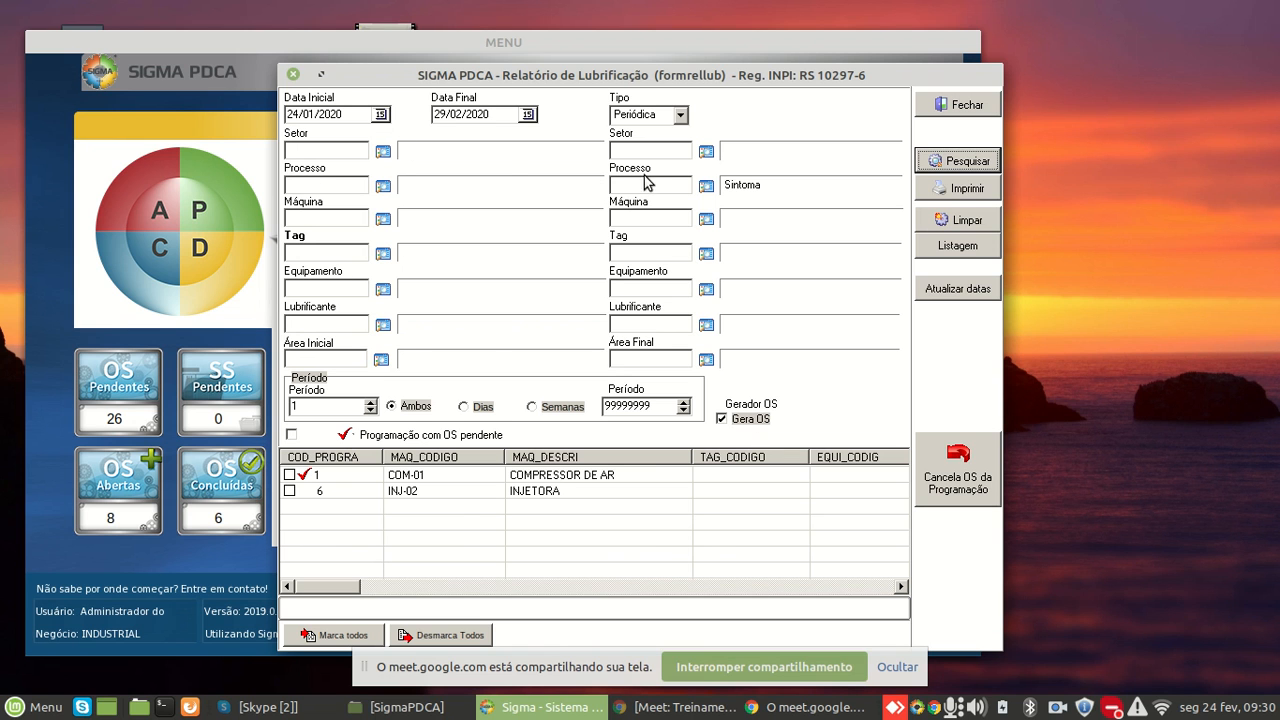
# Generate the listing of the found lubrication schedules as Impressão Normal and fit the report preview to the page width
pyautogui.click(290, 476)
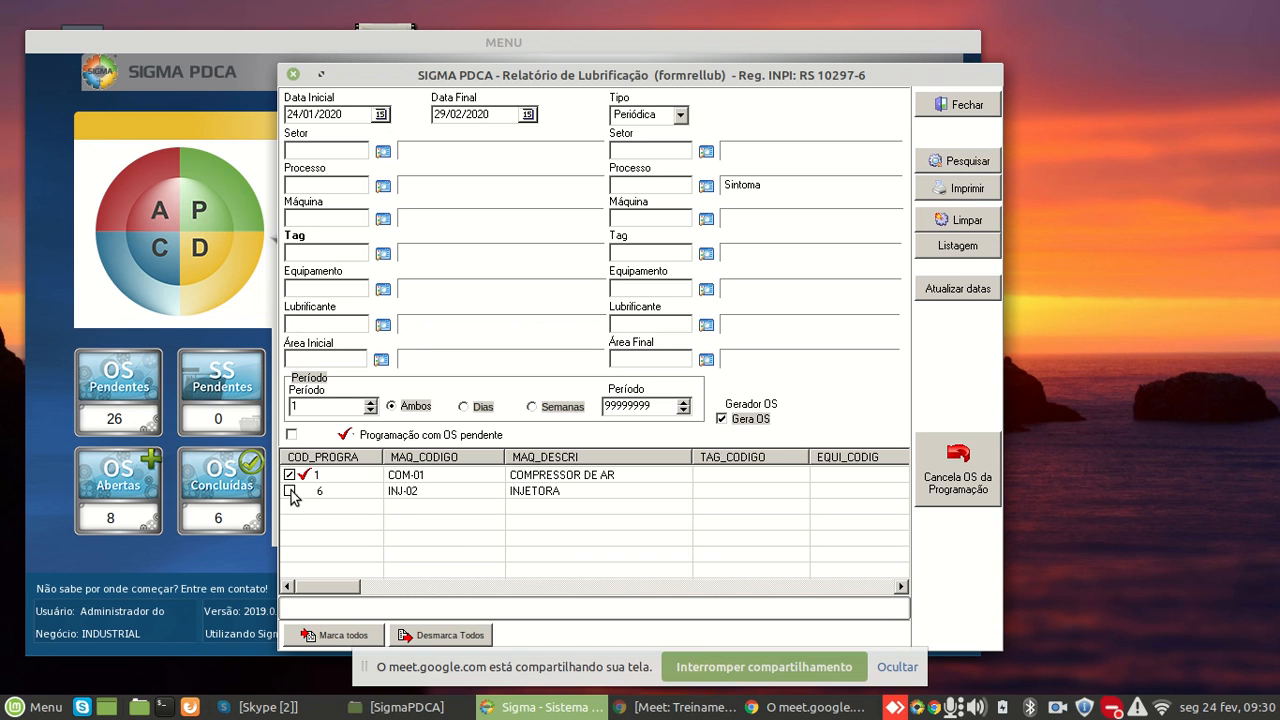
pyautogui.click(722, 419)
pyautogui.click(968, 250)
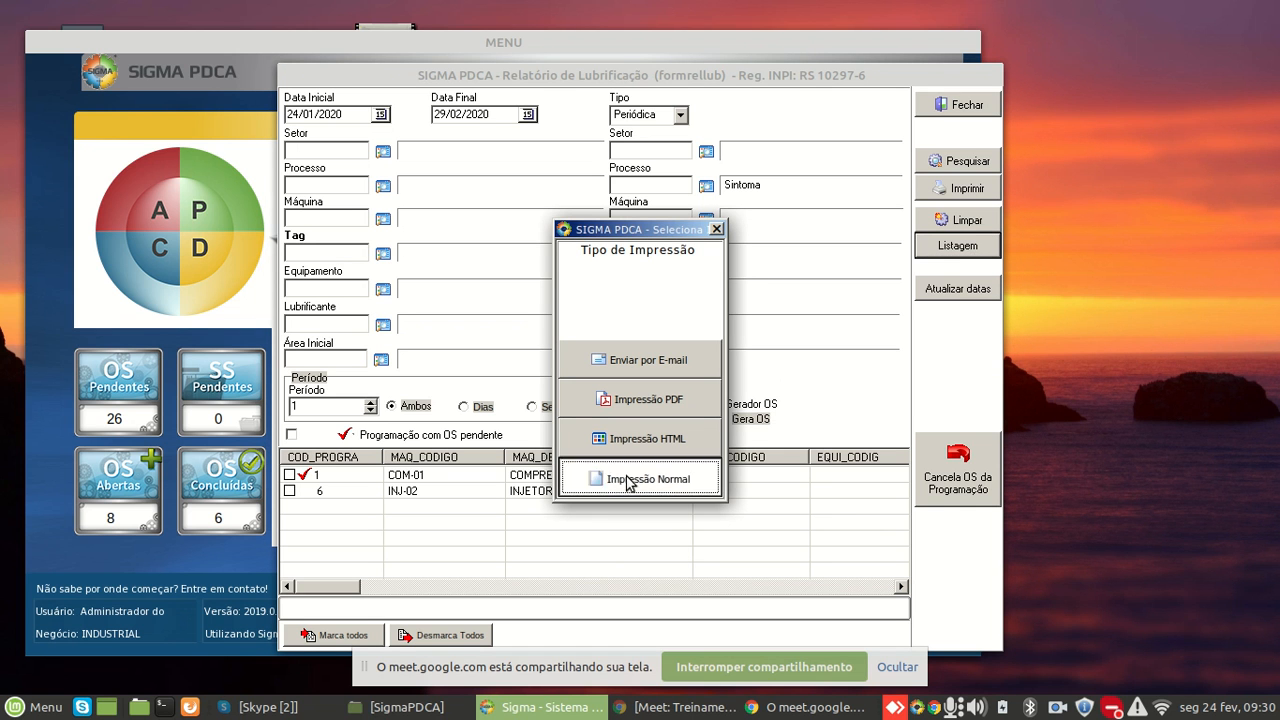
pyautogui.click(628, 479)
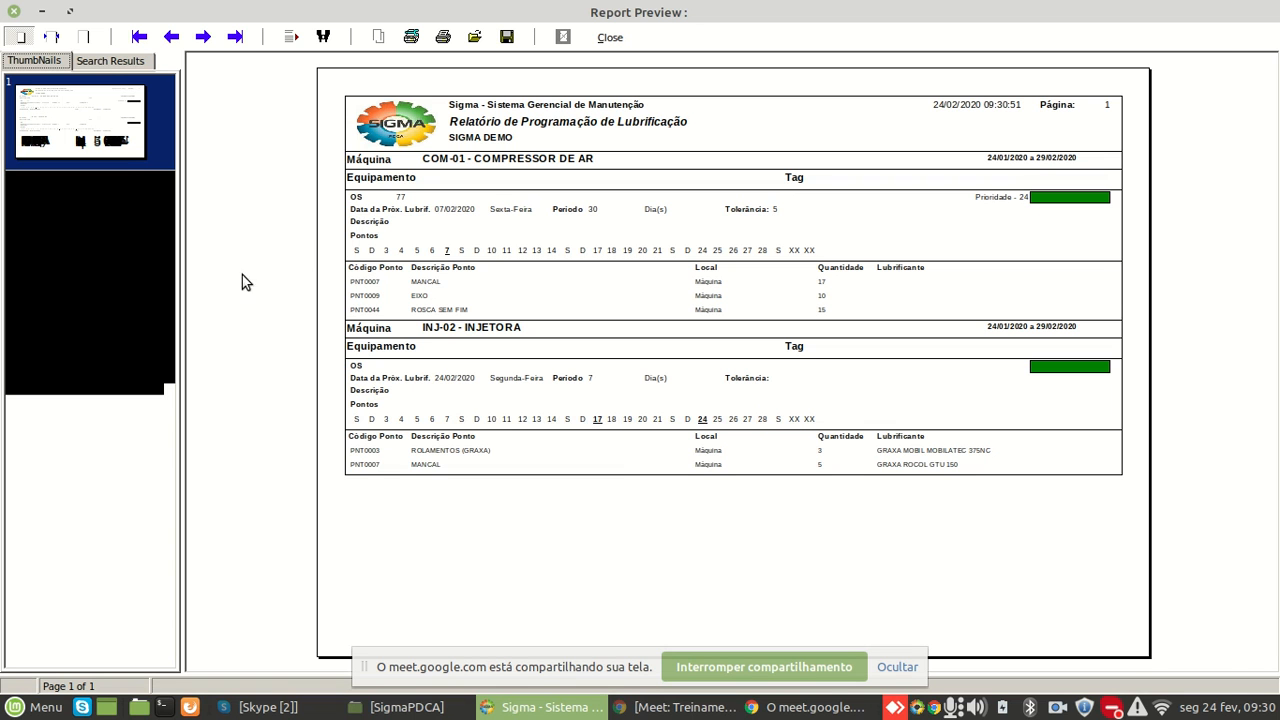
pyautogui.click(52, 38)
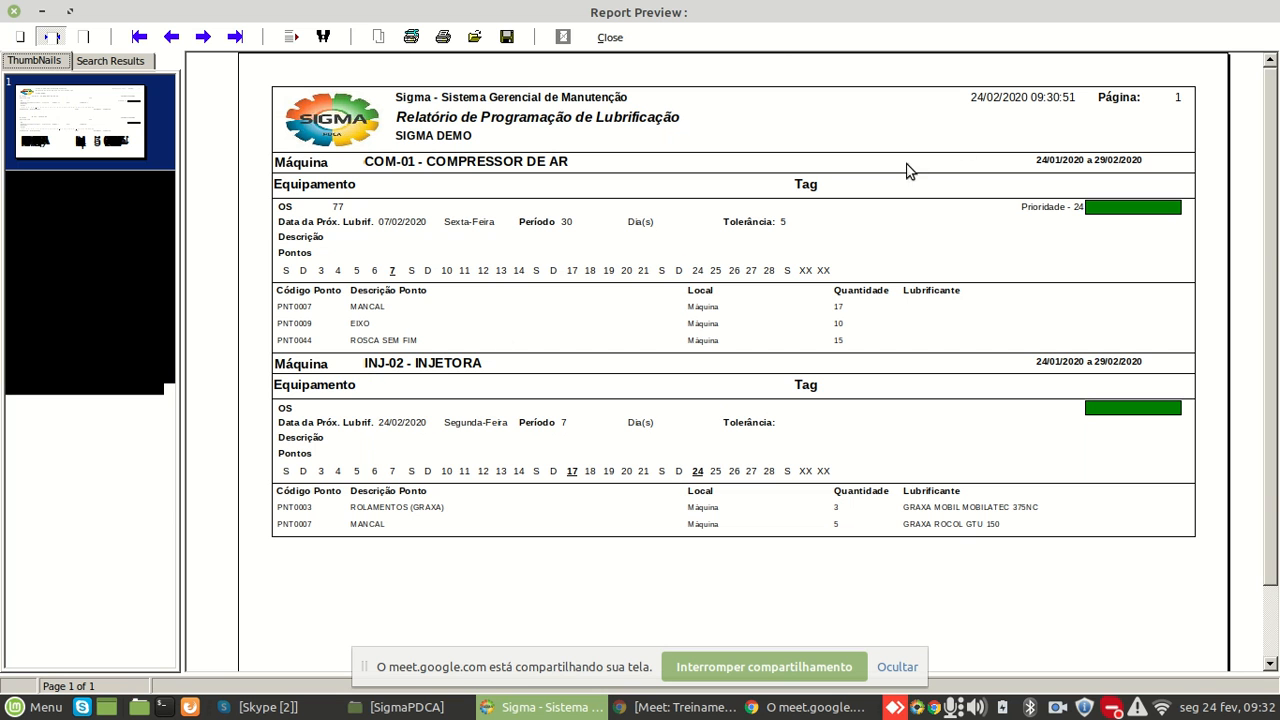
# Close the report preview and the lubrication report screen to return to the Lubrificação module
pyautogui.click(13, 12)
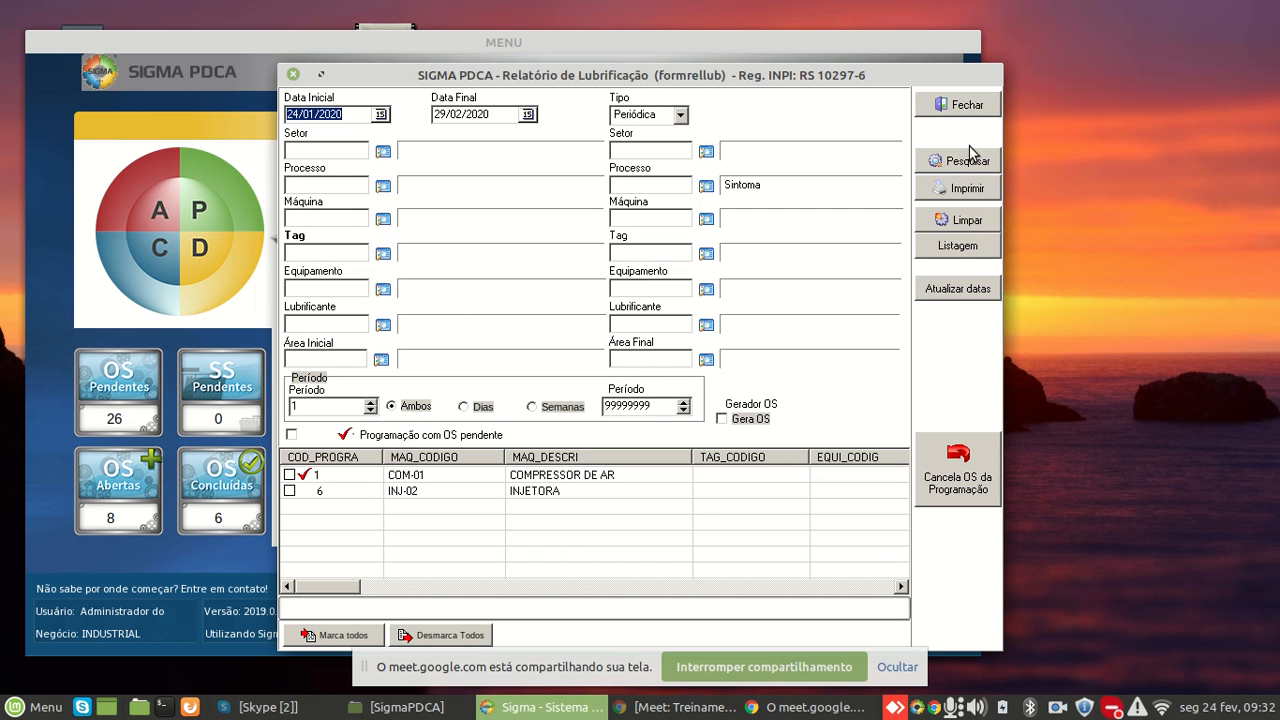
pyautogui.click(969, 108)
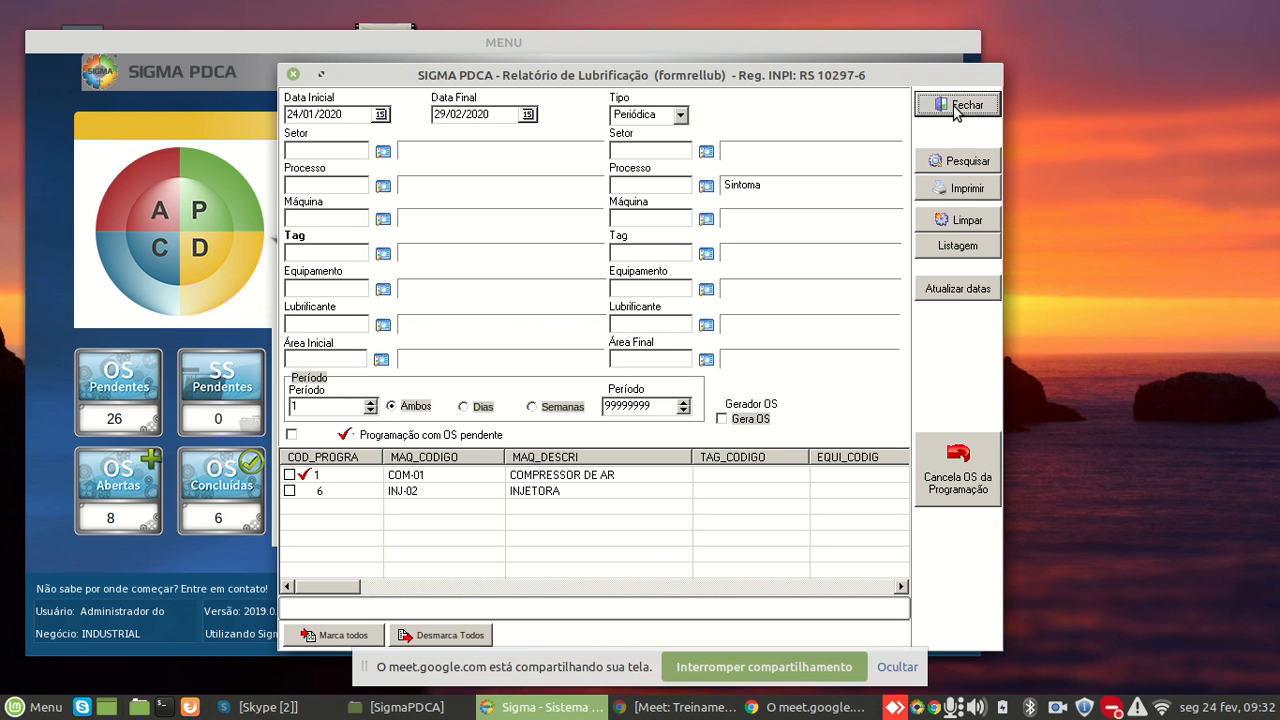
pyautogui.click(966, 108)
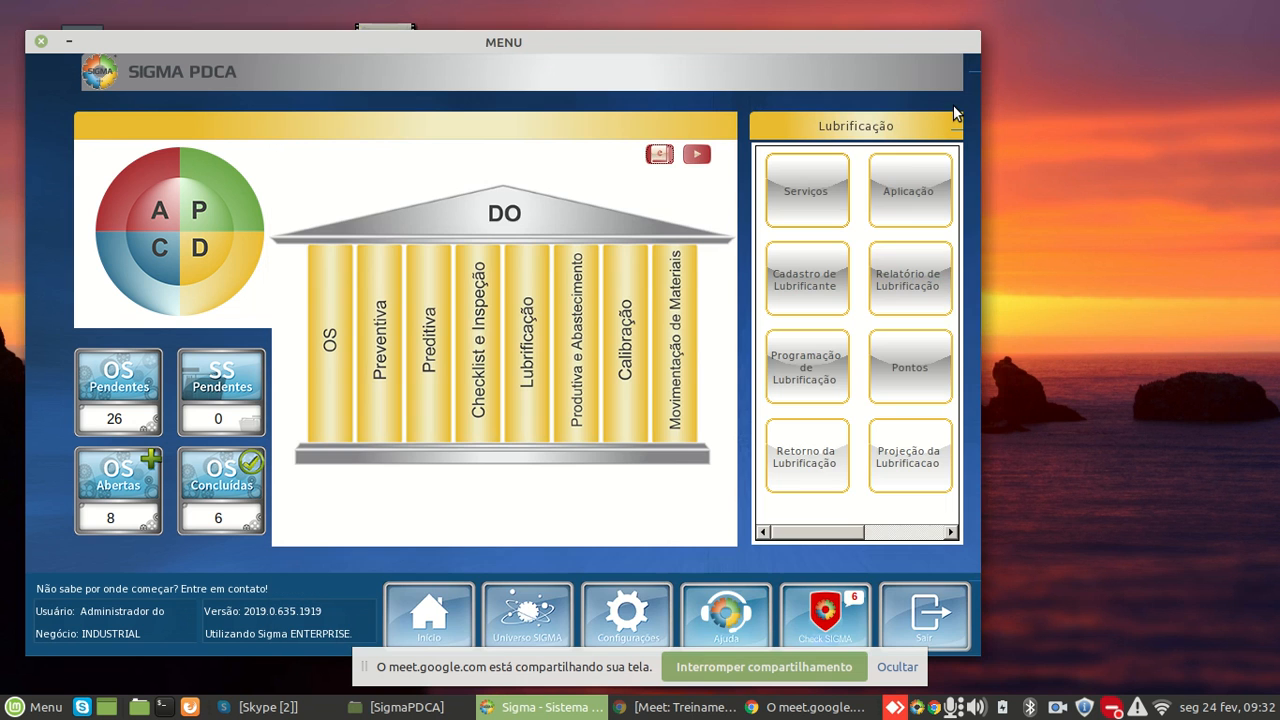
pyautogui.click(800, 472)
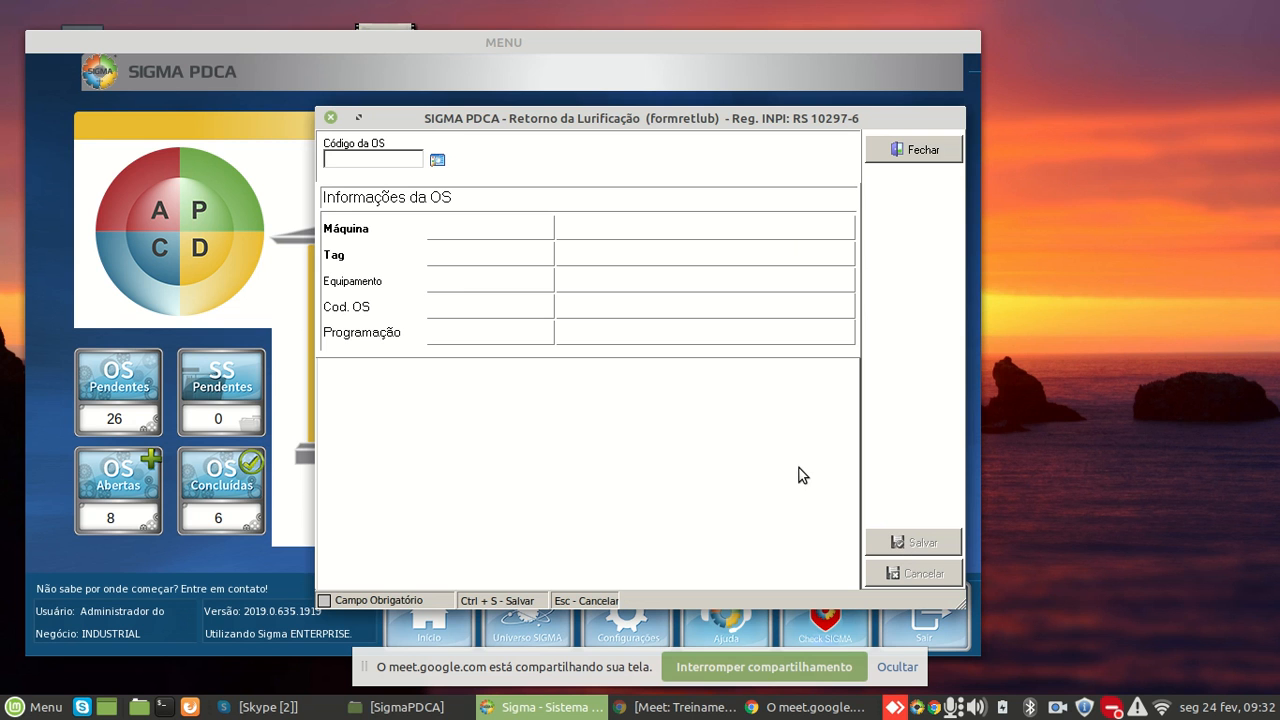
pyautogui.click(436, 162)
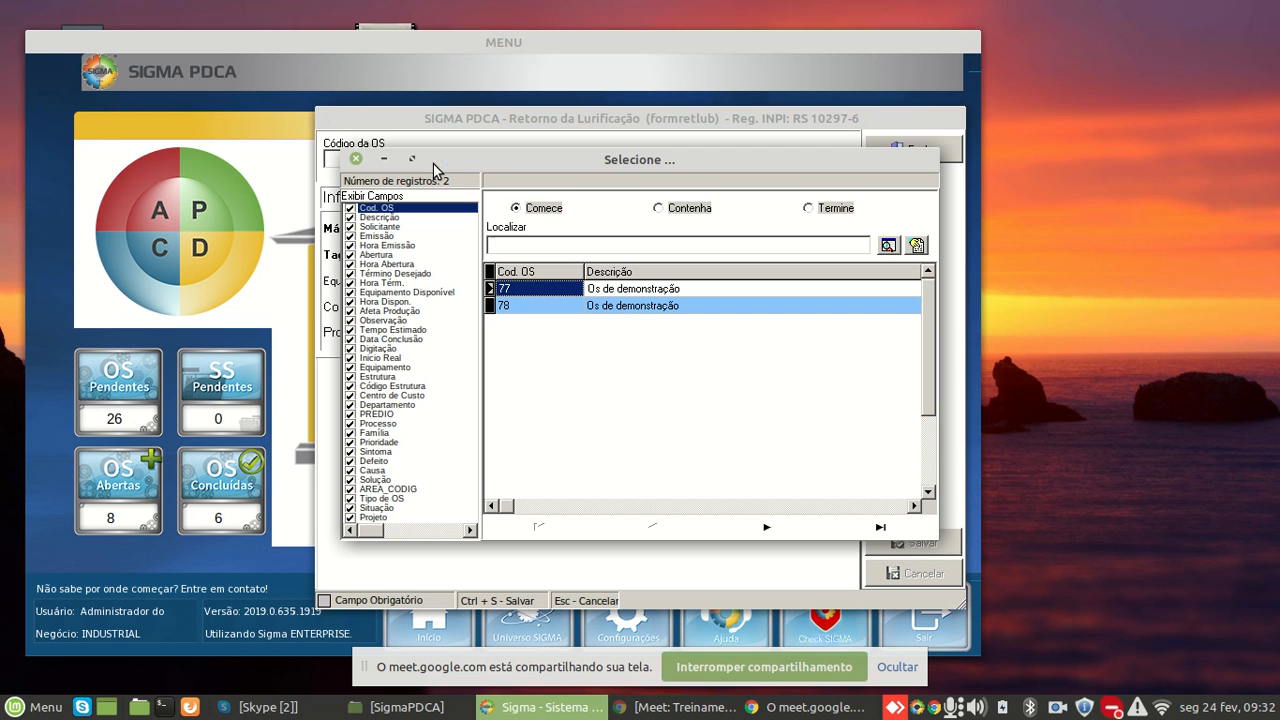
pyautogui.doubleClick(588, 289)
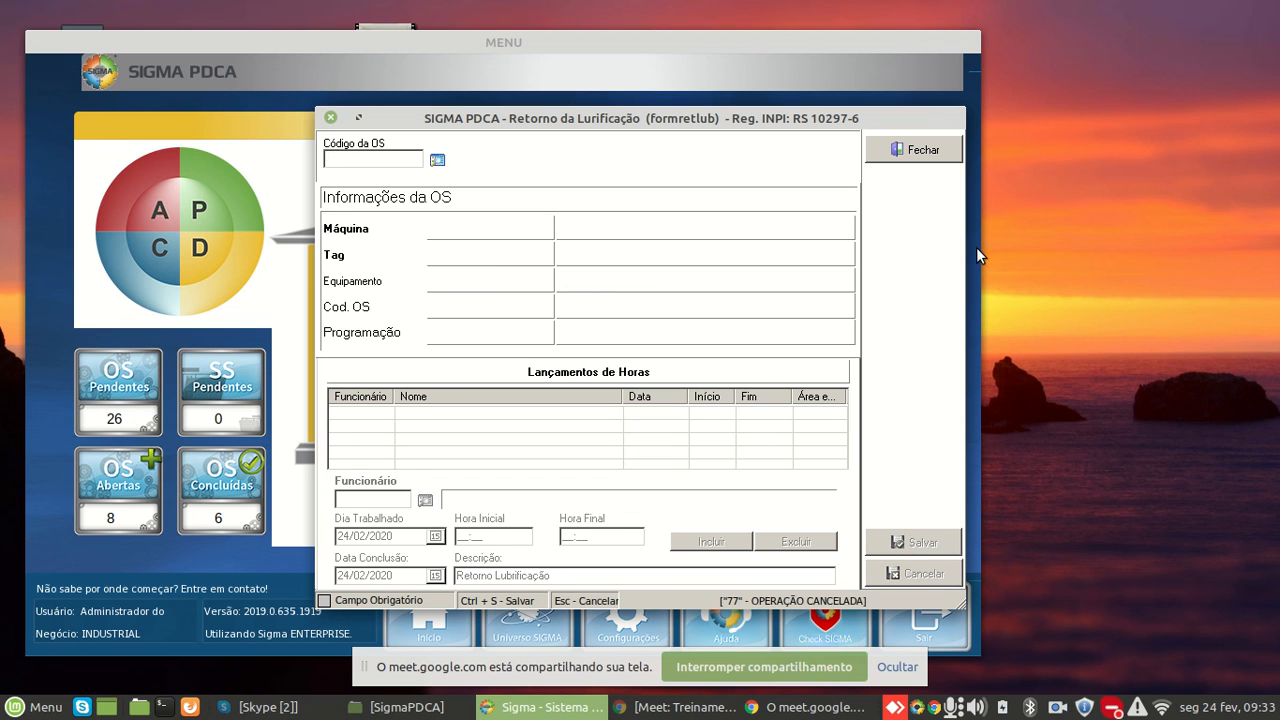
pyautogui.click(924, 150)
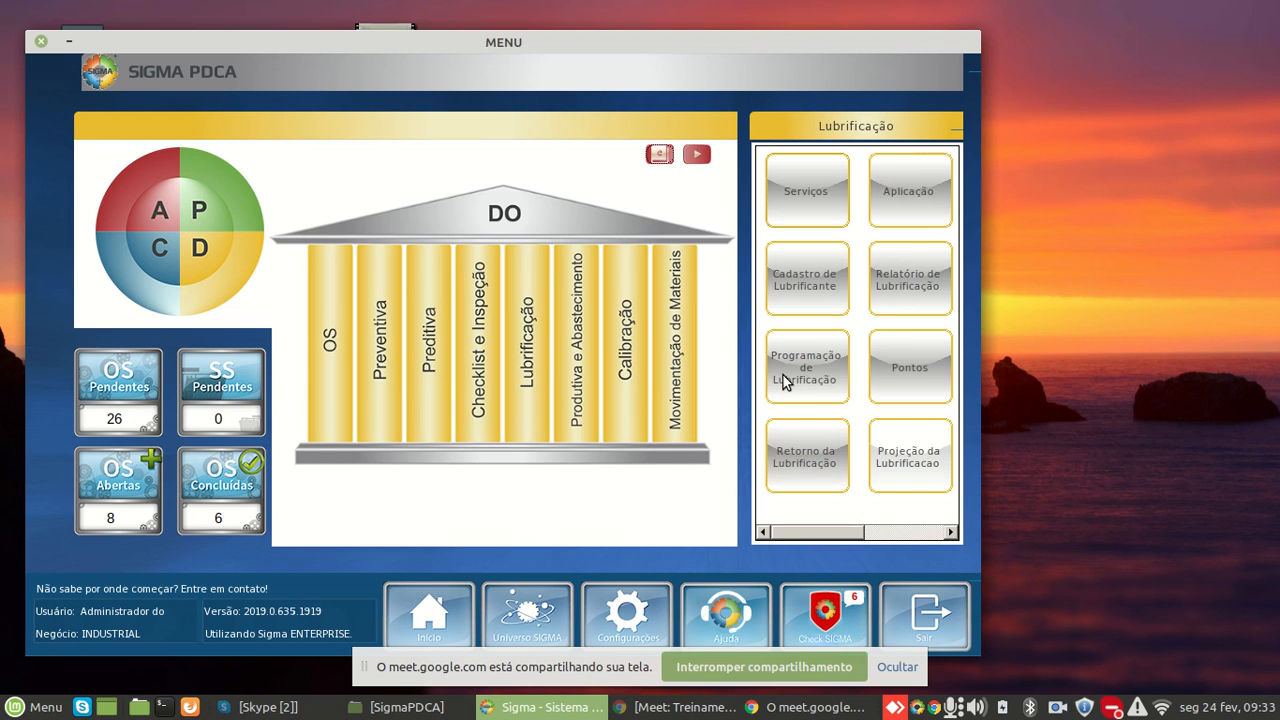
# Reopen Relatório de Lubrificação with Gera OS enabled and mark the INJ-02 and COM-01 schedules
pyautogui.click(913, 287)
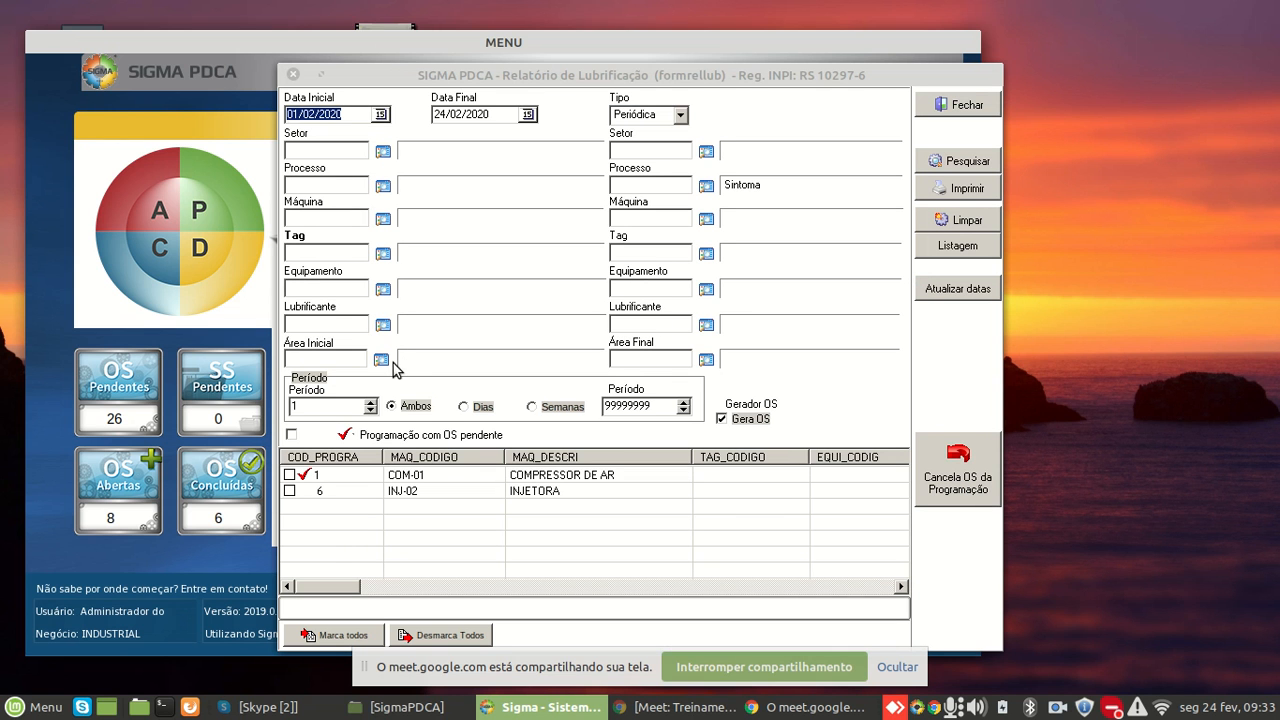
pyautogui.click(287, 492)
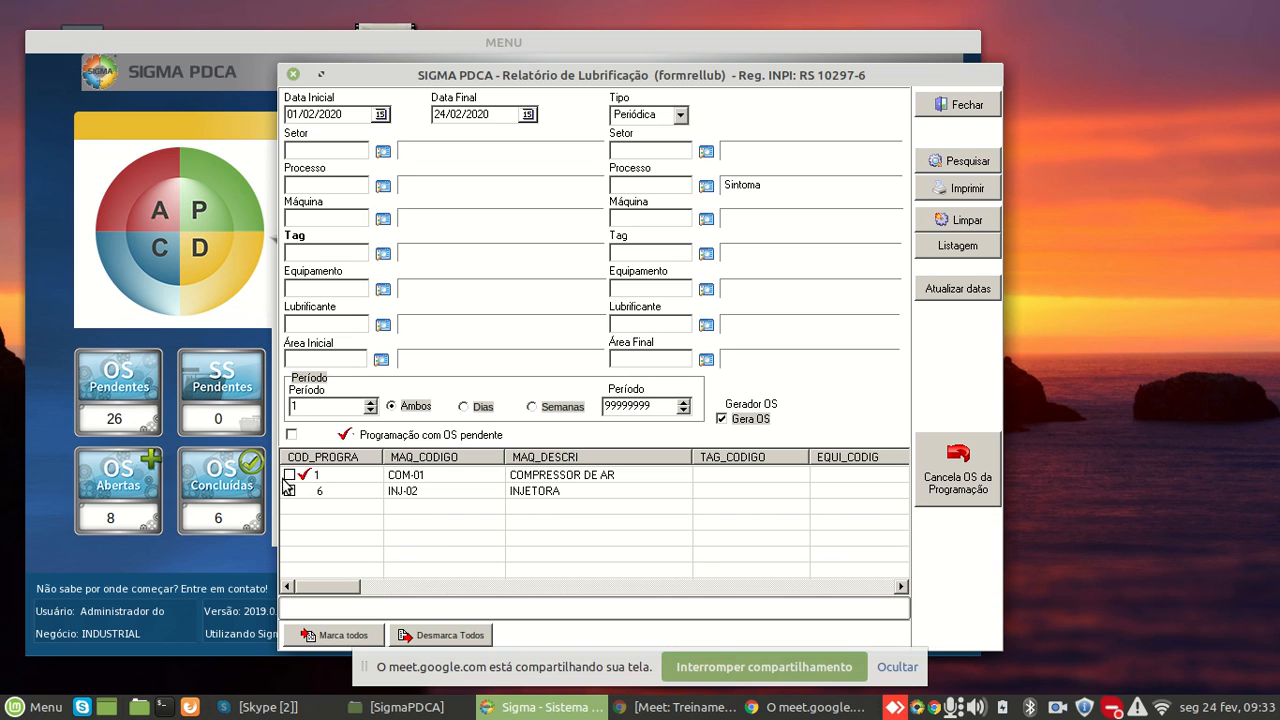
pyautogui.click(289, 475)
# Generate the listing of the marked schedules as Impressão Normal, view it at page width, and close the preview and report screen
pyautogui.click(968, 248)
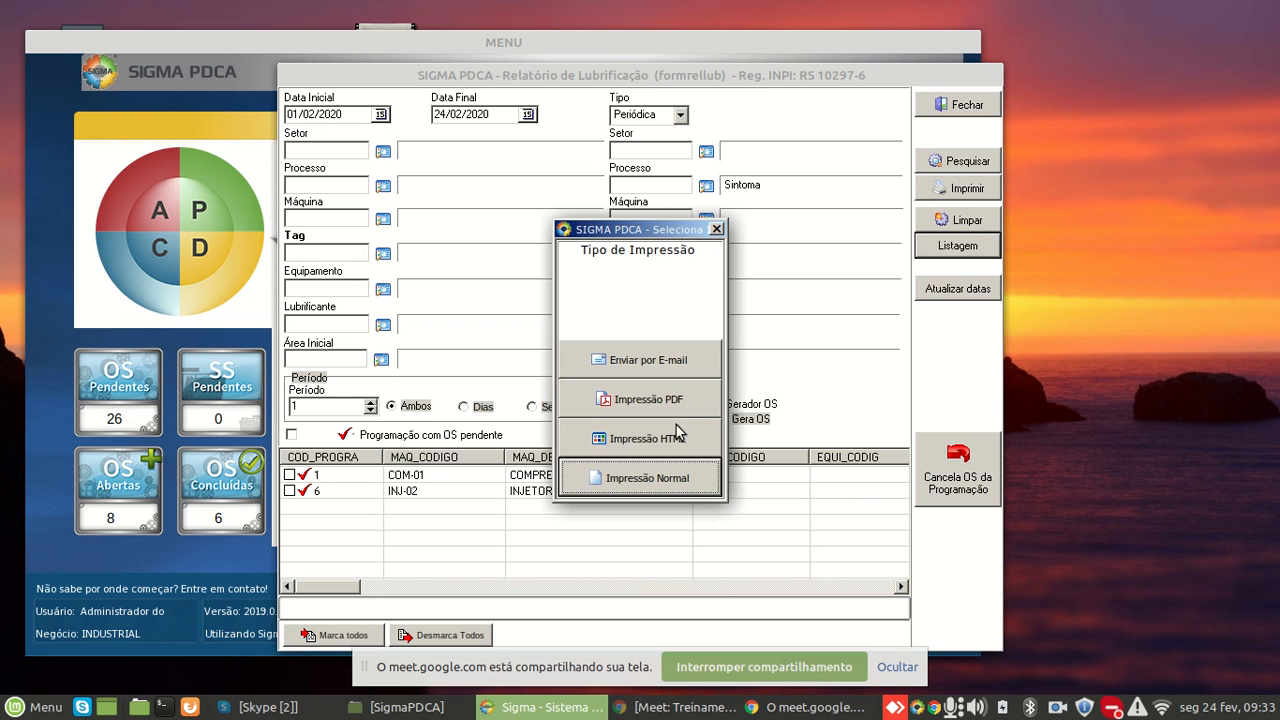
pyautogui.click(653, 480)
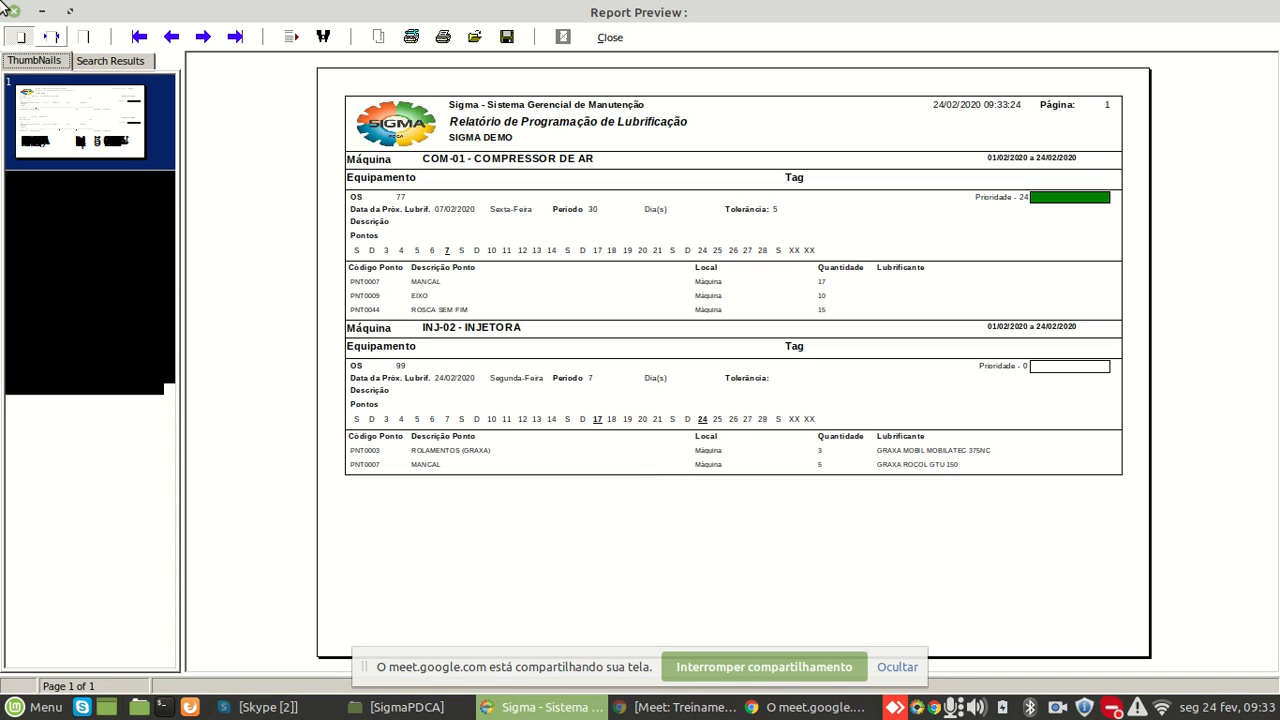
pyautogui.click(52, 37)
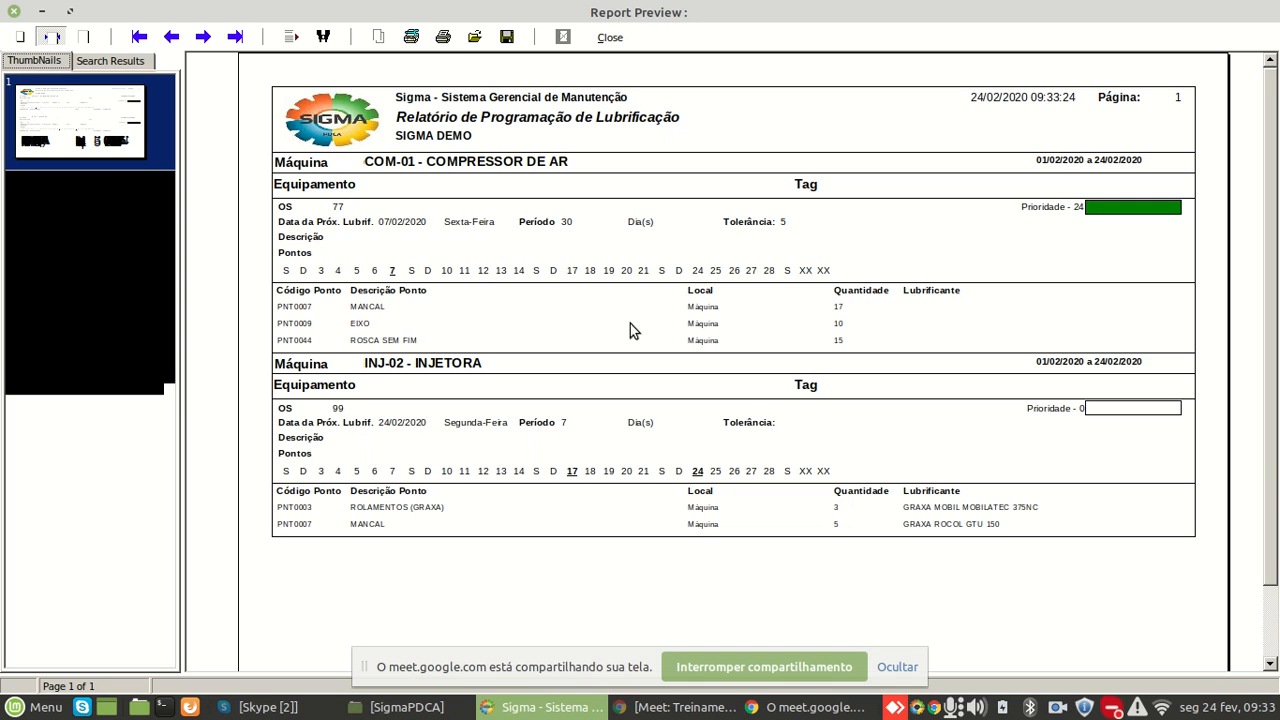
pyautogui.click(13, 11)
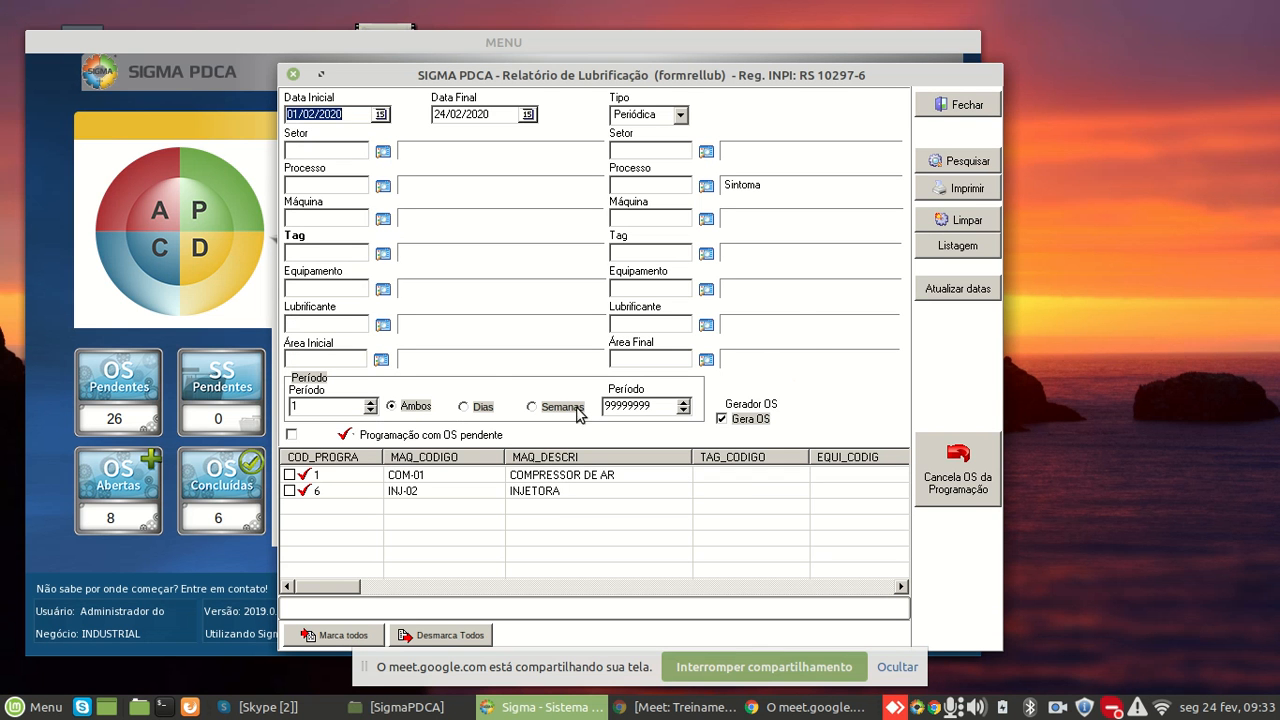
pyautogui.click(957, 102)
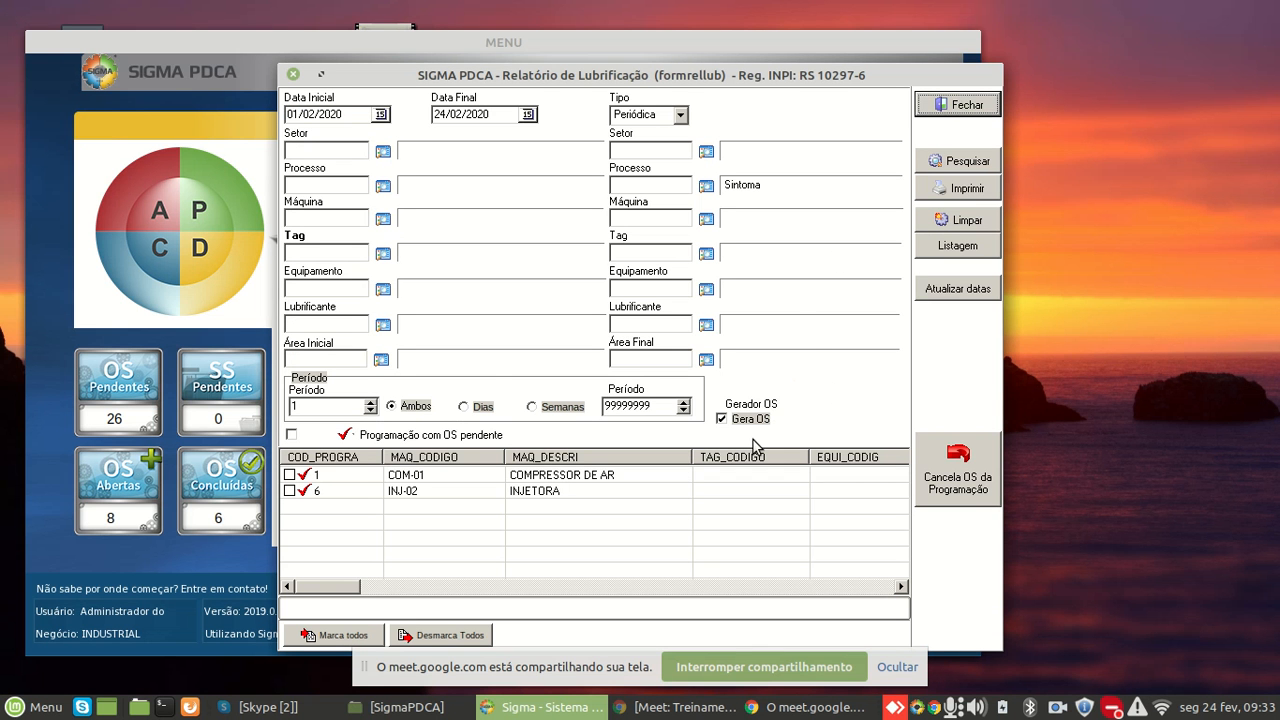
pyautogui.click(960, 104)
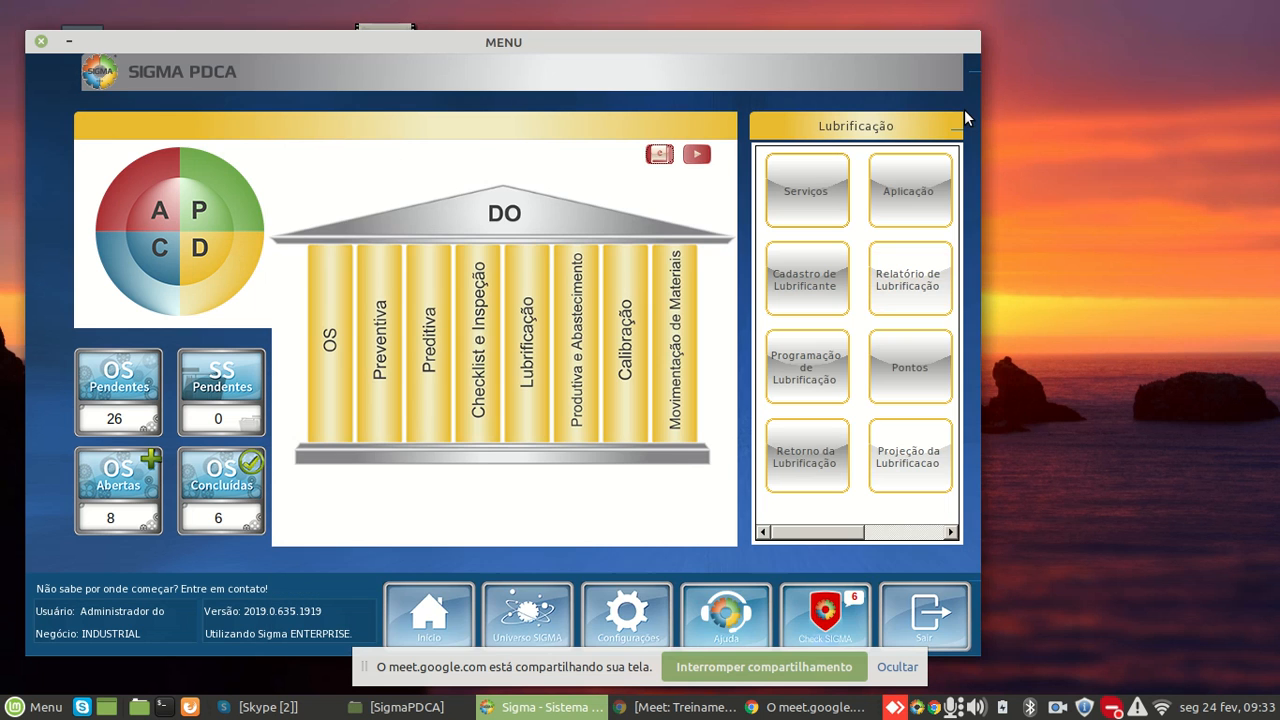
# Open Retorno da Lubrificação and load the work order shown in the report for machine INJ-02
pyautogui.click(808, 466)
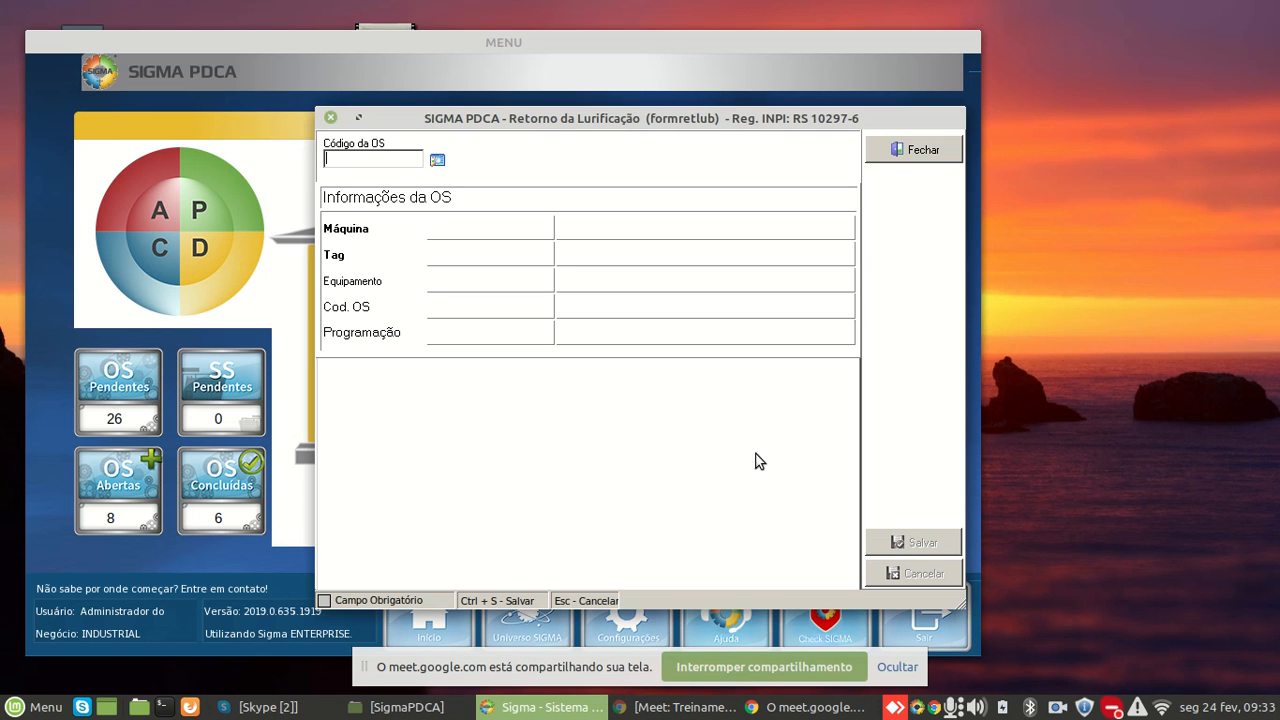
pyautogui.write('99')
pyautogui.press('Return')
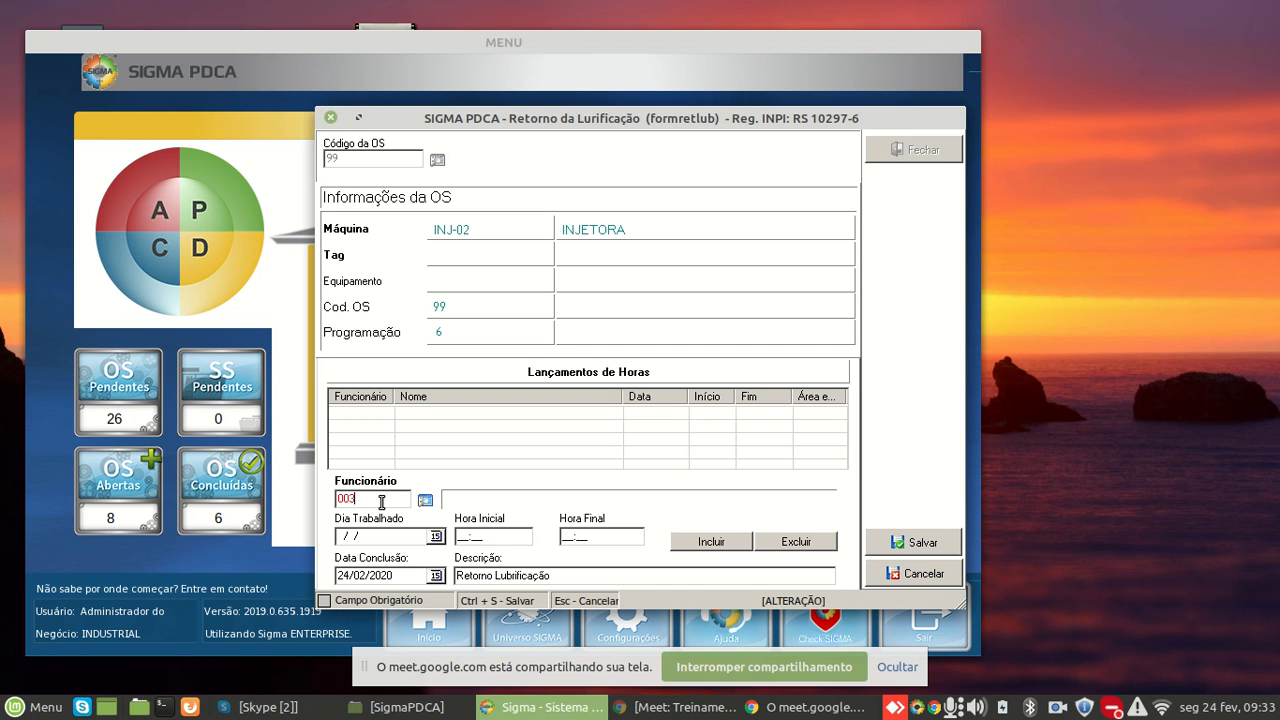
# Add a labour entry with the employee's code, worked day 24/02/2020, start time 09:30 and end time 09:34
pyautogui.write('0003')
pyautogui.click(342, 536)
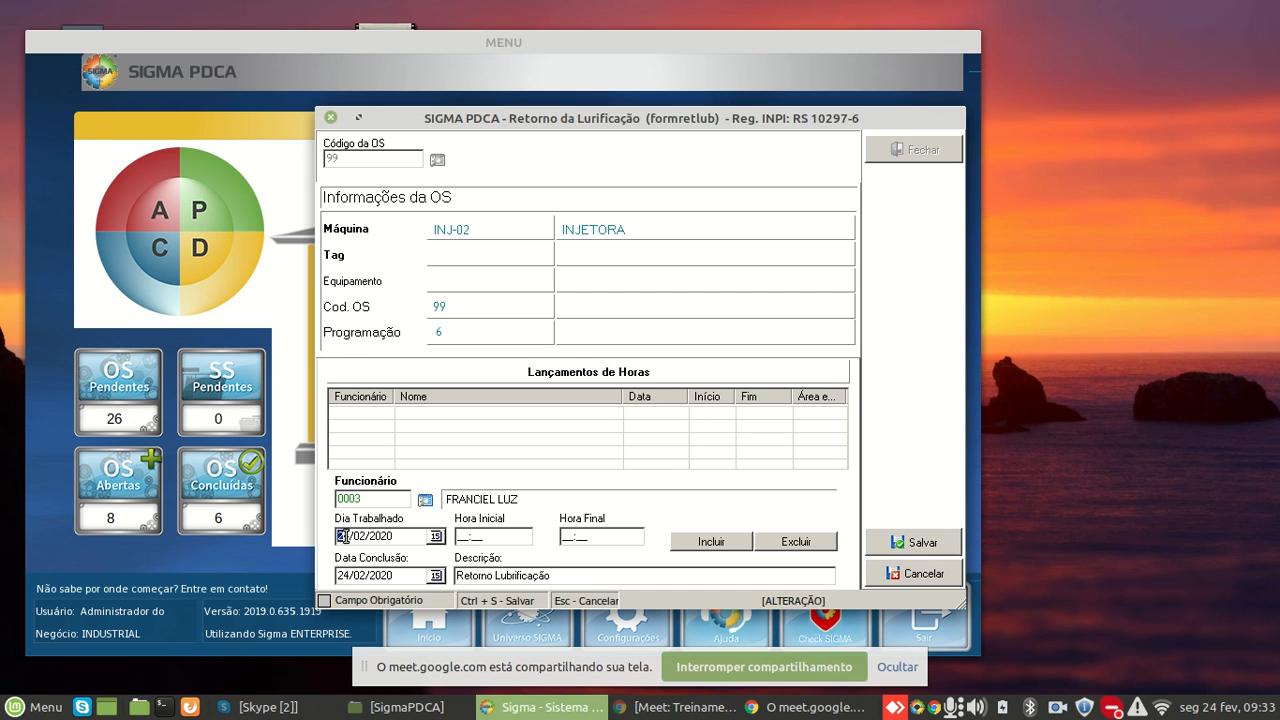
pyautogui.click(458, 537)
pyautogui.write('0100')
pyautogui.click(457, 537)
pyautogui.write('09:3')
pyautogui.press('Tab')
pyautogui.write('09:34')
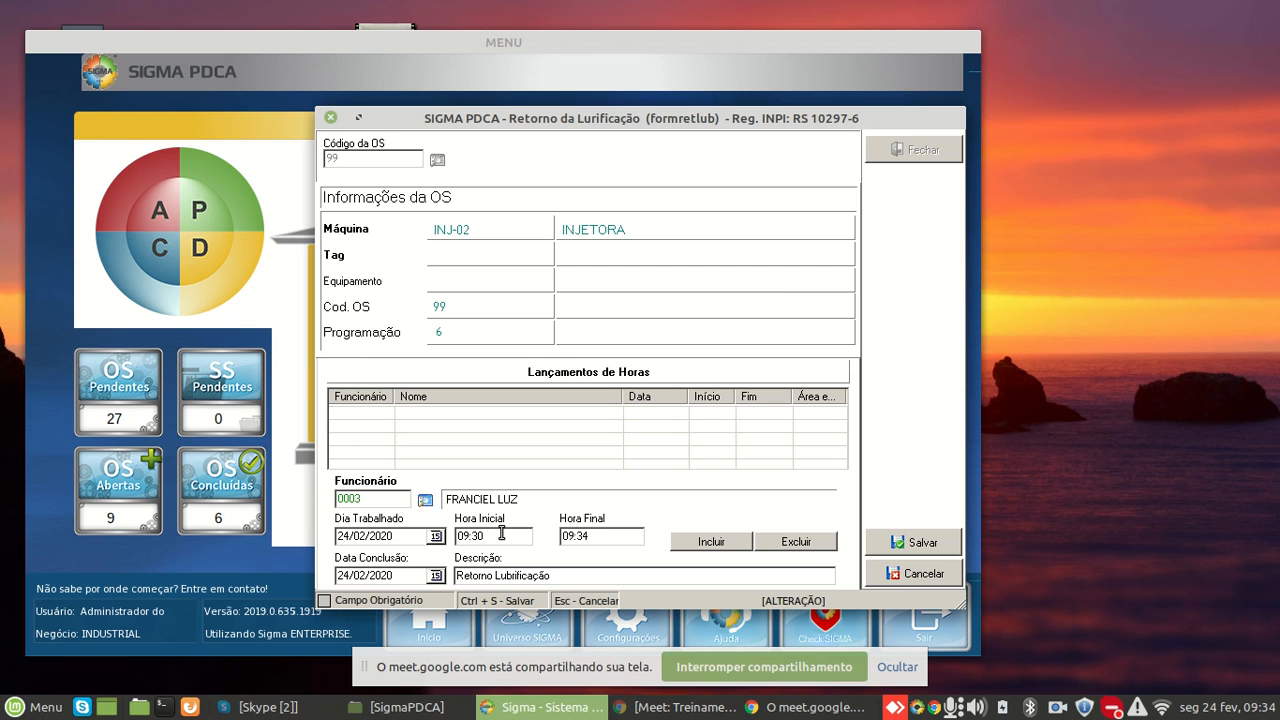
pyautogui.click(690, 546)
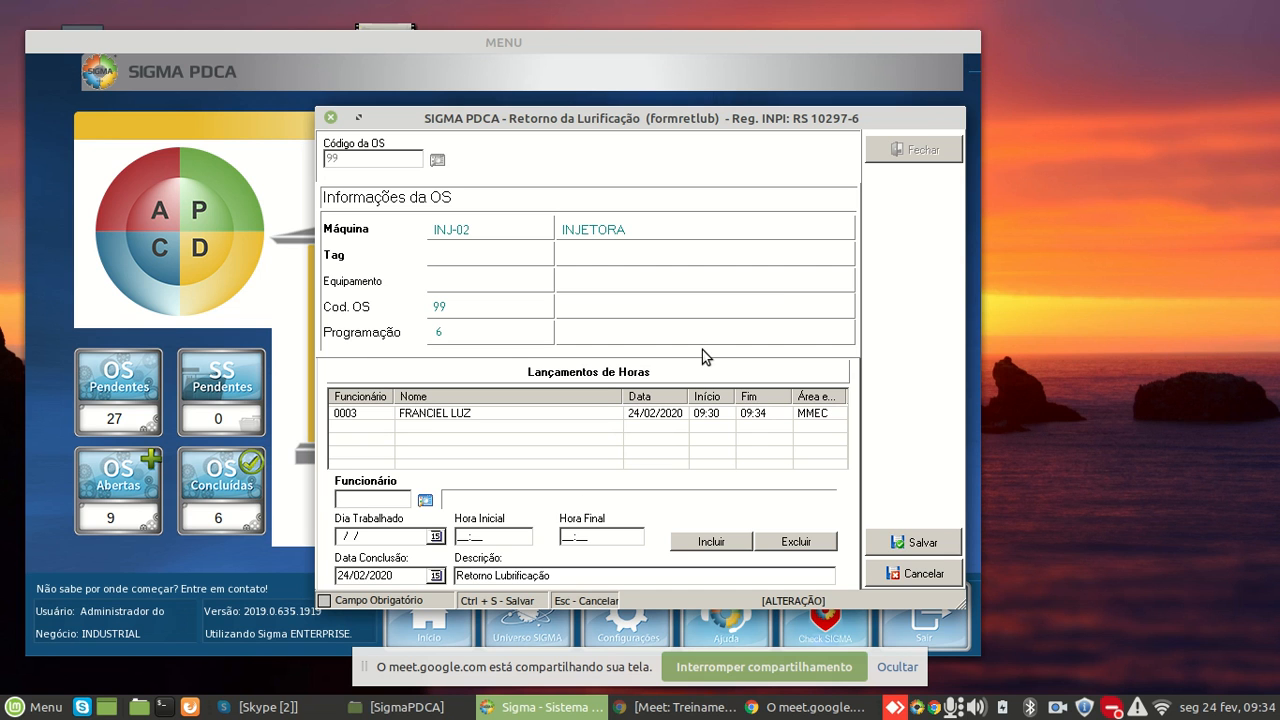
# Save the lubrication return, acknowledge the next scheduled order's notice and close the screen
pyautogui.click(908, 546)
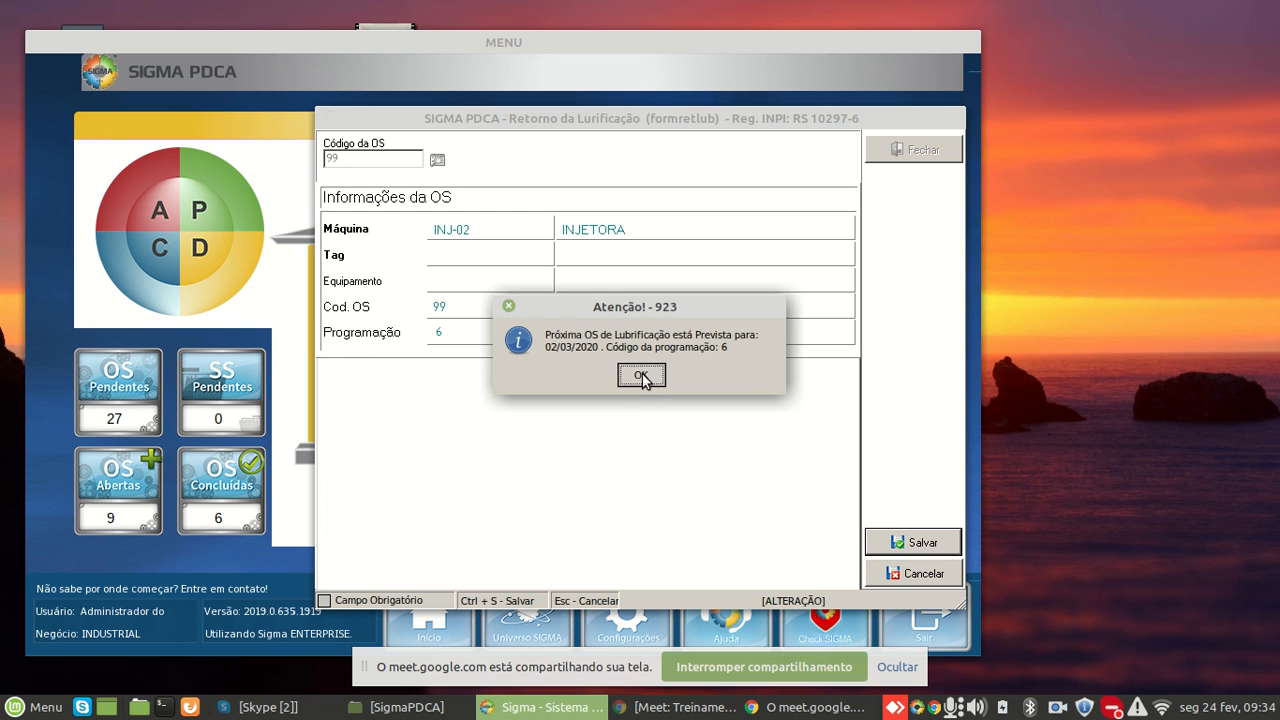
pyautogui.click(643, 375)
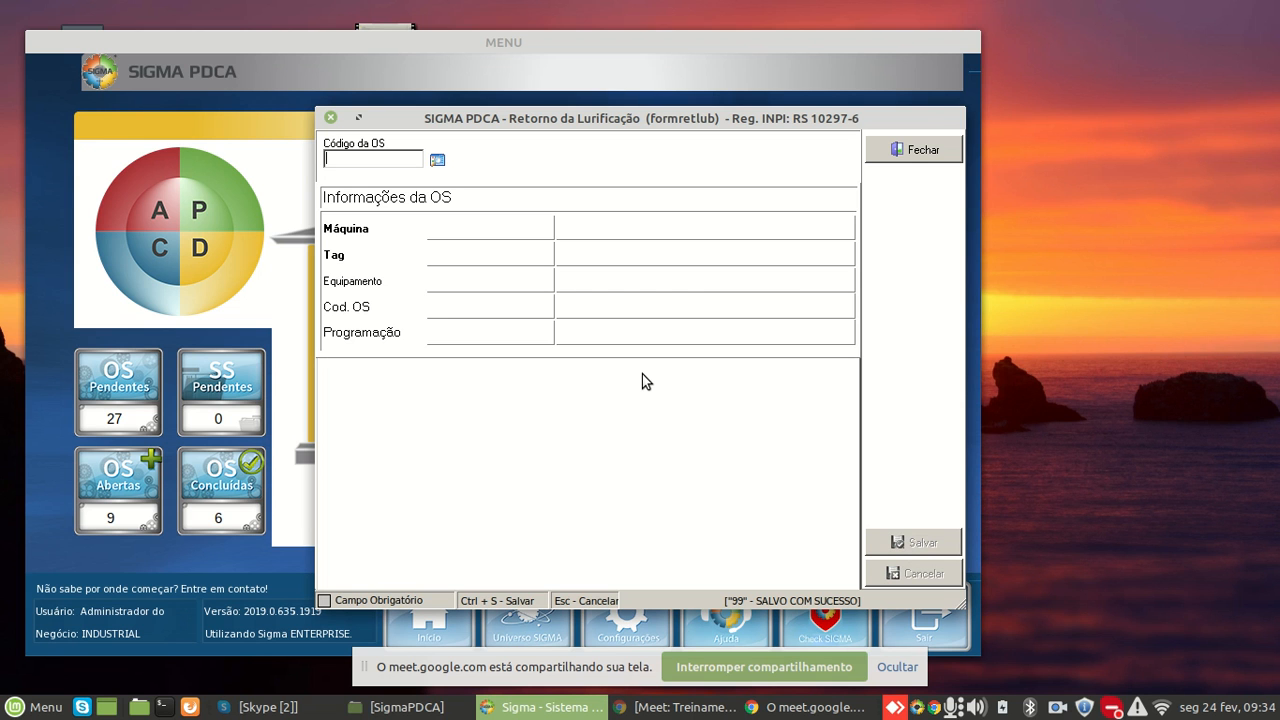
pyautogui.click(909, 150)
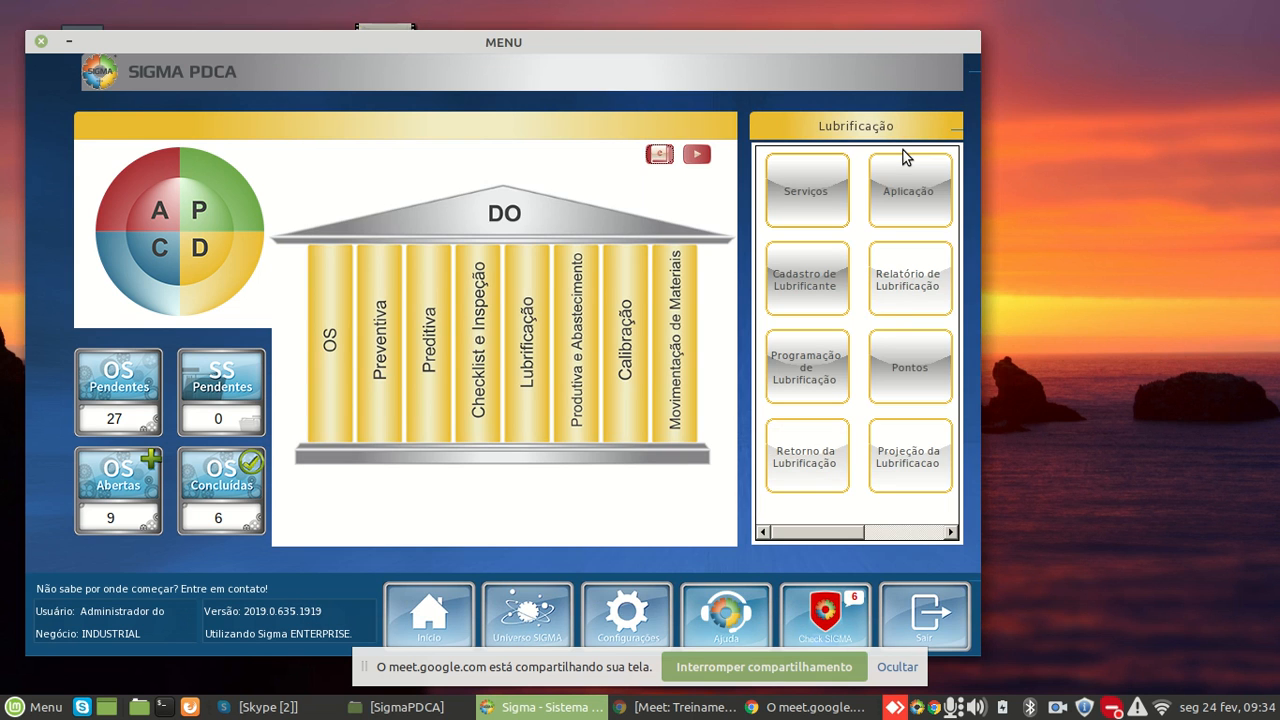
# Open Projeção da Lubrificação and search the projected schedules without any filter
pyautogui.click(920, 481)
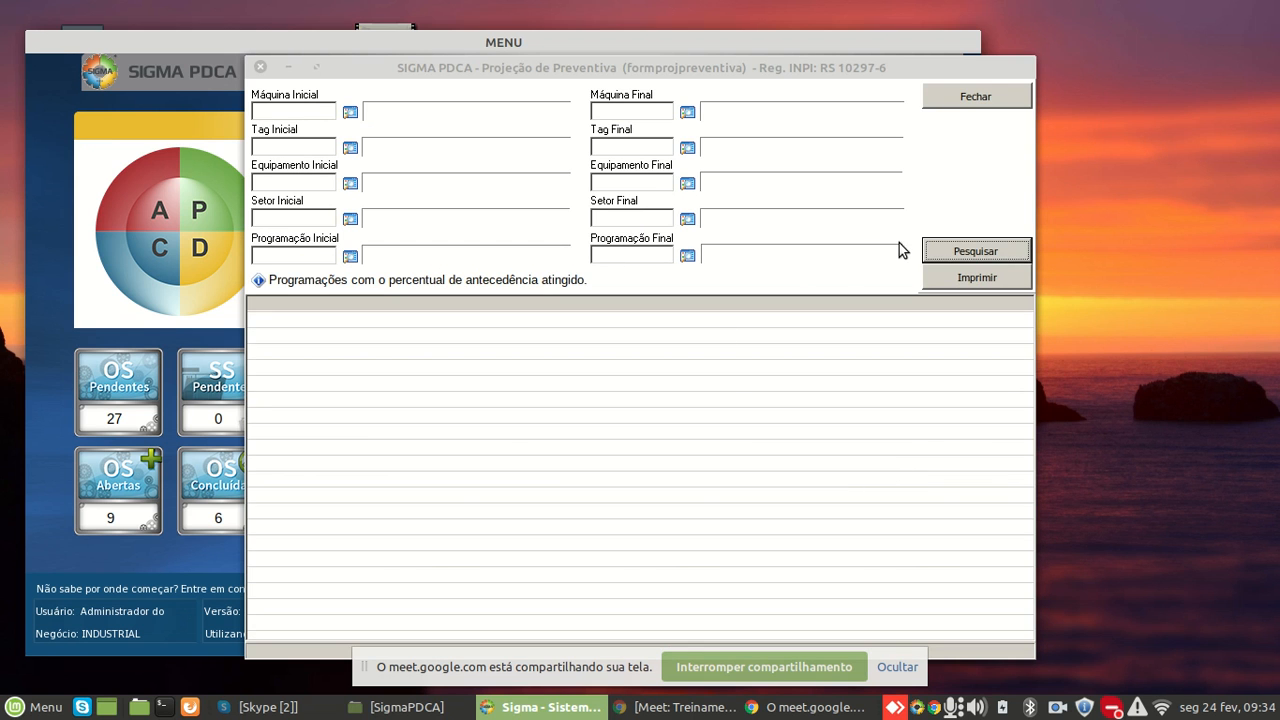
pyautogui.click(958, 254)
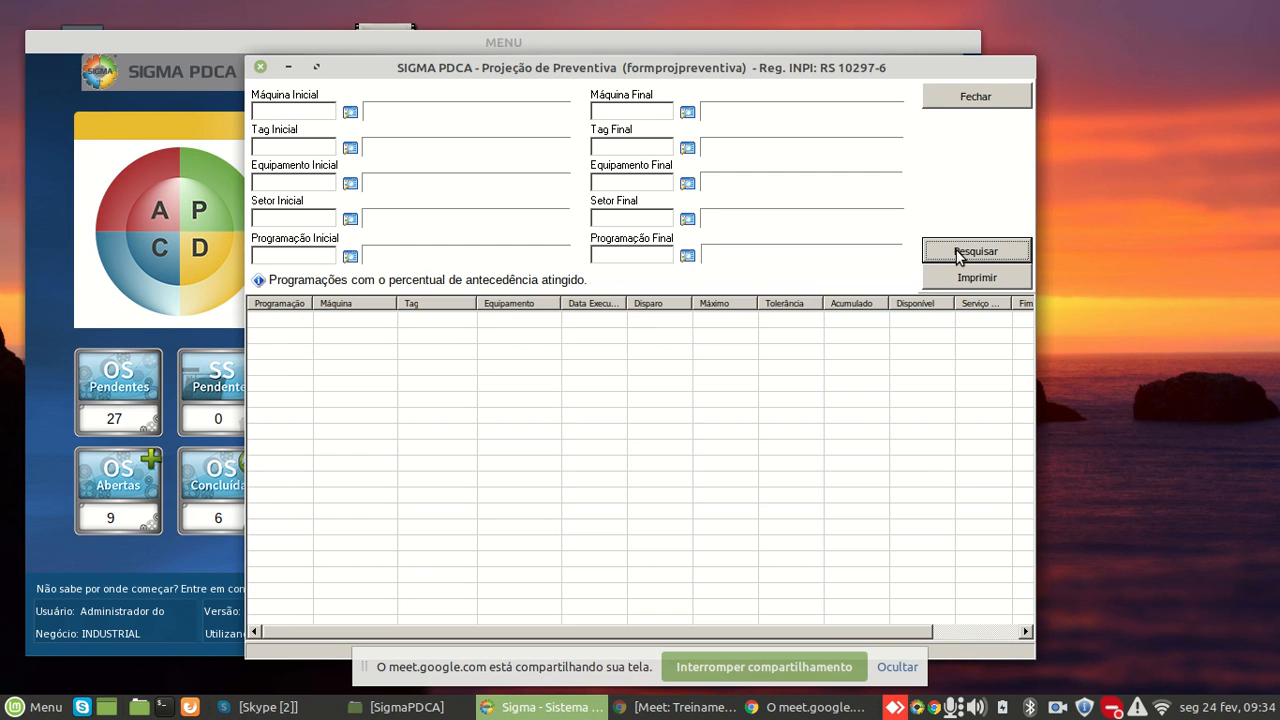
pyautogui.click(957, 254)
# Search the projection with INJ-02 as initial and final machine, look across the result columns and close the screen
pyautogui.click(297, 117)
pyautogui.write('INJ')
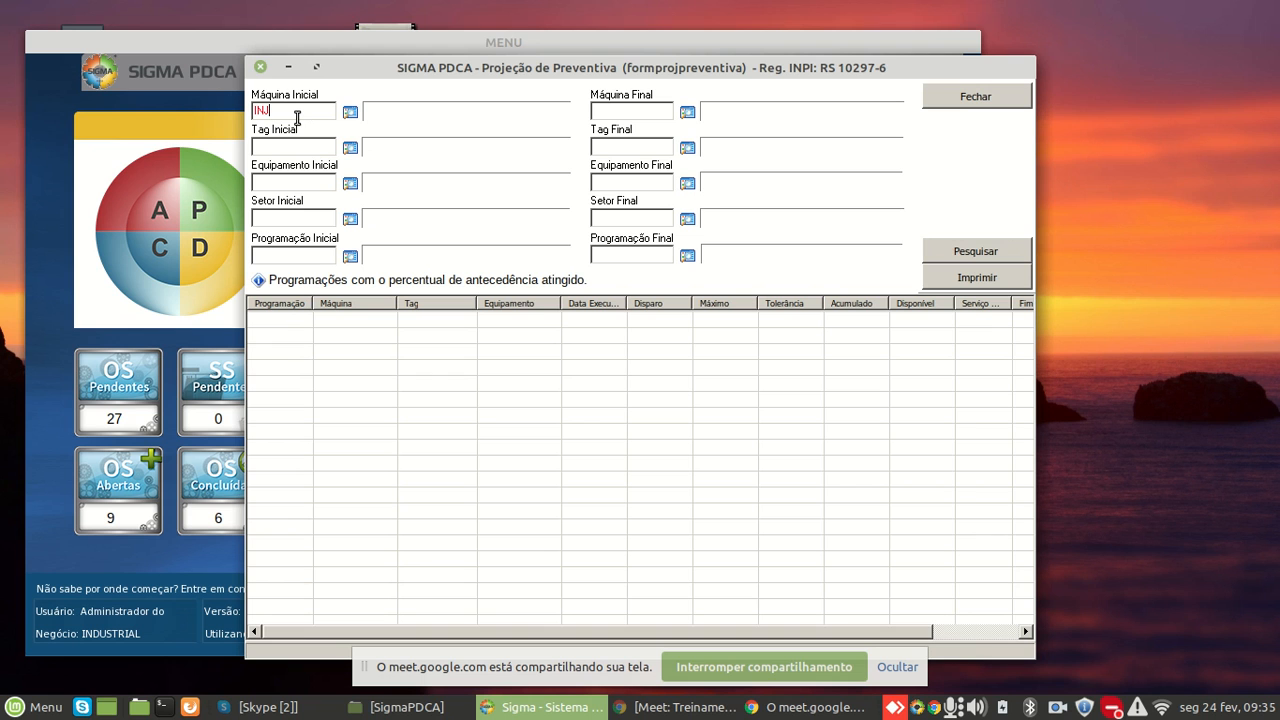
pyautogui.write('-02')
pyautogui.press('Tab')
pyautogui.write('INJ-02')
pyautogui.press('Tab')
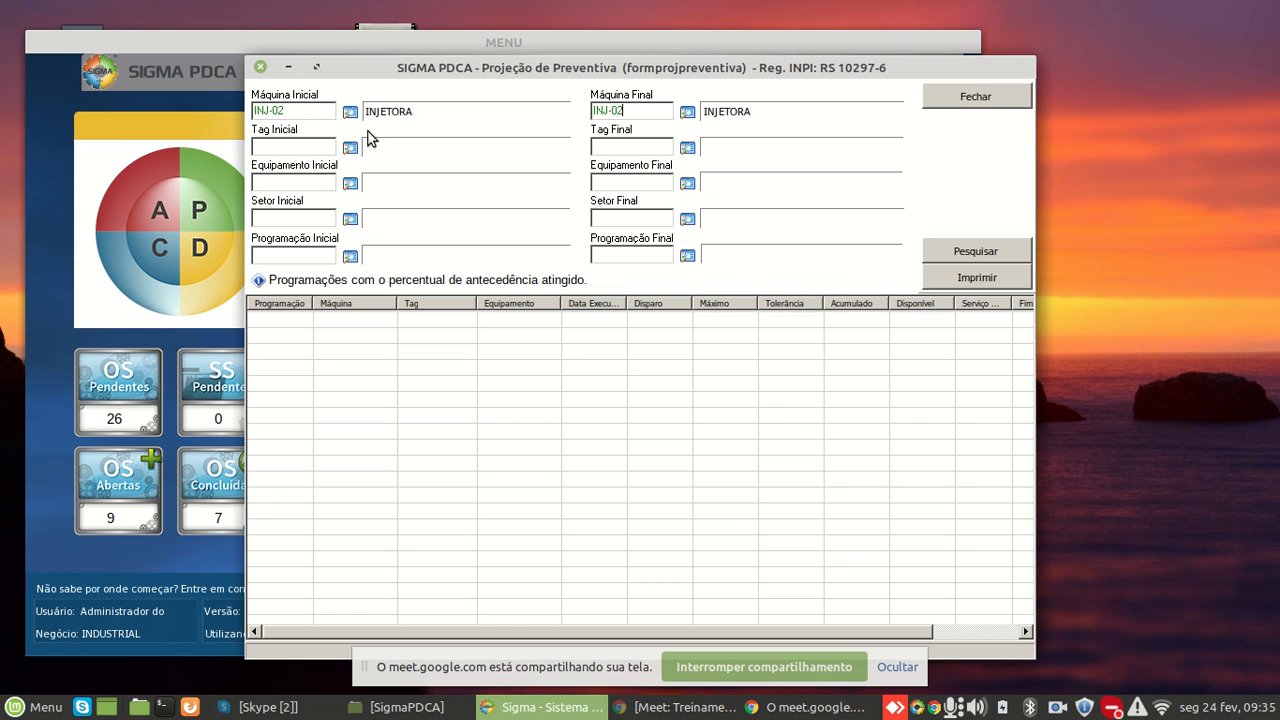
pyautogui.click(957, 253)
pyautogui.moveTo(882, 632); pyautogui.dragTo(1011, 627)
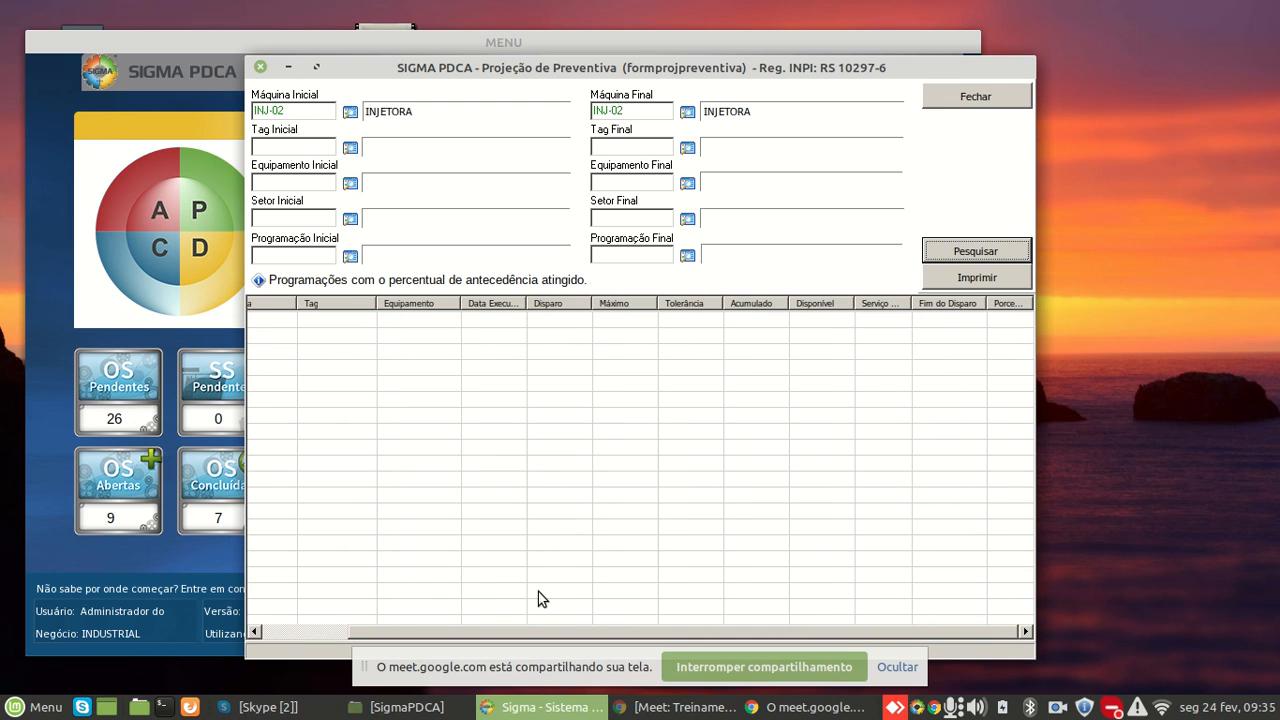
pyautogui.click(990, 95)
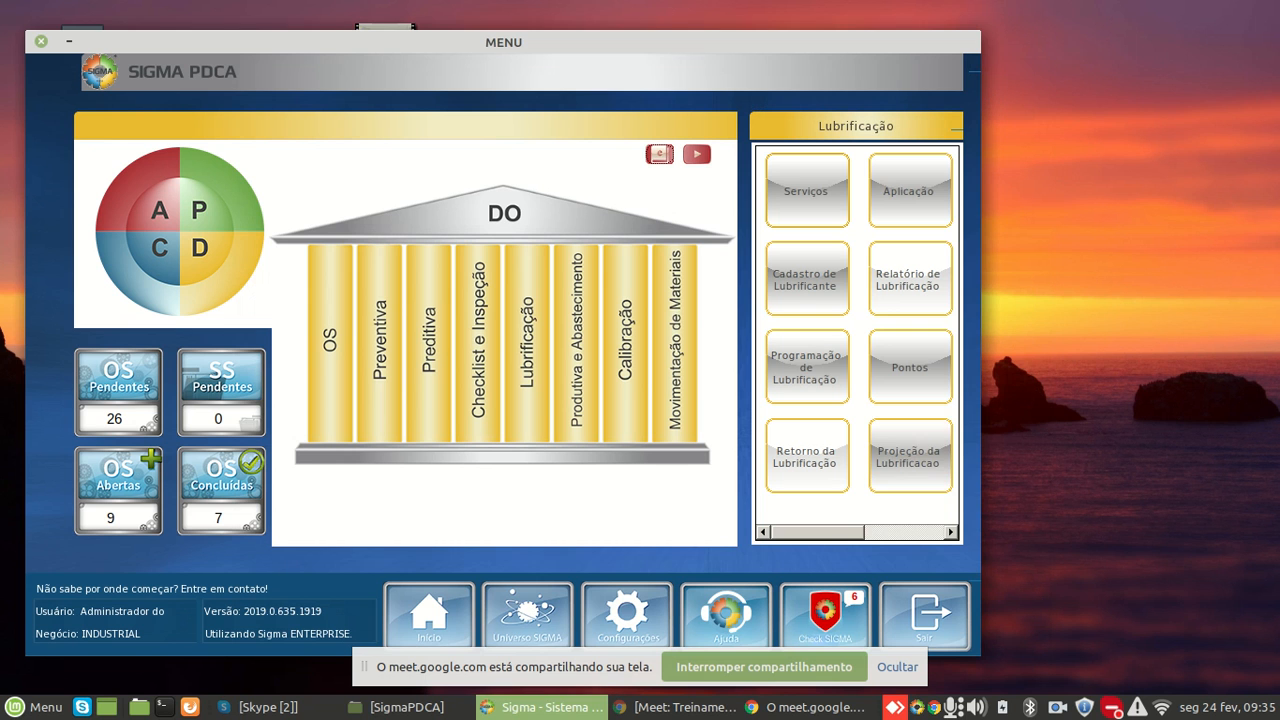
# Open the Relatório de Consumo from the Lubrificação module
pyautogui.click(950, 532)
pyautogui.click(949, 534)
pyautogui.click(949, 533)
pyautogui.click(949, 534)
pyautogui.click(949, 534)
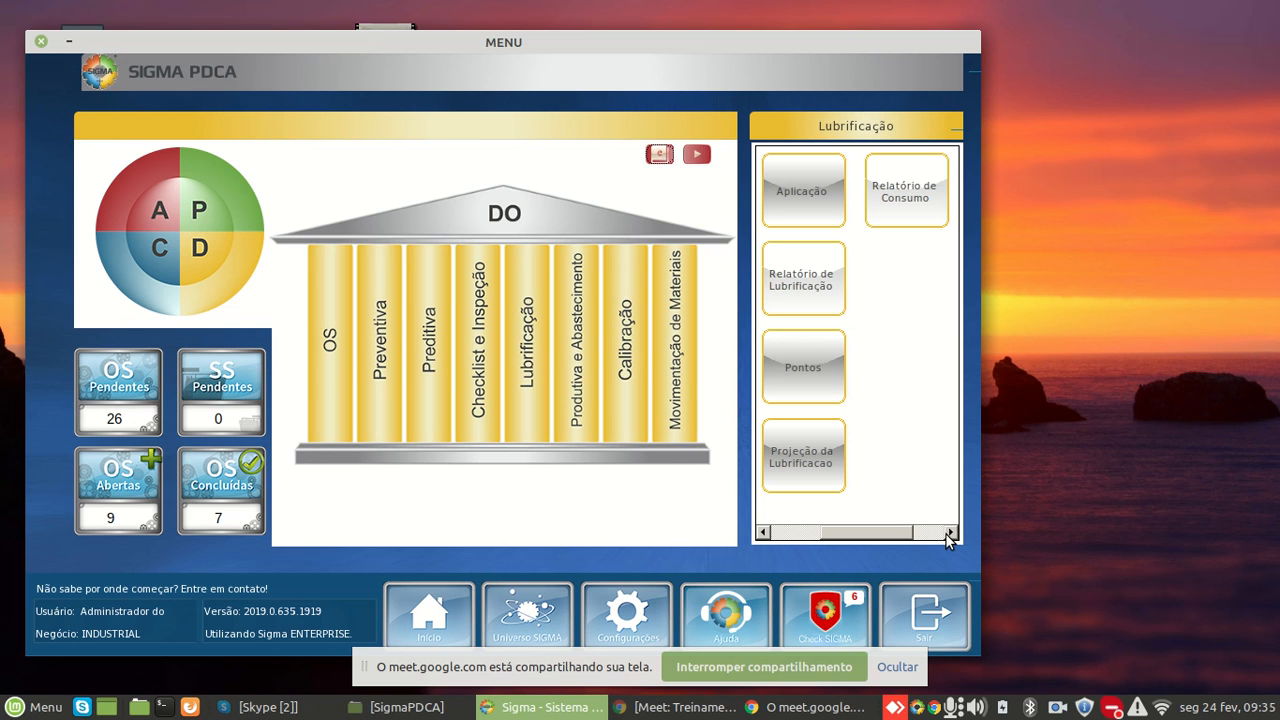
pyautogui.click(903, 198)
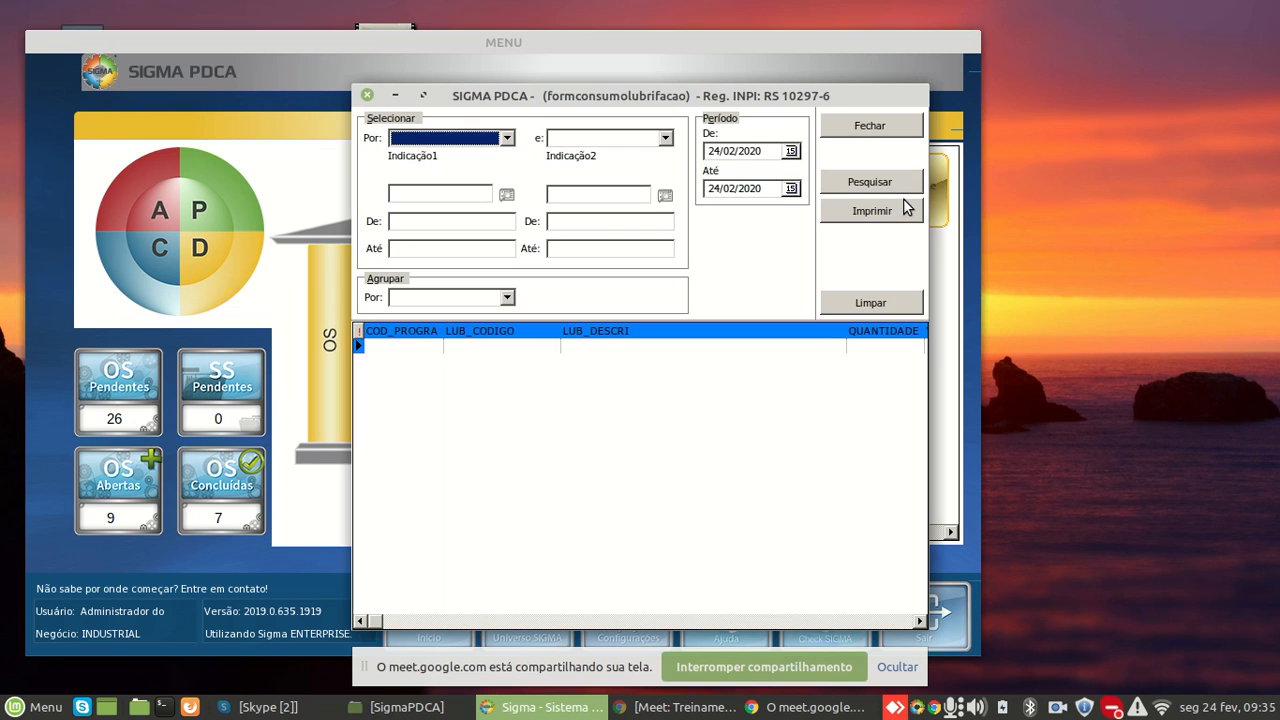
# Filter the lubricant consumption report by Máquina with machine INJ-02
pyautogui.click(508, 138)
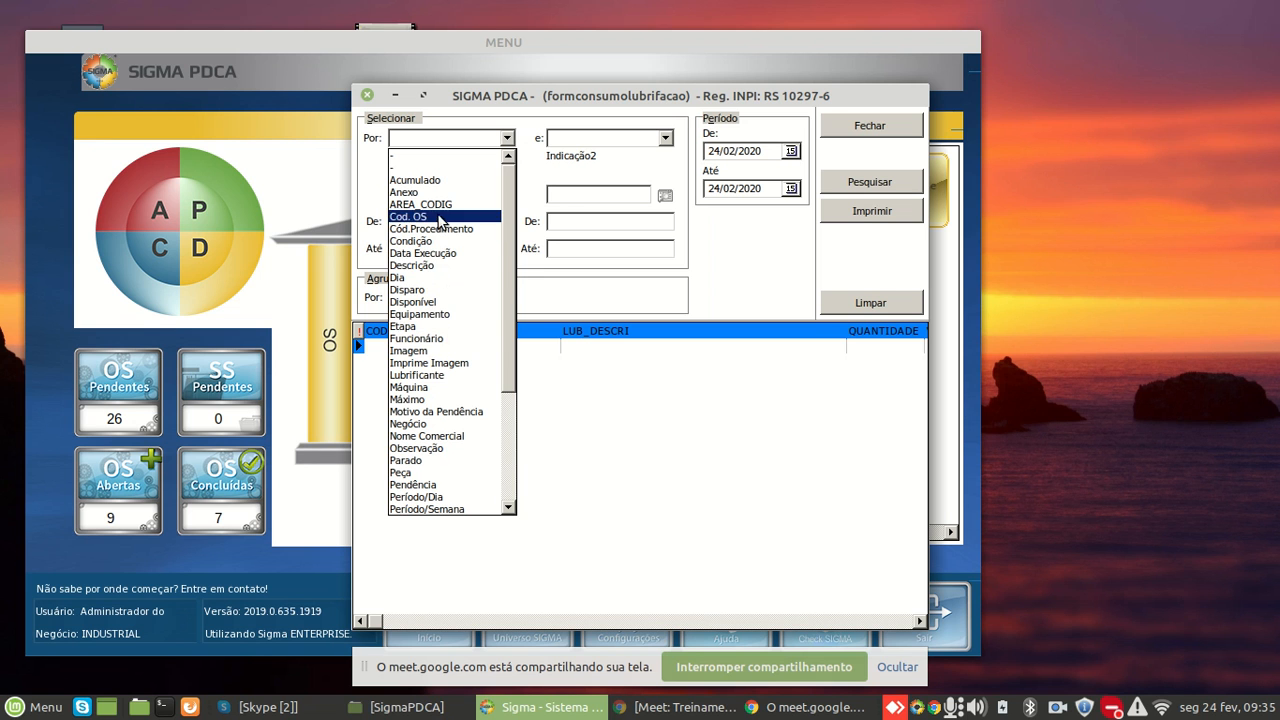
pyautogui.scroll(-3, 446, 281)
pyautogui.click(445, 279)
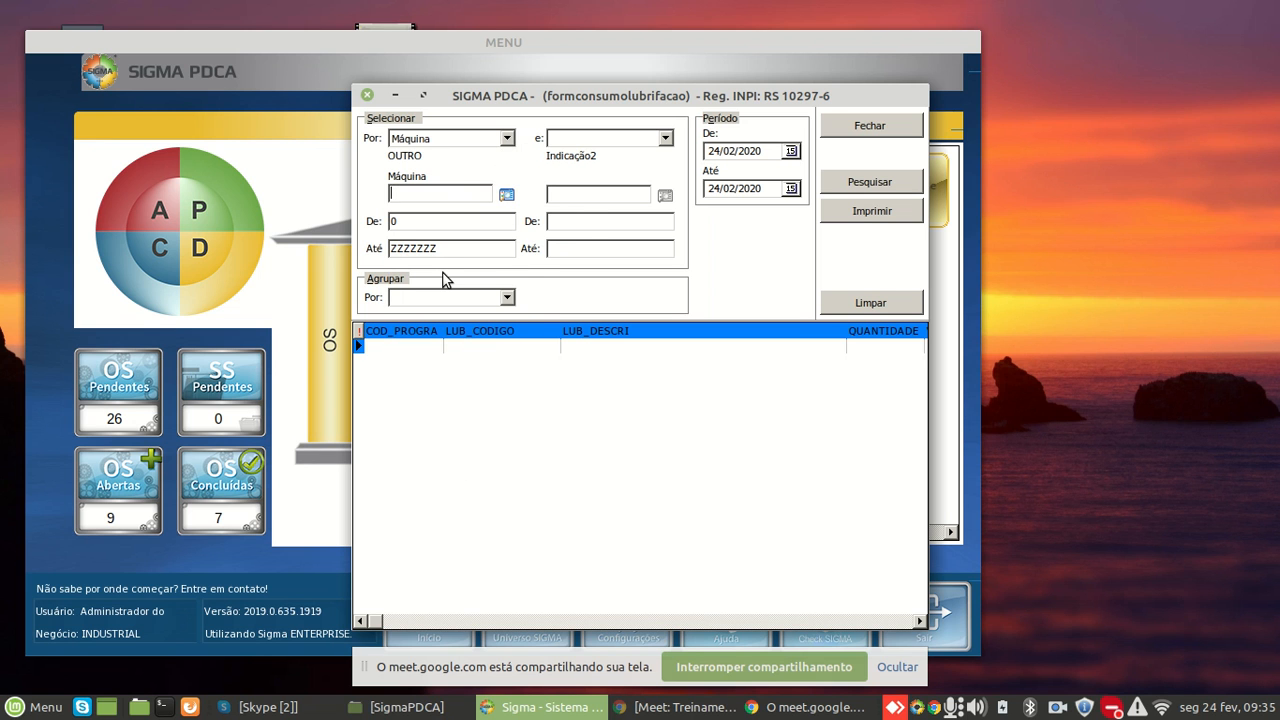
pyautogui.write('INJ-02')
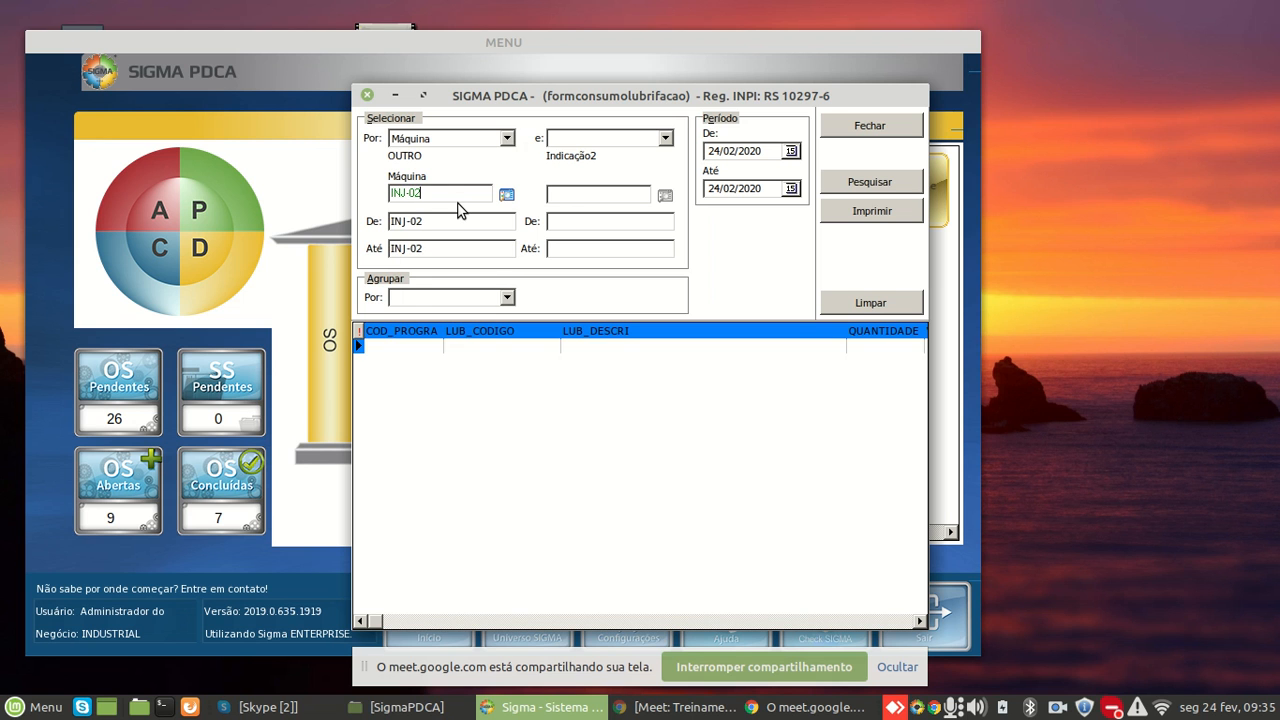
pyautogui.press('Tab')
# Set the second selection criterion of the consumption report to Cod. OS, leaving its range open
pyautogui.click(665, 138)
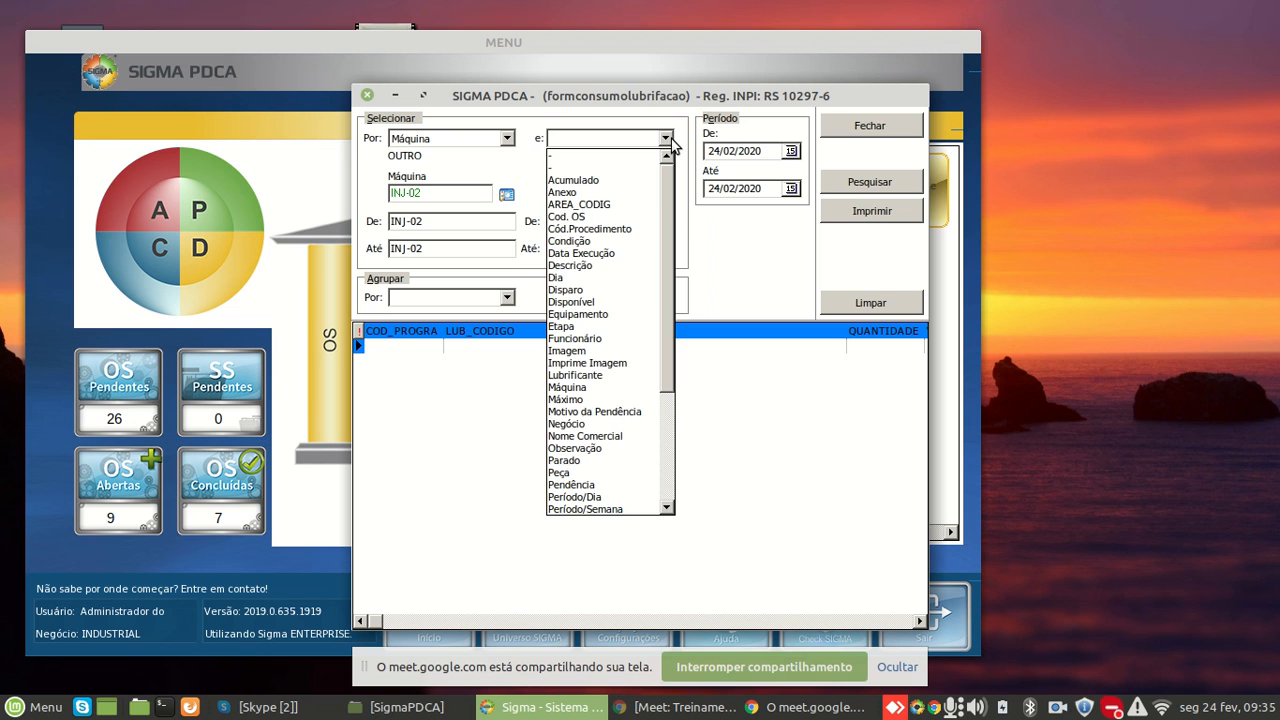
pyautogui.press('d')
pyautogui.click(671, 133)
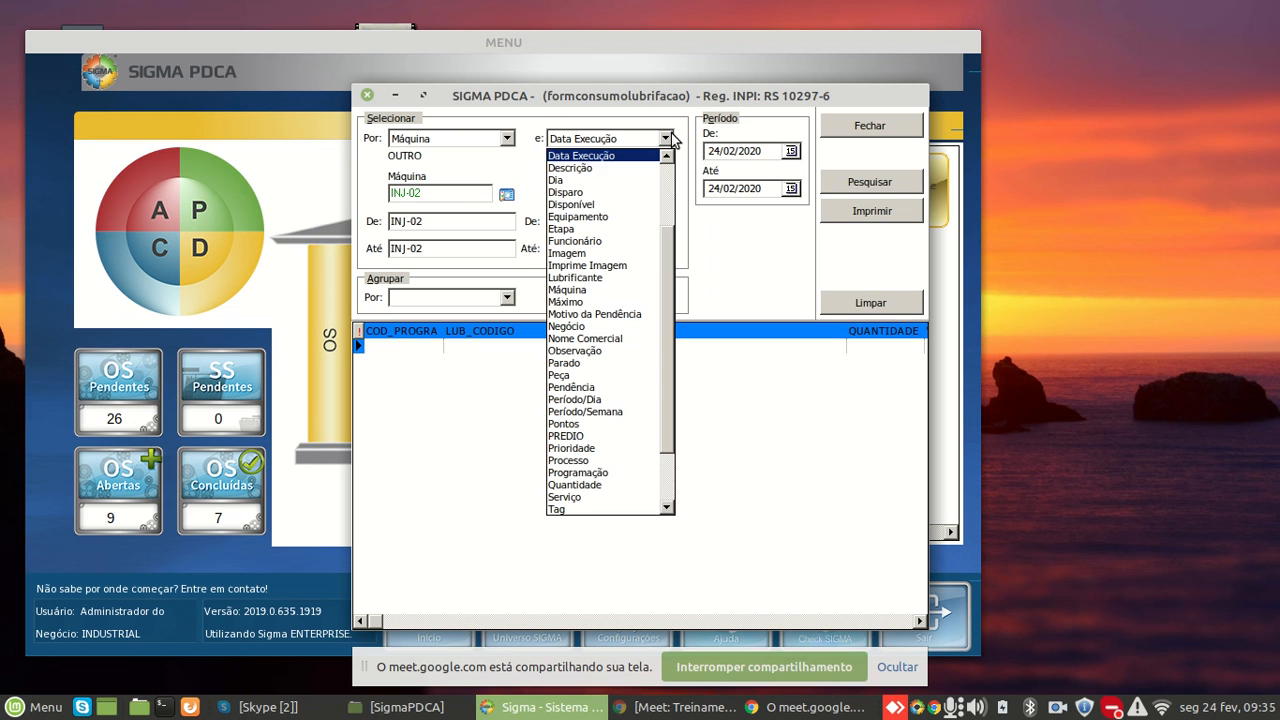
pyautogui.click(603, 181)
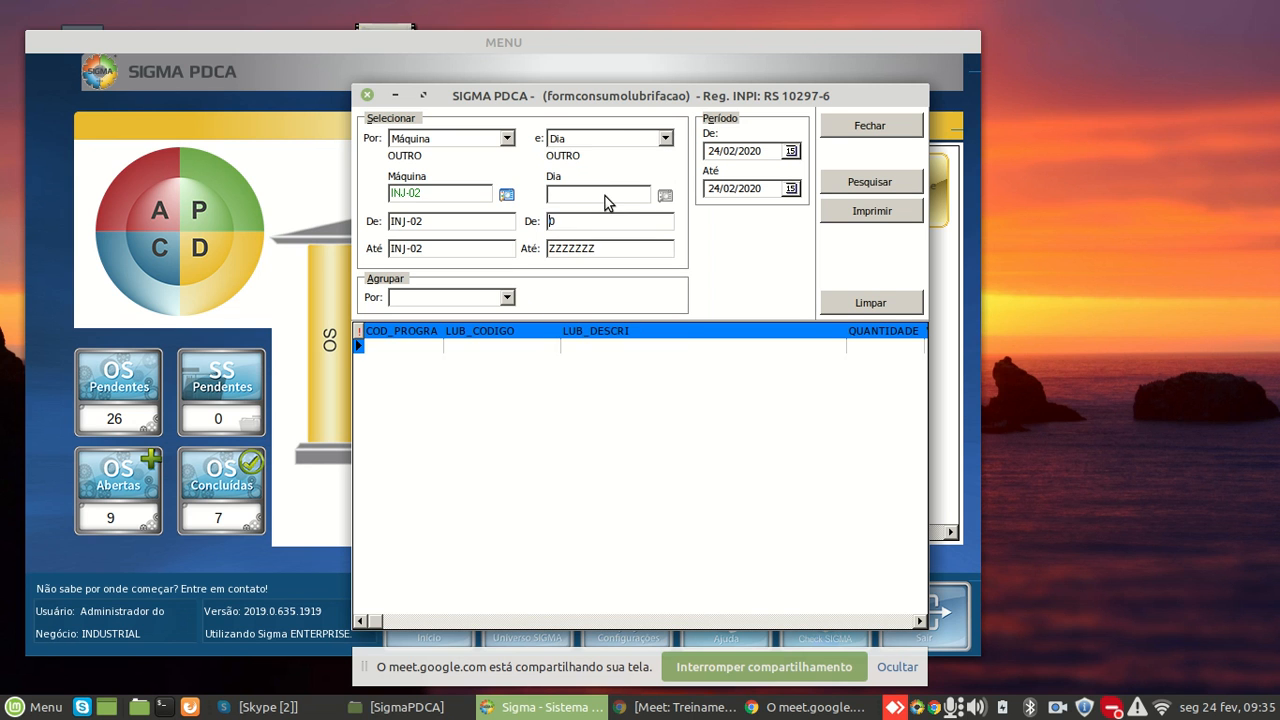
pyautogui.click(667, 139)
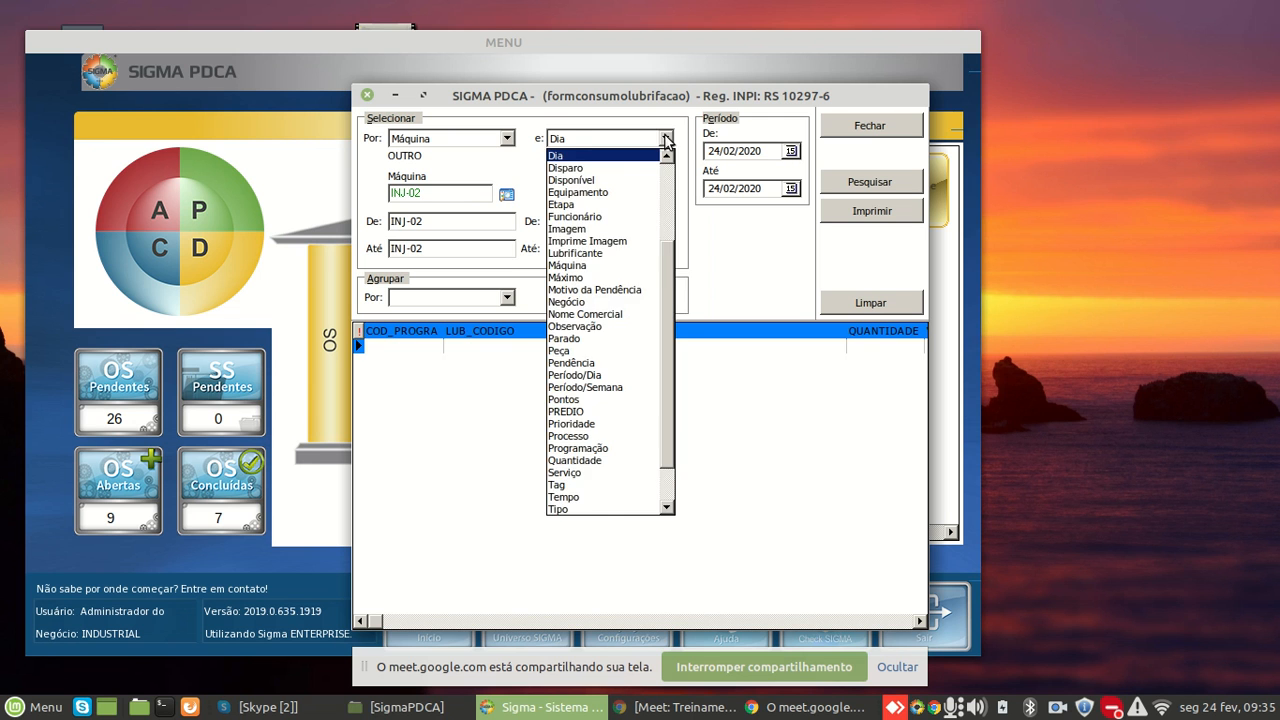
pyautogui.press('c')
pyautogui.click(618, 168)
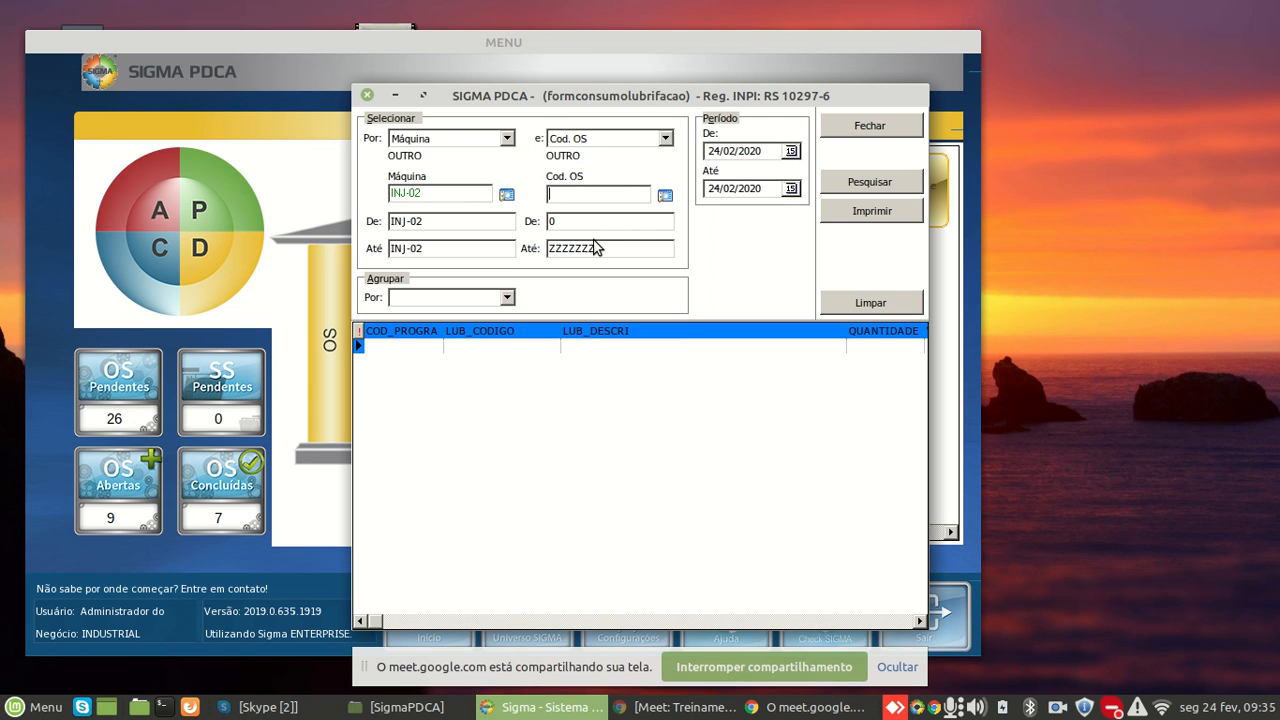
# Group the consumption report by Programação and run the search
pyautogui.click(507, 297)
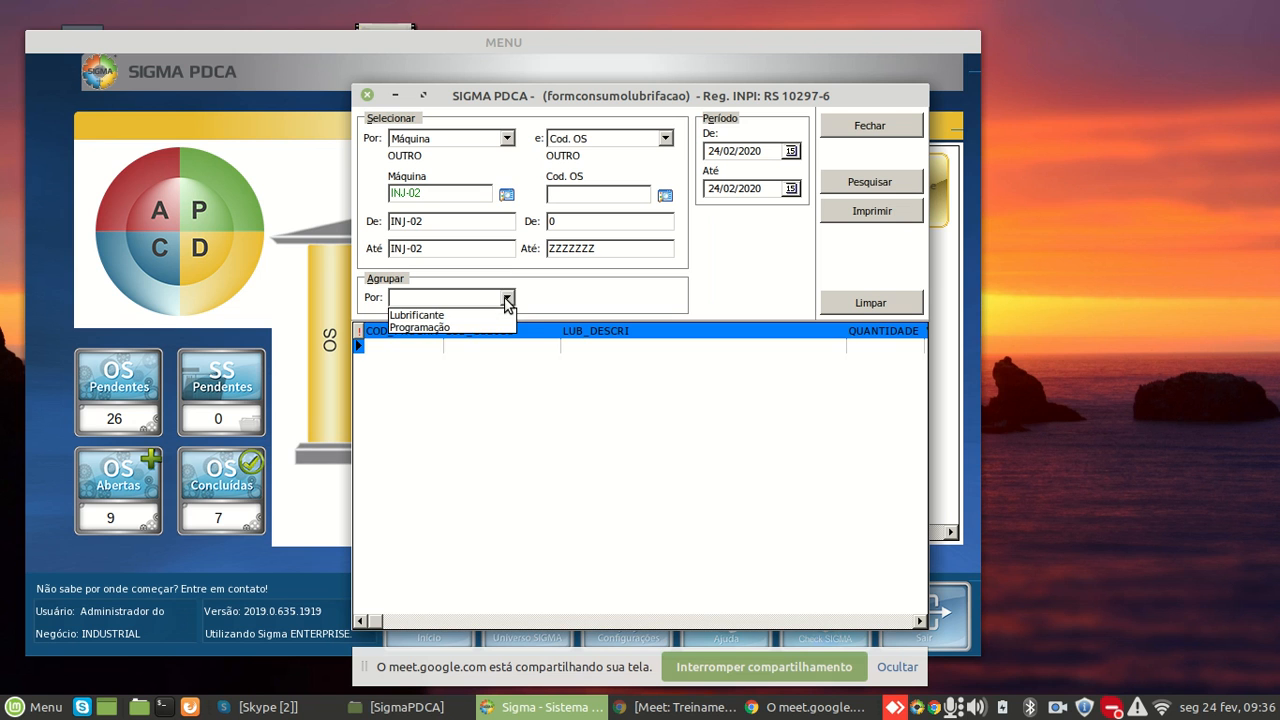
pyautogui.click(465, 330)
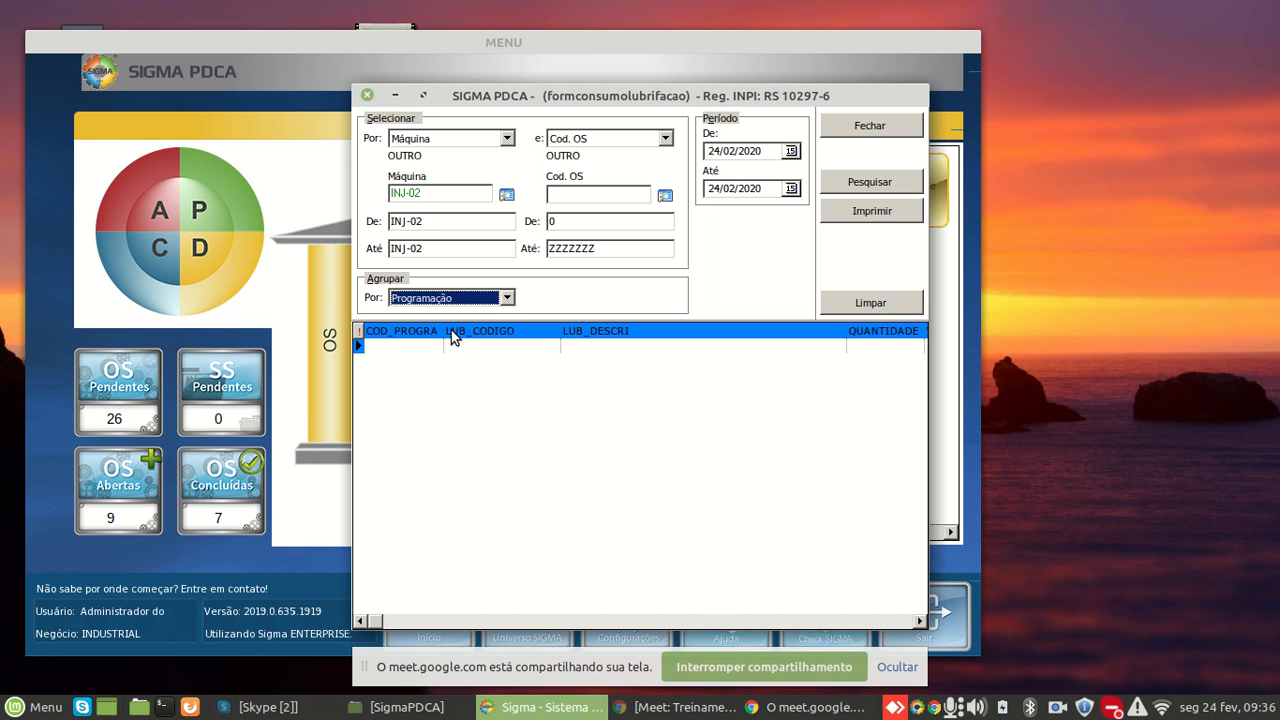
pyautogui.click(884, 187)
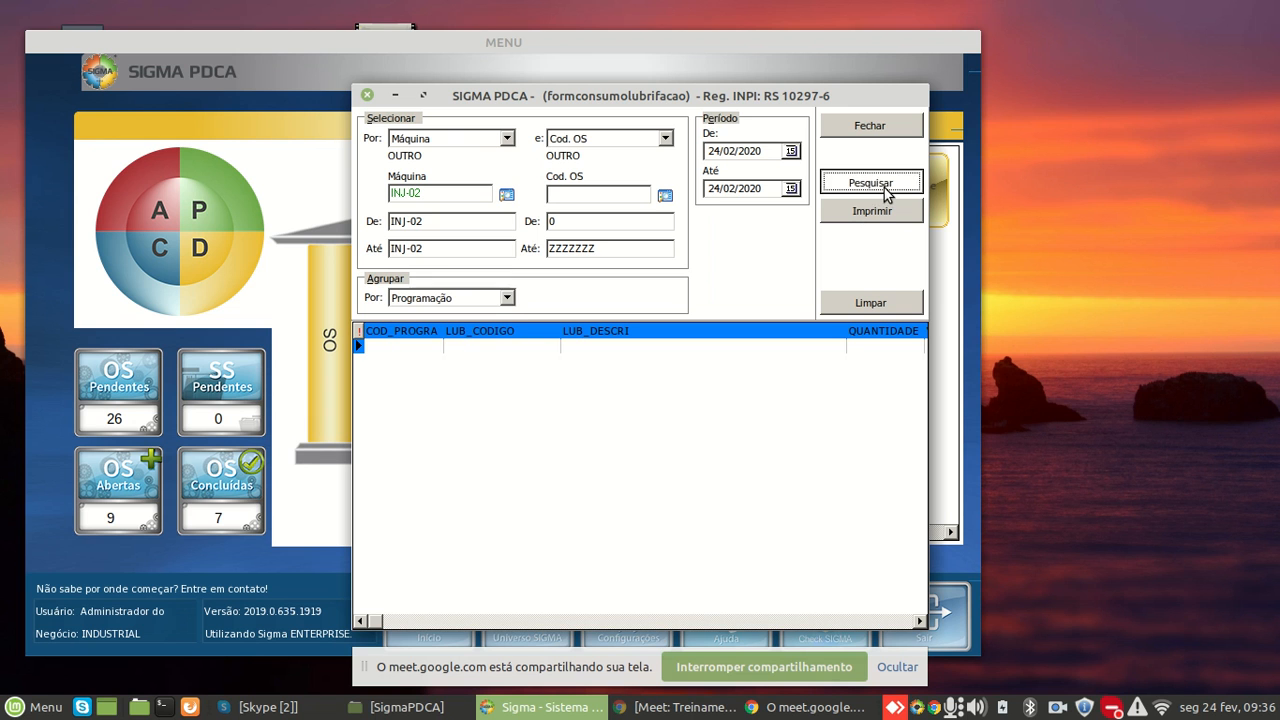
# Set the report period from 24/02/2019 to 28/02/2020 and search again
pyautogui.click(763, 150)
pyautogui.press('BackSpace')
pyautogui.press('BackSpace')
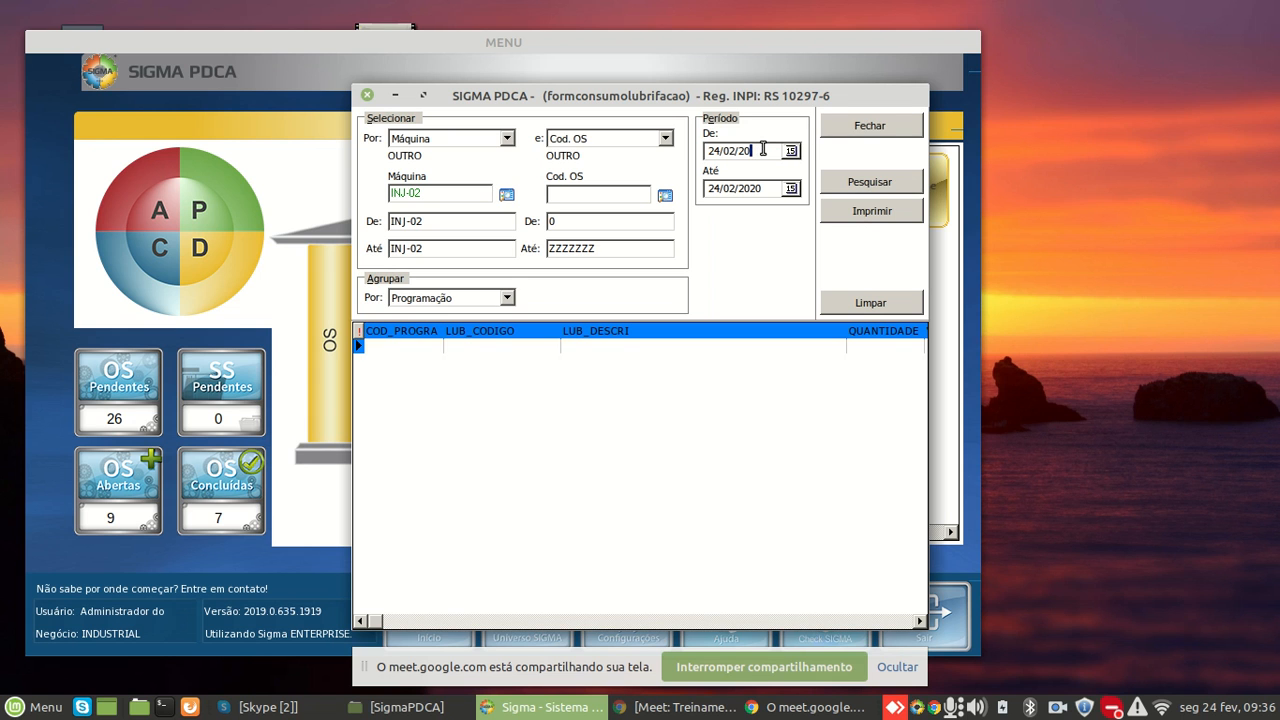
pyautogui.write('19')
pyautogui.click(755, 188)
pyautogui.click(880, 188)
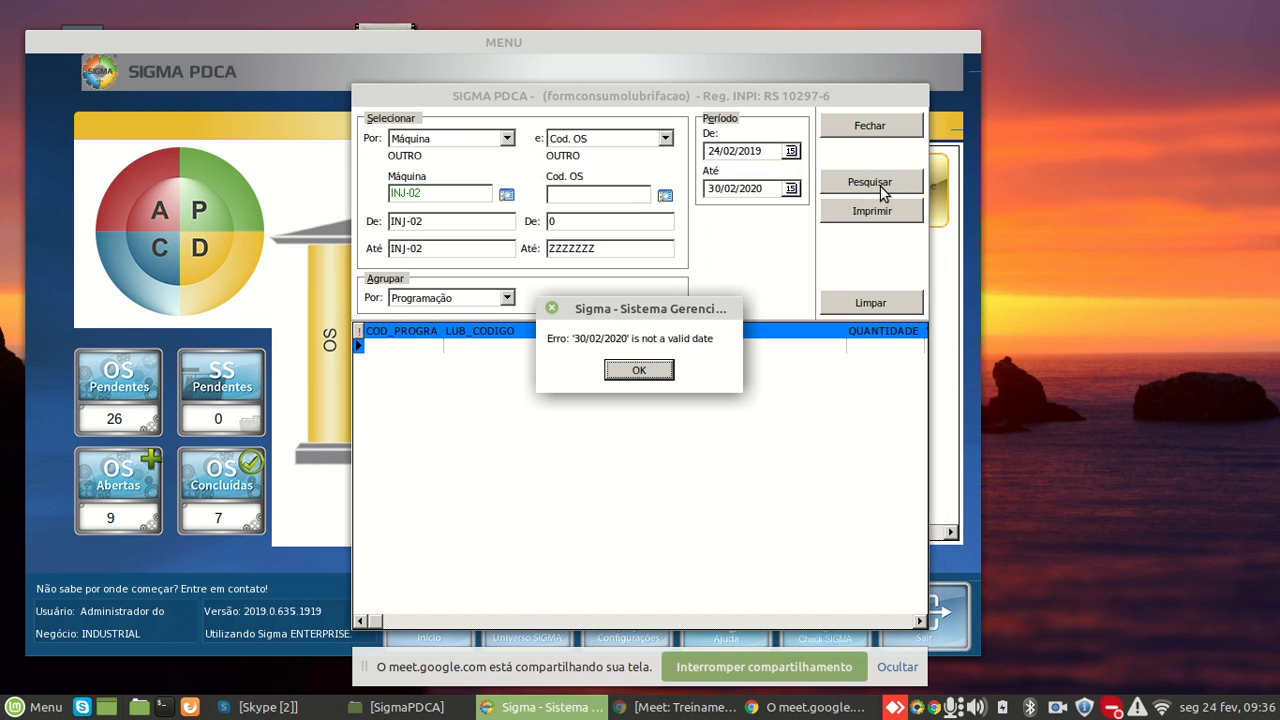
pyautogui.click(658, 374)
pyautogui.click(708, 188)
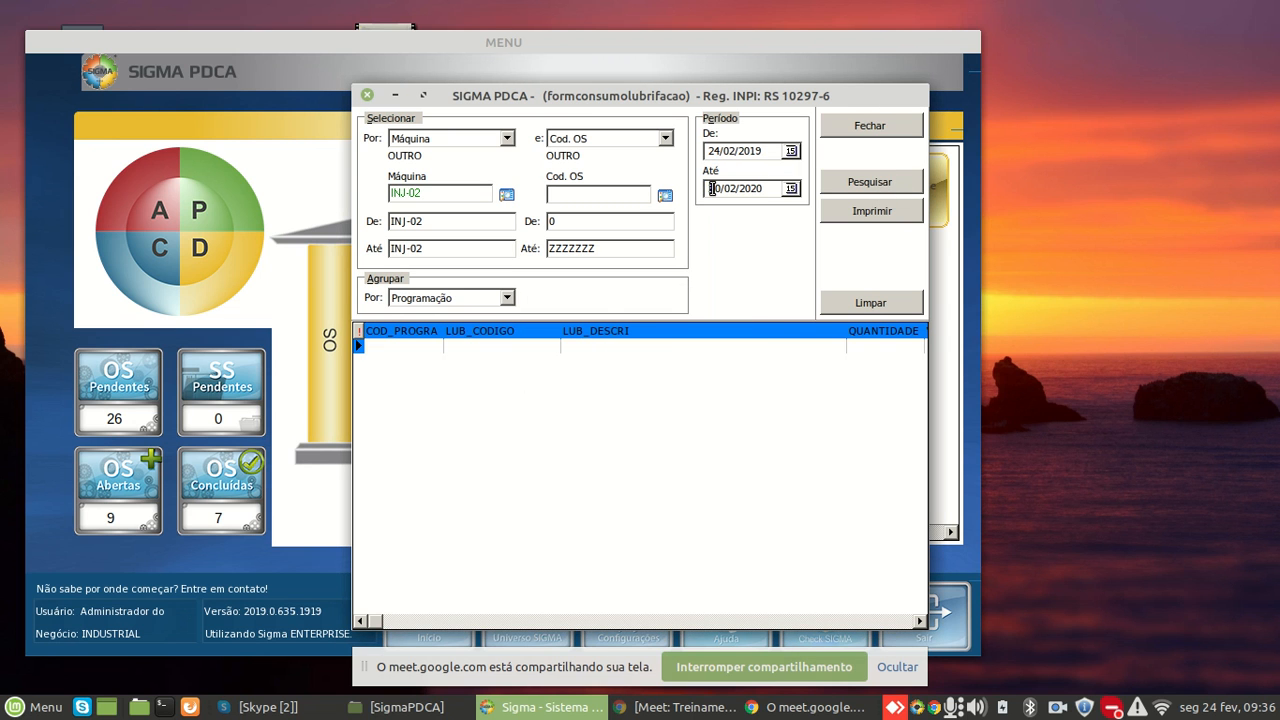
pyautogui.write('28')
pyautogui.click(866, 187)
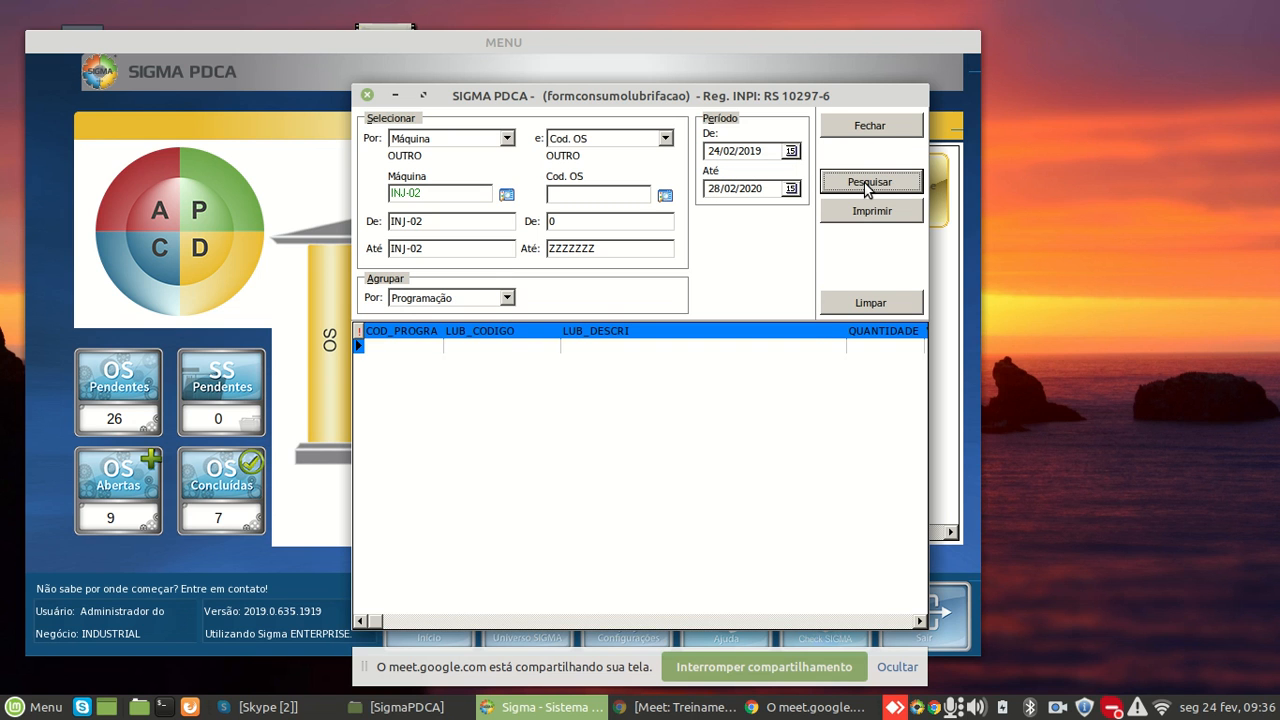
# Clear the machine code, set the machine range from 0 to ZZ and repeat the search
pyautogui.click(425, 191)
pyautogui.press('BackSpace')
pyautogui.press('BackSpace')
pyautogui.press('BackSpace')
pyautogui.press('BackSpace')
pyautogui.press('BackSpace')
pyautogui.press('BackSpace')
pyautogui.press('Tab')
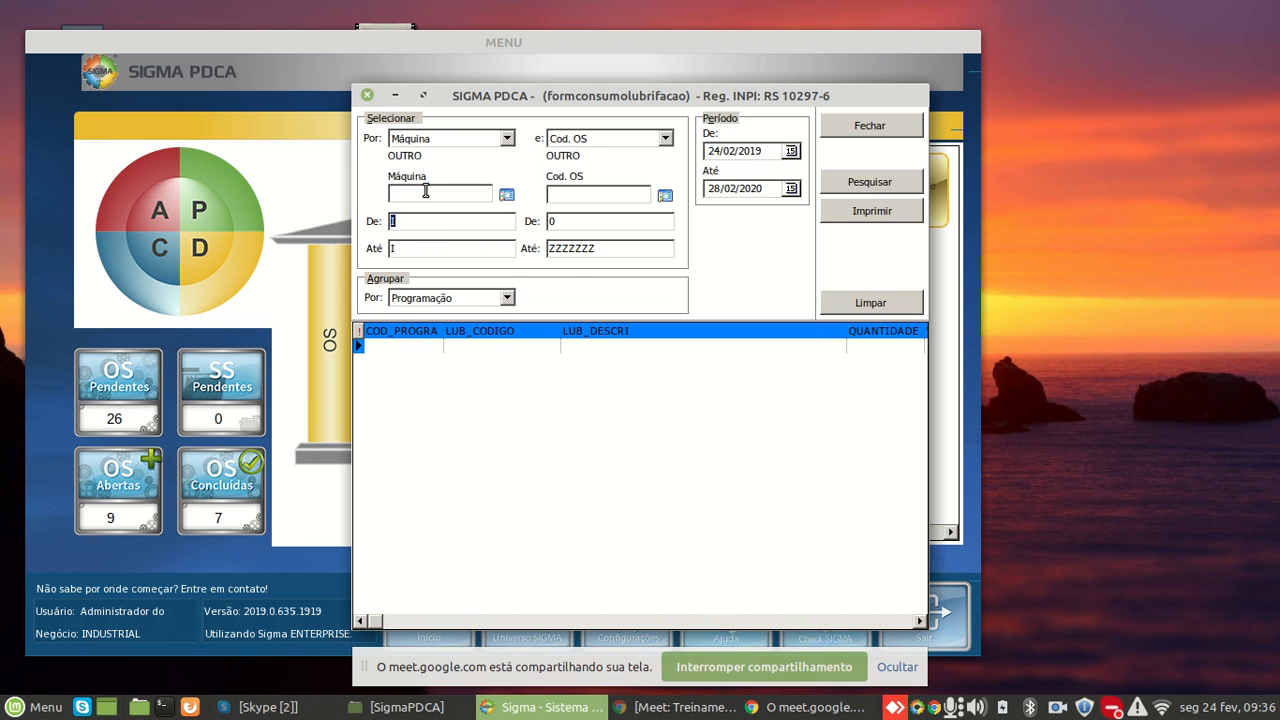
pyautogui.write('0')
pyautogui.click(441, 249)
pyautogui.press('BackSpace')
pyautogui.write('ZZ')
pyautogui.click(851, 184)
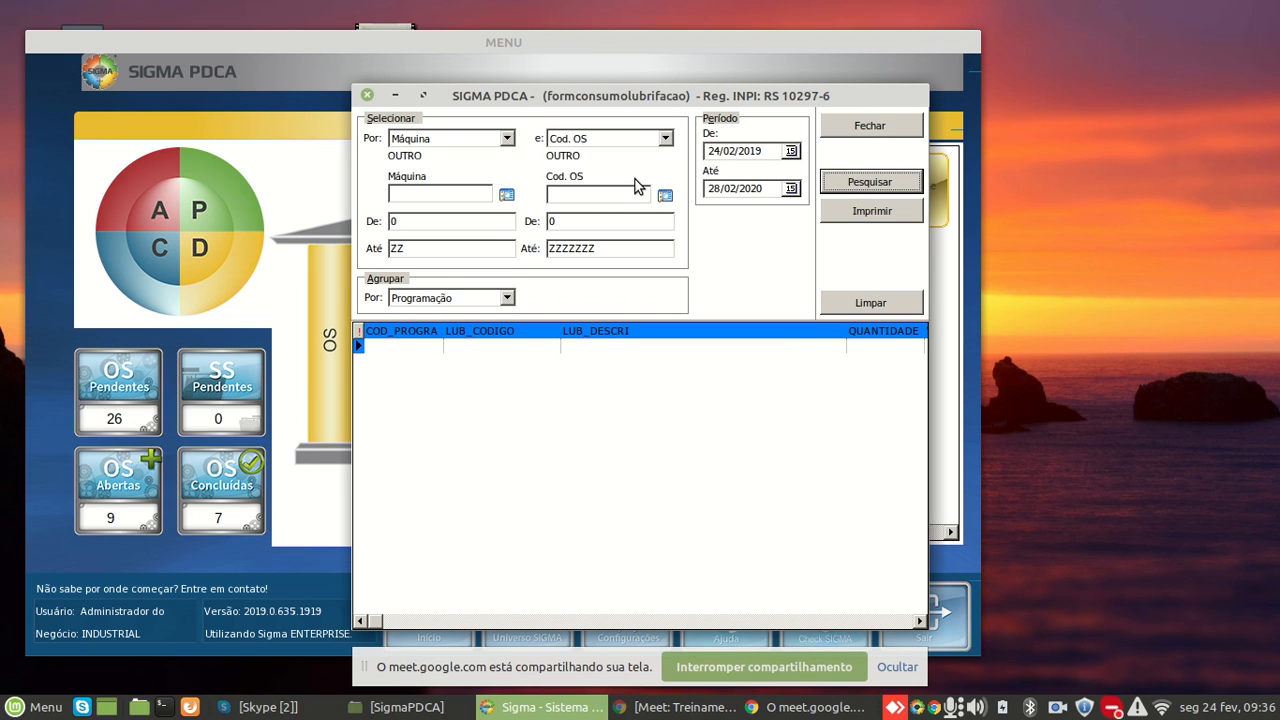
# Switch the first criterion to Cod. OS and the grouping to Lubrificante, searching after each change
pyautogui.click(465, 143)
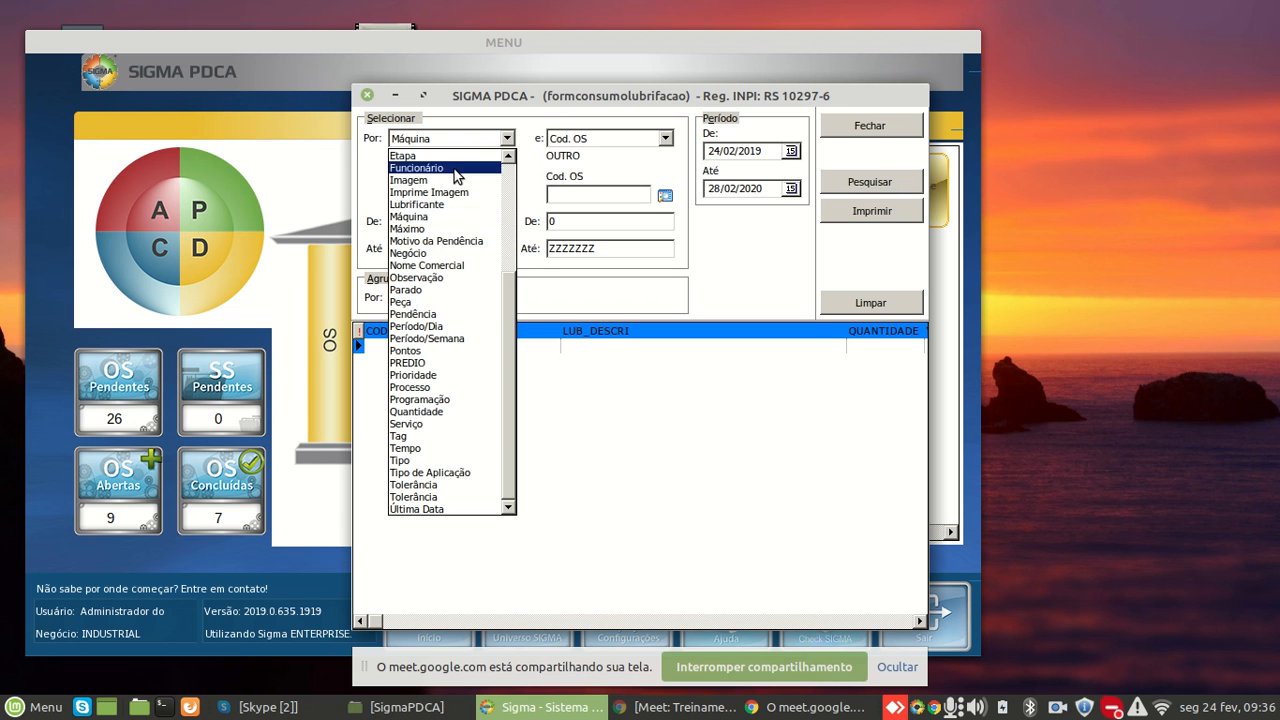
pyautogui.click(447, 341)
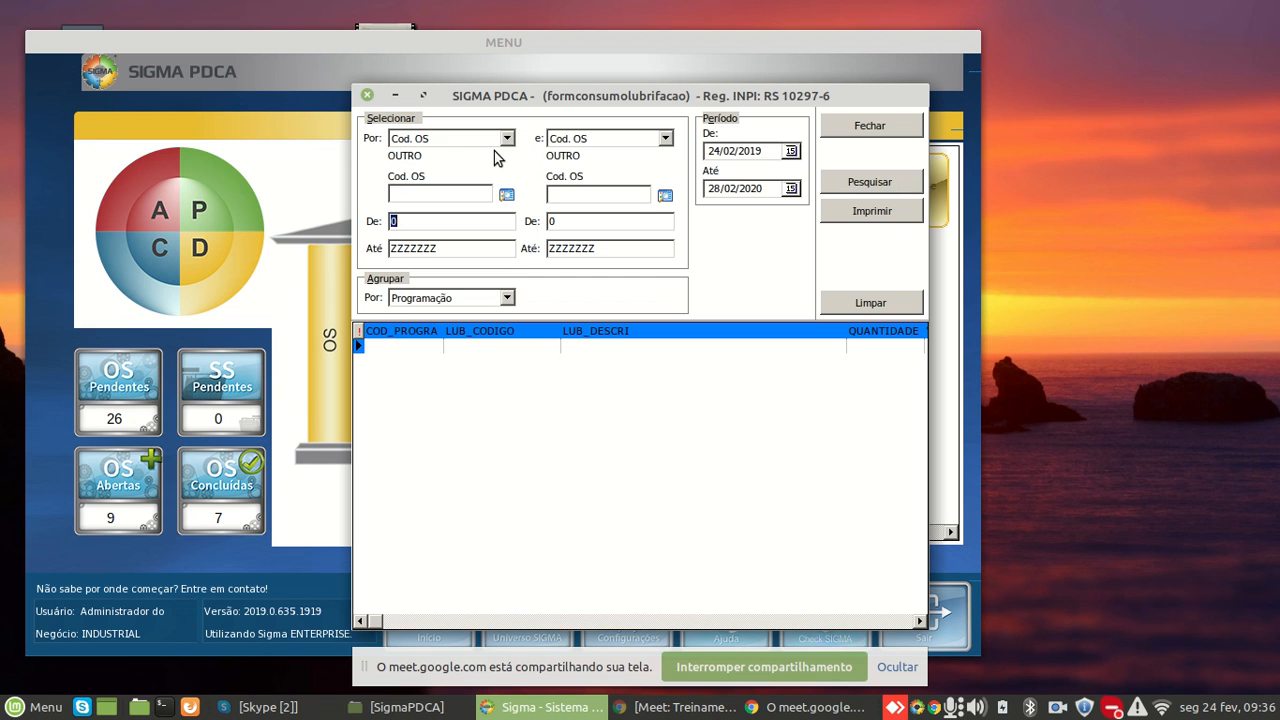
pyautogui.click(888, 185)
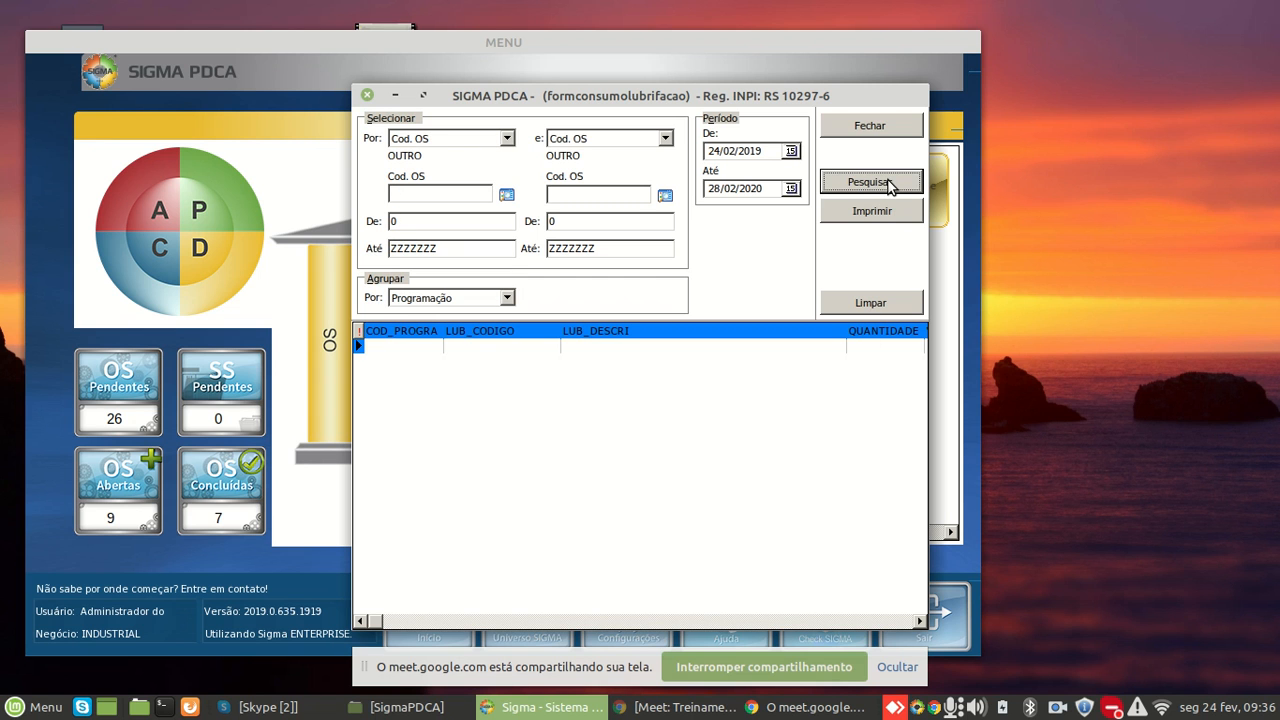
pyautogui.click(508, 299)
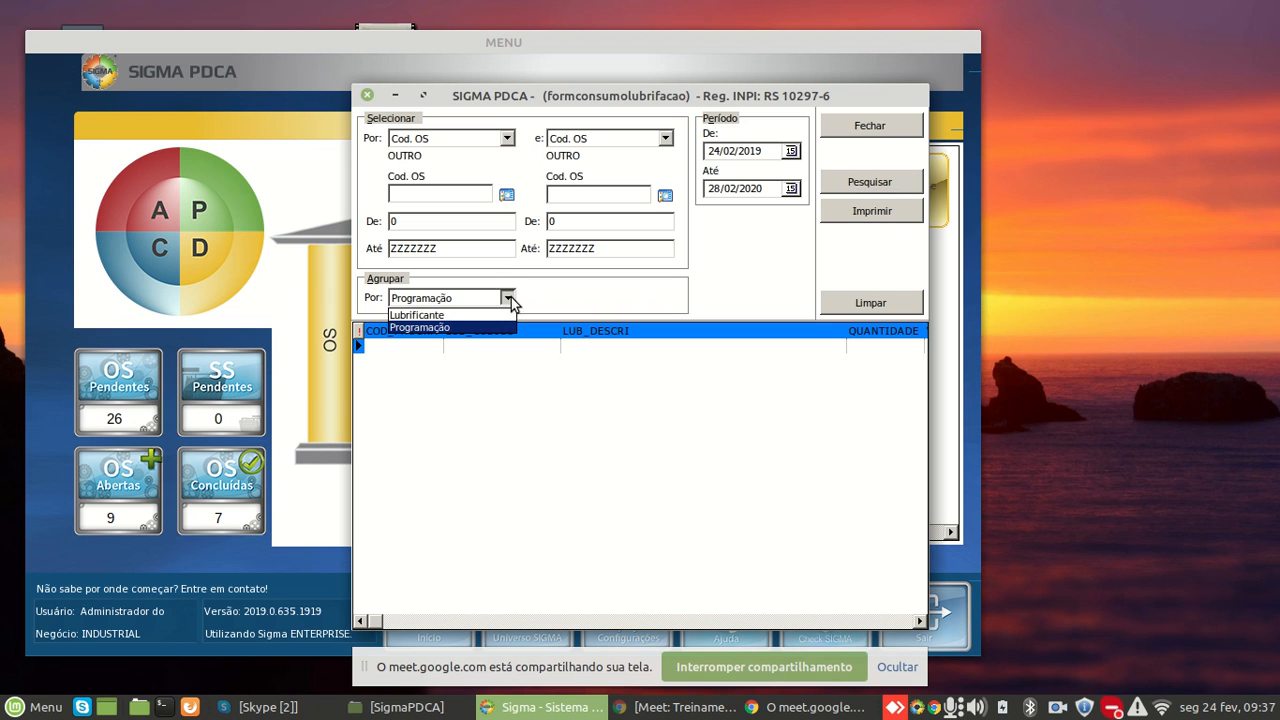
pyautogui.click(478, 315)
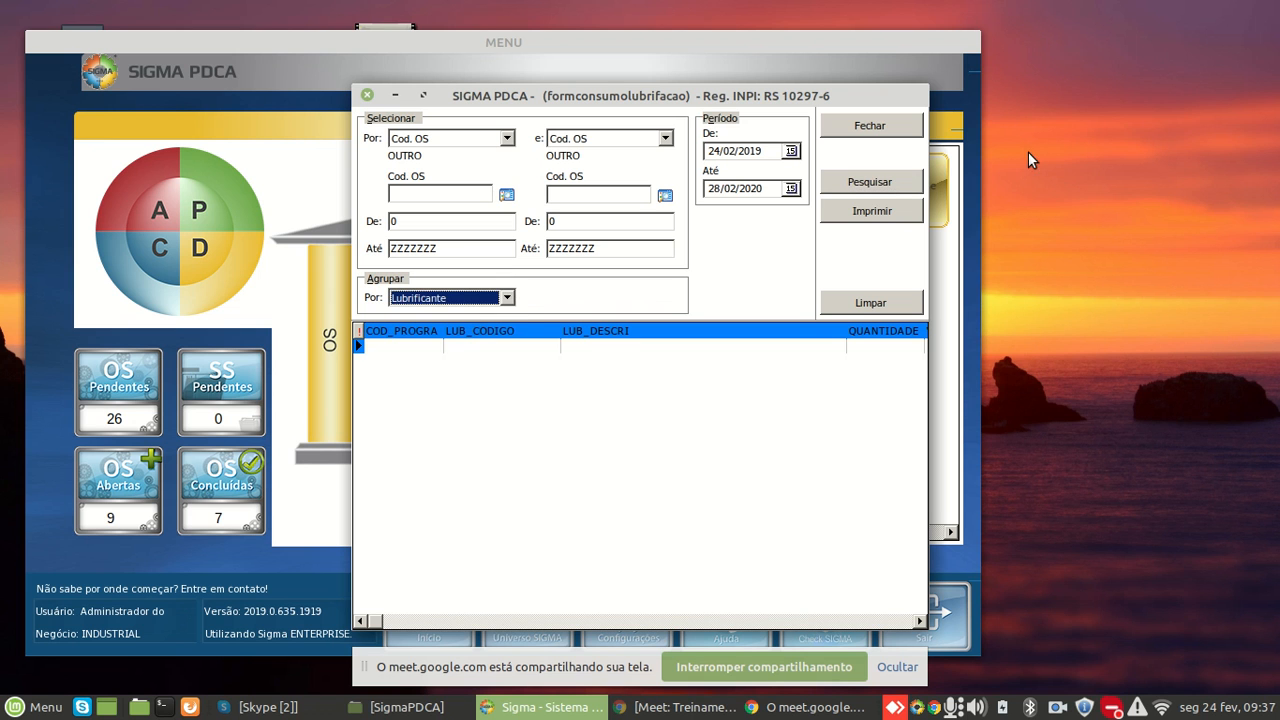
pyautogui.click(889, 184)
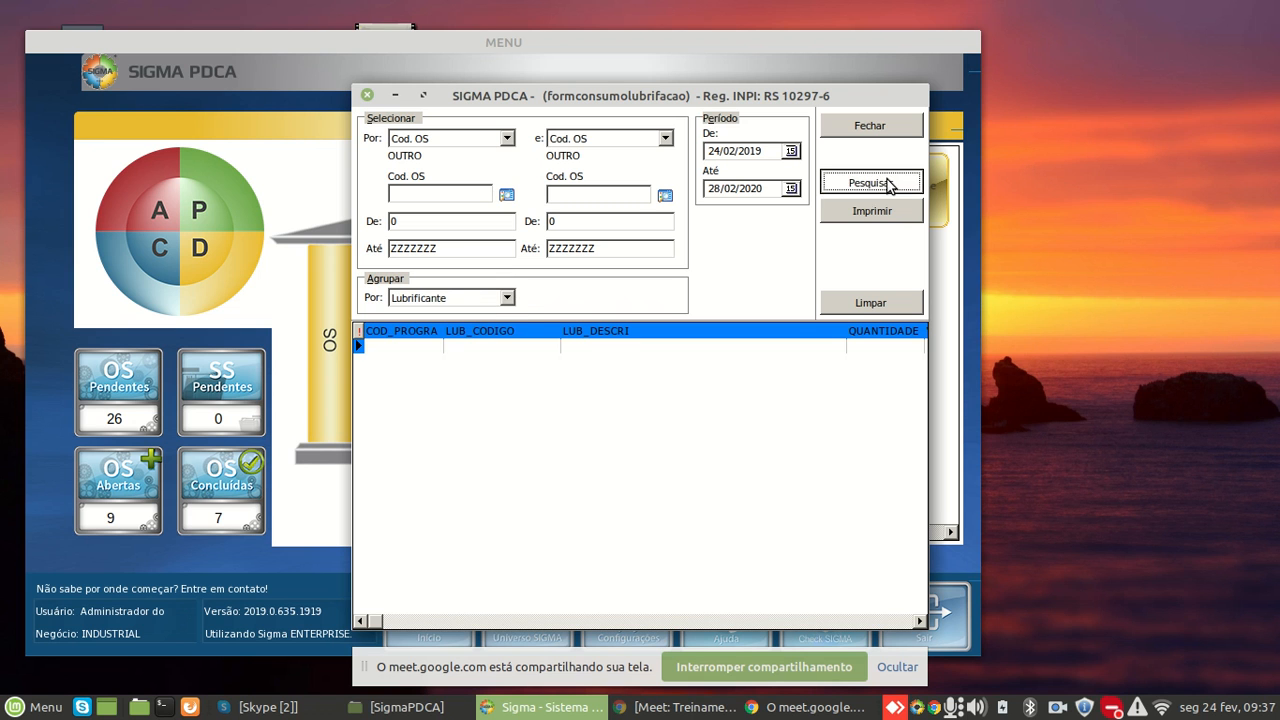
# Set the period's start date to 24/02/2015, search and select the lubricant found in the results
pyautogui.click(767, 151)
pyautogui.press('BackSpace')
pyautogui.write('5')
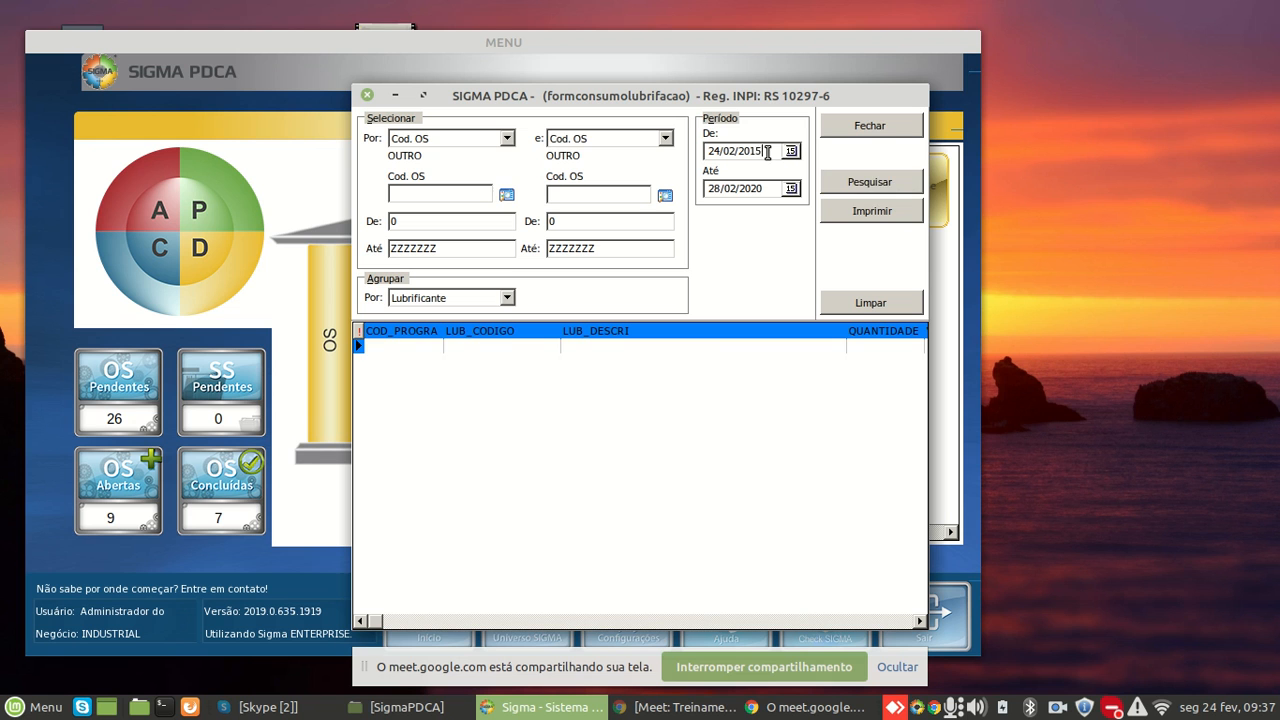
pyautogui.click(901, 182)
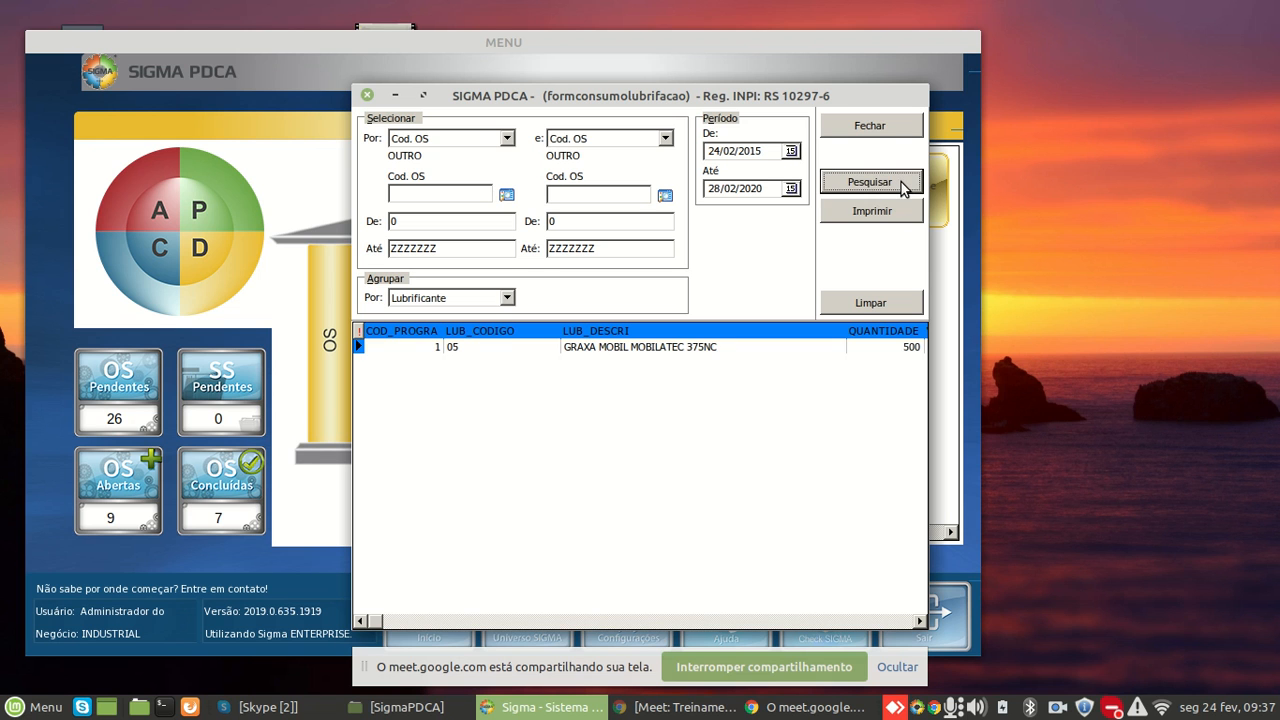
pyautogui.click(716, 346)
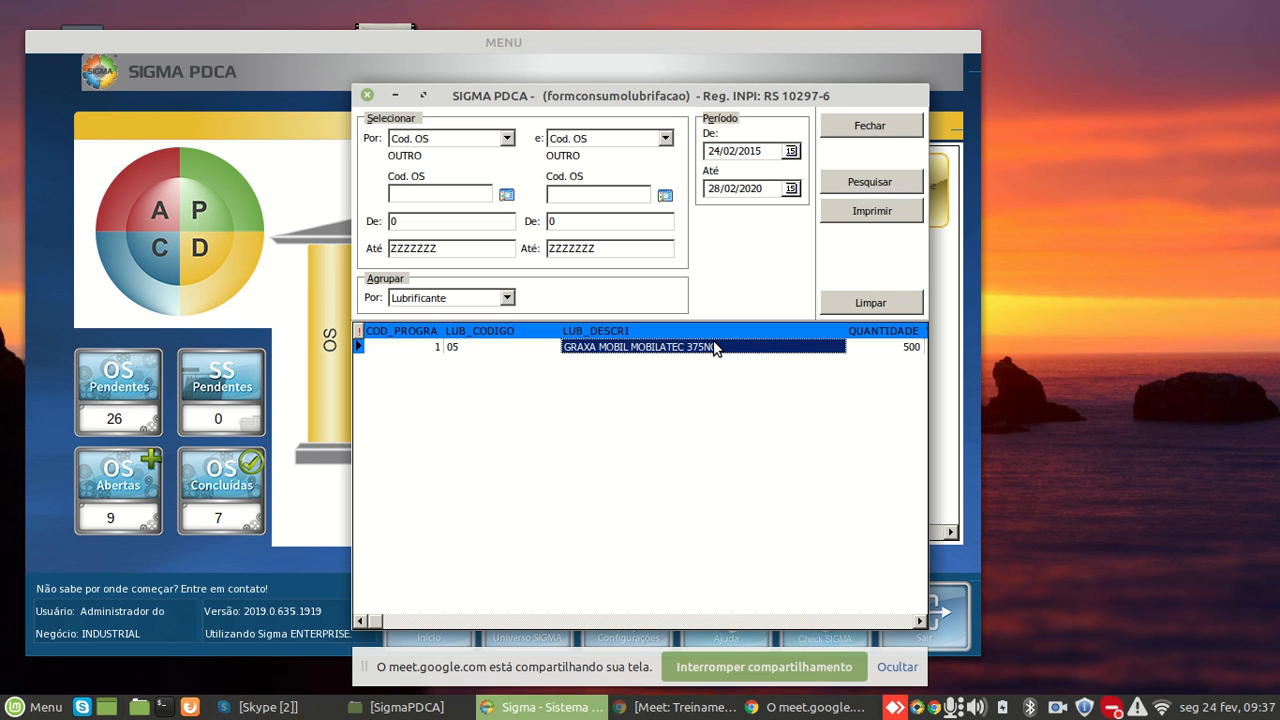
# Preview the consumption report with Impressão Normal, enlarge it to page width, and close the preview and report screen
pyautogui.click(868, 210)
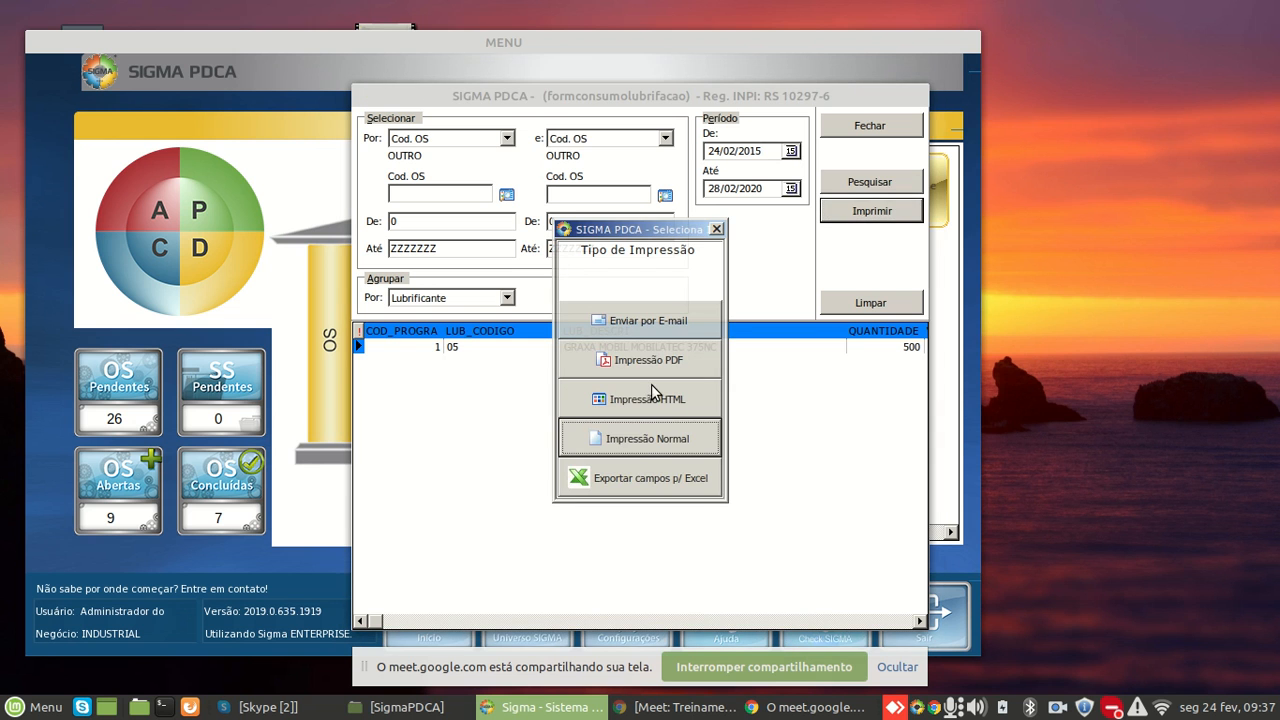
pyautogui.click(637, 444)
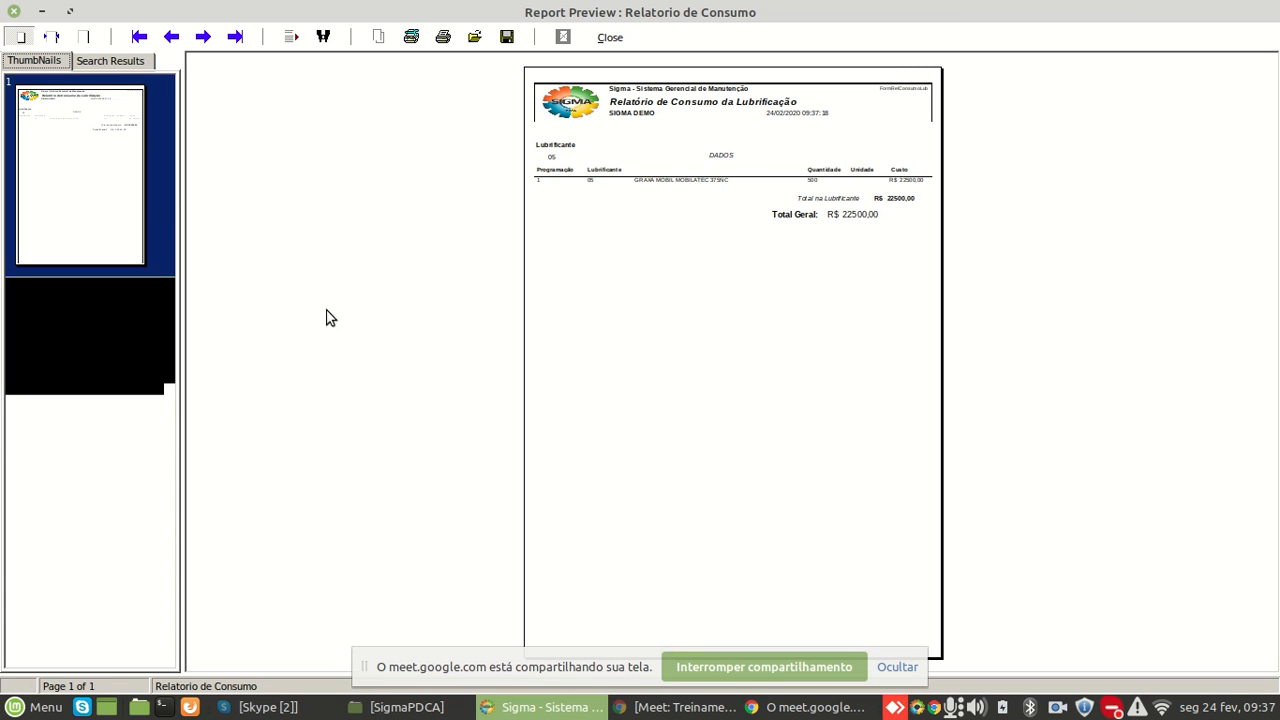
pyautogui.click(51, 37)
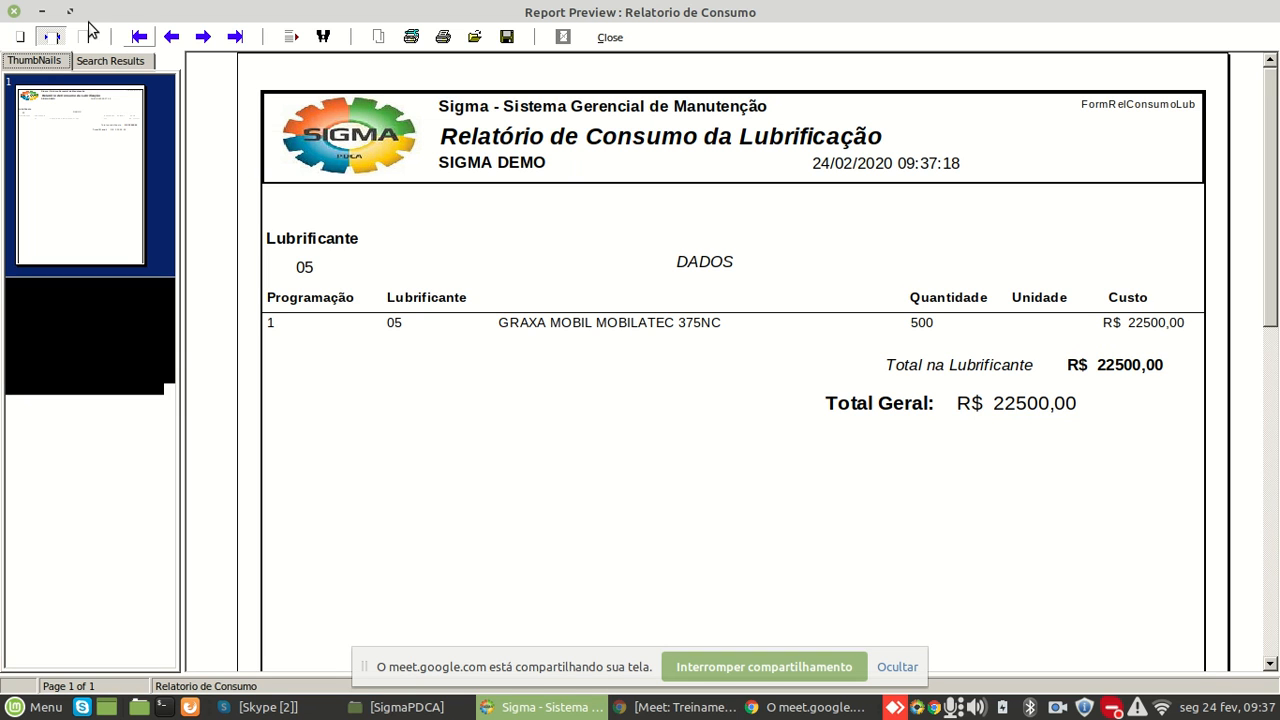
pyautogui.click(14, 12)
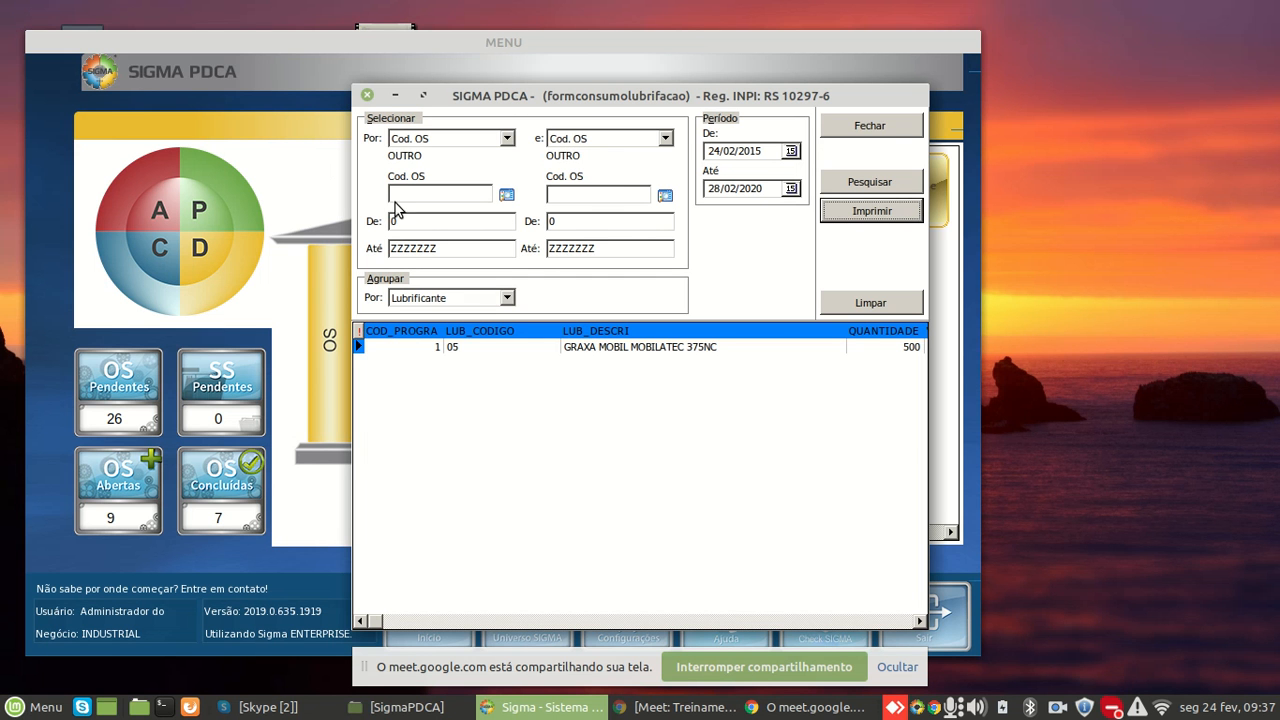
pyautogui.click(876, 130)
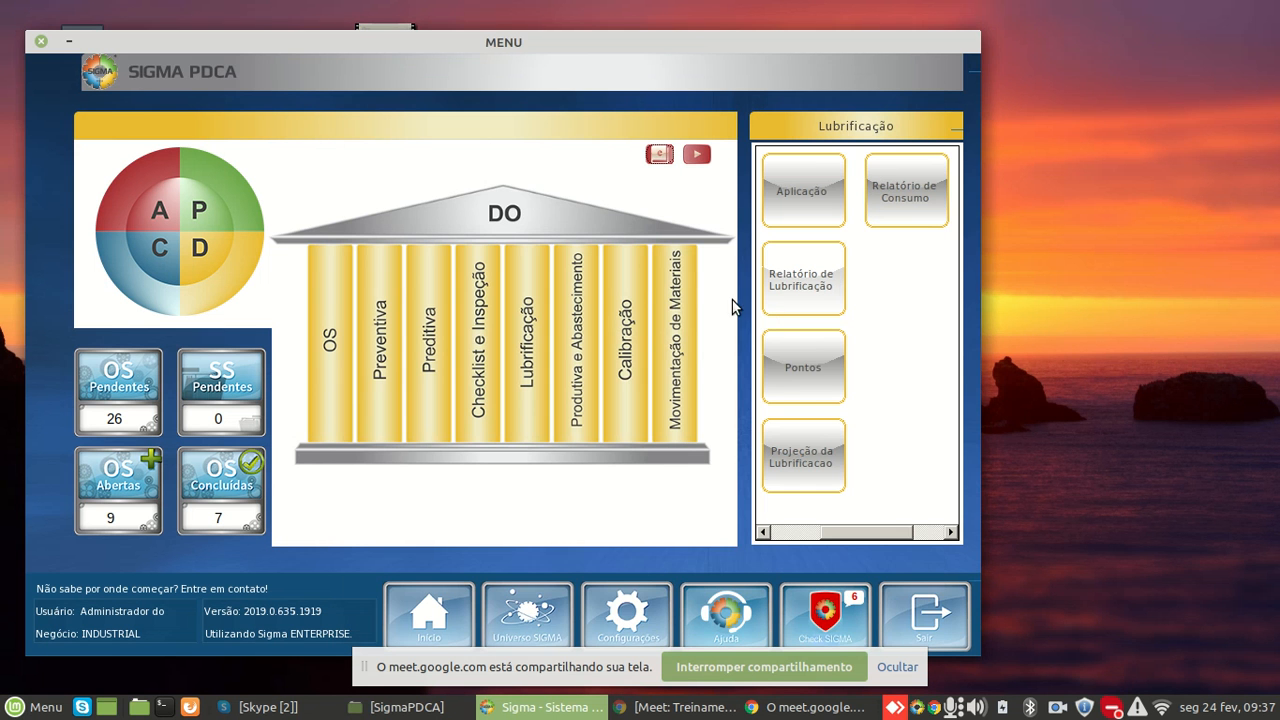
# Open the Pontos registration, load point PNT0008 (CORRENTE), check its lubricant and quantity fields, save the record and close the screen
pyautogui.click(824, 384)
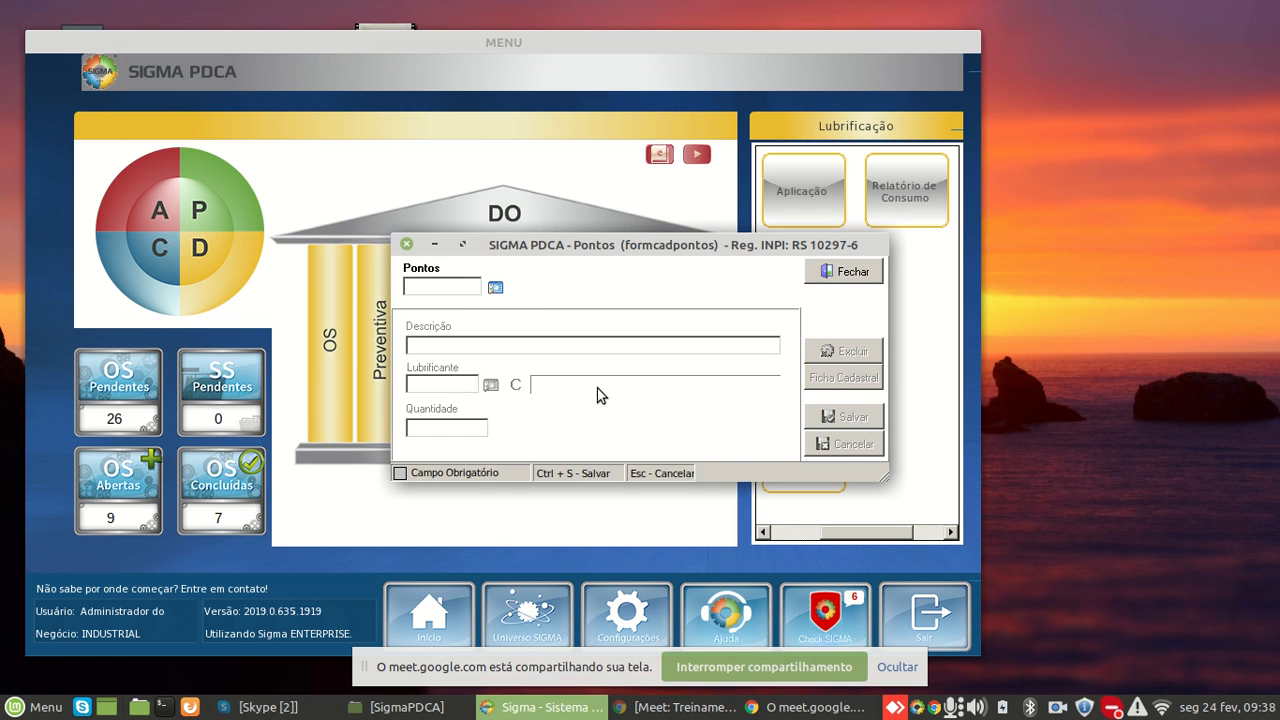
pyautogui.click(494, 287)
pyautogui.doubleClick(596, 406)
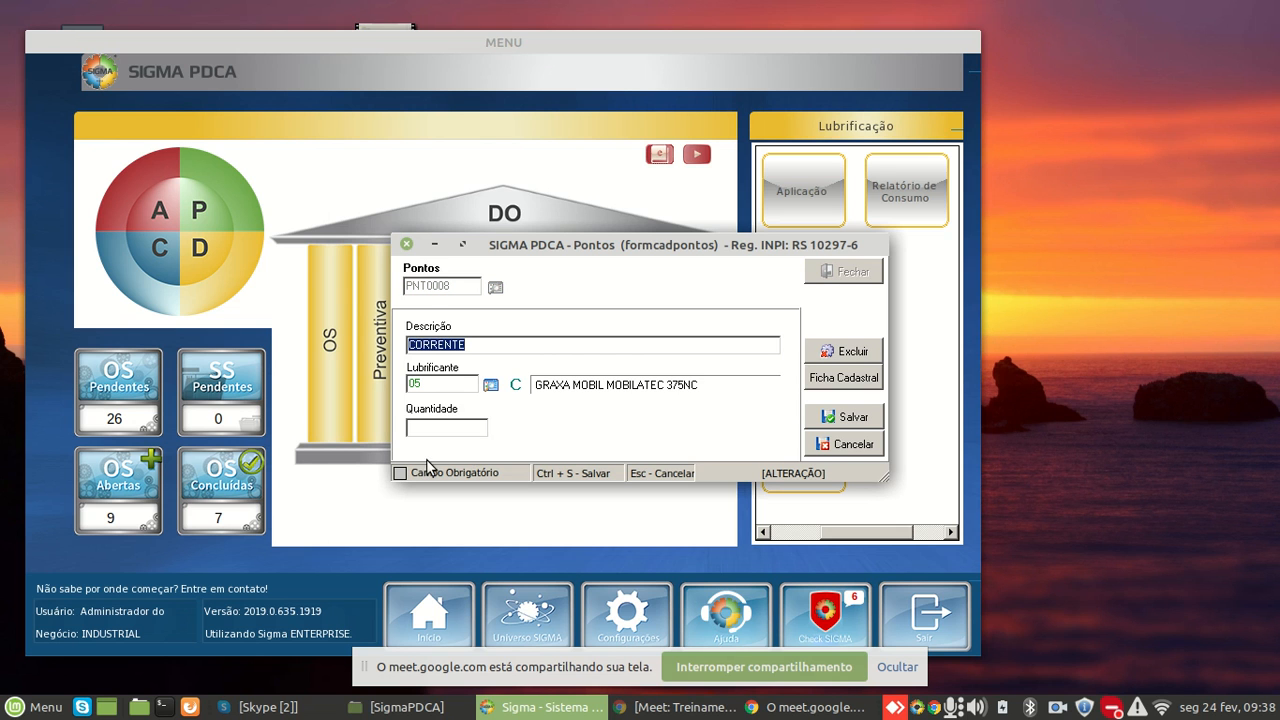
pyautogui.click(436, 427)
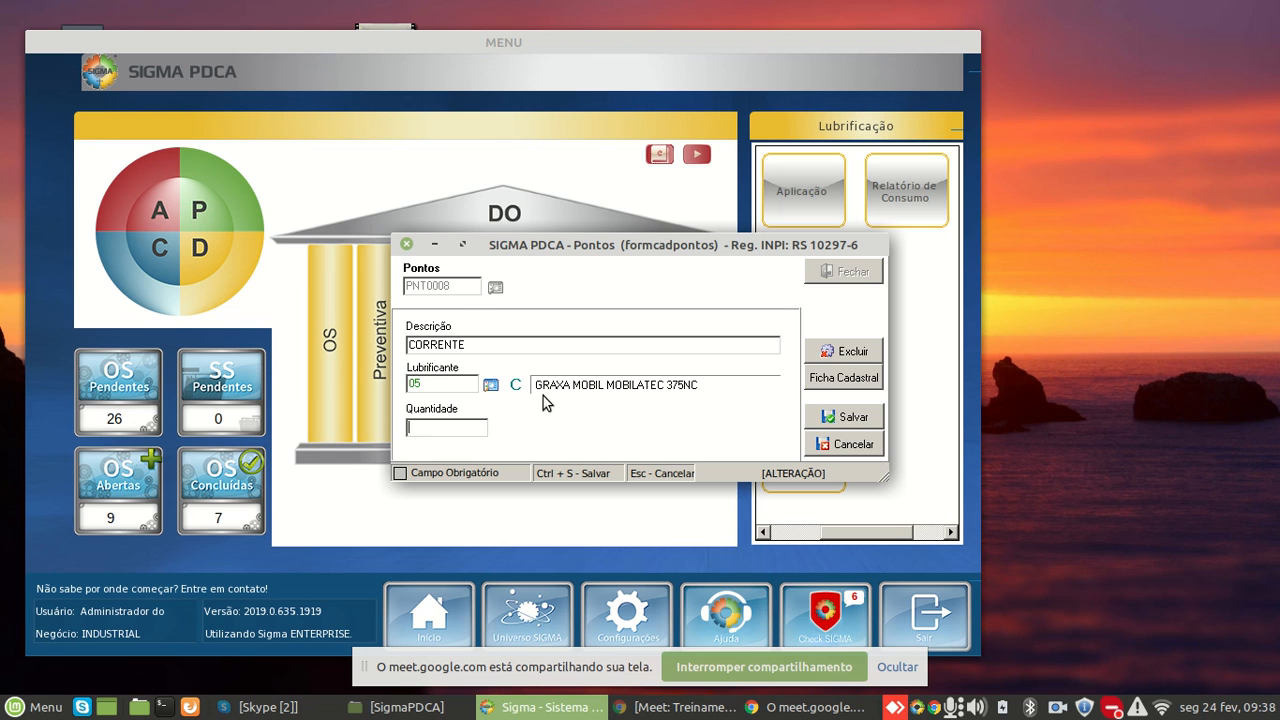
pyautogui.click(842, 420)
pyautogui.click(852, 272)
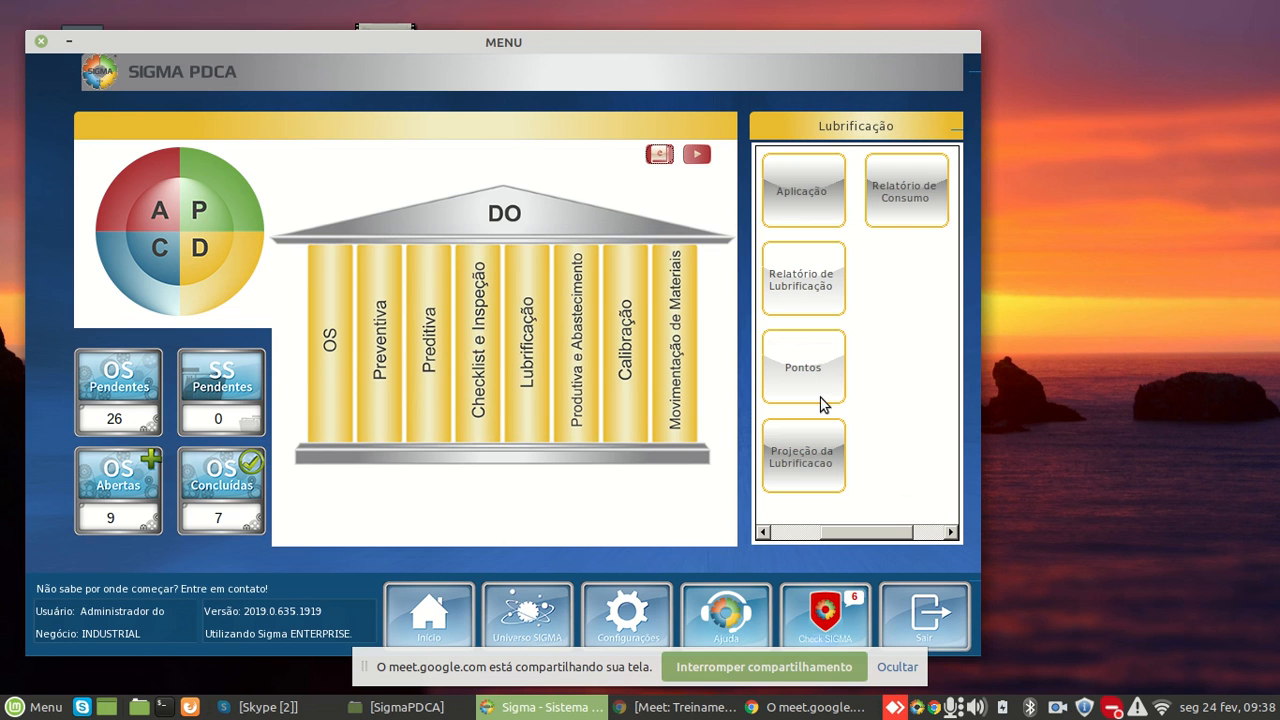
pyautogui.click(763, 532)
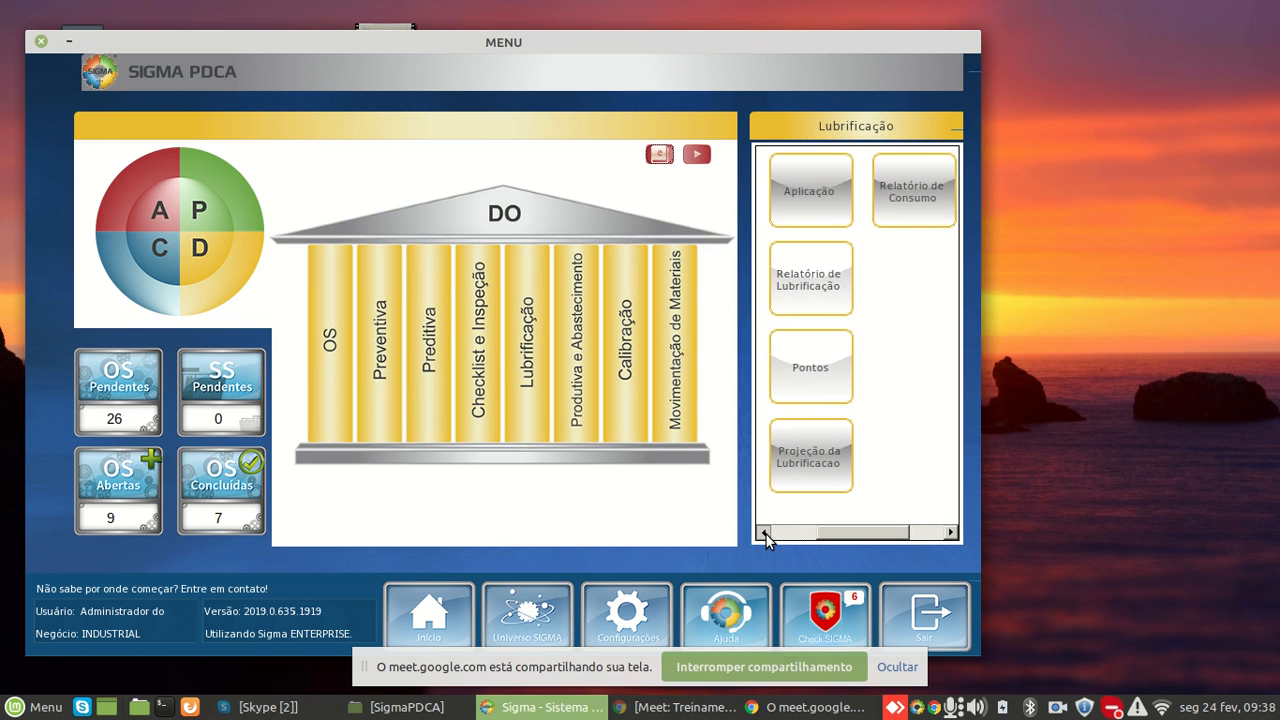
pyautogui.click(764, 534)
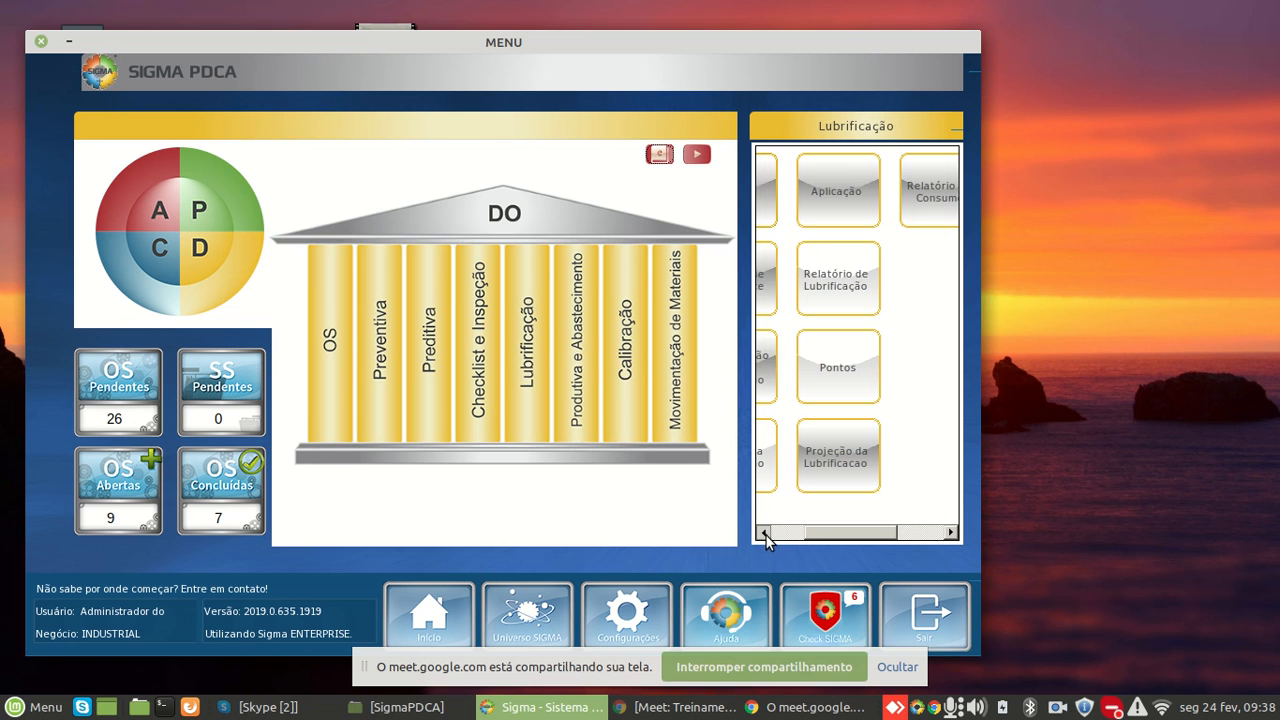
pyautogui.click(764, 532)
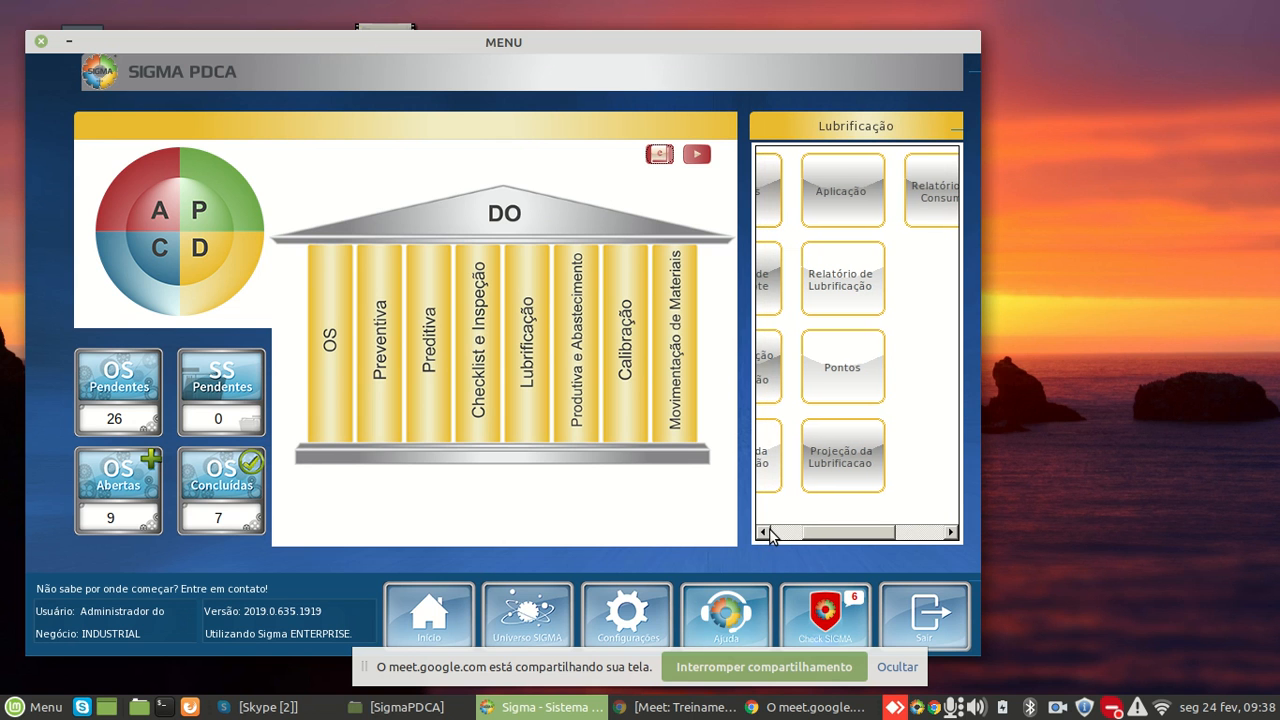
pyautogui.moveTo(839, 540); pyautogui.dragTo(778, 538)
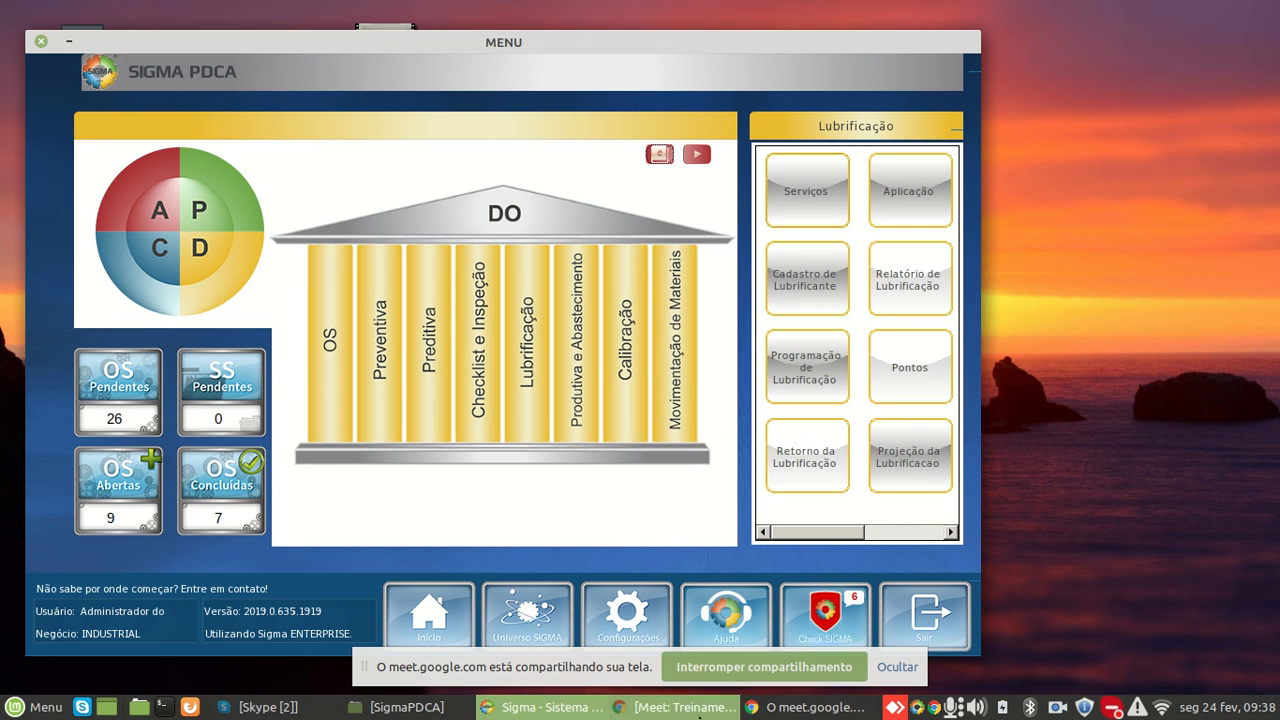
# Switch to the Google Meet window and open the meeting chat to read the participants' questions
pyautogui.click(690, 707)
pyautogui.click(700, 710)
pyautogui.click(700, 713)
pyautogui.click(700, 713)
pyautogui.click(700, 711)
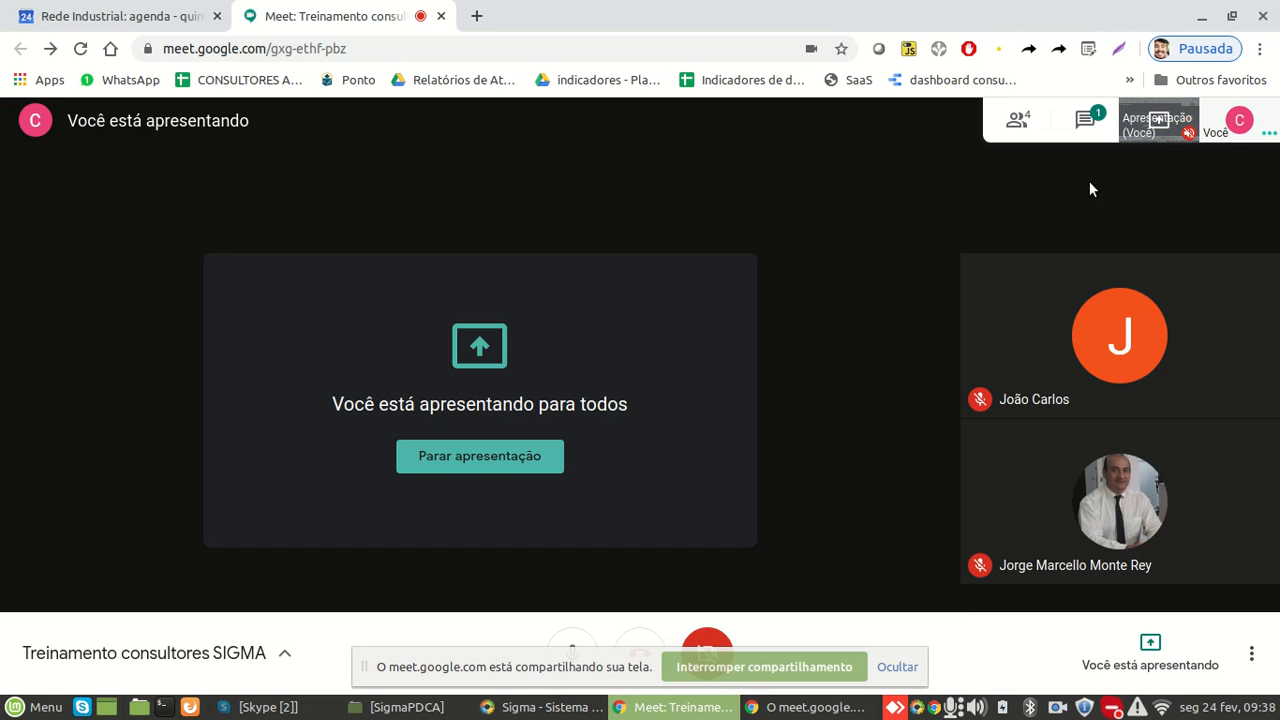
pyautogui.click(1089, 134)
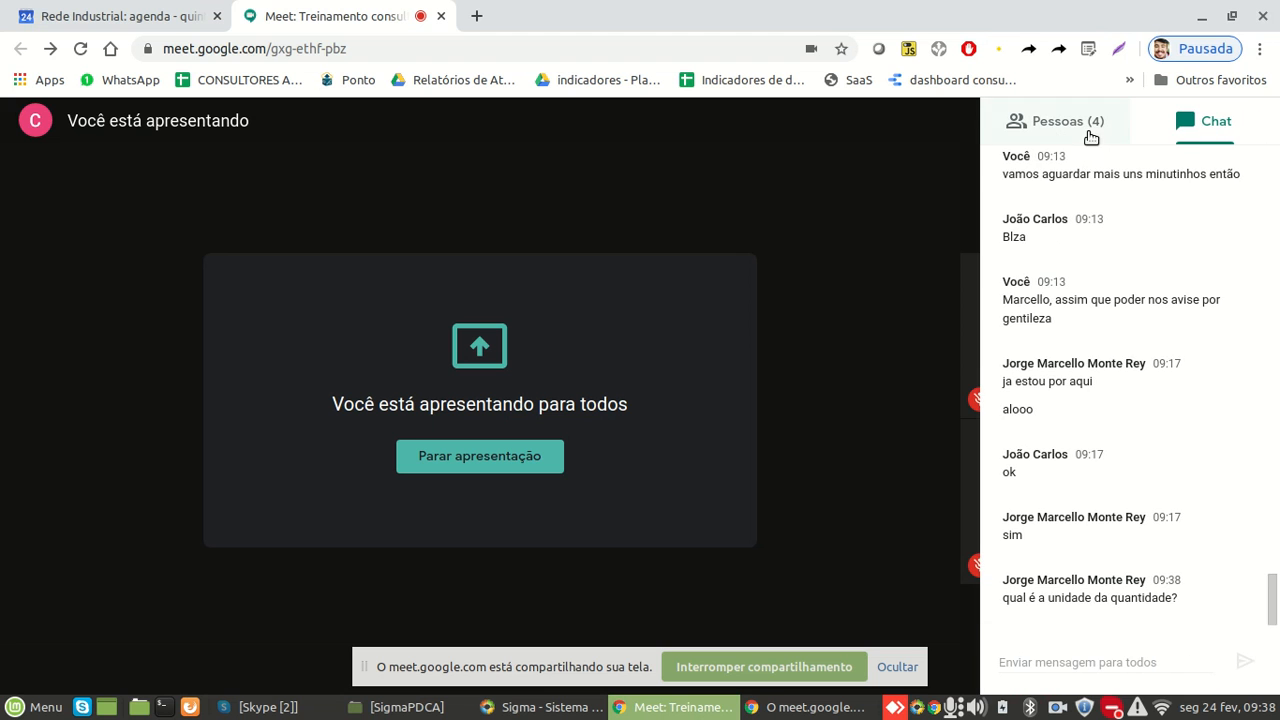
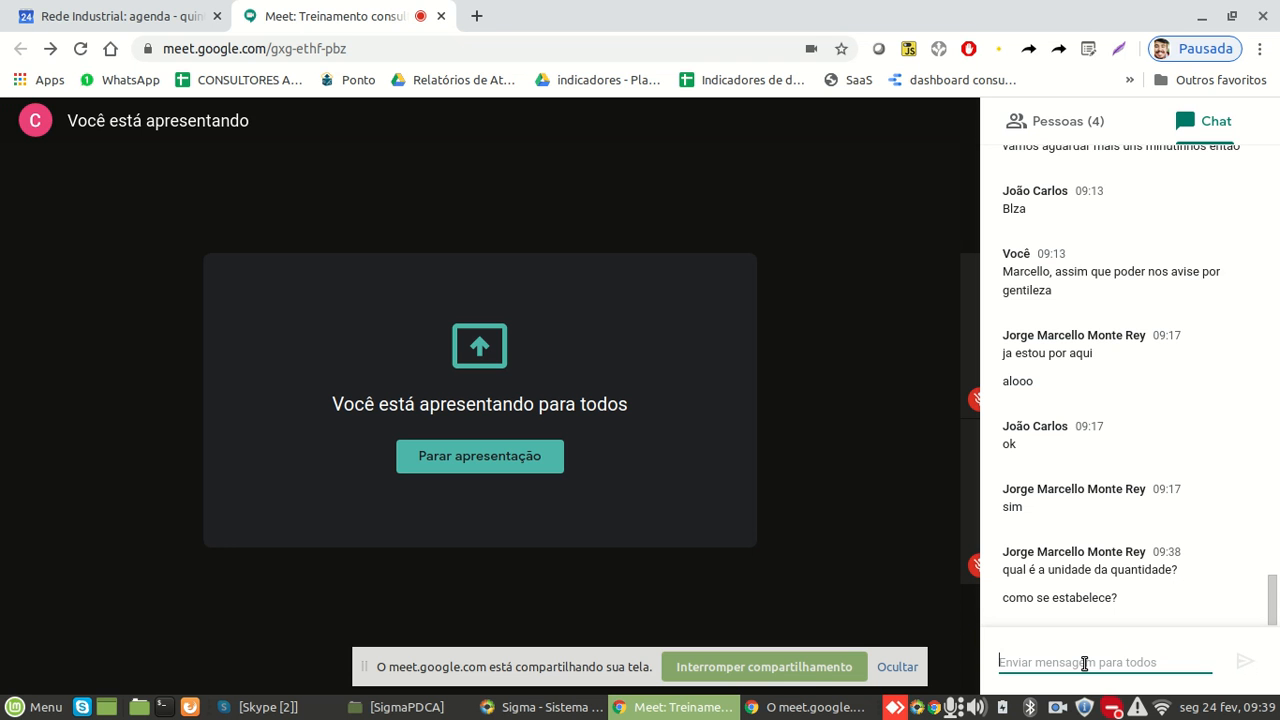
# Return to SIGMA PDCA, load lubricant 03 (ÓLEO LUBRIFICANTE MOBIL RARUS 427) in Cadastro de Lubrificante and check its Unidade field
pyautogui.click(545, 707)
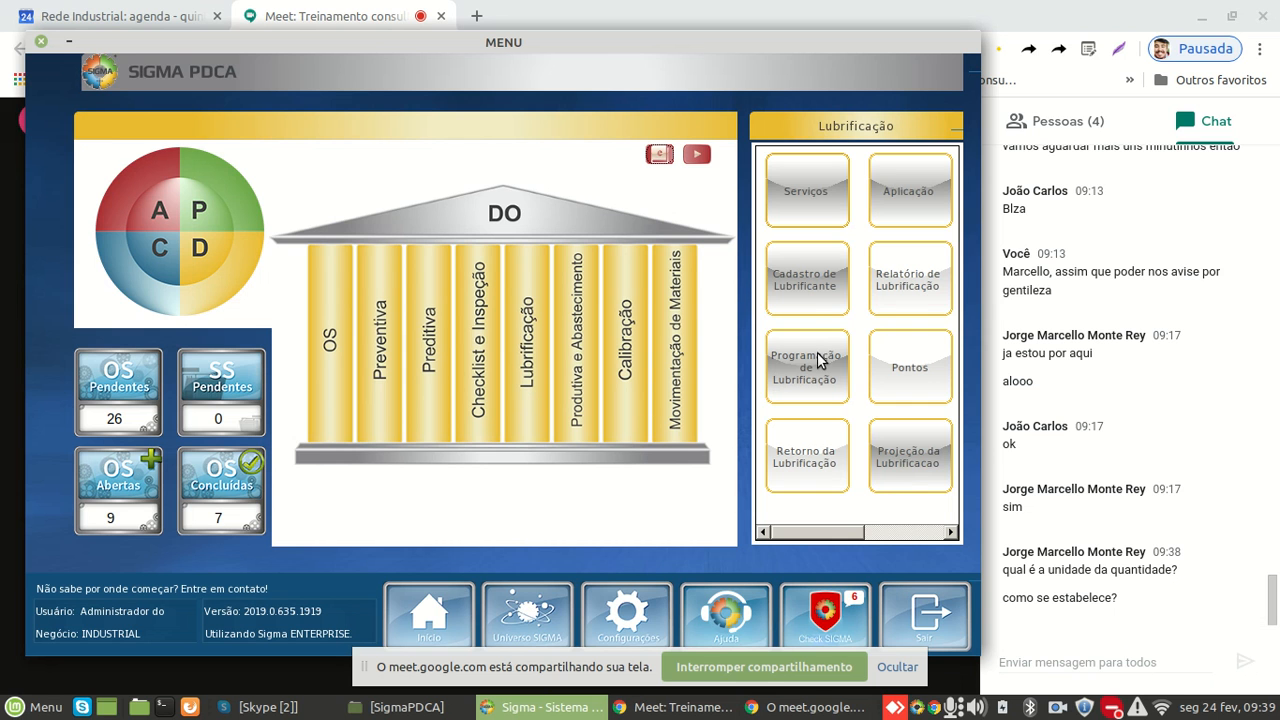
pyautogui.click(818, 310)
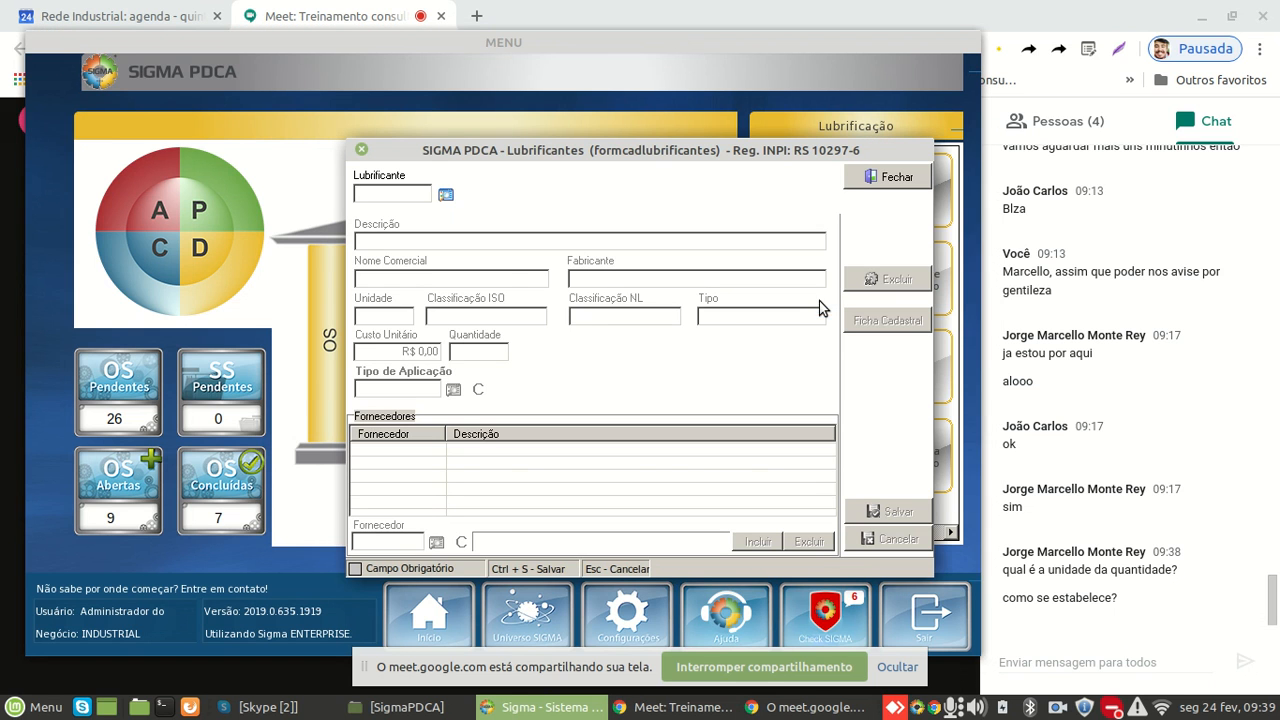
pyautogui.click(446, 194)
pyautogui.doubleClick(537, 322)
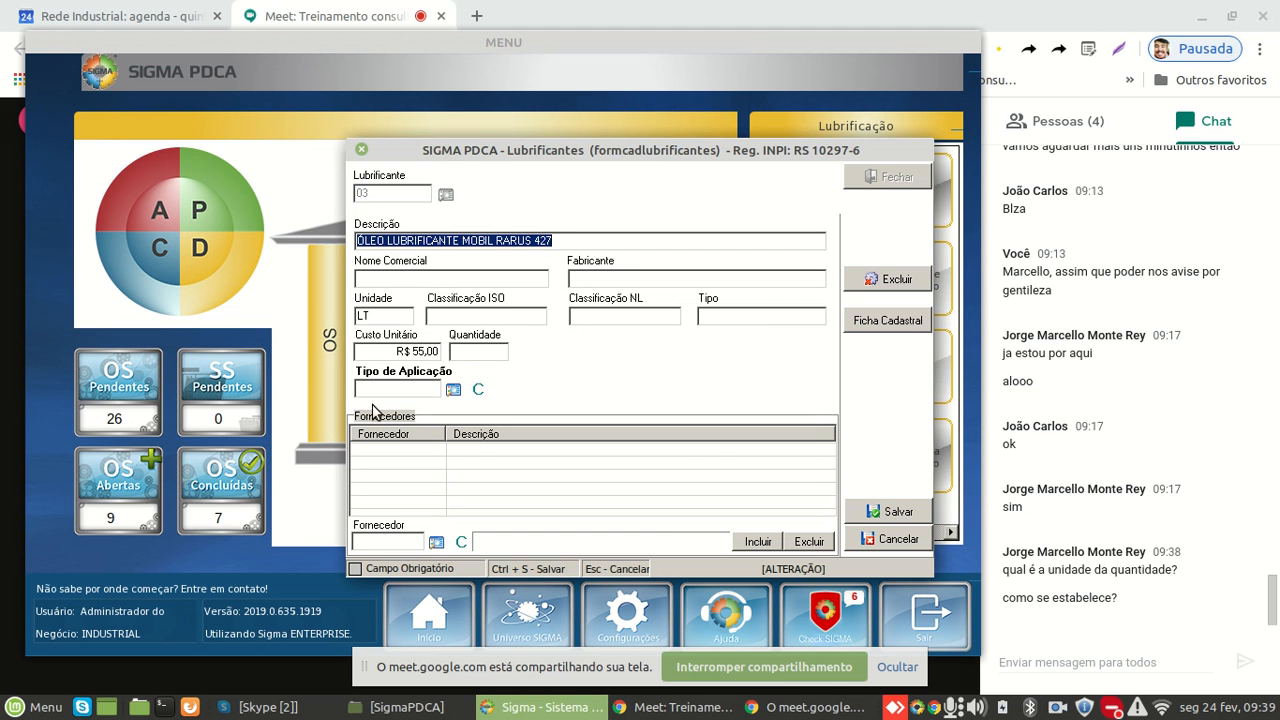
pyautogui.click(380, 318)
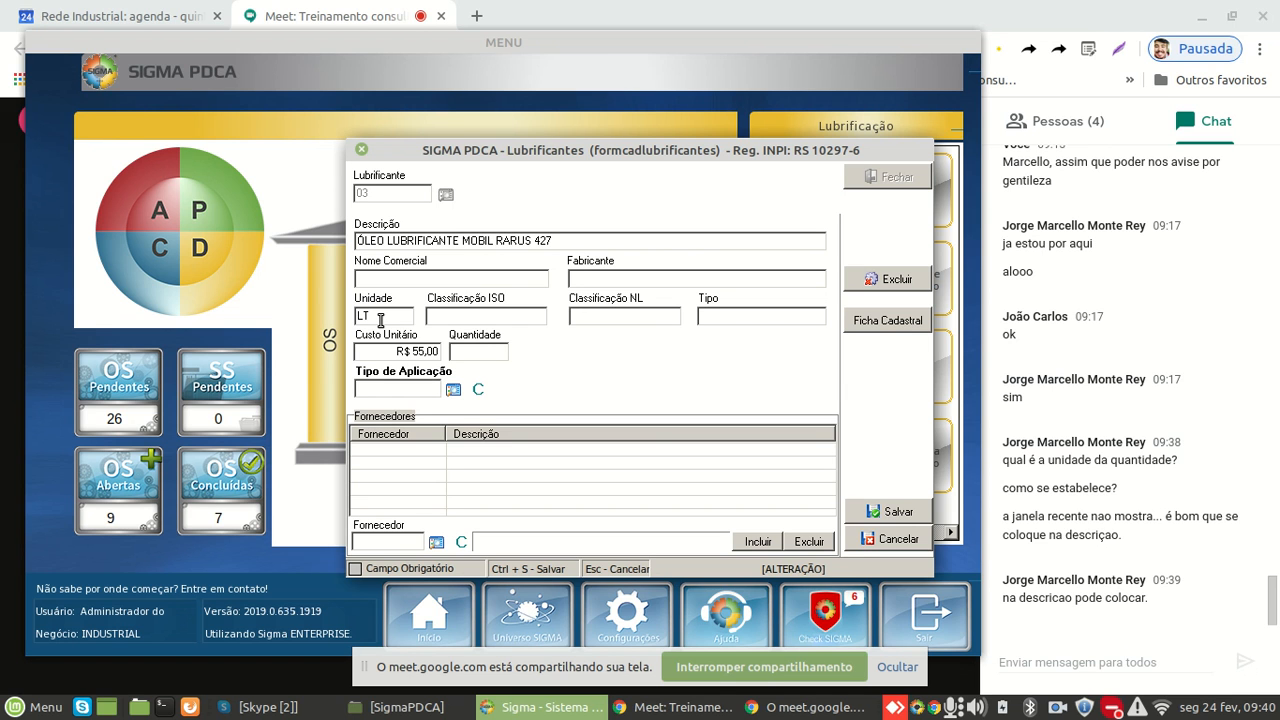
# Append "(LT)" to the lubricant's description, save the record and close the registration screen
pyautogui.click(565, 243)
pyautogui.write('(LT)')
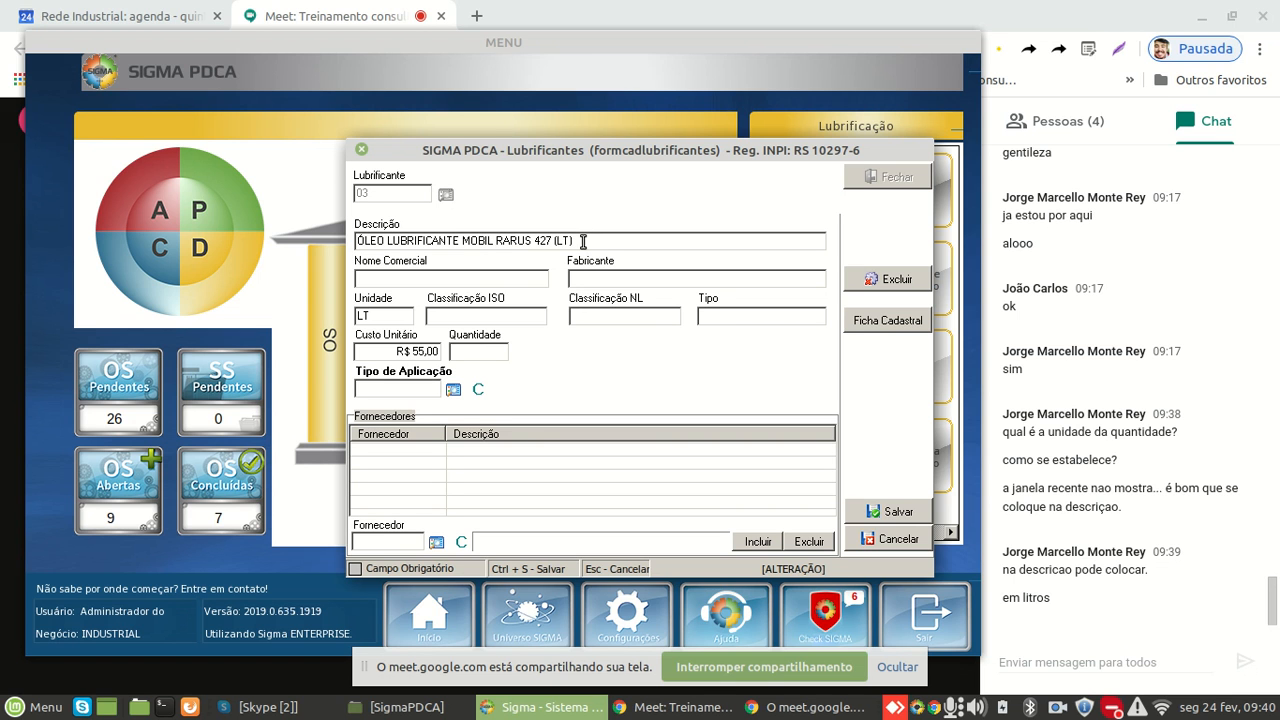
pyautogui.click(867, 515)
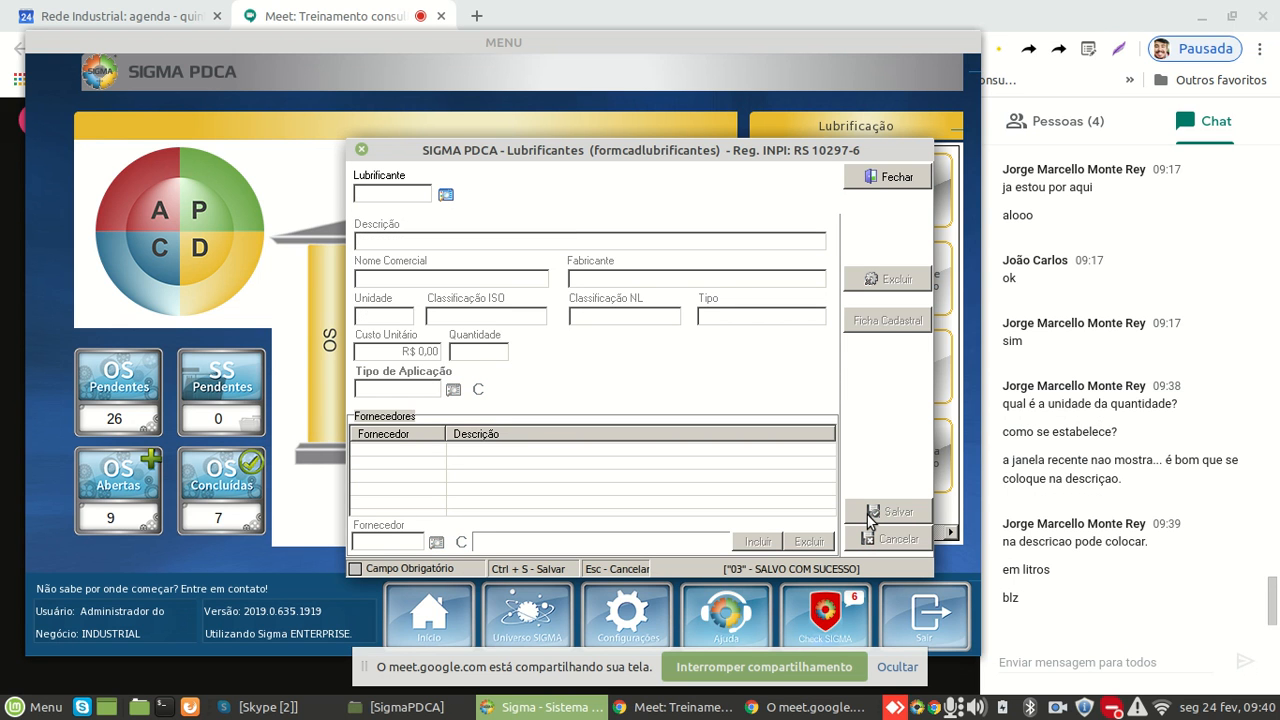
pyautogui.click(889, 176)
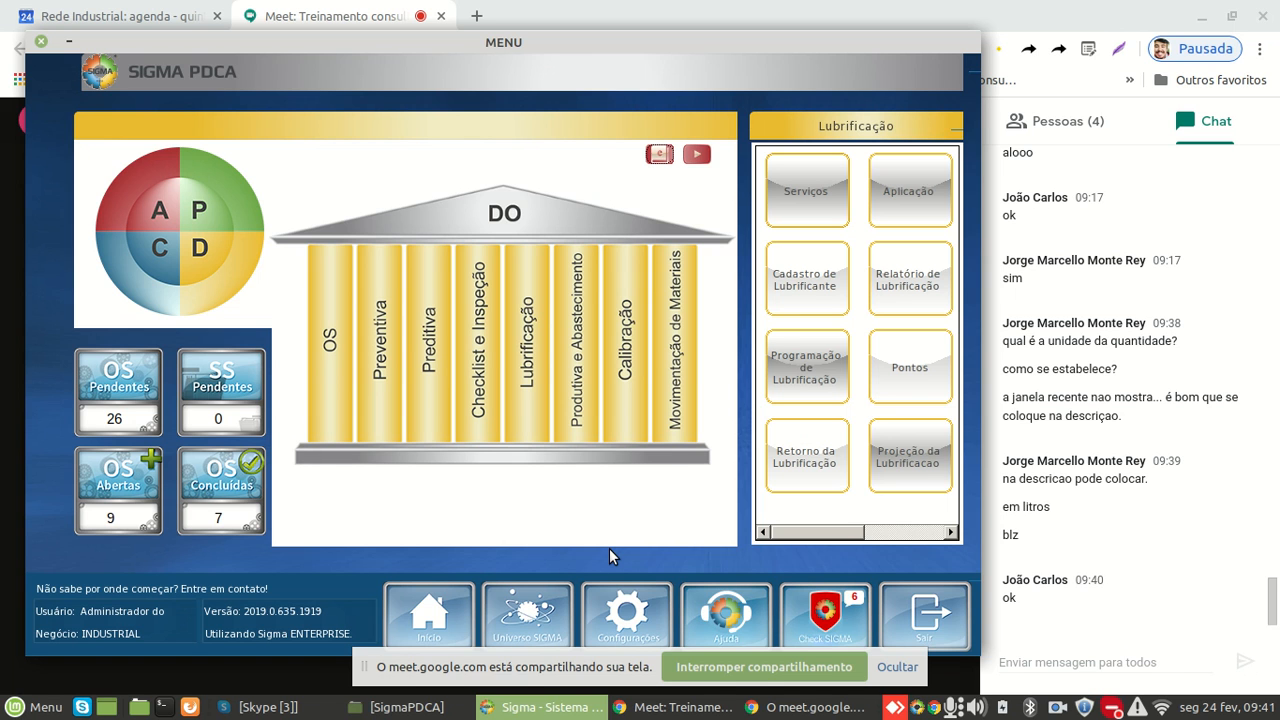
# Open Relatório de Lubrificação, select programming 1 for machine COM-01 and preview it with Impressão Normal
pyautogui.click(900, 281)
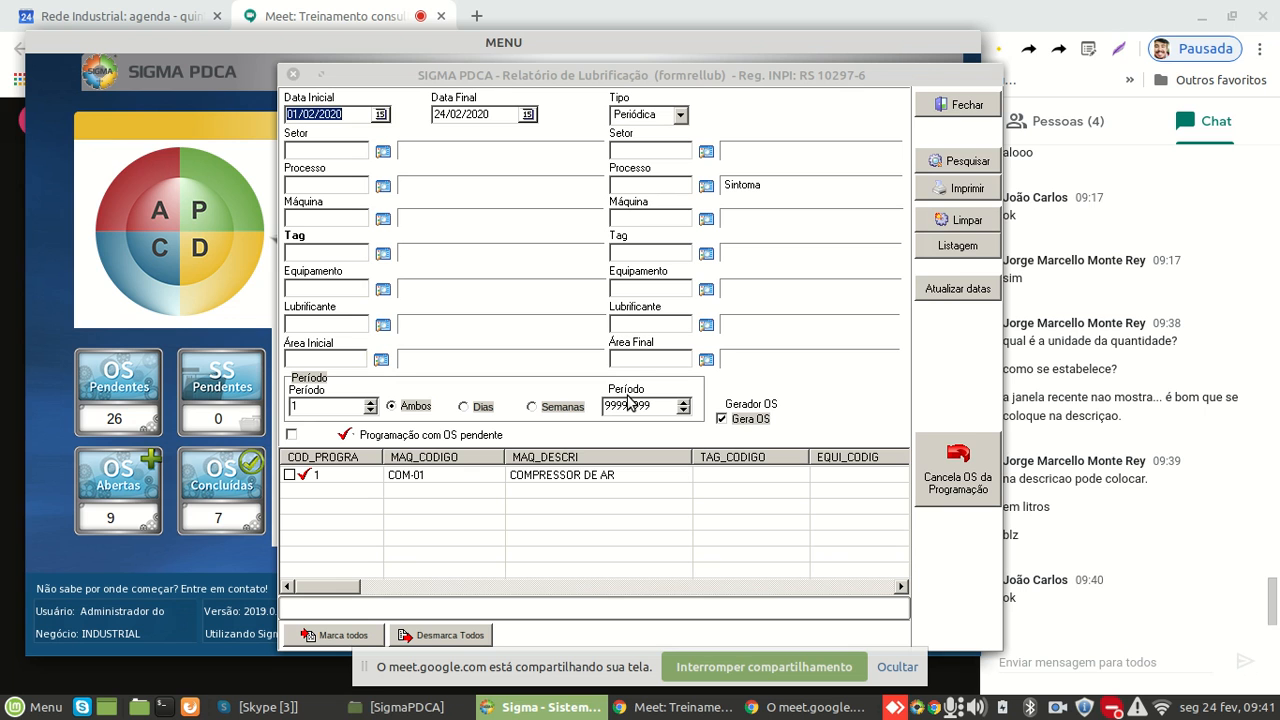
pyautogui.click(289, 475)
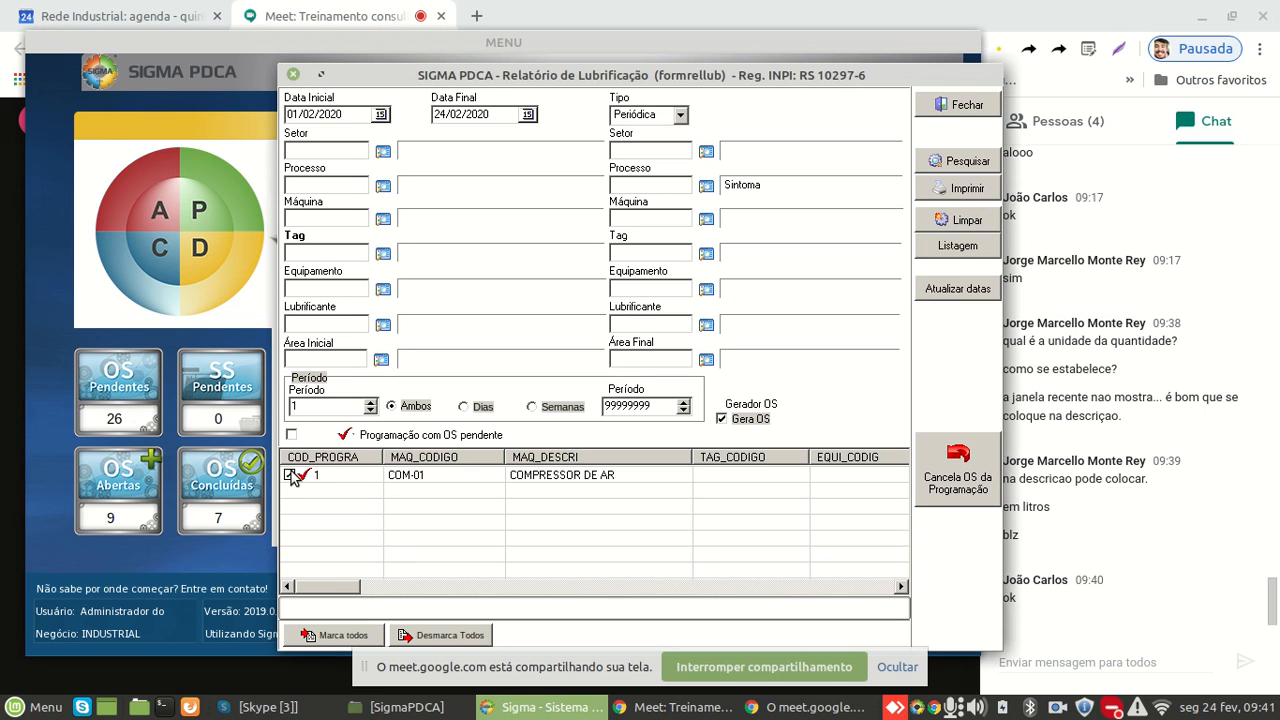
pyautogui.click(986, 192)
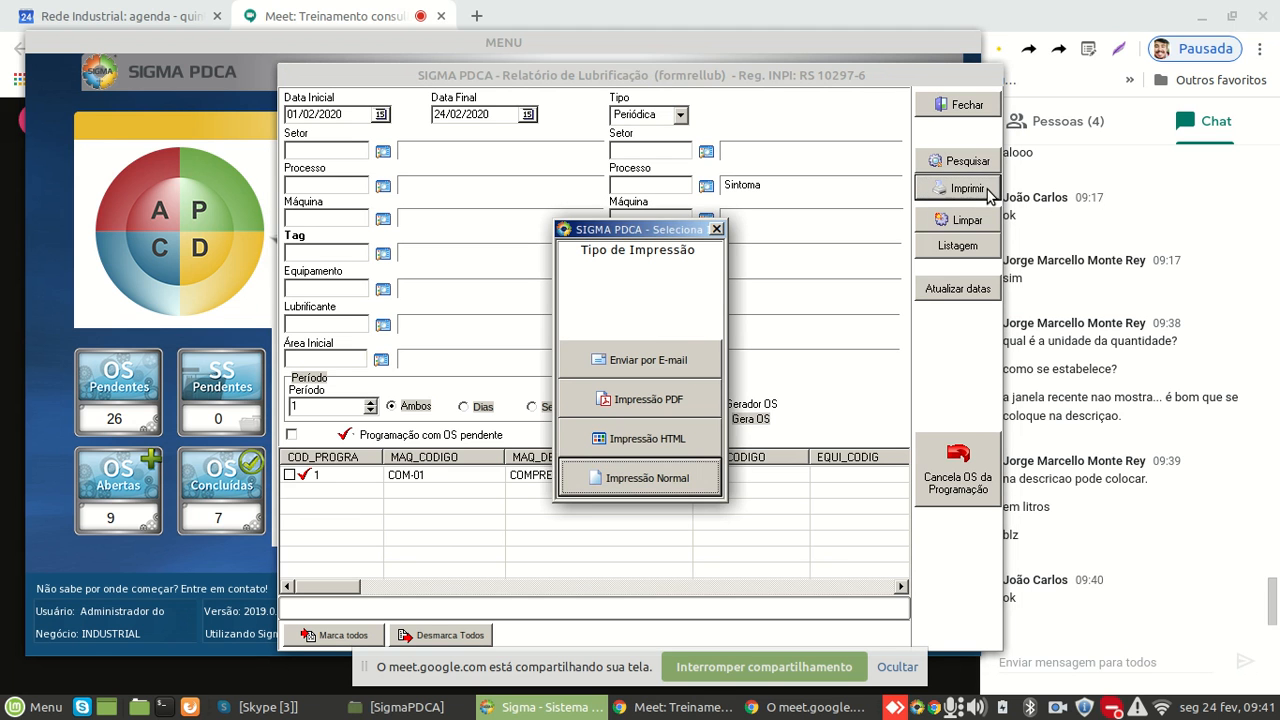
pyautogui.click(630, 486)
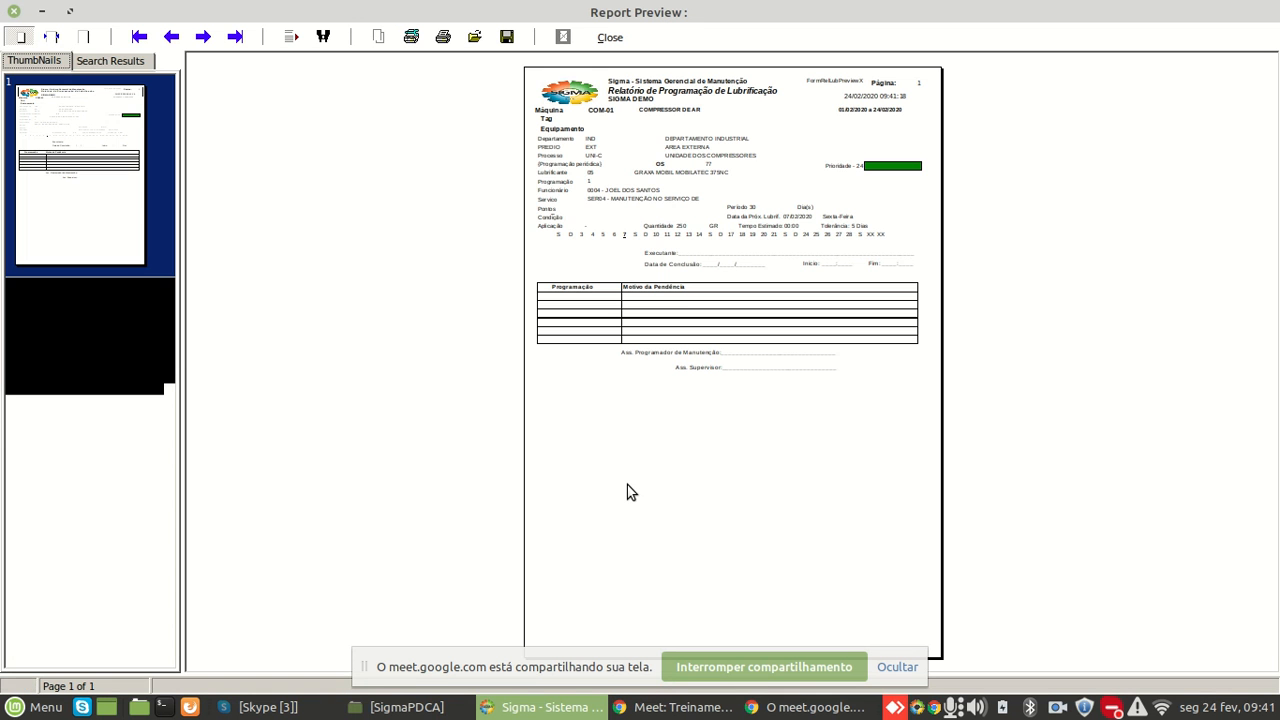
# Enlarge the lubrication report to page width, review the whole page, and close the preview and report screen
pyautogui.click(51, 37)
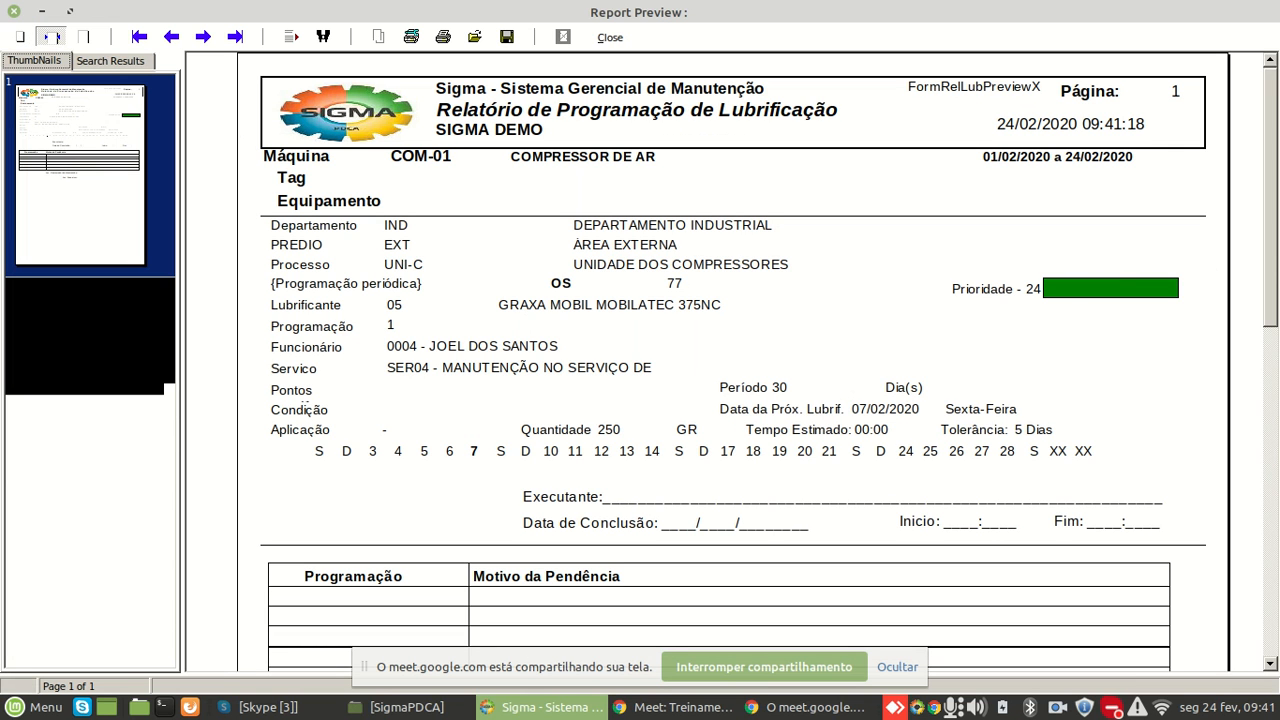
pyautogui.scroll(-5, 669, 382)
pyautogui.scroll(-2, 669, 382)
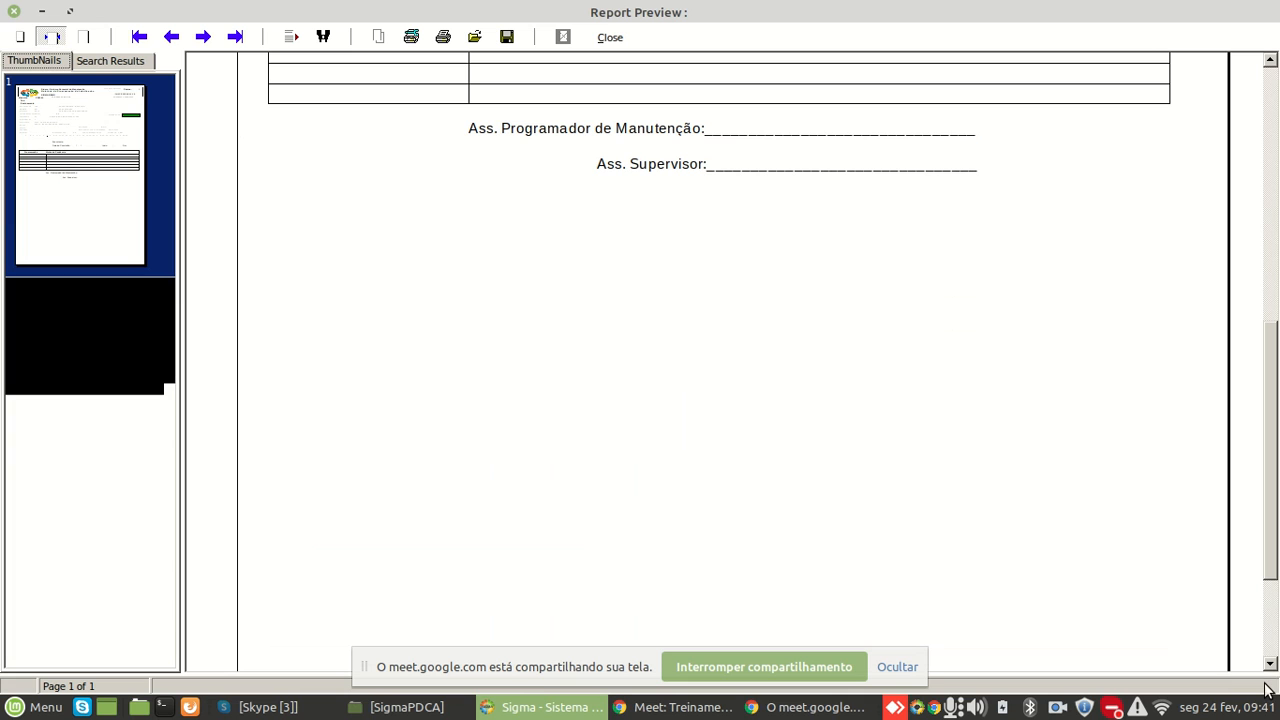
pyautogui.moveTo(1269, 512)
pyautogui.mouseDown()
pyautogui.moveTo(1266, 598)
pyautogui.moveTo(1266, 519)
pyautogui.mouseUp()
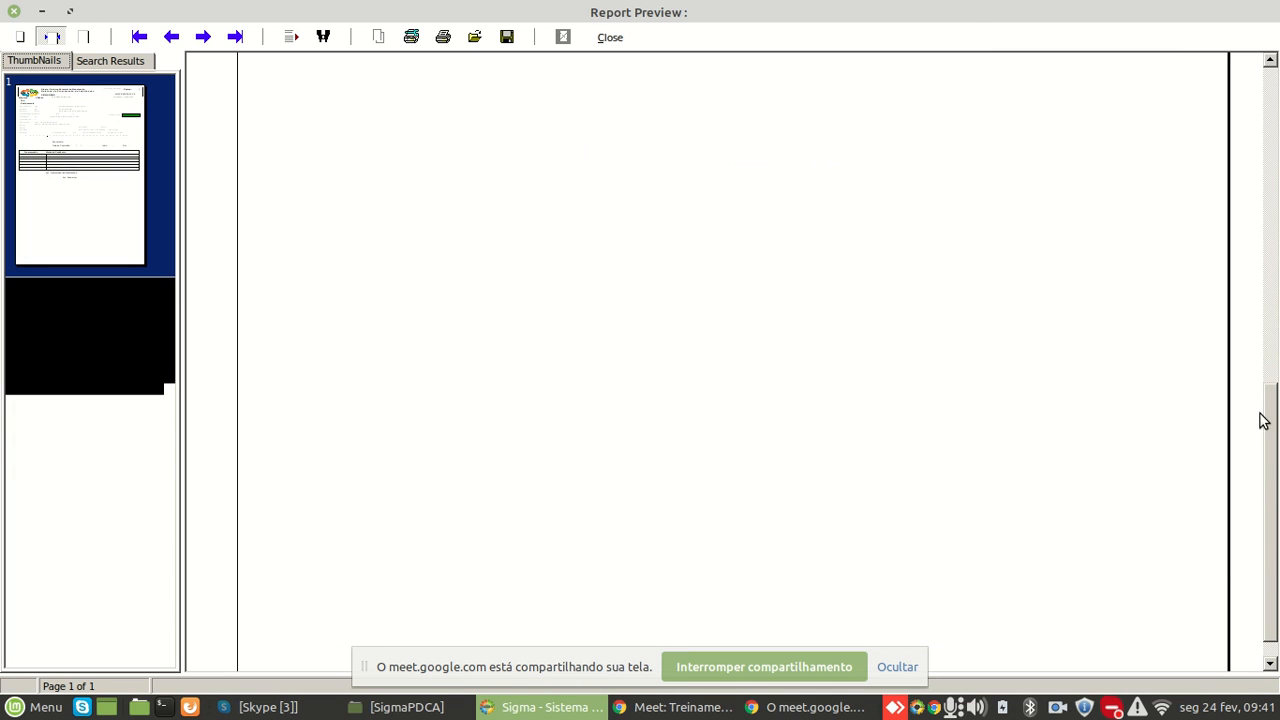
pyautogui.moveTo(1272, 423); pyautogui.dragTo(1265, 65)
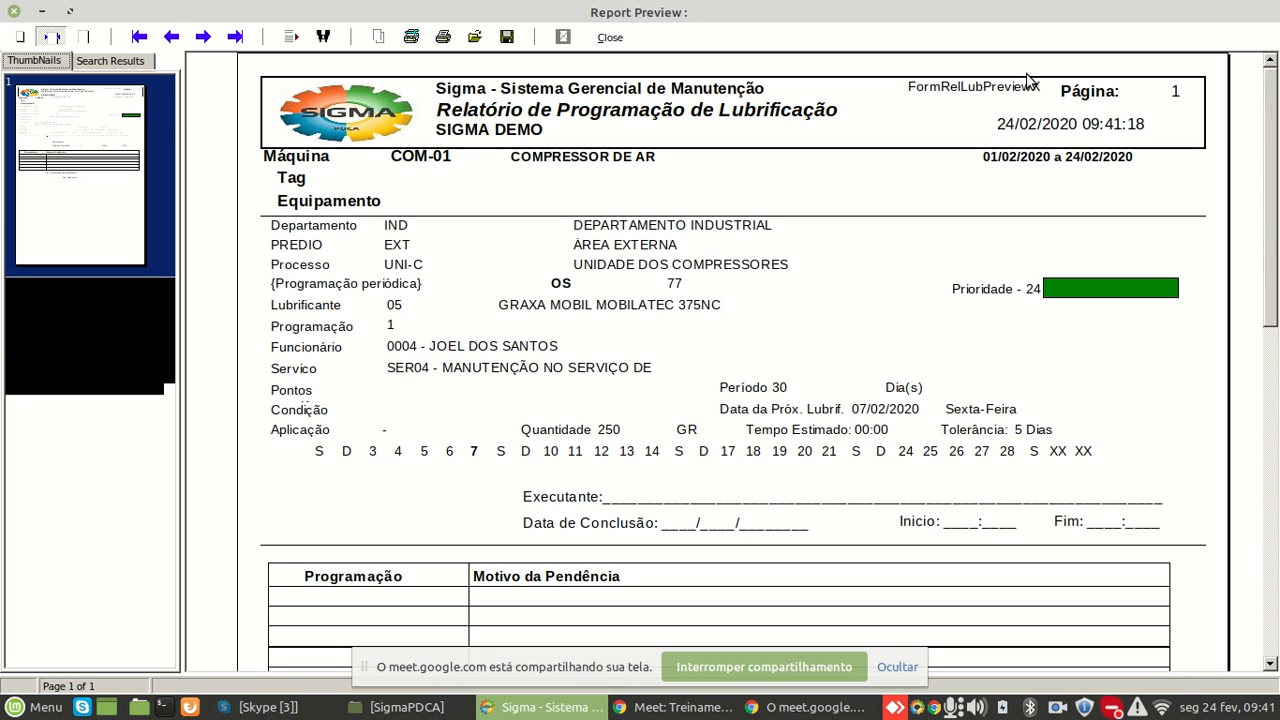
pyautogui.click(14, 11)
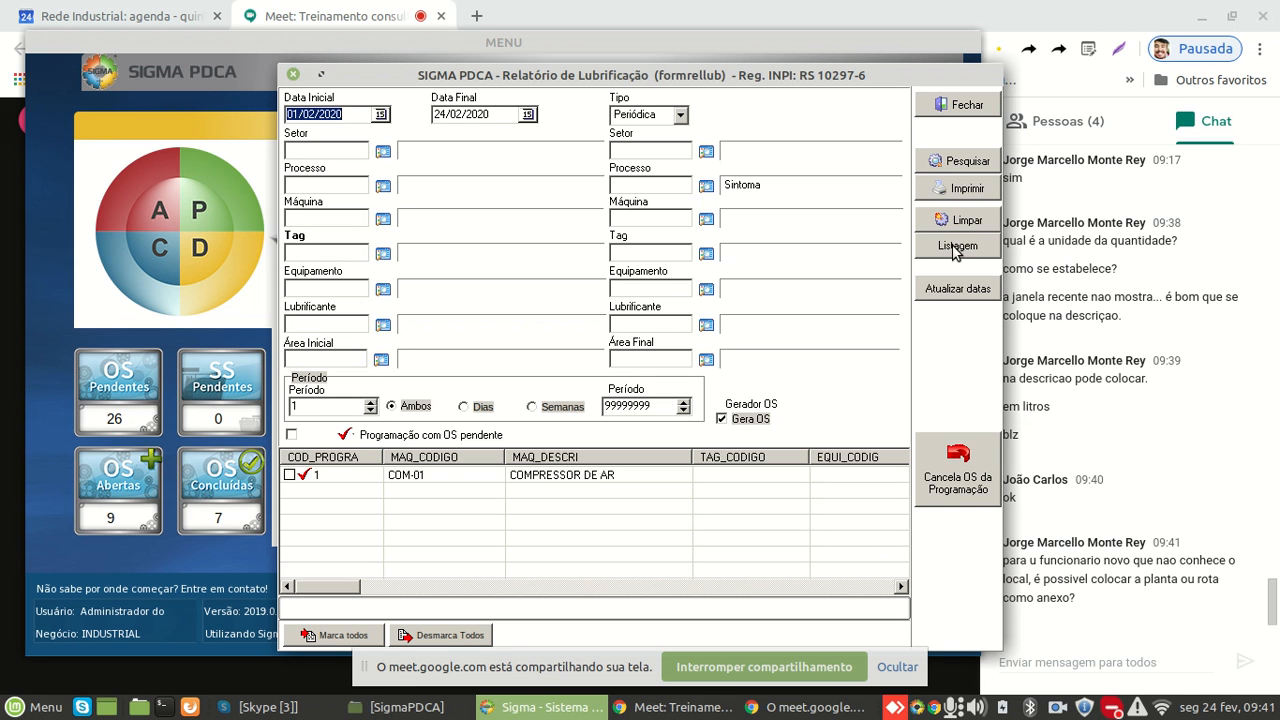
pyautogui.click(980, 110)
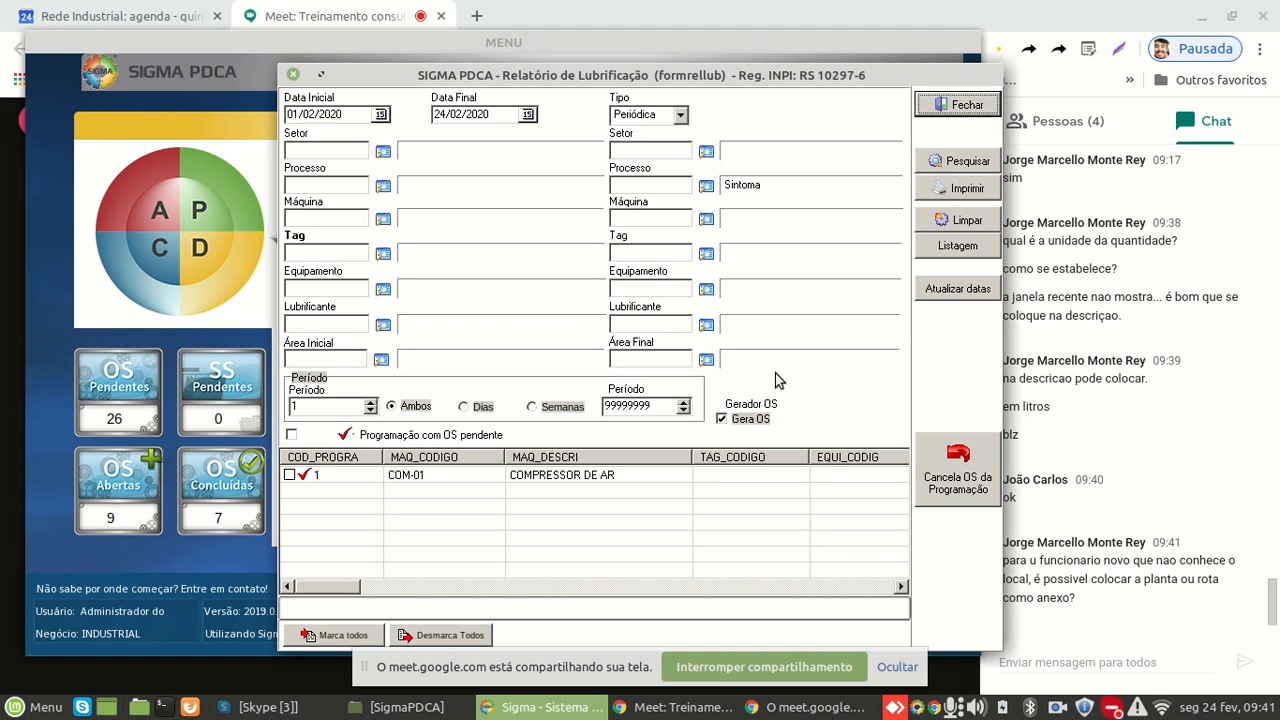
pyautogui.click(966, 107)
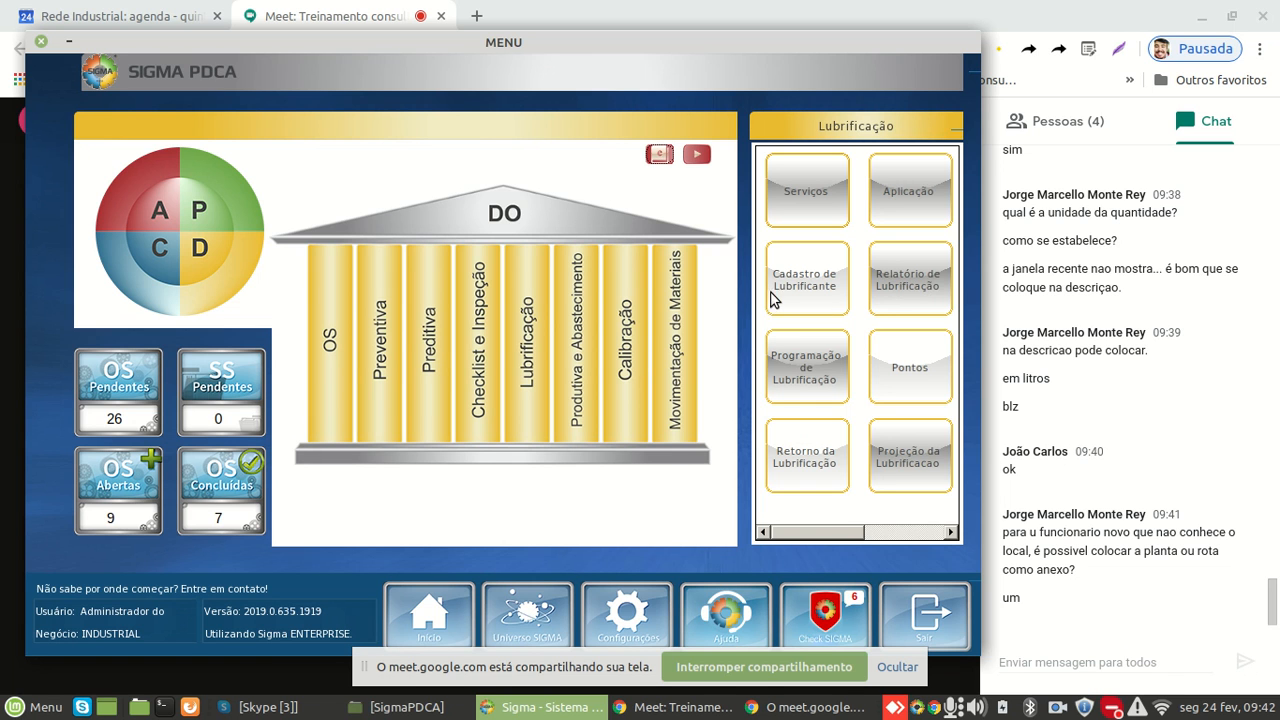
# Open Programação de Lubrificação, review its Anexos, Pontos de Lubr and Programação pages for attachments and images, and close the screen
pyautogui.click(820, 388)
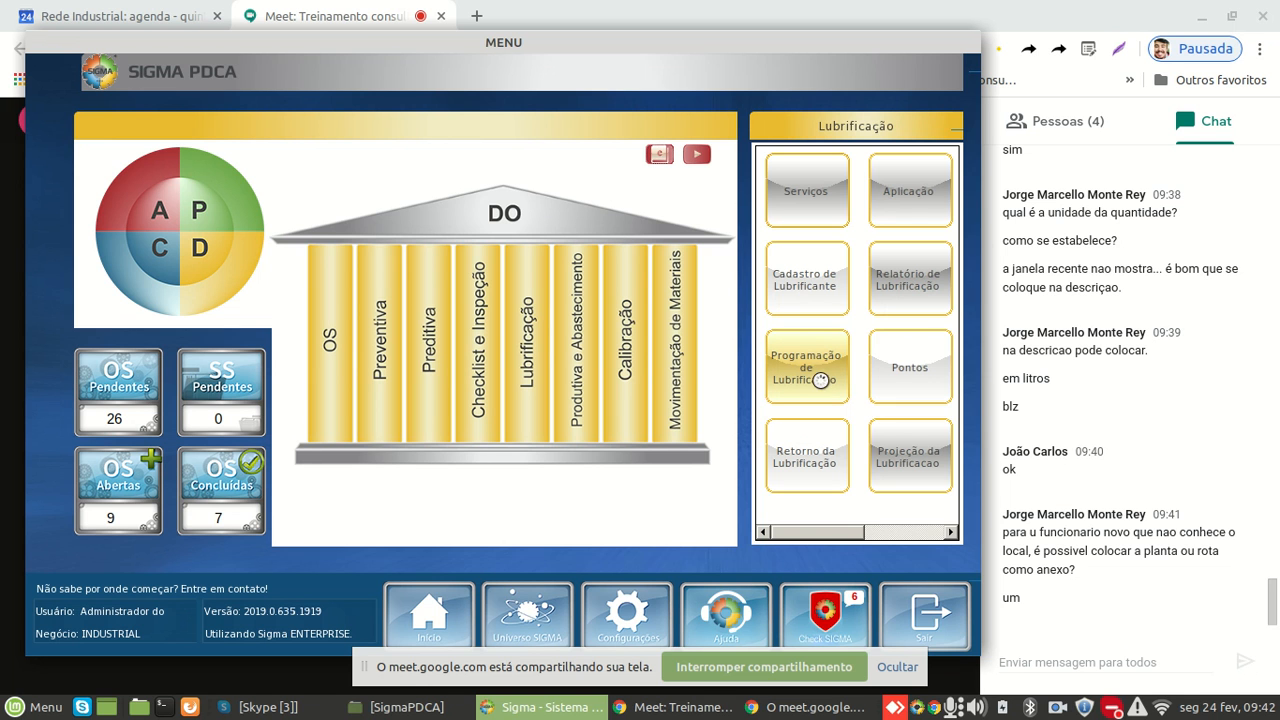
pyautogui.click(822, 386)
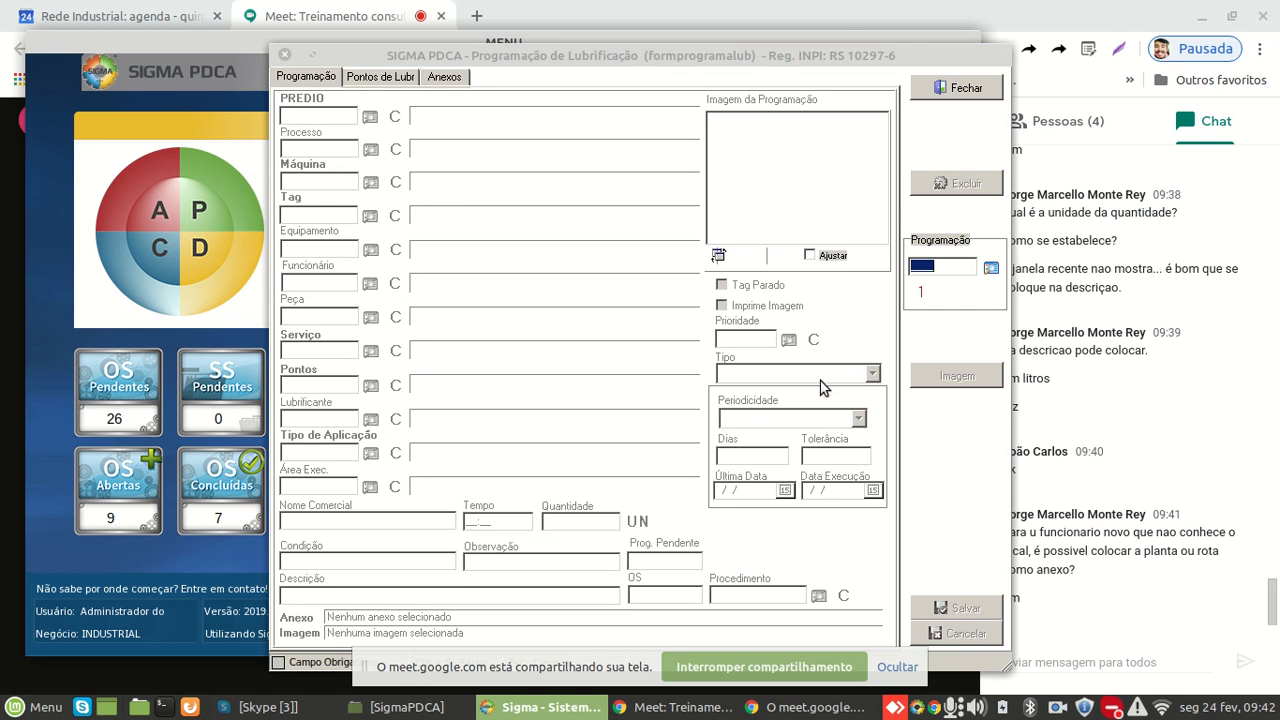
pyautogui.click(437, 80)
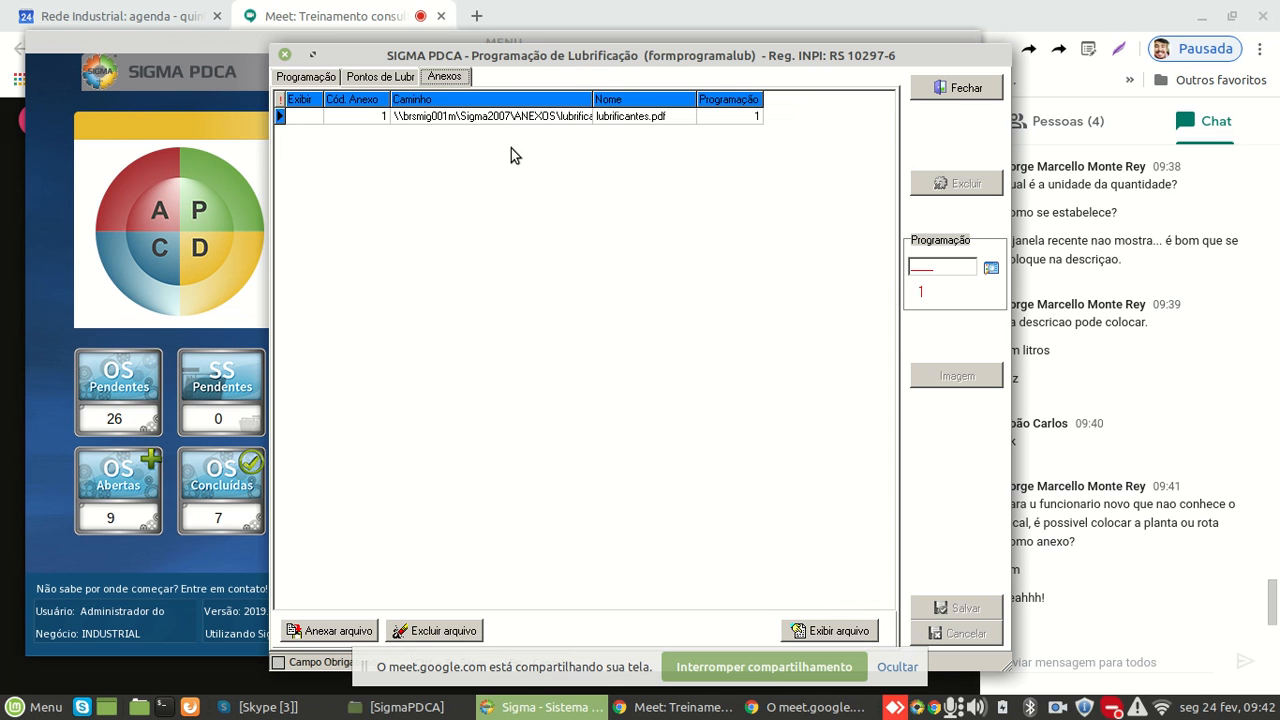
pyautogui.moveTo(588, 61); pyautogui.dragTo(450, 46)
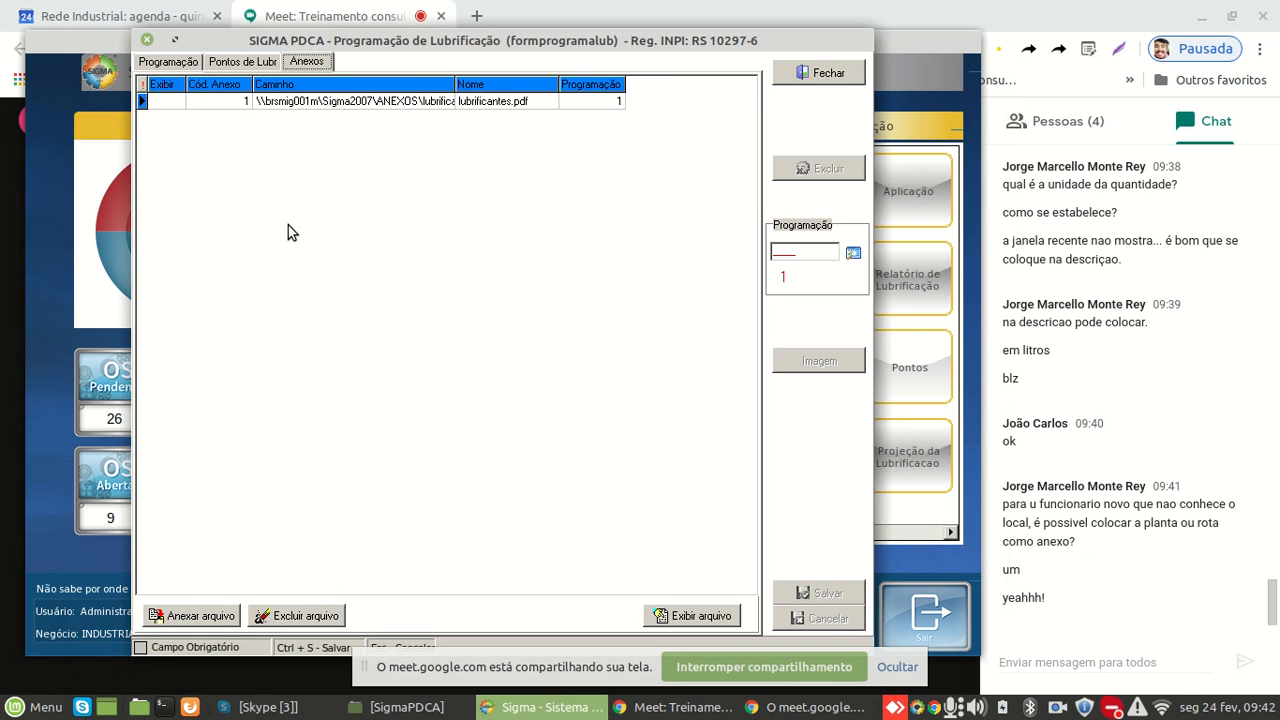
pyautogui.click(242, 66)
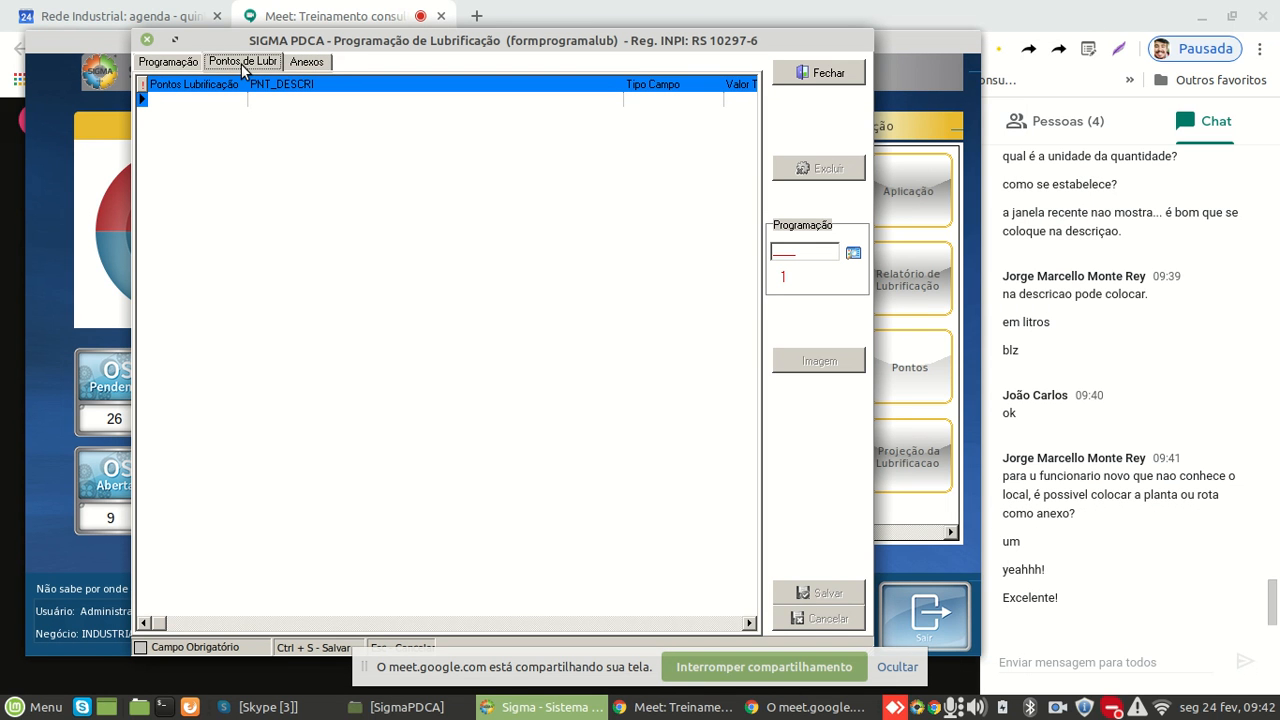
pyautogui.click(325, 62)
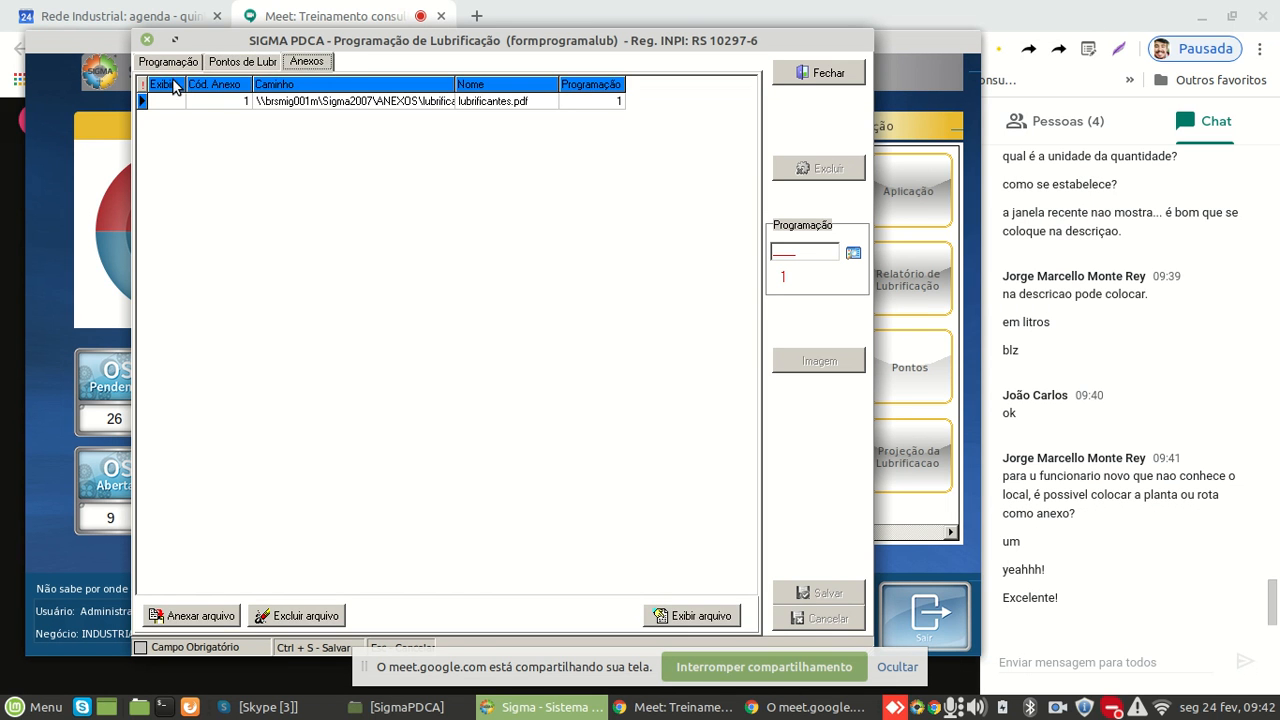
pyautogui.click(141, 68)
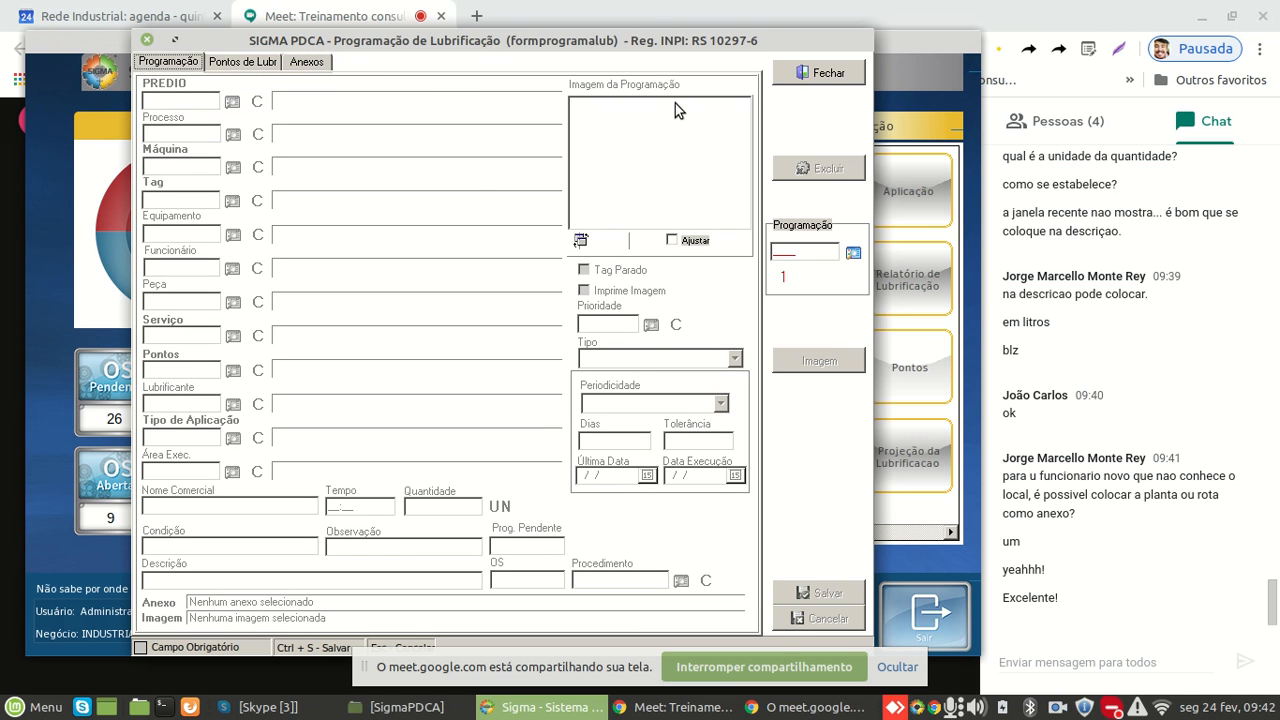
pyautogui.click(827, 76)
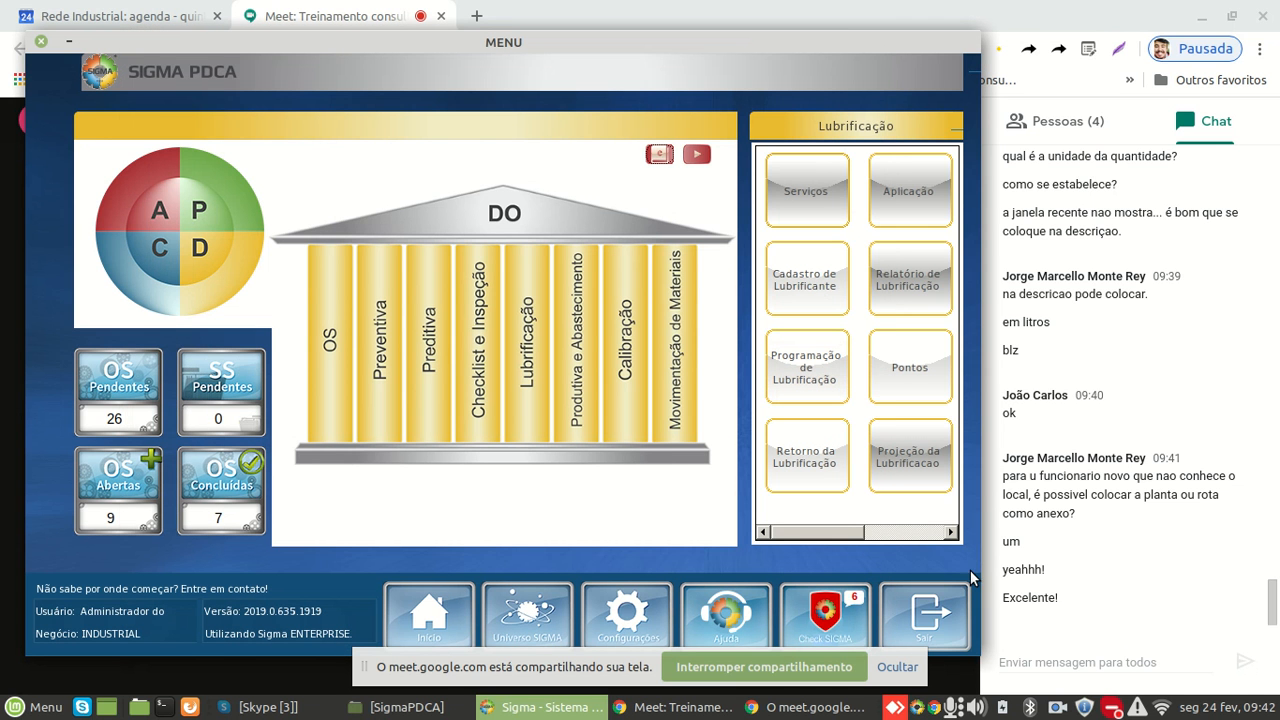